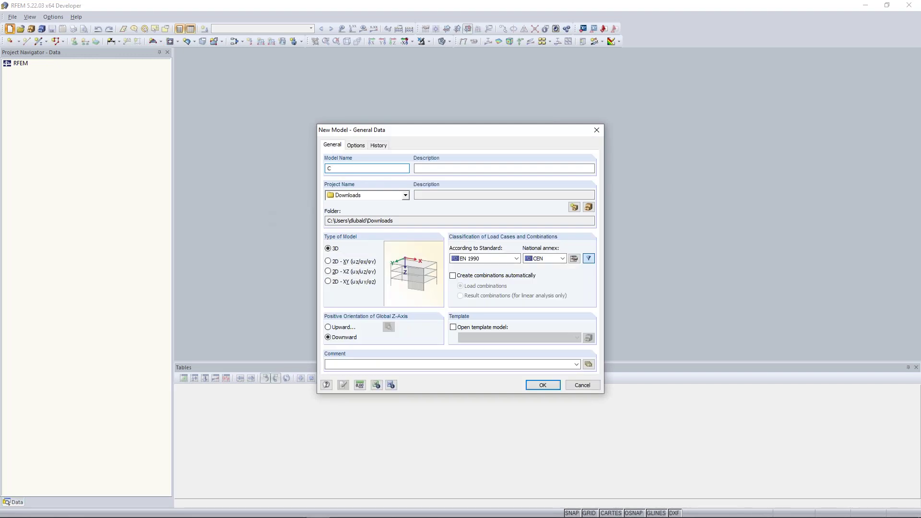
Name the new model Continous Plate and assign it to the Examples project.
{"action": "type", "text": "nous Plate"}
{"action": "left_click", "coordinate": [405, 194]}
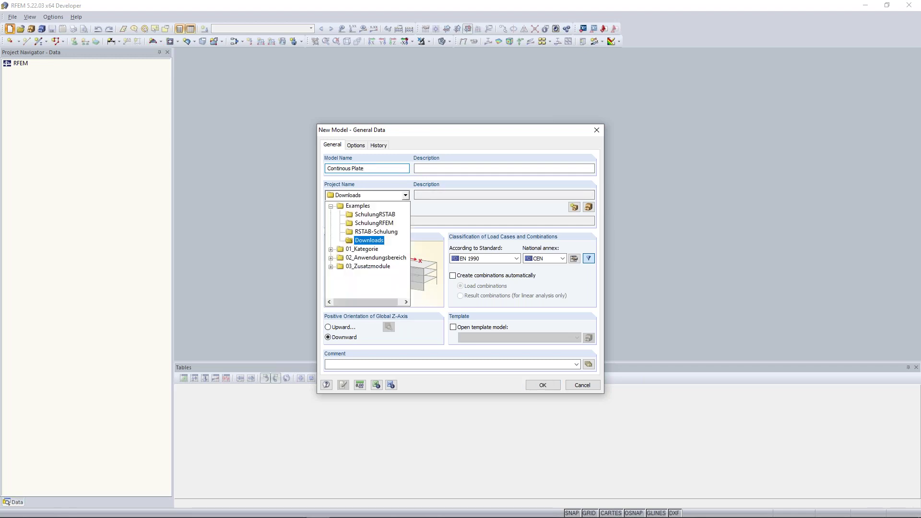
{"action": "left_click", "coordinate": [375, 206]}
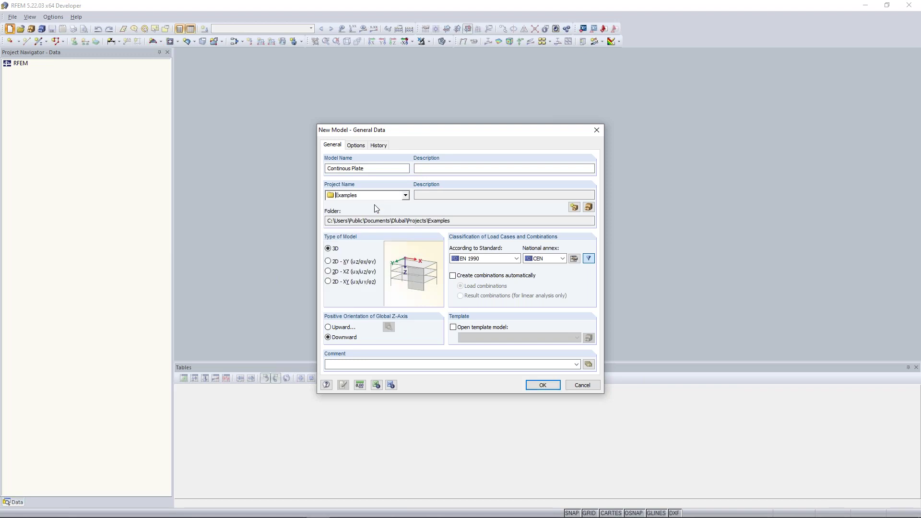
{"action": "left_click_drag", "start_coordinate": [328, 221], "coordinate": [451, 221]}
{"action": "left_click", "coordinate": [404, 197]}
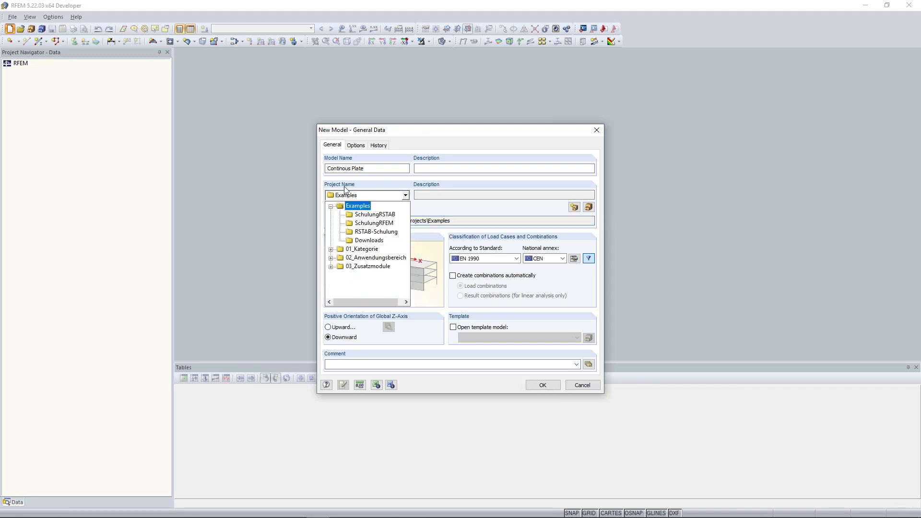
{"action": "left_click", "coordinate": [405, 195]}
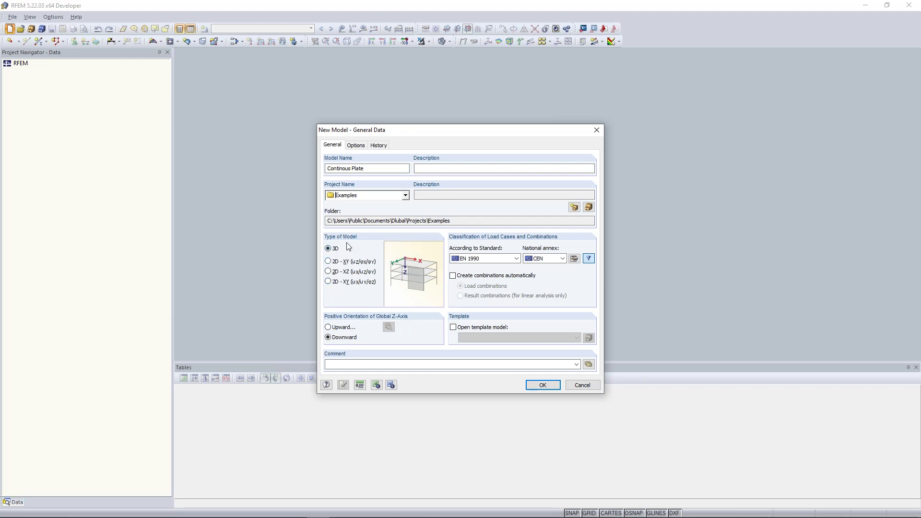
Set the model type to 2D - XY (uz/φx/φy) and the standard for load cases and combinations to None.
{"action": "left_click", "coordinate": [328, 262]}
{"action": "left_click", "coordinate": [328, 272]}
{"action": "left_click", "coordinate": [329, 281]}
{"action": "left_click", "coordinate": [329, 272]}
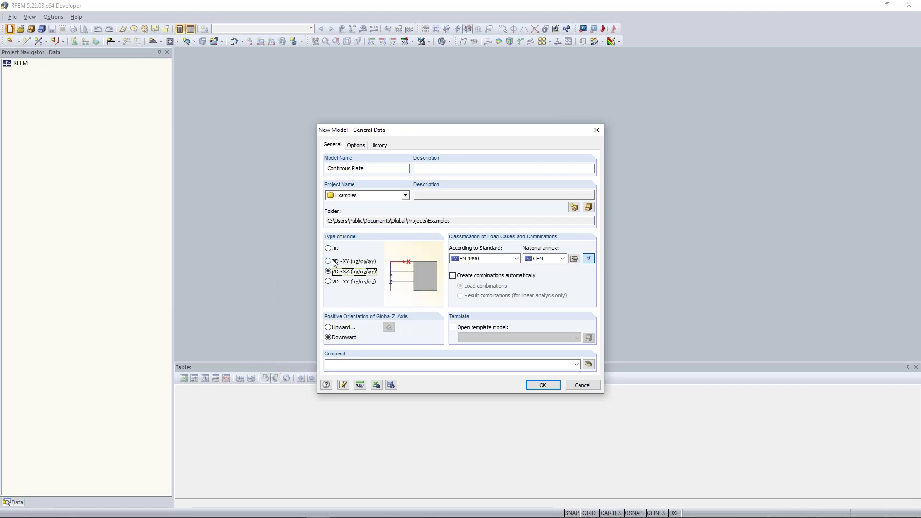
{"action": "left_click", "coordinate": [330, 263]}
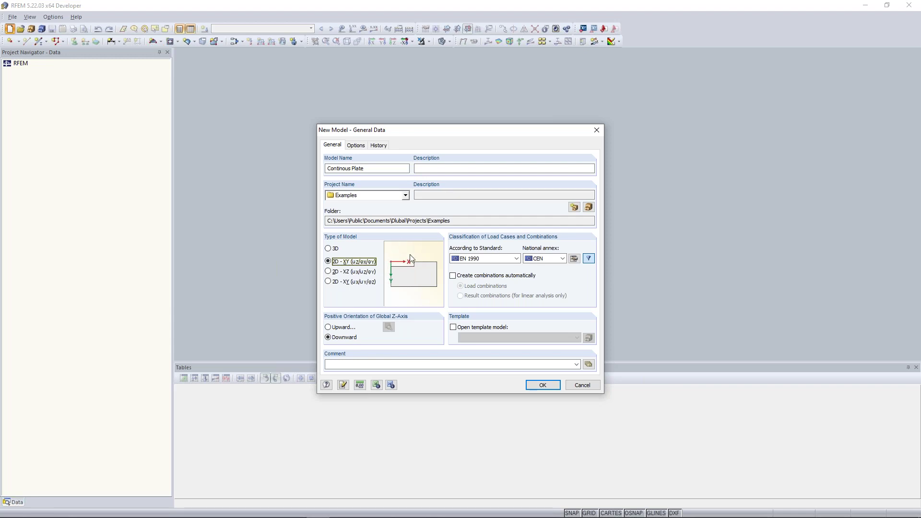
{"action": "left_click", "coordinate": [329, 272]}
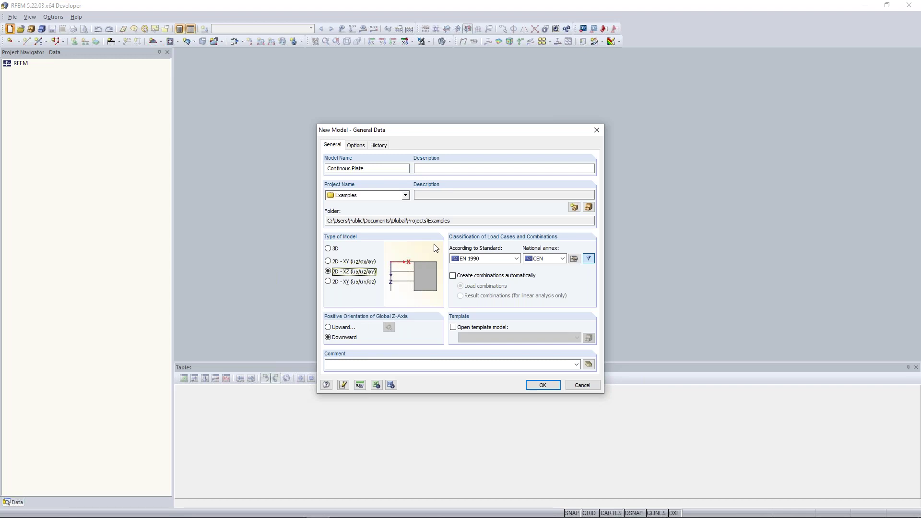
{"action": "left_click", "coordinate": [329, 282]}
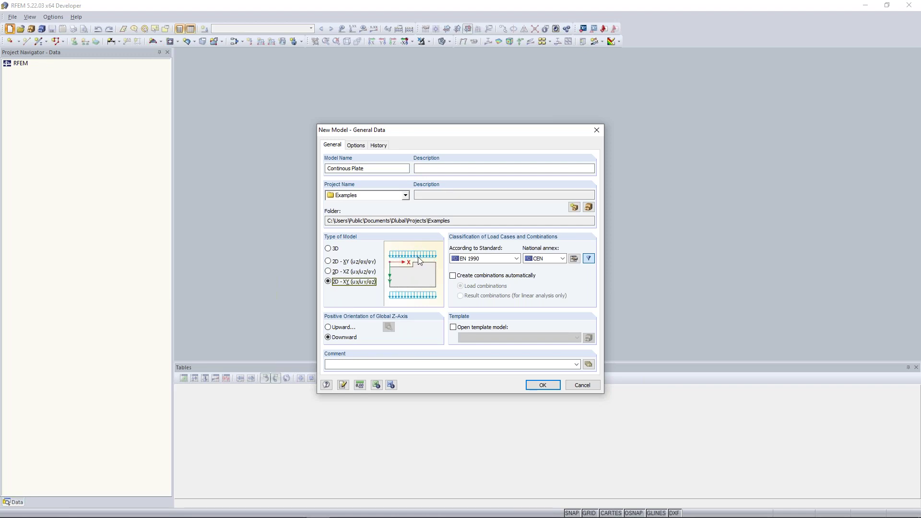
{"action": "left_click", "coordinate": [328, 262]}
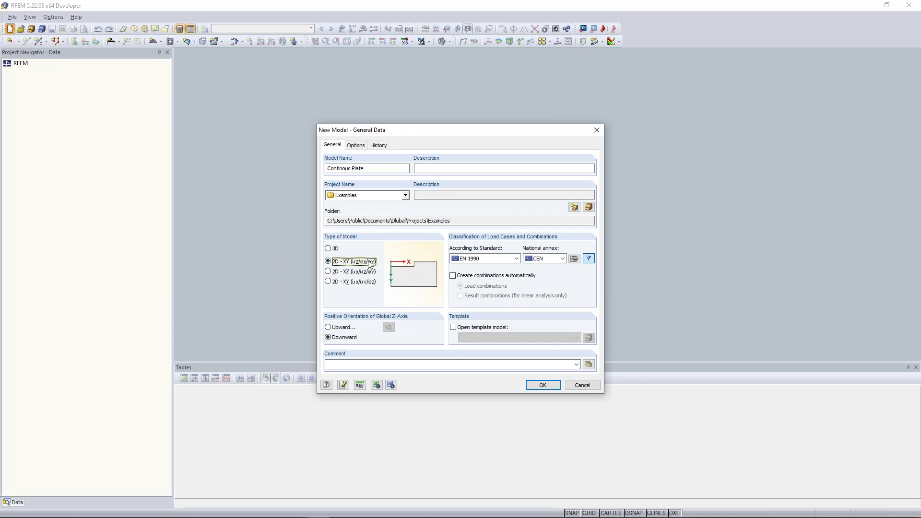
{"action": "left_click", "coordinate": [480, 259]}
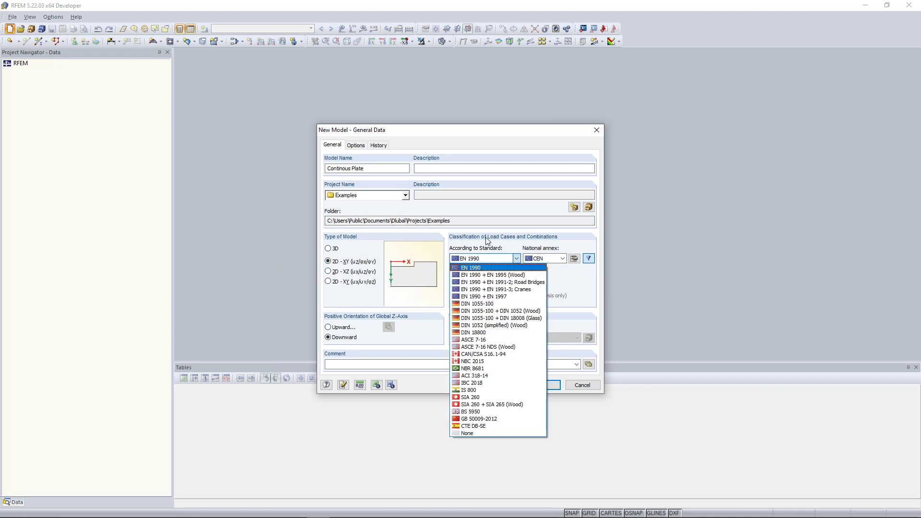
{"action": "left_click", "coordinate": [472, 433]}
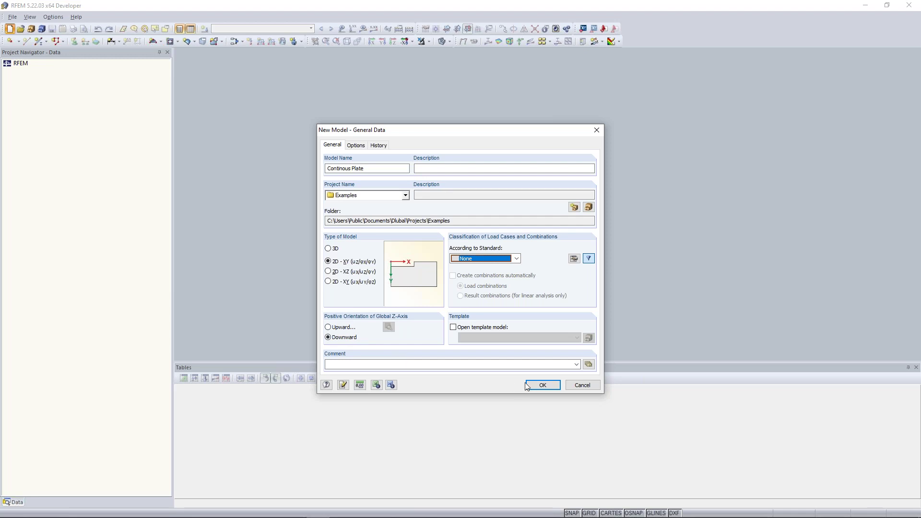
Check and accept the units and decimal places, and create the new model.
{"action": "left_click", "coordinate": [360, 385]}
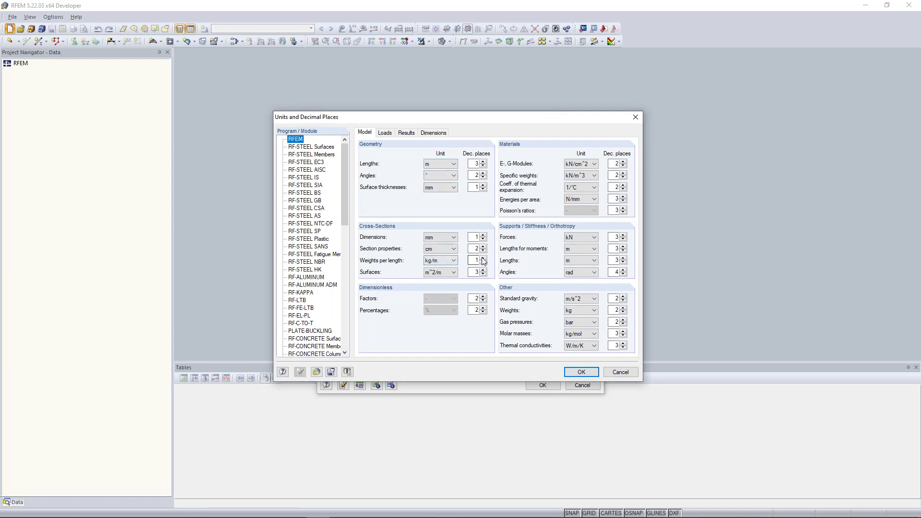
{"action": "left_click", "coordinate": [590, 376]}
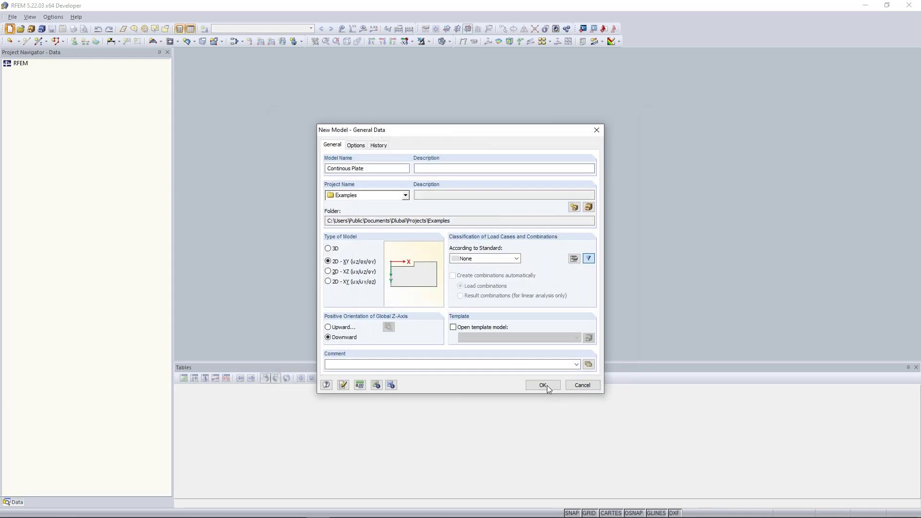
{"action": "left_click", "coordinate": [543, 385]}
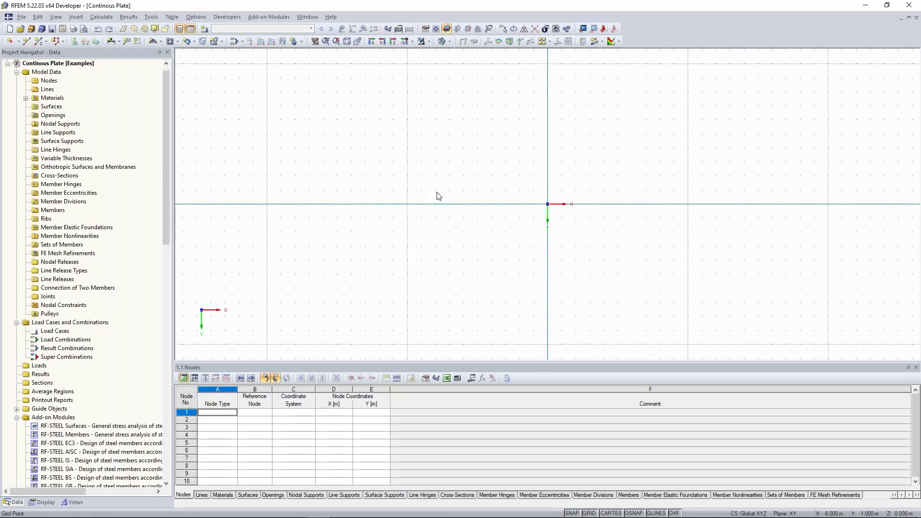
Open the model RFEM-Beispiel-06 from the Examples project using the Project Manager.
{"action": "scroll", "coordinate": [437, 196], "scroll_direction": "down", "scroll_amount": 1}
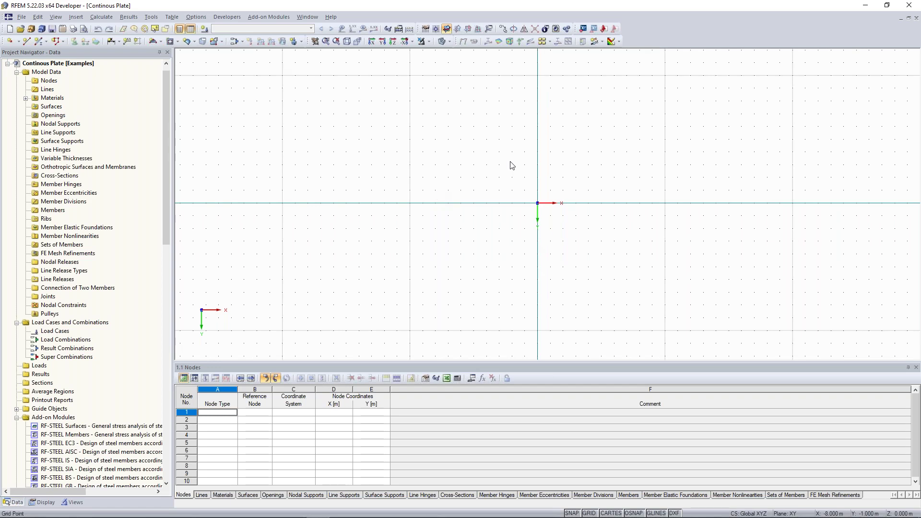
{"action": "middle_click_drag", "start_coordinate": [508, 164], "coordinate": [455, 168]}
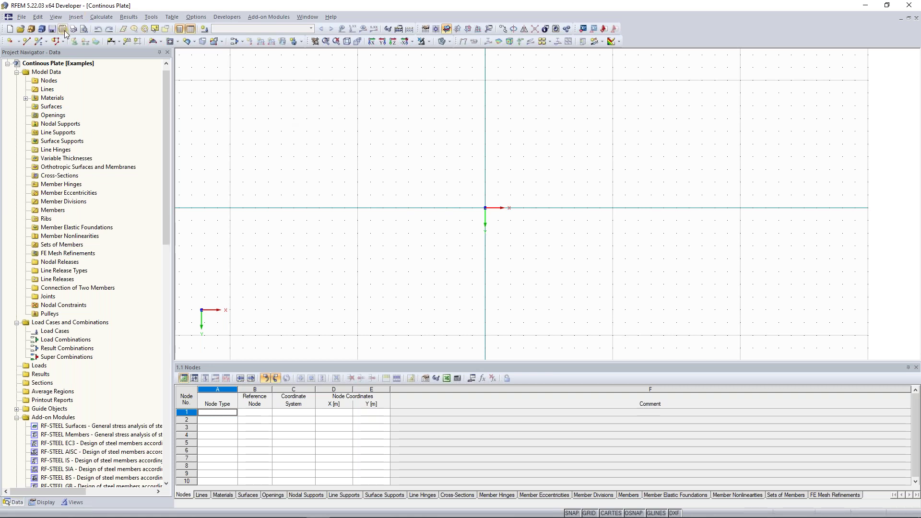
{"action": "left_click", "coordinate": [31, 30]}
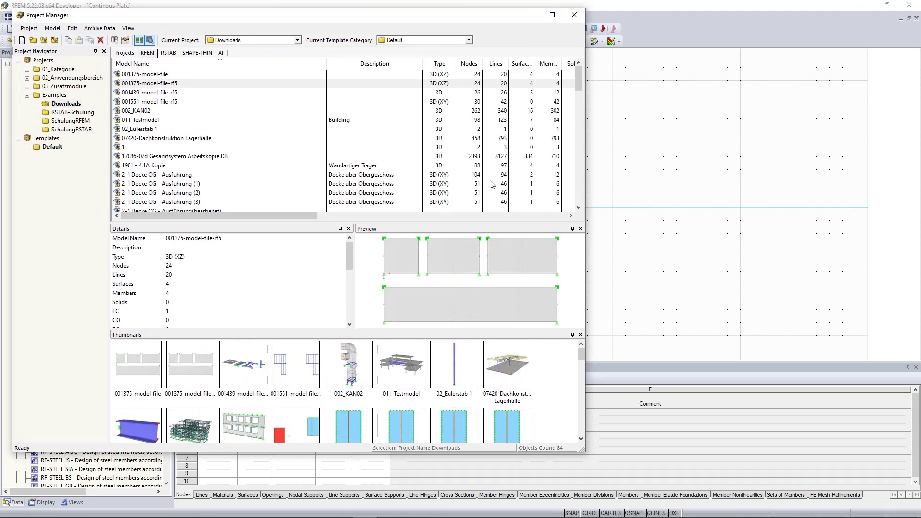
{"action": "key", "text": "Up"}
{"action": "scroll", "coordinate": [190, 130], "scroll_direction": "down", "scroll_amount": 5}
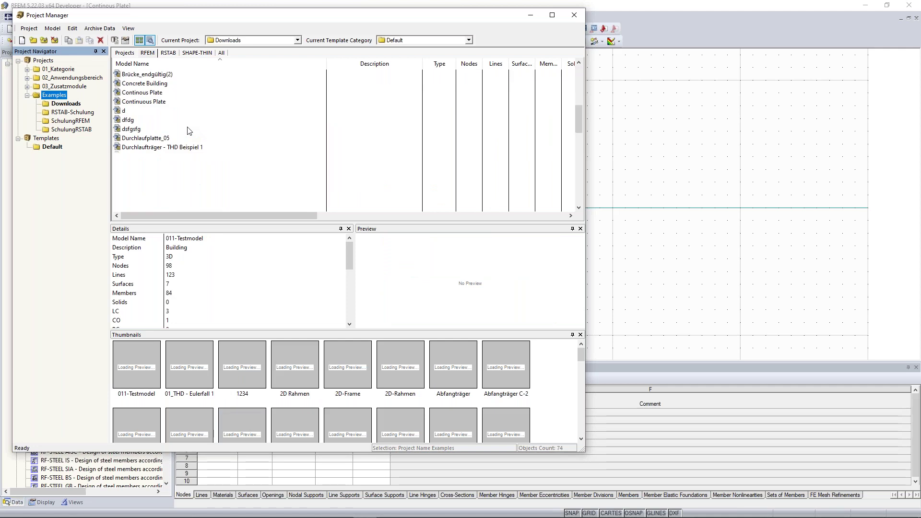
{"action": "left_click", "coordinate": [579, 131]}
{"action": "left_click_drag", "start_coordinate": [579, 152], "coordinate": [579, 162]}
{"action": "left_click", "coordinate": [160, 158]}
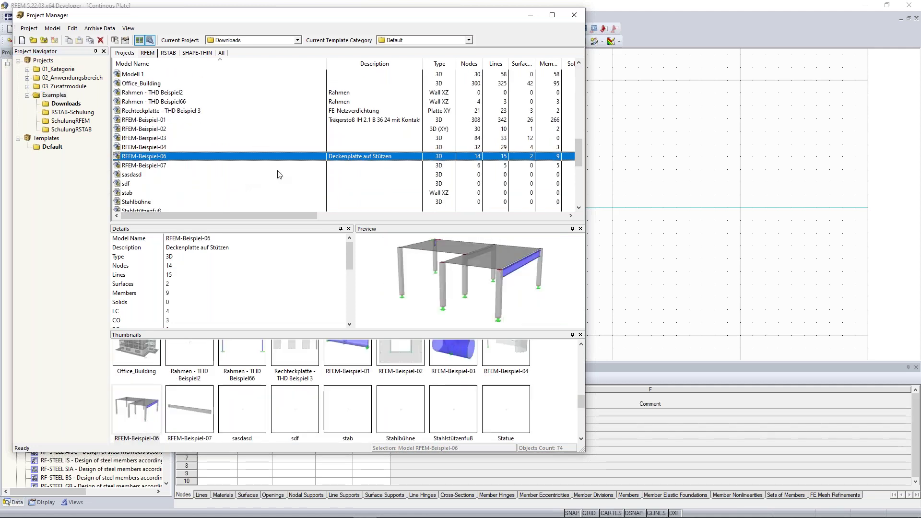
{"action": "double_click", "coordinate": [161, 159]}
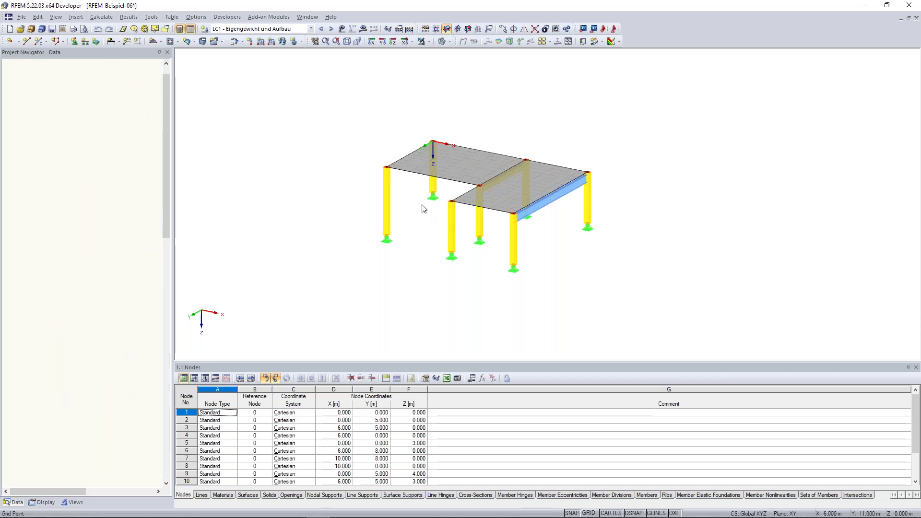
{"action": "scroll", "coordinate": [419, 204], "scroll_direction": "up", "scroll_amount": 5}
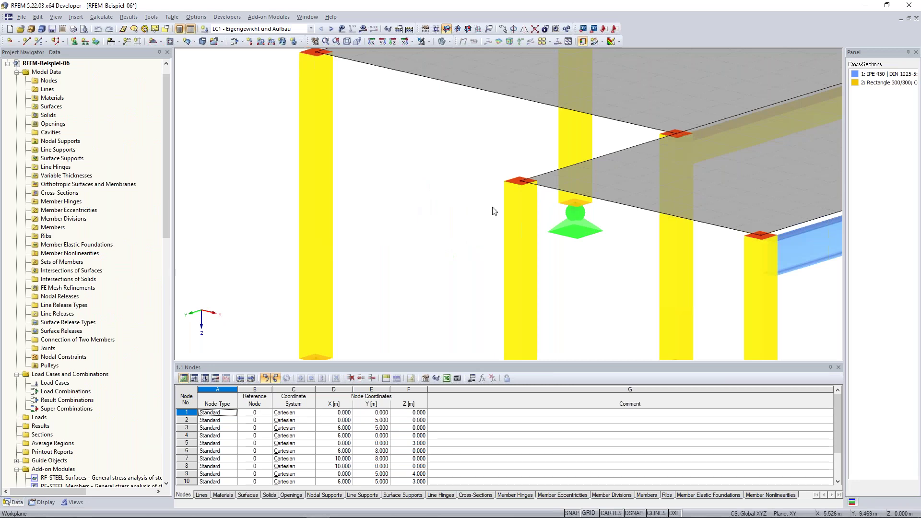
{"action": "scroll", "coordinate": [493, 207], "scroll_direction": "down", "scroll_amount": 5}
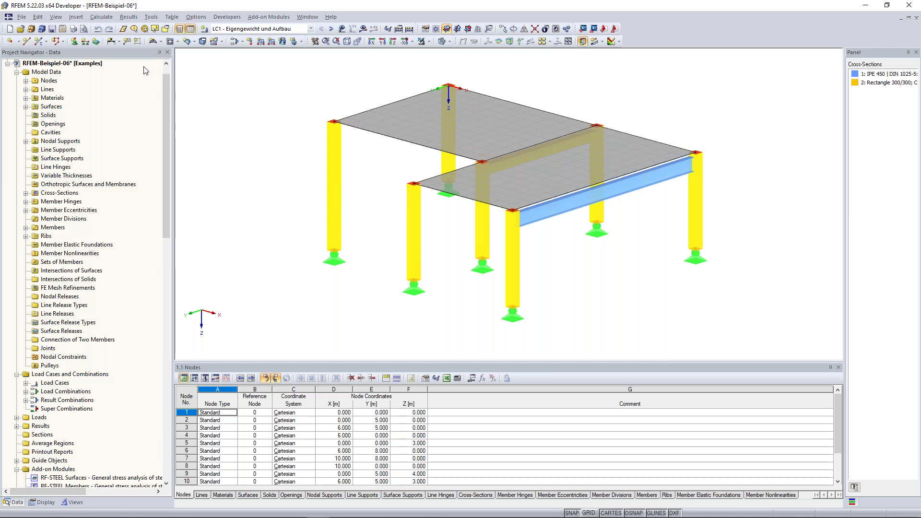
{"action": "left_click", "coordinate": [148, 29]}
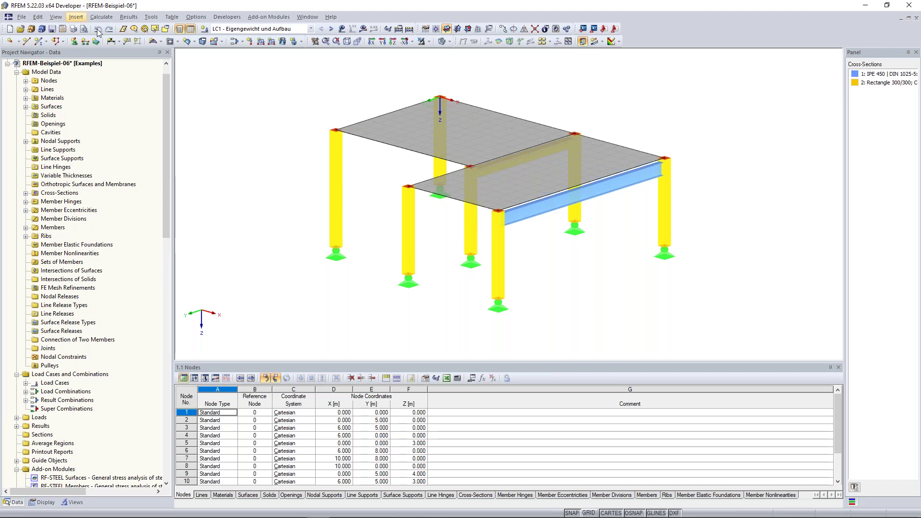
{"action": "scroll", "coordinate": [319, 139], "scroll_direction": "down", "scroll_amount": 2}
{"action": "scroll", "coordinate": [288, 149], "scroll_direction": "up", "scroll_amount": 2}
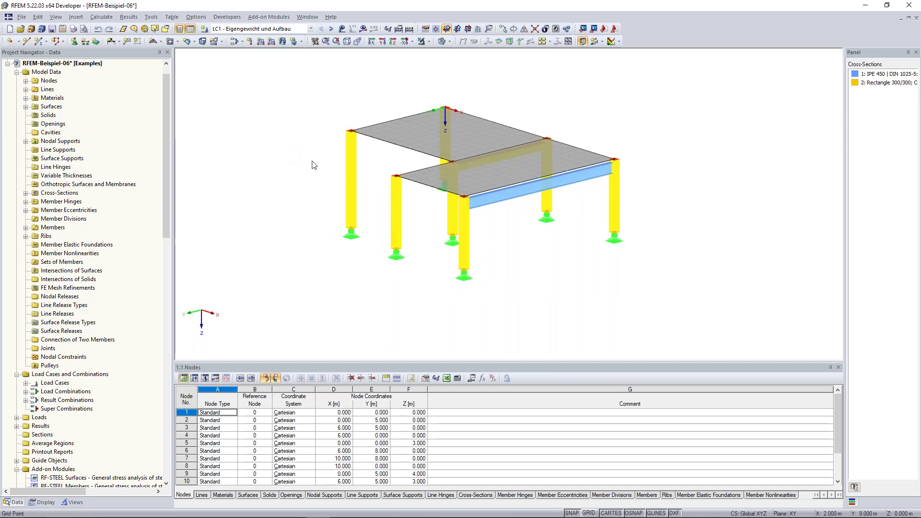
{"action": "left_click", "coordinate": [78, 17]}
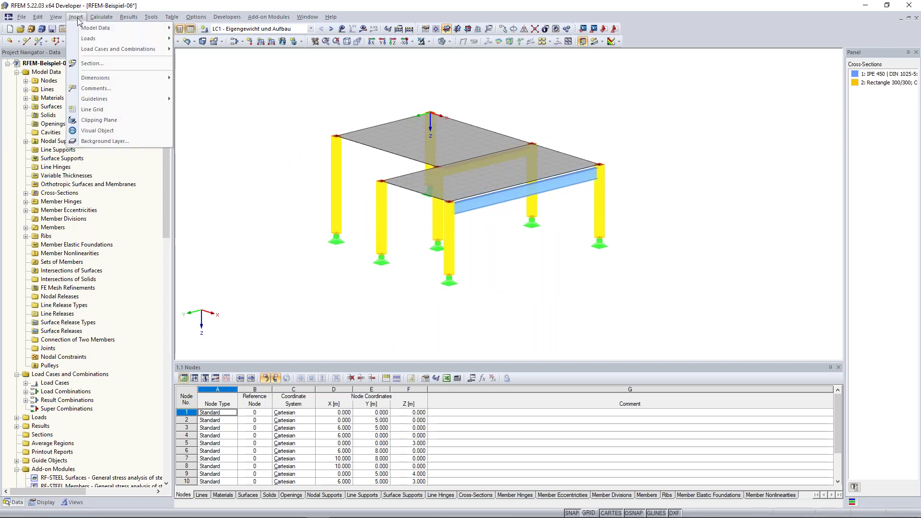
{"action": "mouse_move", "coordinate": [84, 28]}
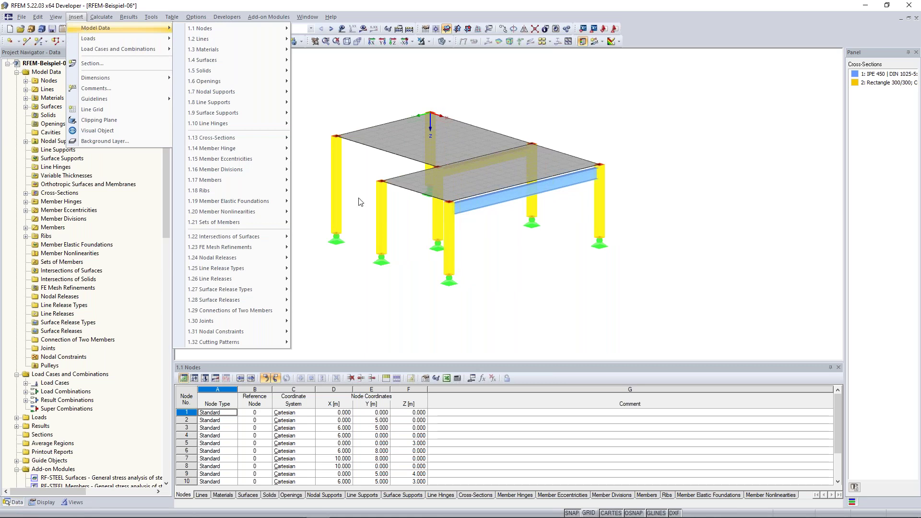
{"action": "mouse_move", "coordinate": [230, 179]}
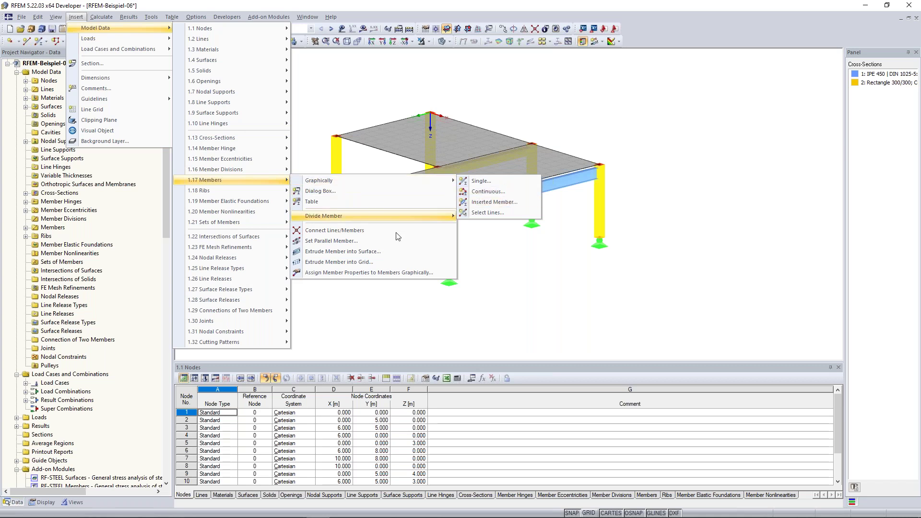
{"action": "mouse_move", "coordinate": [142, 33]}
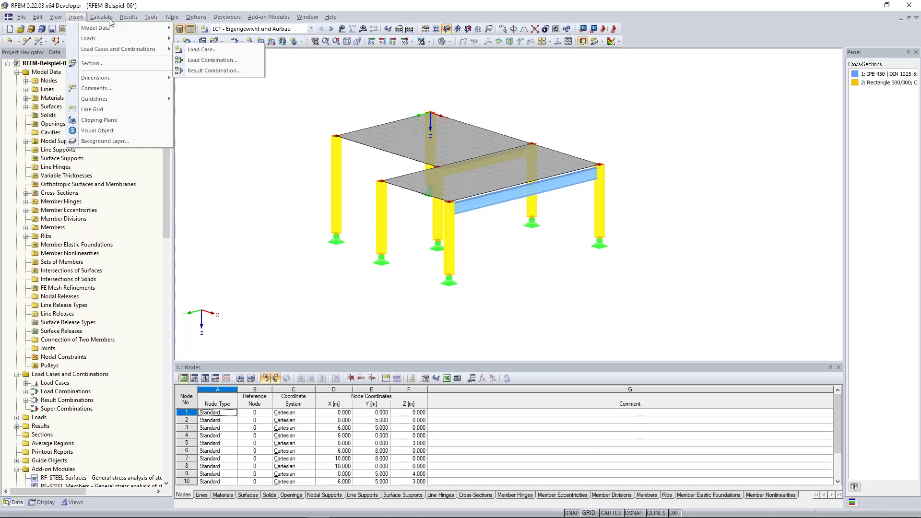
{"action": "mouse_move", "coordinate": [108, 18]}
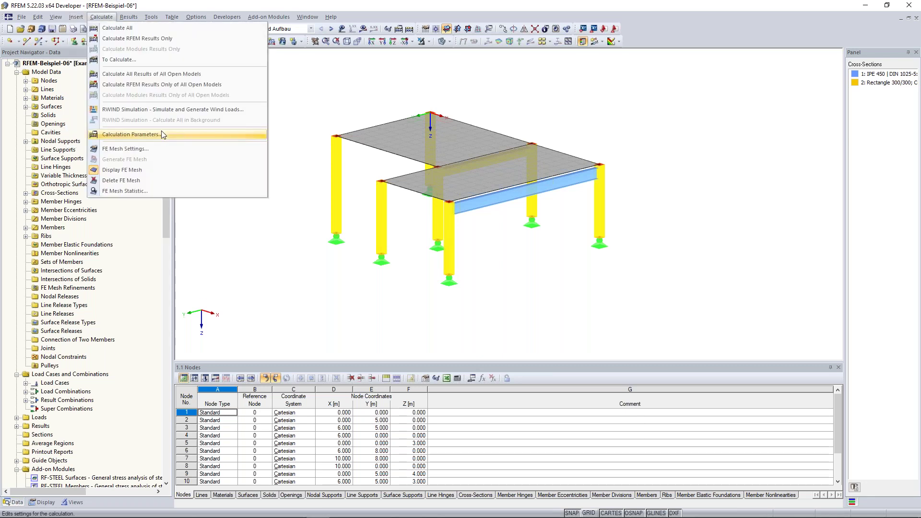
{"action": "left_click", "coordinate": [174, 17]}
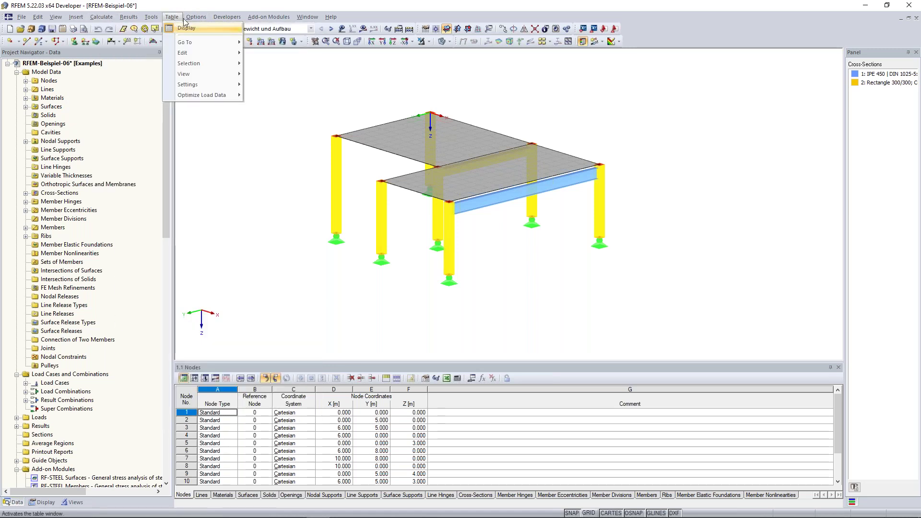
{"action": "left_click", "coordinate": [152, 18]}
{"action": "left_click", "coordinate": [152, 17]}
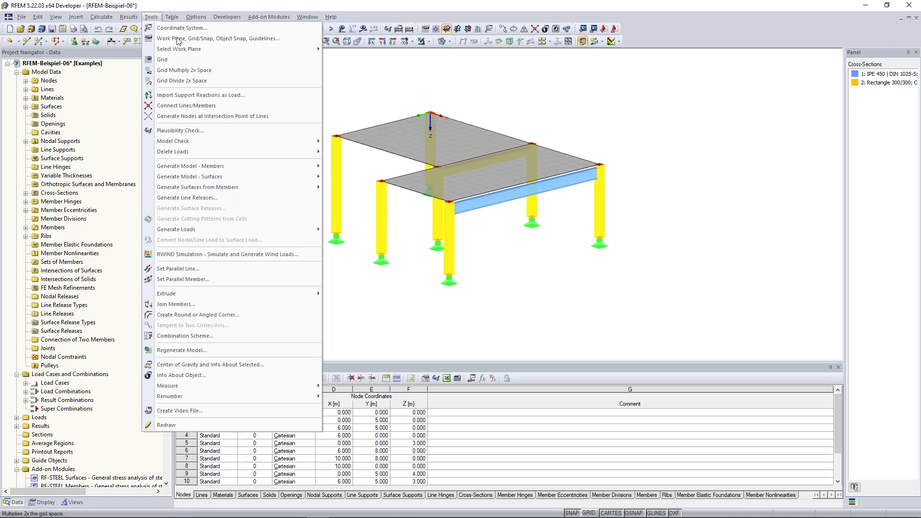
{"action": "mouse_move", "coordinate": [172, 17]}
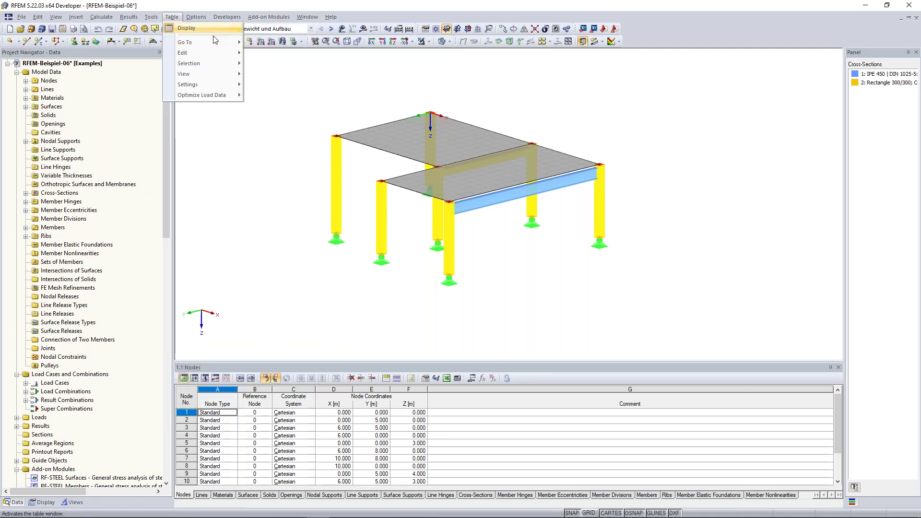
Apply the Standard with black background configuration in the Configuration Manager.
{"action": "mouse_move", "coordinate": [198, 22]}
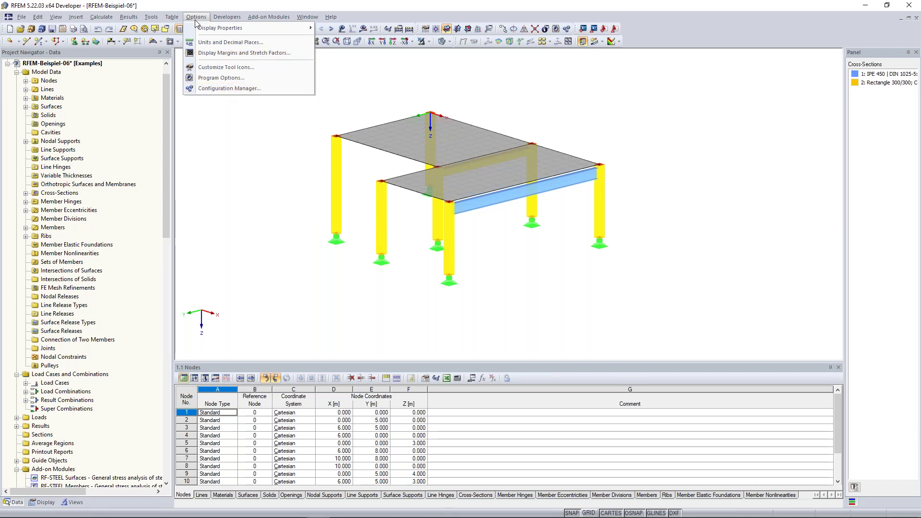
{"action": "left_click", "coordinate": [244, 90]}
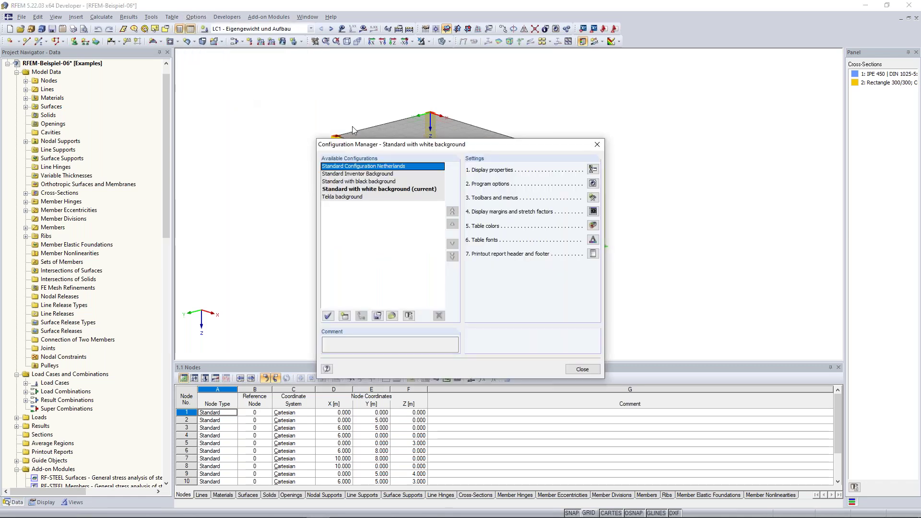
{"action": "left_click_drag", "start_coordinate": [425, 144], "coordinate": [436, 99]}
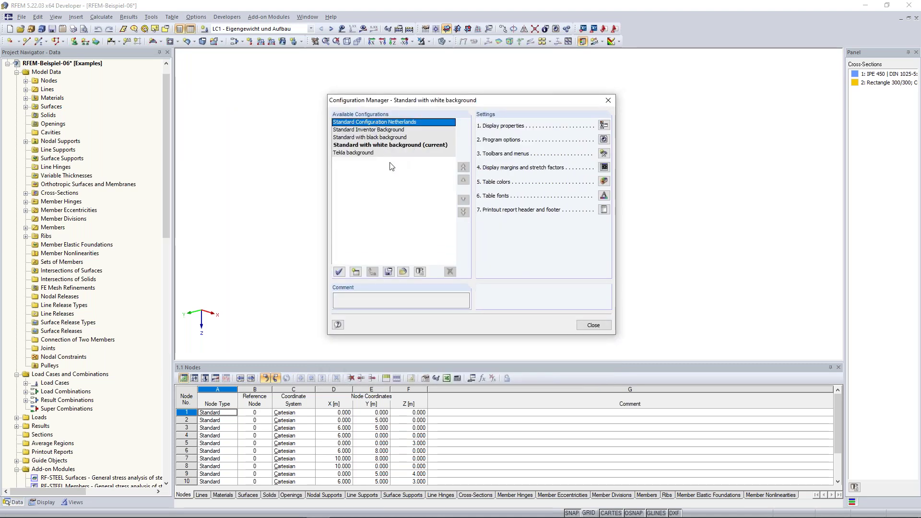
{"action": "left_click", "coordinate": [384, 138]}
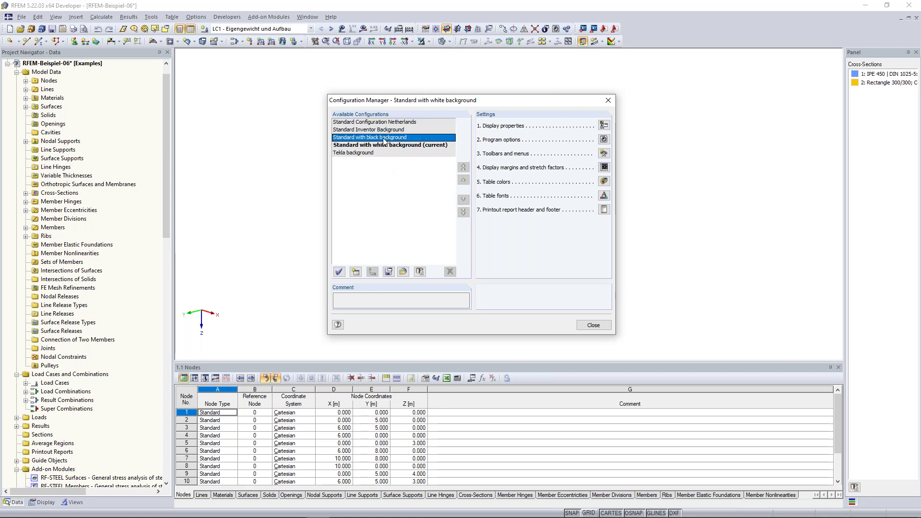
{"action": "double_click", "coordinate": [384, 140]}
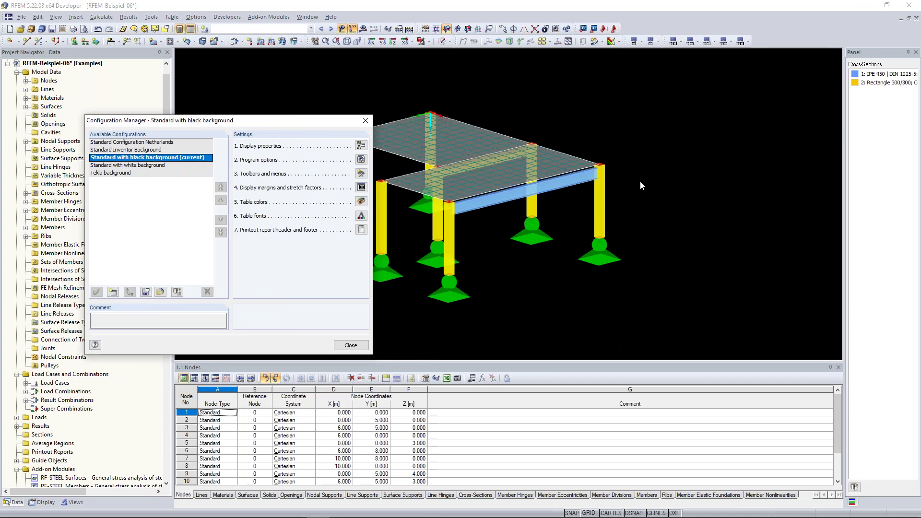
Switch the configuration back to Standard with white background and close the Configuration Manager.
{"action": "left_click_drag", "start_coordinate": [346, 116], "coordinate": [459, 93]}
{"action": "left_click", "coordinate": [262, 142]}
{"action": "double_click", "coordinate": [262, 142]}
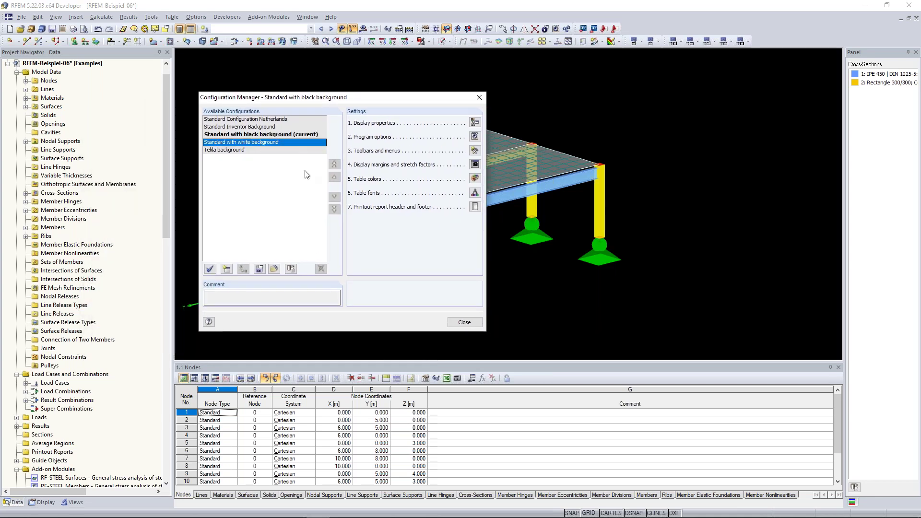
{"action": "left_click", "coordinate": [478, 98]}
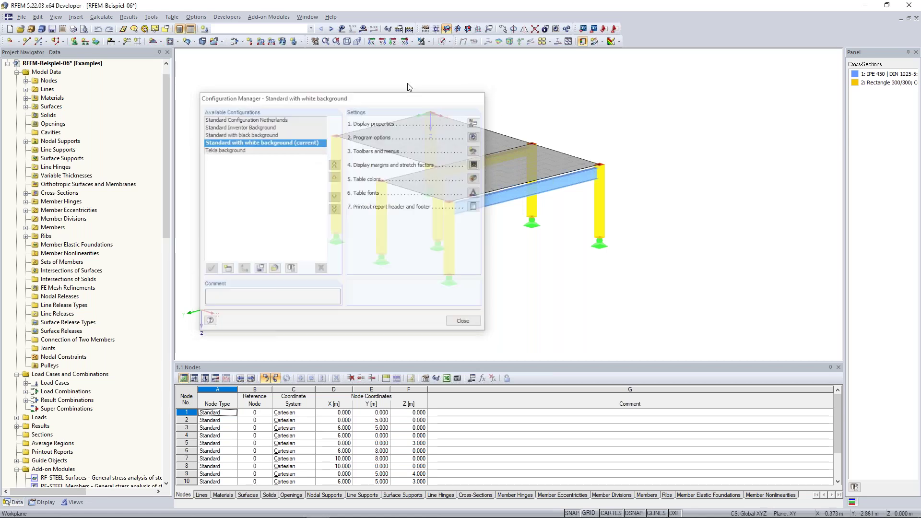
Examine the program settings and the list of available program languages, and leave the Program Options without saving.
{"action": "left_click", "coordinate": [199, 17]}
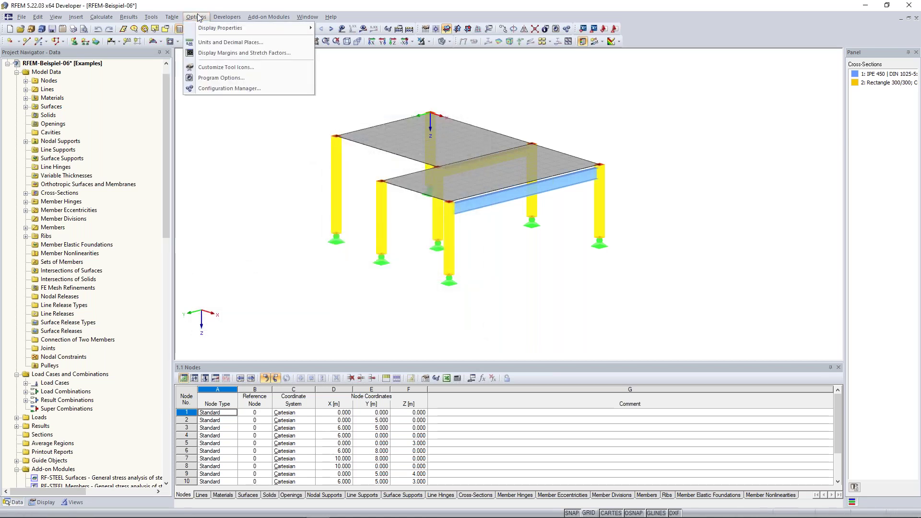
{"action": "left_click", "coordinate": [224, 78]}
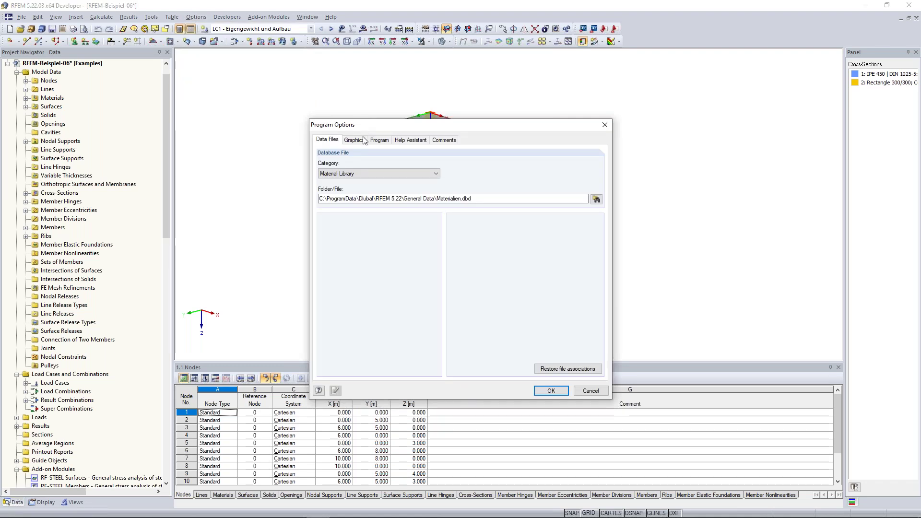
{"action": "left_click", "coordinate": [379, 140]}
{"action": "left_click", "coordinate": [386, 123]}
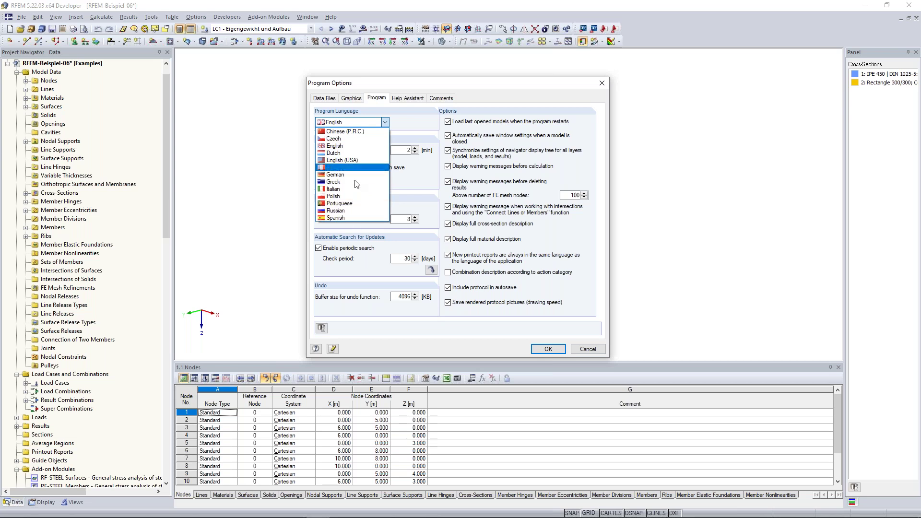
{"action": "left_click", "coordinate": [405, 127]}
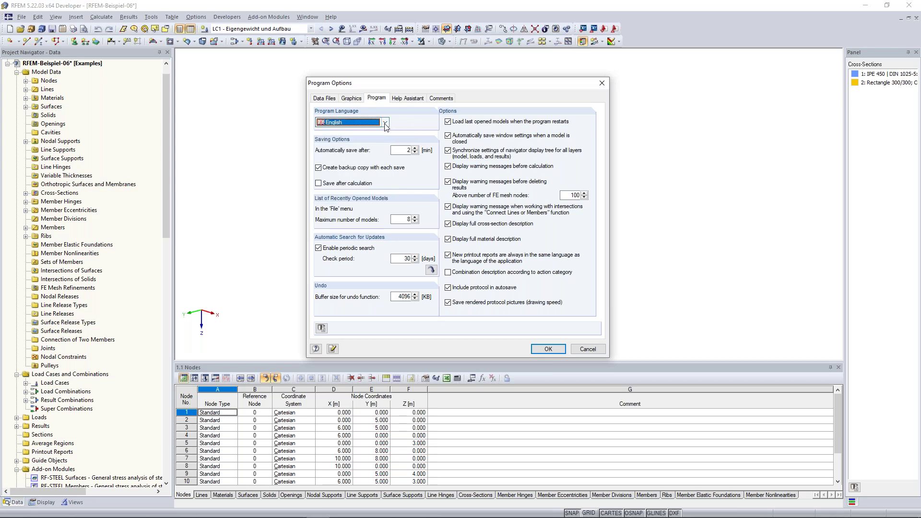
{"action": "left_click", "coordinate": [385, 123]}
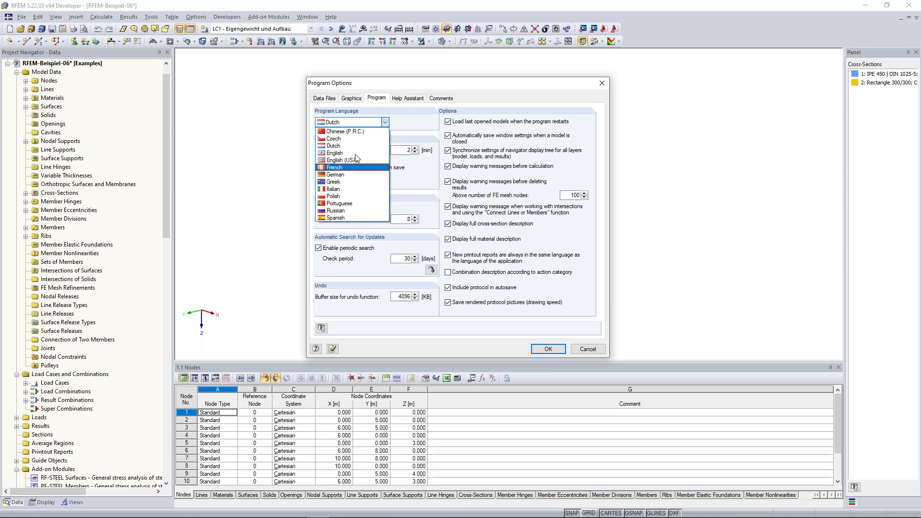
{"action": "left_click", "coordinate": [407, 127]}
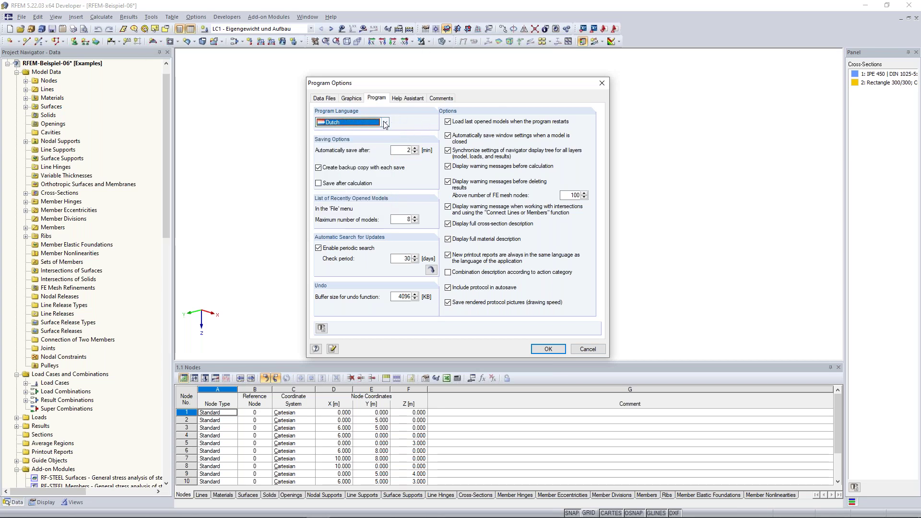
{"action": "left_click", "coordinate": [385, 122]}
{"action": "left_click", "coordinate": [405, 125]}
{"action": "left_click", "coordinate": [588, 349]}
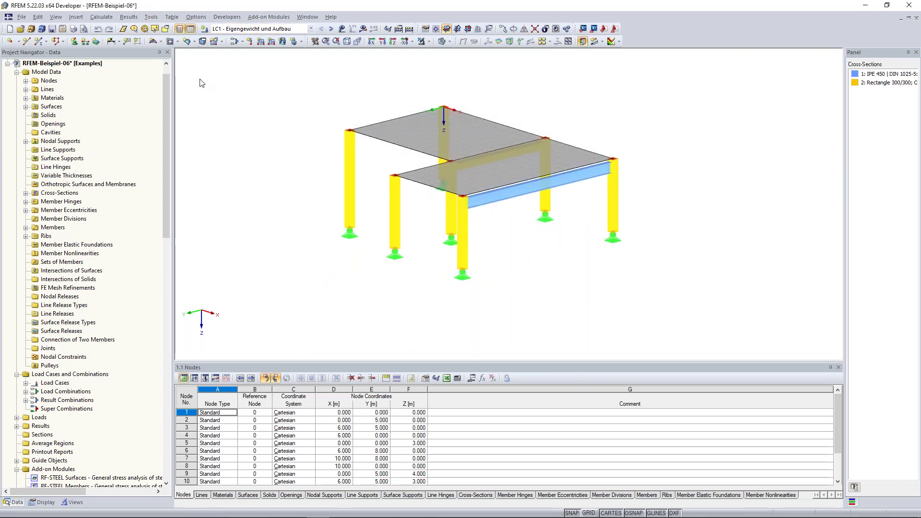
{"action": "scroll", "coordinate": [248, 104], "scroll_direction": "down", "scroll_amount": 1}
{"action": "middle_click_drag", "start_coordinate": [251, 96], "coordinate": [255, 108]}
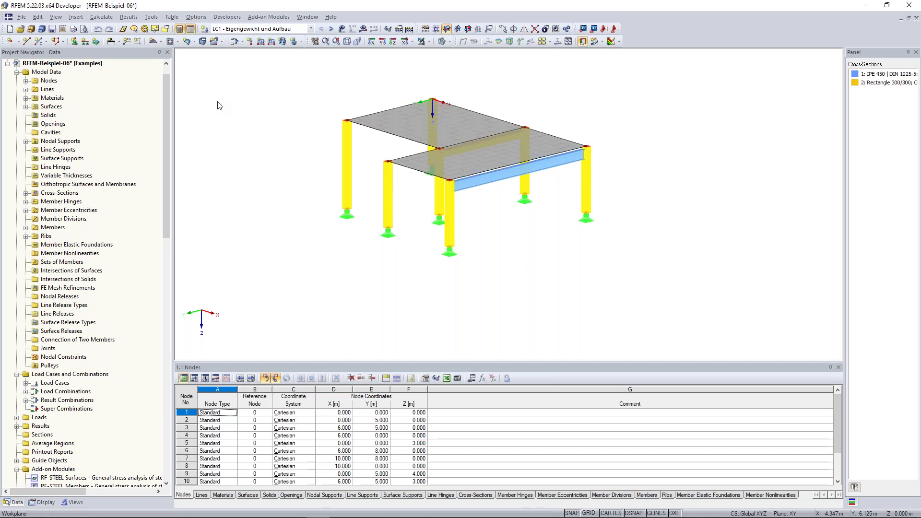
{"action": "left_click", "coordinate": [40, 42]}
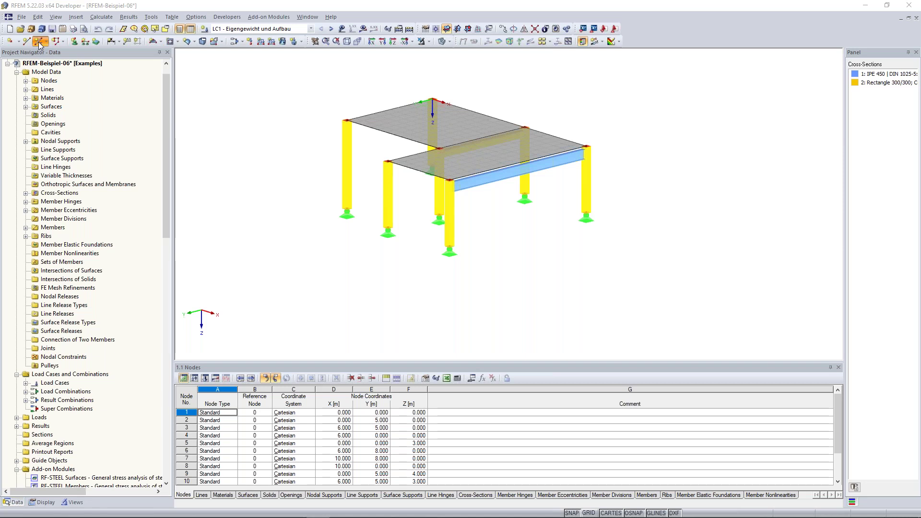
{"action": "left_click", "coordinate": [40, 41]}
{"action": "scroll", "coordinate": [710, 162], "scroll_direction": "down", "scroll_amount": 4}
{"action": "key", "text": "Delete"}
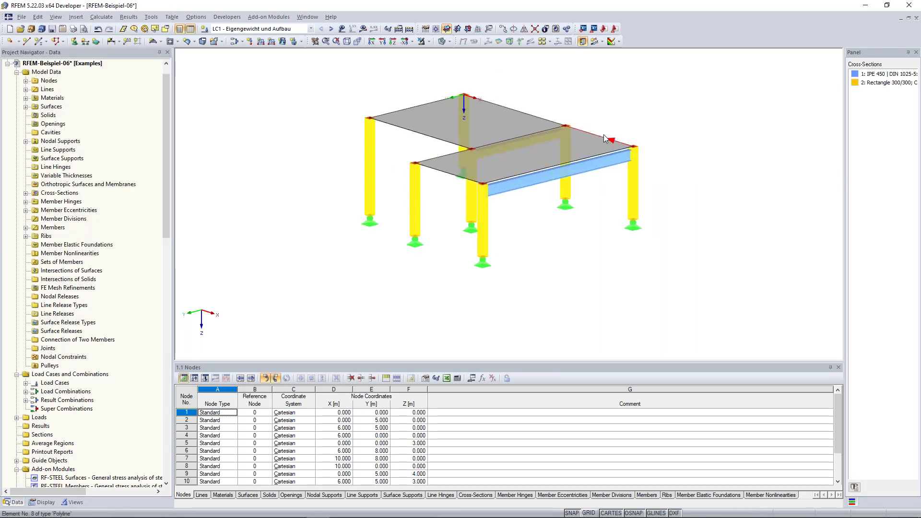
{"action": "right_click", "coordinate": [642, 34]}
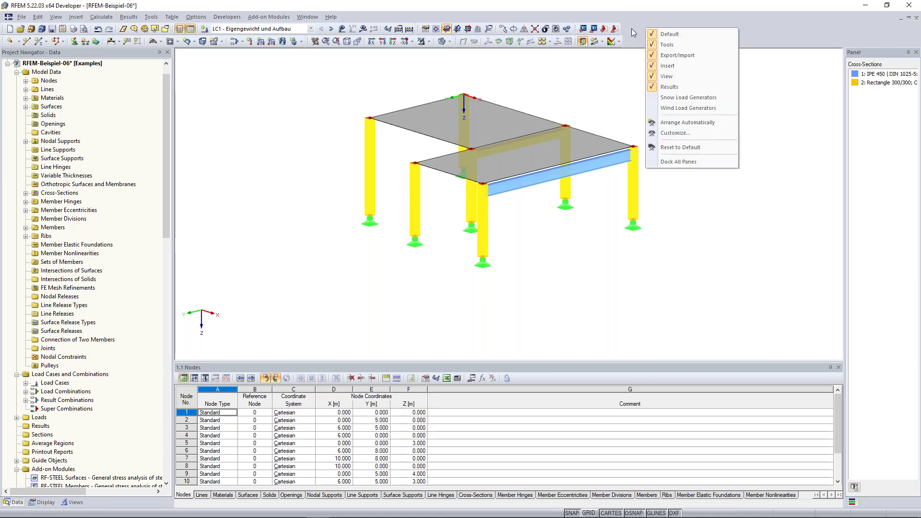
{"action": "key", "text": "Escape"}
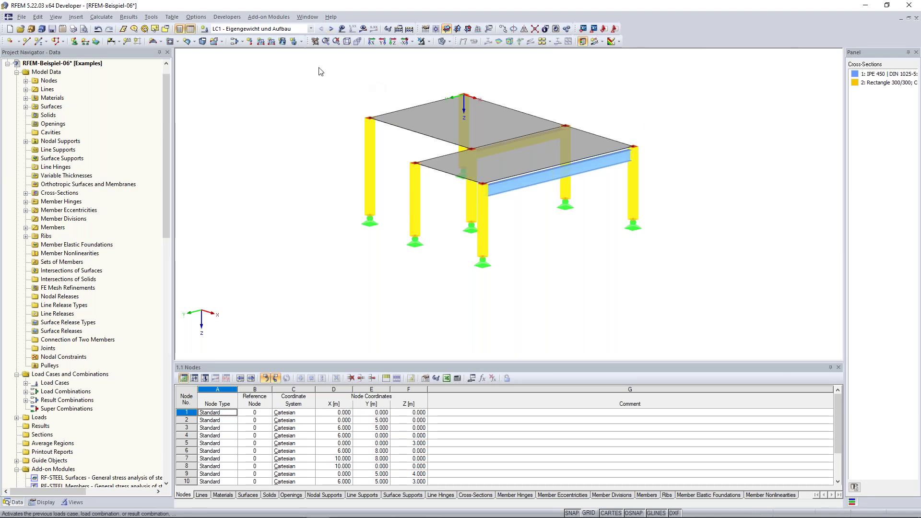
Rotate the model in the graphic window and reset it to the isometric view.
{"action": "middle_click_drag", "start_coordinate": [306, 91], "coordinate": [278, 91], "text": "ctrl"}
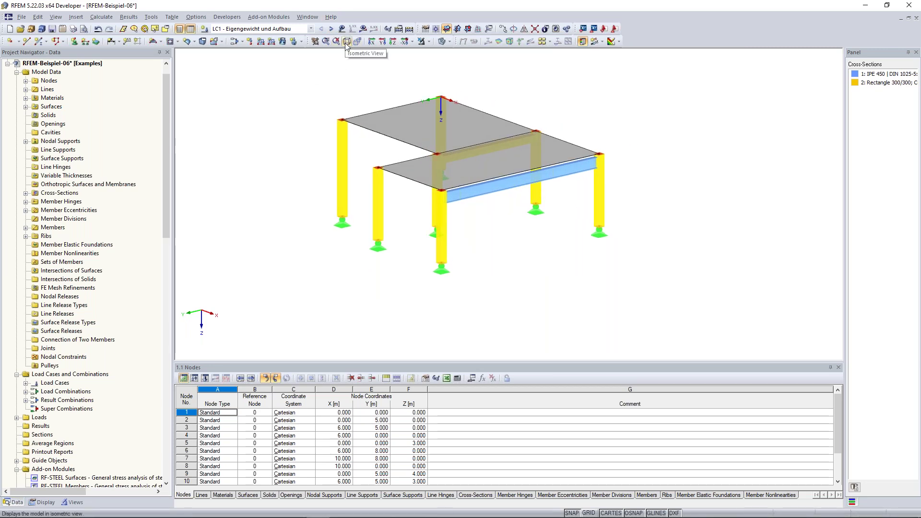
{"action": "left_click", "coordinate": [345, 43]}
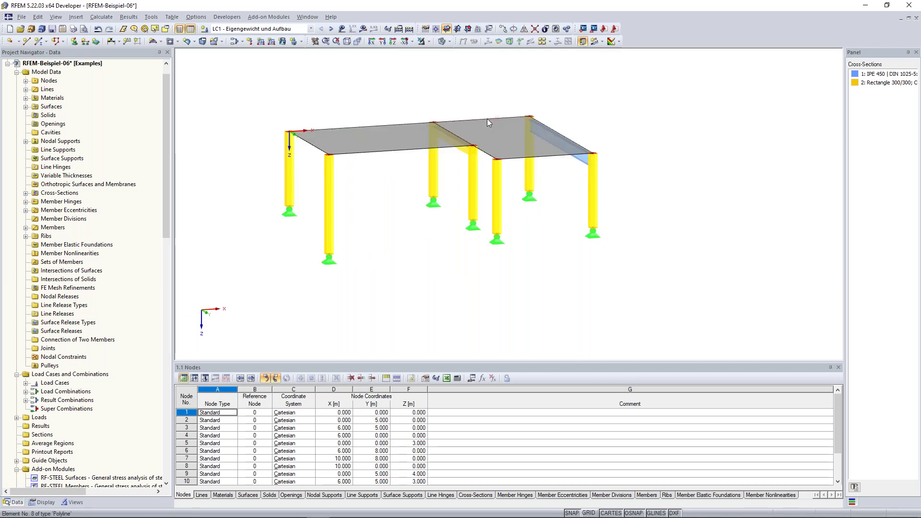
{"action": "left_click", "coordinate": [348, 42]}
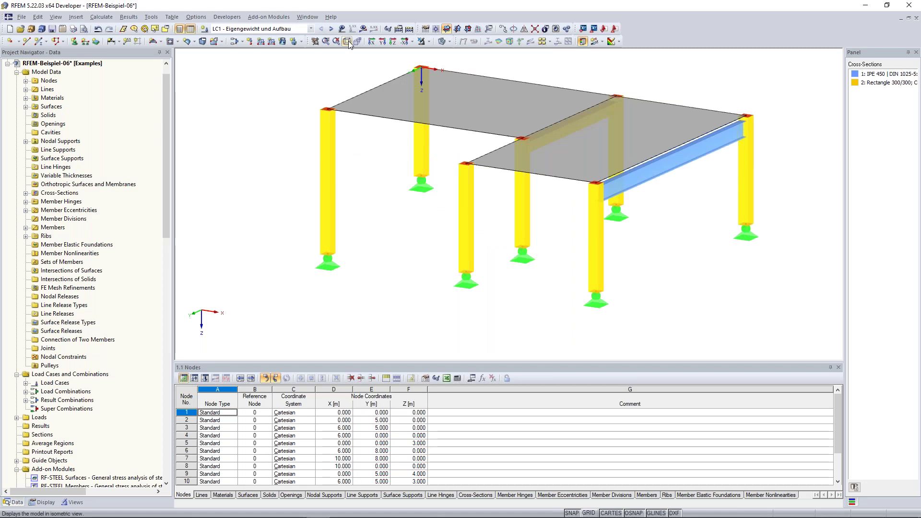
{"action": "left_click", "coordinate": [348, 42]}
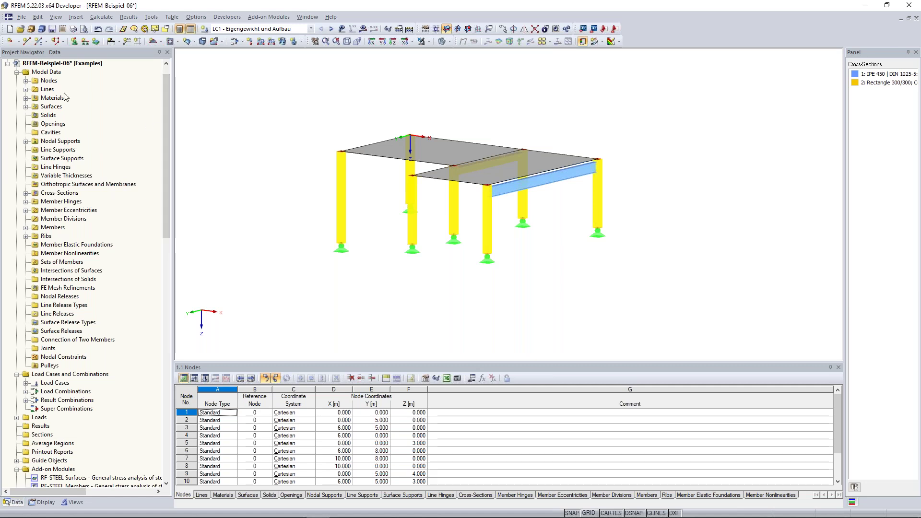
Hide the Project Navigator and show it again.
{"action": "left_click", "coordinate": [179, 30]}
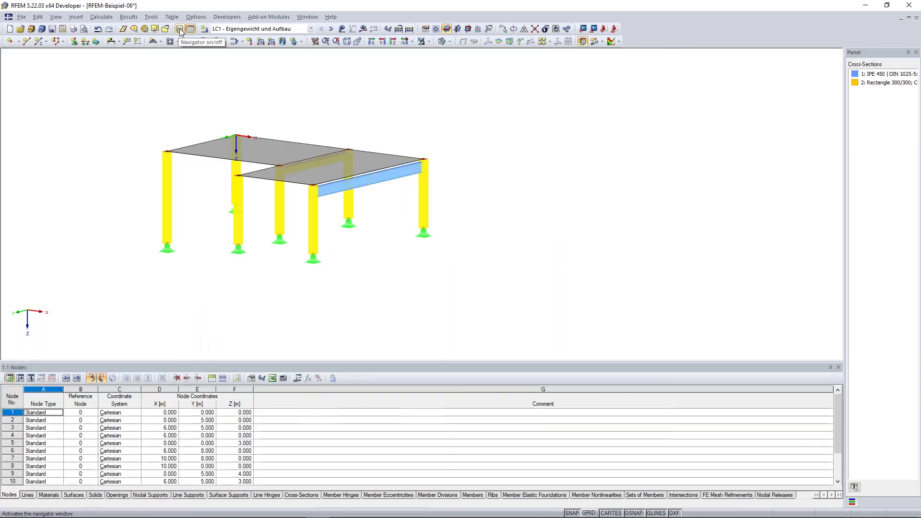
{"action": "left_click", "coordinate": [178, 30]}
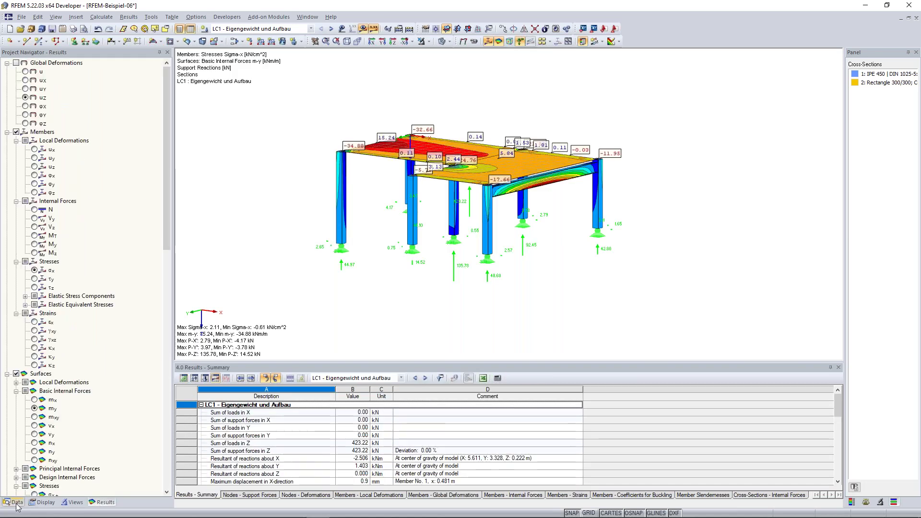
Display the model data in the Project Navigator and turn off the results display of load case LC1.
{"action": "left_click", "coordinate": [15, 502]}
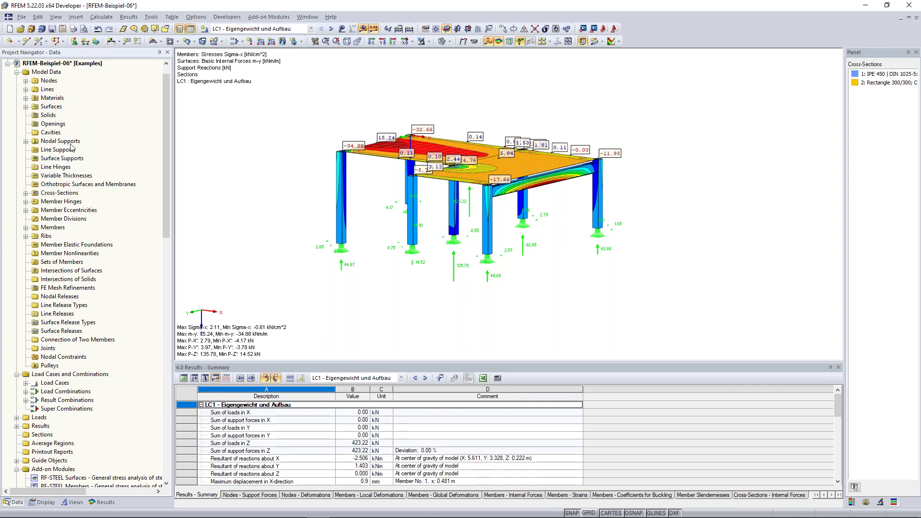
{"action": "middle_click_drag", "start_coordinate": [283, 162], "coordinate": [327, 107], "text": "ctrl"}
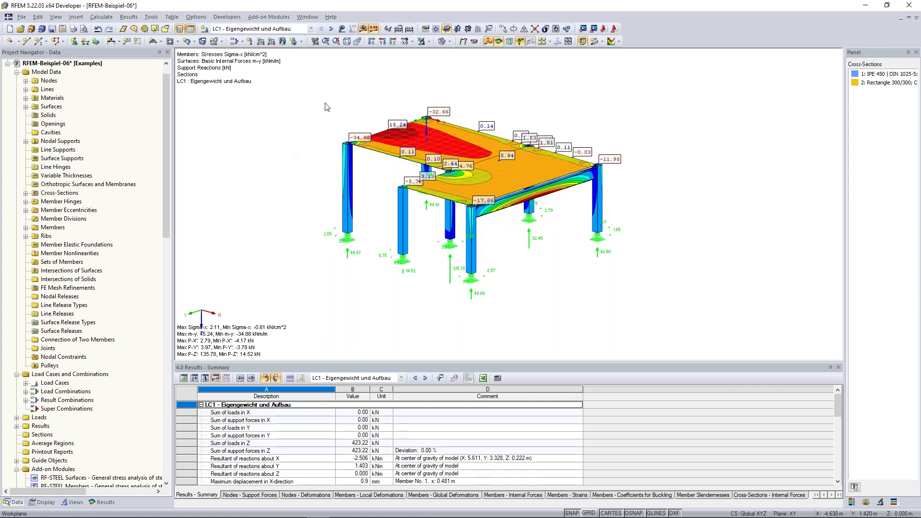
{"action": "left_click", "coordinate": [363, 29]}
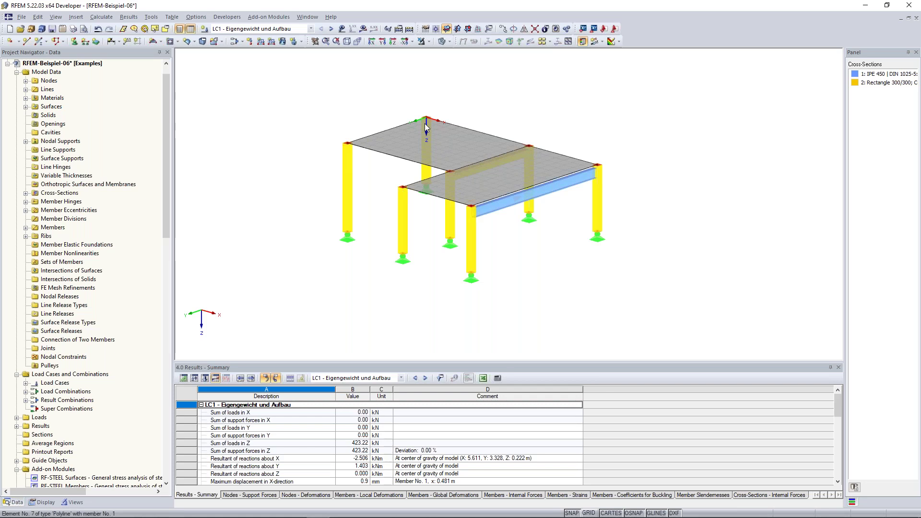
Expand the materials and surfaces in the model data and highlight surfaces 2 and 1 in the model.
{"action": "left_click", "coordinate": [60, 107]}
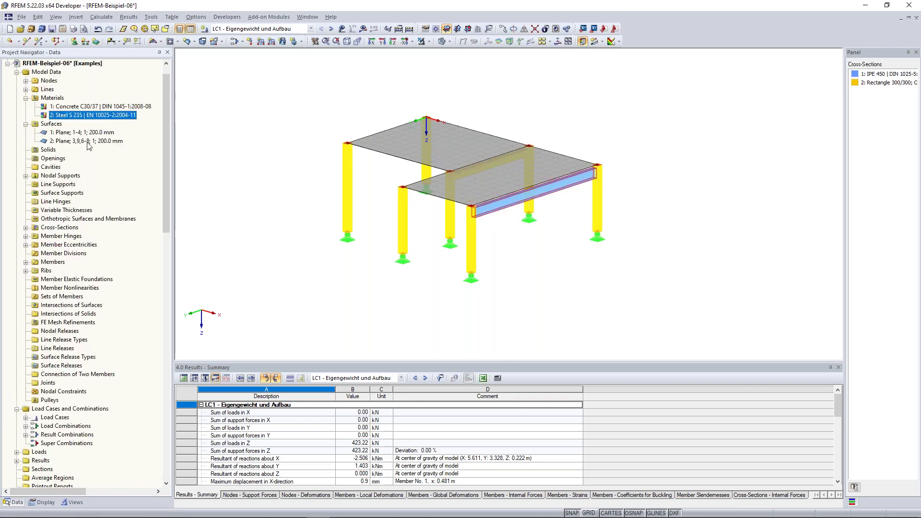
{"action": "left_click", "coordinate": [68, 133]}
{"action": "left_click", "coordinate": [66, 141]}
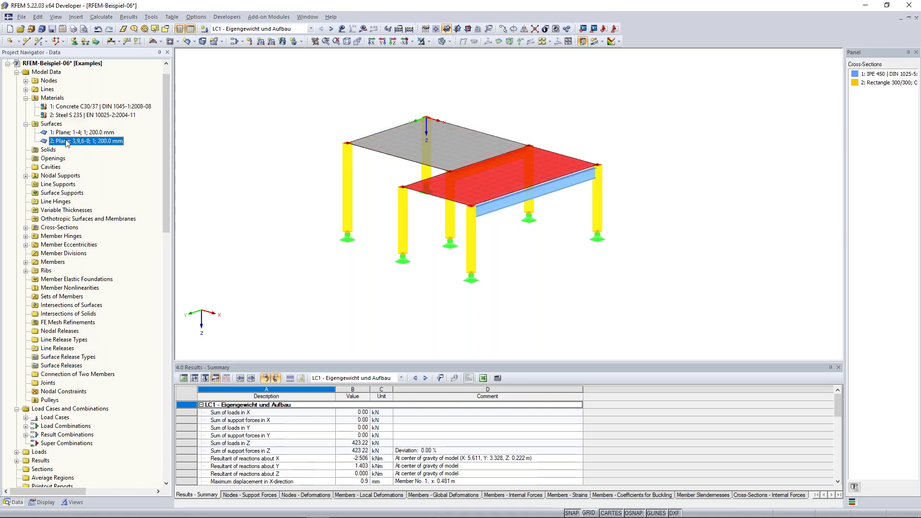
{"action": "left_click", "coordinate": [66, 133]}
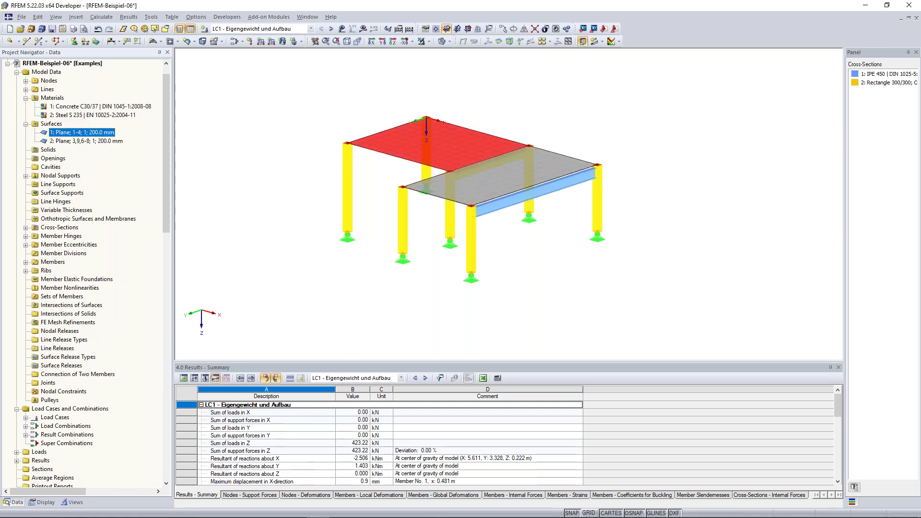
Expand the list of nodes, select node 5 and locate it in the graphic.
{"action": "left_click", "coordinate": [27, 81]}
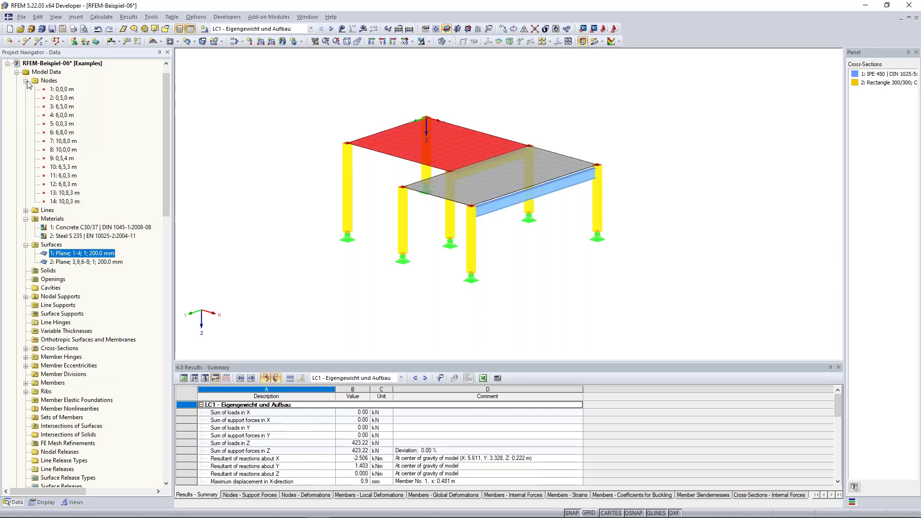
{"action": "left_click", "coordinate": [62, 125]}
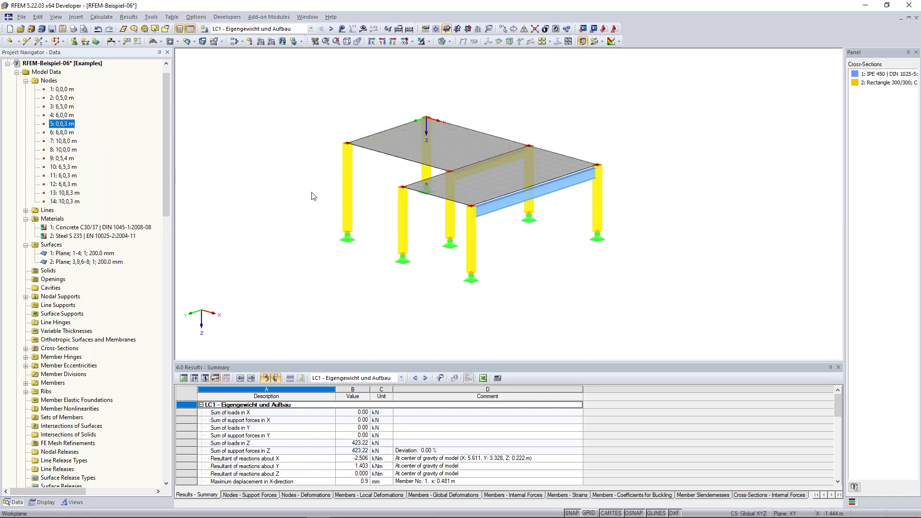
{"action": "middle_click_drag", "start_coordinate": [256, 164], "coordinate": [276, 173], "text": "ctrl"}
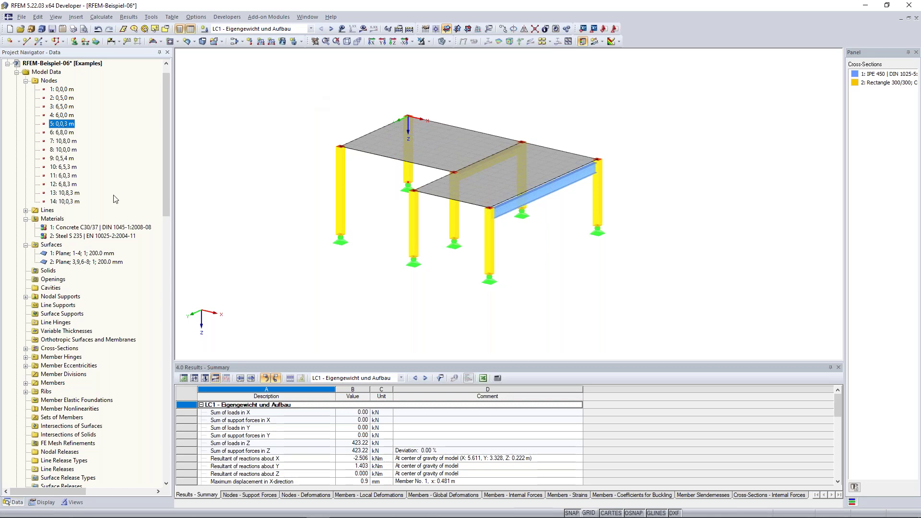
{"action": "right_click", "coordinate": [65, 128]}
{"action": "key", "text": "Return"}
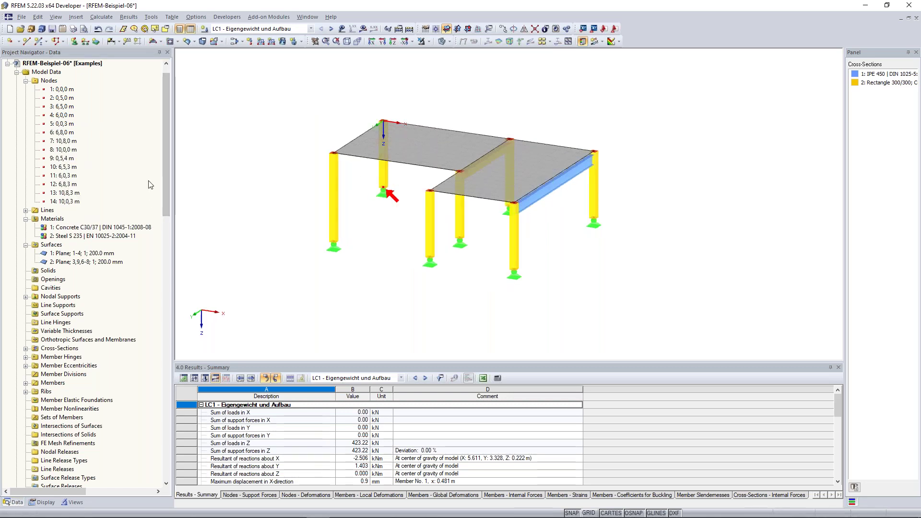
Expand the cross-sections in the model data and highlight the IPE 450 cross-section in the model.
{"action": "left_click_drag", "start_coordinate": [164, 123], "coordinate": [165, 173]}
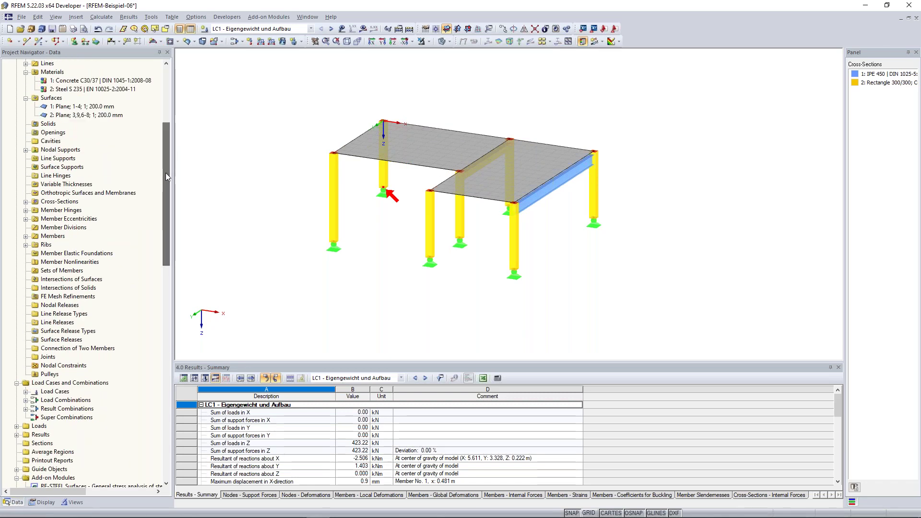
{"action": "double_click", "coordinate": [51, 204]}
{"action": "left_click", "coordinate": [72, 211]}
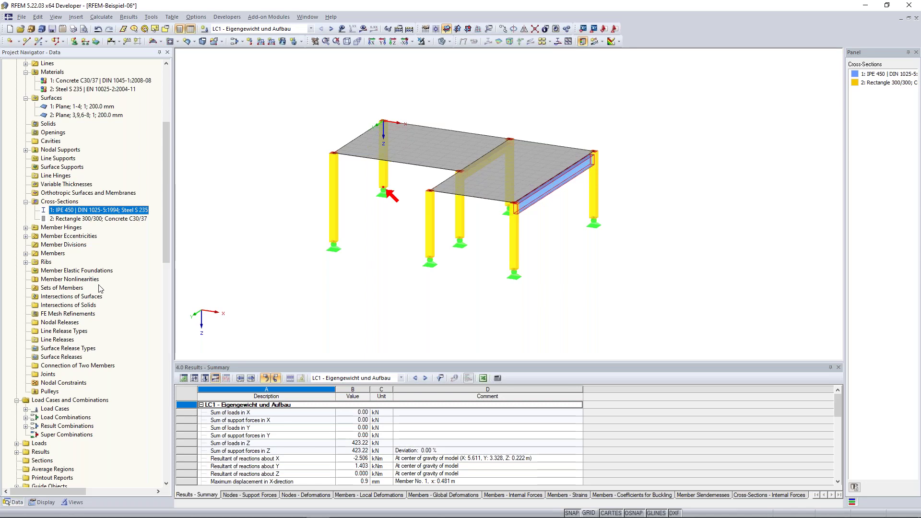
Look through the remaining model data entries and the list of add-on modules in the Project Navigator.
{"action": "scroll", "coordinate": [86, 215], "scroll_direction": "down", "scroll_amount": 14}
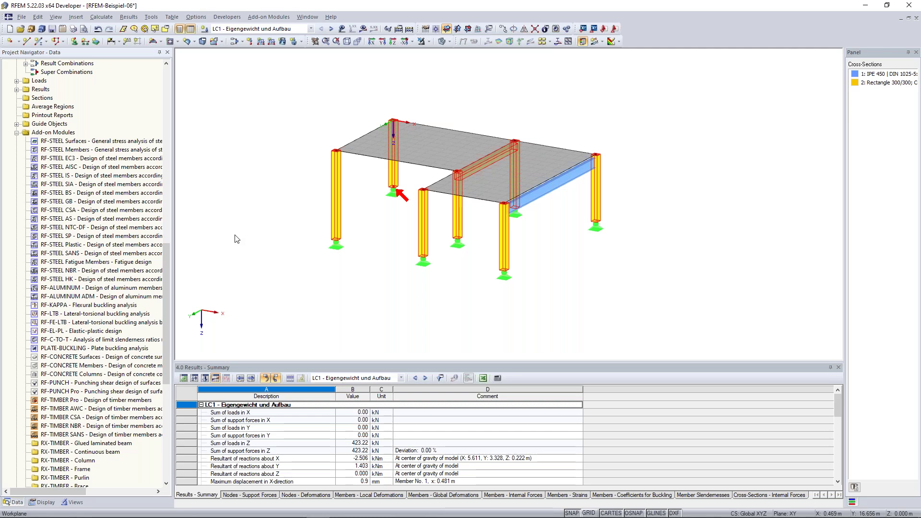
{"action": "middle_click_drag", "start_coordinate": [239, 196], "coordinate": [247, 187], "text": "ctrl"}
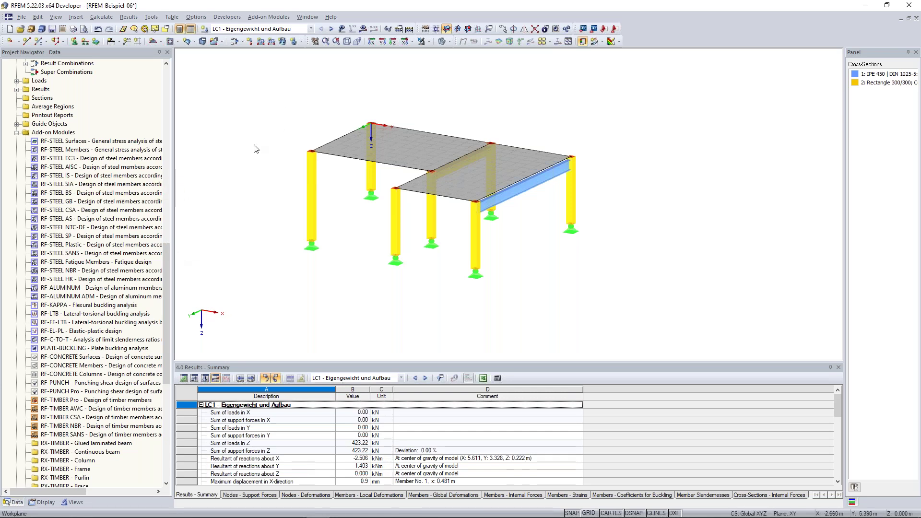
{"action": "middle_click_drag", "start_coordinate": [283, 142], "coordinate": [268, 145]}
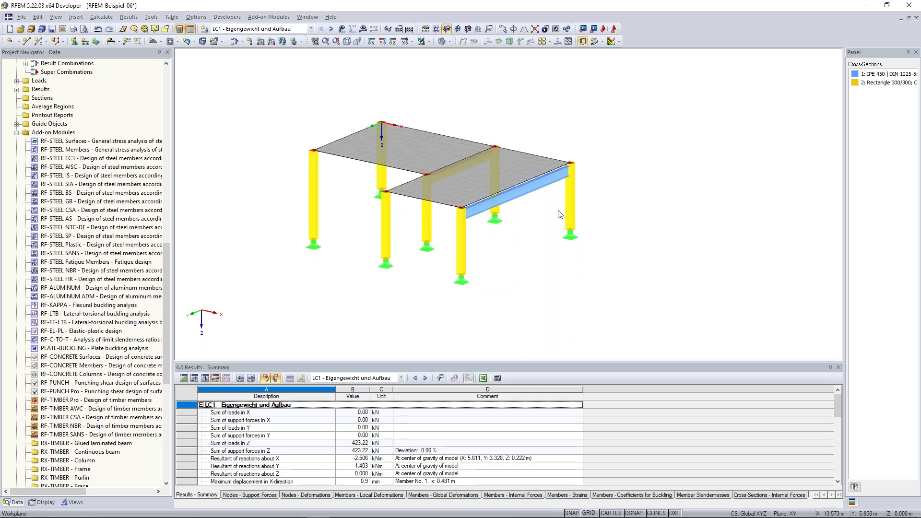
{"action": "middle_click_drag", "start_coordinate": [553, 215], "coordinate": [556, 188], "text": "ctrl"}
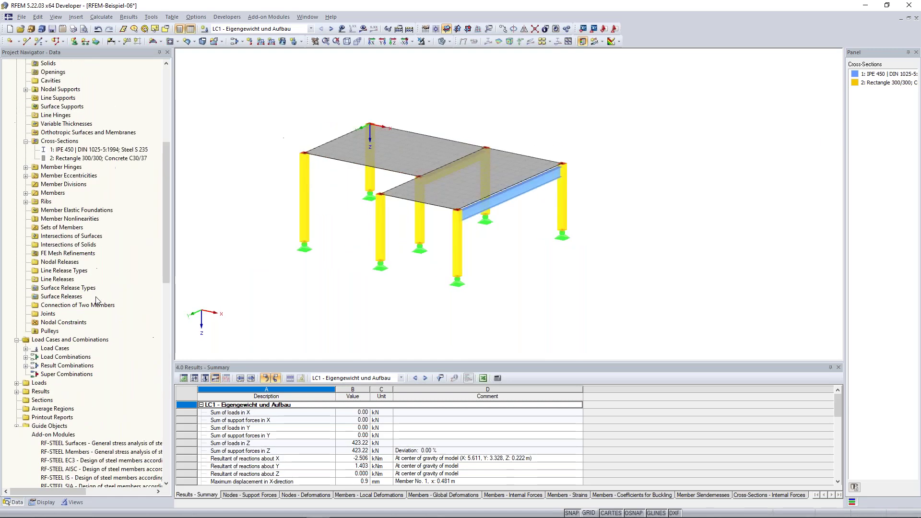
{"action": "scroll", "coordinate": [97, 300], "scroll_direction": "down", "scroll_amount": 3}
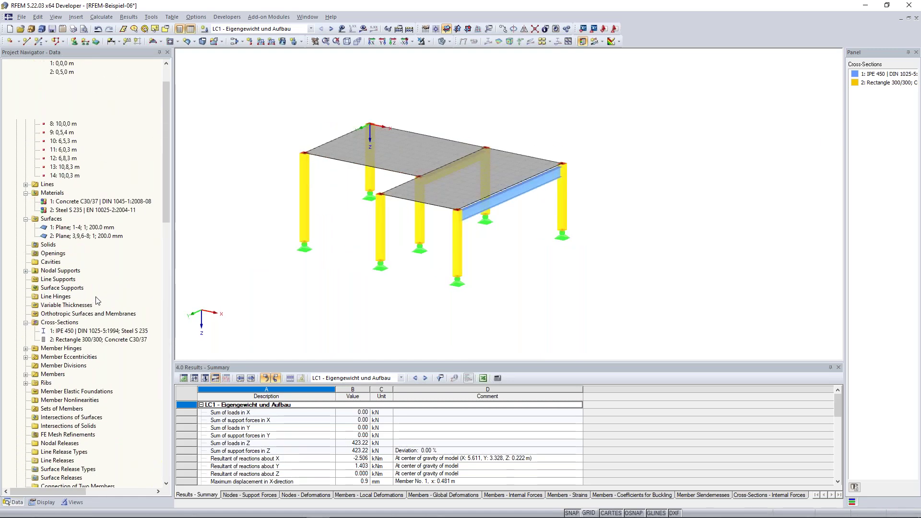
{"action": "scroll", "coordinate": [97, 301], "scroll_direction": "up", "scroll_amount": 2}
{"action": "middle_click_drag", "start_coordinate": [269, 177], "coordinate": [290, 172]}
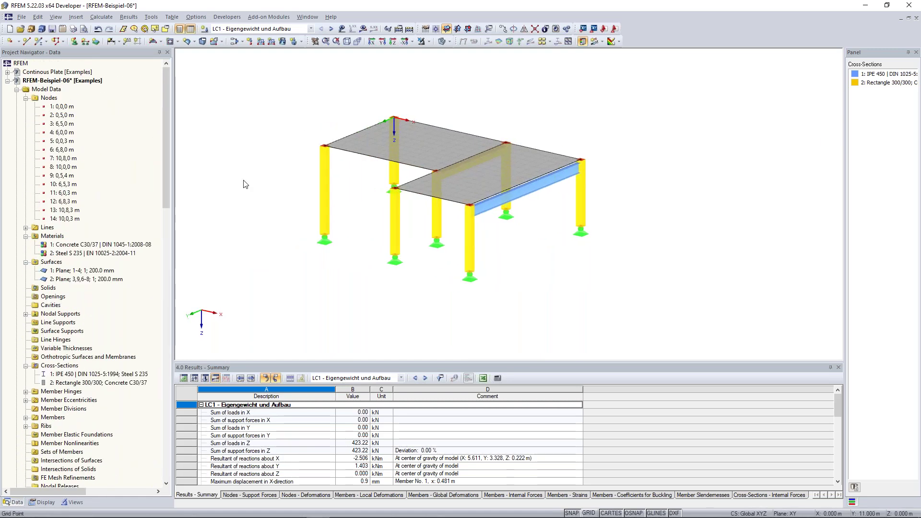
Switch the Project Navigator to the display settings and show the loads of load case LC1.
{"action": "left_click", "coordinate": [42, 502]}
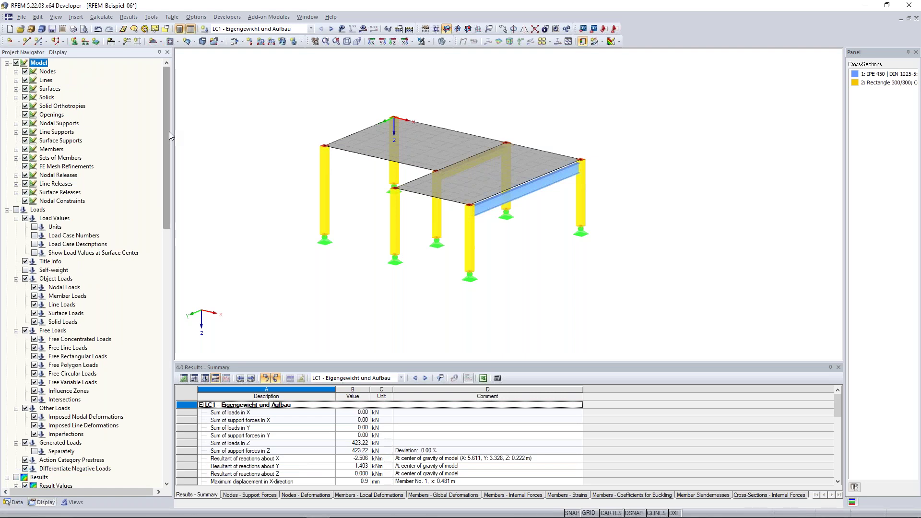
{"action": "middle_click_drag", "start_coordinate": [534, 271], "coordinate": [503, 265], "text": "ctrl"}
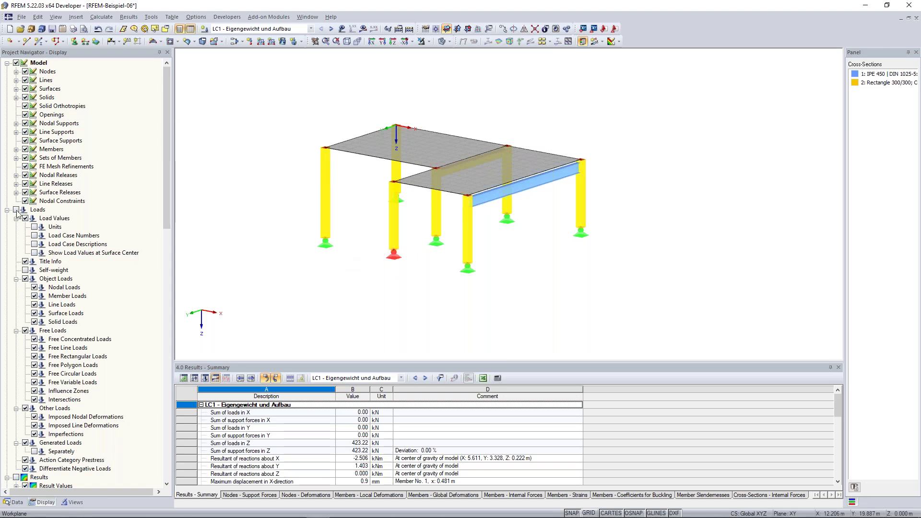
{"action": "left_click", "coordinate": [342, 29]}
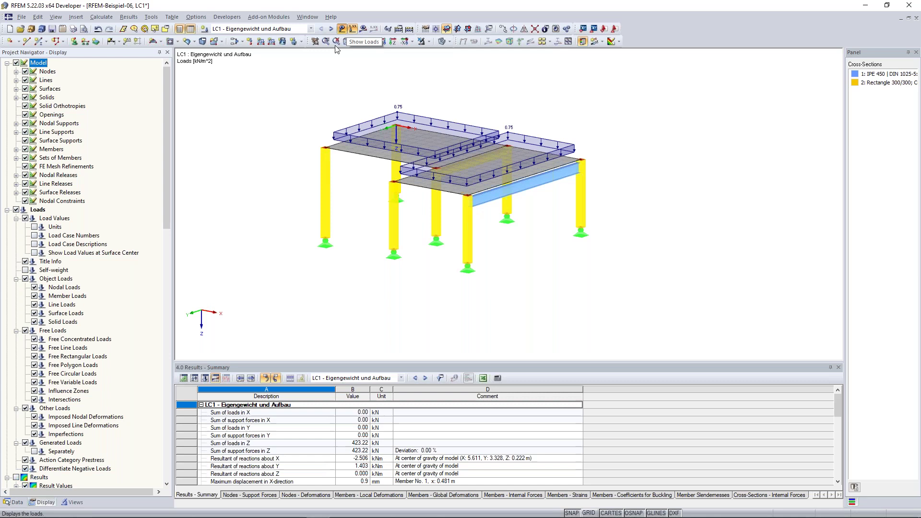
Toggle the display of results in the model graphic.
{"action": "scroll", "coordinate": [135, 240], "scroll_direction": "down", "scroll_amount": 7}
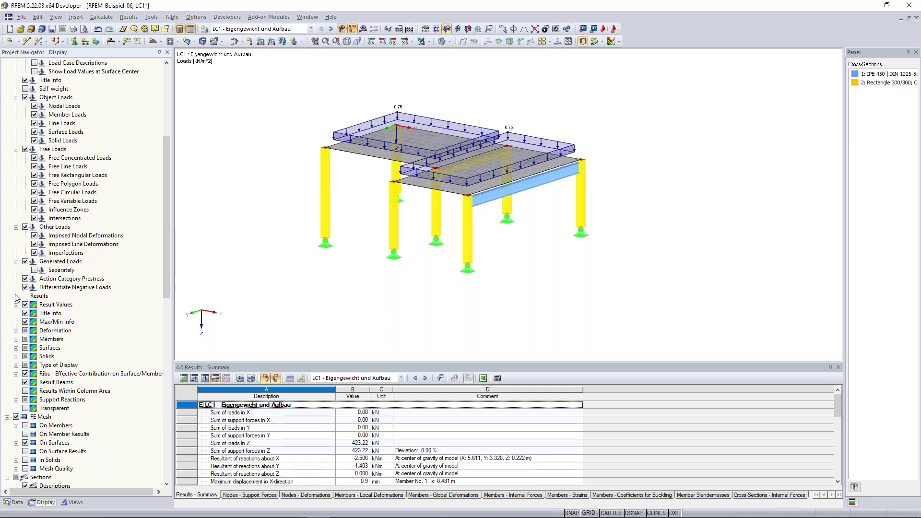
{"action": "left_click", "coordinate": [16, 295]}
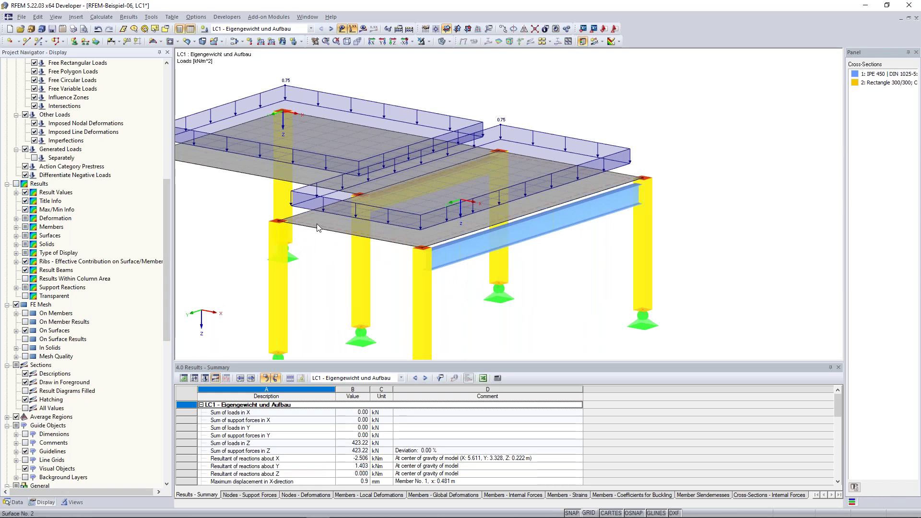
{"action": "scroll", "coordinate": [317, 227], "scroll_direction": "up", "scroll_amount": 1}
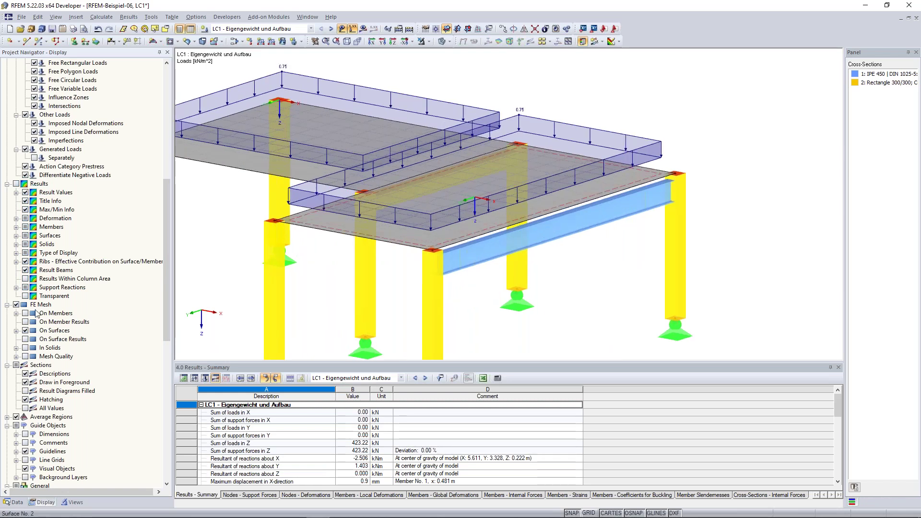
Turn on the numbering of the model objects, inspect the numbered structure and turn the numbering off again.
{"action": "scroll", "coordinate": [18, 307], "scroll_direction": "down", "scroll_amount": 9}
{"action": "left_click", "coordinate": [17, 305]}
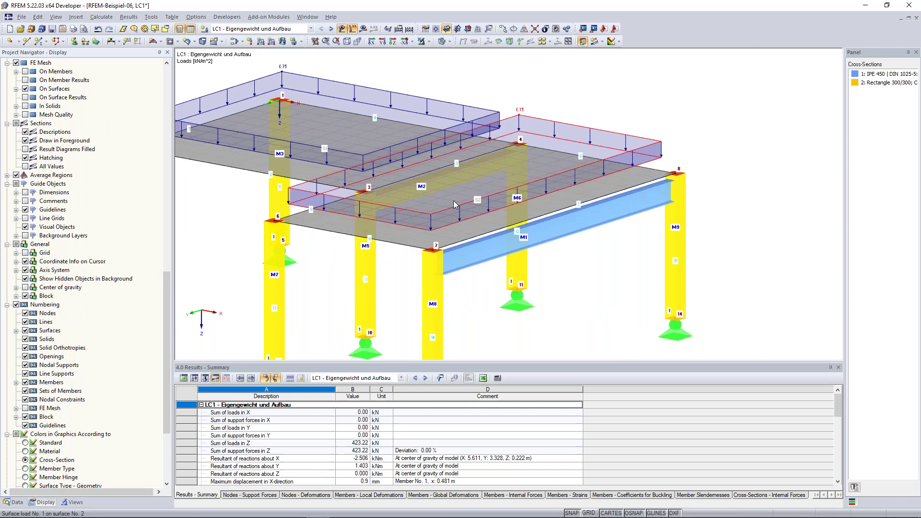
{"action": "scroll", "coordinate": [454, 200], "scroll_direction": "down", "scroll_amount": 2}
{"action": "middle_click_drag", "start_coordinate": [315, 216], "coordinate": [392, 194]}
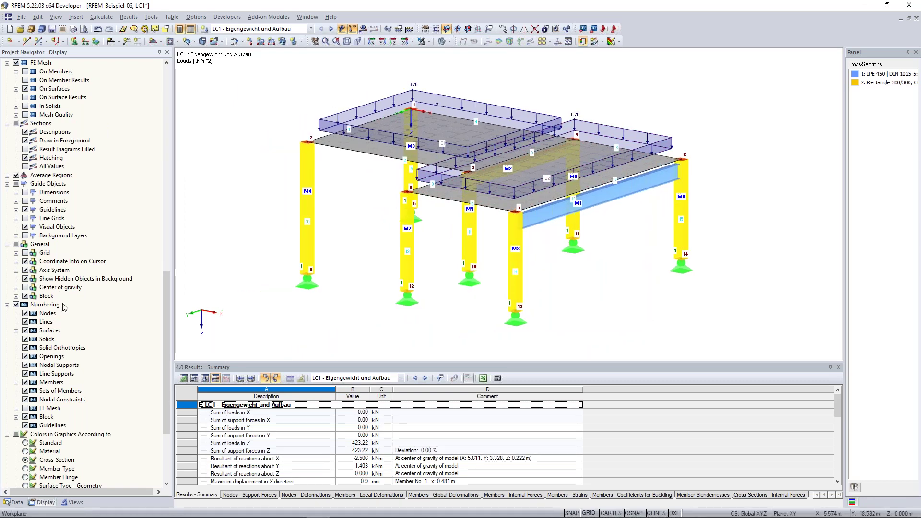
{"action": "left_click", "coordinate": [16, 304]}
Switch the colors in graphics to Standard, compare the model's appearance and set them back to Cross-Section.
{"action": "scroll", "coordinate": [53, 315], "scroll_direction": "down", "scroll_amount": 5}
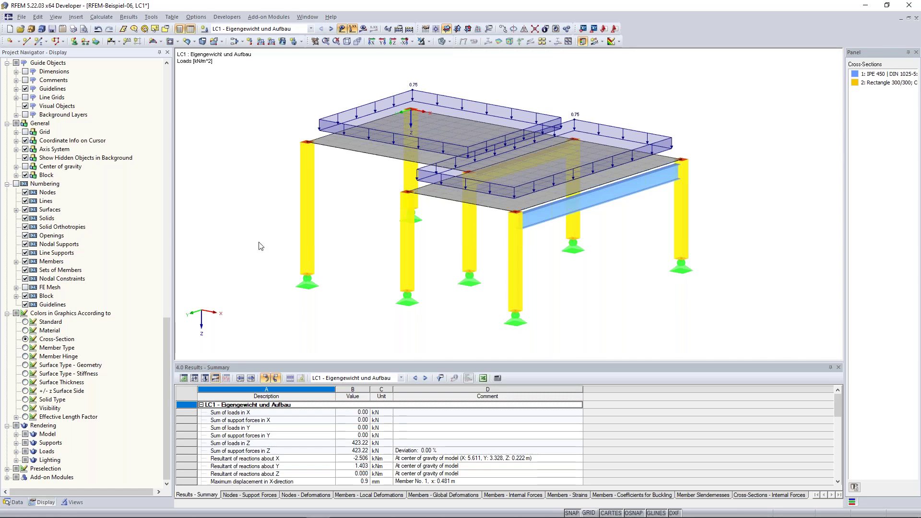
{"action": "scroll", "coordinate": [225, 245], "scroll_direction": "down", "scroll_amount": 2}
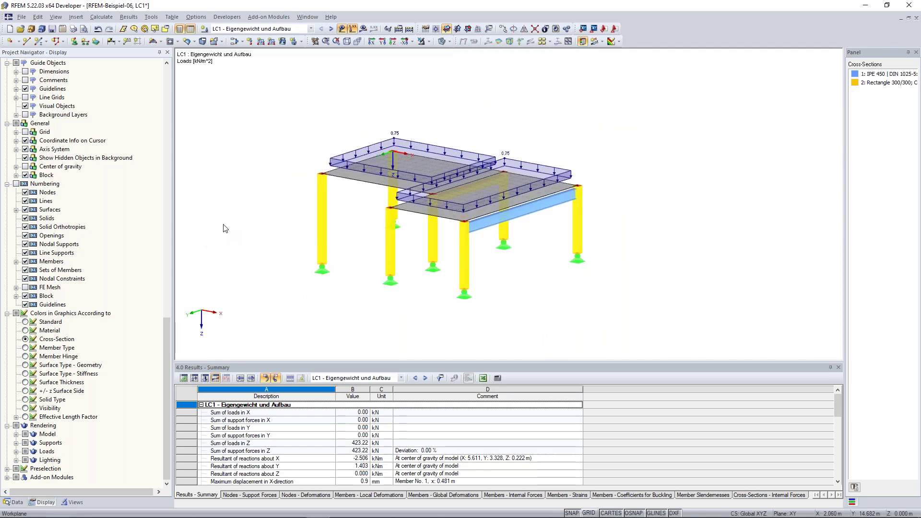
{"action": "middle_click_drag", "start_coordinate": [226, 228], "coordinate": [223, 234], "text": "ctrl"}
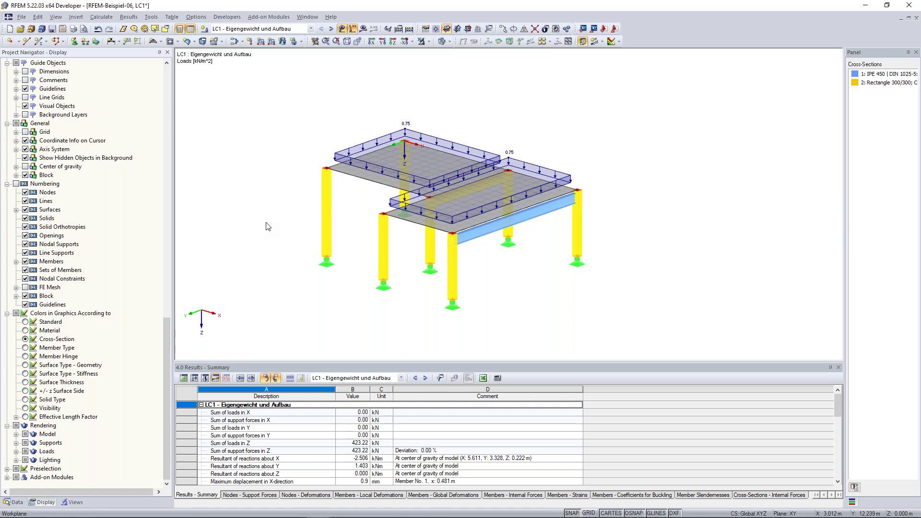
{"action": "middle_click_drag", "start_coordinate": [268, 226], "coordinate": [288, 239], "text": "ctrl"}
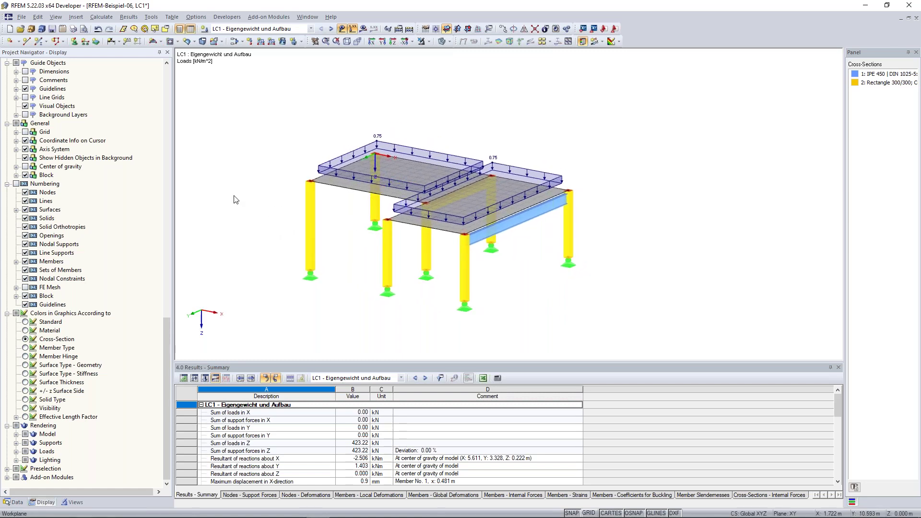
{"action": "left_click", "coordinate": [43, 339]}
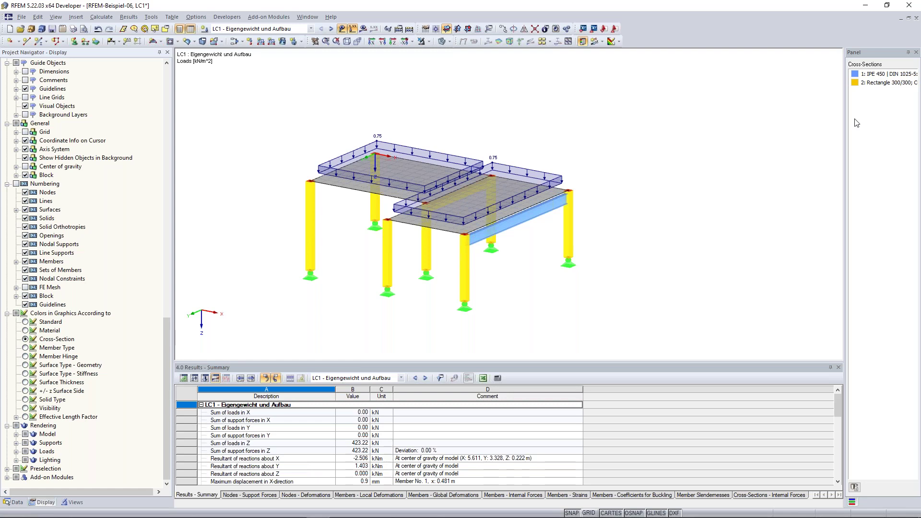
{"action": "left_click", "coordinate": [26, 322]}
{"action": "mouse_move", "coordinate": [312, 251]}
{"action": "middle_mouse_down", "text": "ctrl"}
{"action": "mouse_move", "coordinate": [305, 253]}
{"action": "mouse_move", "coordinate": [314, 237]}
{"action": "middle_mouse_up", "text": "ctrl"}
{"action": "left_click_drag", "start_coordinate": [342, 235], "coordinate": [301, 223]}
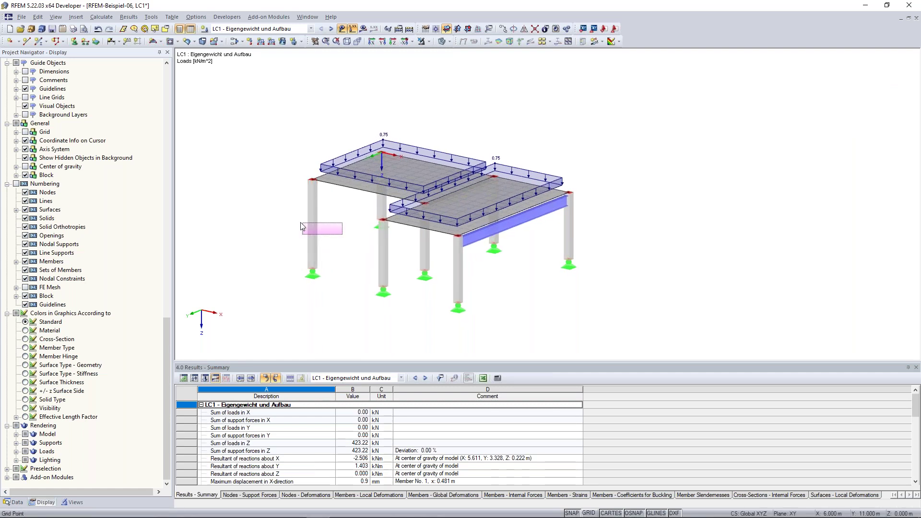
{"action": "left_click_drag", "start_coordinate": [301, 225], "coordinate": [302, 226]}
{"action": "middle_click_drag", "start_coordinate": [540, 255], "coordinate": [533, 257]}
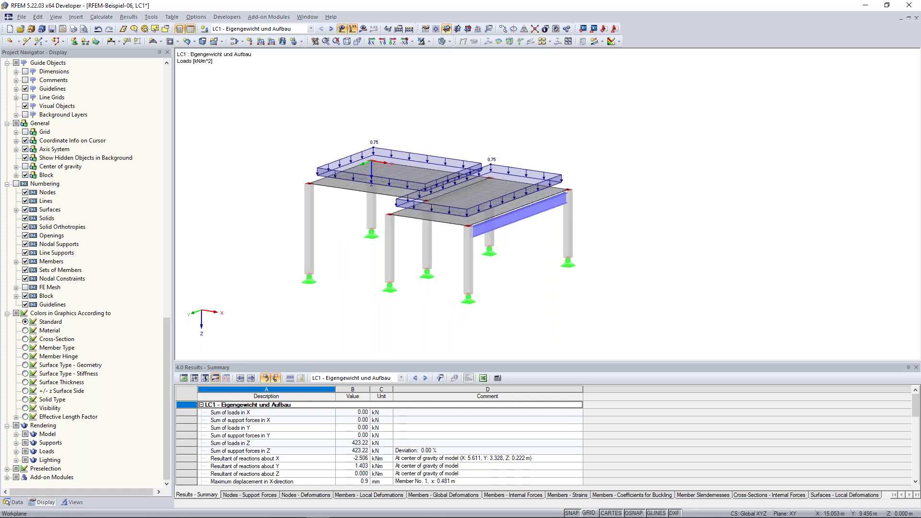
{"action": "left_click", "coordinate": [26, 339]}
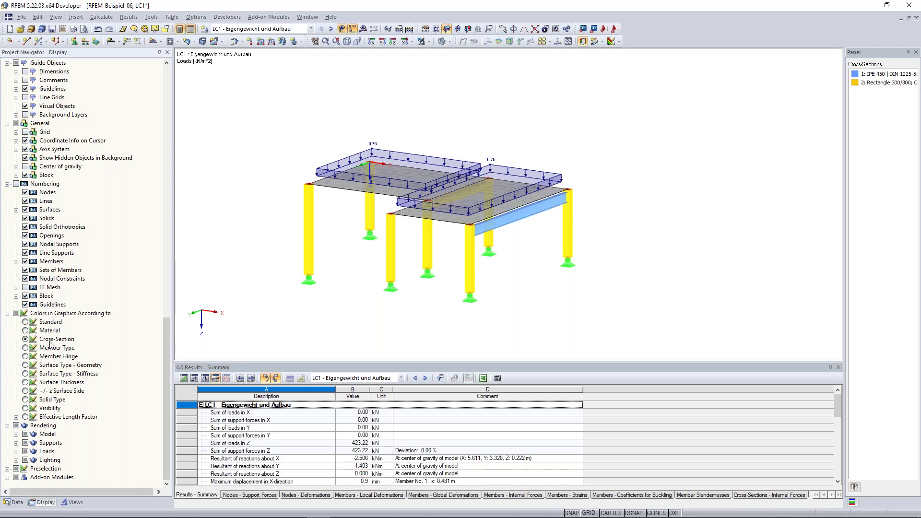
Display the views in the Project Navigator, rotate the model and save this perspective as user-defined view "Favorite view".
{"action": "left_click", "coordinate": [76, 502]}
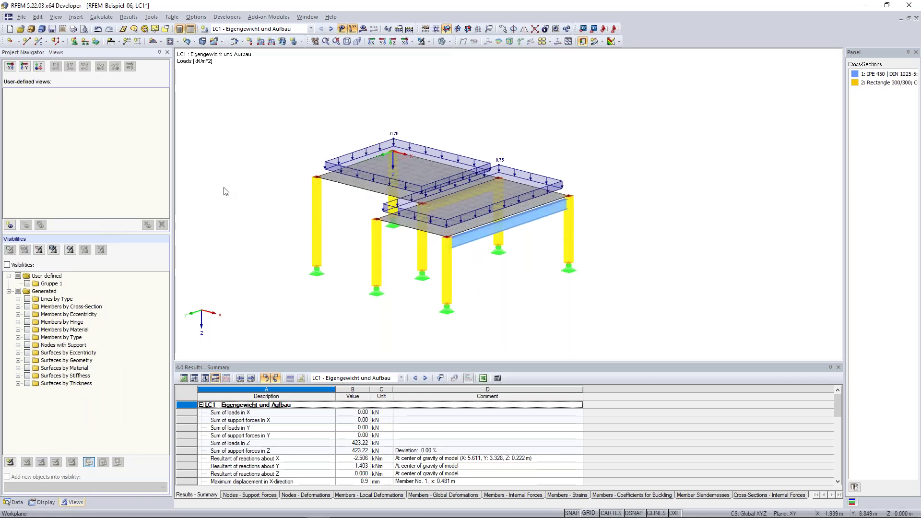
{"action": "middle_click_drag", "start_coordinate": [246, 119], "coordinate": [551, 134], "text": "ctrl"}
{"action": "middle_click_drag", "start_coordinate": [383, 122], "coordinate": [338, 111], "text": "ctrl"}
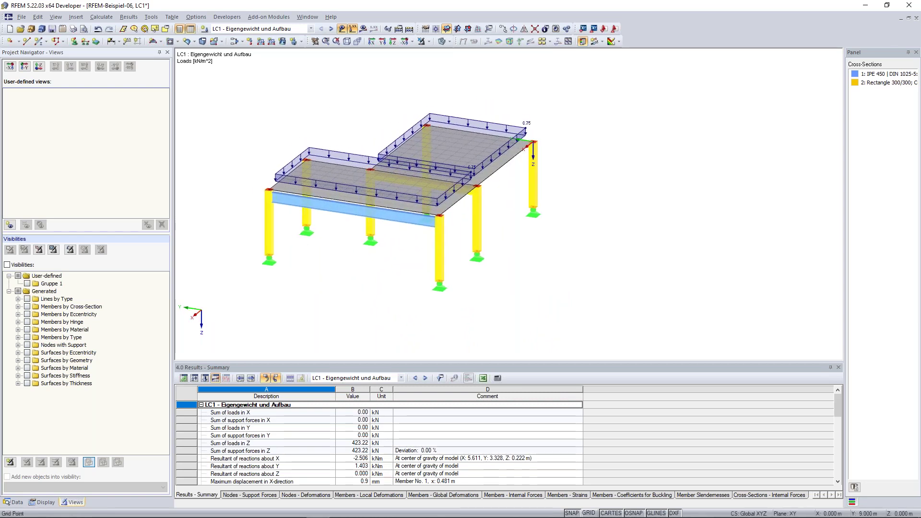
{"action": "middle_click_drag", "start_coordinate": [338, 111], "coordinate": [384, 142], "text": "ctrl"}
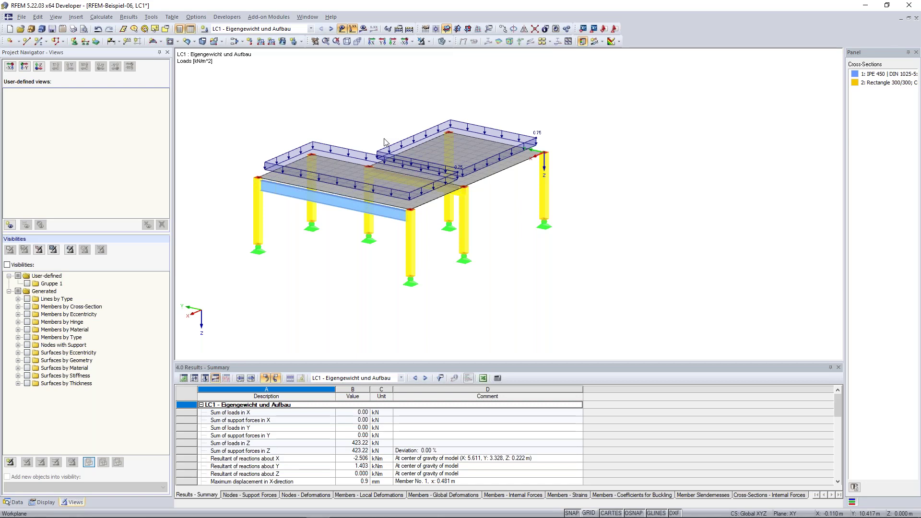
{"action": "middle_click_drag", "start_coordinate": [339, 97], "coordinate": [293, 124], "text": "ctrl"}
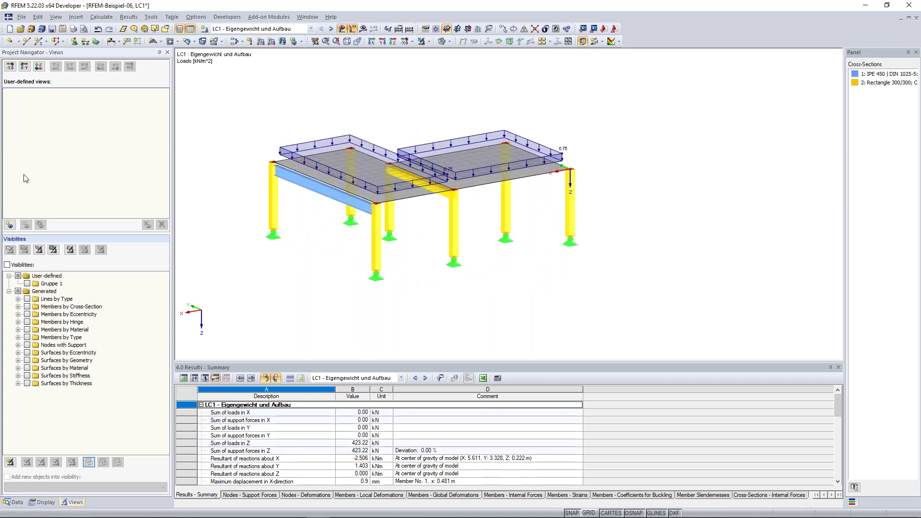
{"action": "left_click", "coordinate": [10, 224]}
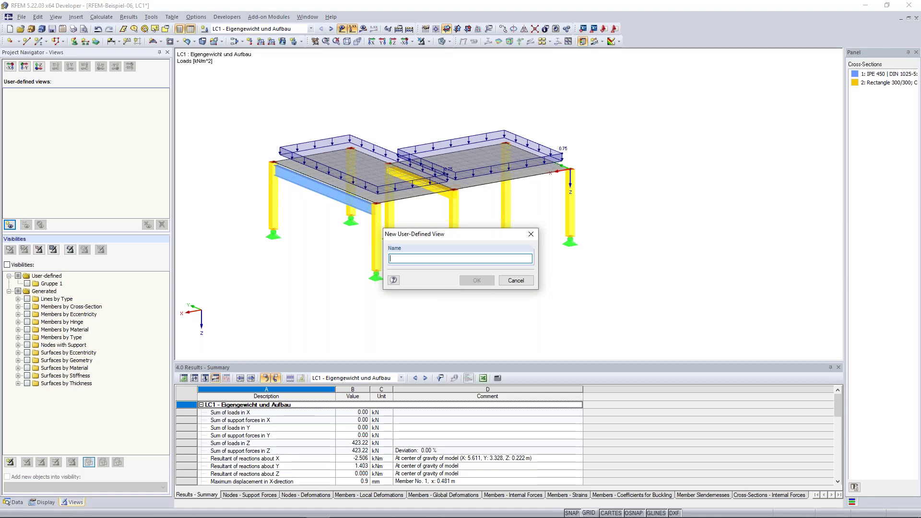
{"action": "type", "text": "Favorite view"}
{"action": "key", "text": "Return"}
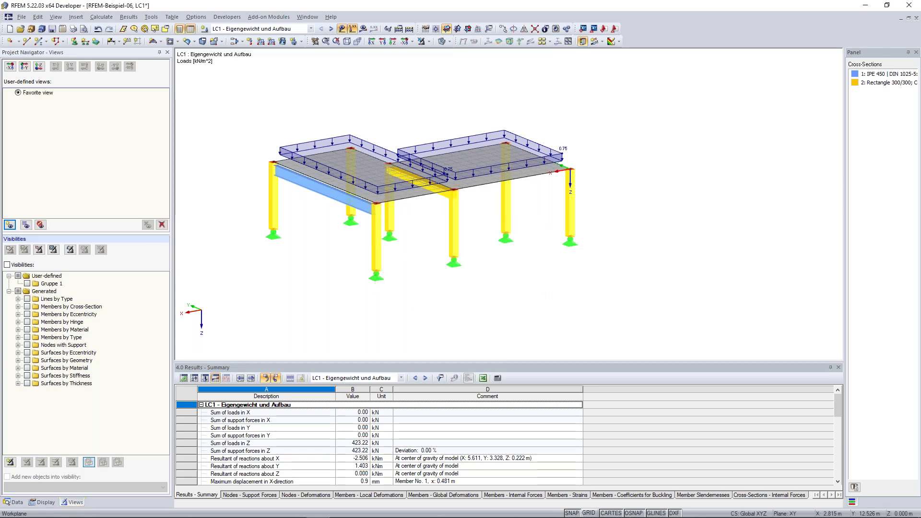
Recall the saved user-defined view "Favorite view" for the rotated model.
{"action": "left_click", "coordinate": [36, 93]}
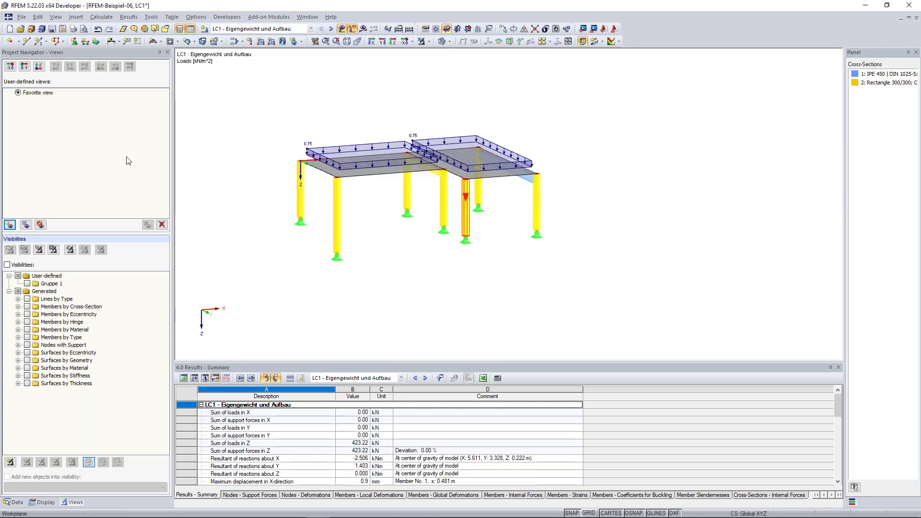
{"action": "left_click", "coordinate": [20, 92]}
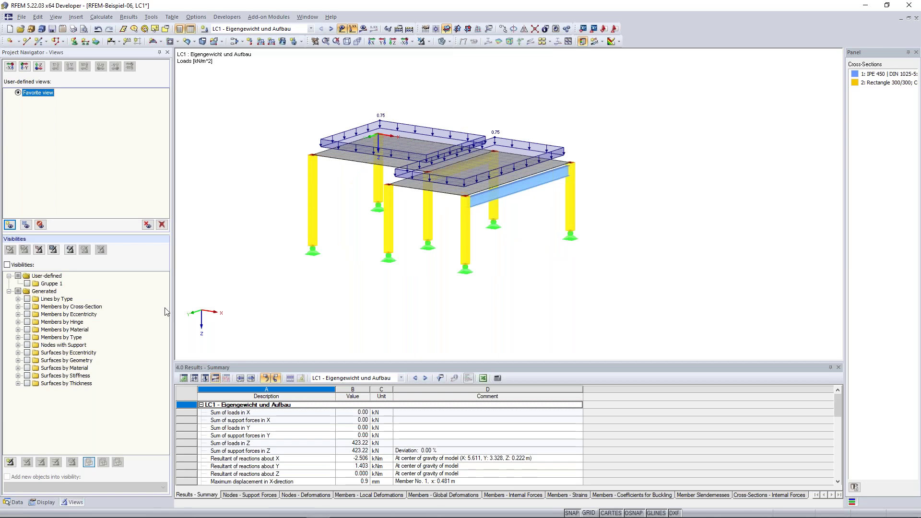
{"action": "middle_click_drag", "start_coordinate": [538, 273], "coordinate": [512, 283], "text": "ctrl"}
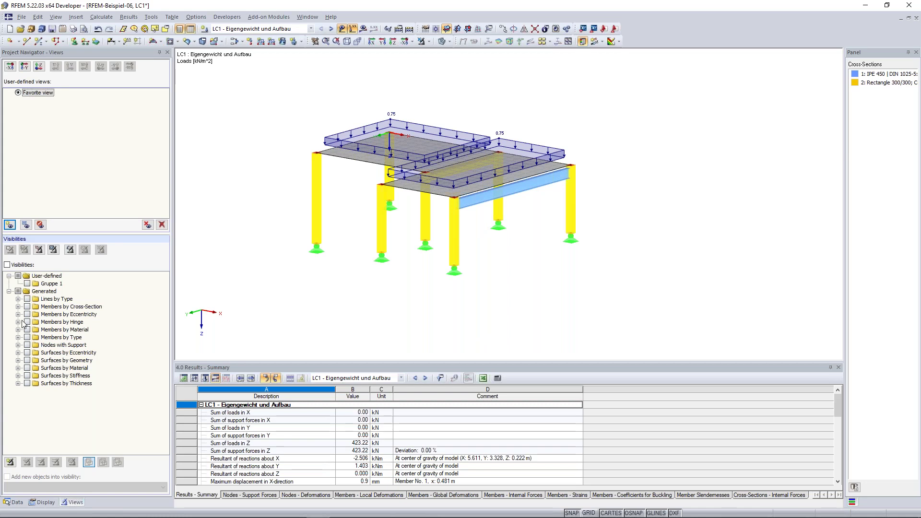
Expand the generated visibilities for members by cross-section and show only the 2 - Rectangle 300/300 members.
{"action": "left_click", "coordinate": [17, 306]}
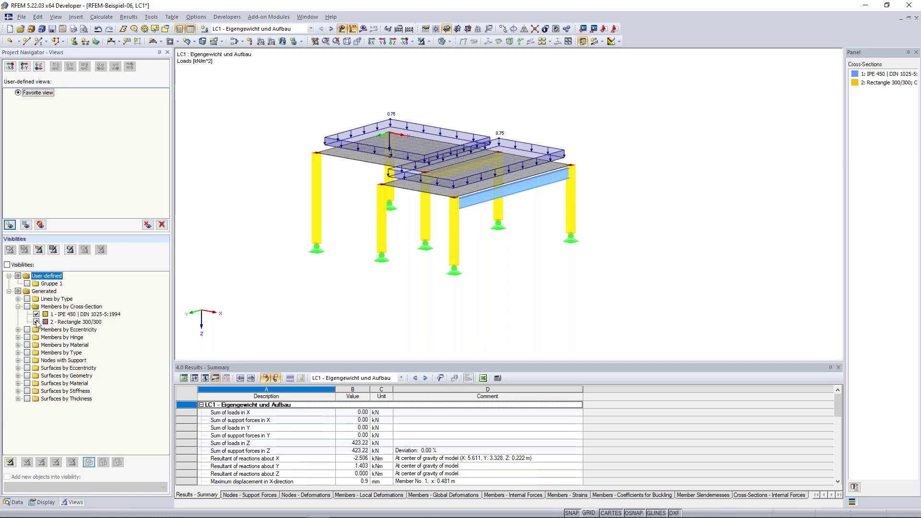
{"action": "left_click", "coordinate": [36, 314]}
{"action": "left_click", "coordinate": [36, 322]}
{"action": "left_click", "coordinate": [36, 322]}
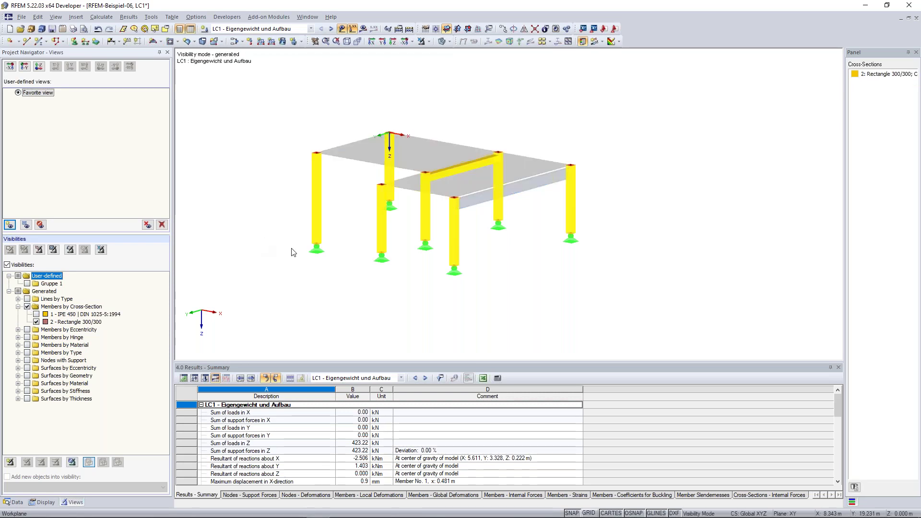
Switch the generated visibilities for members by cross-section to show only the 1 - IPE 450 members and rotate the model.
{"action": "middle_click_drag", "start_coordinate": [528, 263], "coordinate": [507, 265], "text": "ctrl"}
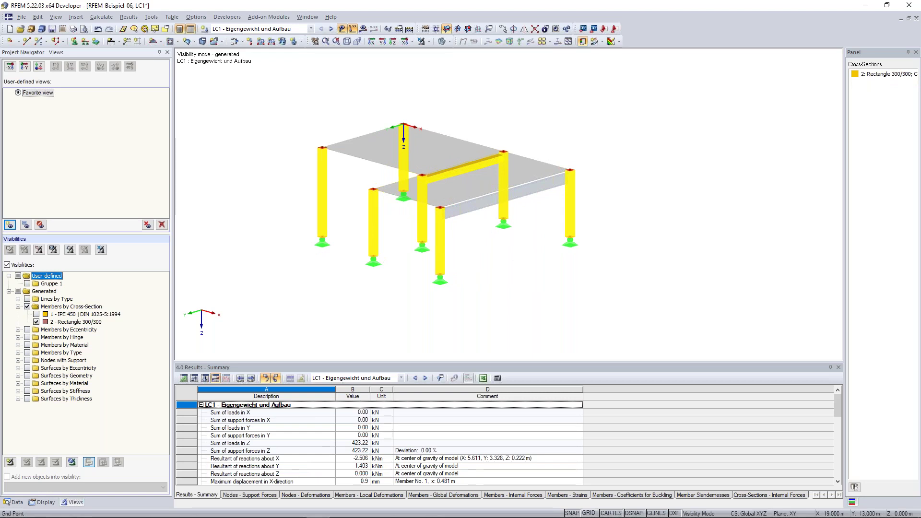
{"action": "left_click", "coordinate": [27, 307]}
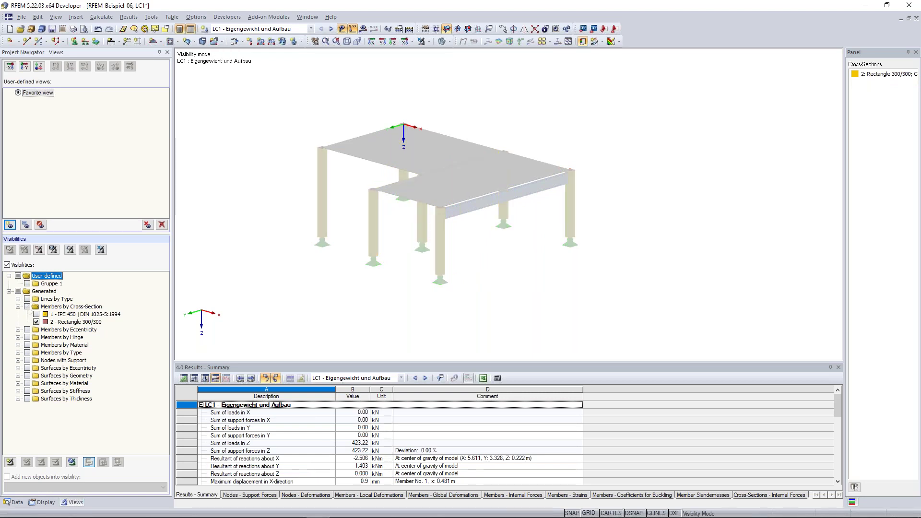
{"action": "left_click", "coordinate": [35, 314]}
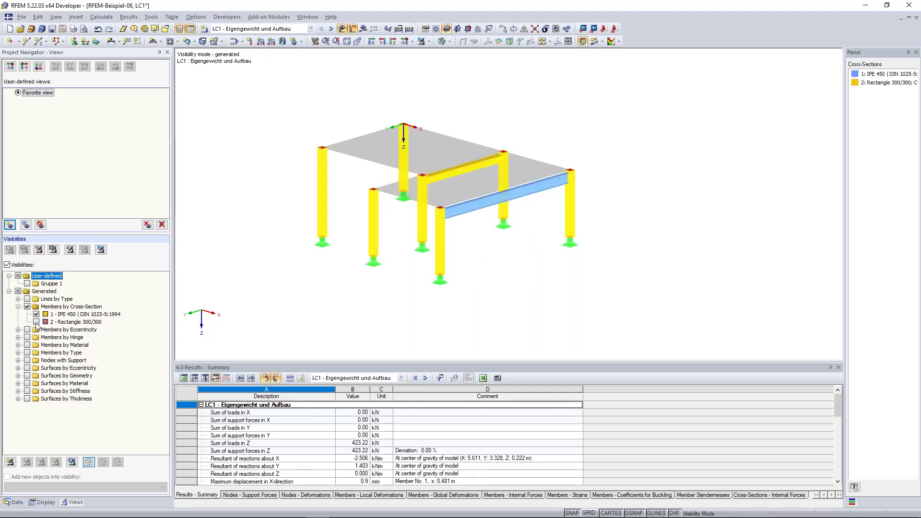
{"action": "left_click", "coordinate": [36, 321]}
{"action": "middle_click_drag", "start_coordinate": [289, 257], "coordinate": [353, 226], "text": "ctrl"}
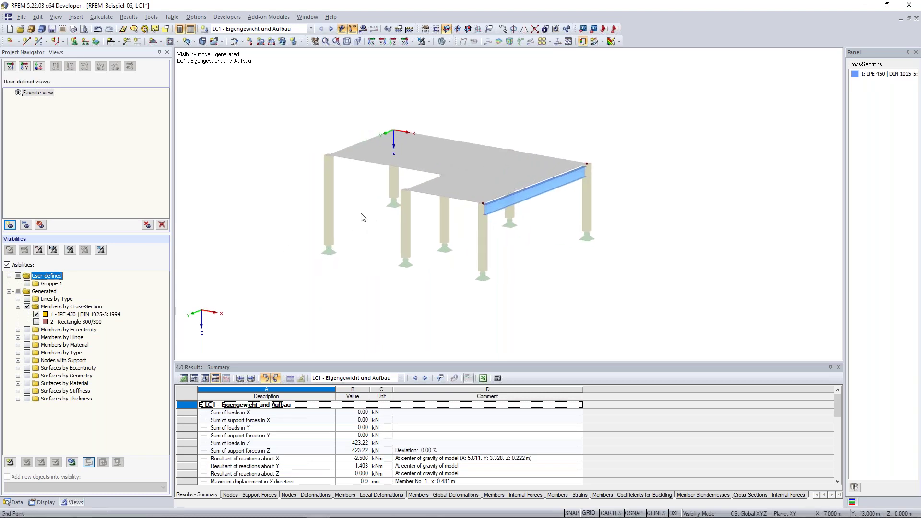
Show the calculation results for load case LC1 and cancel the visibility mode to display the complete model.
{"action": "left_click", "coordinate": [367, 27]}
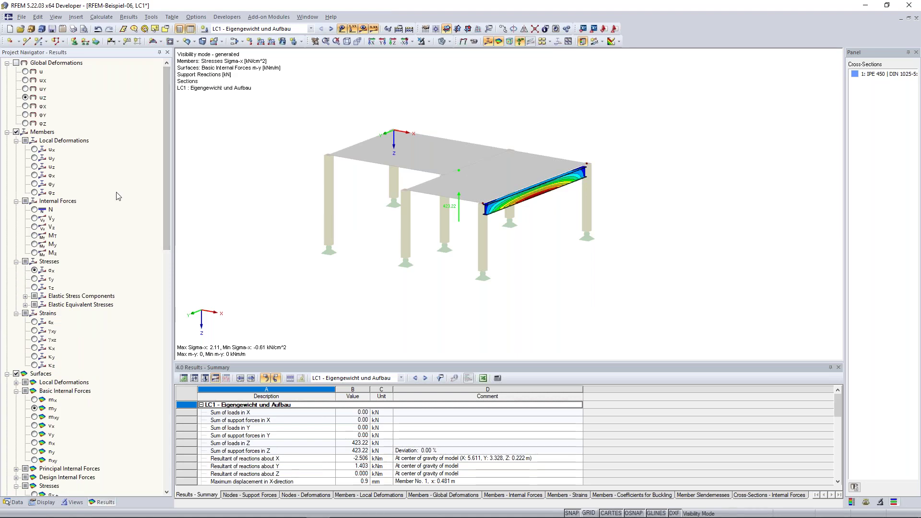
{"action": "mouse_move", "coordinate": [400, 139]}
{"action": "middle_mouse_down", "text": "ctrl"}
{"action": "mouse_move", "coordinate": [407, 124]}
{"action": "mouse_move", "coordinate": [376, 134]}
{"action": "mouse_move", "coordinate": [391, 147]}
{"action": "middle_mouse_up", "text": "ctrl"}
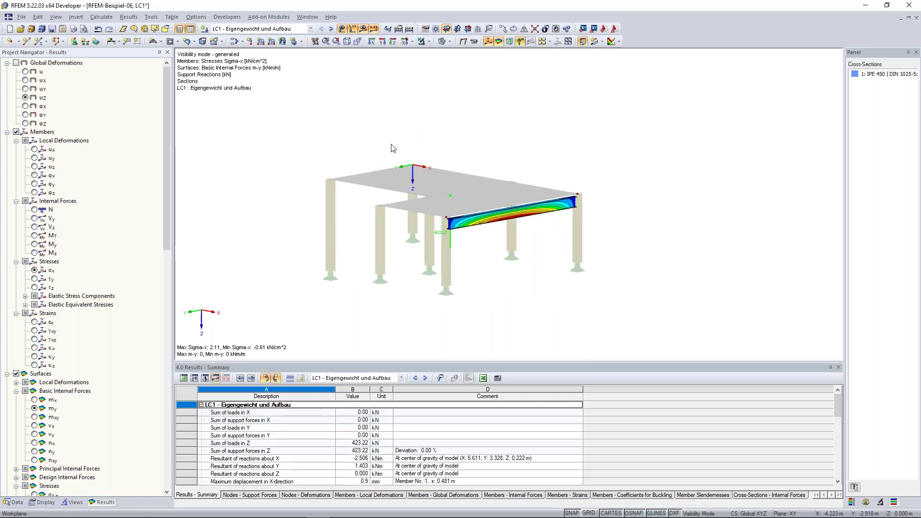
{"action": "left_click", "coordinate": [429, 45]}
{"action": "middle_click_drag", "start_coordinate": [330, 146], "coordinate": [297, 146], "text": "ctrl"}
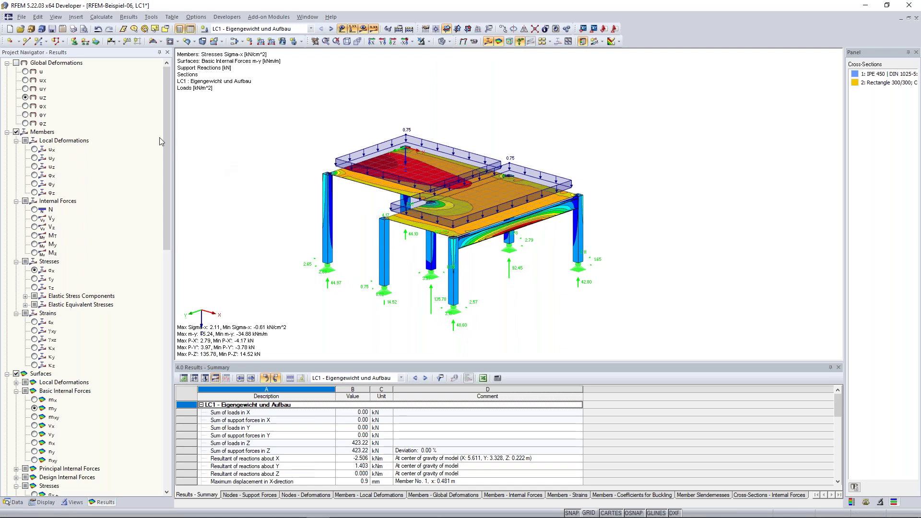
Display the global deformations u-Z and examine the deformed plate from a closer, rotated perspective.
{"action": "left_click", "coordinate": [26, 97]}
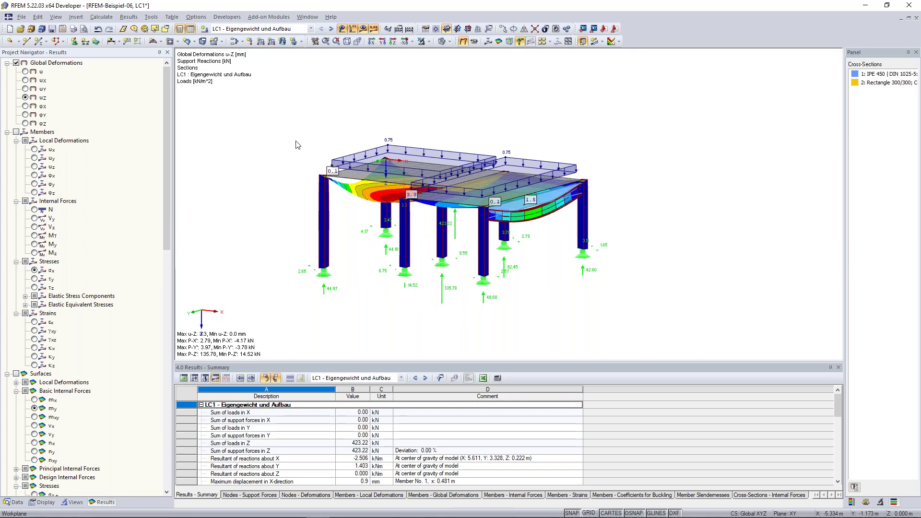
{"action": "middle_click_drag", "start_coordinate": [374, 201], "coordinate": [428, 231], "text": "ctrl"}
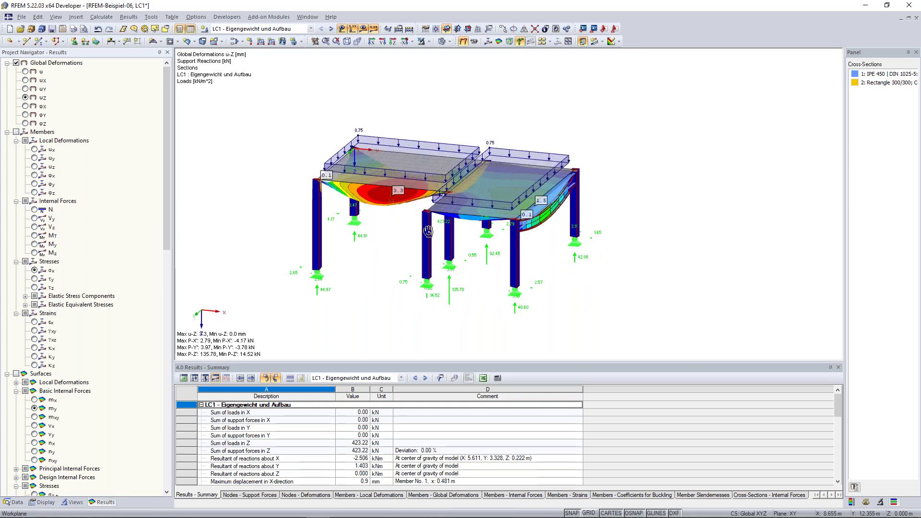
{"action": "scroll", "coordinate": [429, 225], "scroll_direction": "up", "scroll_amount": 2}
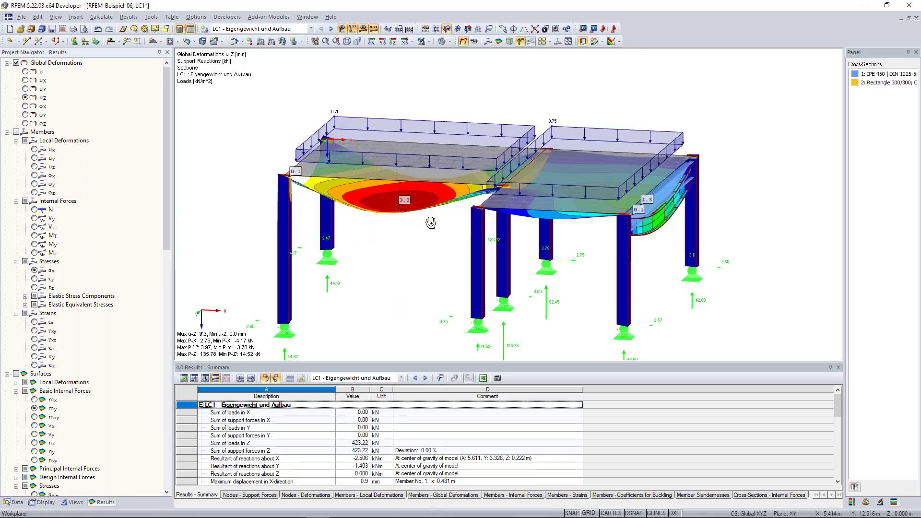
Display the members' internal forces, examining the moment My from several angles before switching to the axial force N.
{"action": "left_click", "coordinate": [16, 132]}
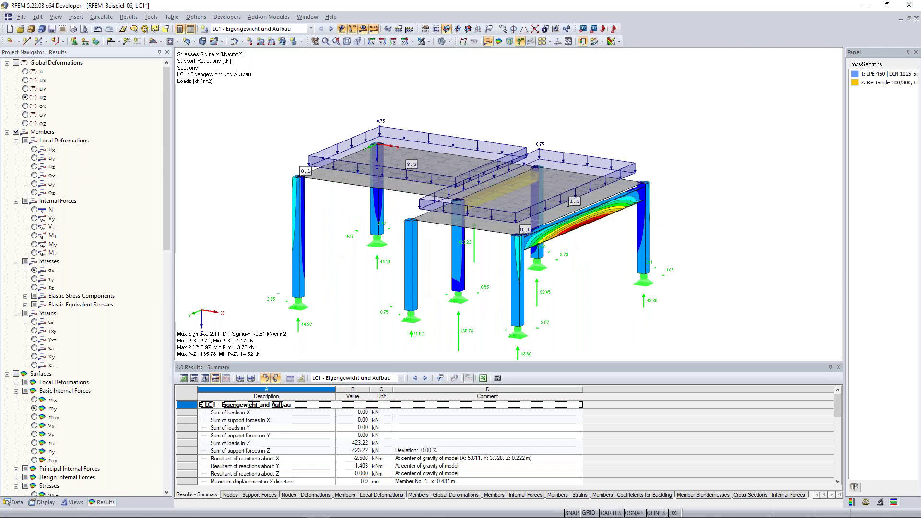
{"action": "left_click", "coordinate": [34, 244]}
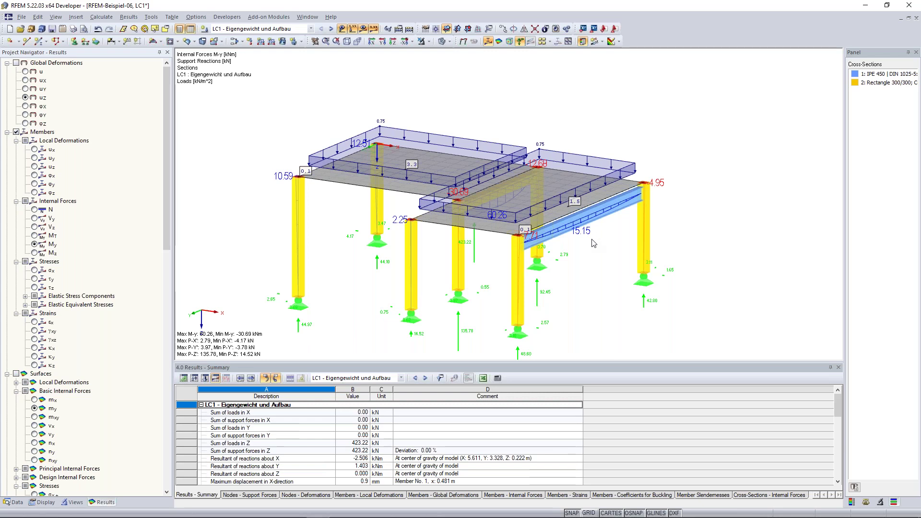
{"action": "scroll", "coordinate": [543, 207], "scroll_direction": "down", "scroll_amount": 3}
{"action": "middle_click_drag", "start_coordinate": [543, 207], "coordinate": [336, 187], "text": "ctrl"}
{"action": "scroll", "coordinate": [559, 221], "scroll_direction": "up", "scroll_amount": 5}
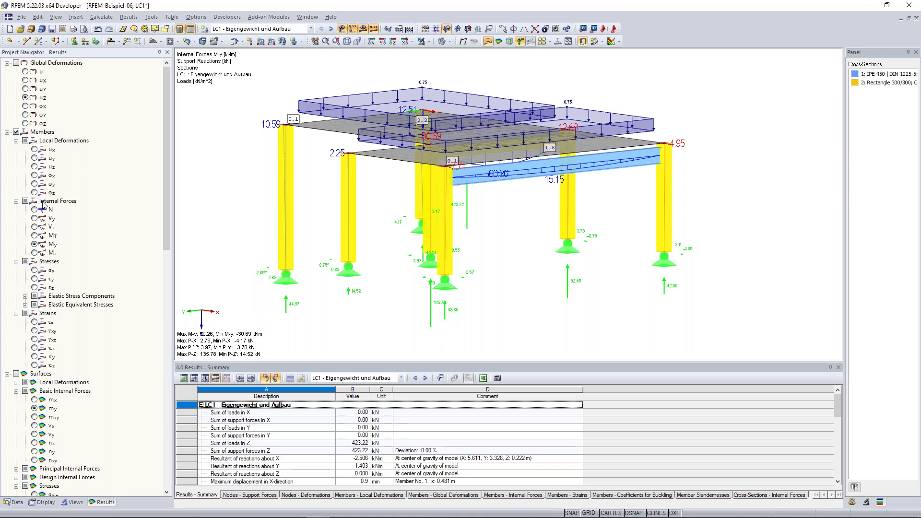
{"action": "left_click", "coordinate": [43, 209]}
Show the Materials model data table alongside the Project Navigator data, collapse Nodes and select material 2, Steel S 235.
{"action": "left_click", "coordinate": [183, 378]}
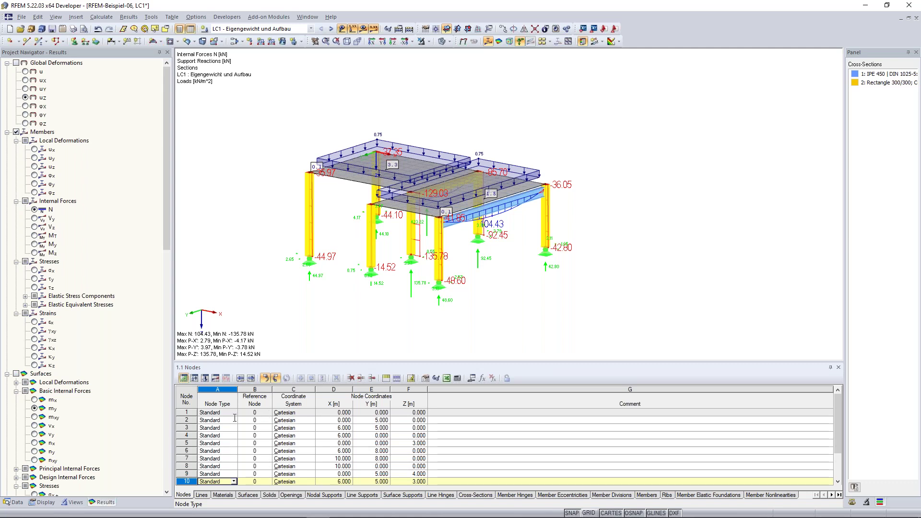
{"action": "left_click", "coordinate": [14, 502]}
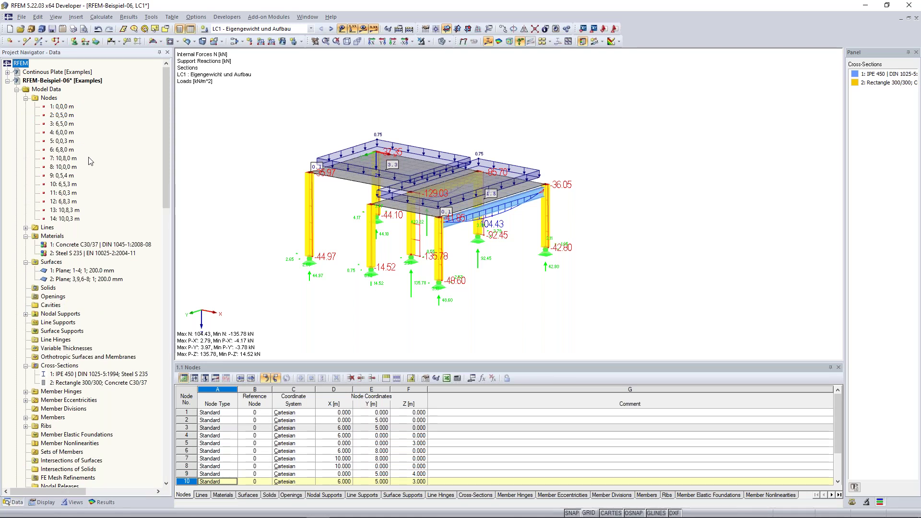
{"action": "left_click", "coordinate": [223, 494]}
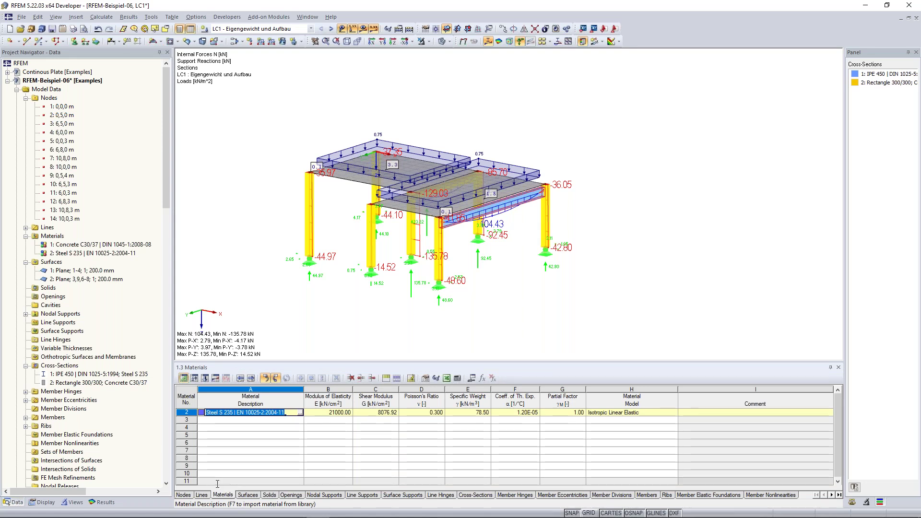
{"action": "left_click", "coordinate": [27, 104]}
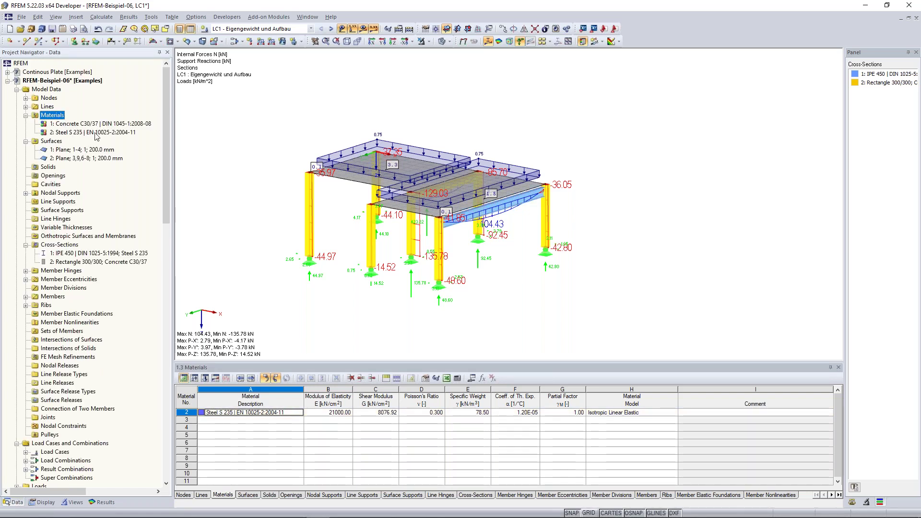
{"action": "left_click", "coordinate": [82, 132]}
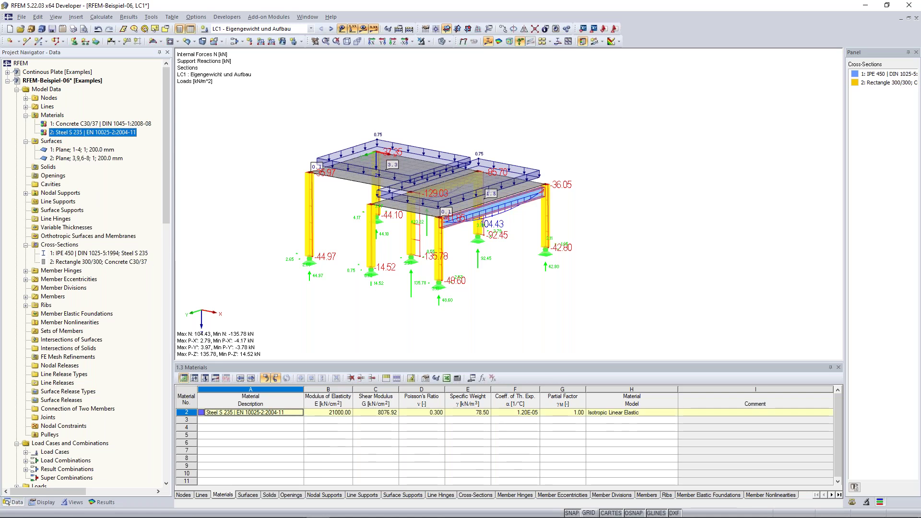
{"action": "scroll", "coordinate": [232, 437], "scroll_direction": "up", "scroll_amount": 1}
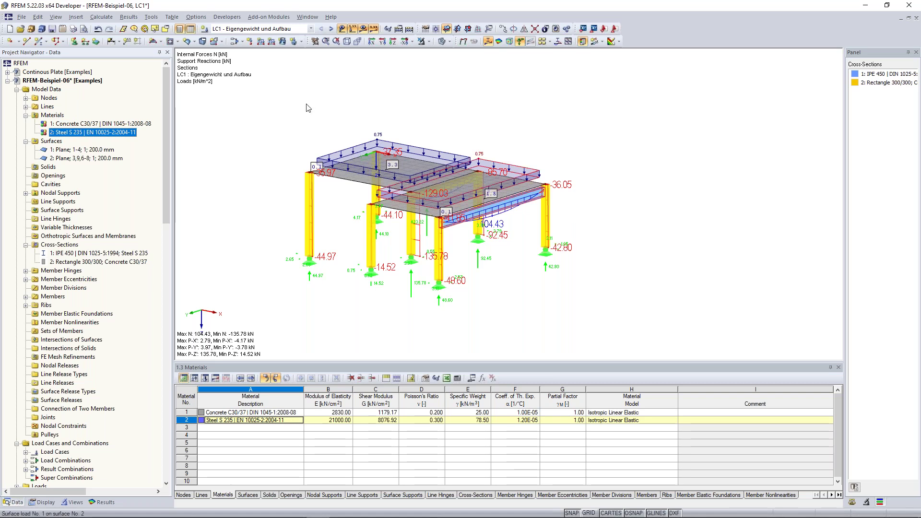
Examine the model with its loads and axial forces from different positions, distances and rotation angles.
{"action": "middle_click_drag", "start_coordinate": [239, 226], "coordinate": [248, 230]}
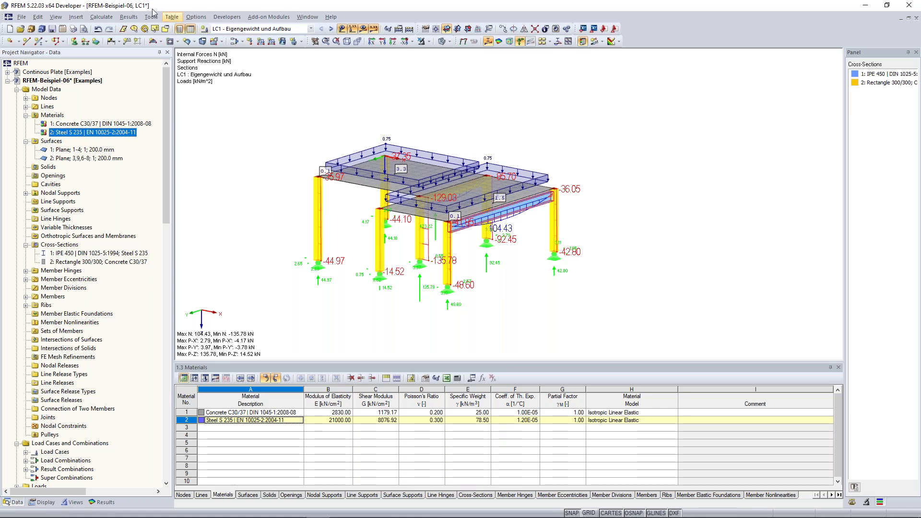
{"action": "middle_click_drag", "start_coordinate": [545, 178], "coordinate": [590, 174]}
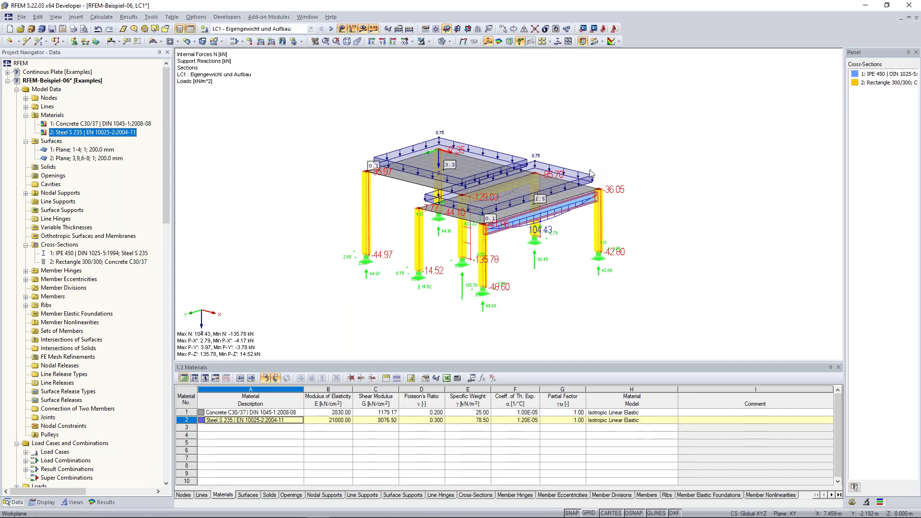
{"action": "scroll", "coordinate": [627, 268], "scroll_direction": "down", "scroll_amount": 1}
{"action": "middle_click_drag", "start_coordinate": [627, 268], "coordinate": [643, 254], "text": "ctrl"}
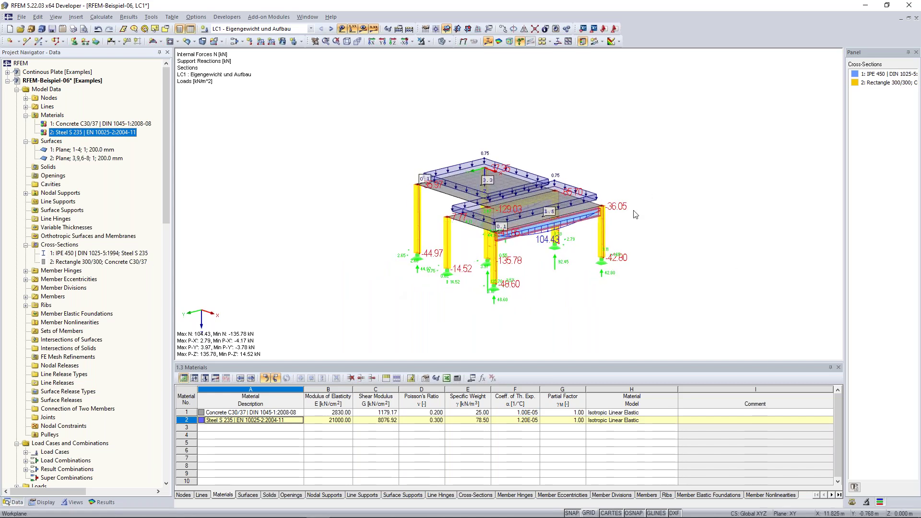
{"action": "mouse_move", "coordinate": [634, 194]}
{"action": "middle_mouse_down", "text": "ctrl"}
{"action": "mouse_move", "coordinate": [681, 194]}
{"action": "mouse_move", "coordinate": [645, 207]}
{"action": "middle_mouse_up", "text": "ctrl"}
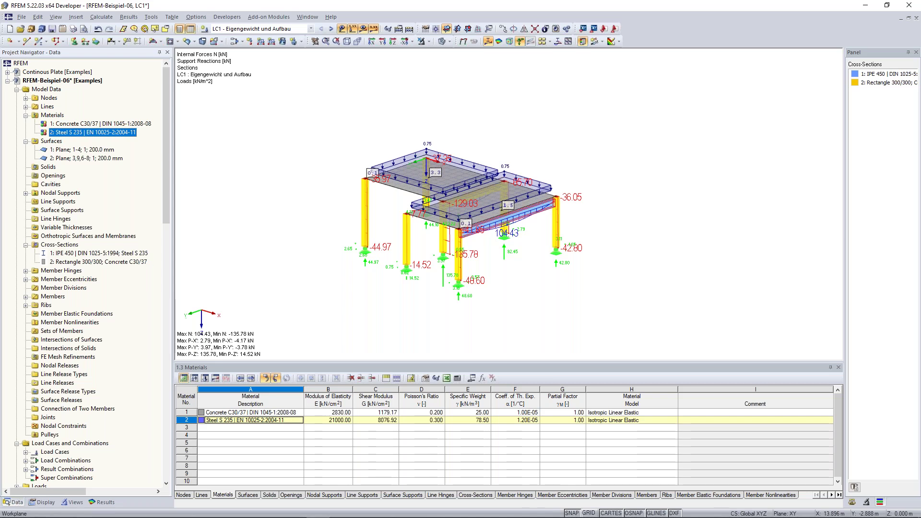
{"action": "left_click_drag", "start_coordinate": [605, 69], "coordinate": [672, 159]}
{"action": "middle_click_drag", "start_coordinate": [601, 124], "coordinate": [667, 88]}
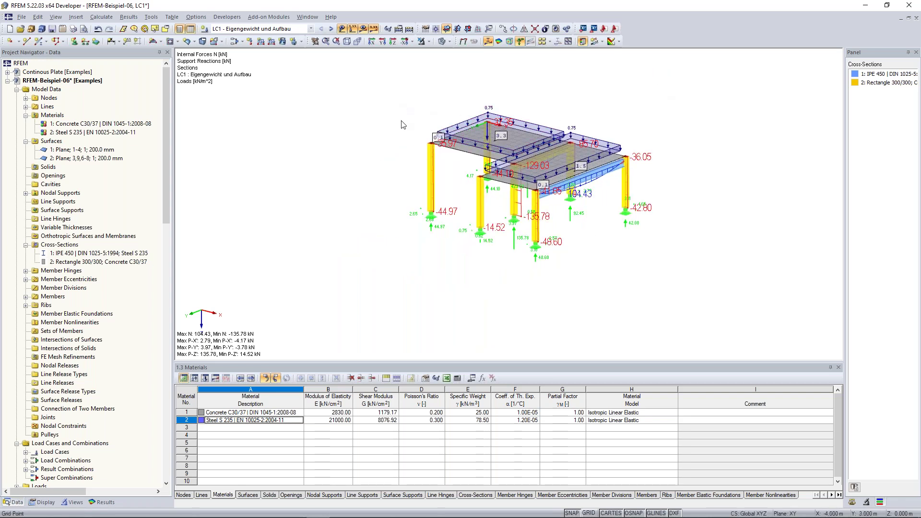
{"action": "scroll", "coordinate": [410, 122], "scroll_direction": "up", "scroll_amount": 1}
{"action": "scroll", "coordinate": [410, 123], "scroll_direction": "up", "scroll_amount": 1}
{"action": "scroll", "coordinate": [402, 117], "scroll_direction": "down", "scroll_amount": 1}
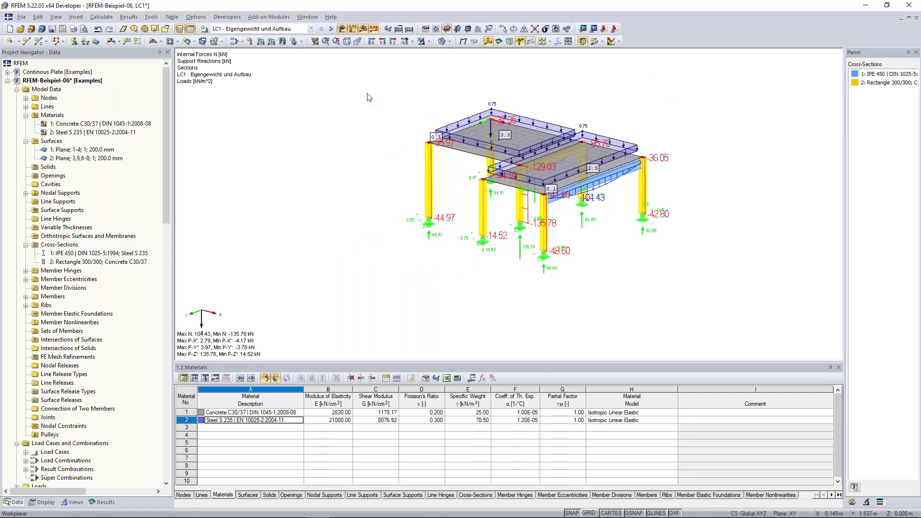
Demonstrate window selection from left to right, fully enclosing the outermost left column and its support.
{"action": "left_click_drag", "start_coordinate": [350, 80], "coordinate": [365, 97]}
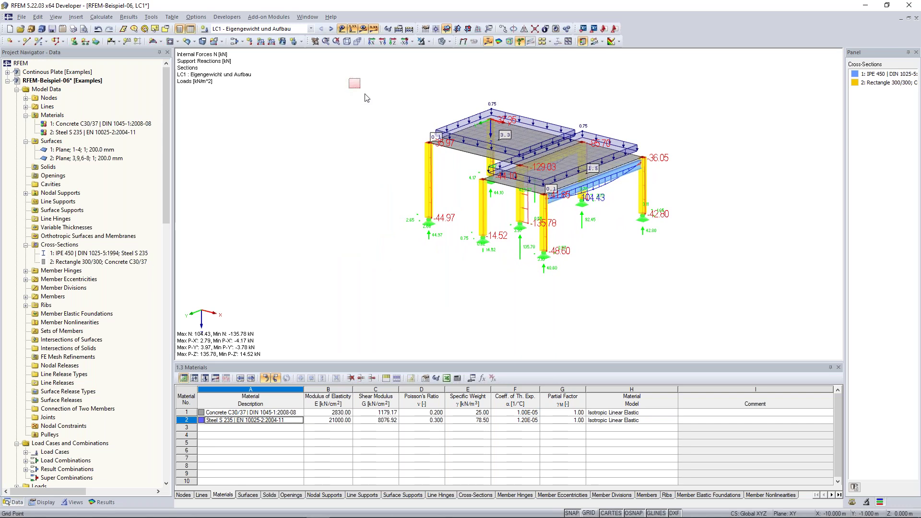
{"action": "left_click_drag", "start_coordinate": [364, 94], "coordinate": [454, 249]}
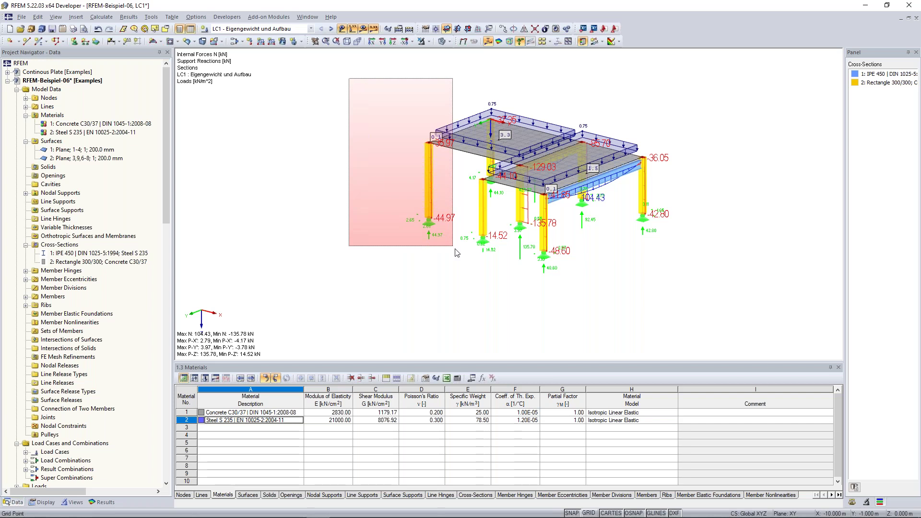
{"action": "left_click_drag", "start_coordinate": [456, 252], "coordinate": [463, 254]}
{"action": "scroll", "coordinate": [404, 146], "scroll_direction": "up", "scroll_amount": 1}
{"action": "left_click", "coordinate": [404, 146]}
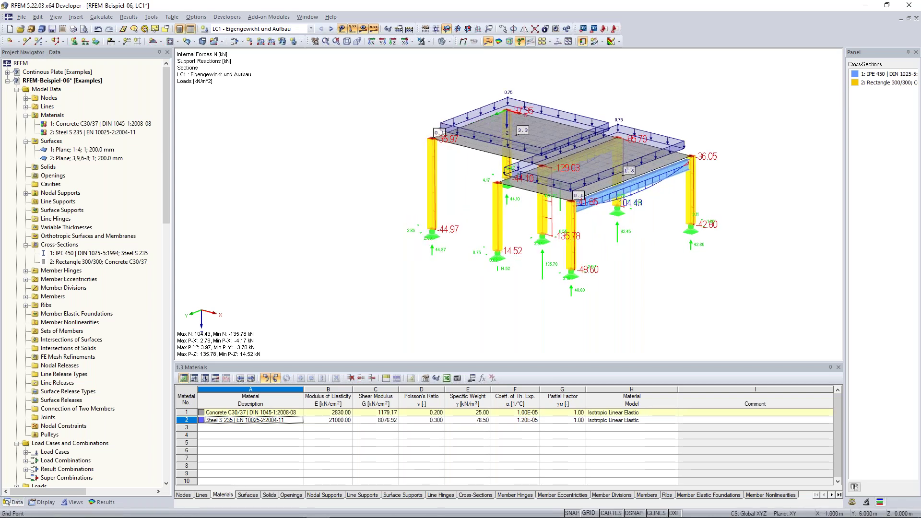
{"action": "left_click_drag", "start_coordinate": [361, 78], "coordinate": [462, 274]}
{"action": "left_click_drag", "start_coordinate": [377, 97], "coordinate": [462, 274]}
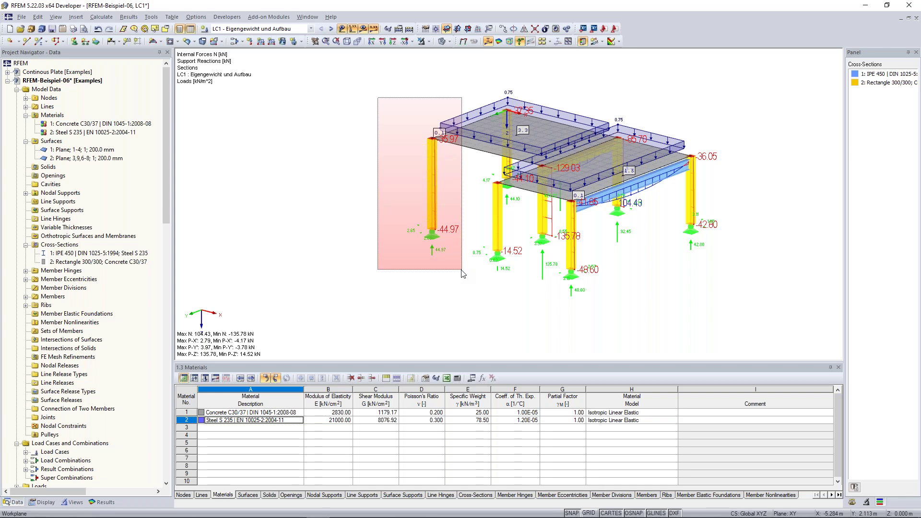
{"action": "left_click_drag", "start_coordinate": [462, 274], "coordinate": [461, 274]}
Select the outermost right column with a crossing window from right to left, and clear the selection.
{"action": "middle_click_drag", "start_coordinate": [789, 286], "coordinate": [669, 271]}
{"action": "left_click_drag", "start_coordinate": [669, 271], "coordinate": [578, 175]}
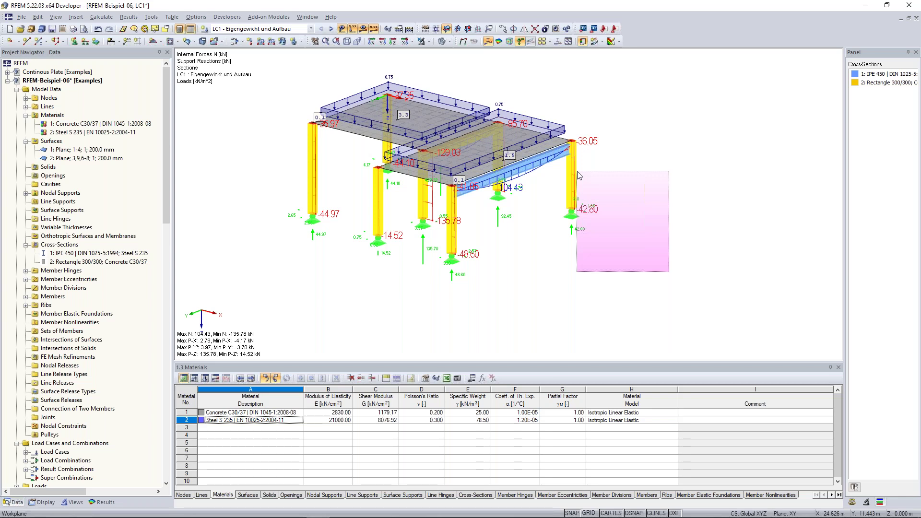
{"action": "left_click_drag", "start_coordinate": [579, 175], "coordinate": [532, 100]}
{"action": "middle_click_drag", "start_coordinate": [613, 233], "coordinate": [620, 239], "text": "ctrl"}
{"action": "left_click_drag", "start_coordinate": [636, 259], "coordinate": [632, 237]}
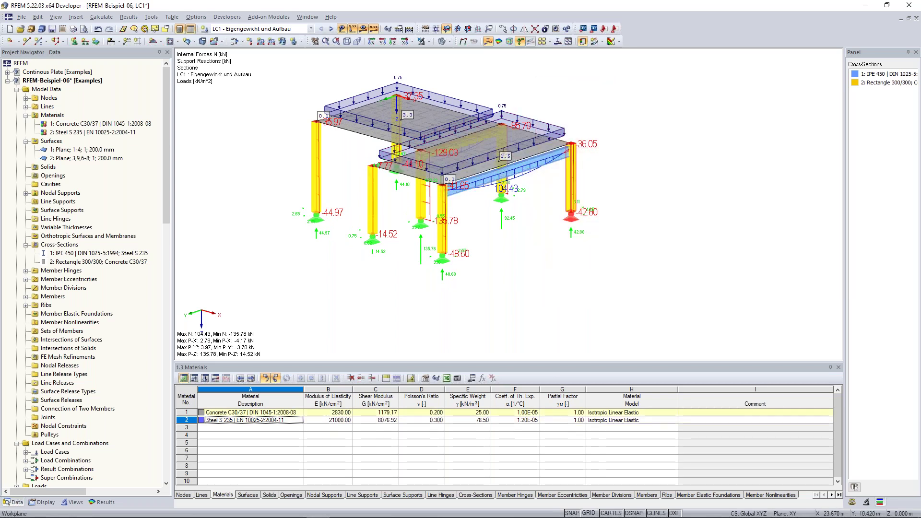
{"action": "key", "text": "Escape"}
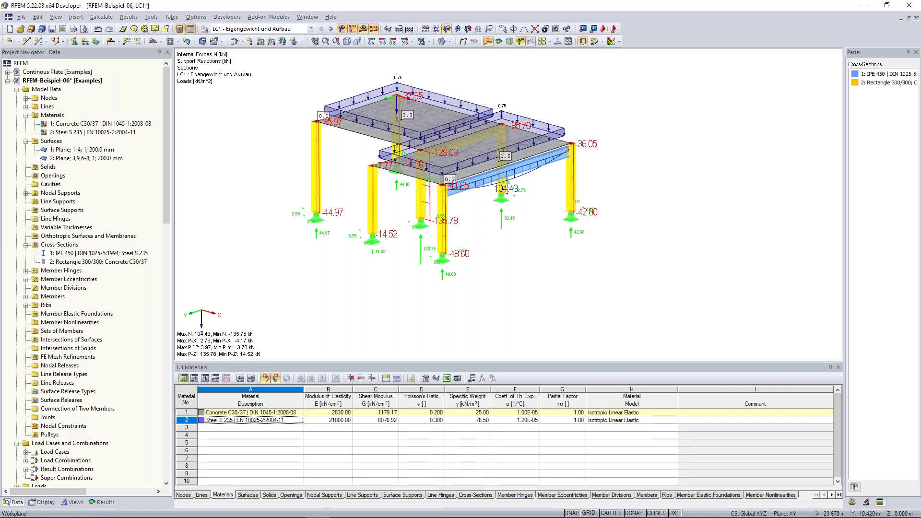
Examine the commands offered for the empty work area and for the outermost left column of the model.
{"action": "middle_click_drag", "start_coordinate": [564, 157], "coordinate": [565, 170]}
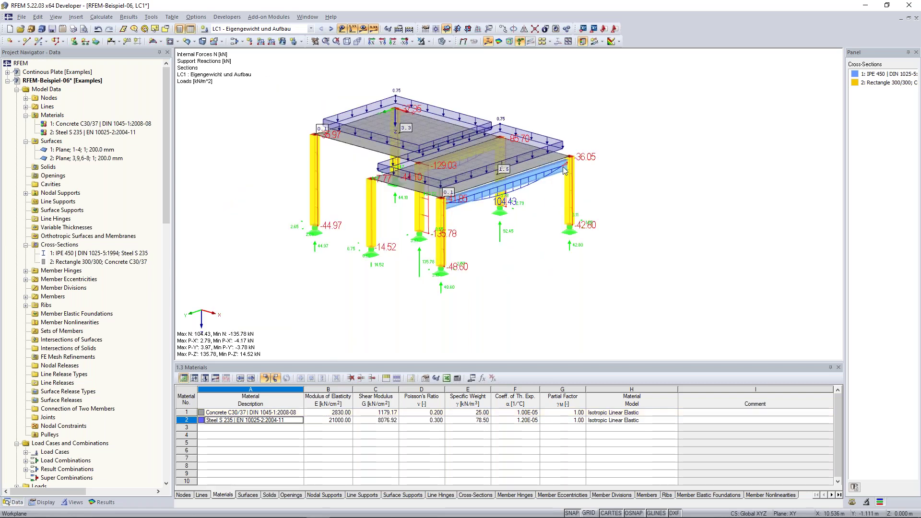
{"action": "middle_click_drag", "start_coordinate": [564, 170], "coordinate": [618, 125], "text": "ctrl"}
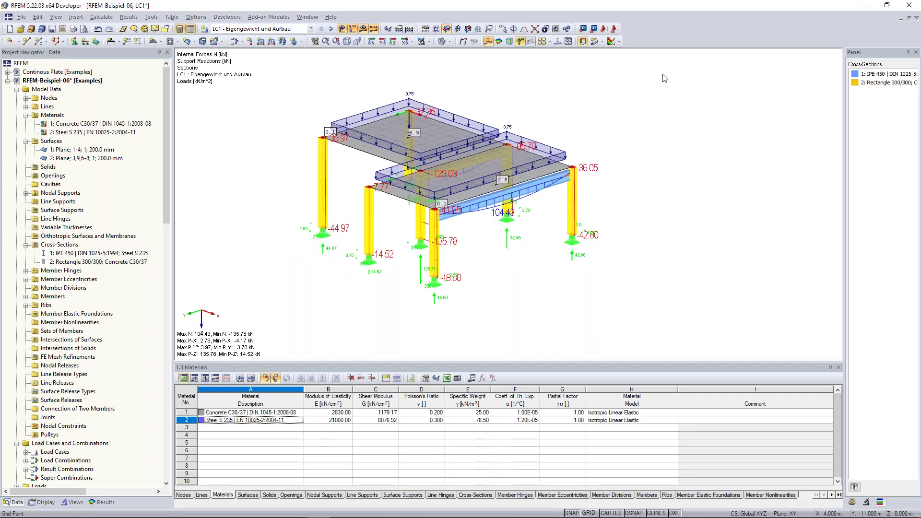
{"action": "right_click", "coordinate": [658, 81]}
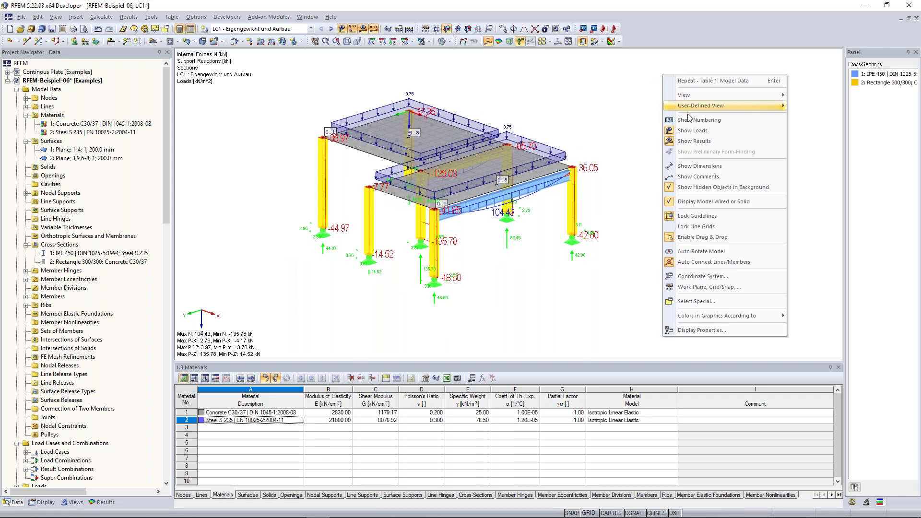
{"action": "right_click", "coordinate": [681, 77]}
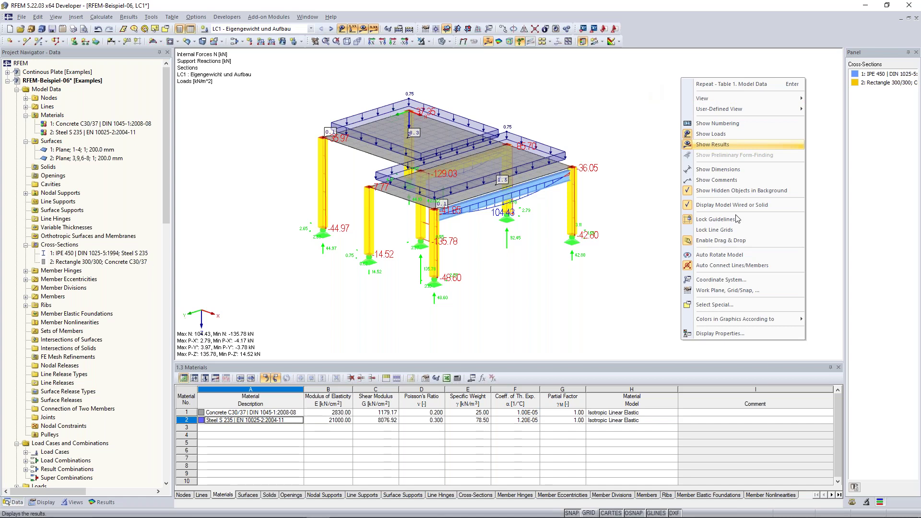
{"action": "right_click", "coordinate": [322, 151]}
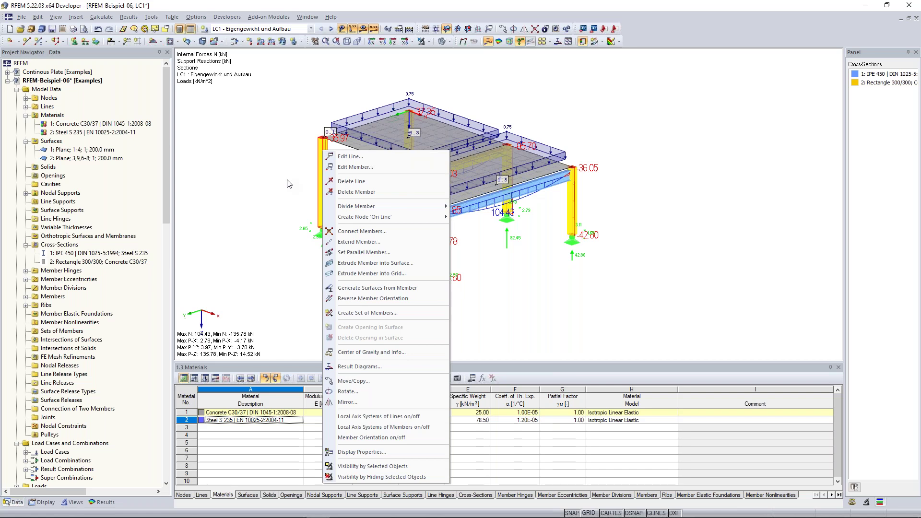
{"action": "middle_click_drag", "start_coordinate": [288, 183], "coordinate": [307, 193]}
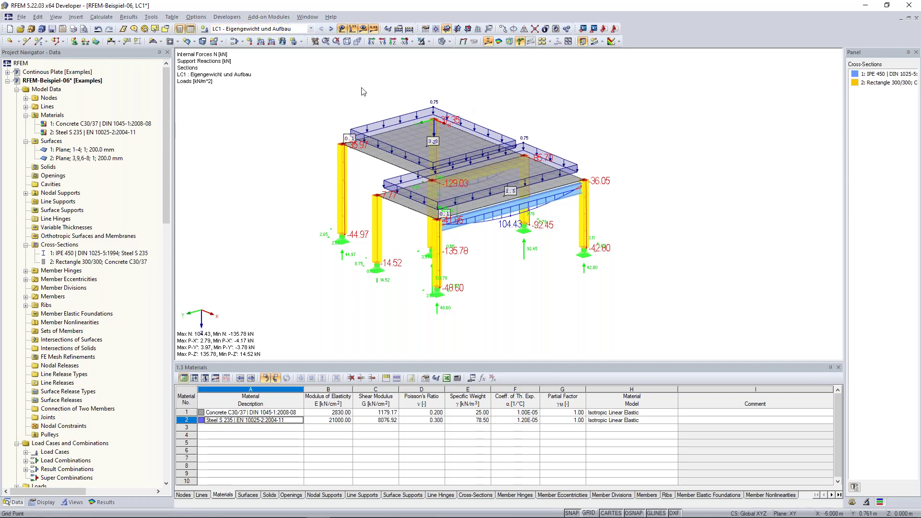
Review the units and decimal places settings for the model data, and close them without changes.
{"action": "left_click", "coordinate": [201, 18]}
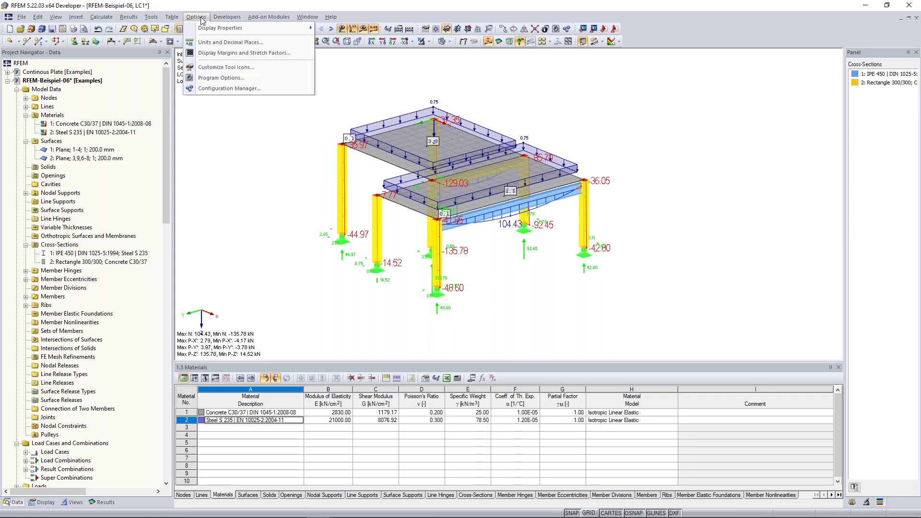
{"action": "left_click", "coordinate": [231, 42]}
{"action": "left_click_drag", "start_coordinate": [396, 128], "coordinate": [366, 57]}
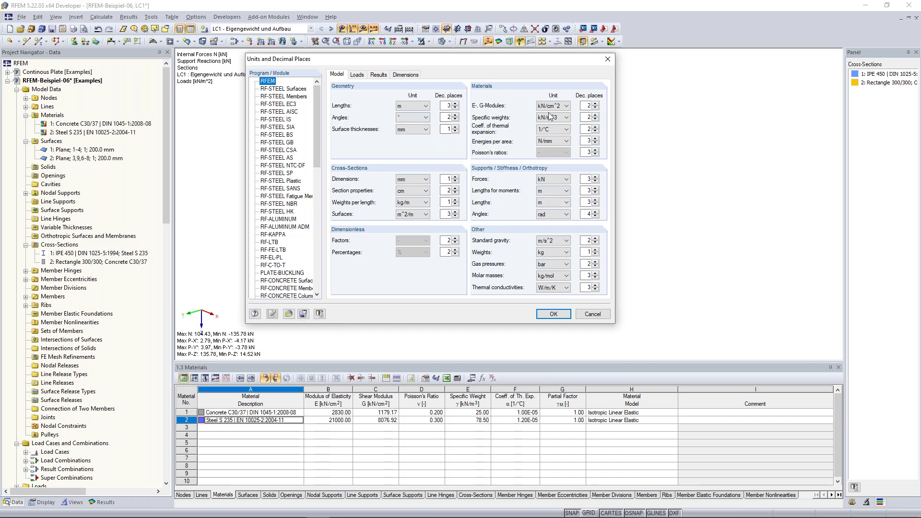
{"action": "left_click", "coordinate": [610, 62]}
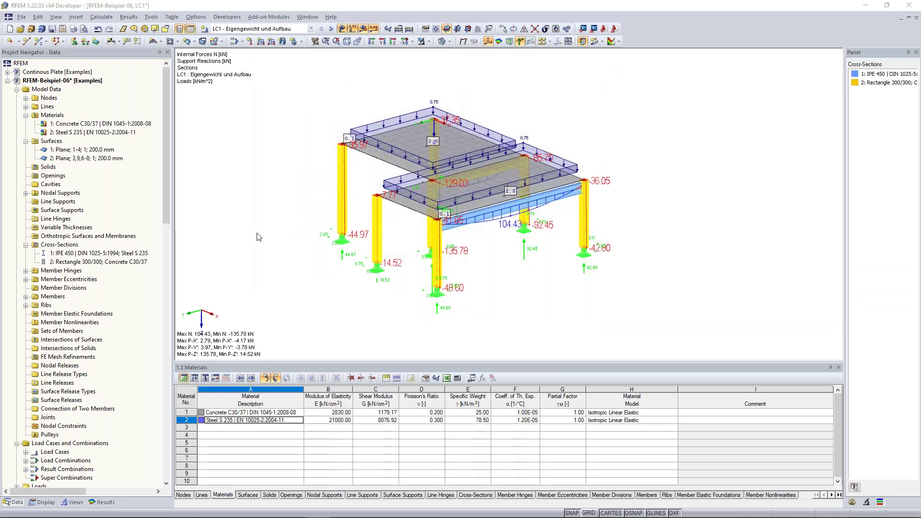
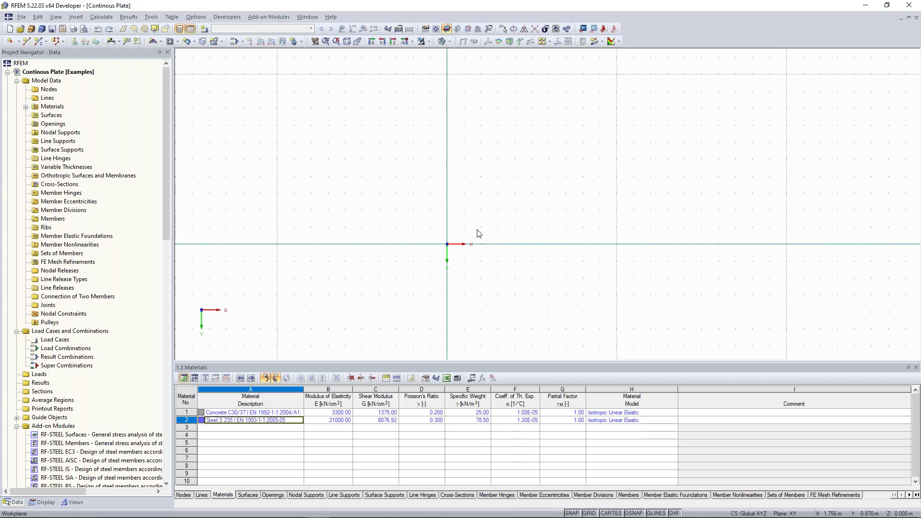
Switch from the Continuous Plate slide back to RFEM and start a new rectangular surface with material 1, Concrete C30/37.
{"action": "mouse_move", "coordinate": [300, 515]}
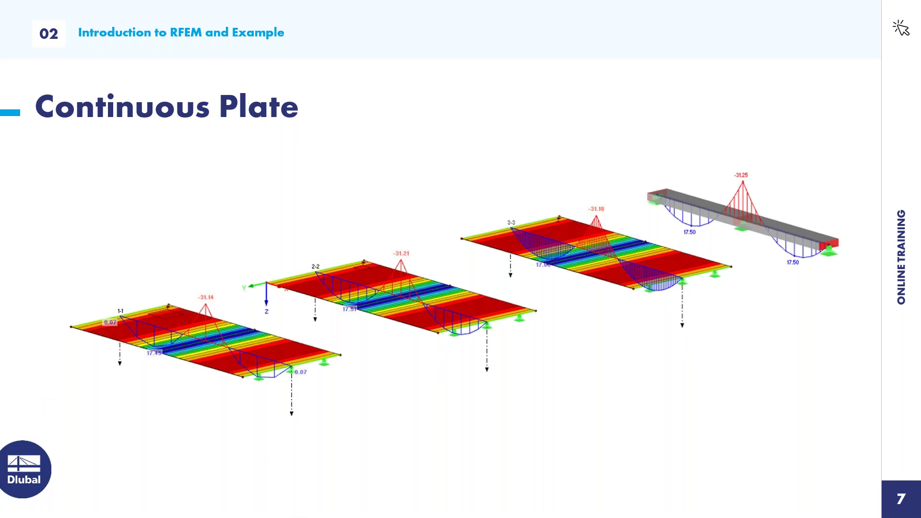
{"action": "key", "text": "alt+Tab"}
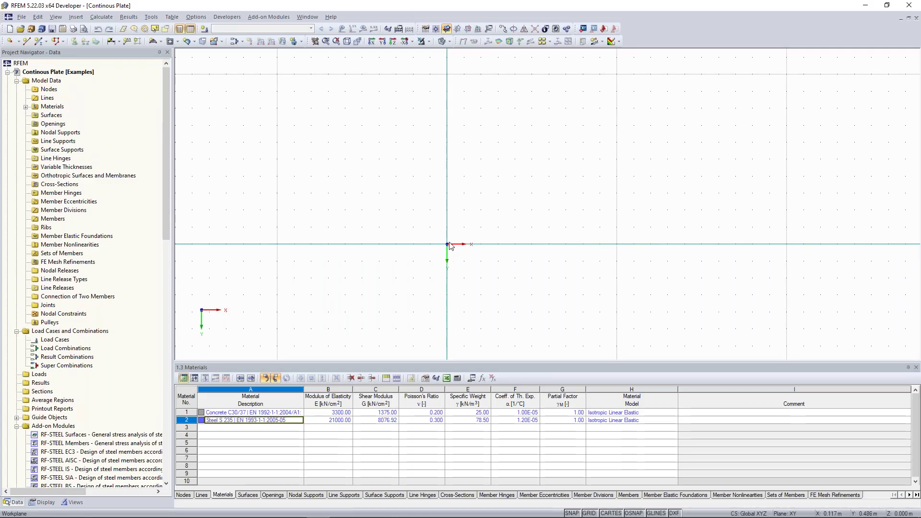
{"action": "middle_click_drag", "start_coordinate": [446, 219], "coordinate": [415, 207]}
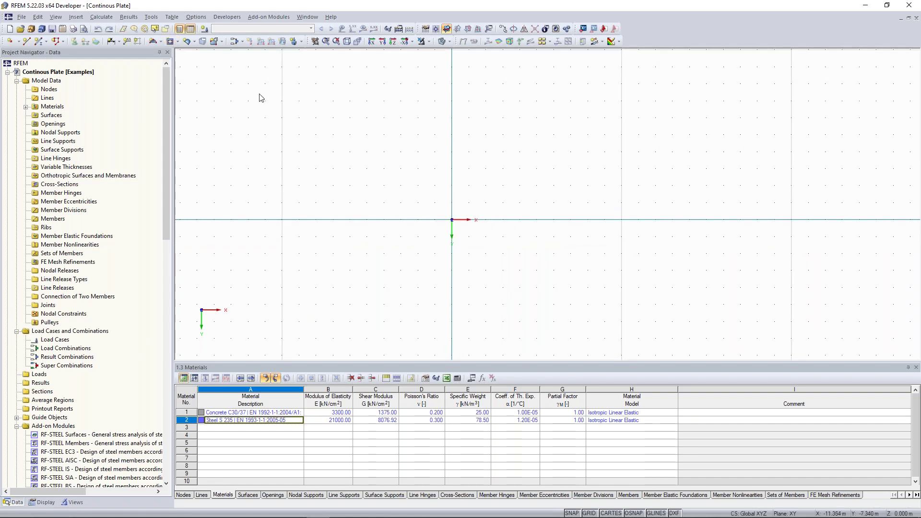
{"action": "left_click", "coordinate": [162, 41]}
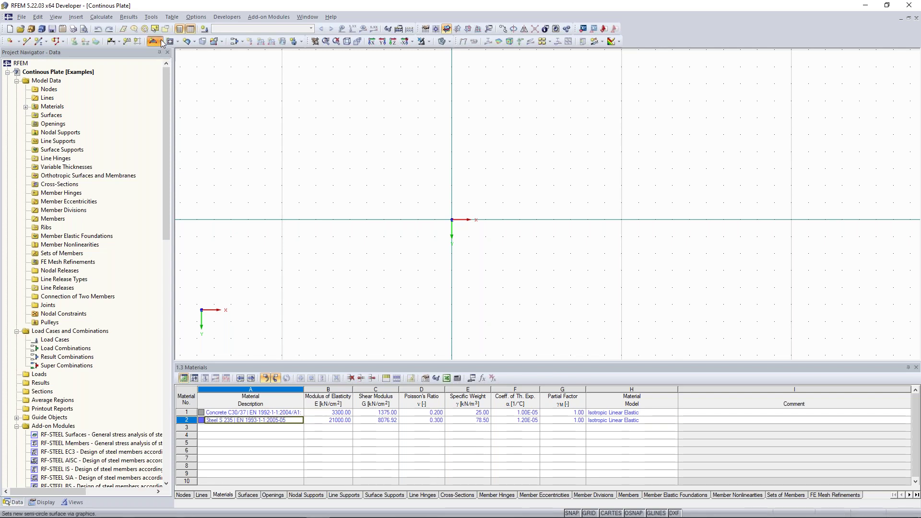
{"action": "left_click", "coordinate": [162, 41]}
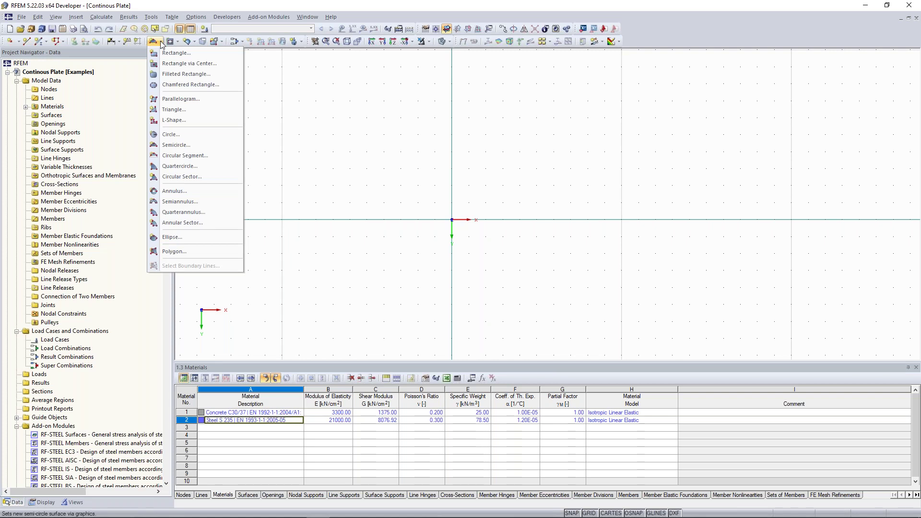
{"action": "left_click", "coordinate": [176, 52]}
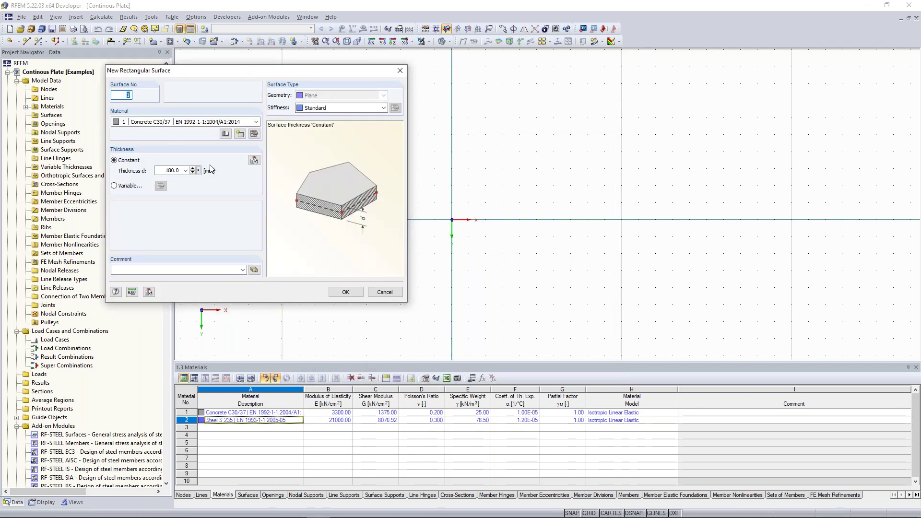
{"action": "left_click", "coordinate": [154, 123]}
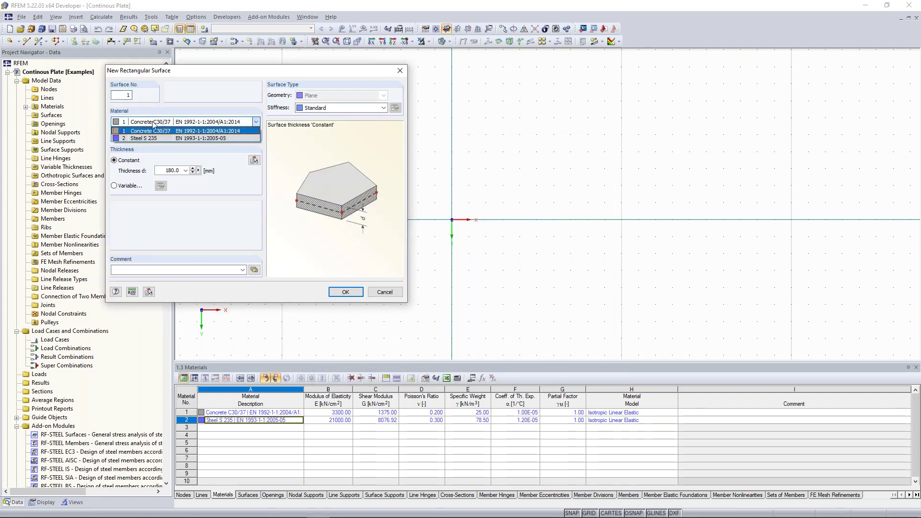
{"action": "left_click", "coordinate": [154, 124]}
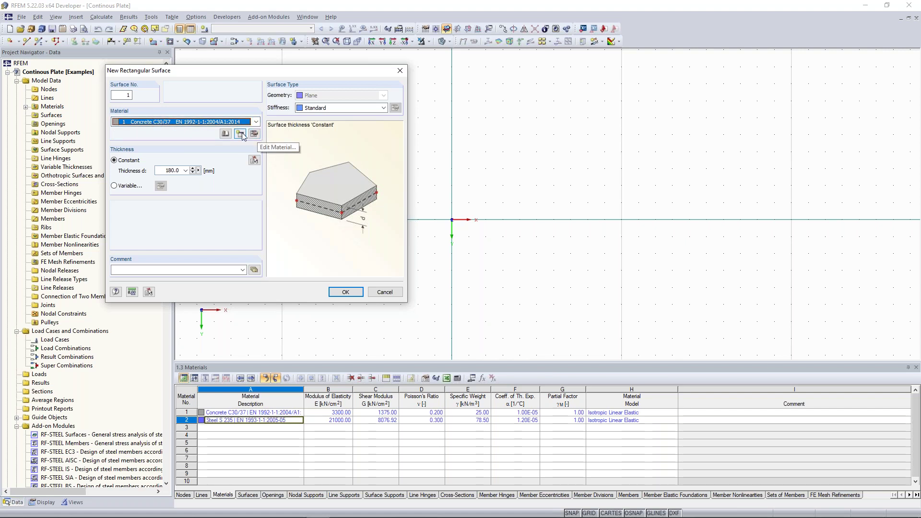
{"action": "left_click", "coordinate": [165, 123]}
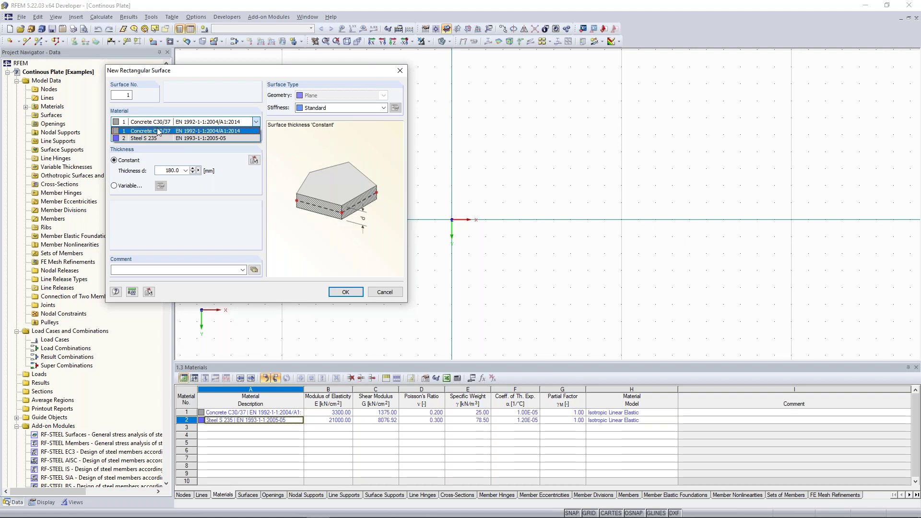
{"action": "left_click", "coordinate": [166, 130]}
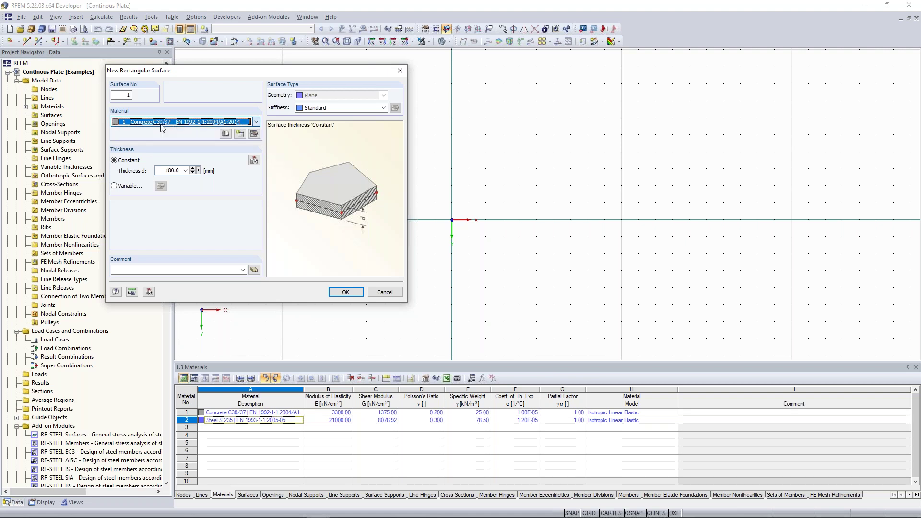
Edit the surface material, choosing Concrete C30/37 to EN 1992-1-1:2004/A1:2014 from the material library with category group and category Concrete.
{"action": "left_click", "coordinate": [255, 135]}
{"action": "left_click_drag", "start_coordinate": [286, 84], "coordinate": [629, 81]}
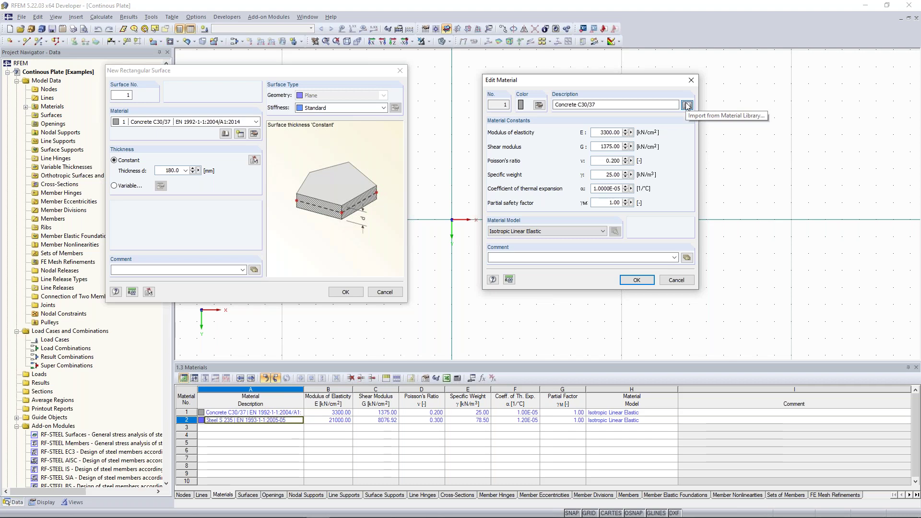
{"action": "left_click", "coordinate": [687, 106]}
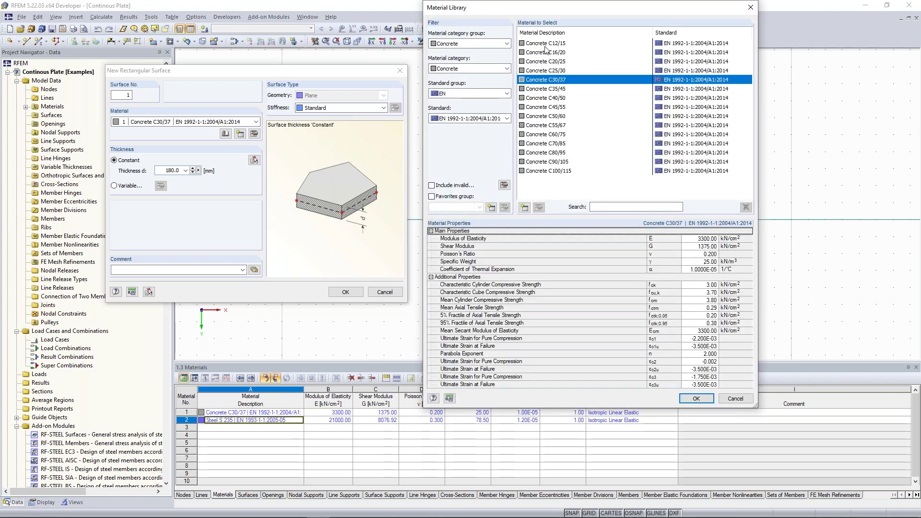
{"action": "left_click", "coordinate": [506, 44]}
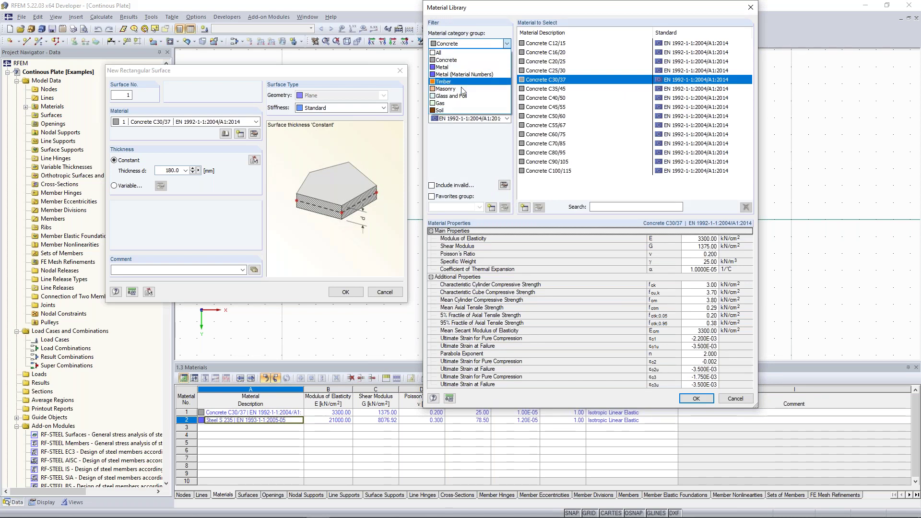
{"action": "left_click", "coordinate": [484, 60]}
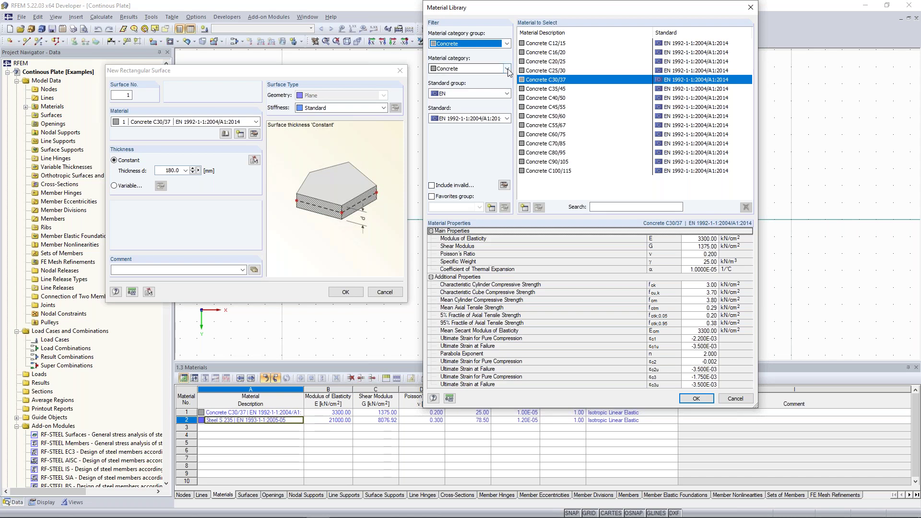
{"action": "left_click", "coordinate": [506, 68]}
{"action": "left_click", "coordinate": [490, 86]}
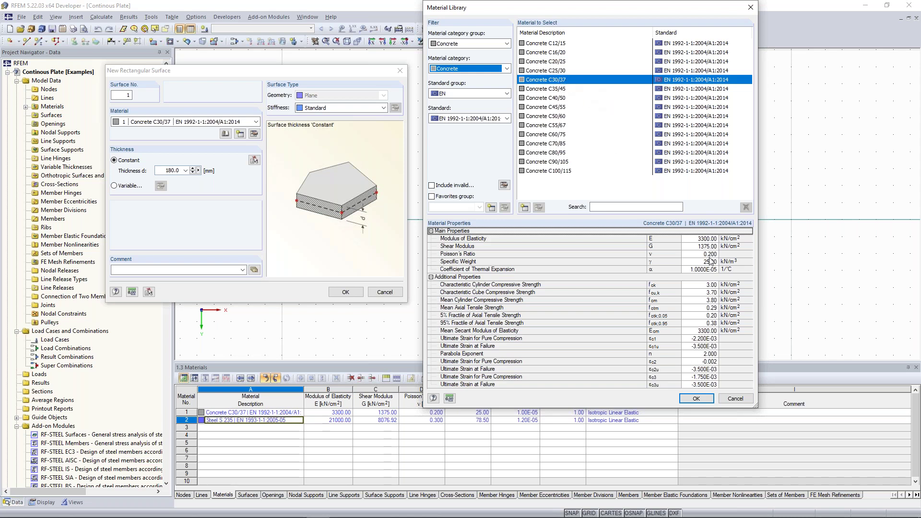
{"action": "left_click", "coordinate": [559, 272]}
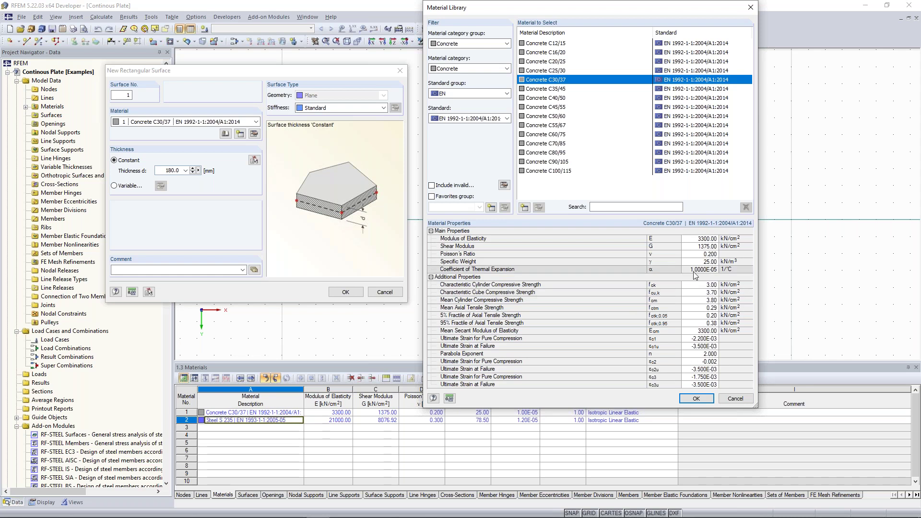
{"action": "left_click", "coordinate": [705, 399]}
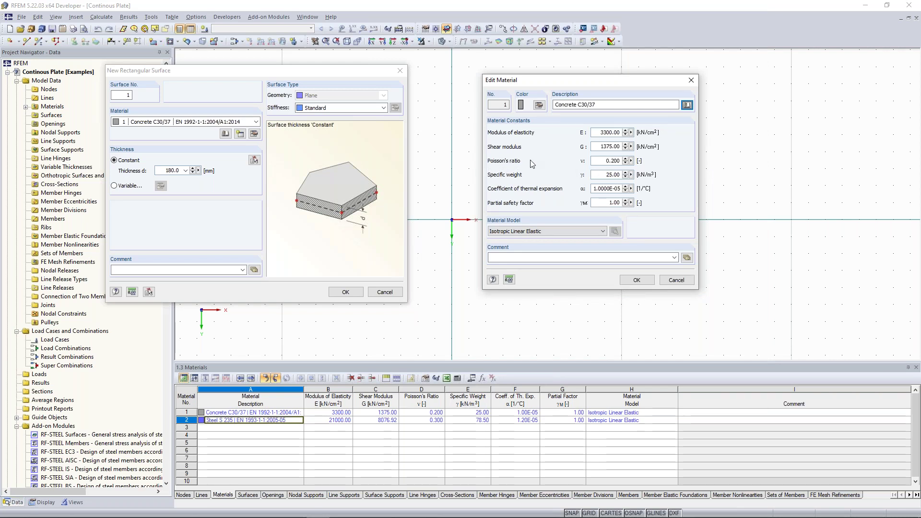
Set the Poisson's ratio of Concrete C30/37 to 0 and accept the edited material.
{"action": "double_click", "coordinate": [607, 161]}
{"action": "type", "text": "0"}
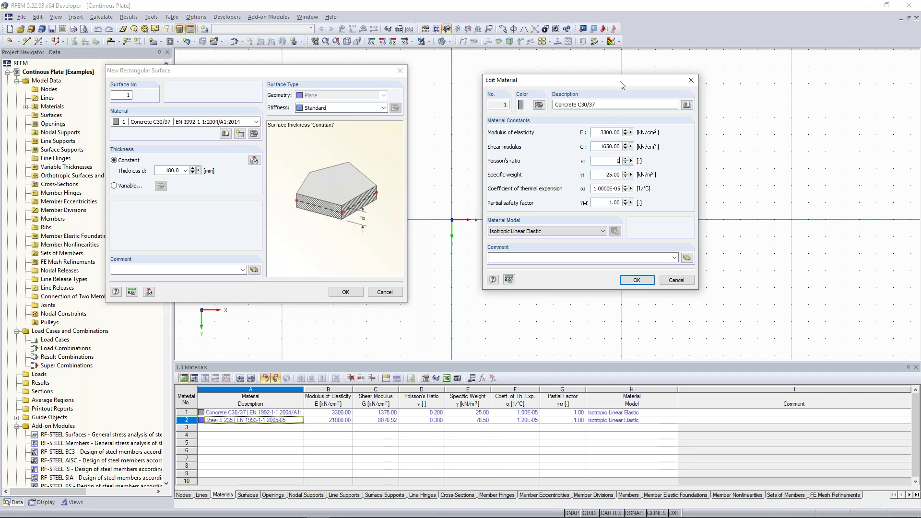
{"action": "left_click_drag", "start_coordinate": [601, 146], "coordinate": [618, 161]}
{"action": "left_click", "coordinate": [598, 146]}
{"action": "double_click", "coordinate": [607, 161]}
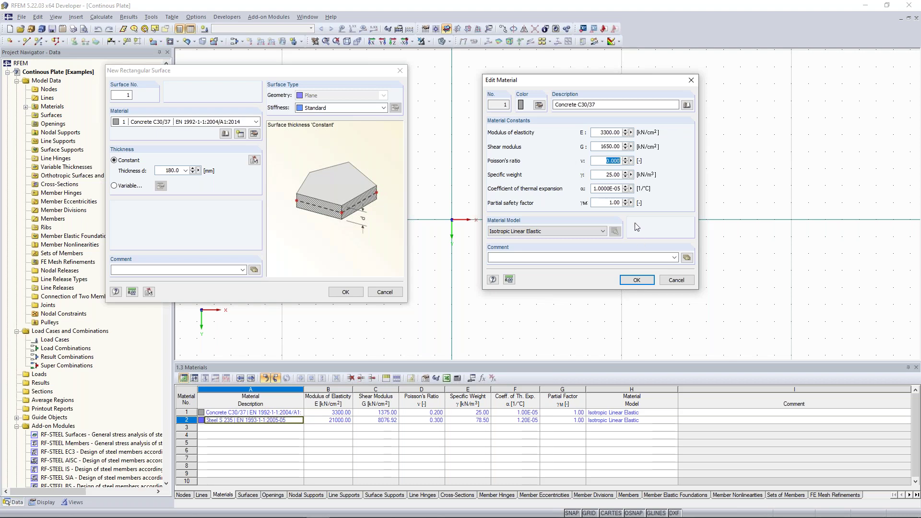
{"action": "left_click", "coordinate": [642, 282]}
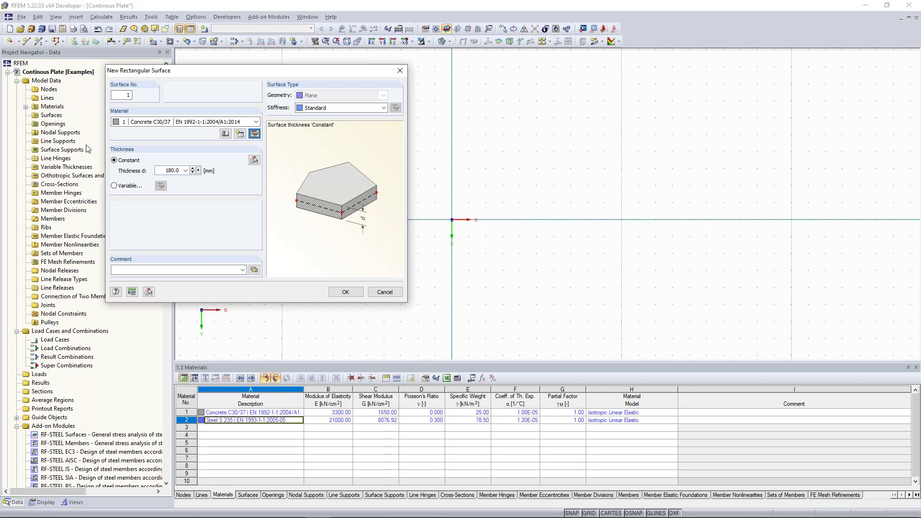
Set the new rectangular surface's constant thickness to 300 mm and accept the surface parameters.
{"action": "left_click_drag", "start_coordinate": [159, 172], "coordinate": [204, 171]}
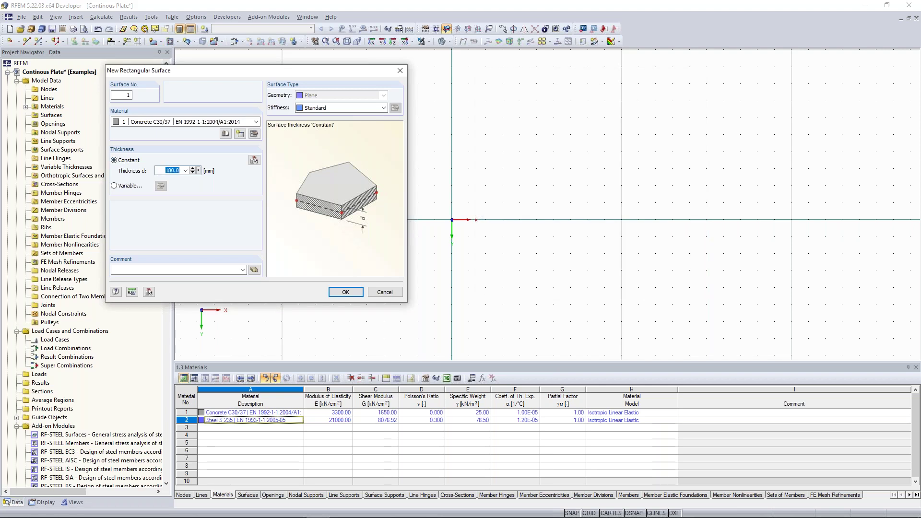
{"action": "type", "text": "300"}
{"action": "left_click", "coordinate": [345, 293]}
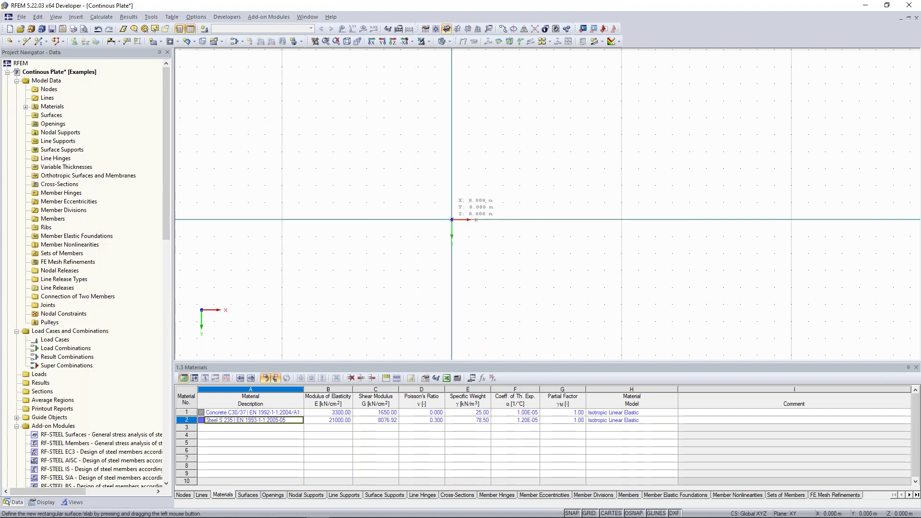
Draw the rectangular surface 10 m by 5 m from the origin to the point X 10 m, Y -5 m.
{"action": "left_click", "coordinate": [451, 219]}
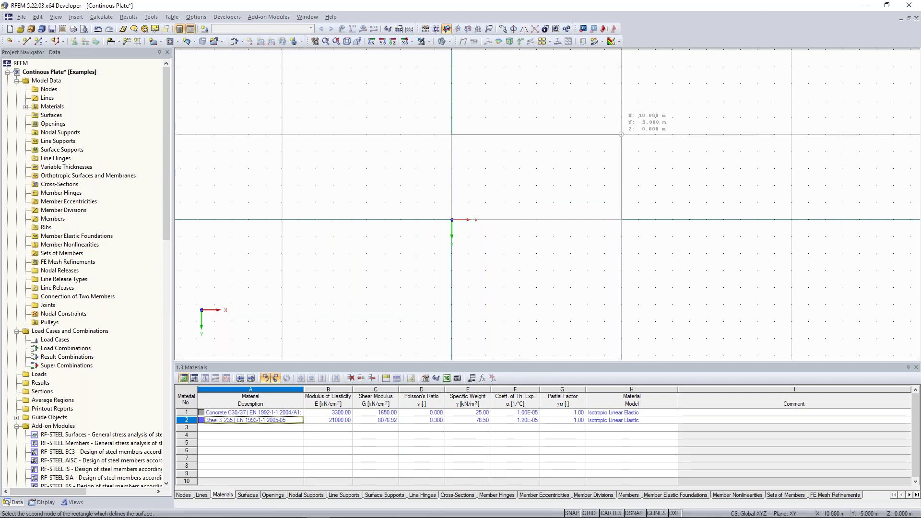
{"action": "scroll", "coordinate": [457, 212], "scroll_direction": "up", "scroll_amount": 1}
{"action": "middle_click_drag", "start_coordinate": [458, 211], "coordinate": [390, 237]}
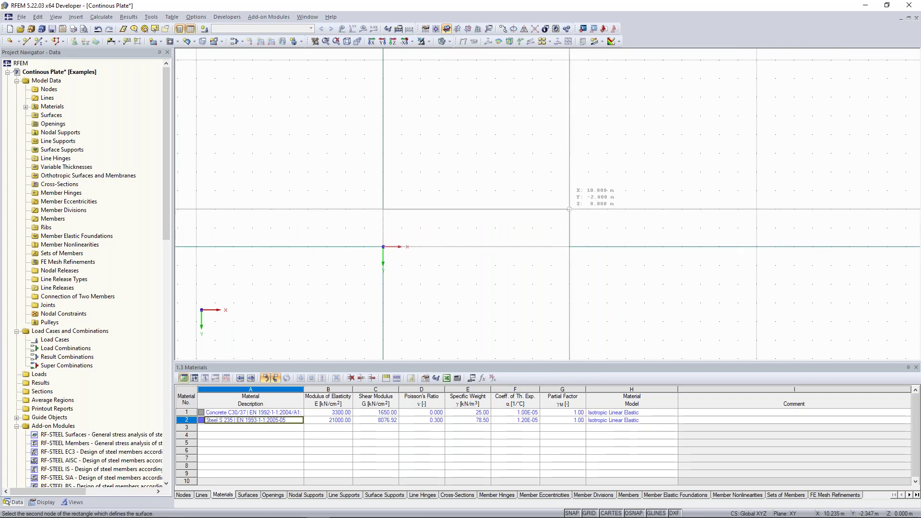
{"action": "left_click", "coordinate": [569, 153]}
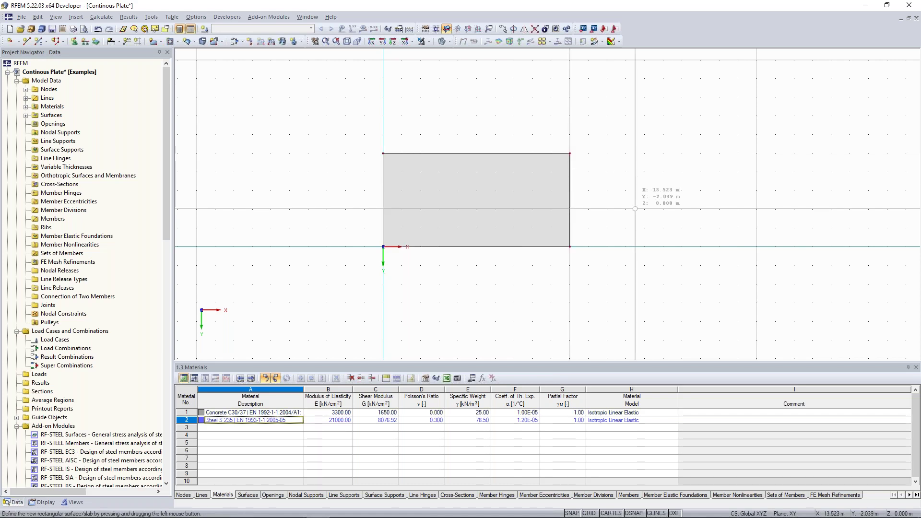
Draw a second rectangular surface 10 m by 5 m from the point X 0, Y -10 m to the point X 10 m, Y -15 m.
{"action": "key", "text": "Escape"}
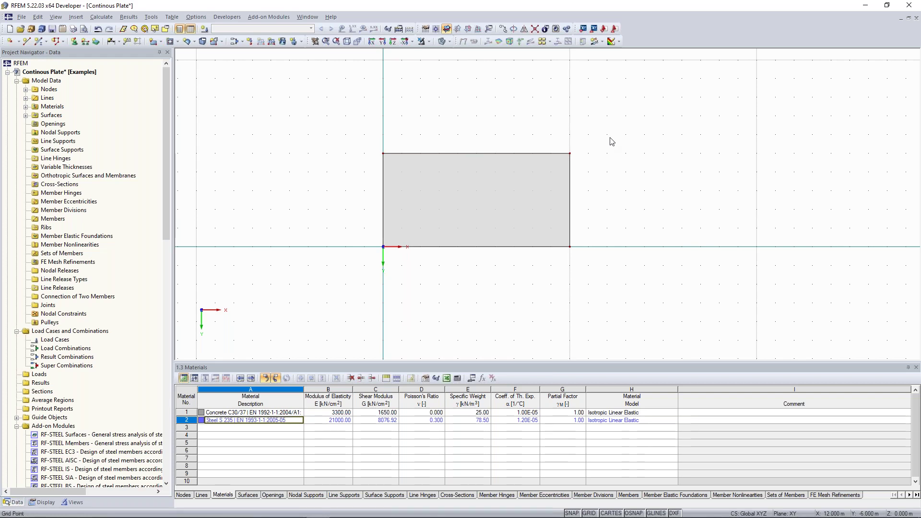
{"action": "scroll", "coordinate": [476, 154], "scroll_direction": "down", "scroll_amount": 1}
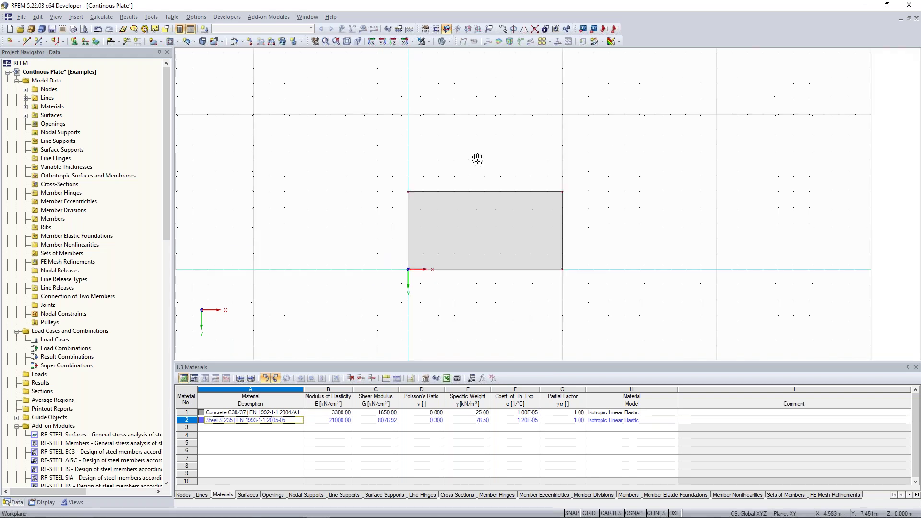
{"action": "left_click", "coordinate": [521, 215]}
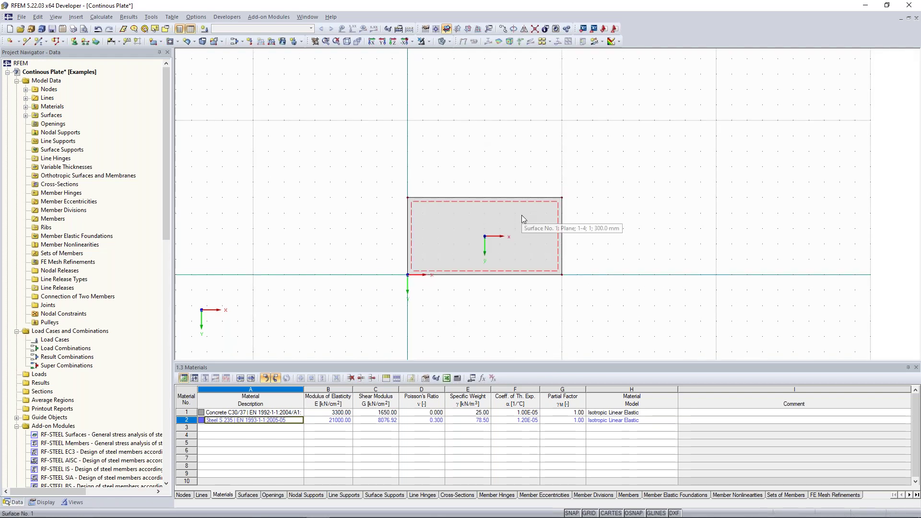
{"action": "key", "text": "Escape"}
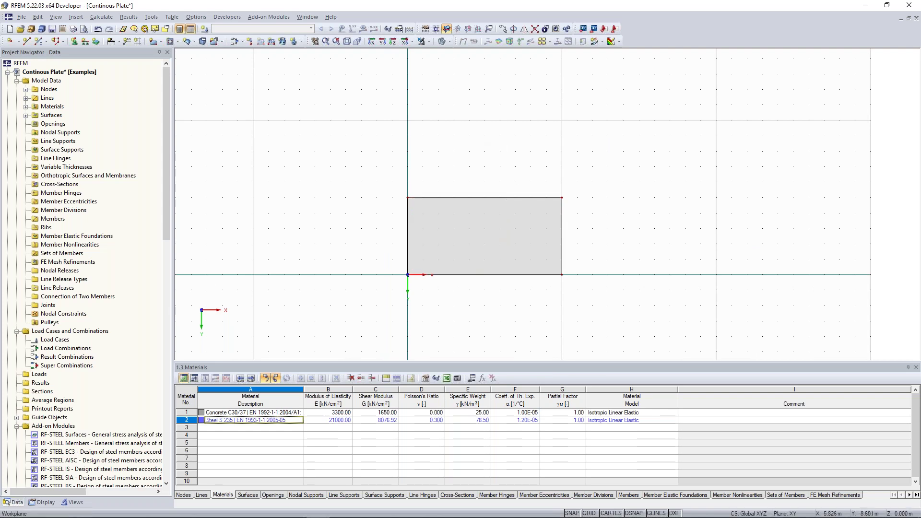
{"action": "middle_click_drag", "start_coordinate": [500, 128], "coordinate": [461, 135]}
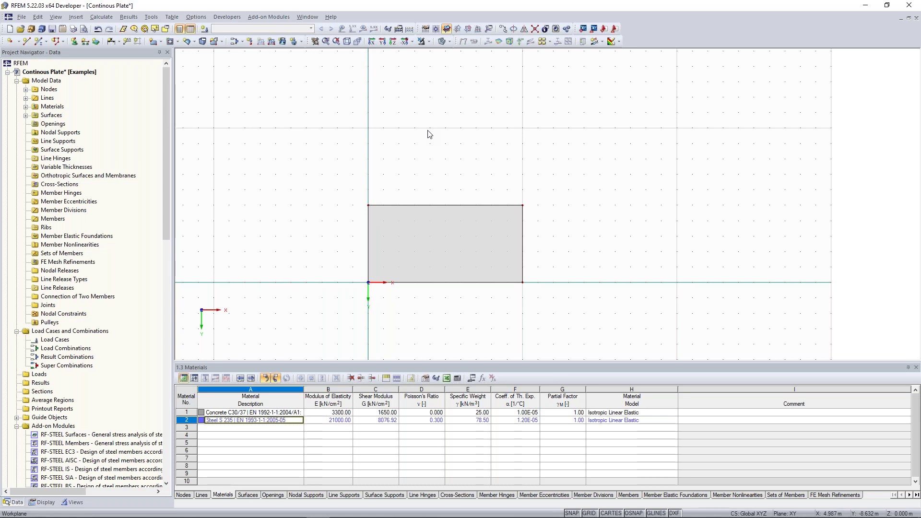
{"action": "middle_click_drag", "start_coordinate": [396, 195], "coordinate": [393, 242]}
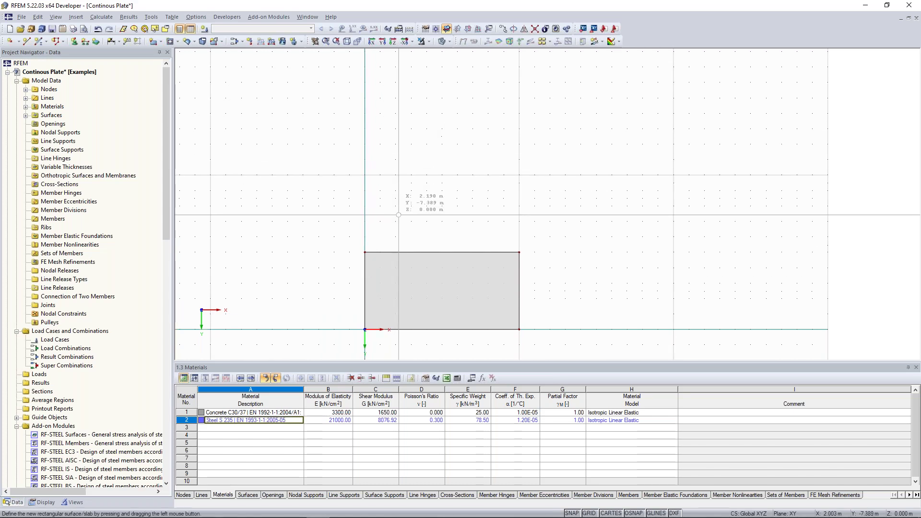
{"action": "left_click", "coordinate": [364, 175]}
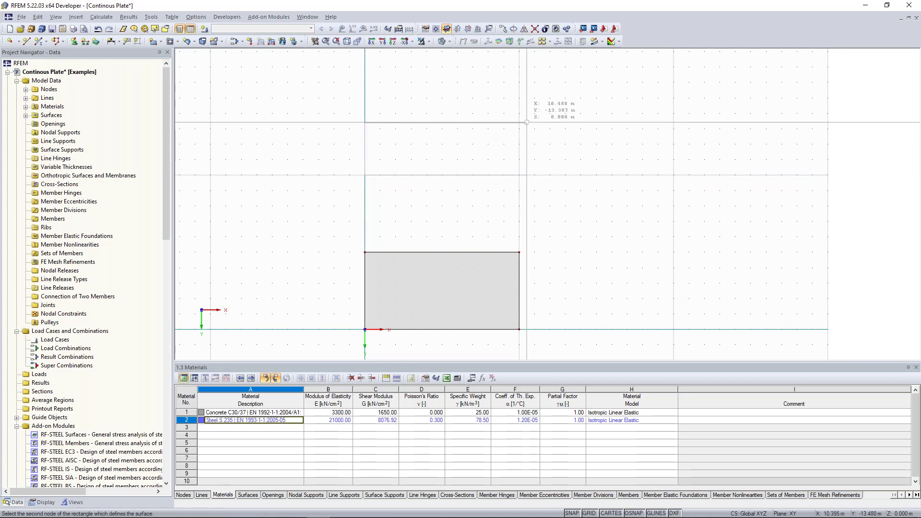
{"action": "left_click", "coordinate": [519, 97]}
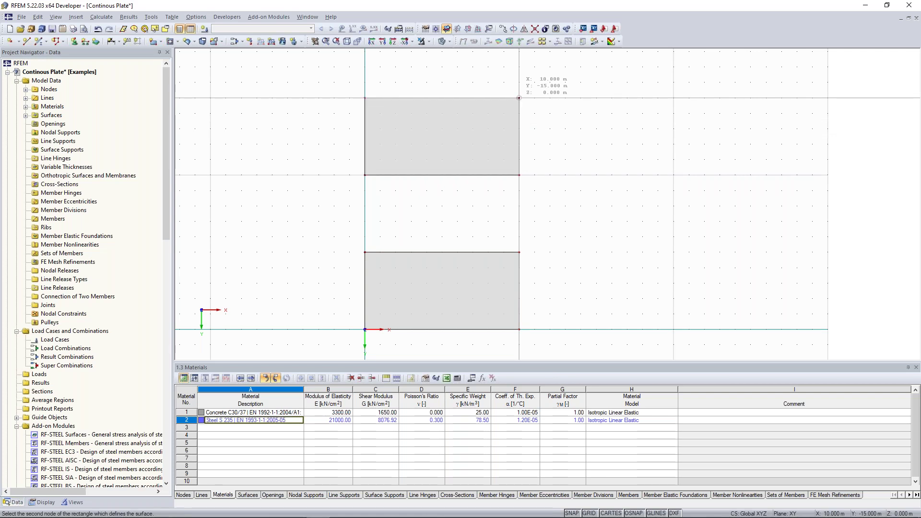
{"action": "scroll", "coordinate": [578, 159], "scroll_direction": "down", "scroll_amount": 1}
{"action": "key", "text": "Escape"}
{"action": "middle_click_drag", "start_coordinate": [561, 77], "coordinate": [569, 165]}
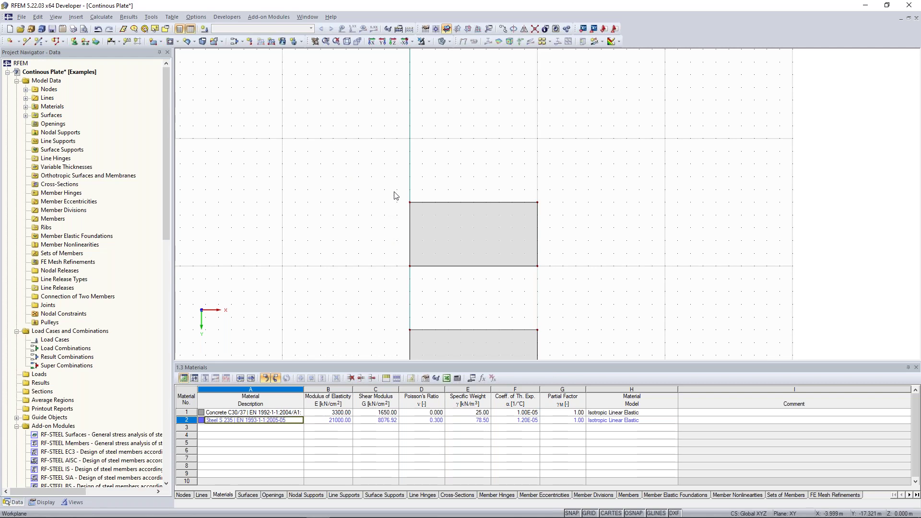
Select the second surface with its lines and nodes and start Move/Copy with the number of copies set to 1.
{"action": "scroll", "coordinate": [396, 195], "scroll_direction": "up", "scroll_amount": 2}
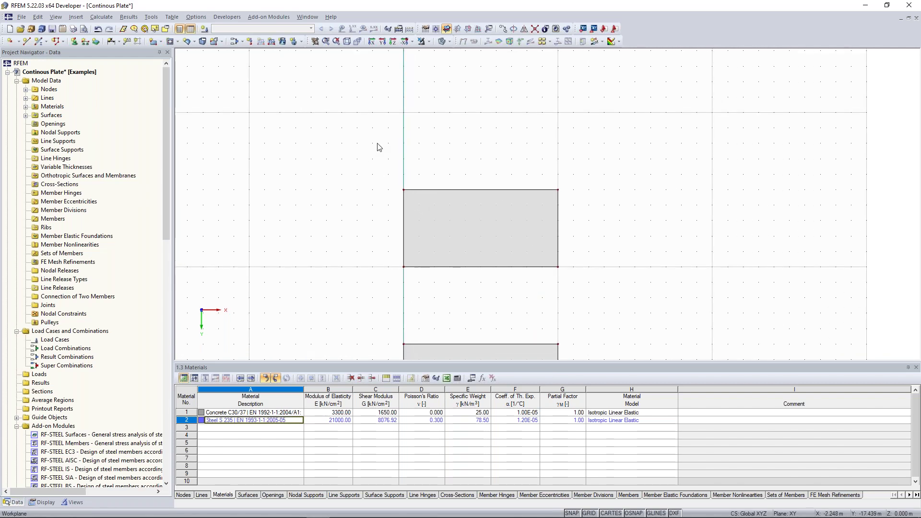
{"action": "middle_click_drag", "start_coordinate": [373, 162], "coordinate": [360, 128]}
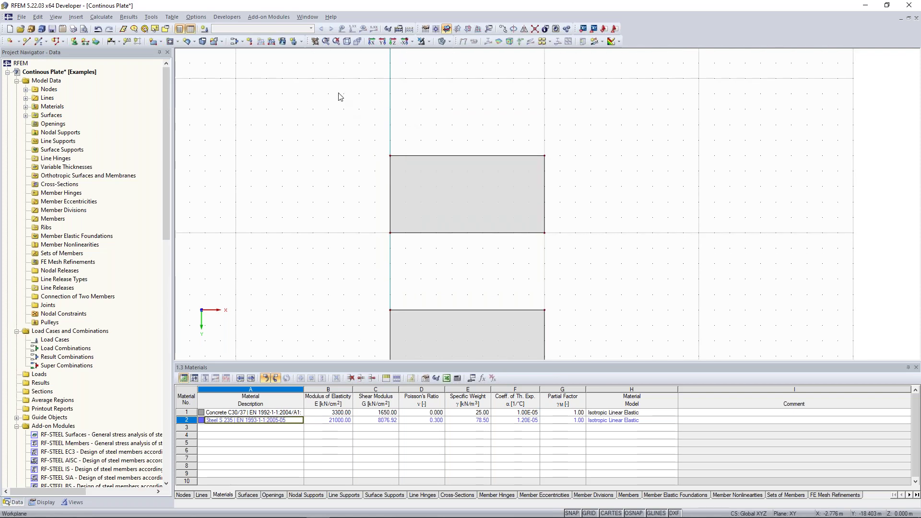
{"action": "left_click_drag", "start_coordinate": [325, 89], "coordinate": [628, 281]}
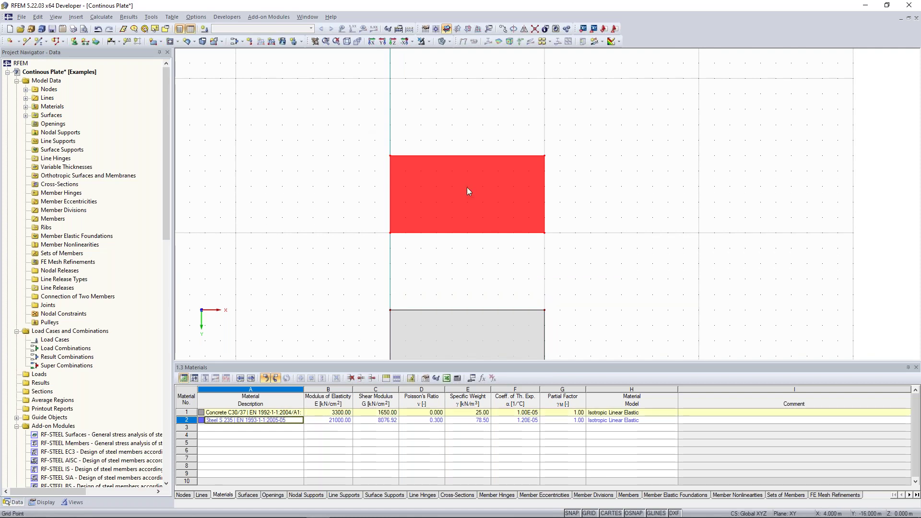
{"action": "middle_click_drag", "start_coordinate": [467, 170], "coordinate": [467, 179]}
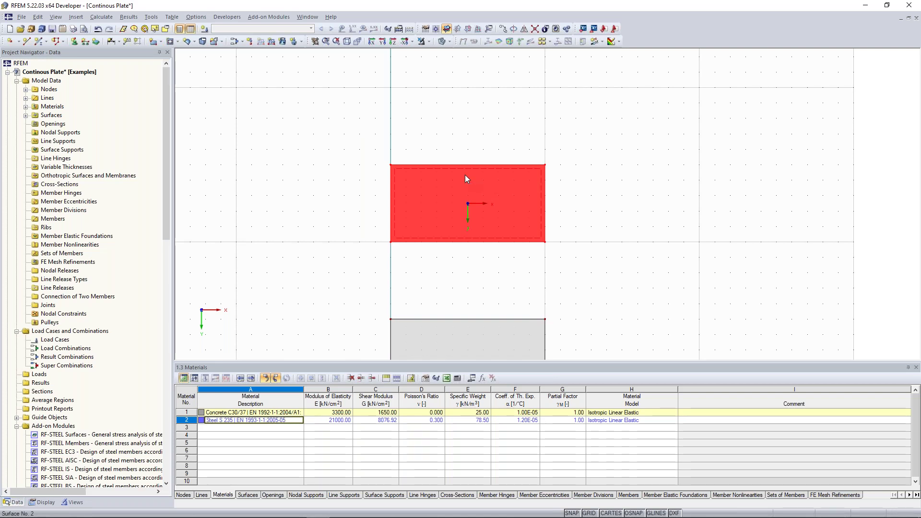
{"action": "right_click", "coordinate": [465, 175]}
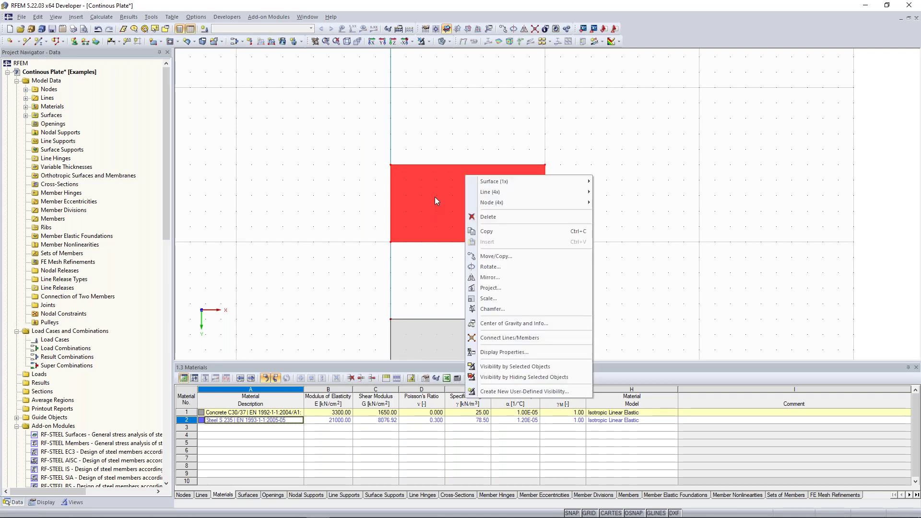
{"action": "left_click", "coordinate": [534, 258]}
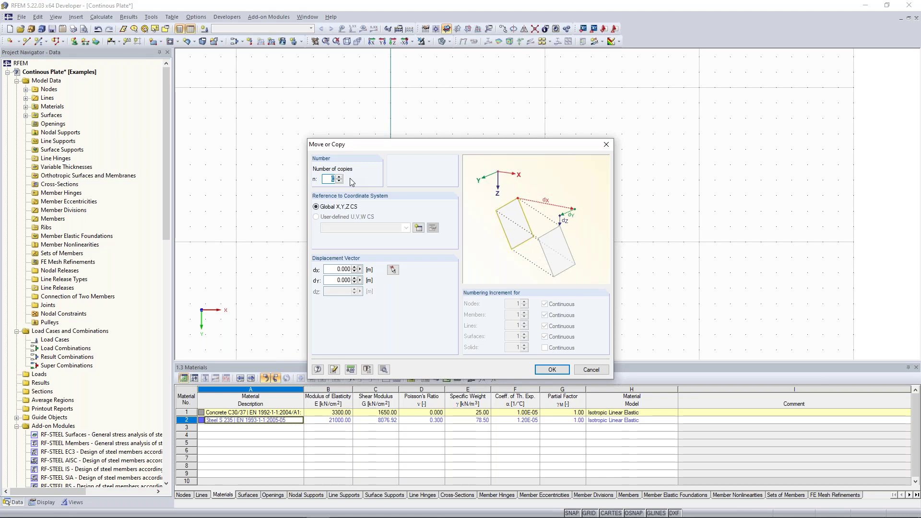
{"action": "type", "text": "1"}
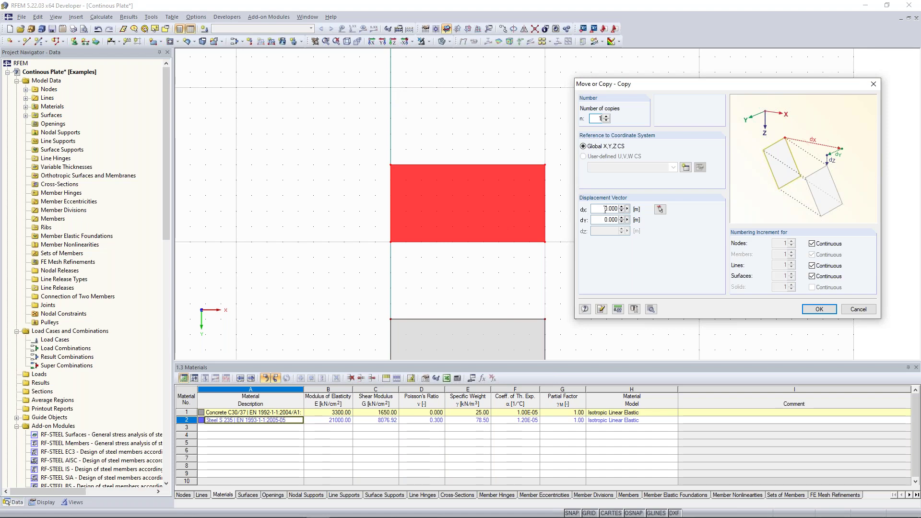
Pick the displacement vector from the surface's lower-left node to X 0, Y -20 m, and create the copy with dX 0 and dY -10 m.
{"action": "left_click", "coordinate": [598, 221]}
{"action": "left_click", "coordinate": [597, 207]}
{"action": "left_click", "coordinate": [660, 210]}
{"action": "left_click", "coordinate": [390, 242]}
{"action": "left_click", "coordinate": [390, 86]}
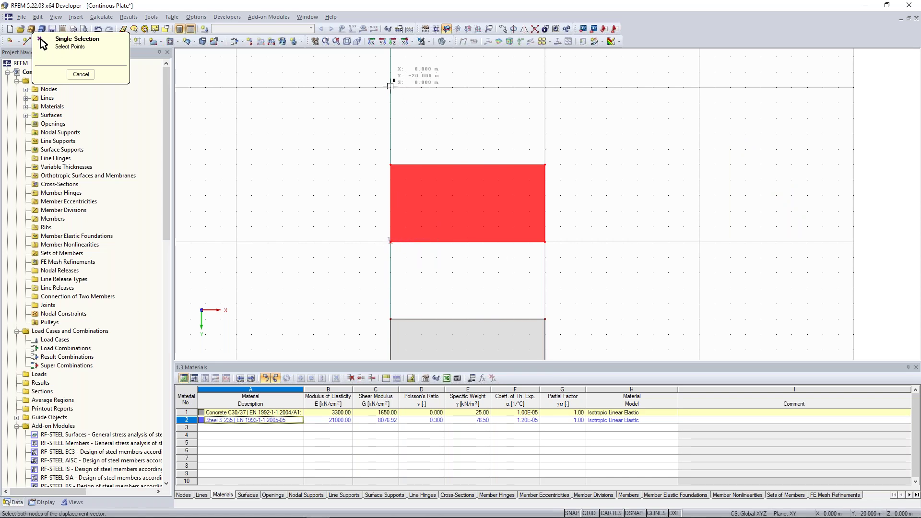
{"action": "double_click", "coordinate": [600, 220]}
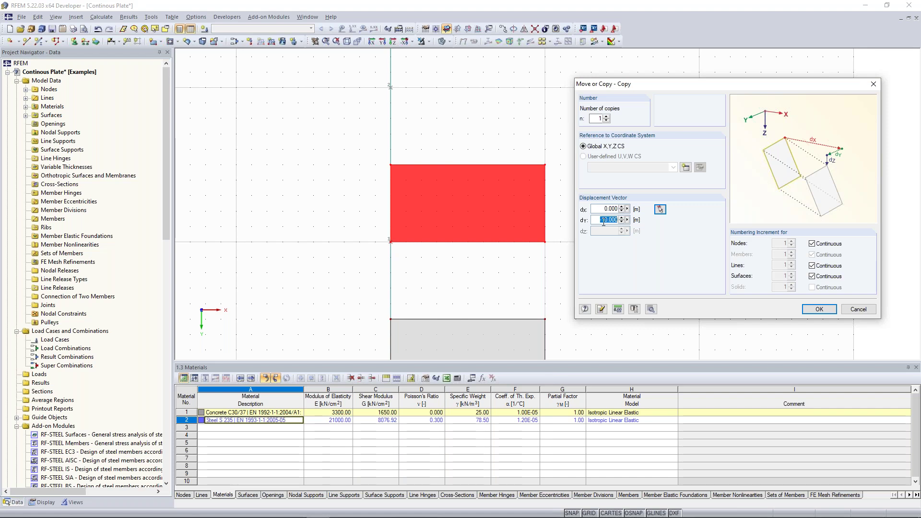
{"action": "left_click", "coordinate": [603, 223]}
{"action": "key", "text": "BackSpace"}
{"action": "left_click", "coordinate": [819, 311]}
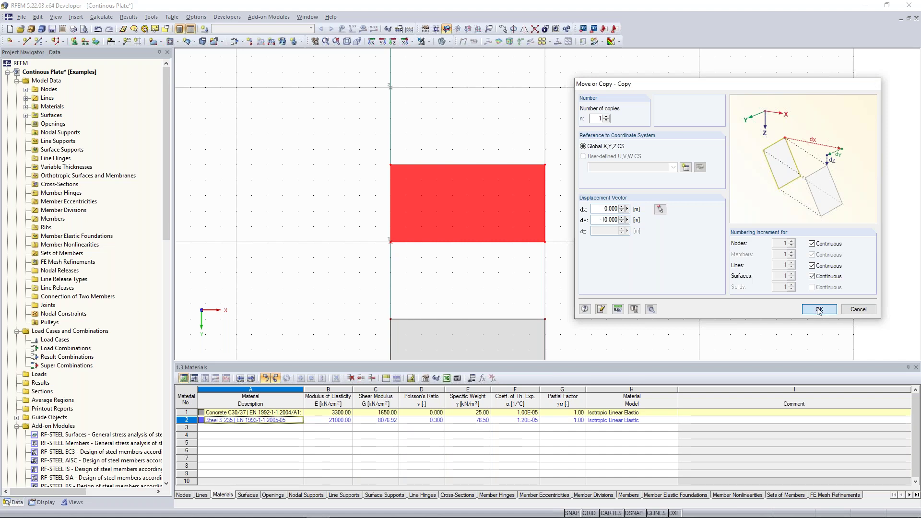
{"action": "scroll", "coordinate": [641, 194], "scroll_direction": "up", "scroll_amount": 2}
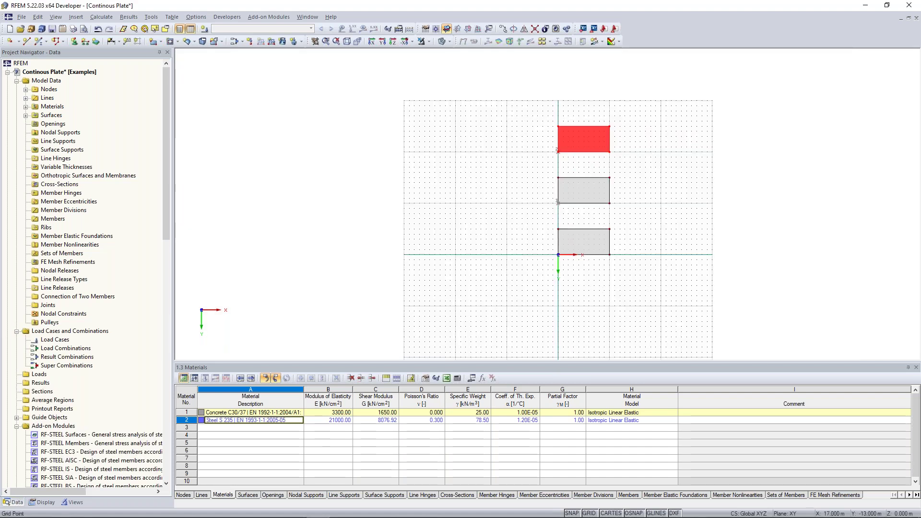
{"action": "scroll", "coordinate": [646, 184], "scroll_direction": "up", "scroll_amount": 1}
{"action": "key", "text": "Escape"}
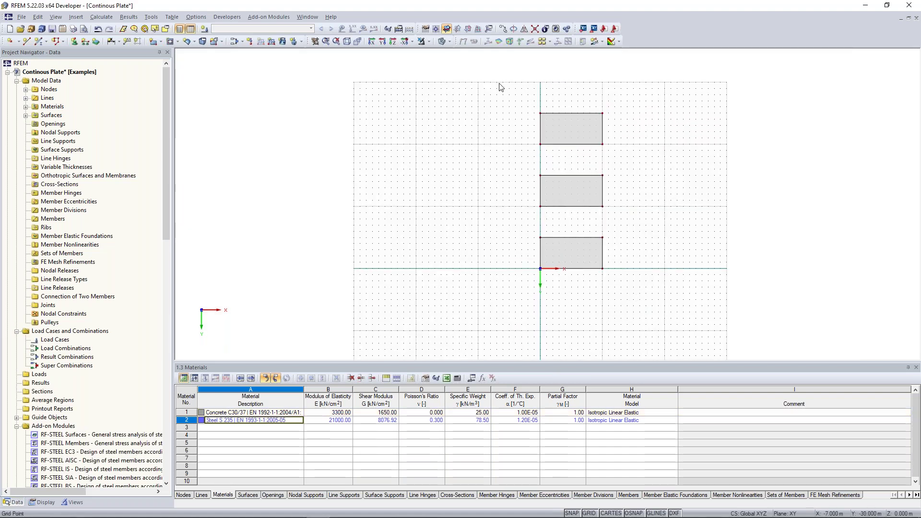
Try selecting the three surfaces with selection windows and clear the selection again.
{"action": "left_click_drag", "start_coordinate": [499, 83], "coordinate": [643, 297]}
{"action": "left_click", "coordinate": [549, 145]}
{"action": "left_click_drag", "start_coordinate": [506, 86], "coordinate": [649, 249]}
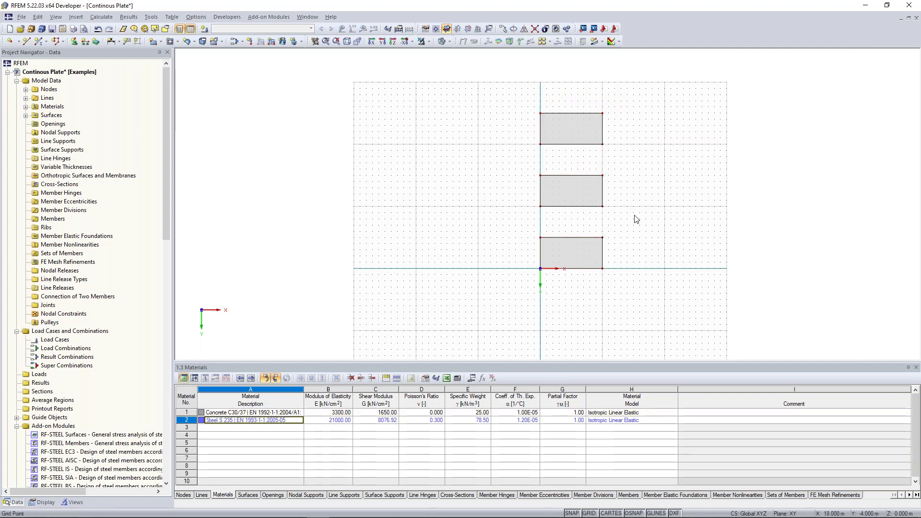
{"action": "scroll", "coordinate": [570, 154], "scroll_direction": "up", "scroll_amount": 1}
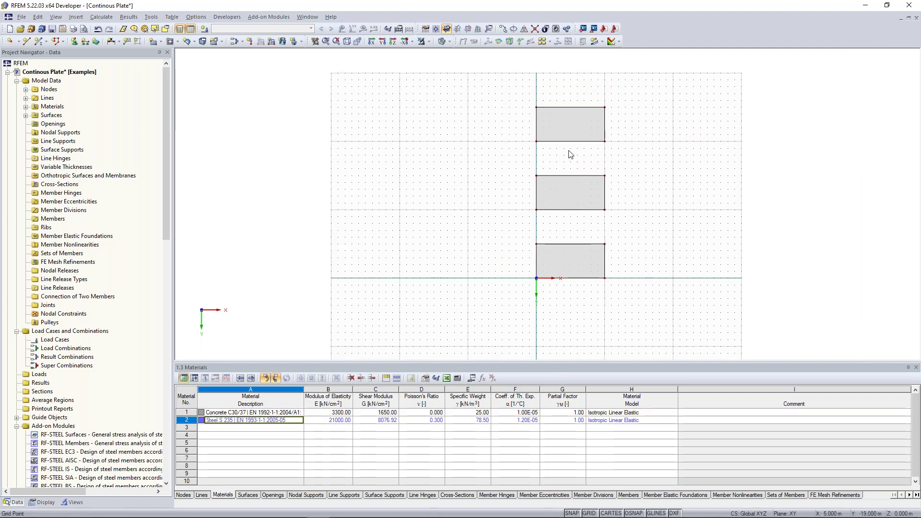
{"action": "middle_click_drag", "start_coordinate": [557, 171], "coordinate": [547, 172]}
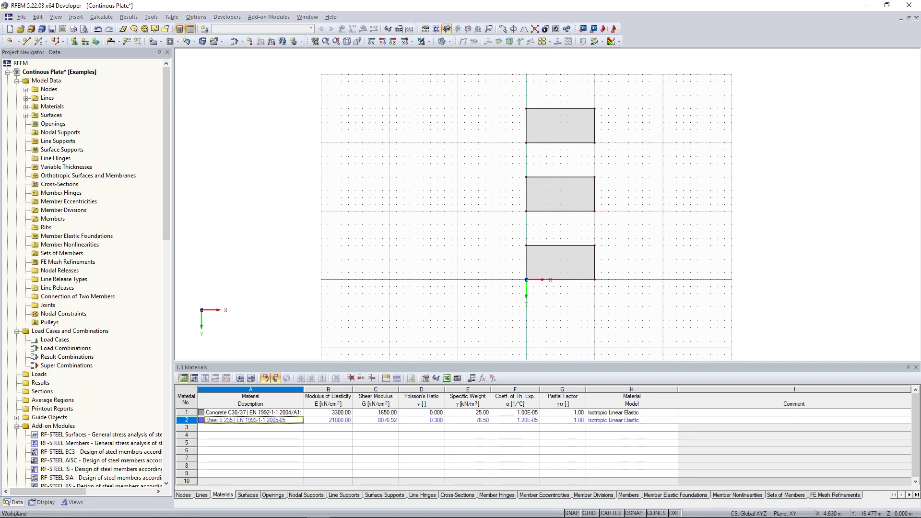
{"action": "middle_click_drag", "start_coordinate": [514, 107], "coordinate": [497, 89]}
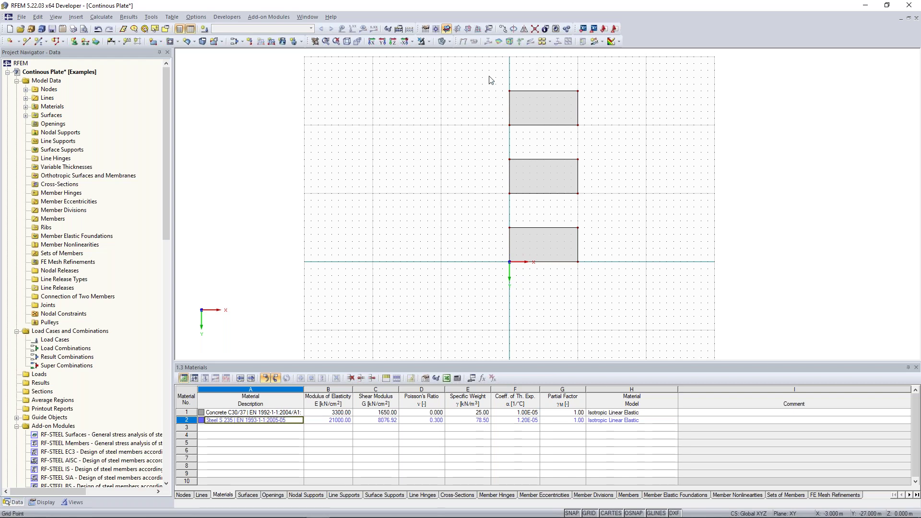
{"action": "left_click_drag", "start_coordinate": [488, 81], "coordinate": [614, 298]}
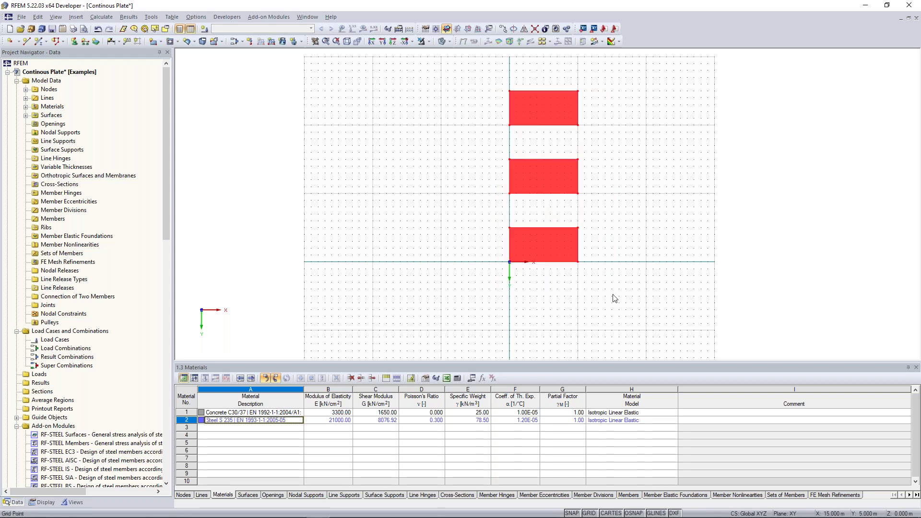
{"action": "left_click", "coordinate": [635, 231]}
Select all three surfaces, move them together 10 m in the positive Y direction, and clear the selection.
{"action": "left_click_drag", "start_coordinate": [479, 70], "coordinate": [610, 300]}
{"action": "scroll", "coordinate": [609, 166], "scroll_direction": "down", "scroll_amount": 1}
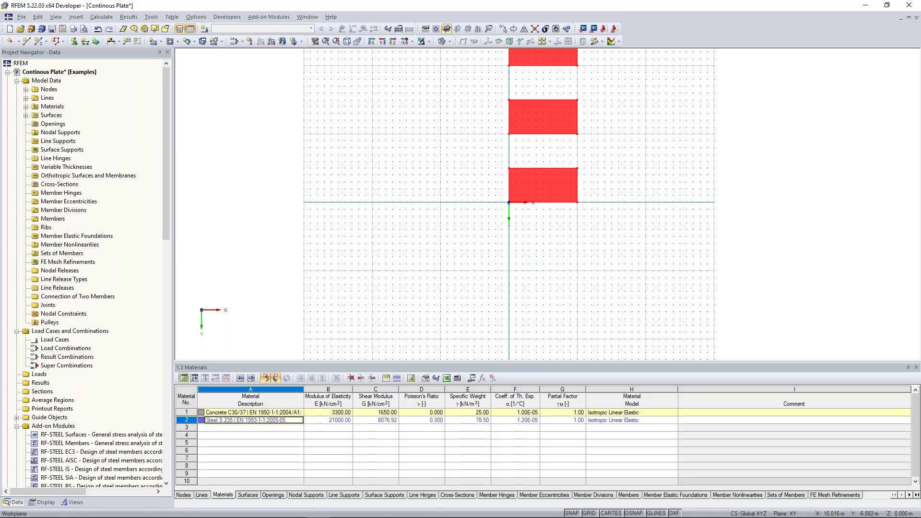
{"action": "key", "text": "ctrl+v"}
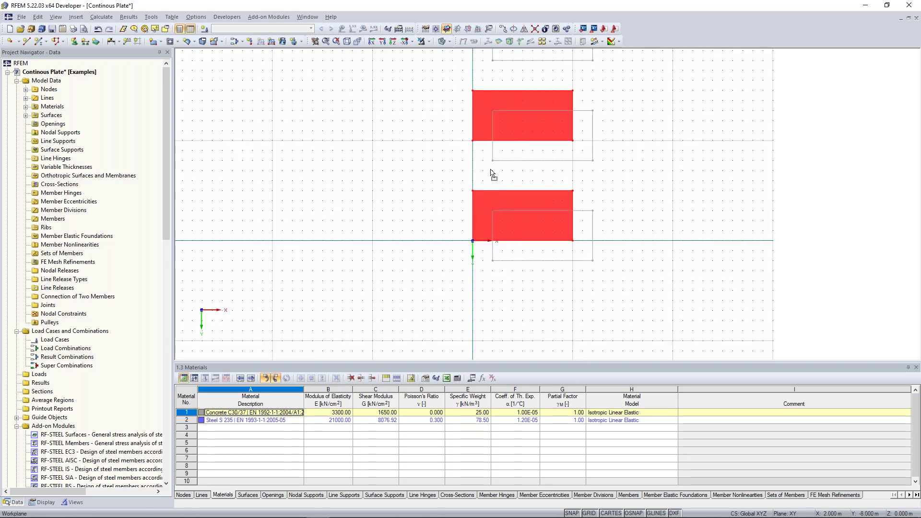
{"action": "left_click", "coordinate": [475, 243]}
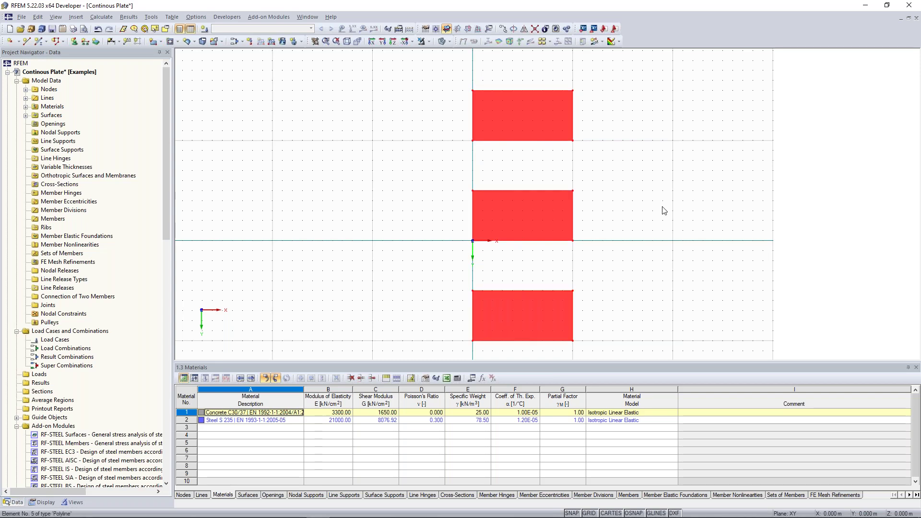
{"action": "key", "text": "Escape"}
{"action": "scroll", "coordinate": [643, 187], "scroll_direction": "down", "scroll_amount": 2}
{"action": "middle_click_drag", "start_coordinate": [640, 187], "coordinate": [591, 167]}
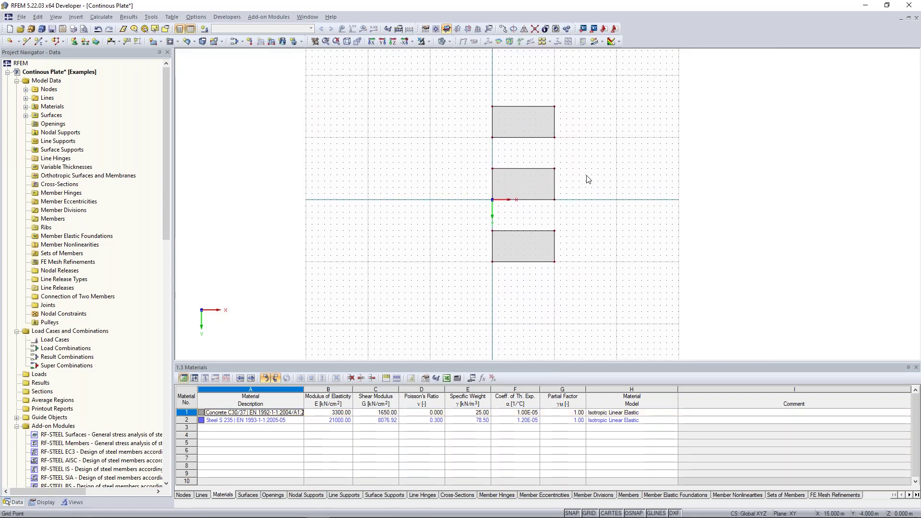
Start a new beam member and create a solid rectangular cross-section for its member start.
{"action": "middle_click_drag", "start_coordinate": [605, 124], "coordinate": [579, 148]}
{"action": "scroll", "coordinate": [533, 114], "scroll_direction": "up", "scroll_amount": 1}
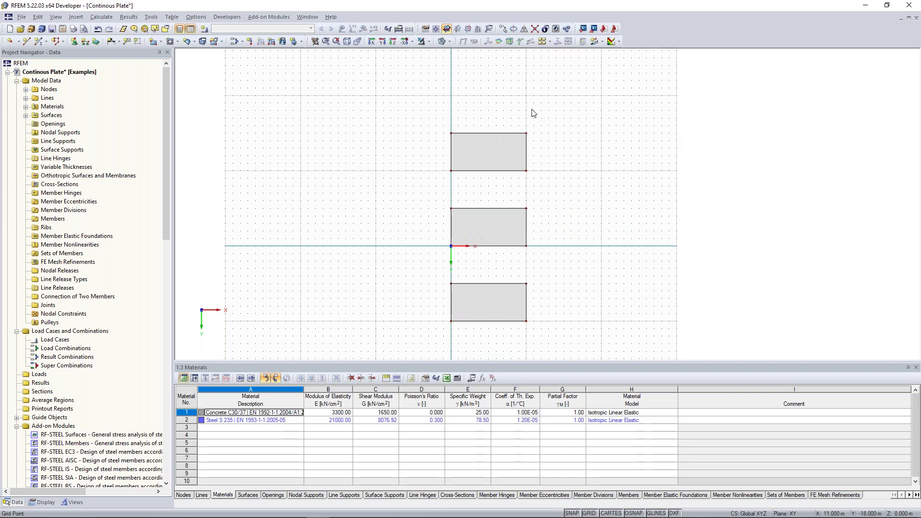
{"action": "scroll", "coordinate": [533, 113], "scroll_direction": "up", "scroll_amount": 1}
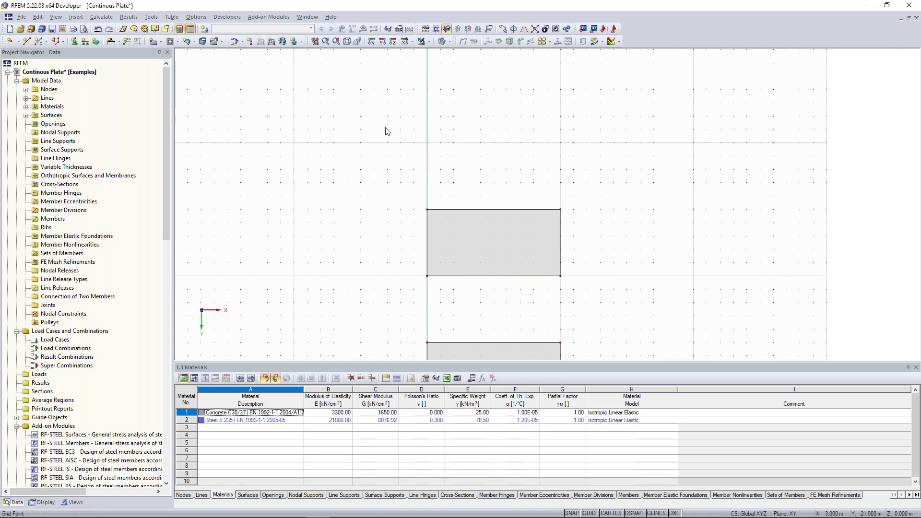
{"action": "left_click", "coordinate": [39, 41]}
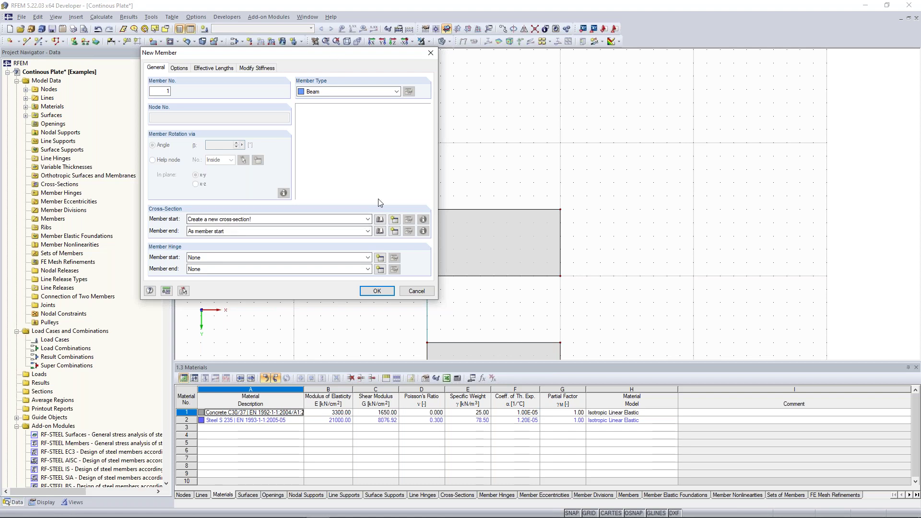
{"action": "left_click_drag", "start_coordinate": [336, 53], "coordinate": [285, 54]}
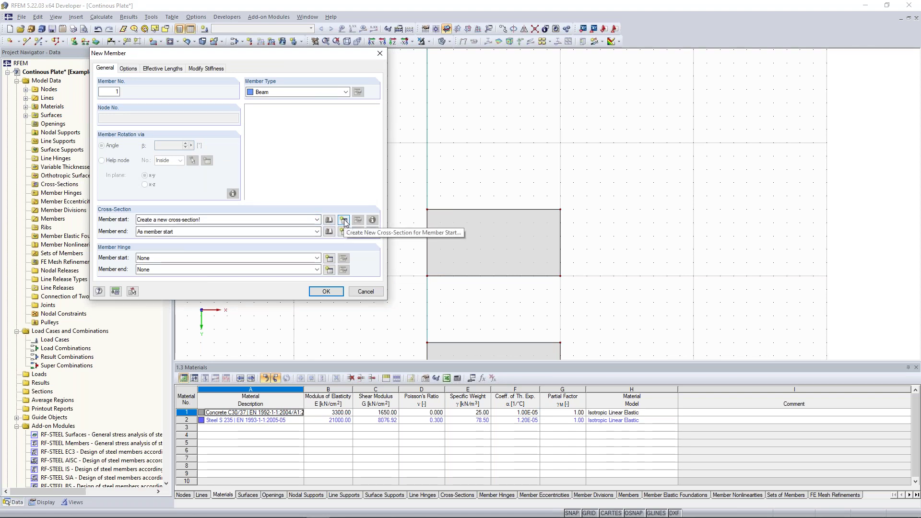
{"action": "left_click", "coordinate": [344, 221]}
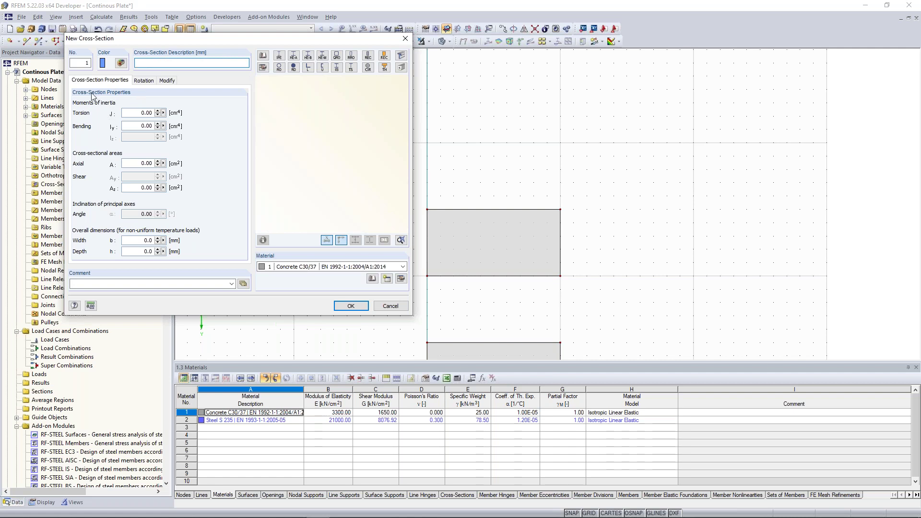
{"action": "left_click", "coordinate": [134, 113]}
{"action": "left_click", "coordinate": [140, 125]}
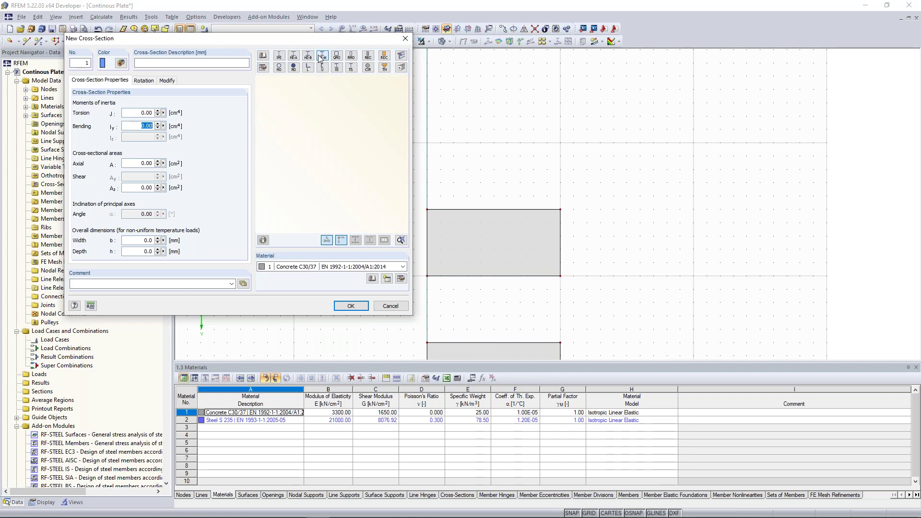
{"action": "left_click", "coordinate": [369, 58]}
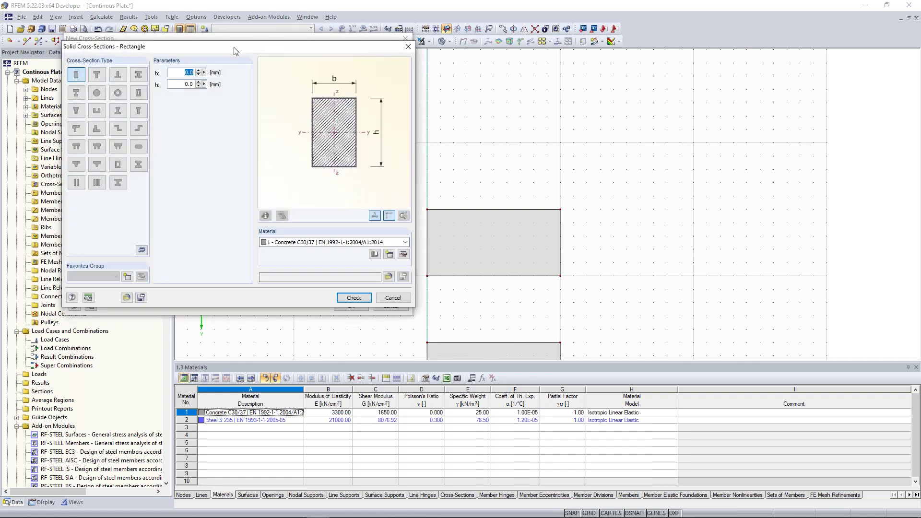
Define the rectangular cross-section with b 1000 mm and h 300 mm in Concrete C30/37 and assign it to the member start.
{"action": "left_click_drag", "start_coordinate": [237, 47], "coordinate": [618, 51]}
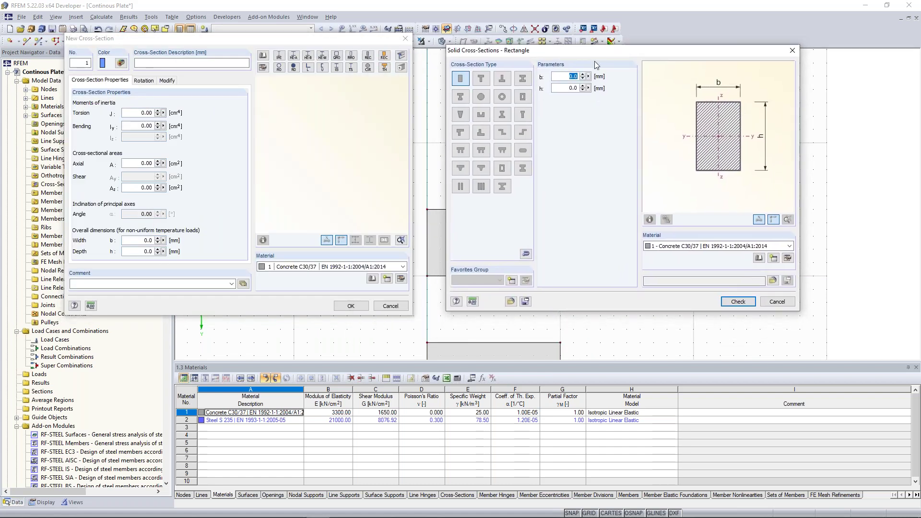
{"action": "left_click", "coordinate": [566, 77]}
{"action": "key", "text": "ctrl+a"}
{"action": "type", "text": "1000"}
{"action": "double_click", "coordinate": [581, 86]}
{"action": "type", "text": "300"}
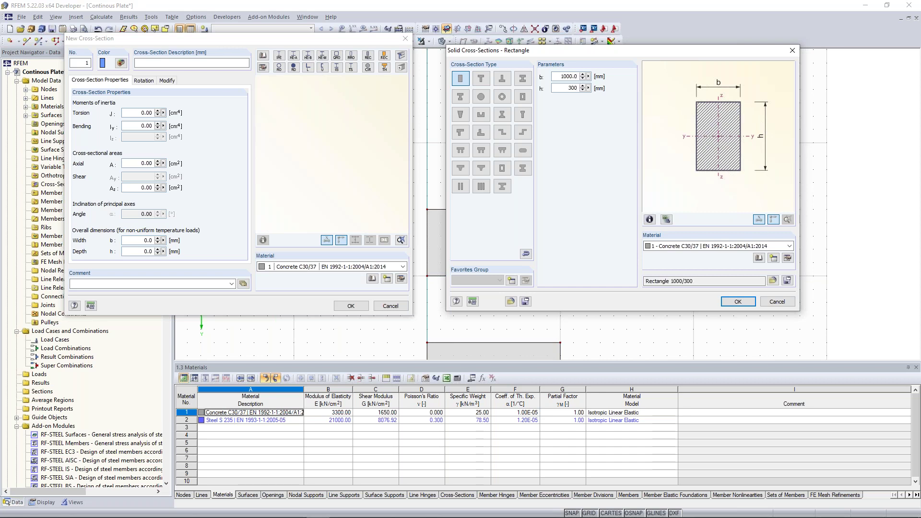
{"action": "left_click", "coordinate": [688, 246]}
{"action": "left_click", "coordinate": [688, 252]}
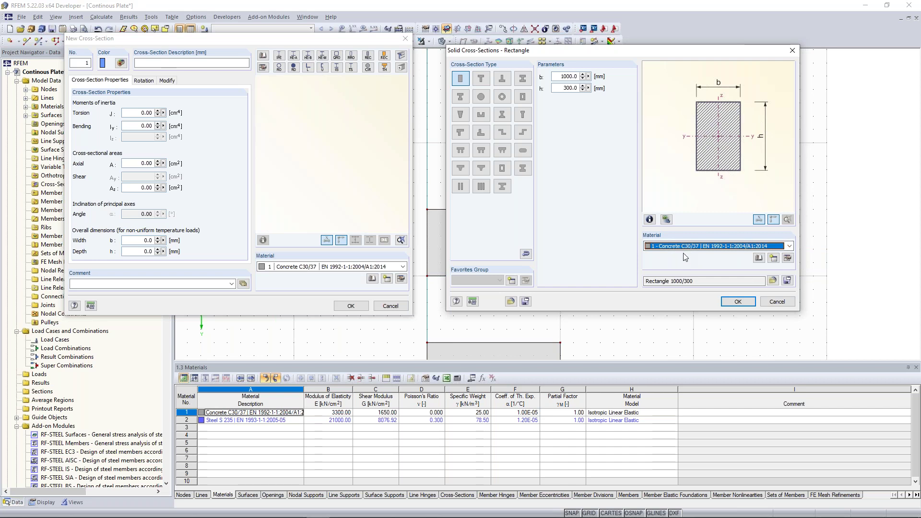
{"action": "left_click", "coordinate": [738, 302]}
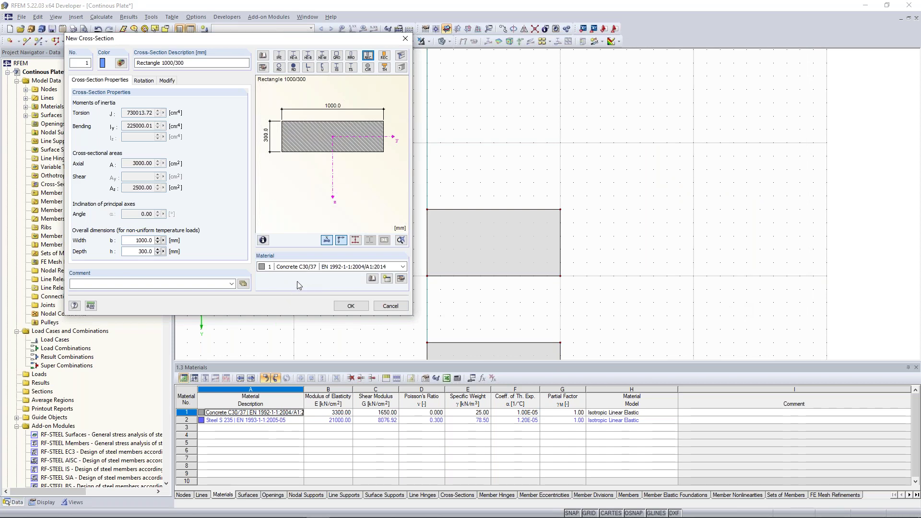
{"action": "left_click", "coordinate": [351, 306]}
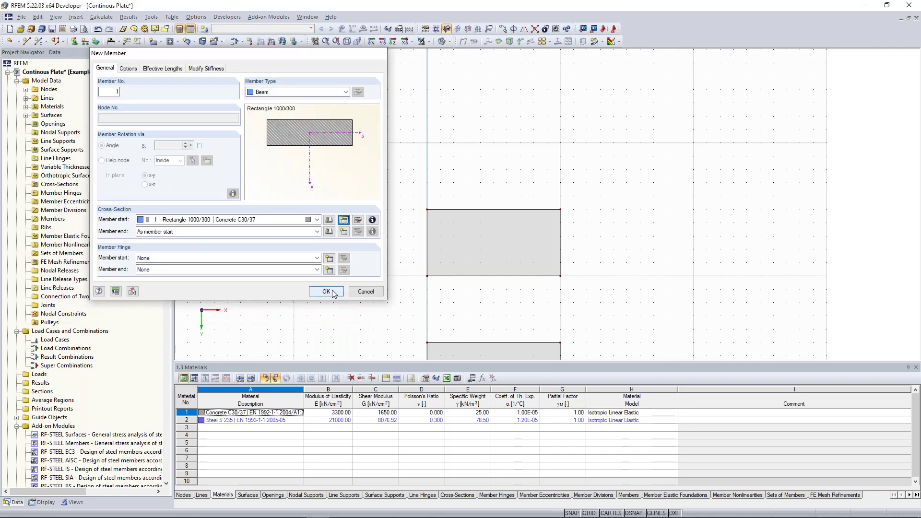
Draw the beam member from X 0, Y -20 m to X 10, Y -20 m and end the command.
{"action": "left_click", "coordinate": [334, 293]}
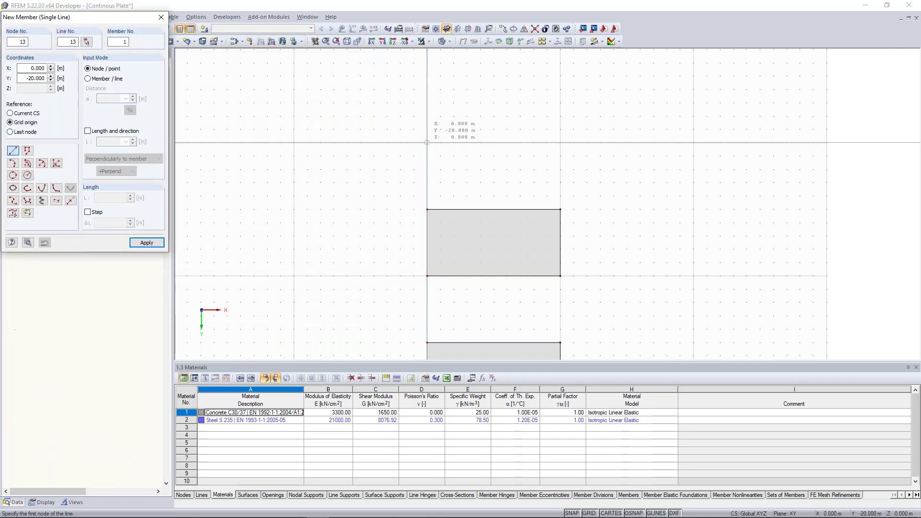
{"action": "left_click", "coordinate": [425, 136]}
{"action": "scroll", "coordinate": [434, 124], "scroll_direction": "up", "scroll_amount": 3}
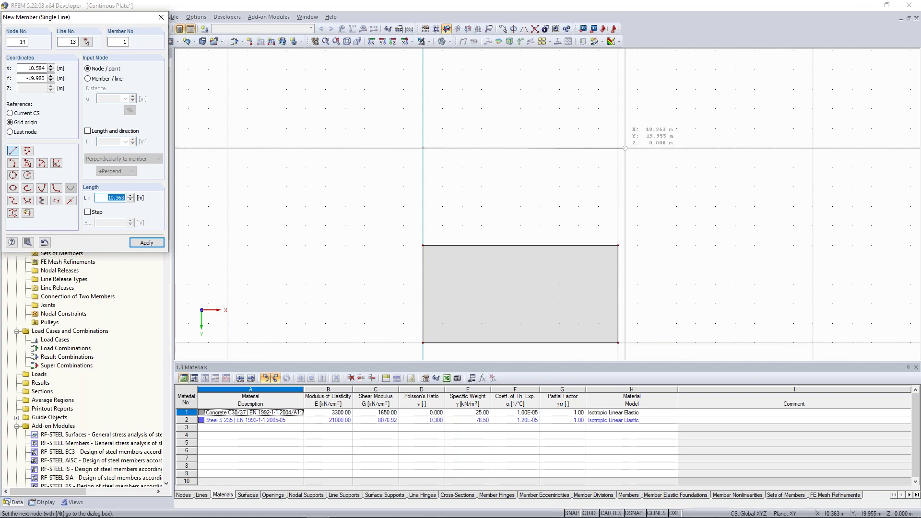
{"action": "left_click", "coordinate": [624, 149]}
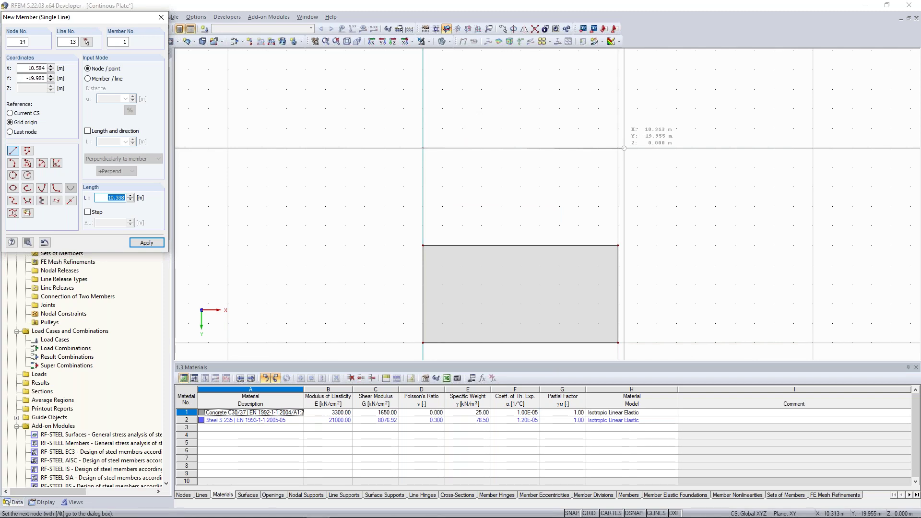
{"action": "key", "text": "Escape"}
{"action": "scroll", "coordinate": [625, 149], "scroll_direction": "down", "scroll_amount": 2}
{"action": "scroll", "coordinate": [632, 238], "scroll_direction": "down", "scroll_amount": 1}
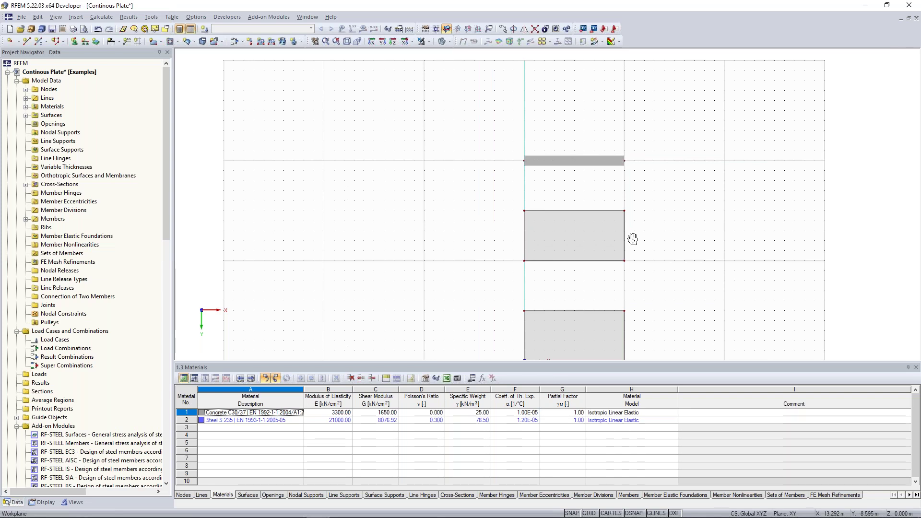
Examine the beam and the three surfaces in a 3D view, checking the member's section and length.
{"action": "middle_click_drag", "start_coordinate": [632, 239], "coordinate": [605, 194]}
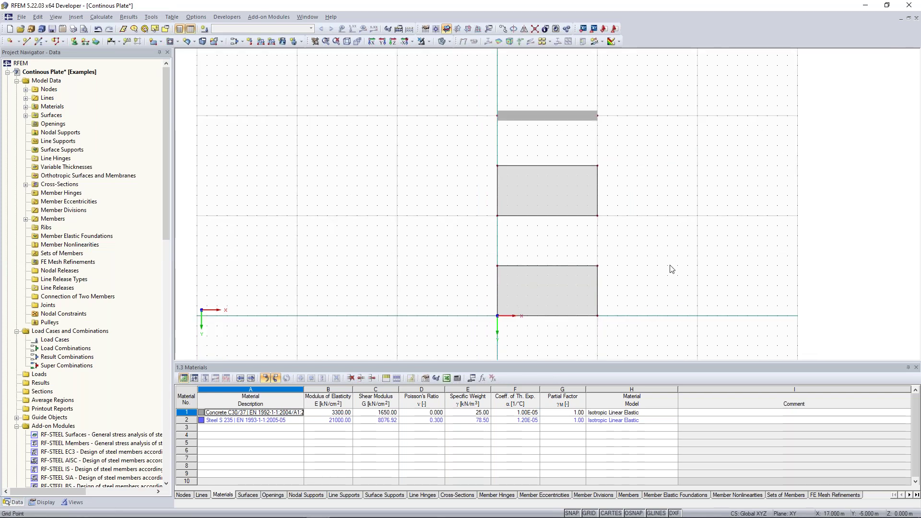
{"action": "middle_click_drag", "start_coordinate": [665, 277], "coordinate": [574, 82], "text": "ctrl"}
{"action": "middle_click_drag", "start_coordinate": [499, 193], "coordinate": [530, 133]}
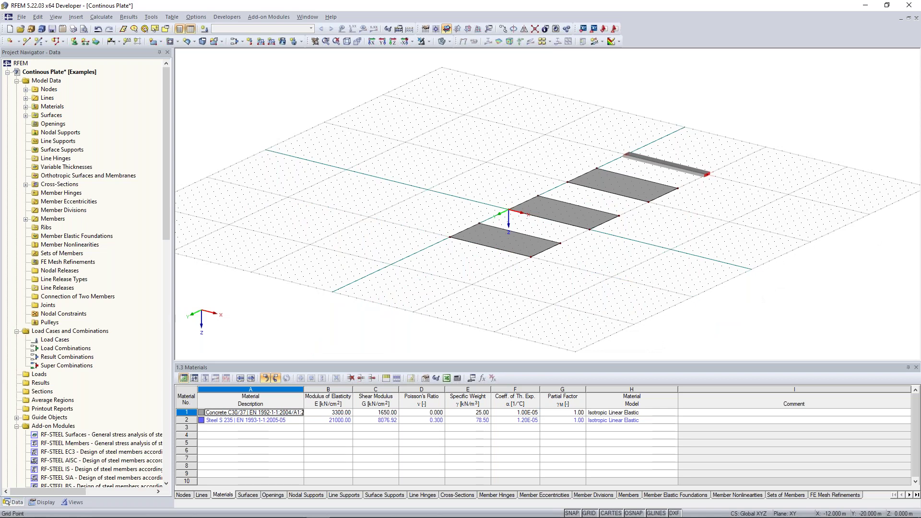
{"action": "scroll", "coordinate": [486, 130], "scroll_direction": "up", "scroll_amount": 2}
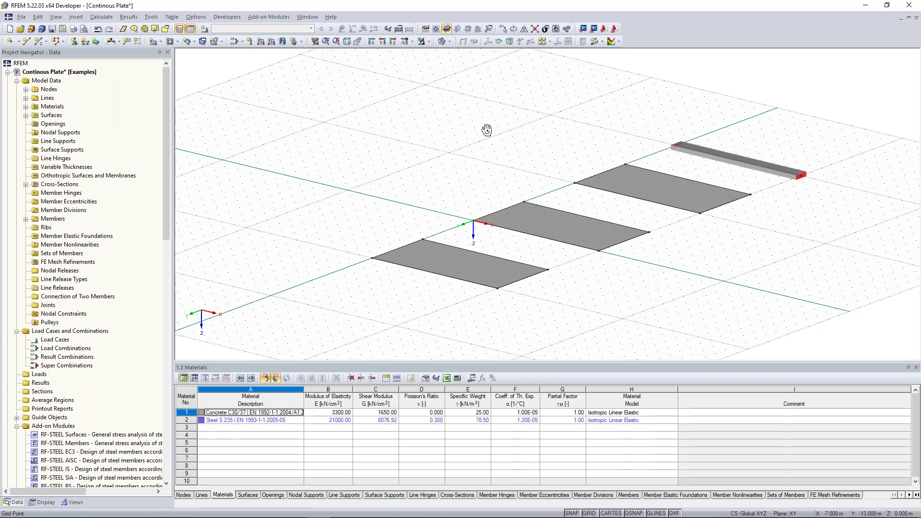
{"action": "middle_click_drag", "start_coordinate": [486, 130], "coordinate": [492, 129], "text": "ctrl"}
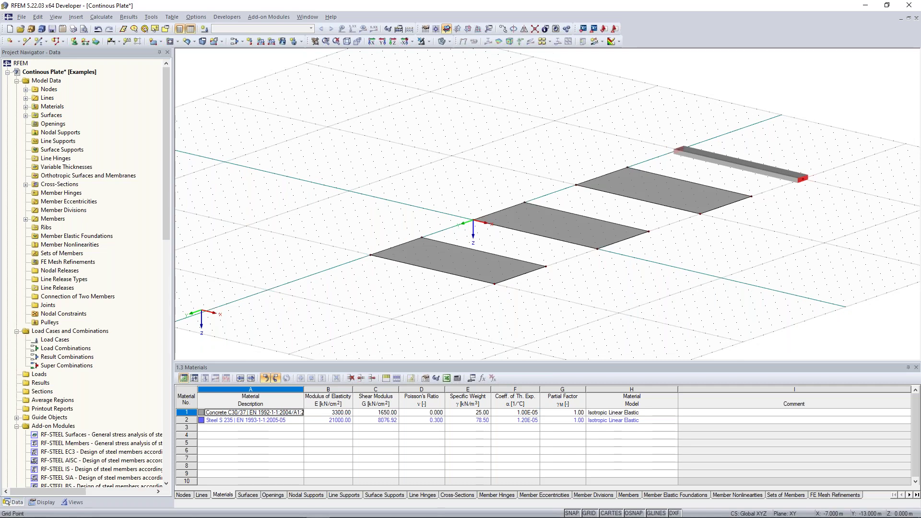
{"action": "middle_click_drag", "start_coordinate": [678, 184], "coordinate": [686, 182], "text": "ctrl"}
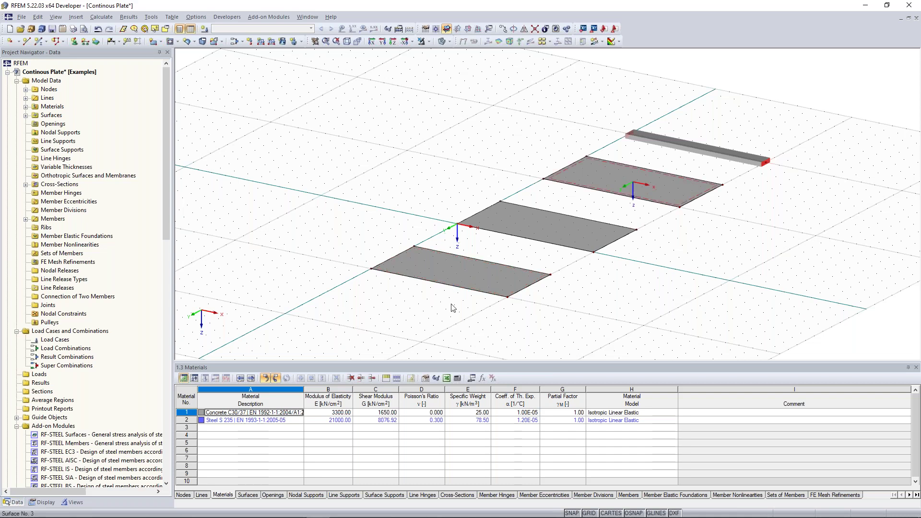
{"action": "middle_click_drag", "start_coordinate": [686, 182], "coordinate": [681, 202], "text": "ctrl"}
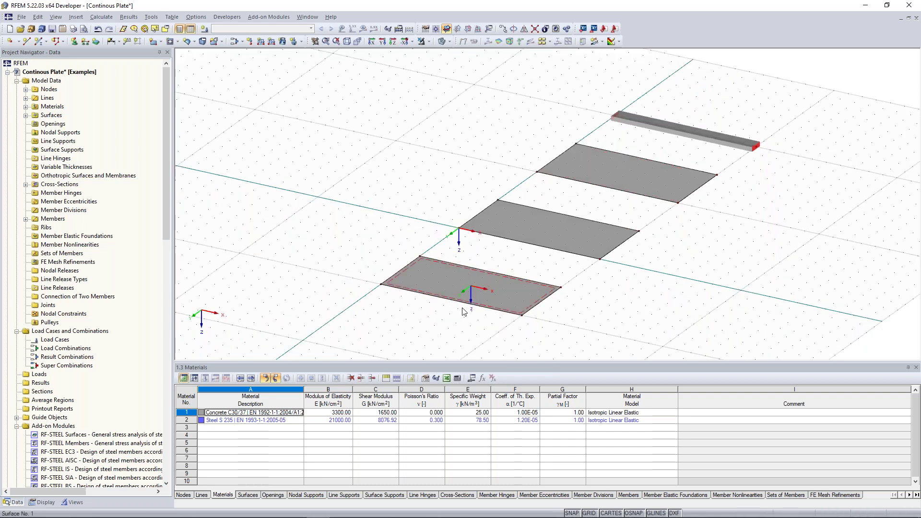
{"action": "left_click", "coordinate": [678, 137]}
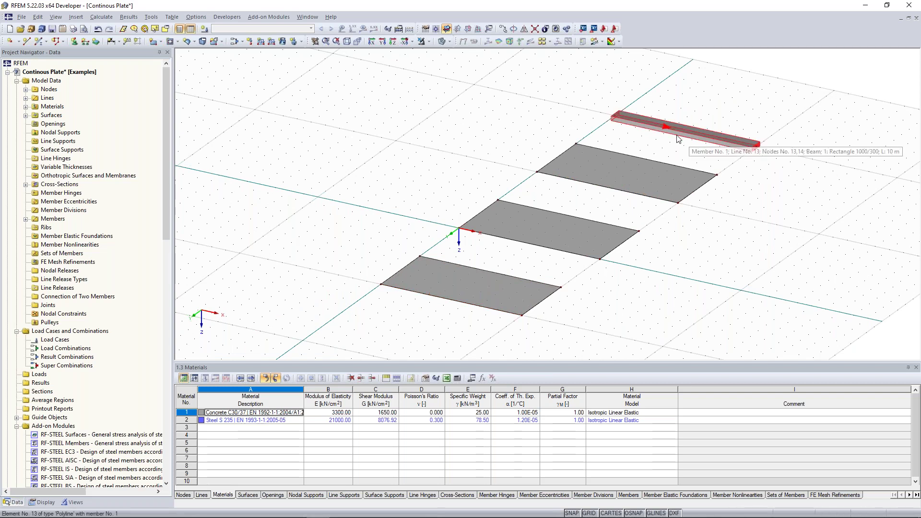
{"action": "left_click", "coordinate": [515, 179]}
Divide the front edge of the surface at Y 10 m by distance at its midpoint, 5 m along, using a 0.500 m step.
{"action": "middle_click_drag", "start_coordinate": [515, 180], "coordinate": [482, 271], "text": "ctrl"}
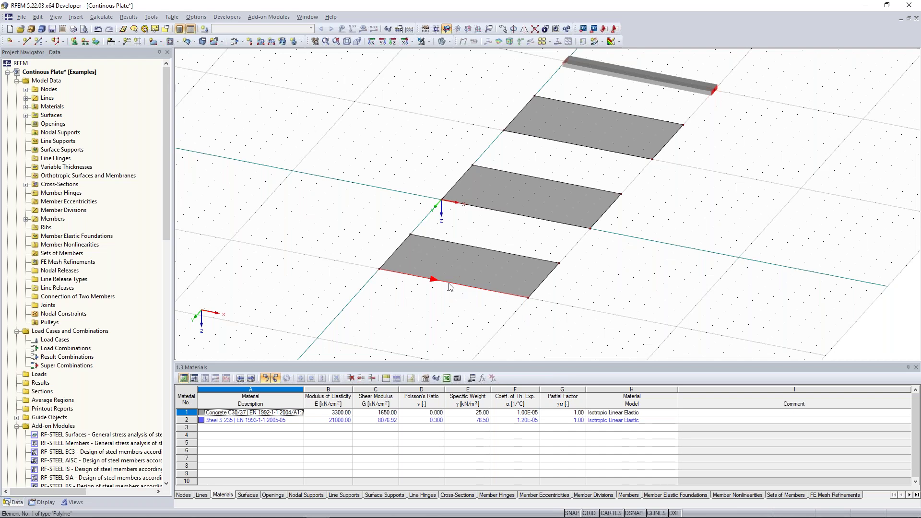
{"action": "right_click", "coordinate": [450, 287]}
{"action": "mouse_move", "coordinate": [528, 77]}
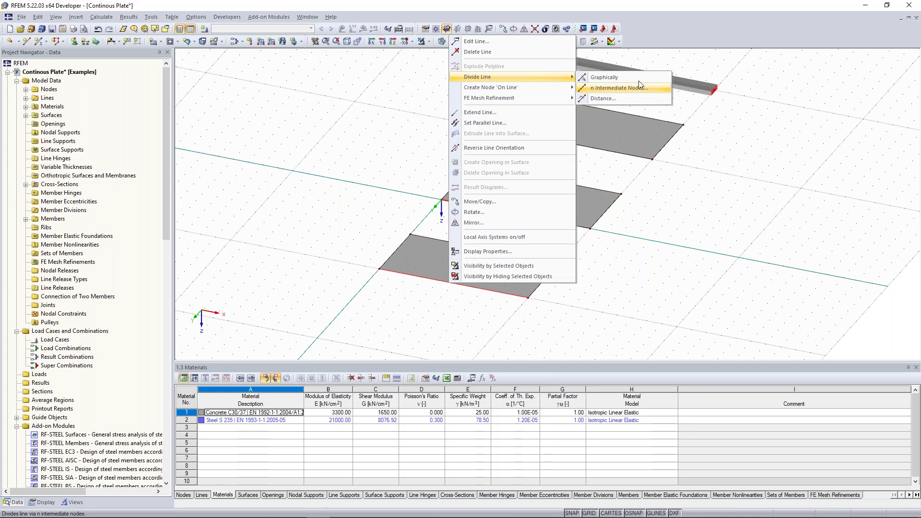
{"action": "left_click", "coordinate": [602, 99]}
{"action": "left_click", "coordinate": [119, 41]}
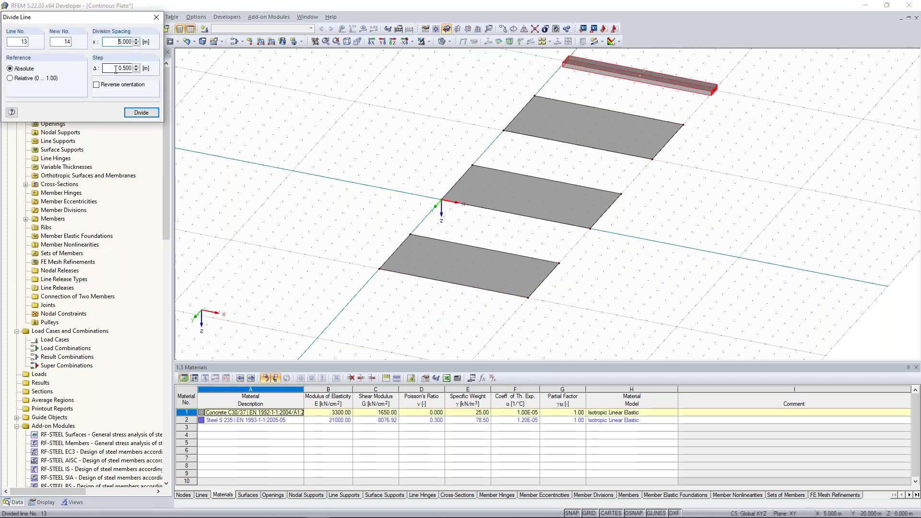
{"action": "double_click", "coordinate": [116, 68]}
{"action": "left_click", "coordinate": [114, 68]}
{"action": "left_click_drag", "start_coordinate": [114, 68], "coordinate": [133, 69]}
{"action": "left_click", "coordinate": [115, 70]}
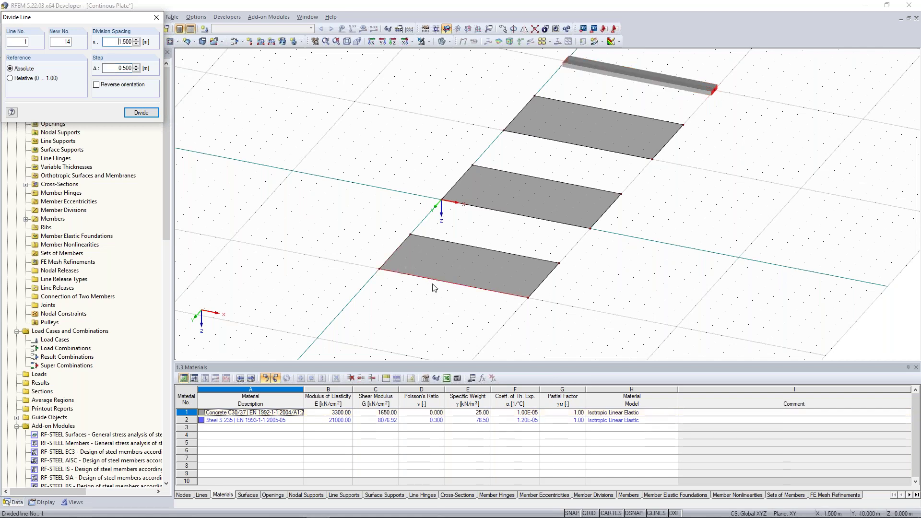
{"action": "scroll", "coordinate": [434, 288], "scroll_direction": "up", "scroll_amount": 2}
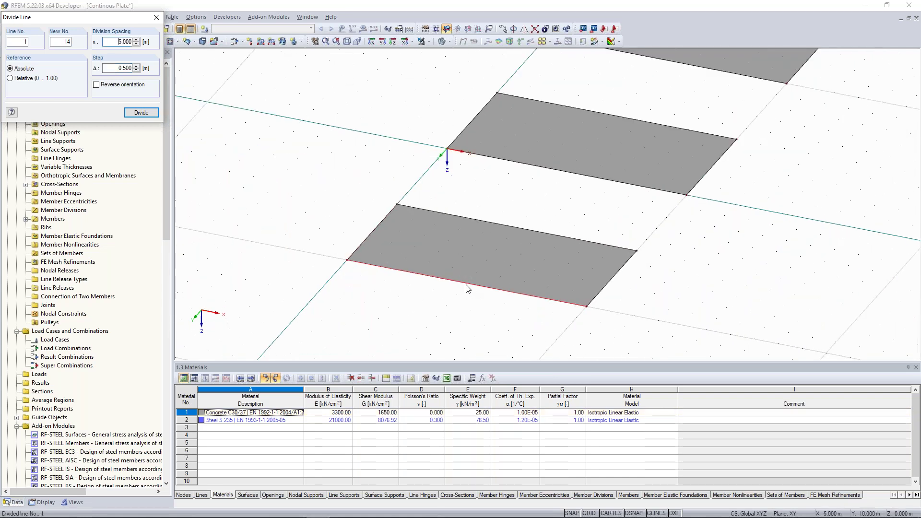
{"action": "scroll", "coordinate": [467, 288], "scroll_direction": "up", "scroll_amount": 3}
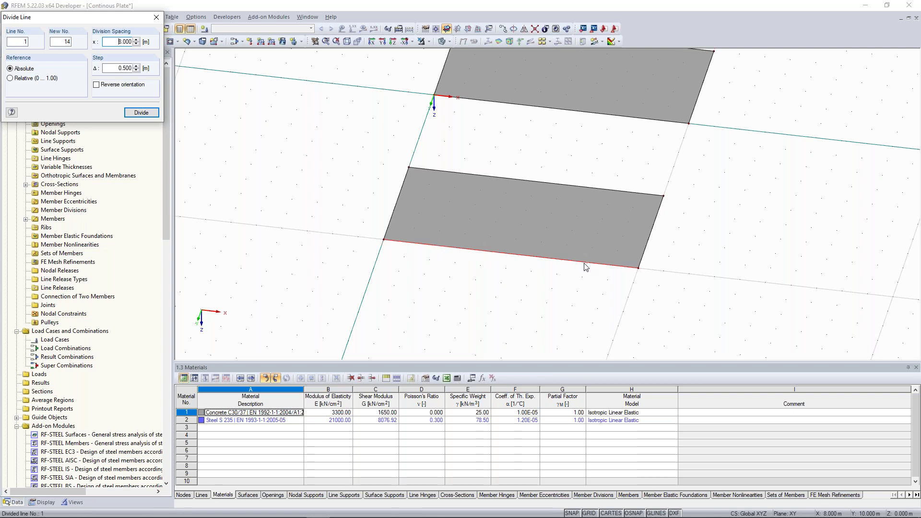
{"action": "left_click", "coordinate": [508, 259]}
{"action": "middle_click_drag", "start_coordinate": [525, 169], "coordinate": [511, 189]}
{"action": "left_click", "coordinate": [515, 126]}
{"action": "middle_click_drag", "start_coordinate": [580, 176], "coordinate": [460, 254]}
{"action": "middle_click_drag", "start_coordinate": [313, 240], "coordinate": [393, 154]}
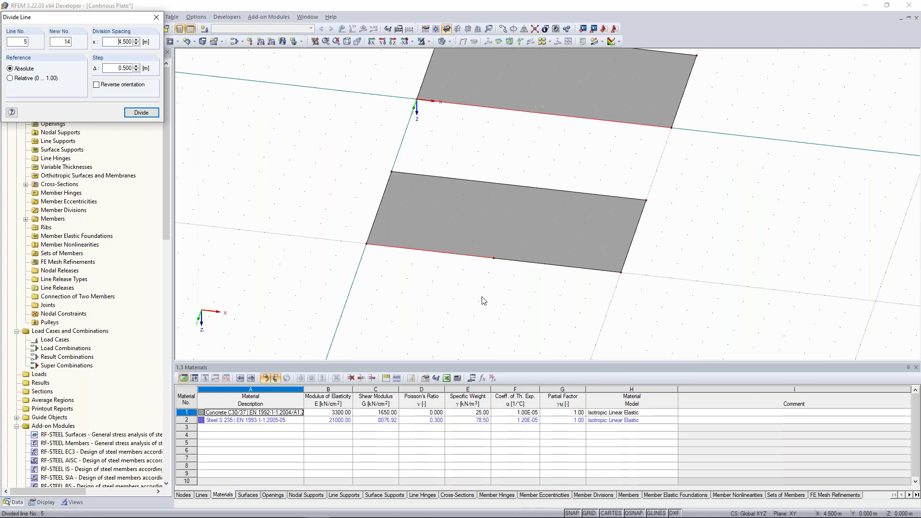
{"action": "key", "text": "Return"}
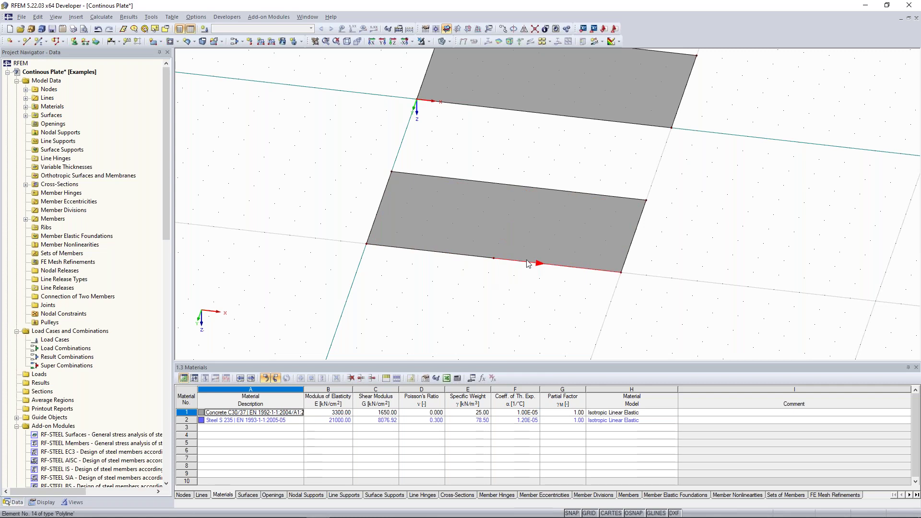
Draw a line from the front edge's midpoint node across the surface to the opposite edge.
{"action": "middle_click_drag", "start_coordinate": [351, 165], "coordinate": [328, 164]}
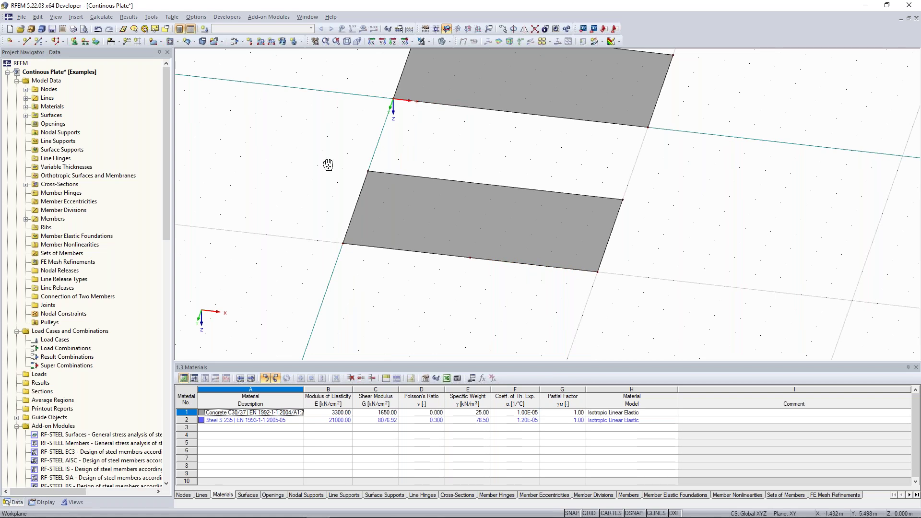
{"action": "middle_click_drag", "start_coordinate": [328, 164], "coordinate": [328, 151]}
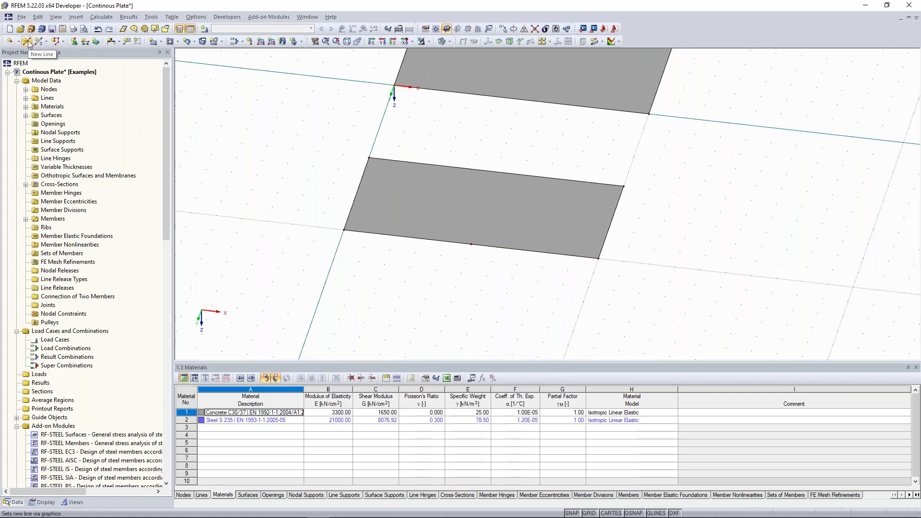
{"action": "left_click", "coordinate": [27, 42]}
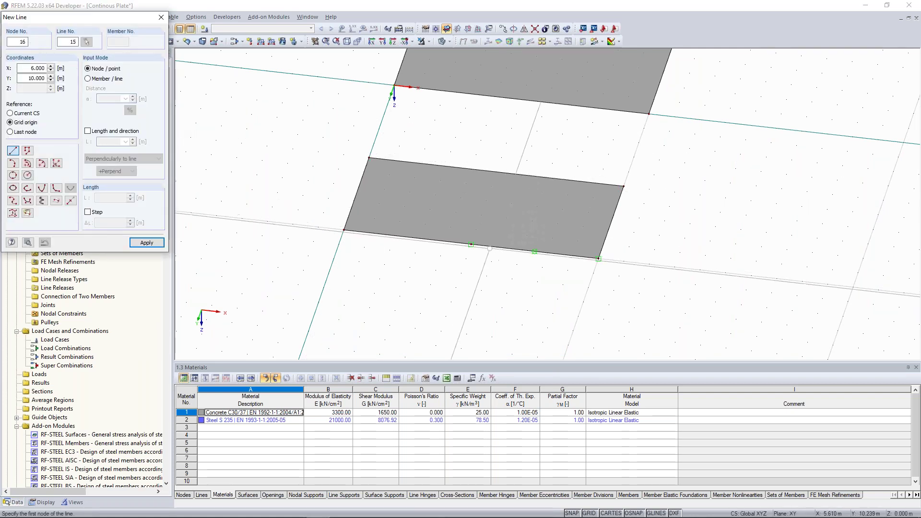
{"action": "left_click", "coordinate": [471, 245]}
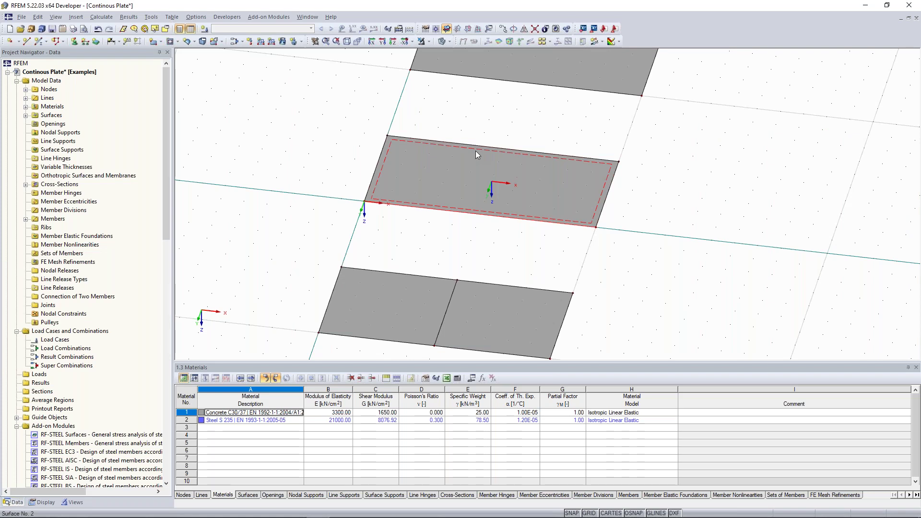
Divide the front edge of the middle surface at the origin by distance, placing the new intermediate node 5 m from the line start.
{"action": "right_click_drag", "start_coordinate": [481, 215], "coordinate": [476, 239]}
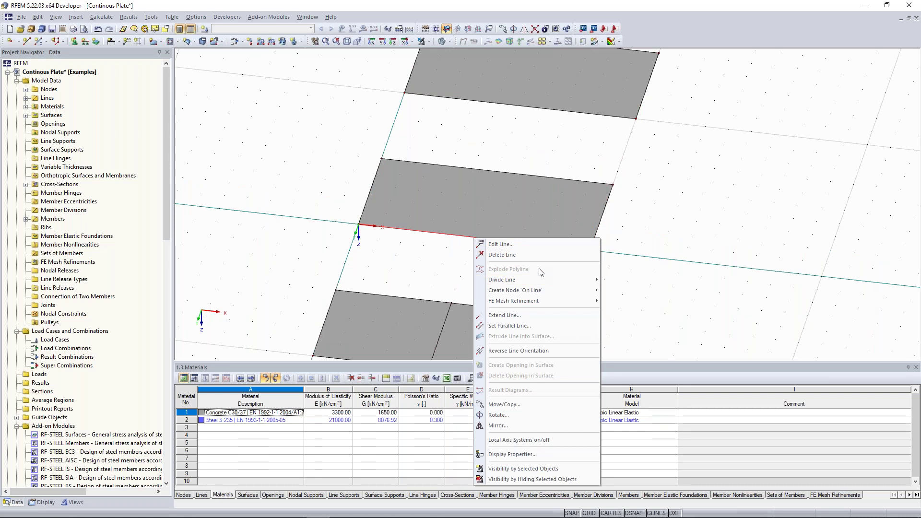
{"action": "mouse_move", "coordinate": [543, 282]}
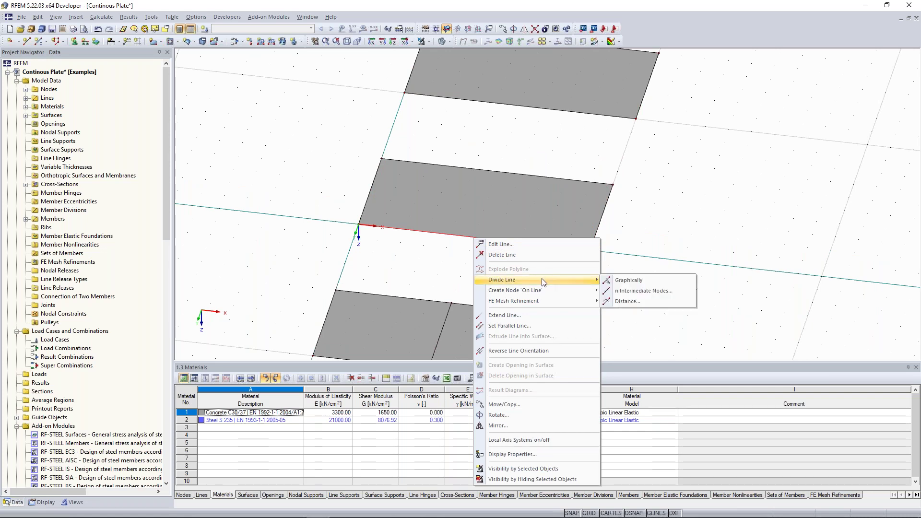
{"action": "left_click", "coordinate": [628, 301]}
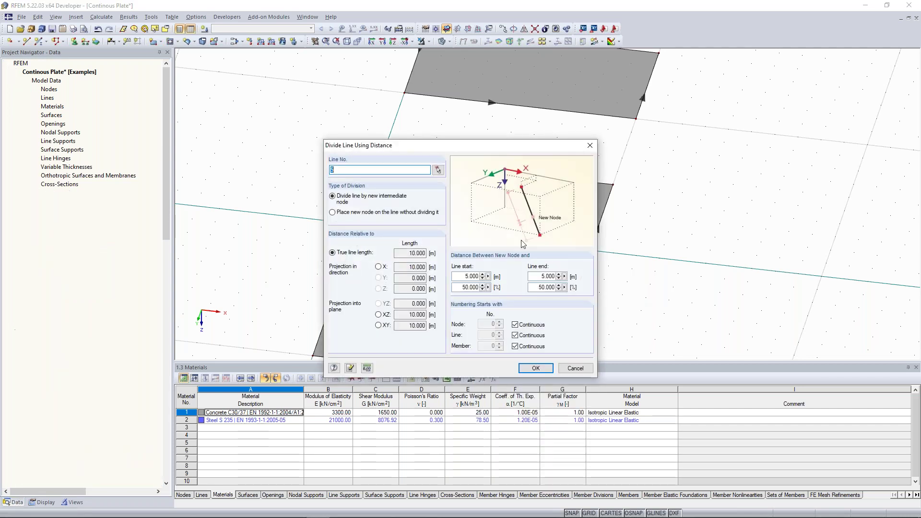
{"action": "left_click_drag", "start_coordinate": [439, 149], "coordinate": [764, 106]}
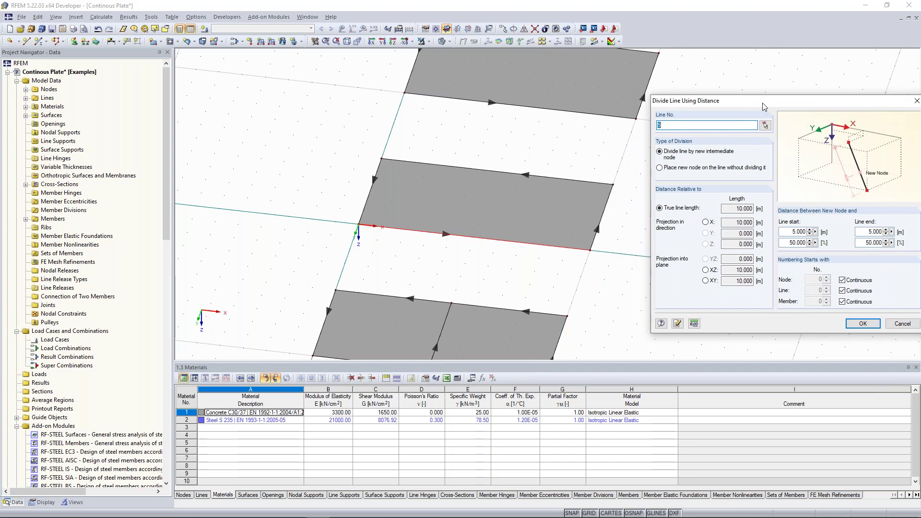
{"action": "left_click_drag", "start_coordinate": [764, 107], "coordinate": [764, 106]}
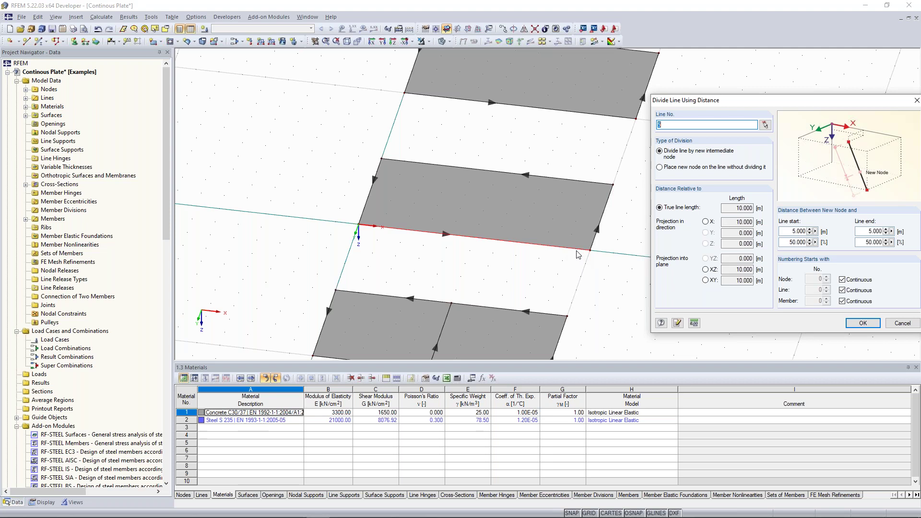
{"action": "left_click_drag", "start_coordinate": [743, 105], "coordinate": [710, 101]}
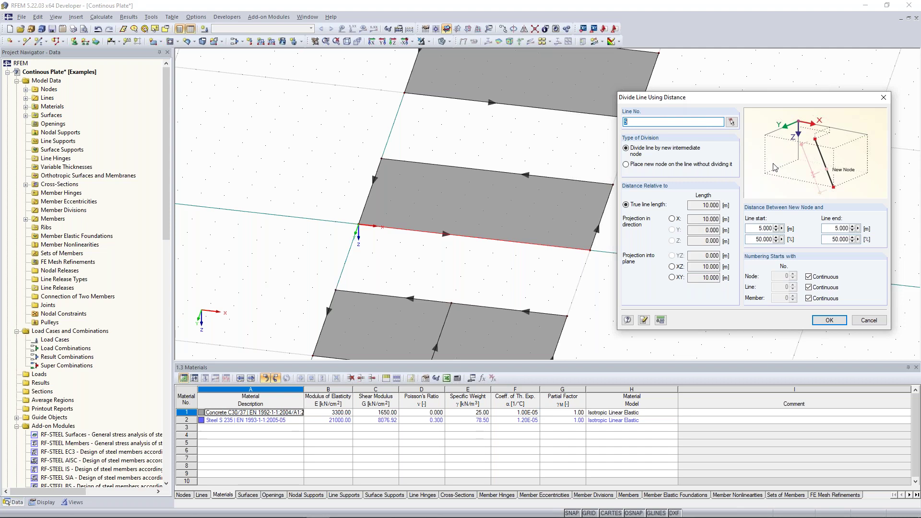
{"action": "double_click", "coordinate": [760, 228]}
{"action": "left_click", "coordinate": [755, 230]}
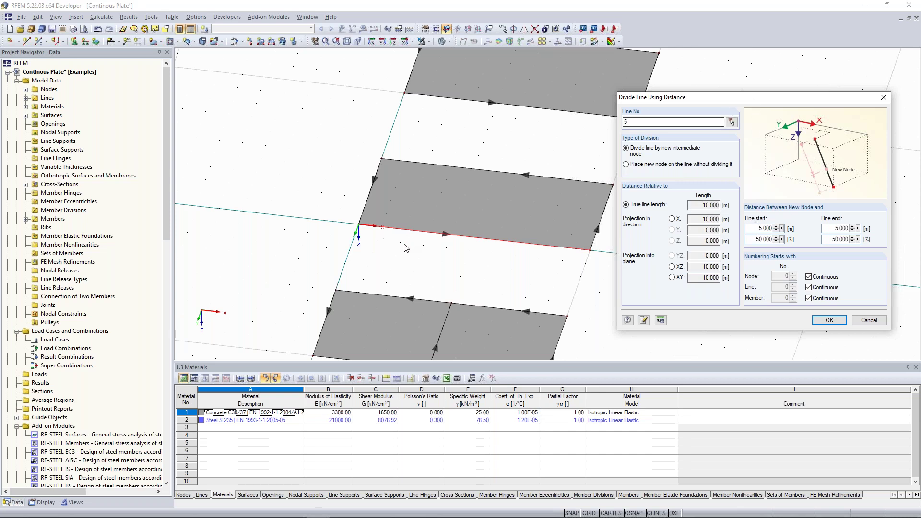
{"action": "double_click", "coordinate": [765, 228]}
{"action": "type", "text": "6"}
{"action": "double_click", "coordinate": [767, 229]}
{"action": "type", "text": "5"}
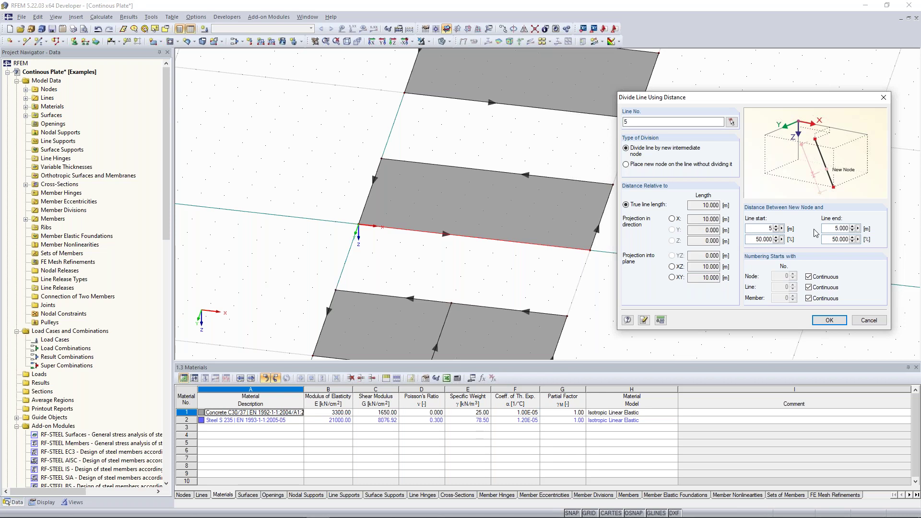
{"action": "left_click", "coordinate": [835, 325]}
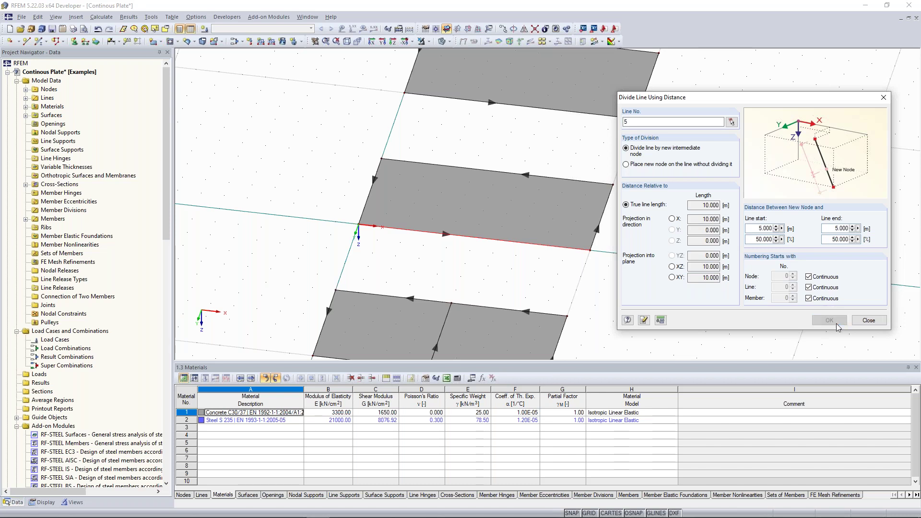
Copy the dividing line of the surface at Y 10 m onto the midpoint node of the middle surface's front edge.
{"action": "scroll", "coordinate": [676, 173], "scroll_direction": "down", "scroll_amount": 3}
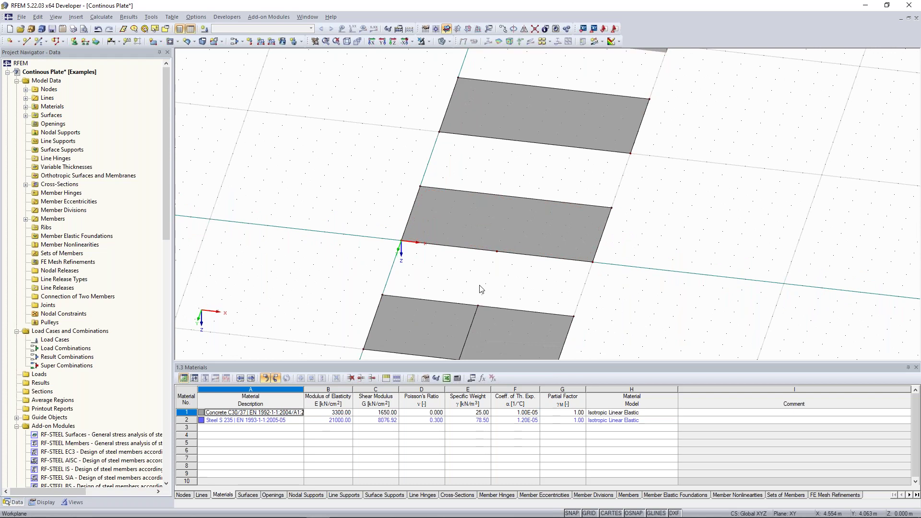
{"action": "middle_click_drag", "start_coordinate": [479, 290], "coordinate": [458, 253]}
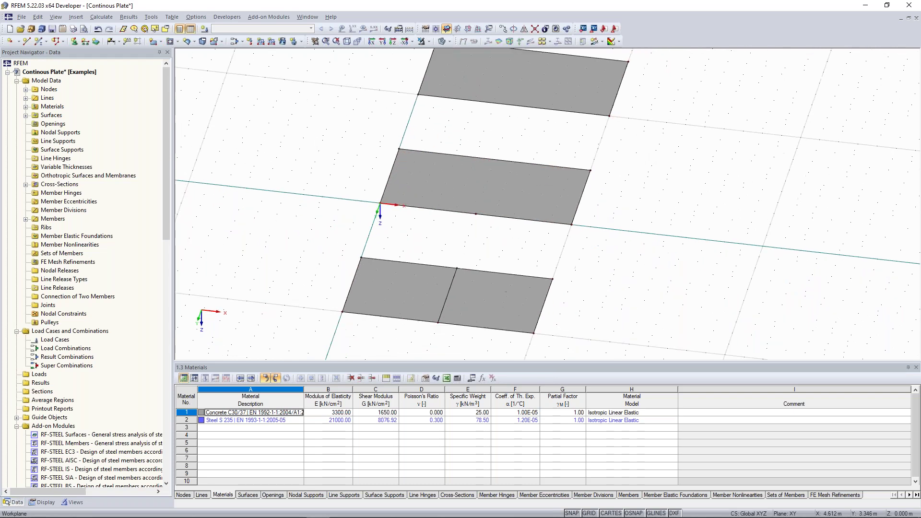
{"action": "right_click", "coordinate": [452, 283]}
{"action": "left_click", "coordinate": [428, 273]}
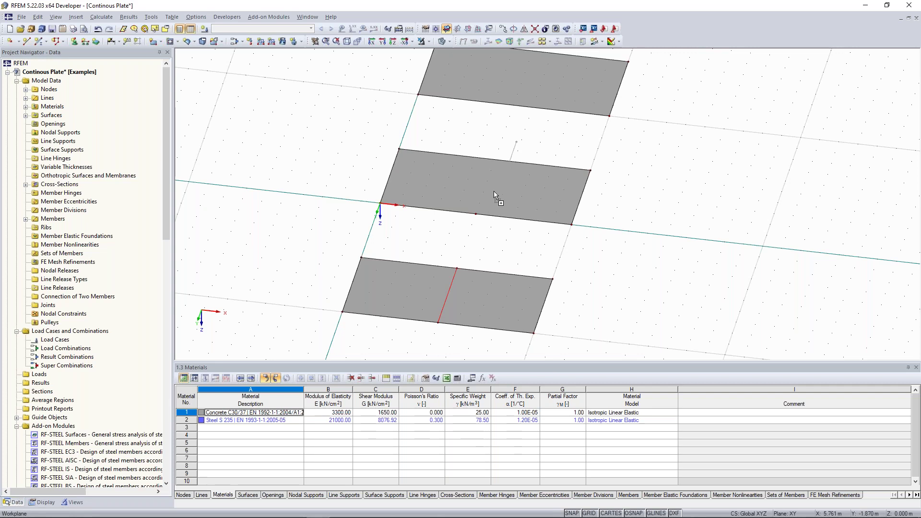
{"action": "left_click", "coordinate": [475, 214]}
Copy the middle surface's dividing line onto the midpoint of the front edge of the surface at Y -10 m.
{"action": "middle_click_drag", "start_coordinate": [506, 150], "coordinate": [459, 211]}
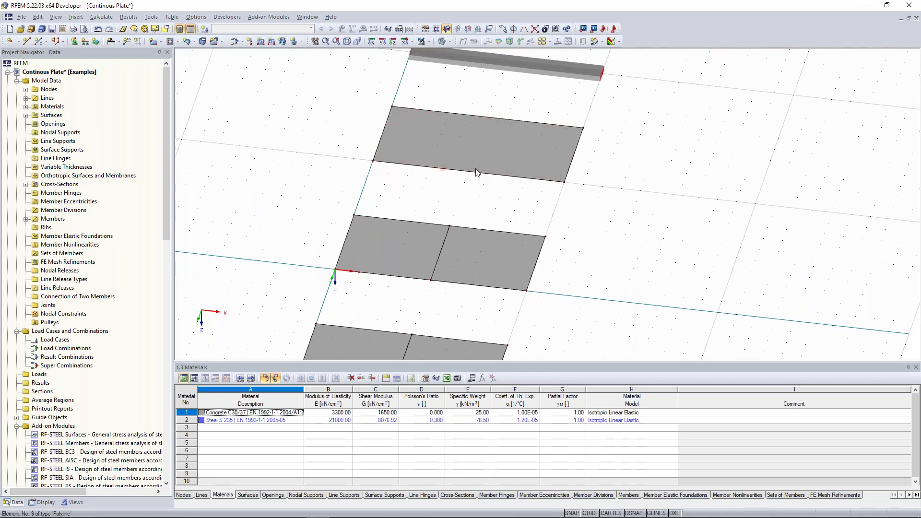
{"action": "left_click", "coordinate": [444, 244]}
{"action": "left_click_drag", "start_coordinate": [439, 246], "coordinate": [469, 173], "text": "ctrl"}
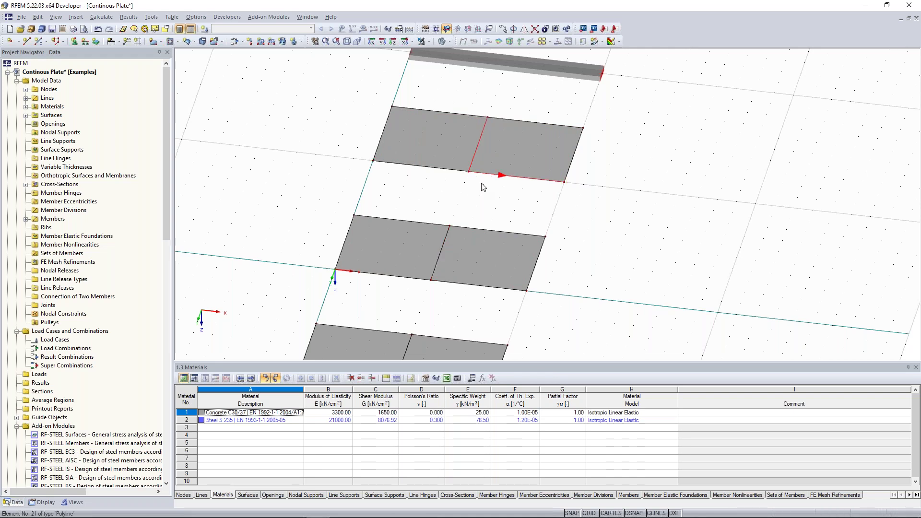
Try placing a copy of the dividing line from the surface at Y -10 m in the empty grid area beside the surfaces.
{"action": "scroll", "coordinate": [494, 93], "scroll_direction": "down", "scroll_amount": 3}
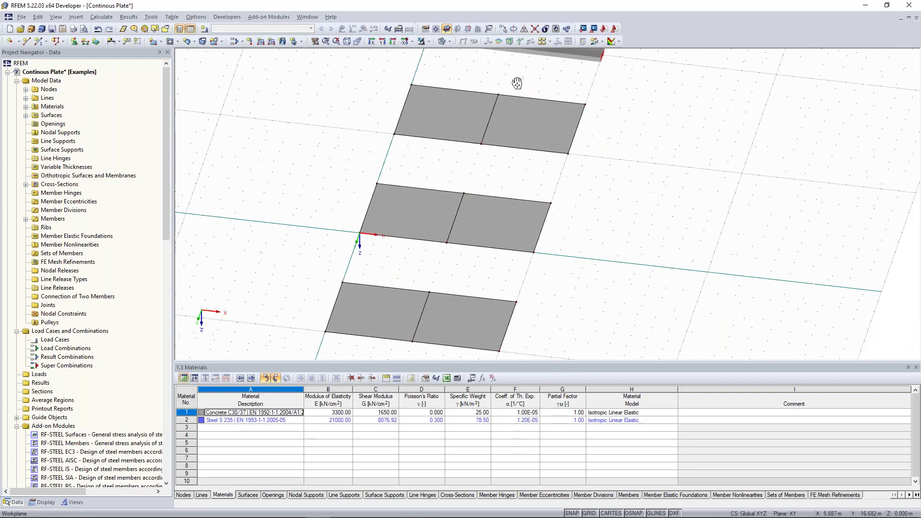
{"action": "middle_click_drag", "start_coordinate": [499, 113], "coordinate": [482, 173]}
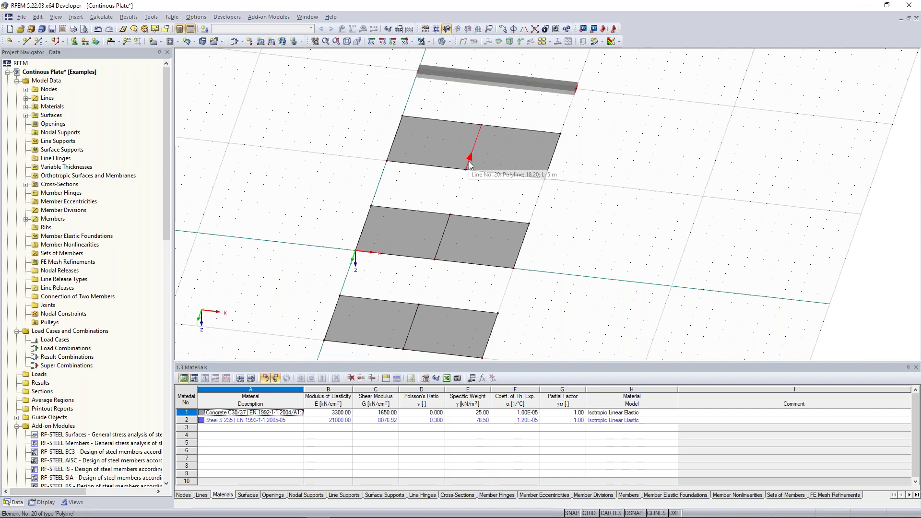
{"action": "left_click_drag", "start_coordinate": [469, 164], "coordinate": [683, 174]}
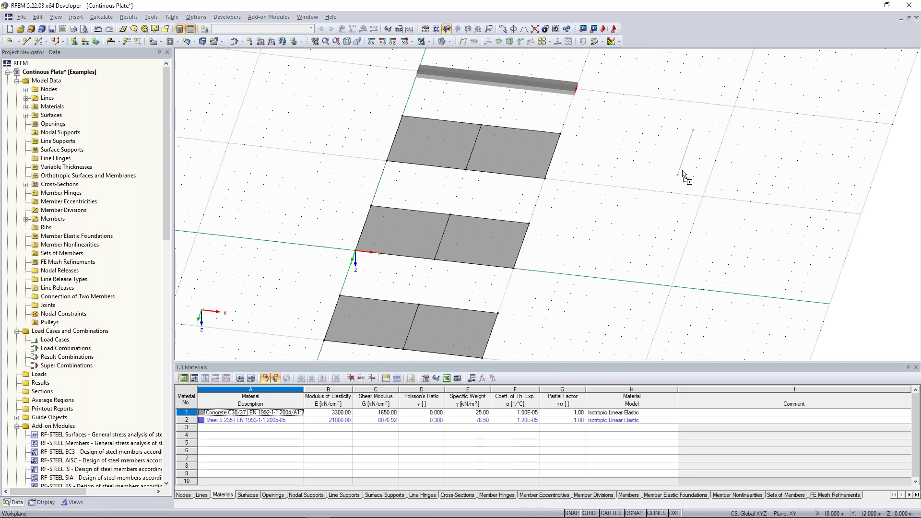
{"action": "left_click_drag", "start_coordinate": [682, 170], "coordinate": [658, 193]}
{"action": "left_click_drag", "start_coordinate": [658, 193], "coordinate": [658, 193]}
{"action": "left_click_drag", "start_coordinate": [637, 123], "coordinate": [703, 209]}
Divide the beam member at Y -20 m into two members using 1 intermediate node.
{"action": "scroll", "coordinate": [606, 185], "scroll_direction": "up", "scroll_amount": 3, "text": "shift"}
{"action": "scroll", "coordinate": [511, 171], "scroll_direction": "up", "scroll_amount": 4}
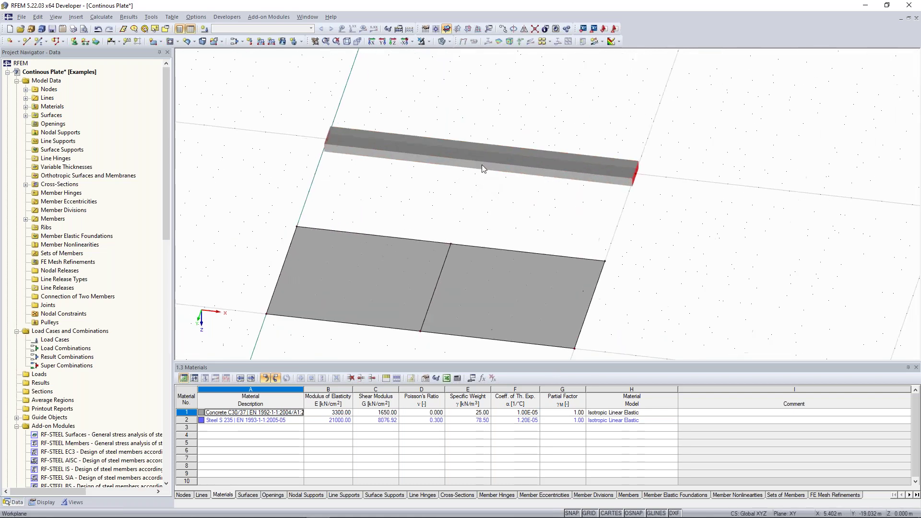
{"action": "middle_click_drag", "start_coordinate": [509, 184], "coordinate": [525, 199]}
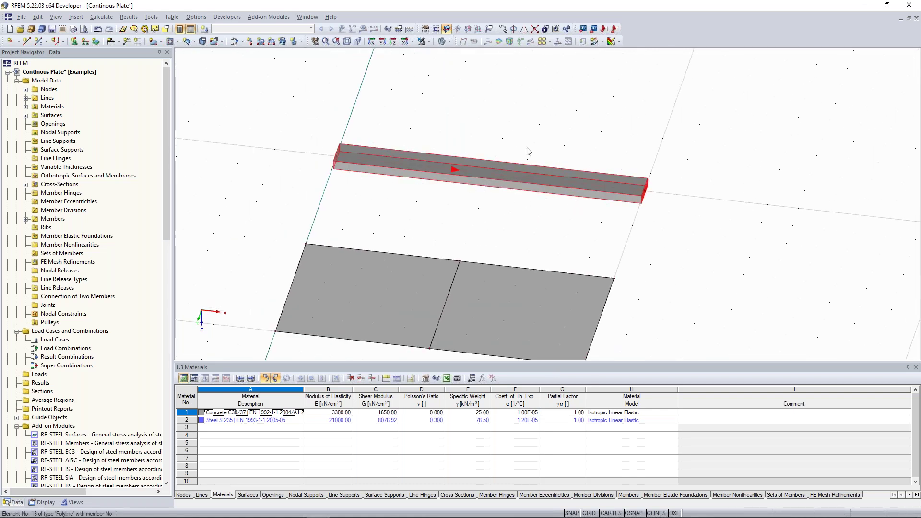
{"action": "middle_click_drag", "start_coordinate": [531, 148], "coordinate": [510, 156]}
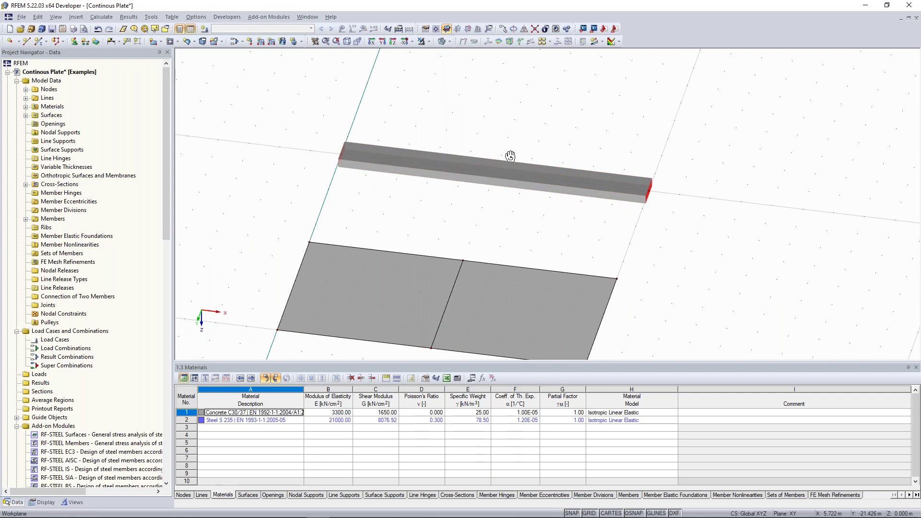
{"action": "scroll", "coordinate": [489, 214], "scroll_direction": "down", "scroll_amount": 2}
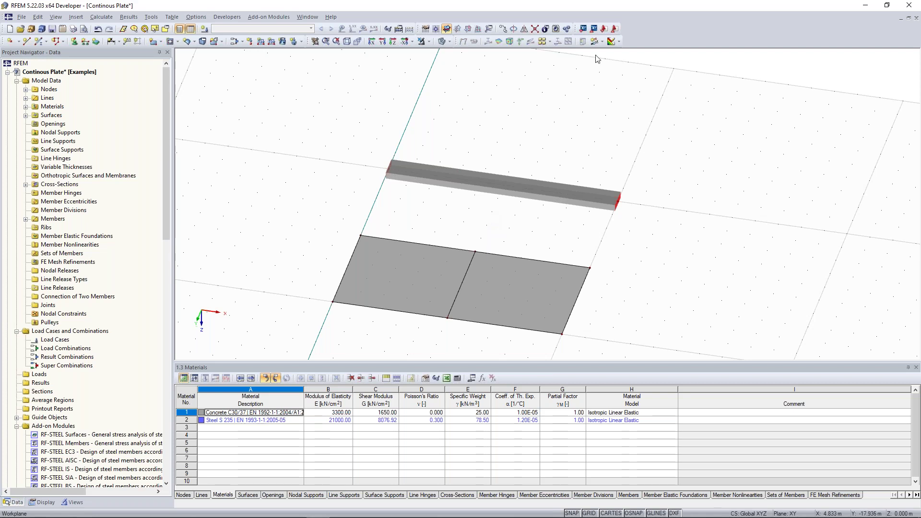
{"action": "right_click", "coordinate": [506, 185]}
{"action": "mouse_move", "coordinate": [596, 57]}
{"action": "left_click", "coordinate": [693, 69]}
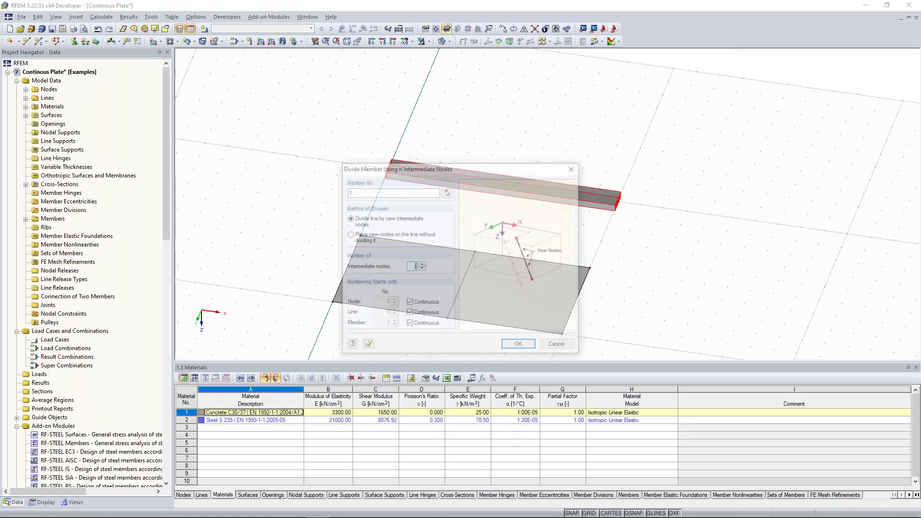
{"action": "left_click_drag", "start_coordinate": [442, 170], "coordinate": [750, 88]}
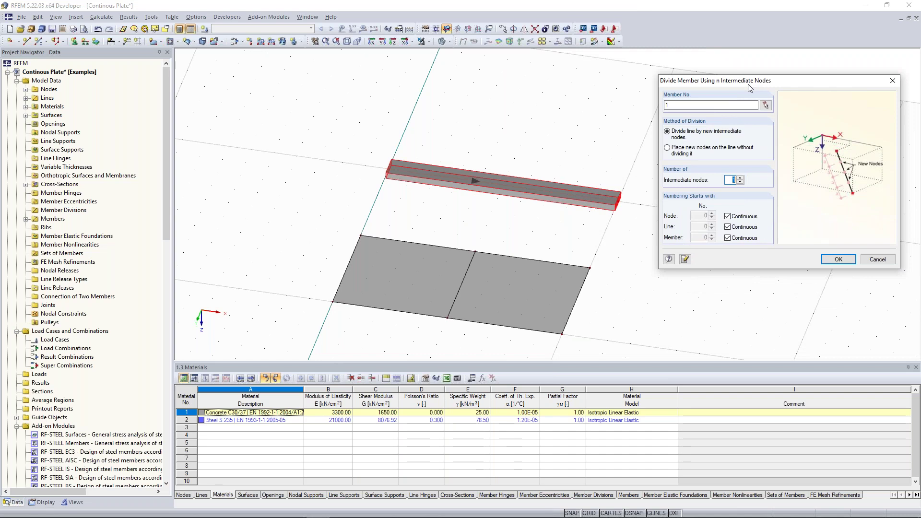
{"action": "double_click", "coordinate": [732, 180]}
{"action": "double_click", "coordinate": [730, 180]}
{"action": "type", "text": "1"}
{"action": "left_click", "coordinate": [839, 259]}
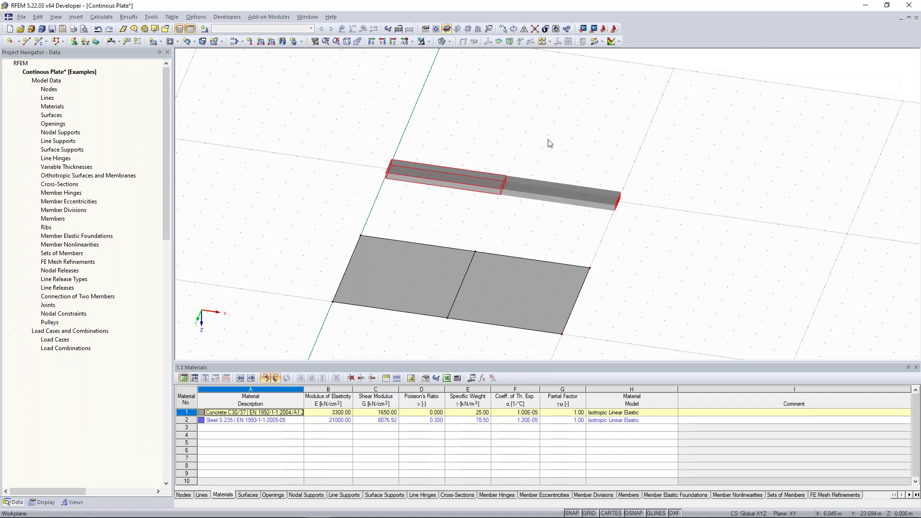
Define a new hinged line support referenced to the global X,Y,Z axes, with displacement fixed in Z and both rotations free.
{"action": "scroll", "coordinate": [550, 146], "scroll_direction": "down", "scroll_amount": 3}
{"action": "middle_click_drag", "start_coordinate": [574, 248], "coordinate": [506, 121]}
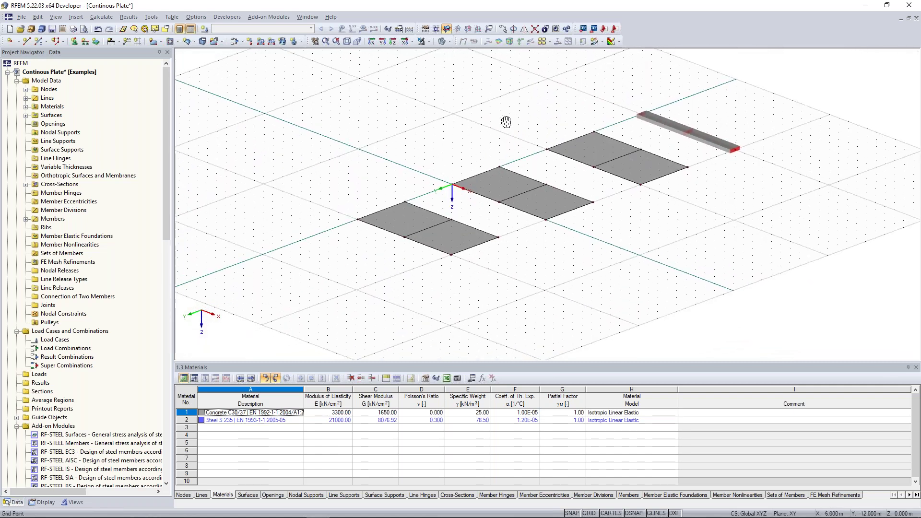
{"action": "scroll", "coordinate": [506, 122], "scroll_direction": "up", "scroll_amount": 2}
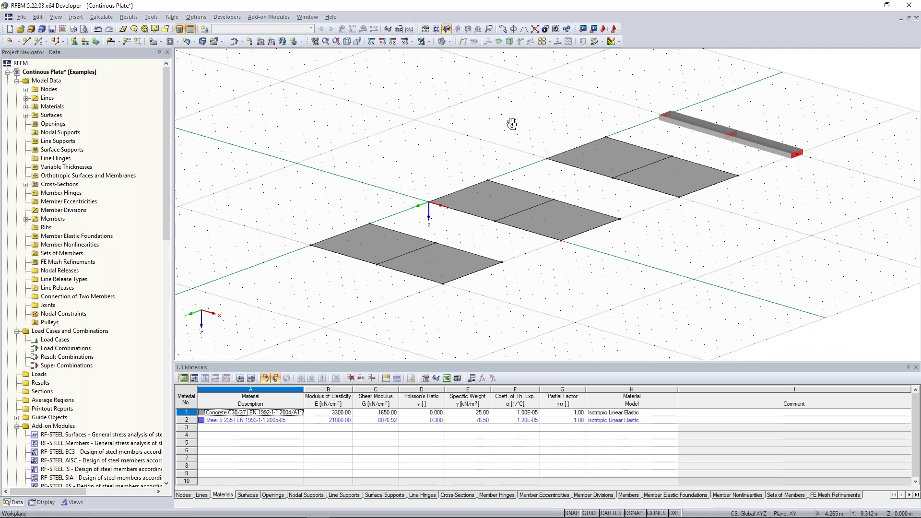
{"action": "middle_click_drag", "start_coordinate": [512, 124], "coordinate": [483, 116], "text": "ctrl"}
{"action": "middle_click_drag", "start_coordinate": [415, 114], "coordinate": [436, 95]}
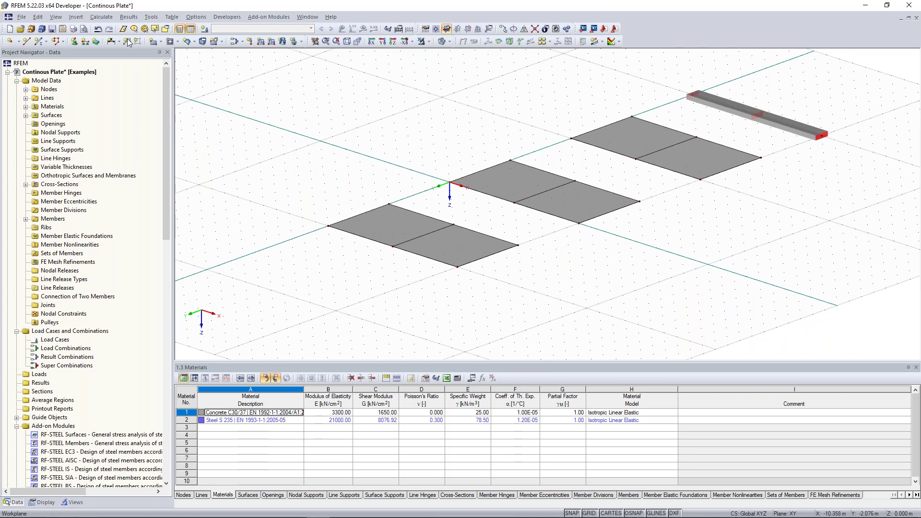
{"action": "left_click", "coordinate": [85, 43]}
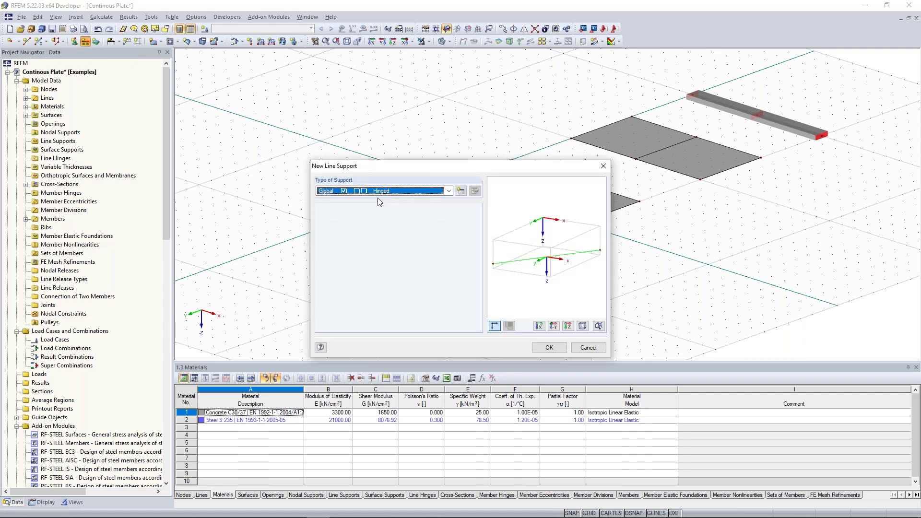
{"action": "left_click_drag", "start_coordinate": [382, 172], "coordinate": [303, 120]}
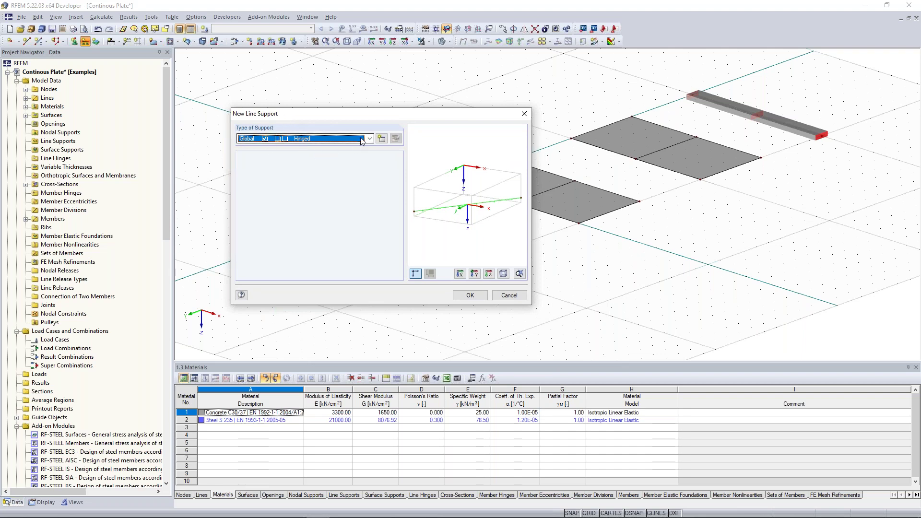
{"action": "left_click", "coordinate": [263, 139]}
{"action": "left_click", "coordinate": [263, 149]}
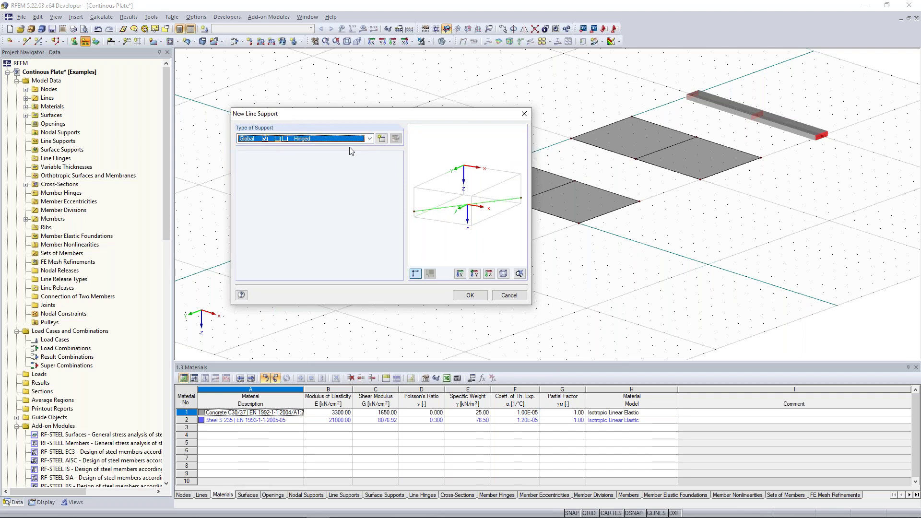
{"action": "left_click", "coordinate": [381, 139]}
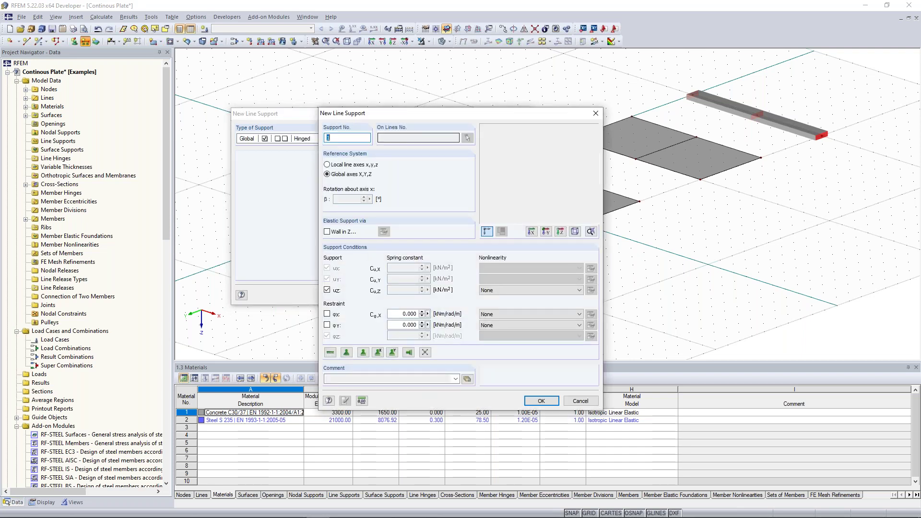
{"action": "left_click_drag", "start_coordinate": [421, 113], "coordinate": [695, 37]}
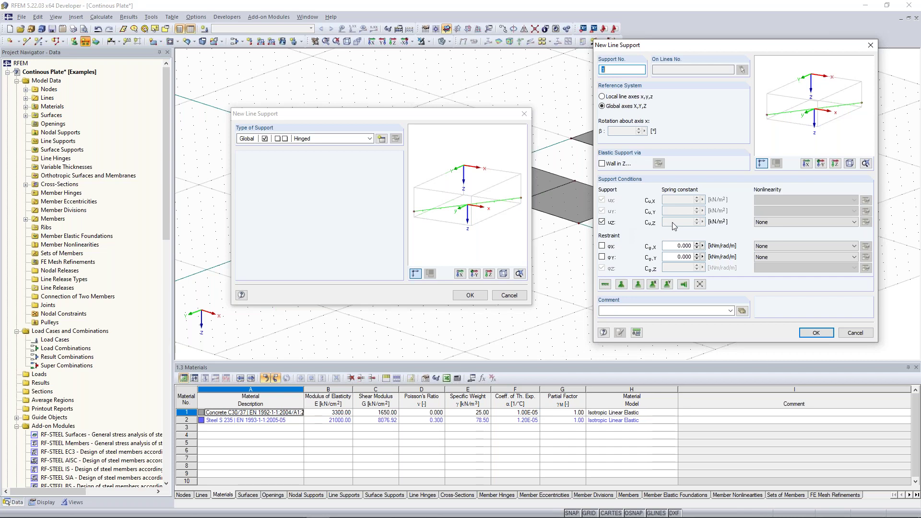
Assign the hinged line support to both outer edges parallel to Y and the dividing line of each of the three surfaces.
{"action": "left_click", "coordinate": [742, 70]}
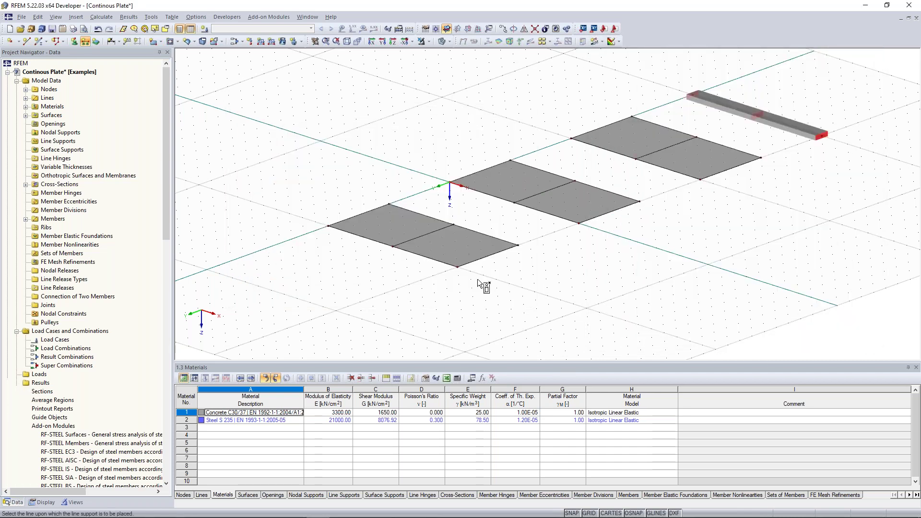
{"action": "middle_click_drag", "start_coordinate": [476, 278], "coordinate": [417, 249], "text": "ctrl"}
{"action": "left_click", "coordinate": [376, 225]}
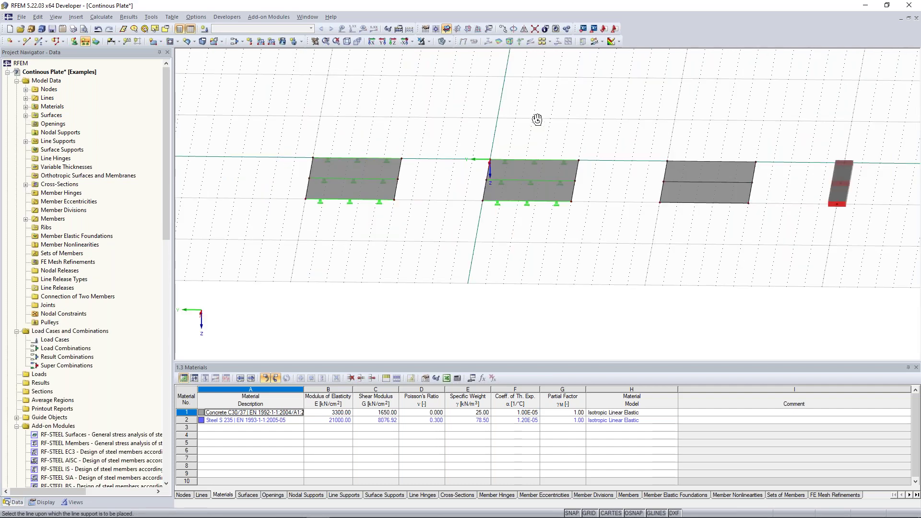
{"action": "middle_click_drag", "start_coordinate": [536, 120], "coordinate": [615, 208], "text": "ctrl"}
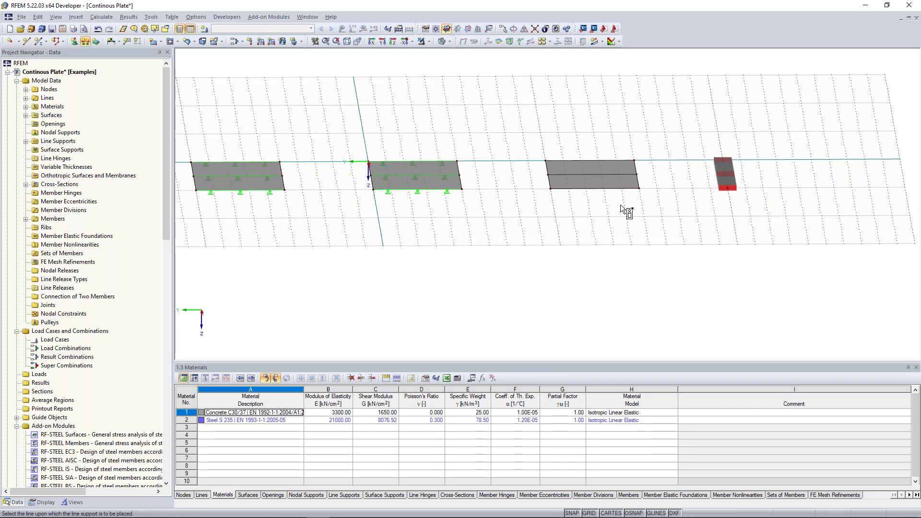
{"action": "left_click_drag", "start_coordinate": [622, 206], "coordinate": [589, 139]}
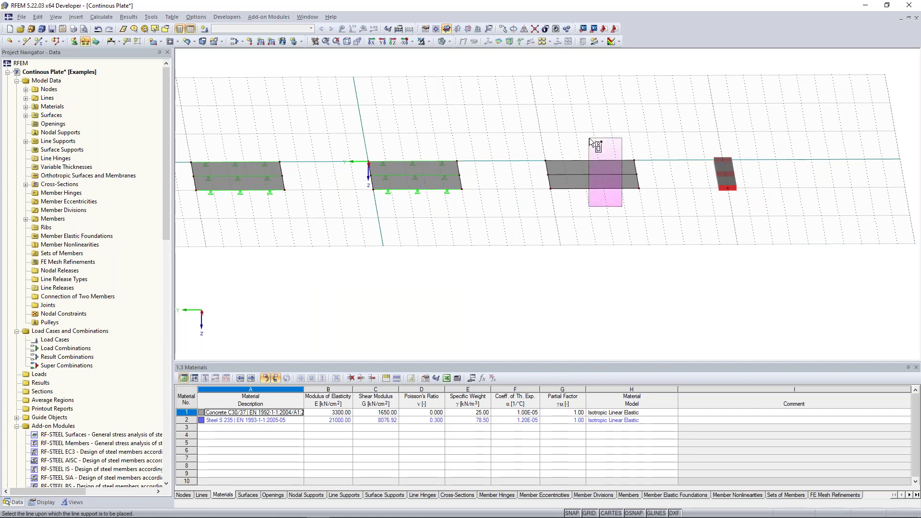
{"action": "left_click_drag", "start_coordinate": [589, 139], "coordinate": [590, 138]}
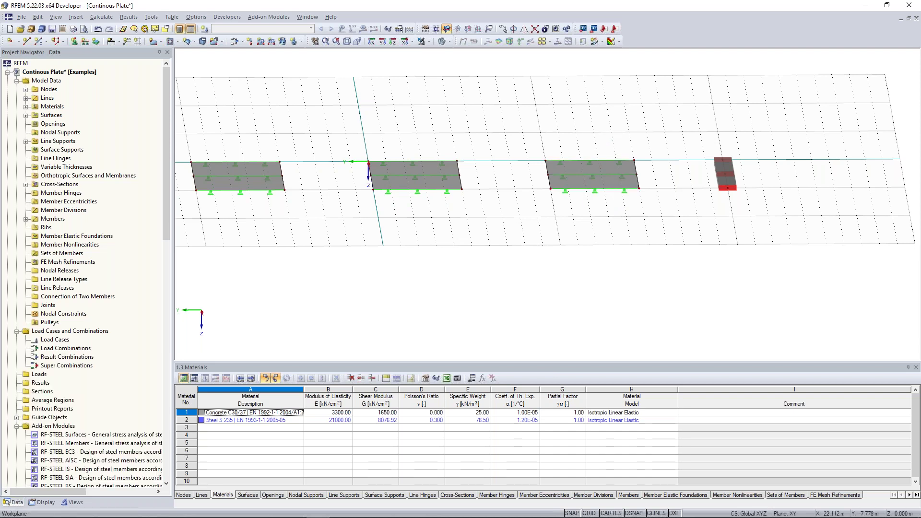
Add a hinged nodal support in global X,Y,Z at nodes 14 and 21 of the beam, fixed in Z with both rotations free.
{"action": "middle_click_drag", "start_coordinate": [508, 226], "coordinate": [710, 206], "text": "ctrl"}
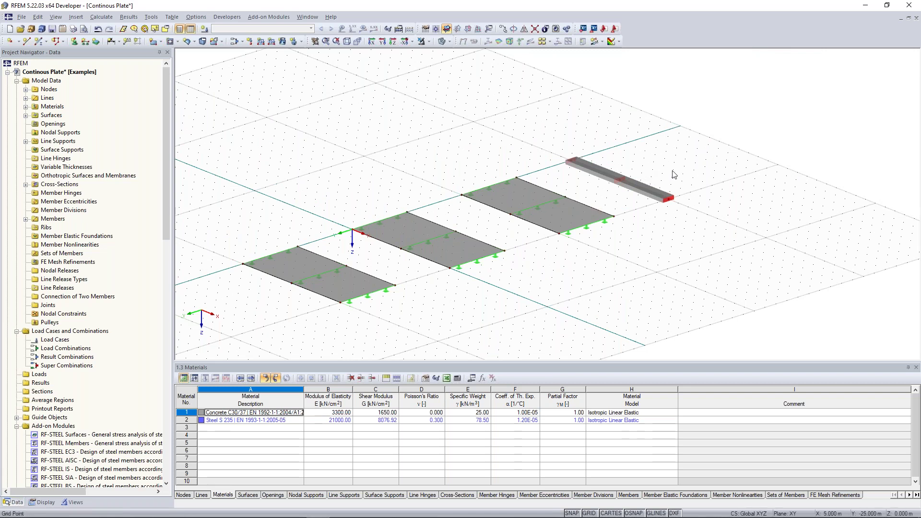
{"action": "scroll", "coordinate": [626, 174], "scroll_direction": "up", "scroll_amount": 2}
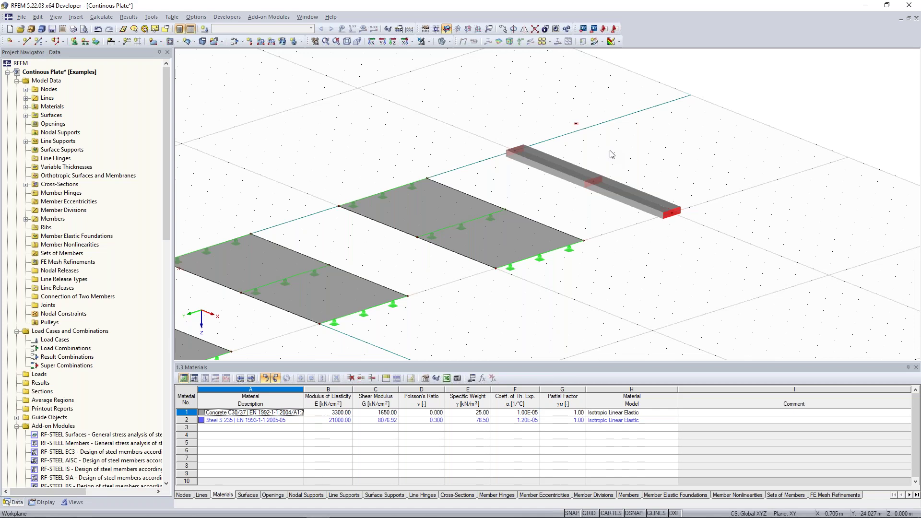
{"action": "left_click_drag", "start_coordinate": [612, 154], "coordinate": [572, 122]}
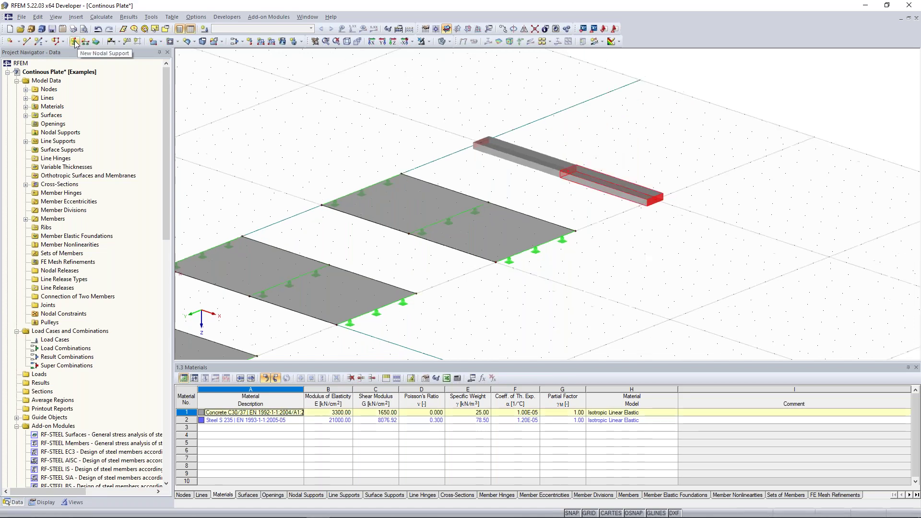
{"action": "left_click", "coordinate": [74, 42]}
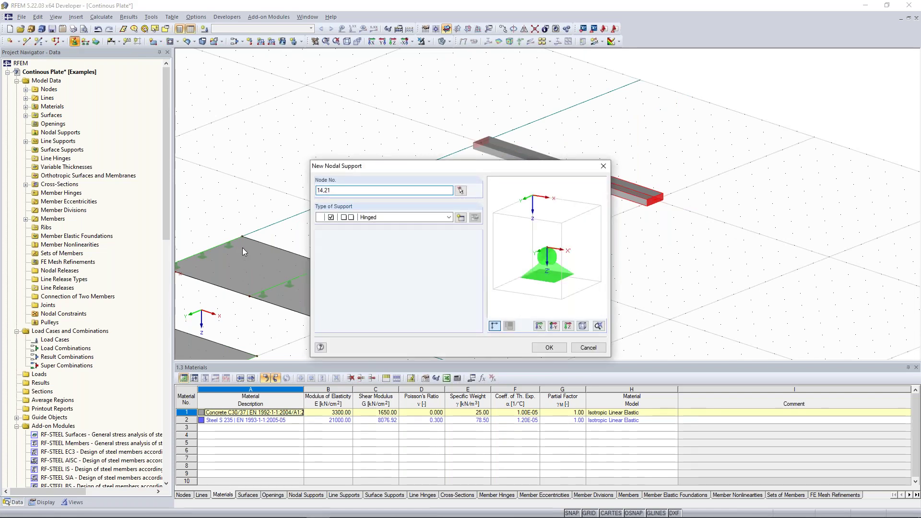
{"action": "left_click_drag", "start_coordinate": [373, 170], "coordinate": [354, 131]}
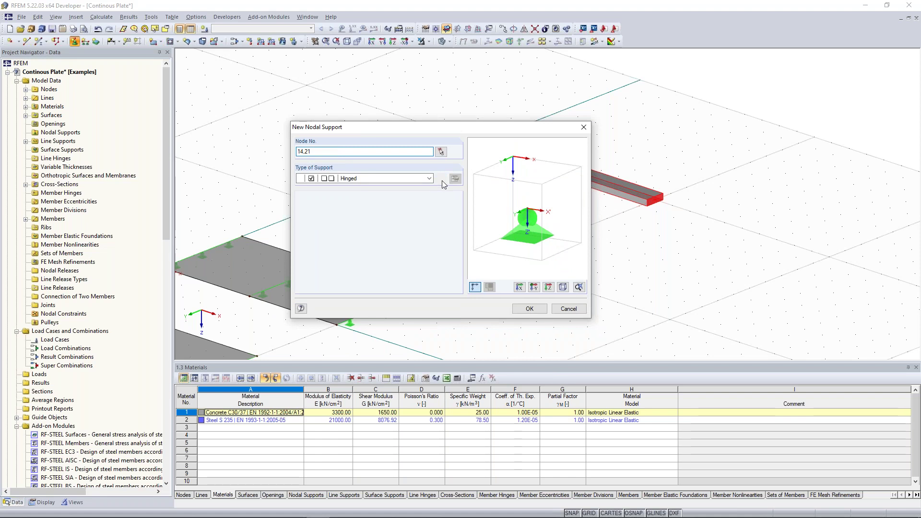
{"action": "left_click", "coordinate": [454, 178]}
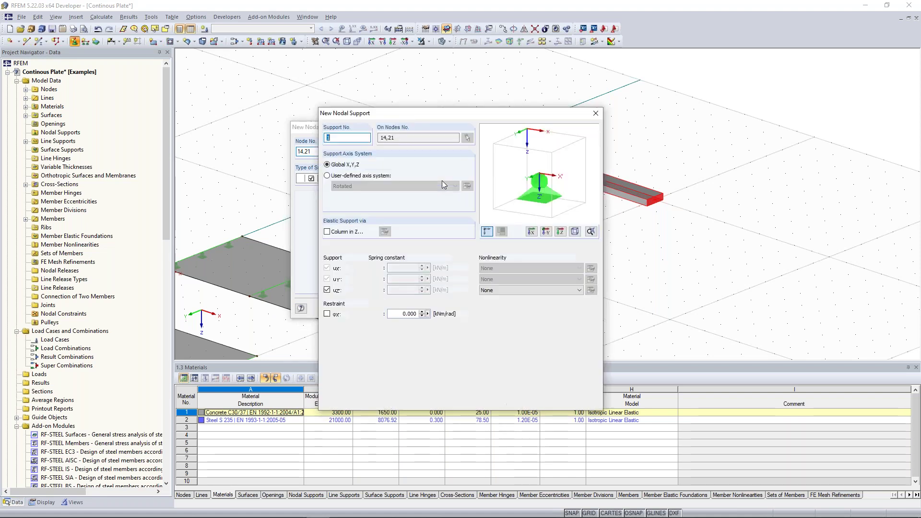
{"action": "left_click_drag", "start_coordinate": [388, 113], "coordinate": [641, 58]}
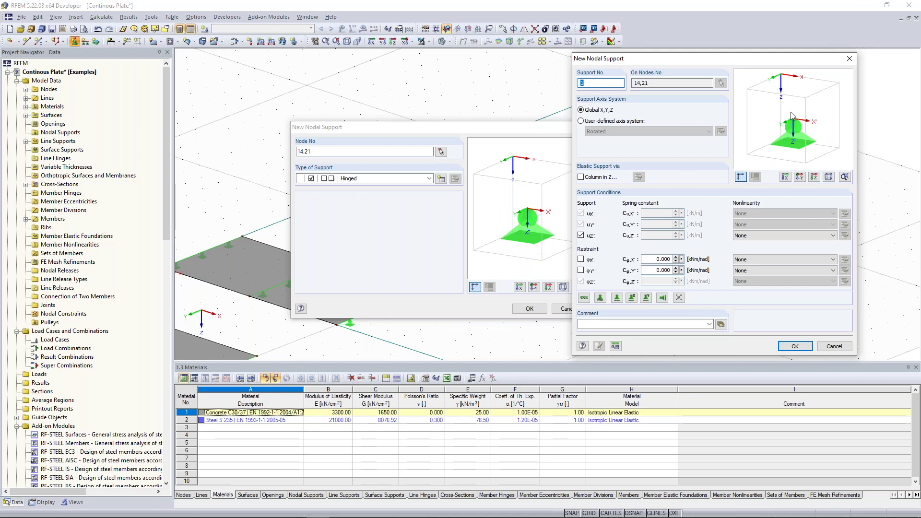
{"action": "left_click_drag", "start_coordinate": [797, 106], "coordinate": [783, 85]}
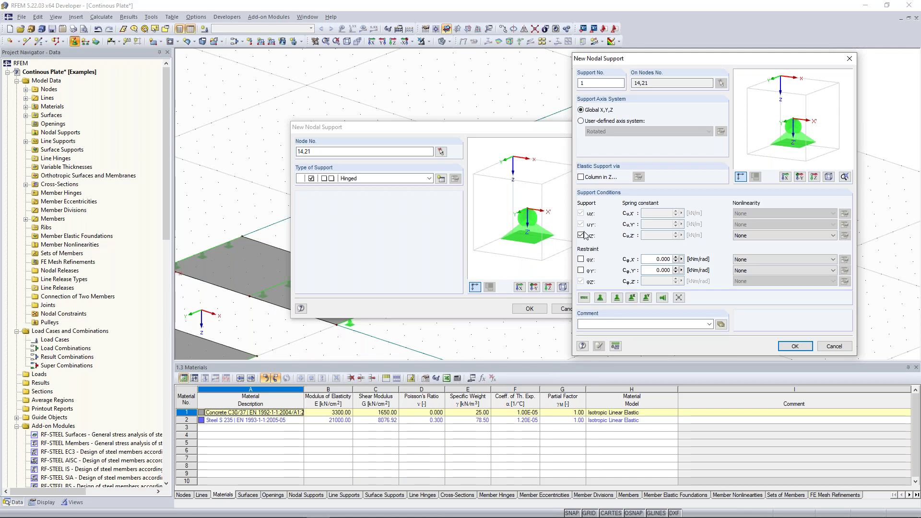
{"action": "left_click", "coordinate": [795, 347]}
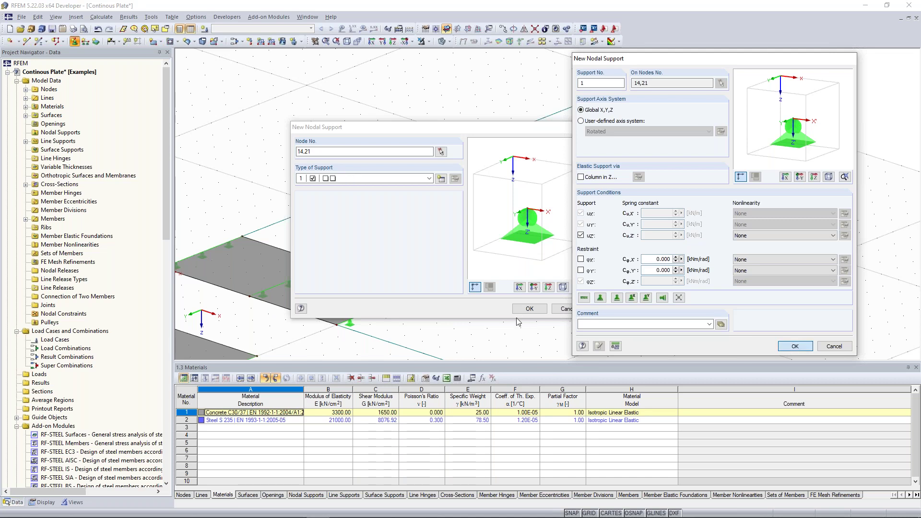
{"action": "left_click", "coordinate": [540, 308]}
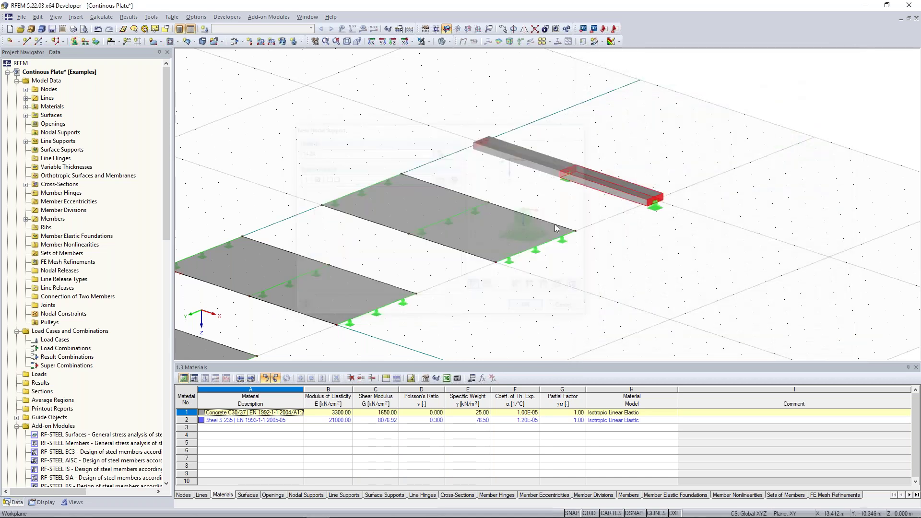
Add a new type of nodal support at beam node 13, fixed in Z and restrained against rotation about X, with rotation about Y free.
{"action": "scroll", "coordinate": [525, 148], "scroll_direction": "up", "scroll_amount": 5}
{"action": "scroll", "coordinate": [453, 257], "scroll_direction": "down", "scroll_amount": 2}
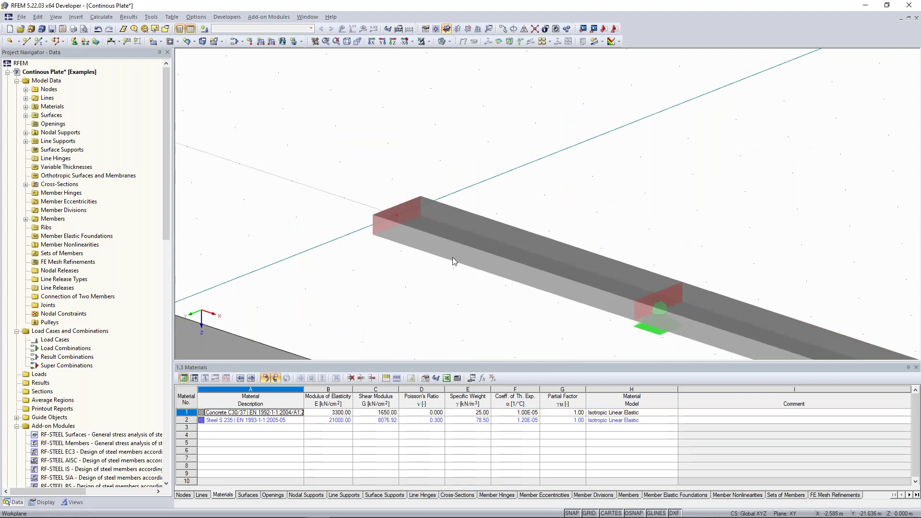
{"action": "scroll", "coordinate": [456, 255], "scroll_direction": "down", "scroll_amount": 2}
{"action": "scroll", "coordinate": [627, 214], "scroll_direction": "down", "scroll_amount": 2}
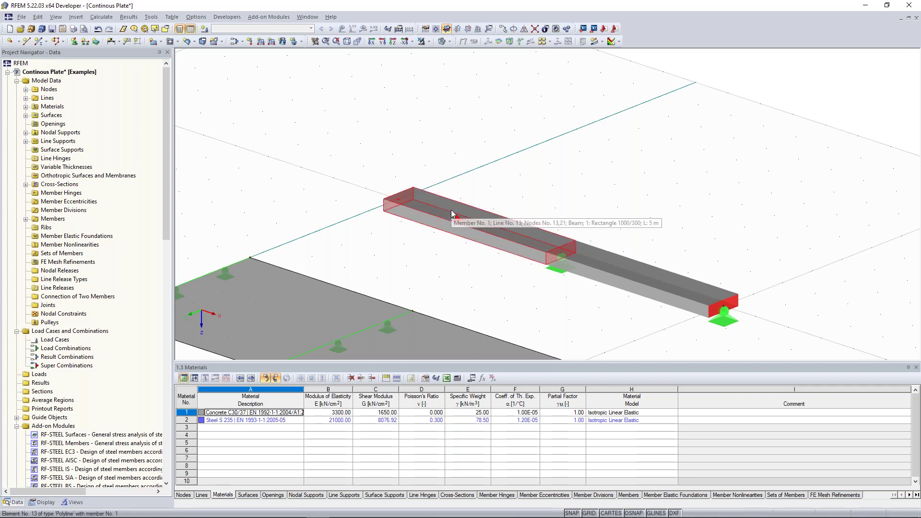
{"action": "left_click", "coordinate": [74, 41]}
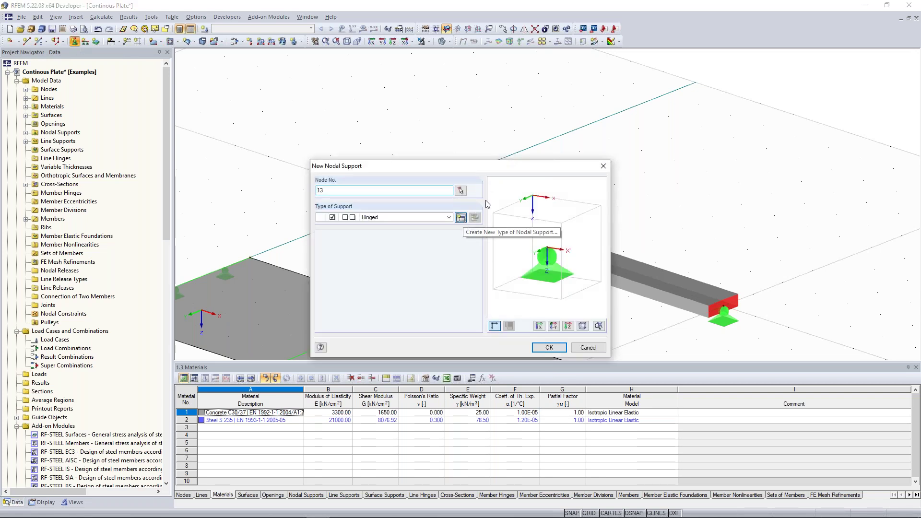
{"action": "left_click", "coordinate": [460, 217]}
{"action": "left_click_drag", "start_coordinate": [449, 111], "coordinate": [338, 88]}
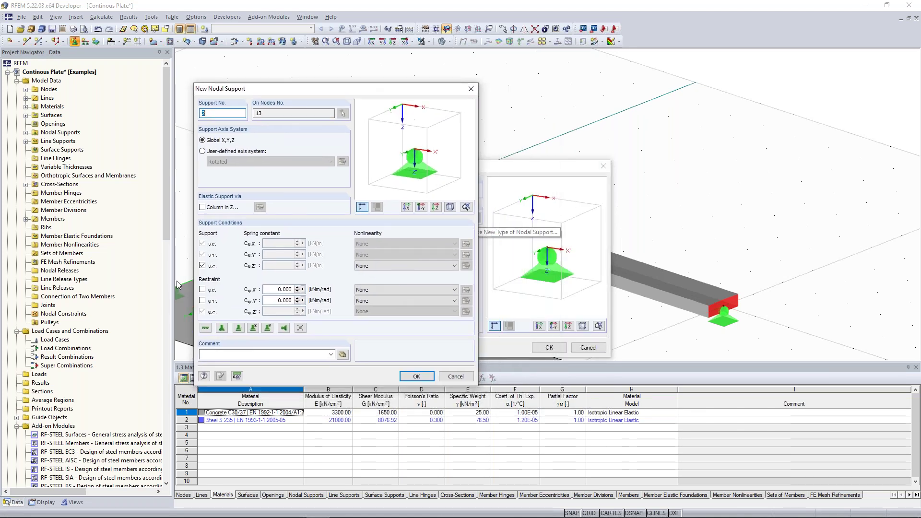
{"action": "left_click", "coordinate": [202, 290]}
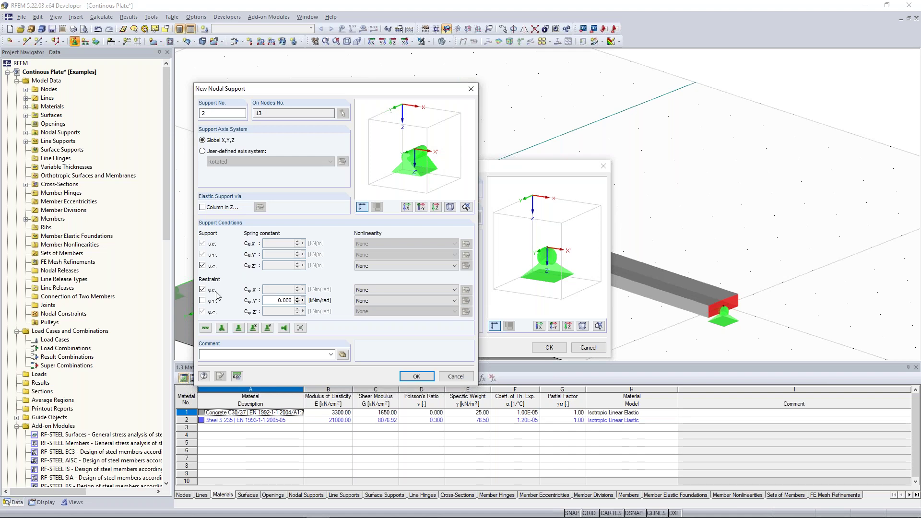
{"action": "left_click", "coordinate": [412, 377]}
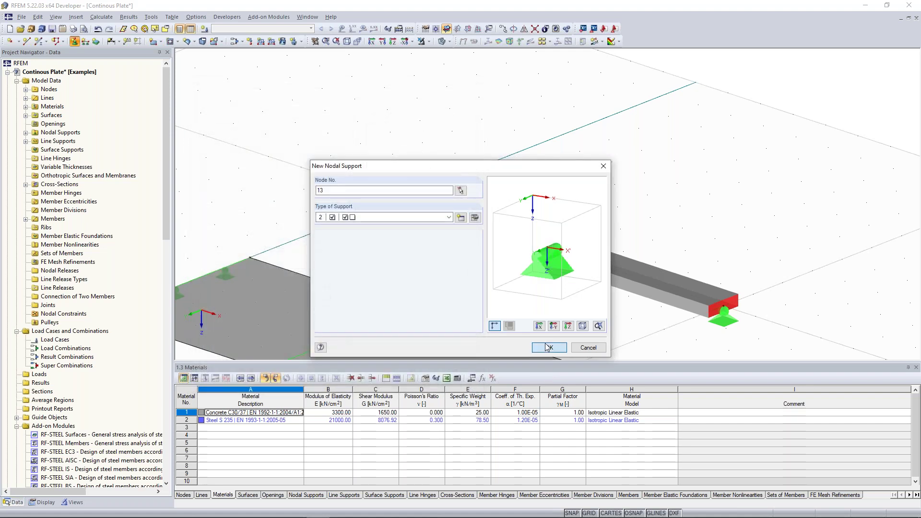
{"action": "left_click", "coordinate": [546, 348]}
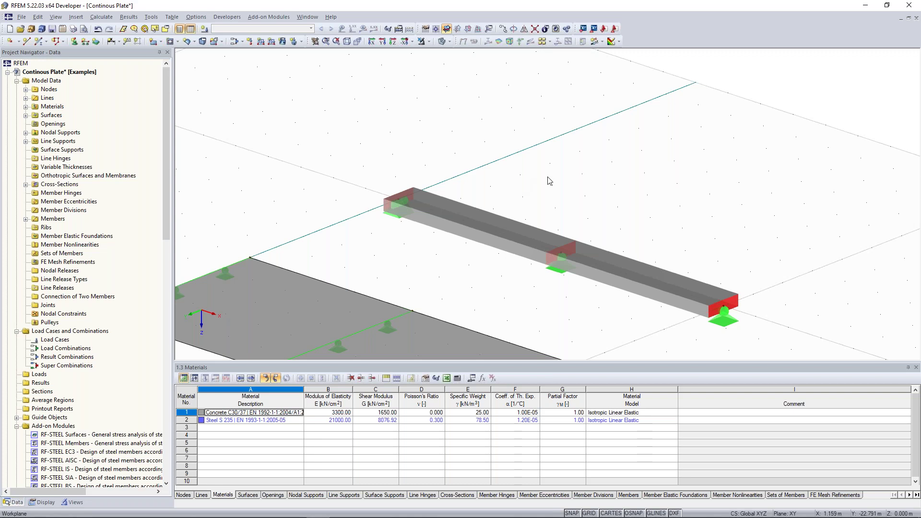
Examine the nodal supports on the beam and the line supports on the three surfaces.
{"action": "middle_click_drag", "start_coordinate": [513, 169], "coordinate": [516, 97]}
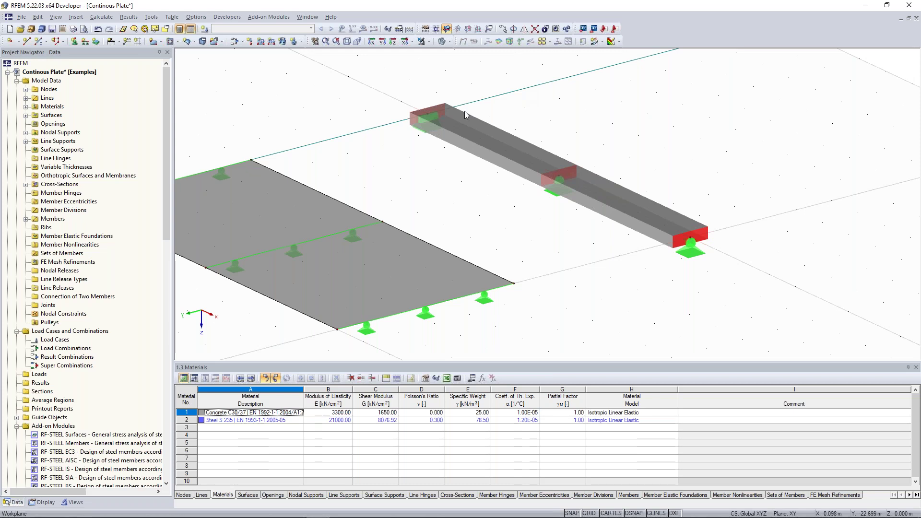
{"action": "scroll", "coordinate": [495, 146], "scroll_direction": "down", "scroll_amount": 1}
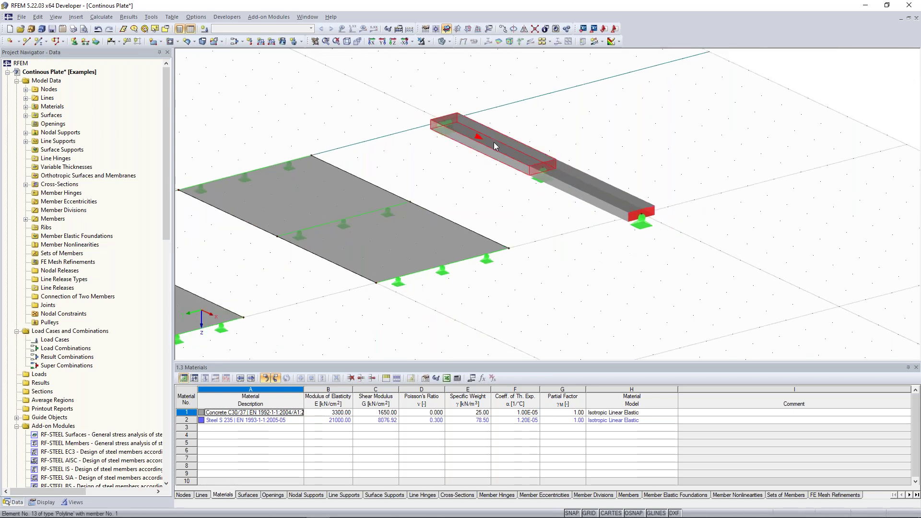
{"action": "scroll", "coordinate": [532, 142], "scroll_direction": "up", "scroll_amount": 1}
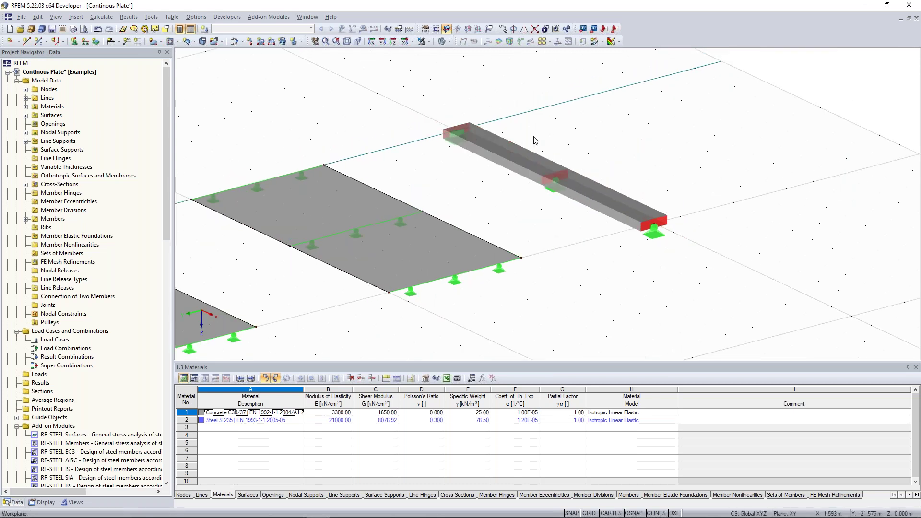
{"action": "scroll", "coordinate": [563, 151], "scroll_direction": "up", "scroll_amount": 1}
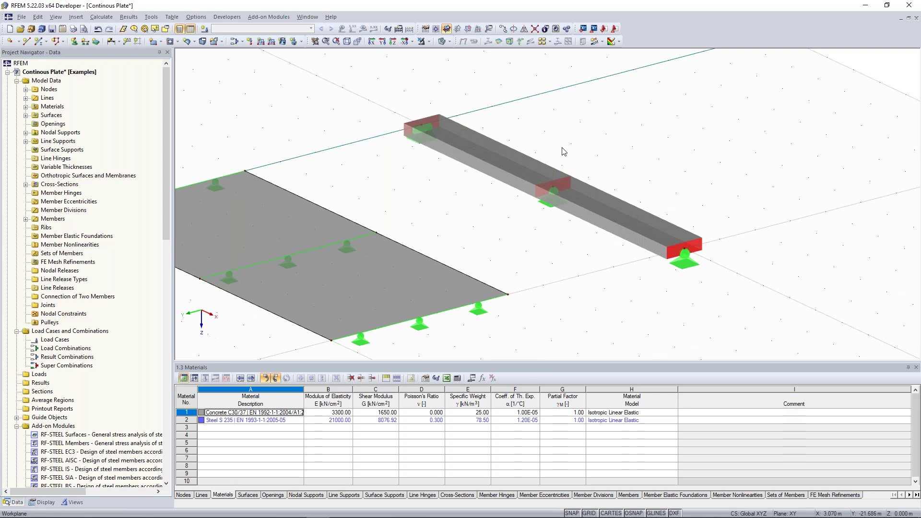
{"action": "scroll", "coordinate": [564, 152], "scroll_direction": "down", "scroll_amount": 1}
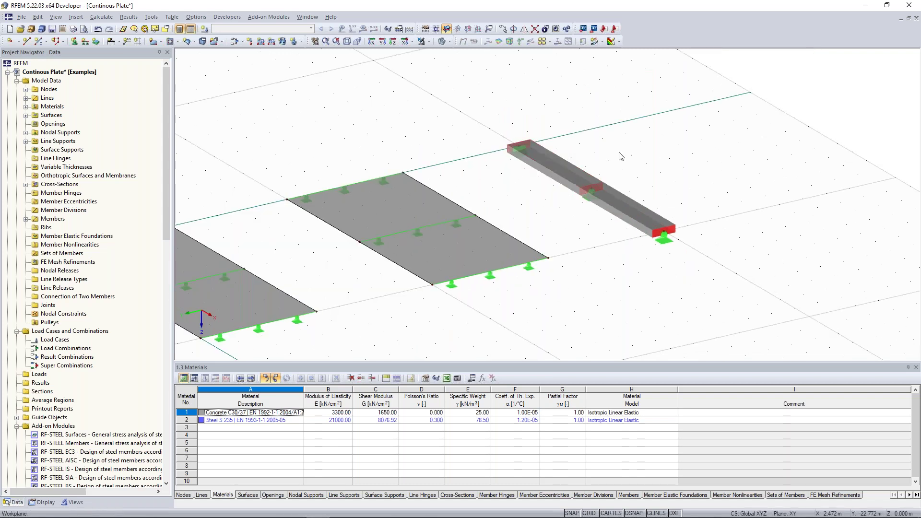
{"action": "scroll", "coordinate": [530, 181], "scroll_direction": "down", "scroll_amount": 1}
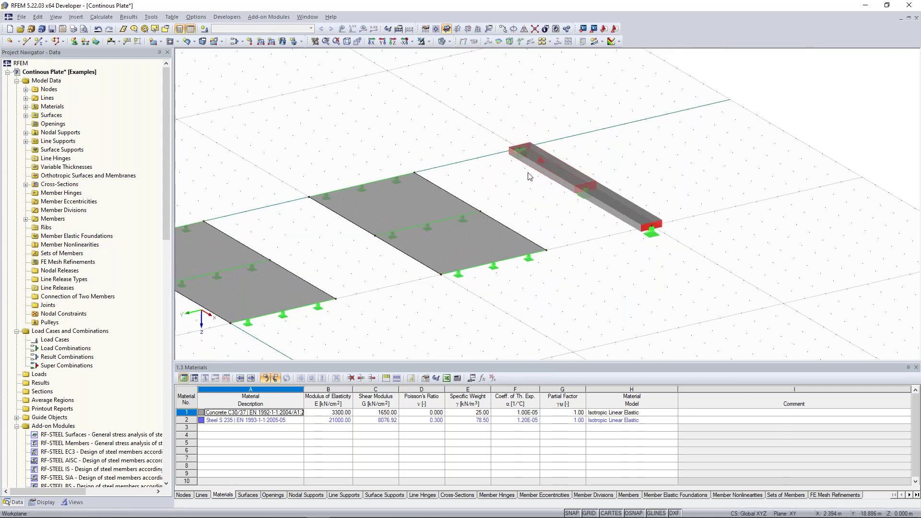
{"action": "scroll", "coordinate": [469, 154], "scroll_direction": "down", "scroll_amount": 1}
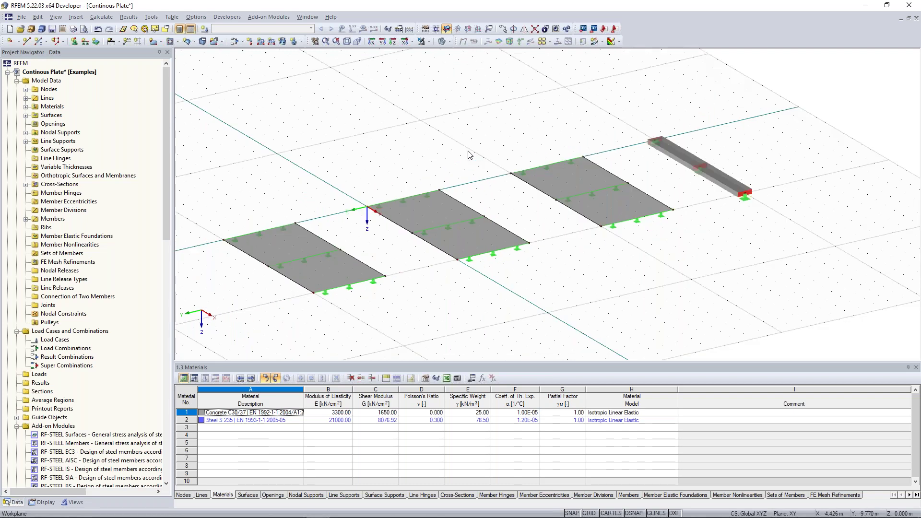
{"action": "scroll", "coordinate": [517, 119], "scroll_direction": "down", "scroll_amount": 1}
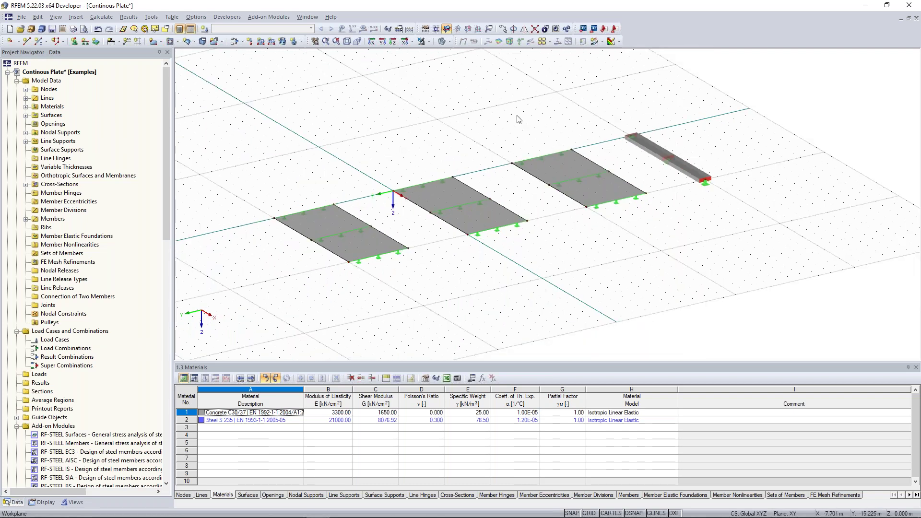
{"action": "middle_click_drag", "start_coordinate": [474, 119], "coordinate": [430, 119], "text": "ctrl"}
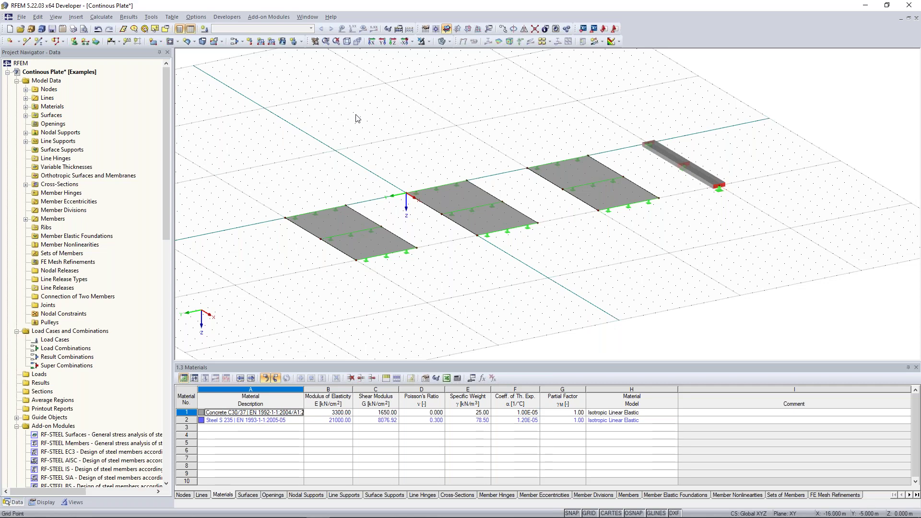
Create permanent load case LC1 with the description Test Load and its self-weight deactivated.
{"action": "left_click", "coordinate": [206, 30]}
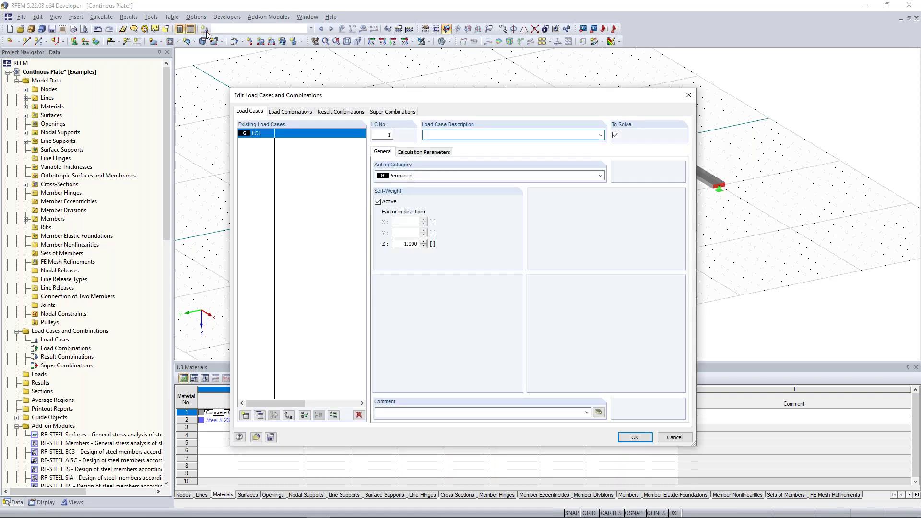
{"action": "left_click", "coordinate": [442, 176]}
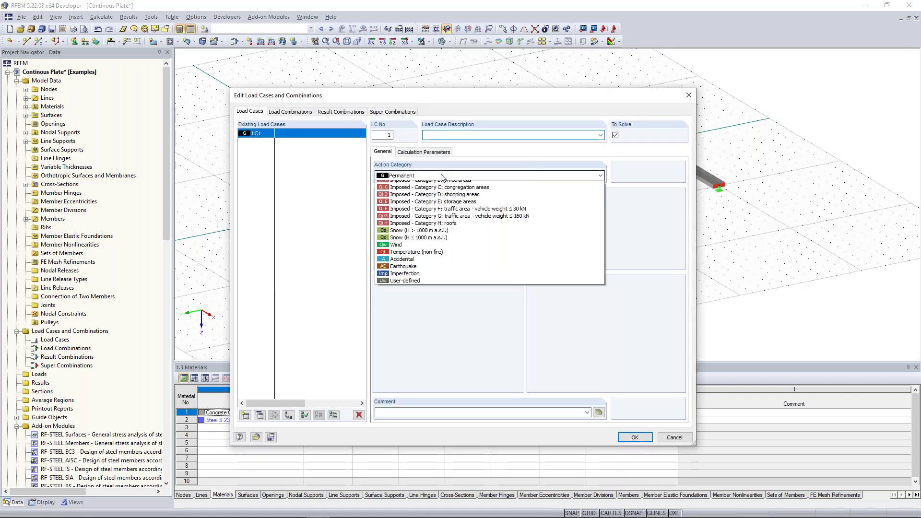
{"action": "left_click", "coordinate": [482, 136]}
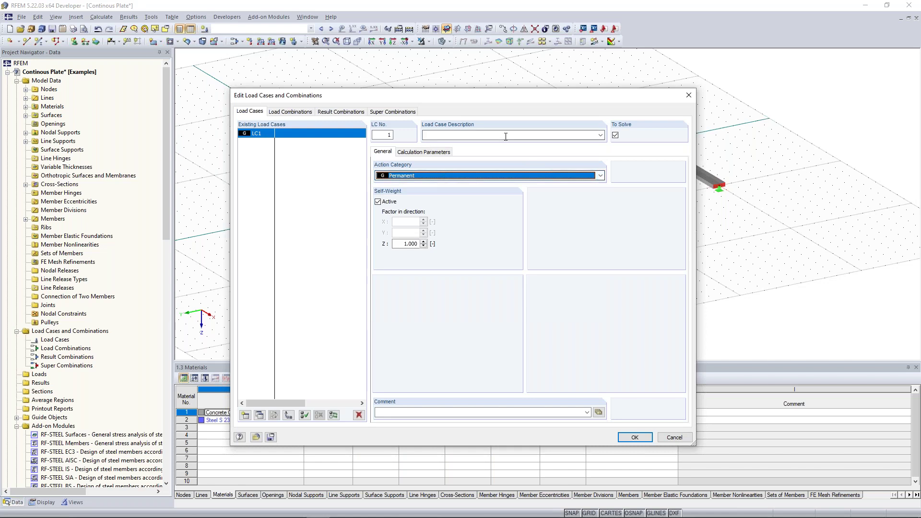
{"action": "left_click", "coordinate": [477, 136]}
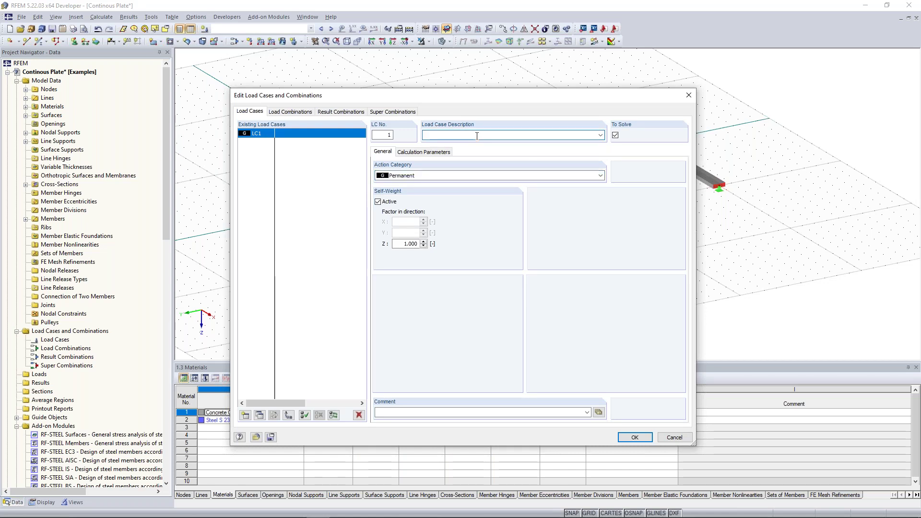
{"action": "type", "text": "Test Load"}
{"action": "left_click", "coordinate": [382, 205]}
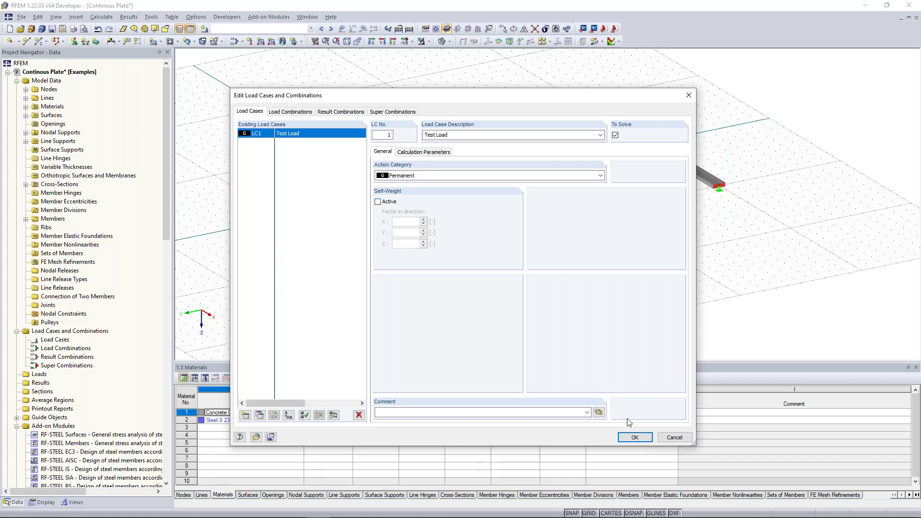
{"action": "left_click", "coordinate": [634, 438]}
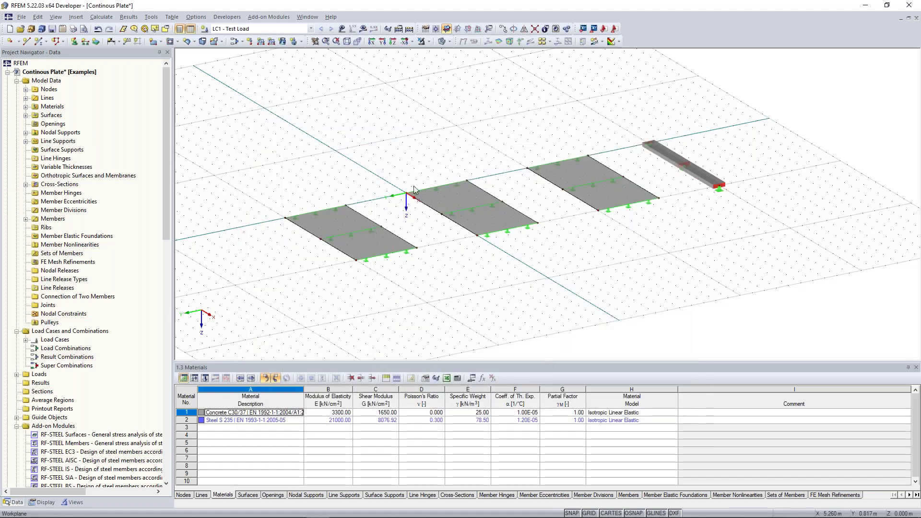
Apply a uniform surface load of 10 kN/m² in global direction ZL to each of the three plate surfaces.
{"action": "scroll", "coordinate": [377, 156], "scroll_direction": "up", "scroll_amount": 4}
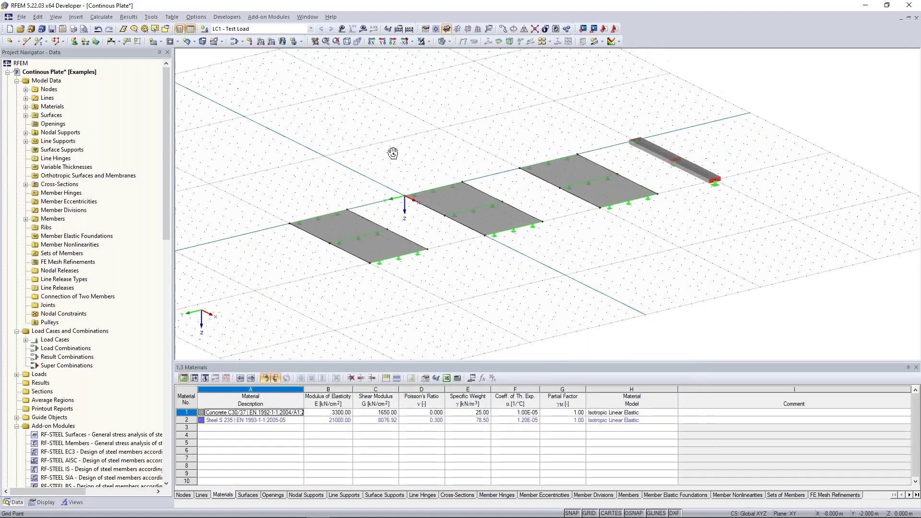
{"action": "scroll", "coordinate": [396, 140], "scroll_direction": "up", "scroll_amount": 2}
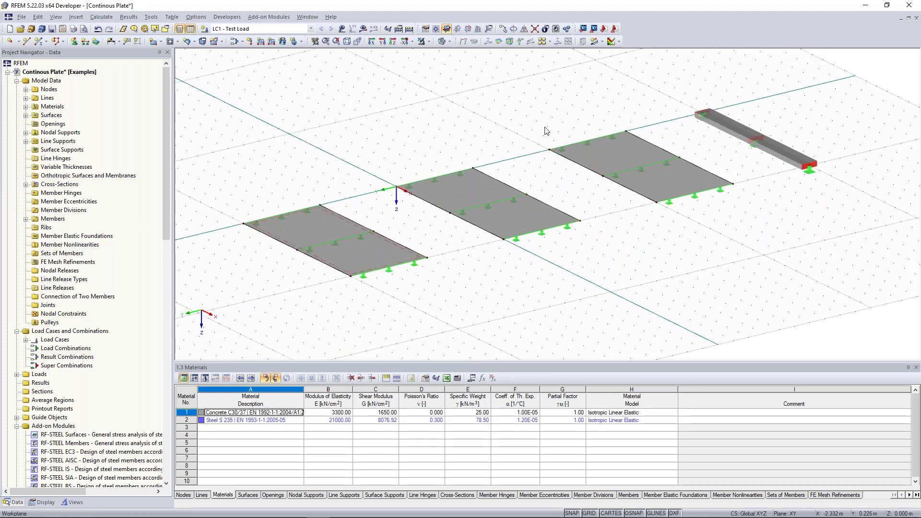
{"action": "left_click", "coordinate": [282, 45]}
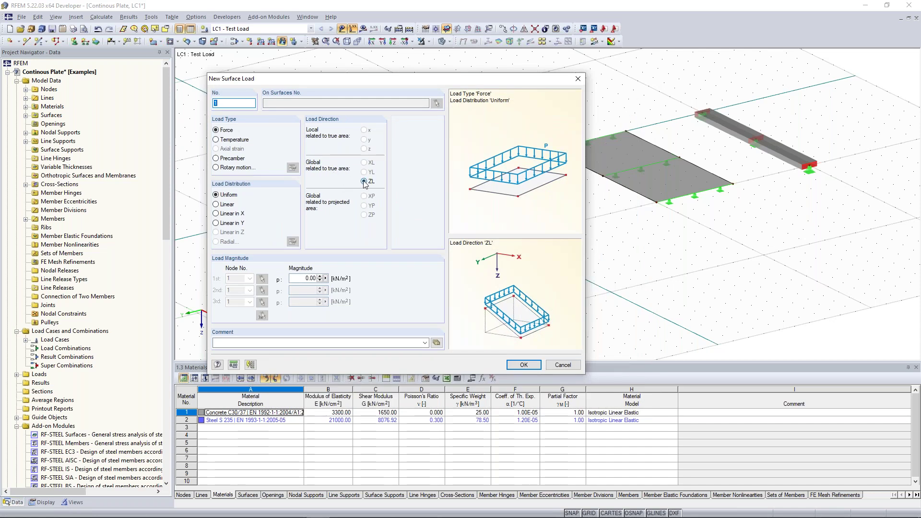
{"action": "double_click", "coordinate": [307, 278]}
{"action": "type", "text": "10"}
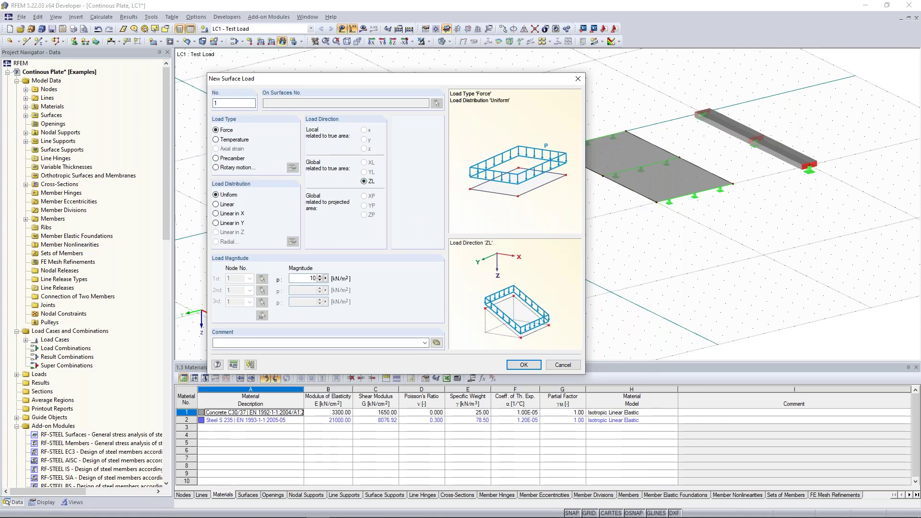
{"action": "left_click", "coordinate": [527, 368]}
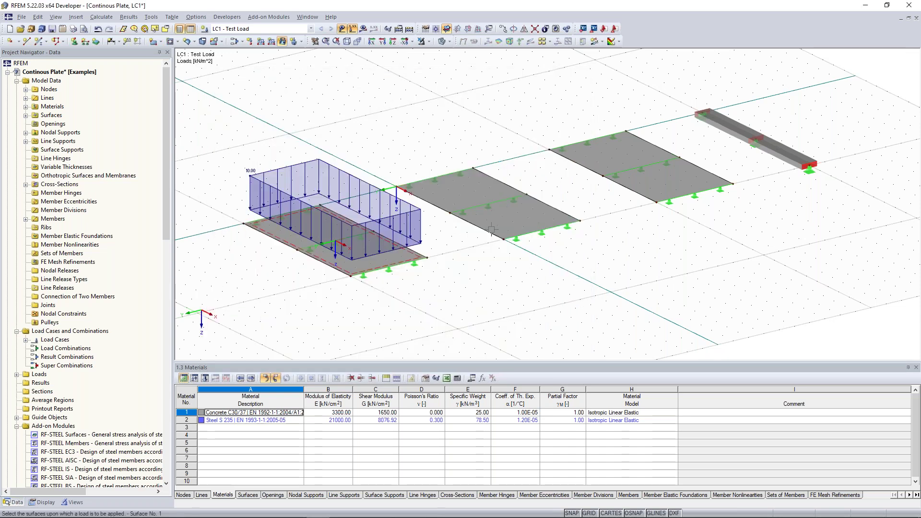
{"action": "left_click", "coordinate": [491, 229]}
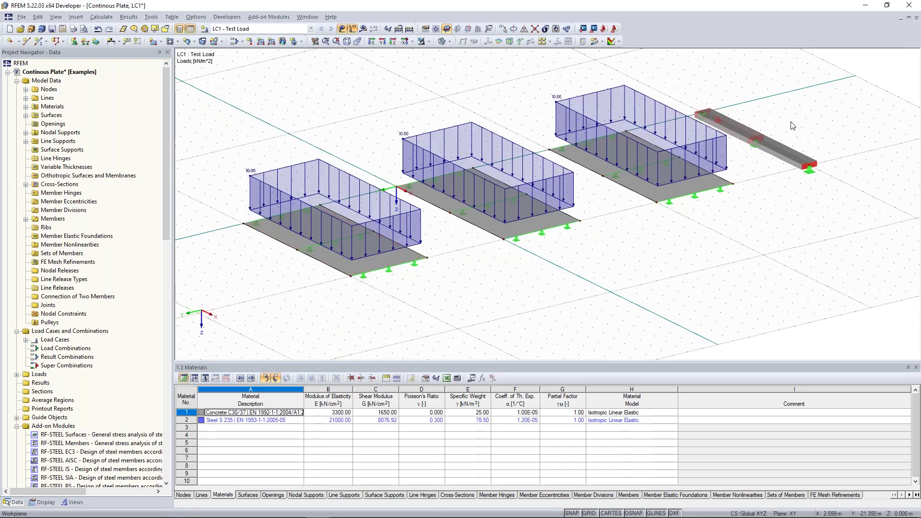
Apply a uniform member load of 10 kN/m in global direction ZL to both members of the beam.
{"action": "middle_click_drag", "start_coordinate": [786, 150], "coordinate": [607, 155]}
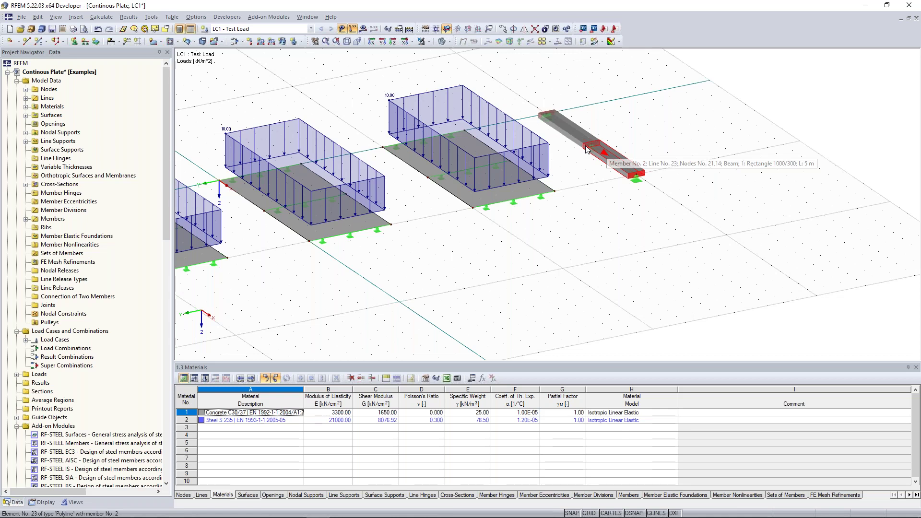
{"action": "middle_click_drag", "start_coordinate": [586, 150], "coordinate": [609, 157]}
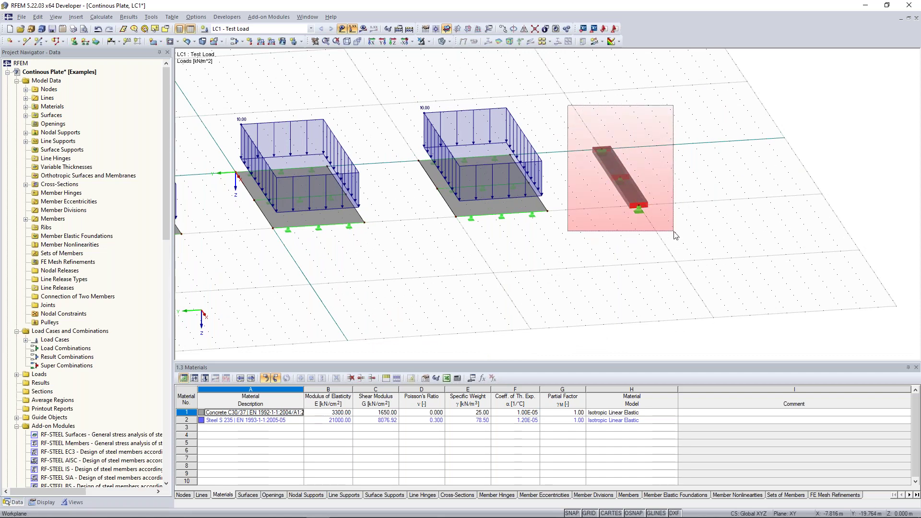
{"action": "middle_click_drag", "start_coordinate": [706, 183], "coordinate": [637, 180]}
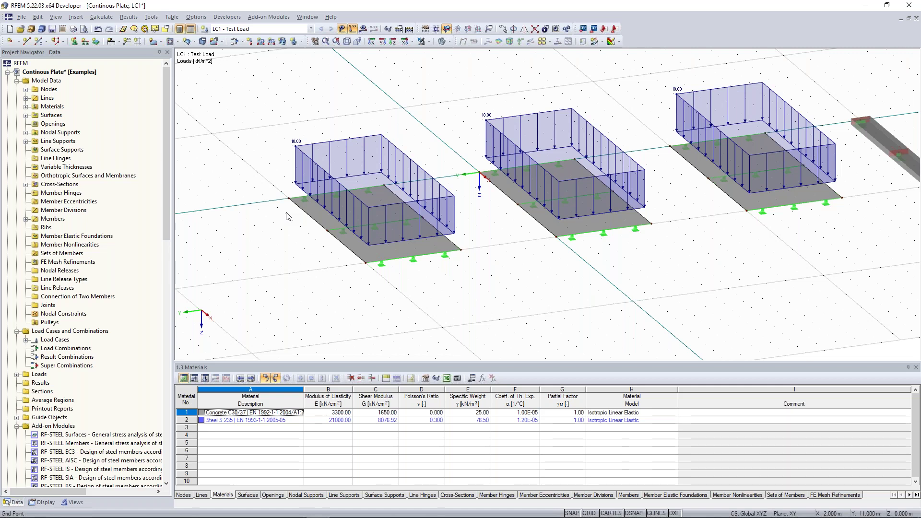
{"action": "scroll", "coordinate": [287, 216], "scroll_direction": "up", "scroll_amount": 2}
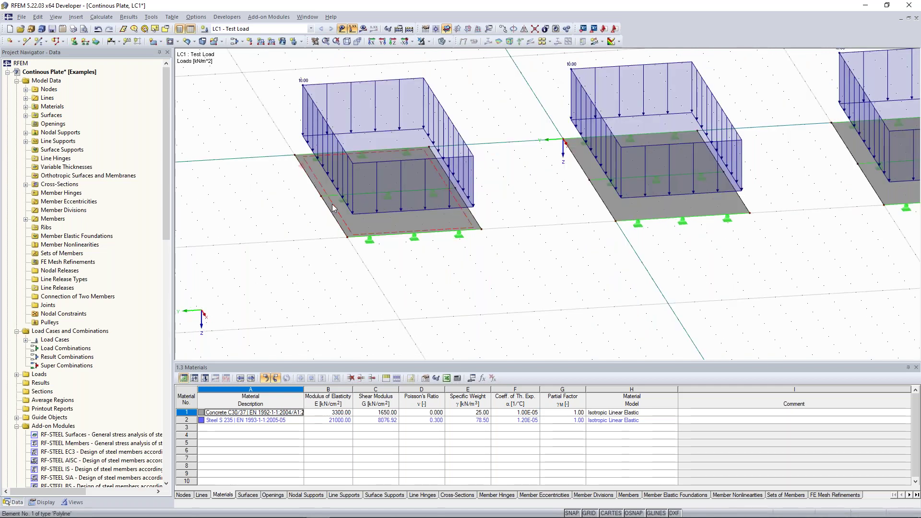
{"action": "left_click", "coordinate": [260, 41]}
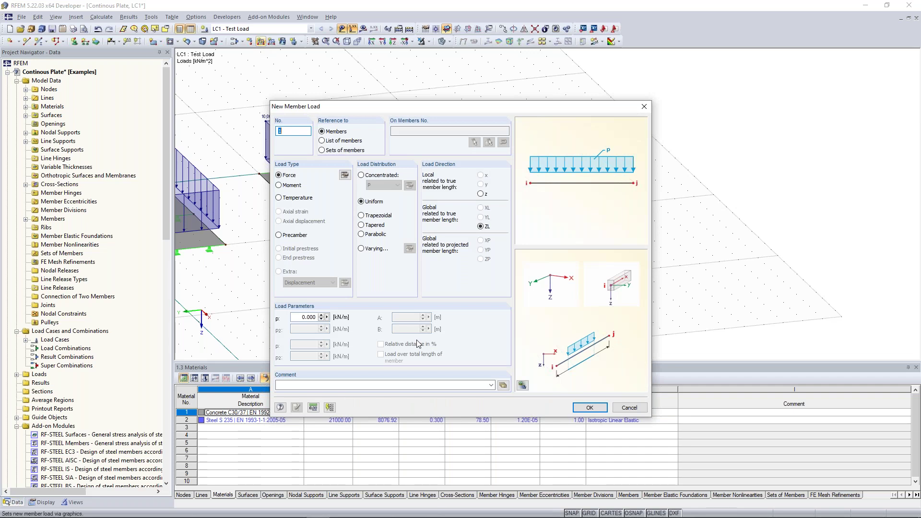
{"action": "left_click", "coordinate": [310, 317]}
{"action": "type", "text": "10"}
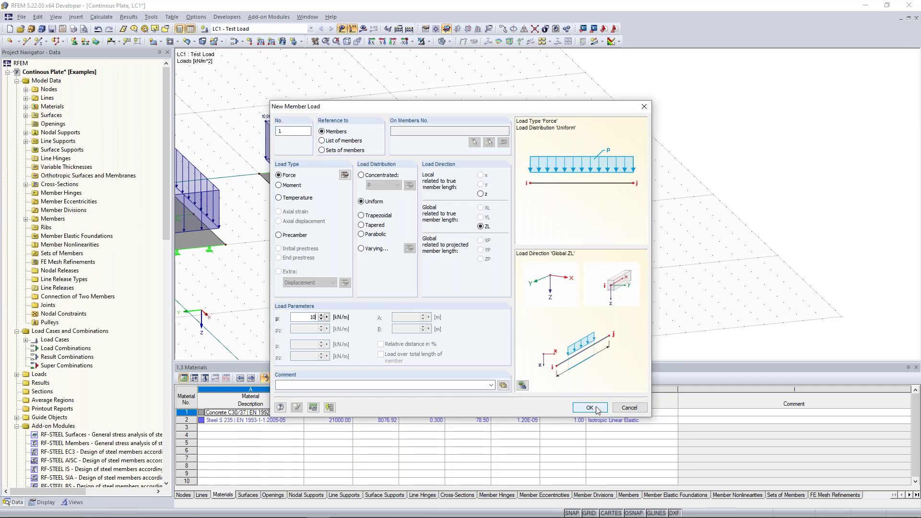
{"action": "key", "text": "Return"}
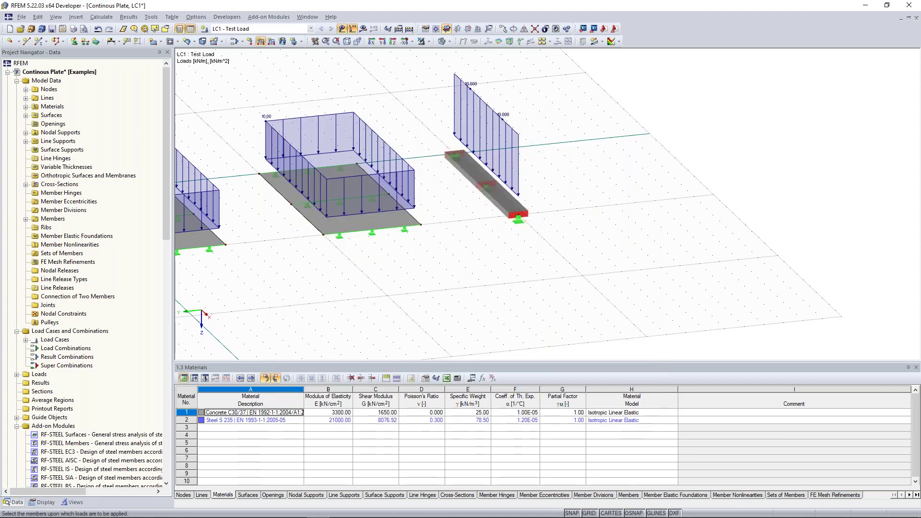
Hide the loads on the plates and the beam in the model view.
{"action": "scroll", "coordinate": [578, 233], "scroll_direction": "down", "scroll_amount": 1}
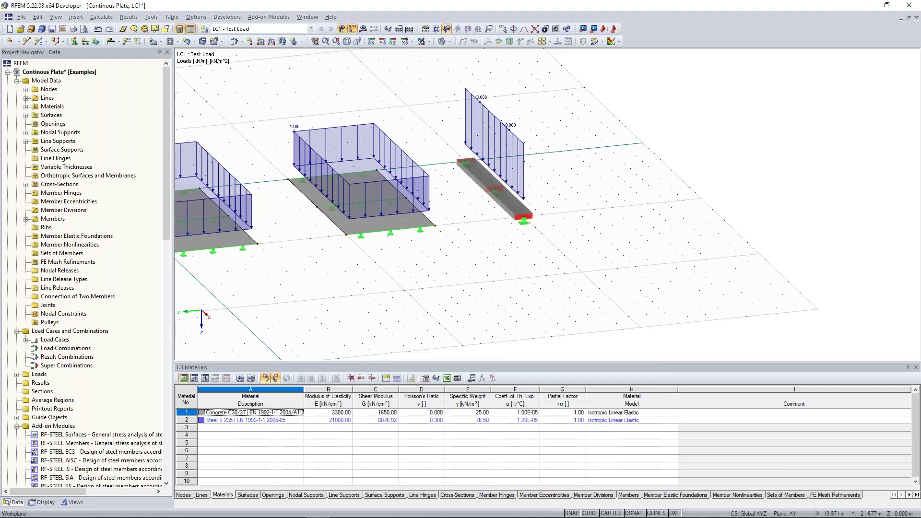
{"action": "scroll", "coordinate": [542, 283], "scroll_direction": "down", "scroll_amount": 3}
{"action": "middle_click_drag", "start_coordinate": [523, 307], "coordinate": [541, 286]}
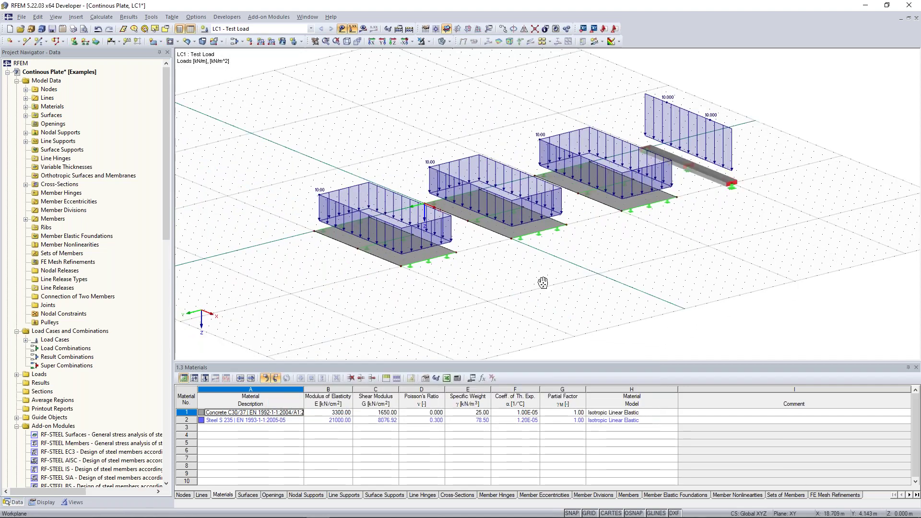
{"action": "scroll", "coordinate": [540, 284], "scroll_direction": "up", "scroll_amount": 3}
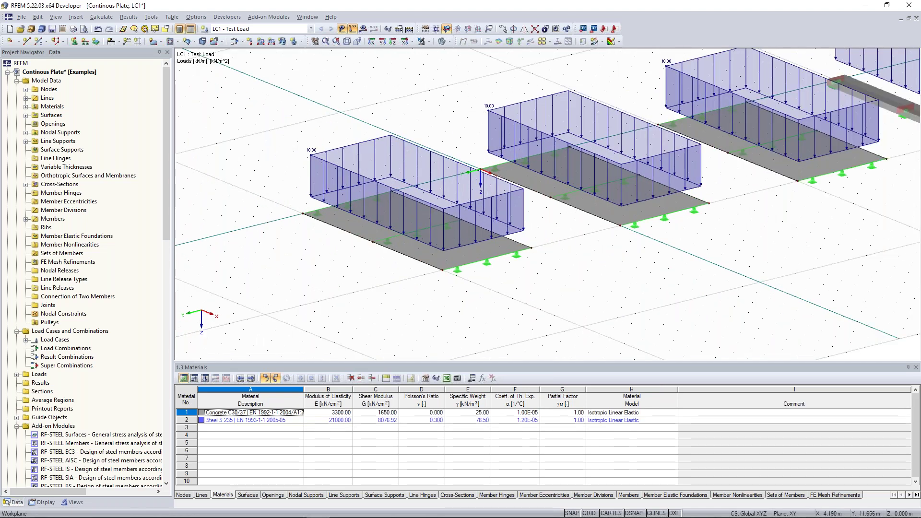
{"action": "middle_click_drag", "start_coordinate": [541, 284], "coordinate": [543, 296]}
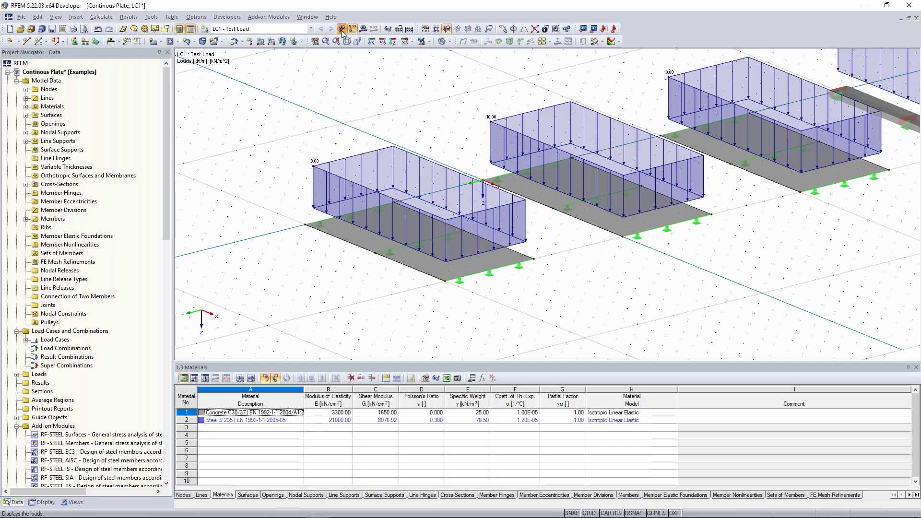
{"action": "left_click", "coordinate": [341, 30]}
{"action": "scroll", "coordinate": [421, 154], "scroll_direction": "up", "scroll_amount": 1}
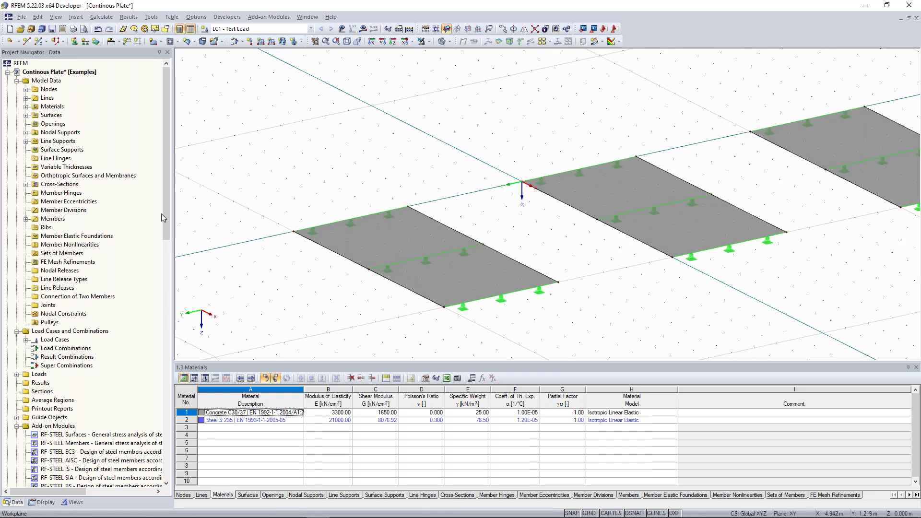
{"action": "scroll", "coordinate": [161, 214], "scroll_direction": "up", "scroll_amount": 1}
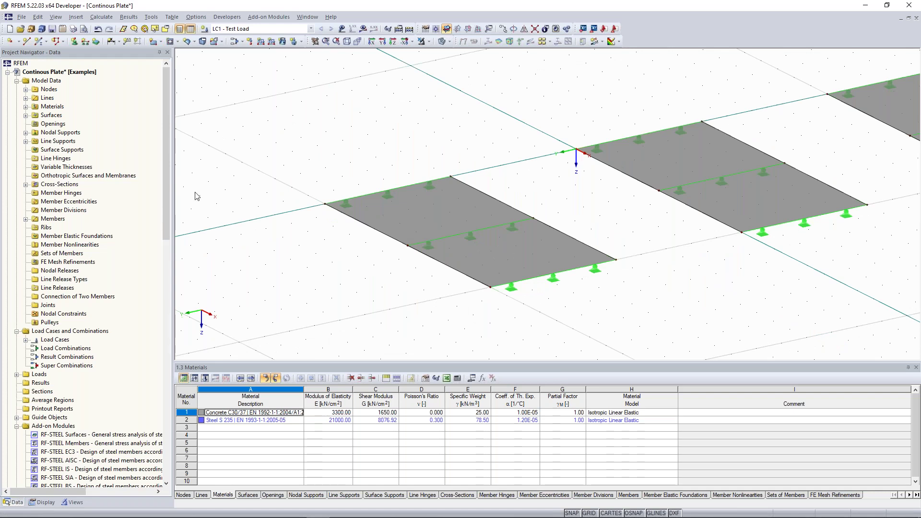
{"action": "scroll", "coordinate": [450, 222], "scroll_direction": "down", "scroll_amount": 2}
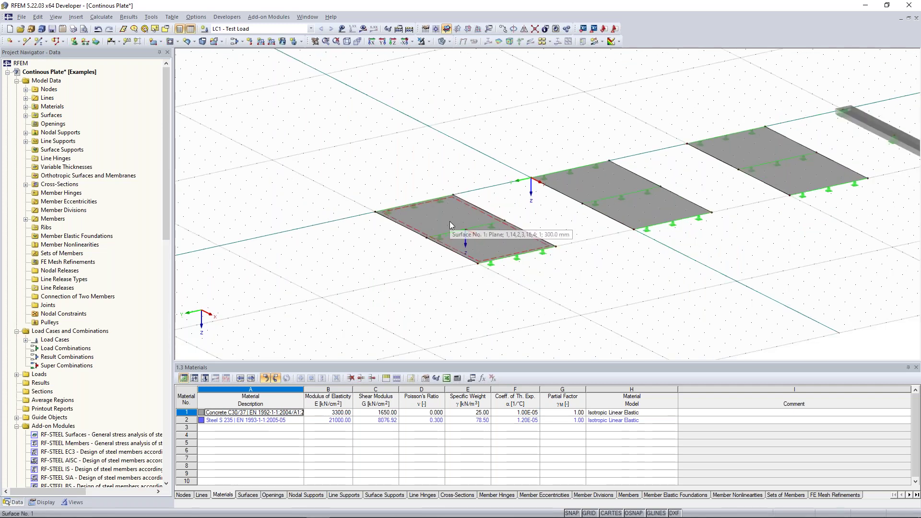
Start a new FE mesh refinement applied to a surface, with a target FE length of 1 m.
{"action": "scroll", "coordinate": [450, 224], "scroll_direction": "down", "scroll_amount": 1}
{"action": "middle_click_drag", "start_coordinate": [749, 117], "coordinate": [674, 135]}
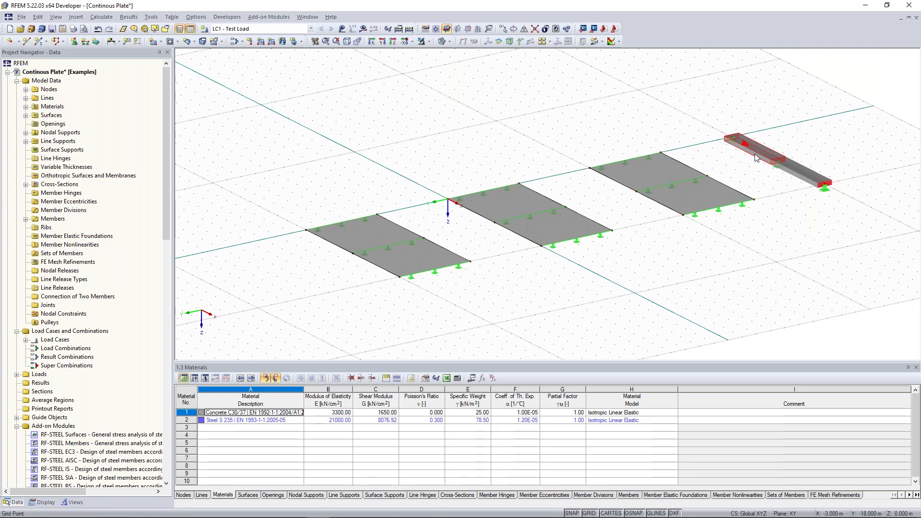
{"action": "scroll", "coordinate": [304, 240], "scroll_direction": "up", "scroll_amount": 2}
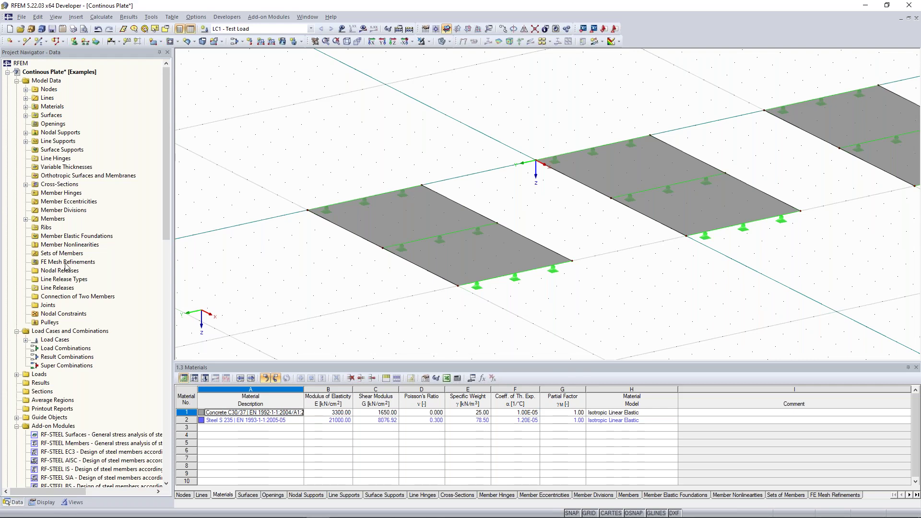
{"action": "left_click", "coordinate": [66, 263]}
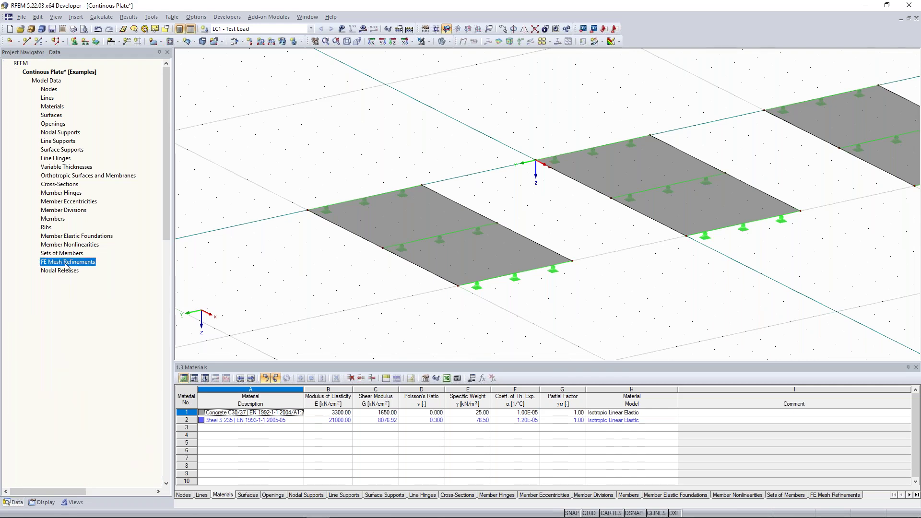
{"action": "right_click", "coordinate": [67, 267]}
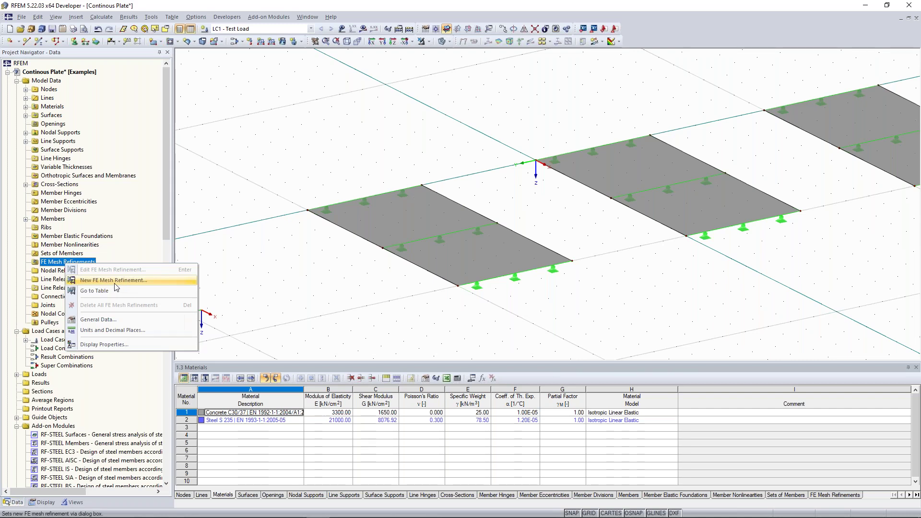
{"action": "left_click", "coordinate": [115, 282]}
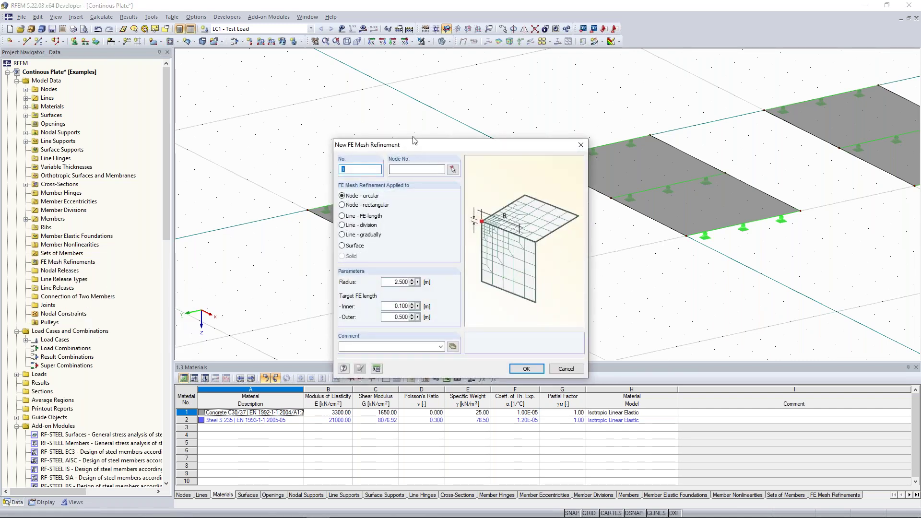
{"action": "left_click_drag", "start_coordinate": [378, 145], "coordinate": [120, 91]}
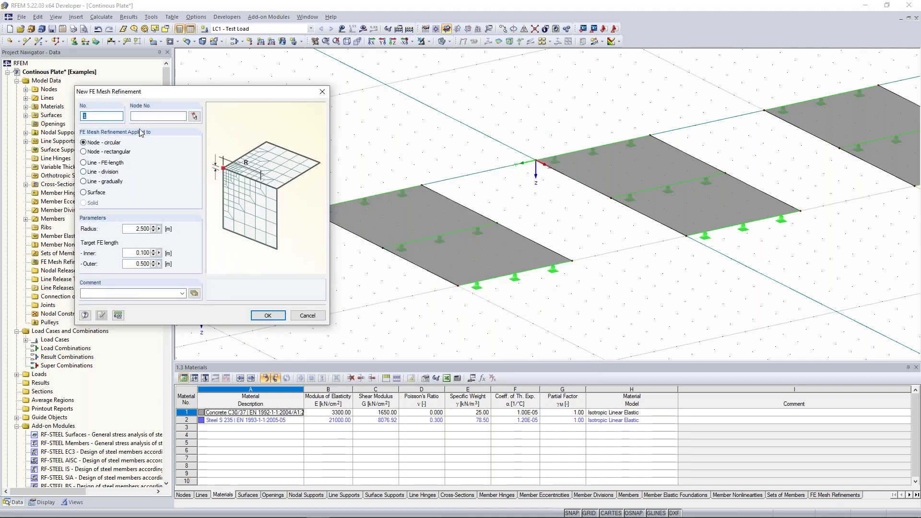
{"action": "left_click", "coordinate": [87, 193]}
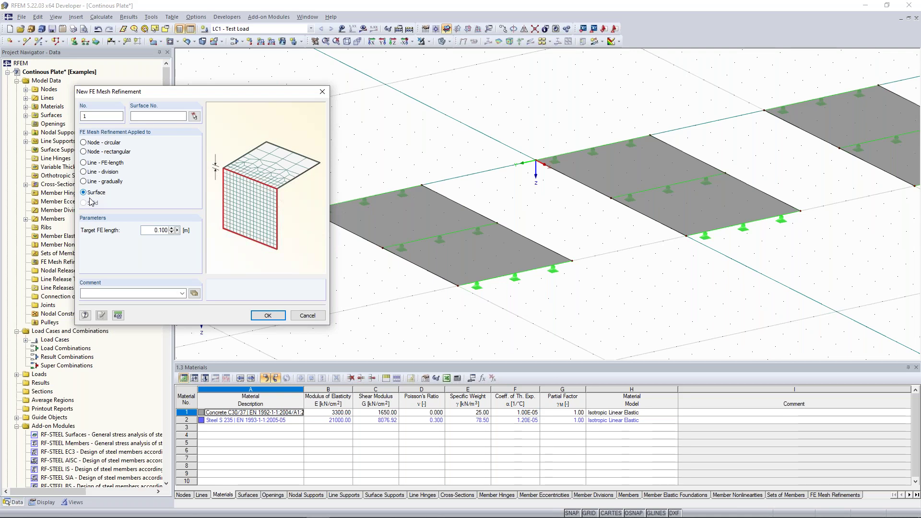
{"action": "type", "text": "1"}
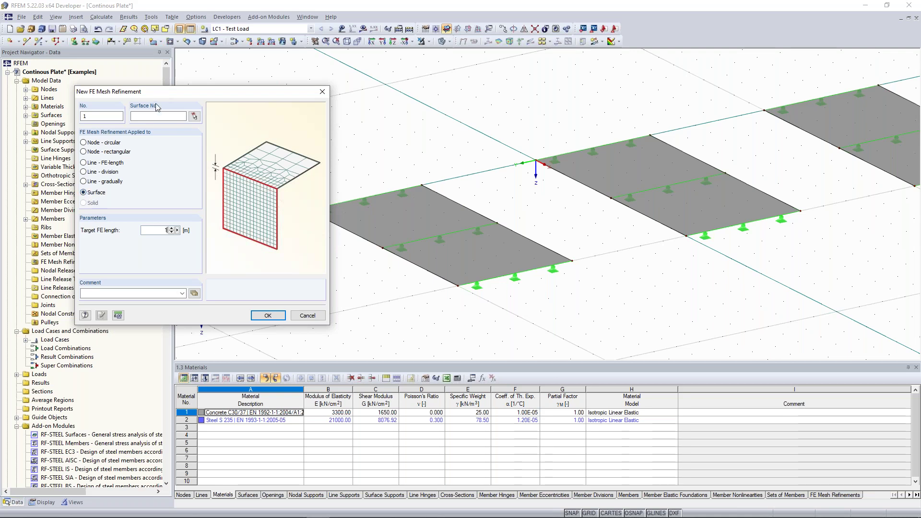
Assign the mesh refinement to surface 1, the plate on the far side from the beam, and create it.
{"action": "left_click", "coordinate": [195, 117]}
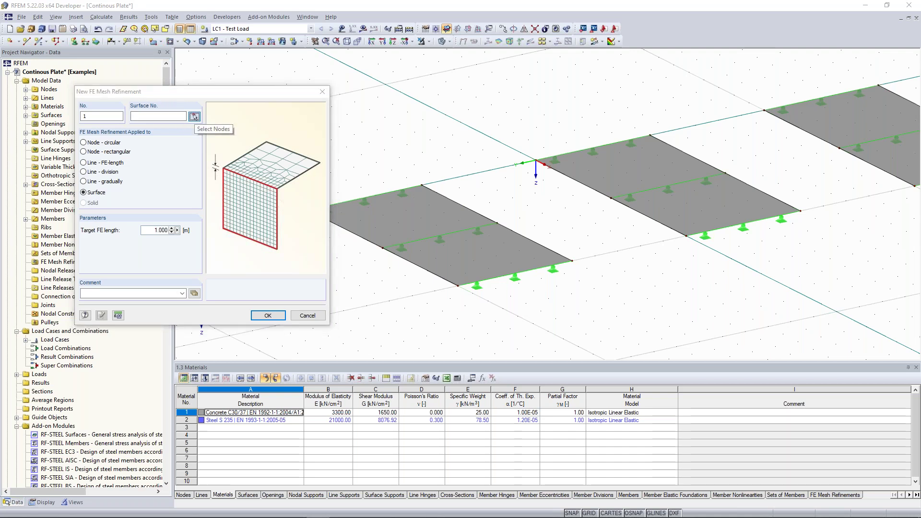
{"action": "left_click", "coordinate": [395, 218]}
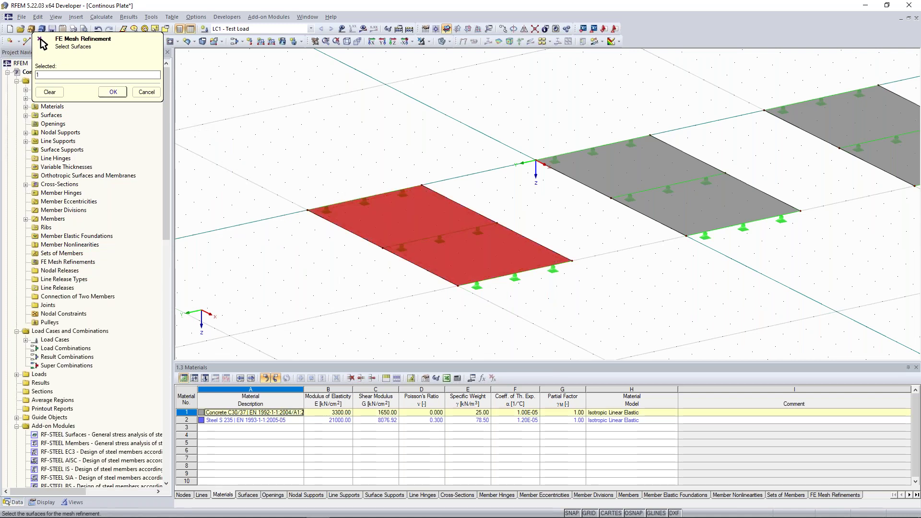
{"action": "left_click", "coordinate": [114, 92]}
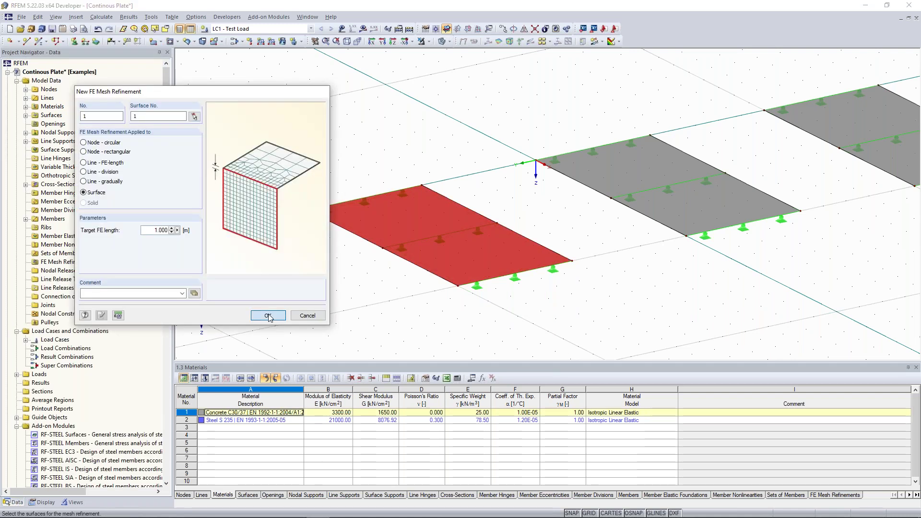
{"action": "left_click", "coordinate": [269, 314]}
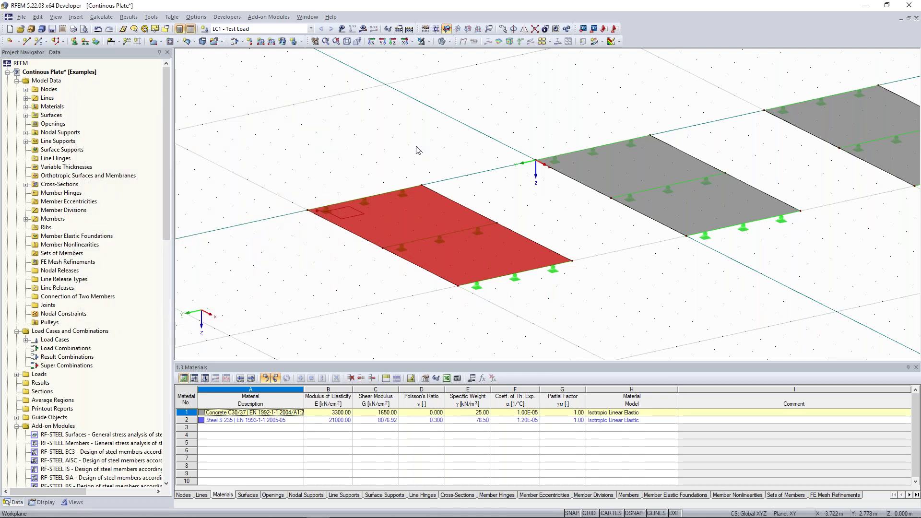
Inspect the FE mesh refinement symbol at the corner of surface 1.
{"action": "scroll", "coordinate": [298, 211], "scroll_direction": "up", "scroll_amount": 3}
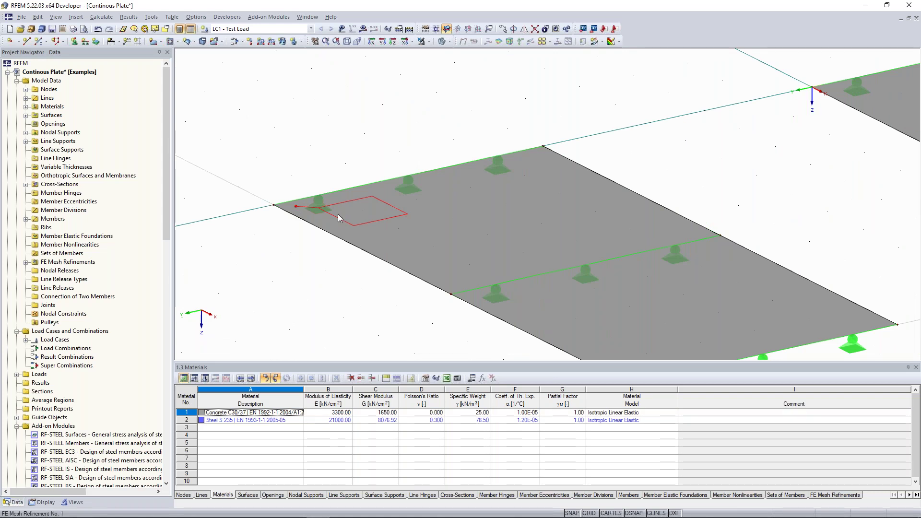
{"action": "scroll", "coordinate": [338, 218], "scroll_direction": "down", "scroll_amount": 3}
{"action": "scroll", "coordinate": [340, 220], "scroll_direction": "up", "scroll_amount": 3}
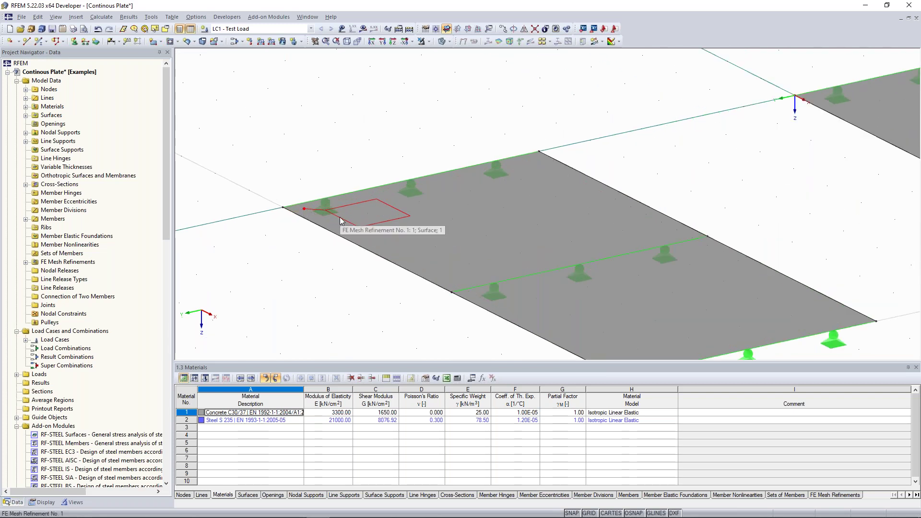
{"action": "scroll", "coordinate": [655, 185], "scroll_direction": "down", "scroll_amount": 3}
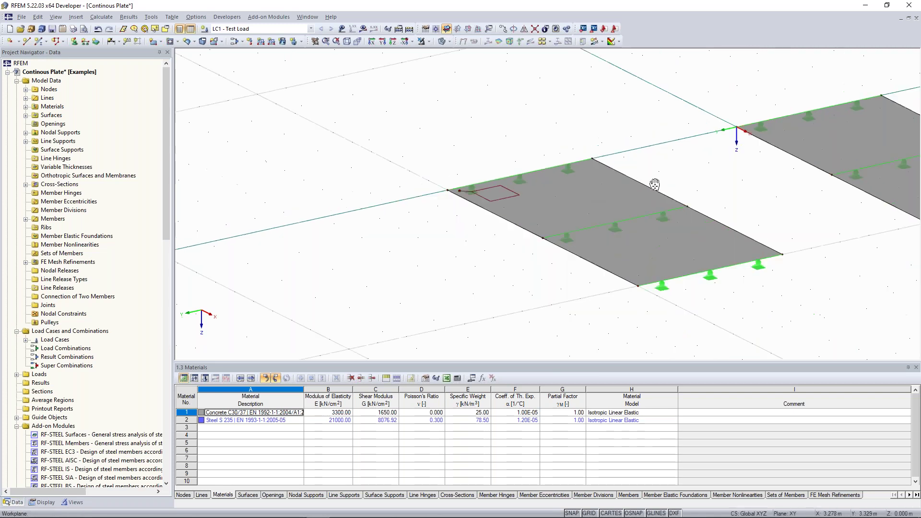
{"action": "scroll", "coordinate": [654, 184], "scroll_direction": "down", "scroll_amount": 3}
{"action": "scroll", "coordinate": [546, 204], "scroll_direction": "up", "scroll_amount": 2}
{"action": "middle_click_drag", "start_coordinate": [521, 155], "coordinate": [522, 187]}
Create a surface FE mesh refinement with a target FE length of 0.1 m on surface 3, the plate nearest the beam.
{"action": "left_click", "coordinate": [703, 139]}
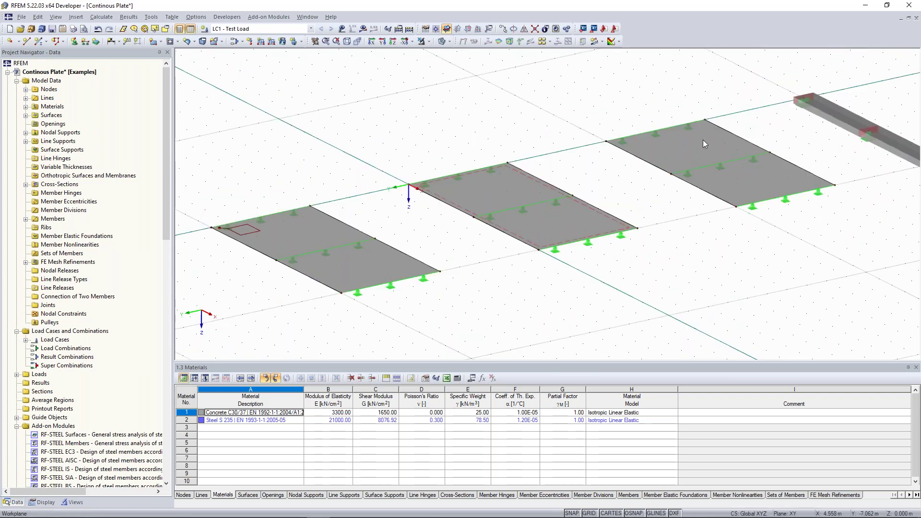
{"action": "left_click", "coordinate": [571, 181]}
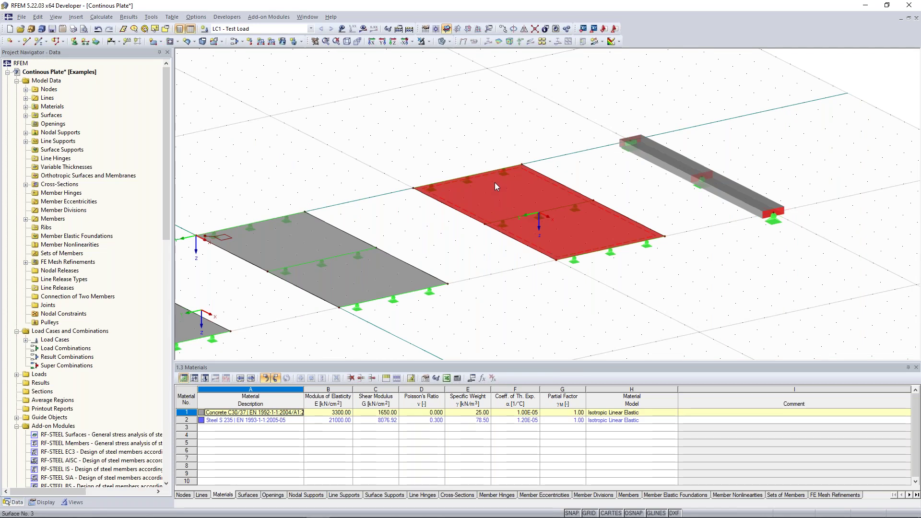
{"action": "right_click", "coordinate": [496, 183]}
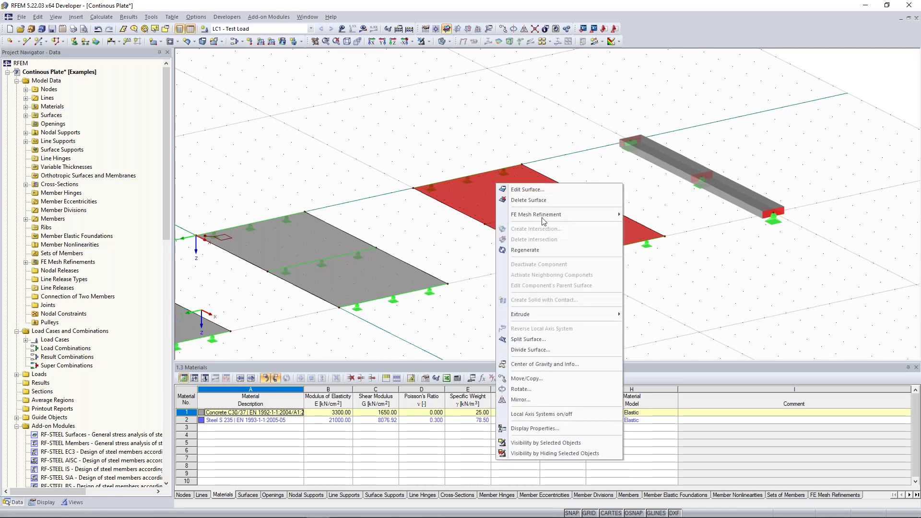
{"action": "mouse_move", "coordinate": [543, 221]}
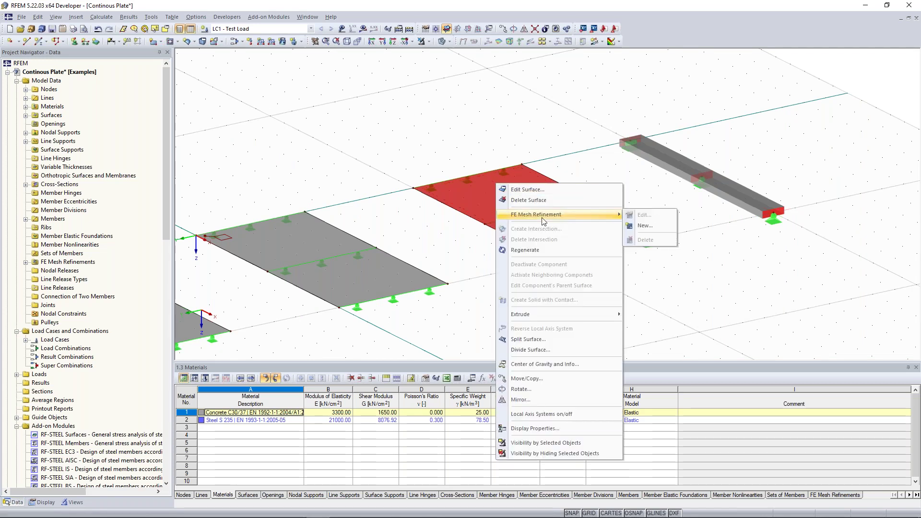
{"action": "left_click", "coordinate": [649, 229]}
{"action": "left_click_drag", "start_coordinate": [433, 224], "coordinate": [207, 185]}
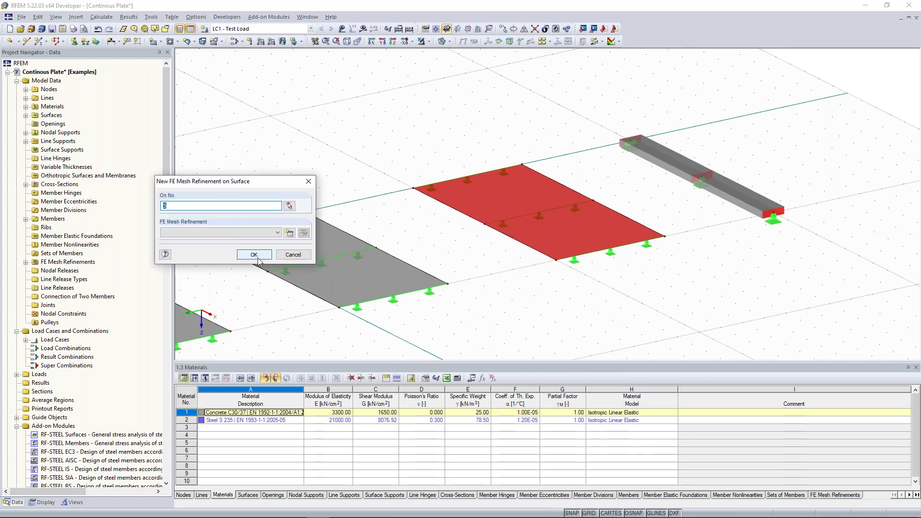
{"action": "left_click", "coordinate": [288, 234]}
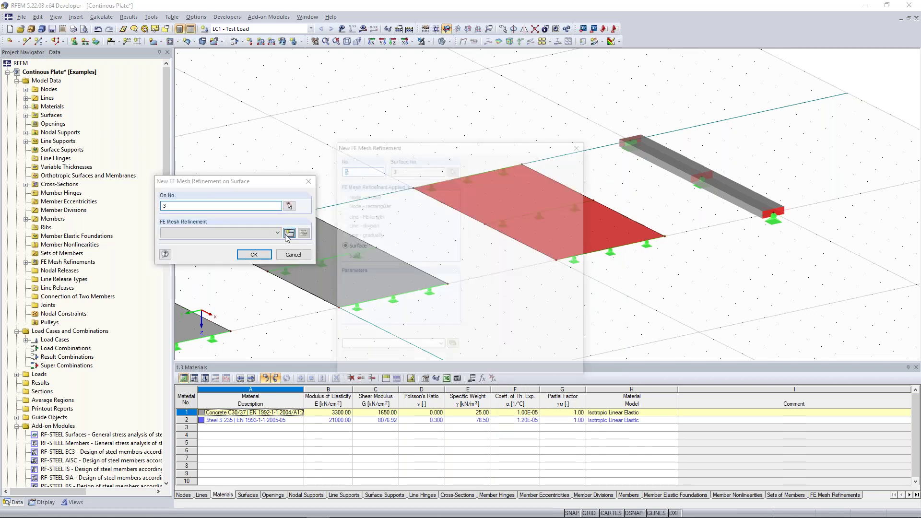
{"action": "type", "text": "0.1"}
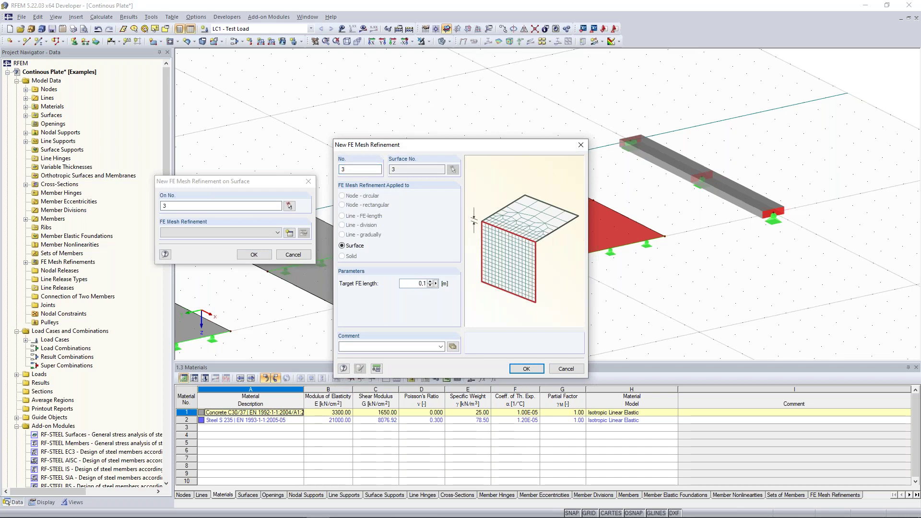
{"action": "left_click", "coordinate": [526, 368]}
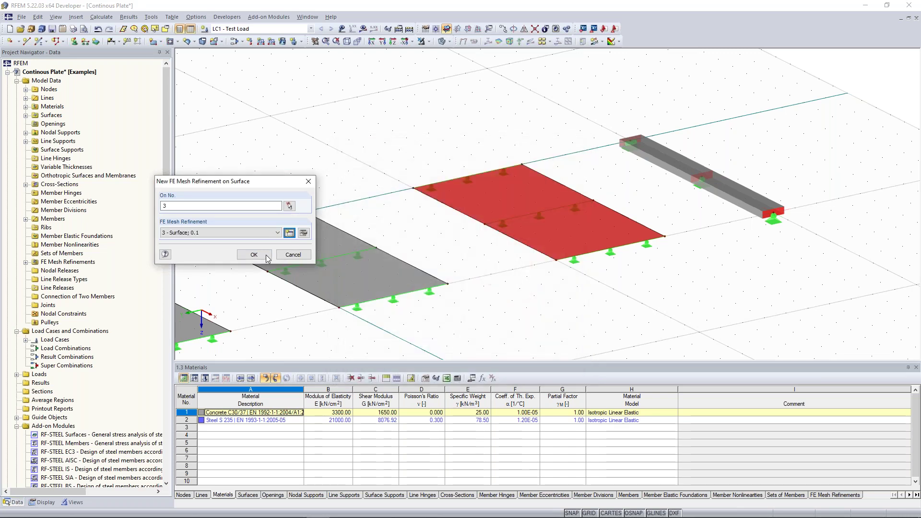
{"action": "left_click", "coordinate": [253, 254]}
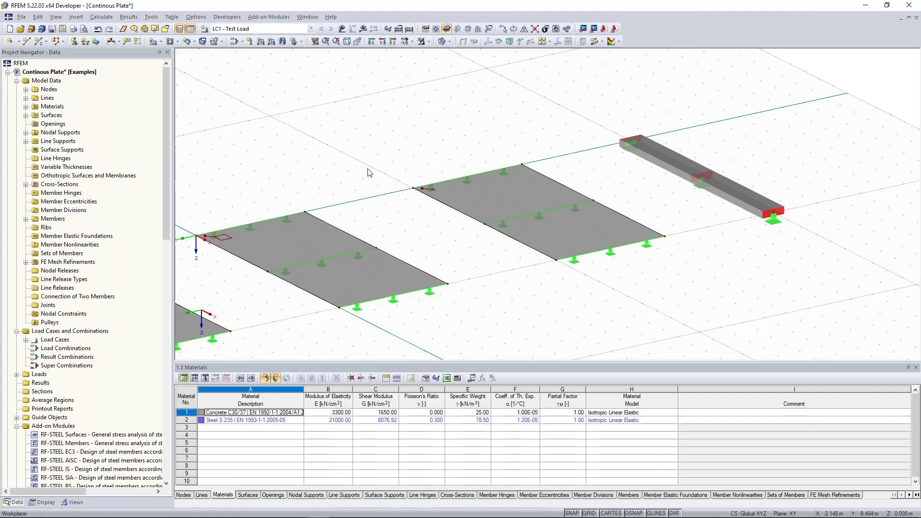
{"action": "scroll", "coordinate": [411, 181], "scroll_direction": "down", "scroll_amount": 4}
{"action": "scroll", "coordinate": [409, 181], "scroll_direction": "up", "scroll_amount": 3}
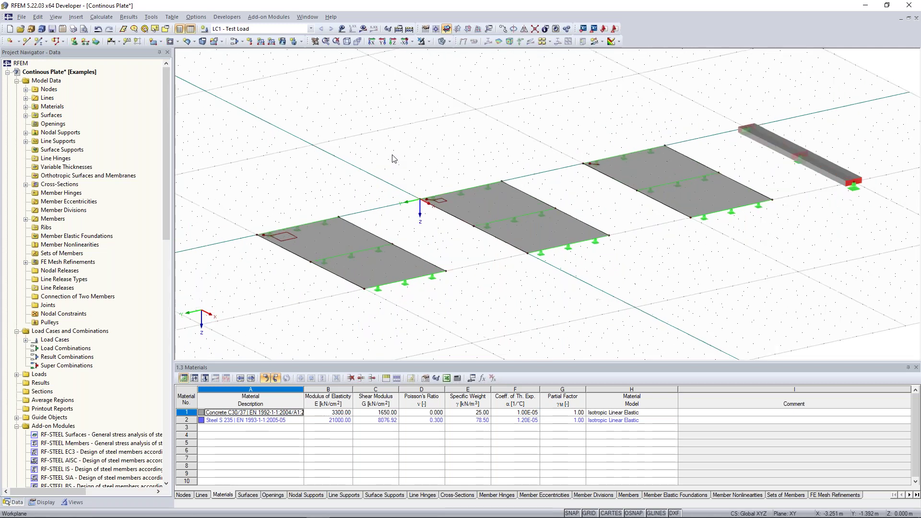
{"action": "scroll", "coordinate": [393, 159], "scroll_direction": "up", "scroll_amount": 2}
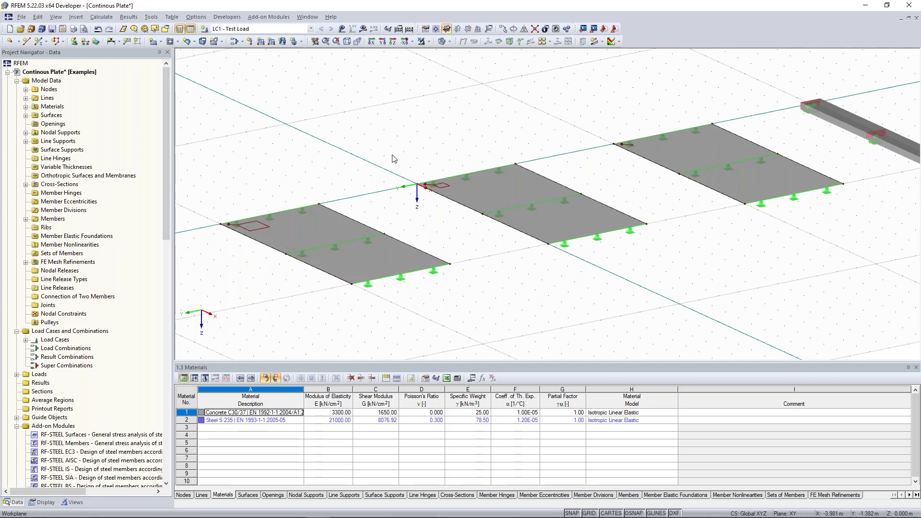
{"action": "scroll", "coordinate": [293, 204], "scroll_direction": "up", "scroll_amount": 1}
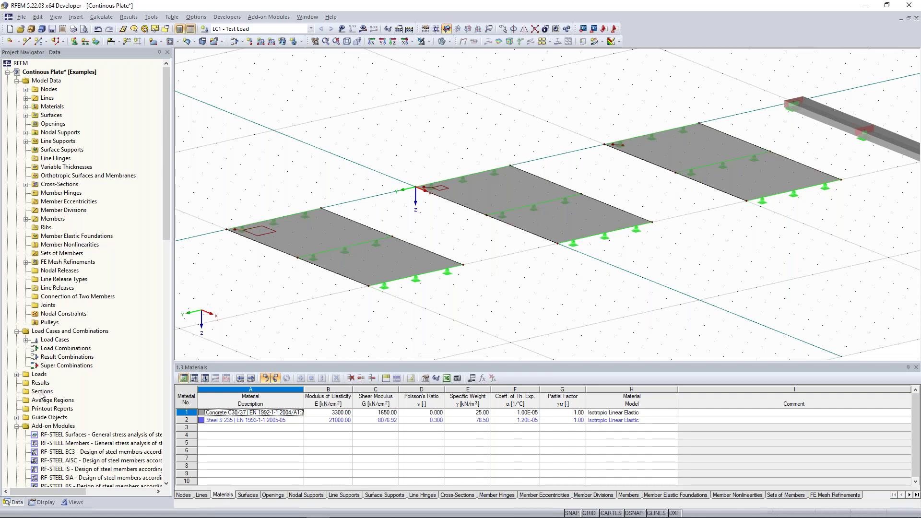
Start a new section and name it A-A.
{"action": "scroll", "coordinate": [41, 393], "scroll_direction": "down", "scroll_amount": 5}
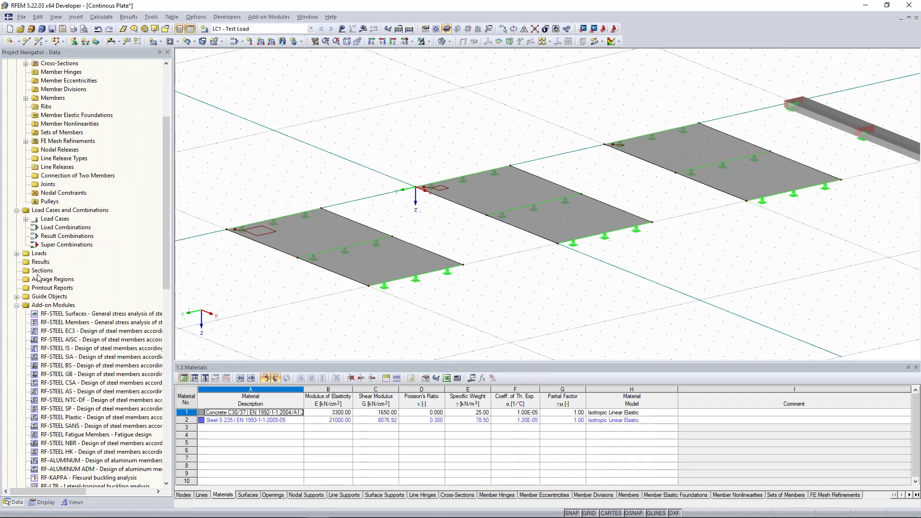
{"action": "left_click", "coordinate": [45, 271]}
{"action": "right_click", "coordinate": [44, 271]}
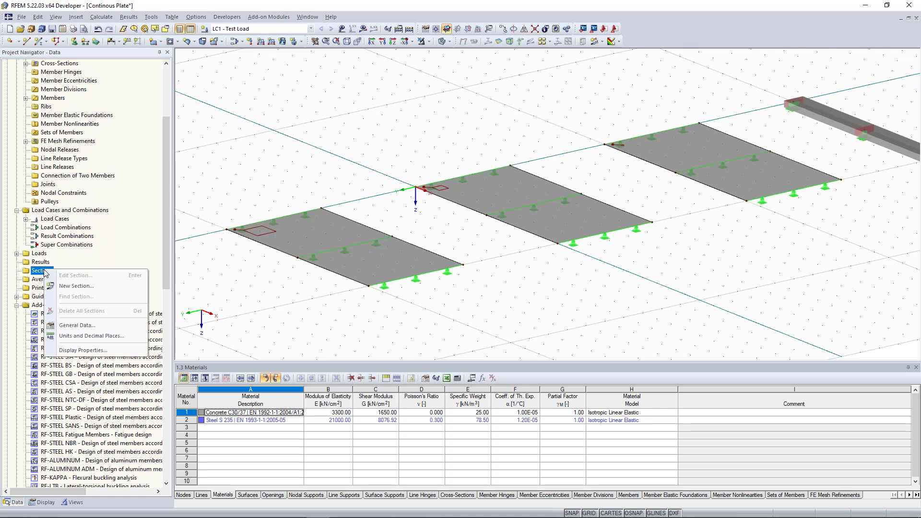
{"action": "left_click", "coordinate": [77, 289]}
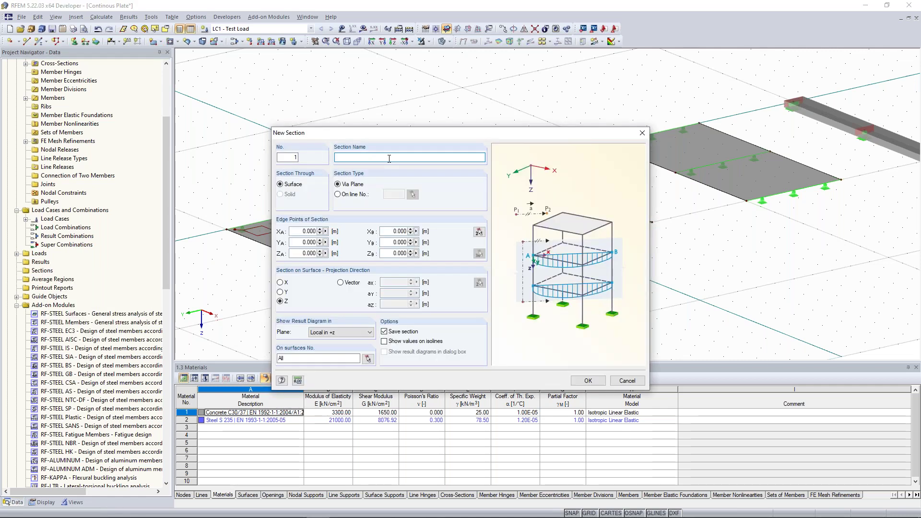
{"action": "type", "text": "A-A"}
Pick the section's edge points on the model at 0, 7.5, 0 m and 10, 7.5, 0 m, running lengthwise across surface 1.
{"action": "left_click", "coordinate": [479, 233]}
{"action": "scroll", "coordinate": [300, 257], "scroll_direction": "up", "scroll_amount": 2}
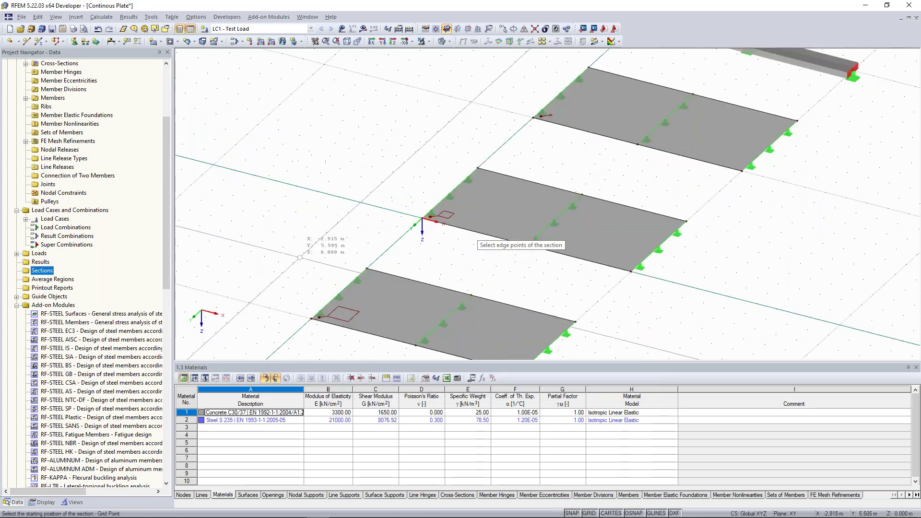
{"action": "left_click", "coordinate": [345, 298]}
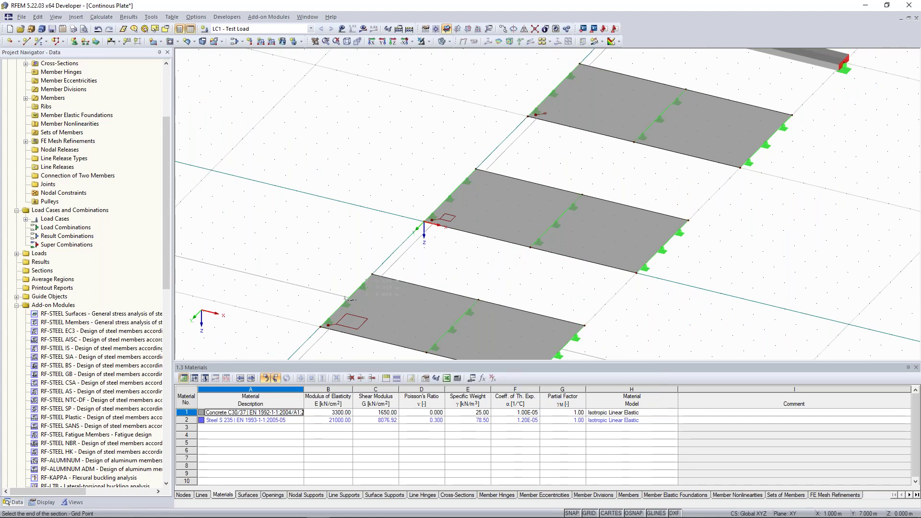
{"action": "left_click", "coordinate": [466, 284]}
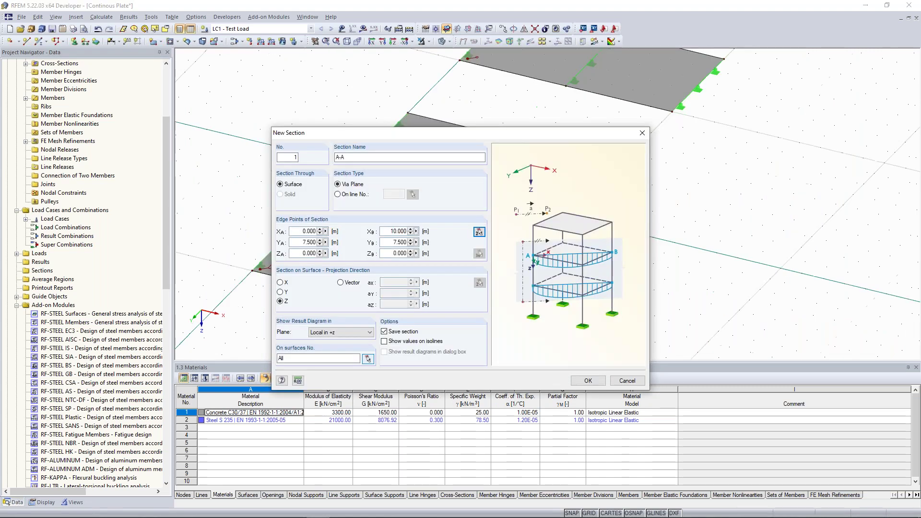
Restrict section A-A to surface 1 with projection direction Z and create it.
{"action": "left_click", "coordinate": [368, 358]}
{"action": "left_click", "coordinate": [355, 261]}
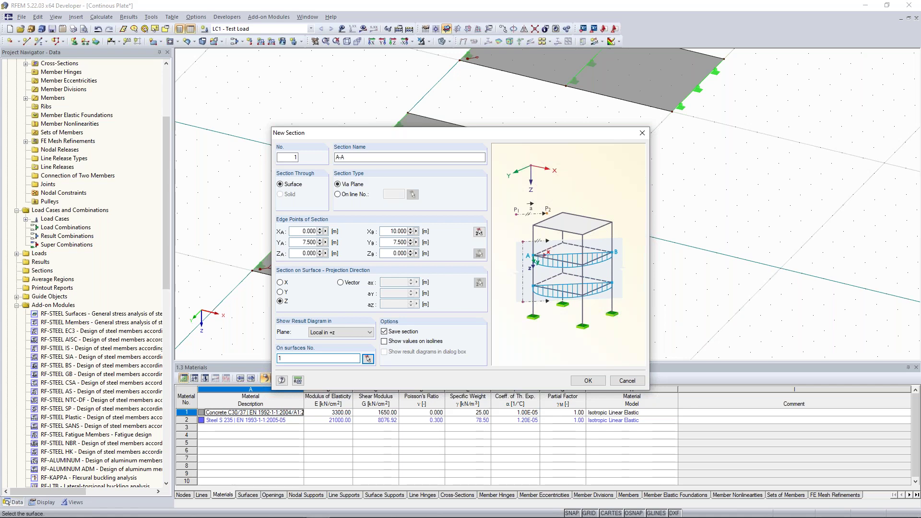
{"action": "left_click", "coordinate": [280, 302]}
{"action": "left_click", "coordinate": [588, 381]}
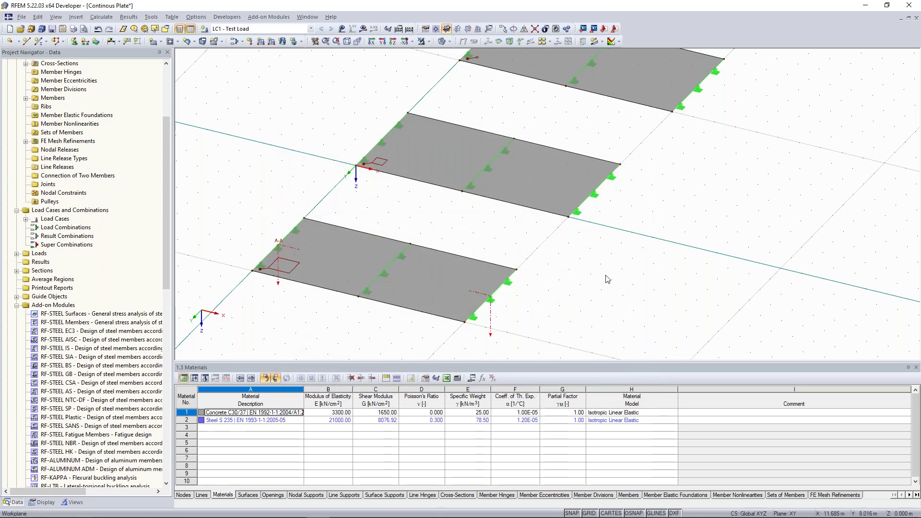
Create section B-B on surface 2 with edge points 0, -2.5, 0 m and 10, -2.5, 0 m and projection direction Z.
{"action": "middle_click_drag", "start_coordinate": [607, 279], "coordinate": [416, 236], "text": "ctrl"}
{"action": "scroll", "coordinate": [441, 238], "scroll_direction": "down", "scroll_amount": 3}
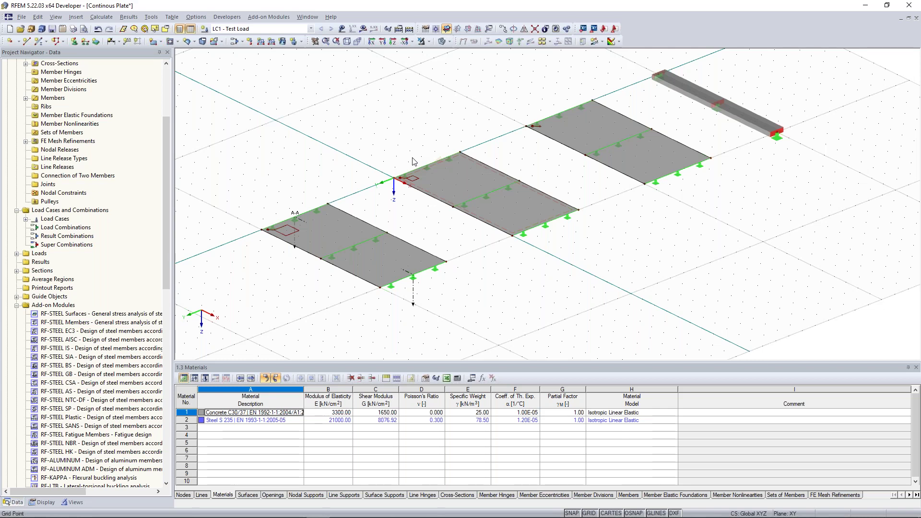
{"action": "left_click", "coordinate": [387, 315]}
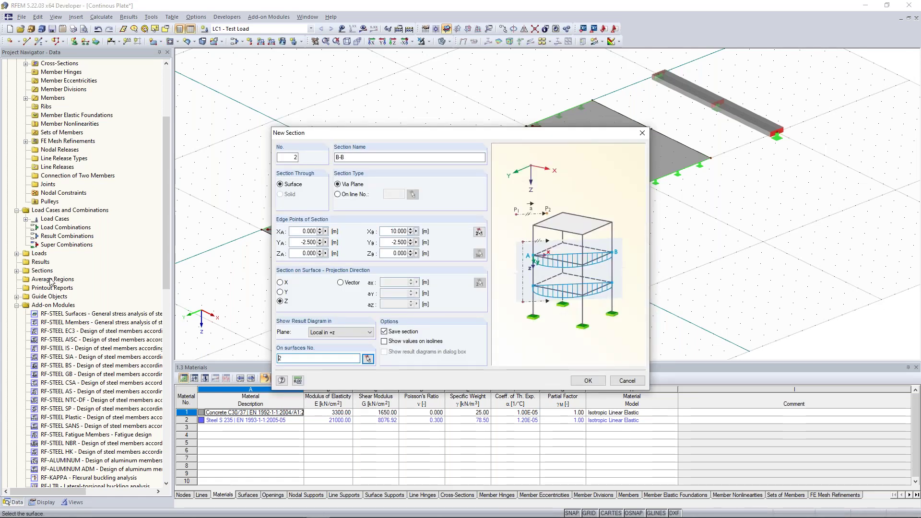
{"action": "key", "text": "Return"}
Create section C-C lengthwise across the plate nearest the beam, with edge points 0, -12.5, 0 m and 10, -12.5, 0 m and projection direction Z.
{"action": "double_click", "coordinate": [42, 270]}
{"action": "type", "text": "c"}
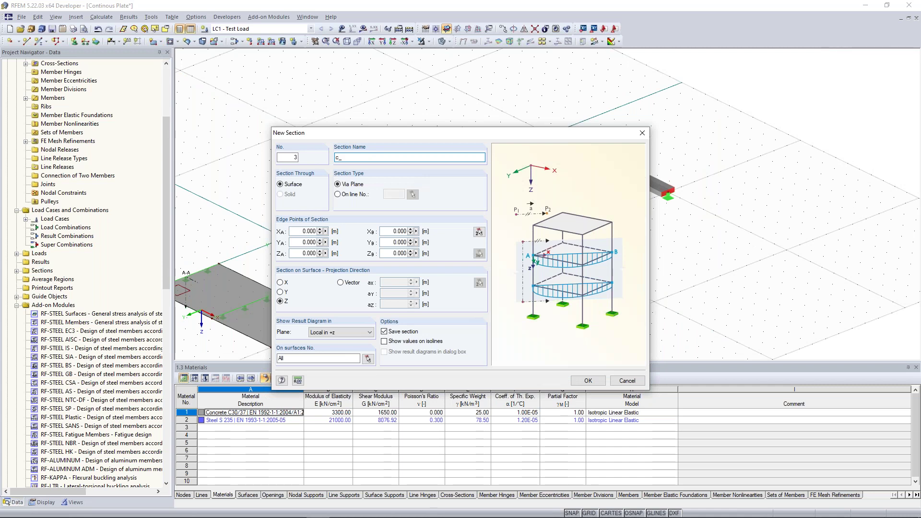
{"action": "type", "text": "-C"}
{"action": "left_click", "coordinate": [478, 232]}
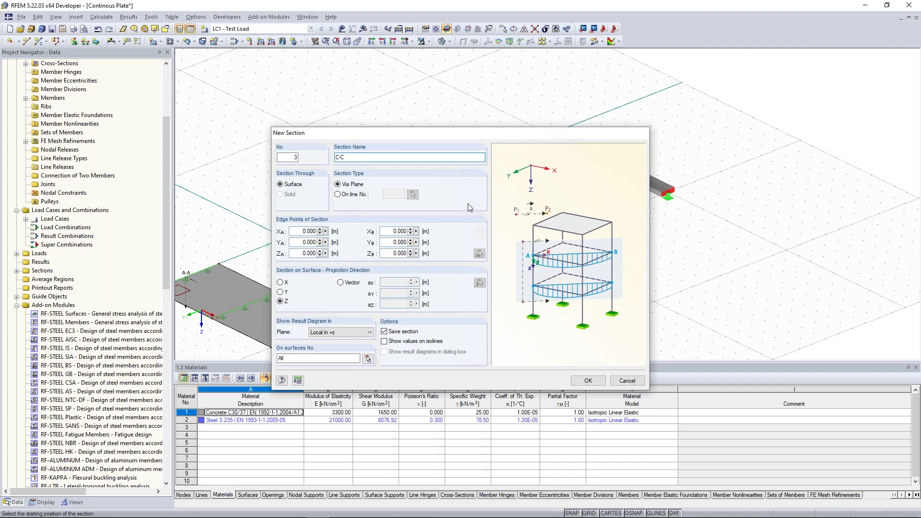
{"action": "left_click", "coordinate": [482, 161]}
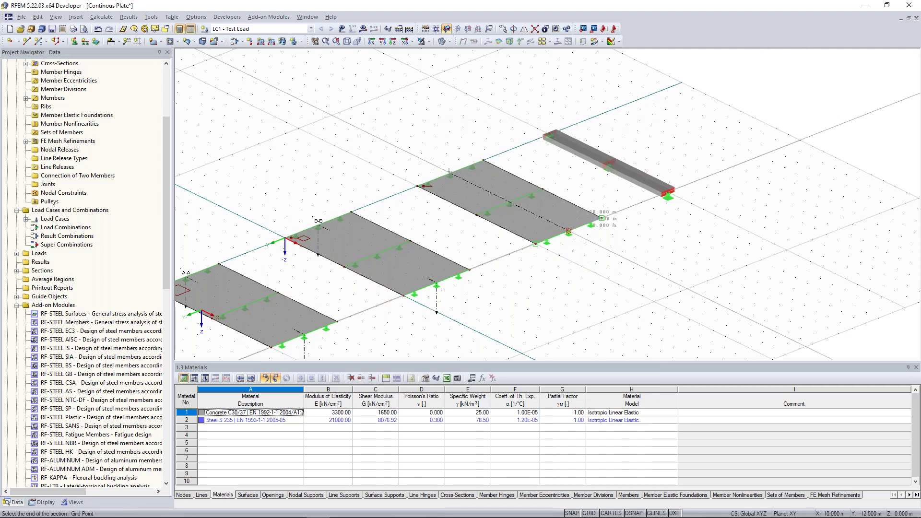
{"action": "left_click", "coordinate": [568, 231]}
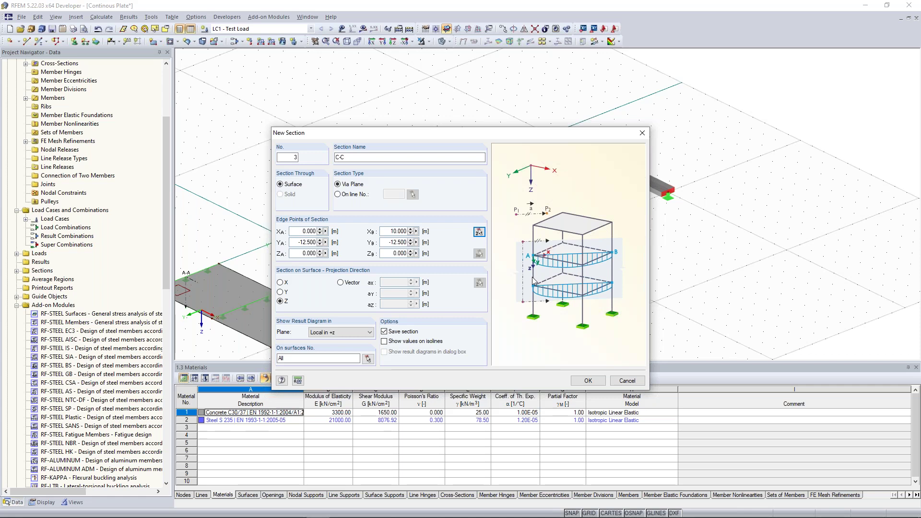
{"action": "key", "text": "Return"}
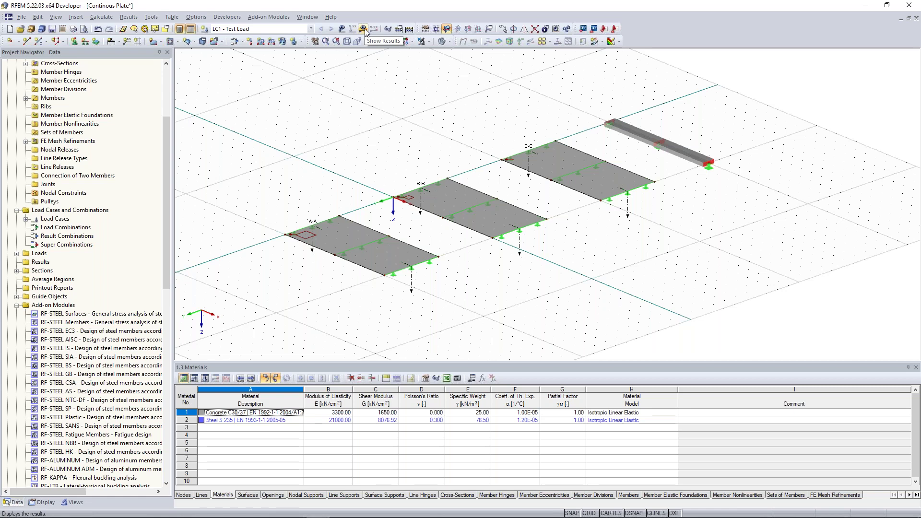
Calculate load case LC1 - Test Load and show its results on the model.
{"action": "scroll", "coordinate": [337, 128], "scroll_direction": "up", "scroll_amount": 3}
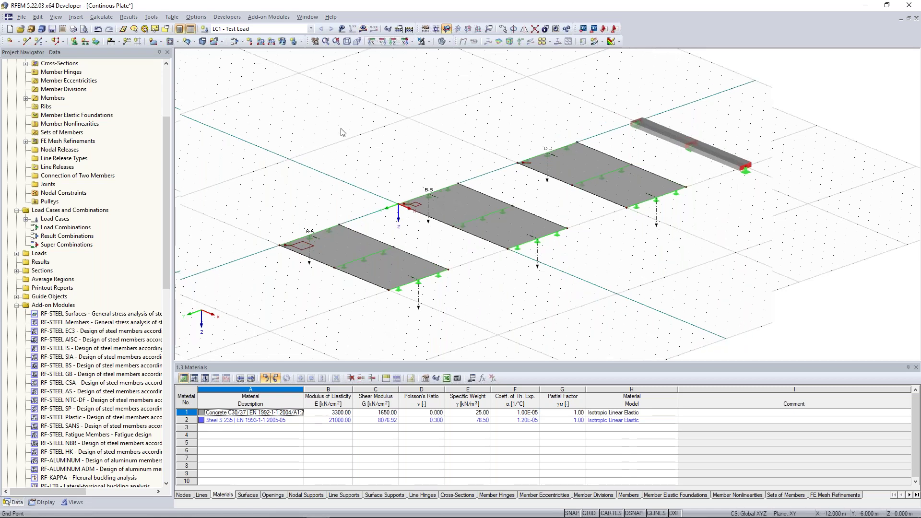
{"action": "left_click", "coordinate": [363, 29]}
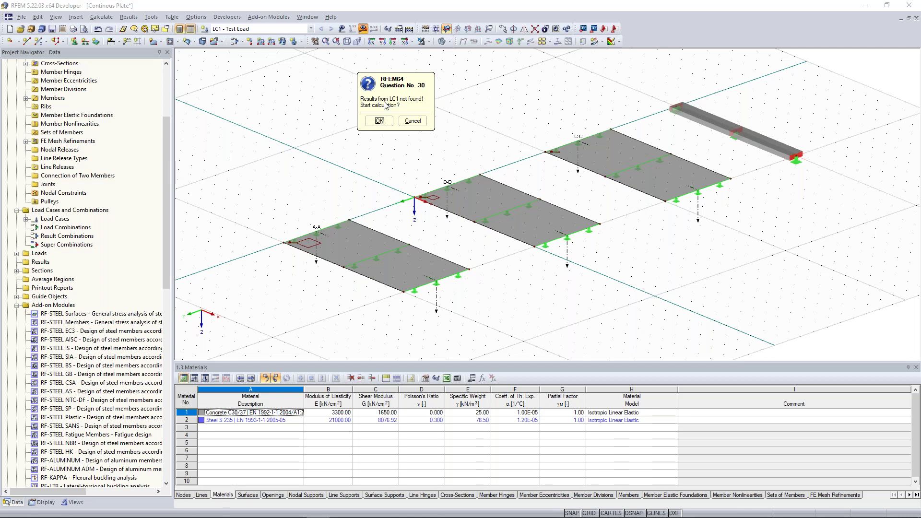
{"action": "left_click", "coordinate": [379, 121]}
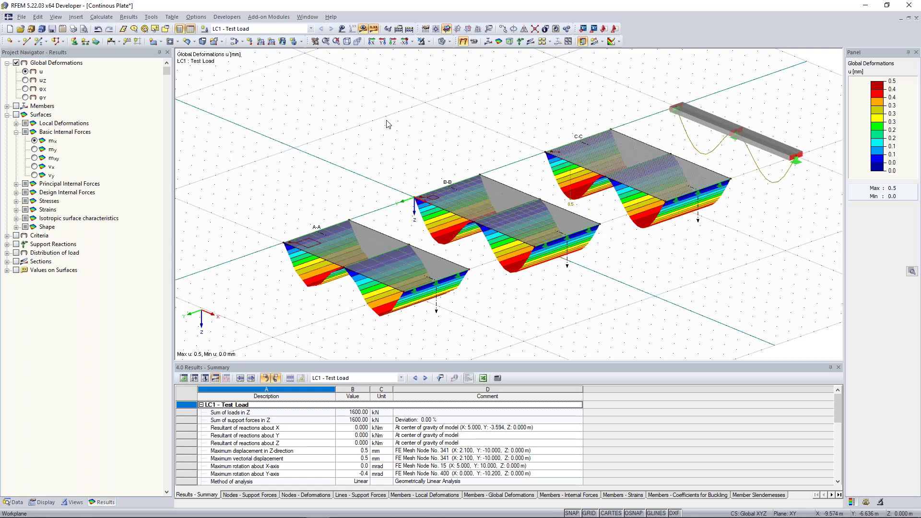
Set the deformation display of members to Cross-Sections Colored so the beam is shown like the plates.
{"action": "scroll", "coordinate": [389, 123], "scroll_direction": "down", "scroll_amount": 1}
{"action": "scroll", "coordinate": [389, 124], "scroll_direction": "down", "scroll_amount": 1}
{"action": "middle_click_drag", "start_coordinate": [373, 142], "coordinate": [447, 155]}
{"action": "scroll", "coordinate": [377, 156], "scroll_direction": "up", "scroll_amount": 1}
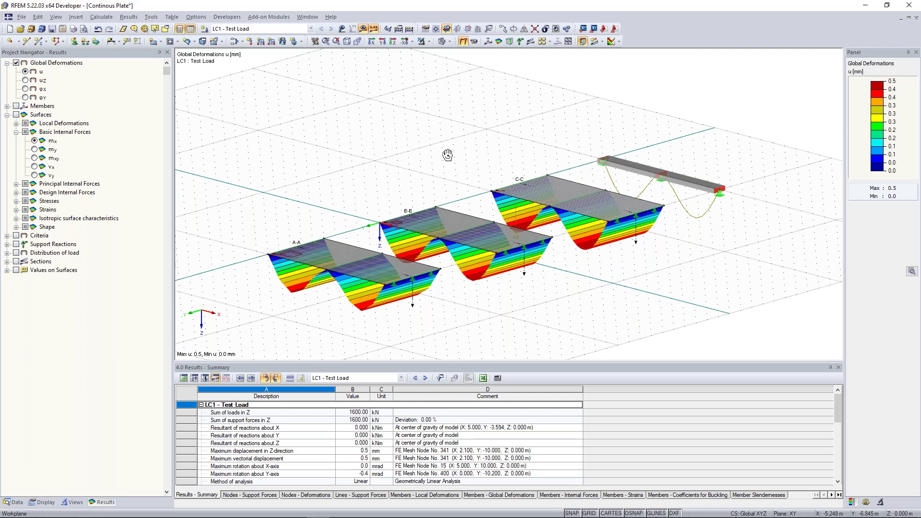
{"action": "scroll", "coordinate": [616, 187], "scroll_direction": "up", "scroll_amount": 3}
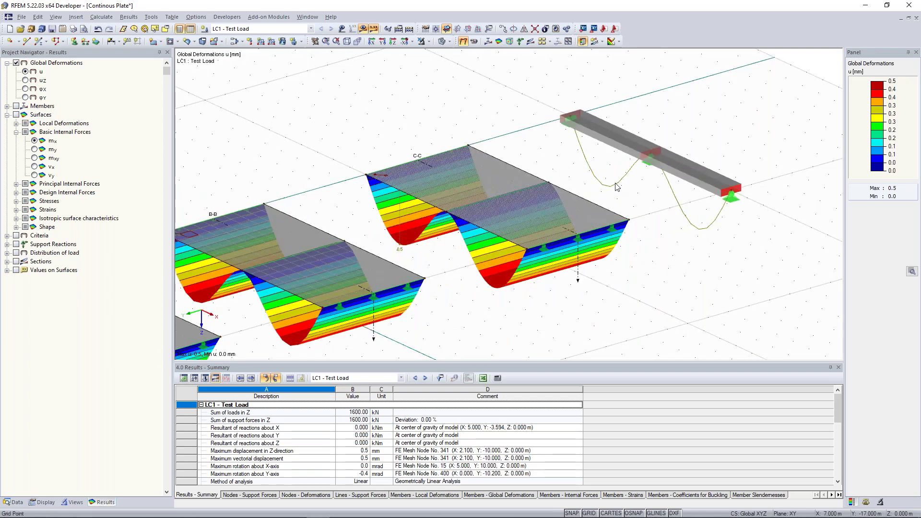
{"action": "middle_click_drag", "start_coordinate": [603, 166], "coordinate": [560, 184]}
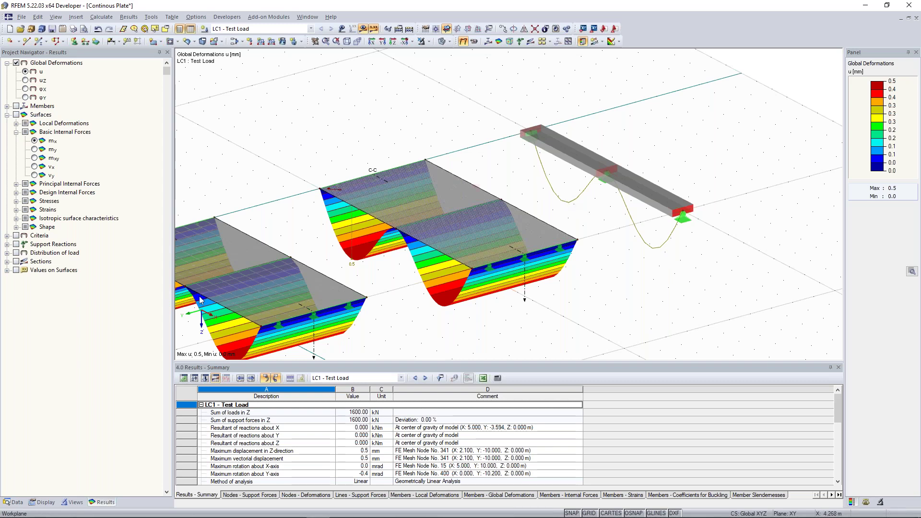
{"action": "left_click", "coordinate": [47, 503]}
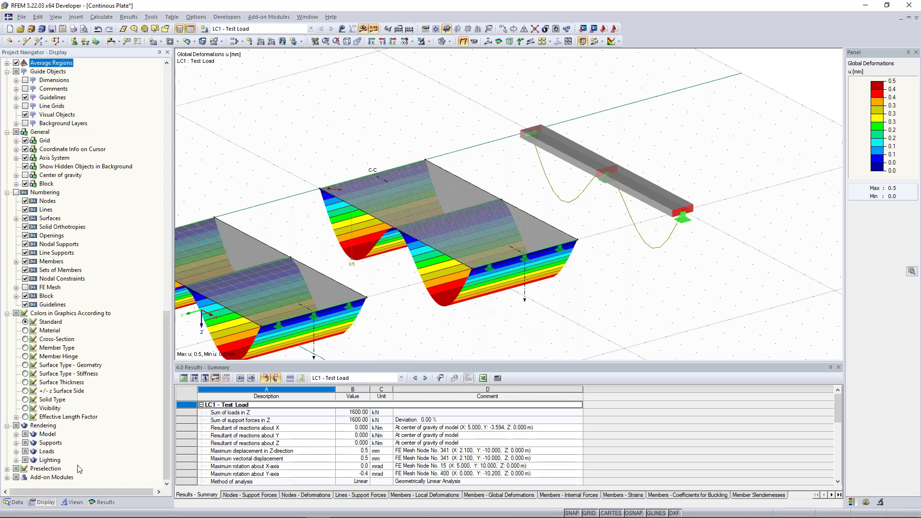
{"action": "scroll", "coordinate": [66, 309], "scroll_direction": "up", "scroll_amount": 14}
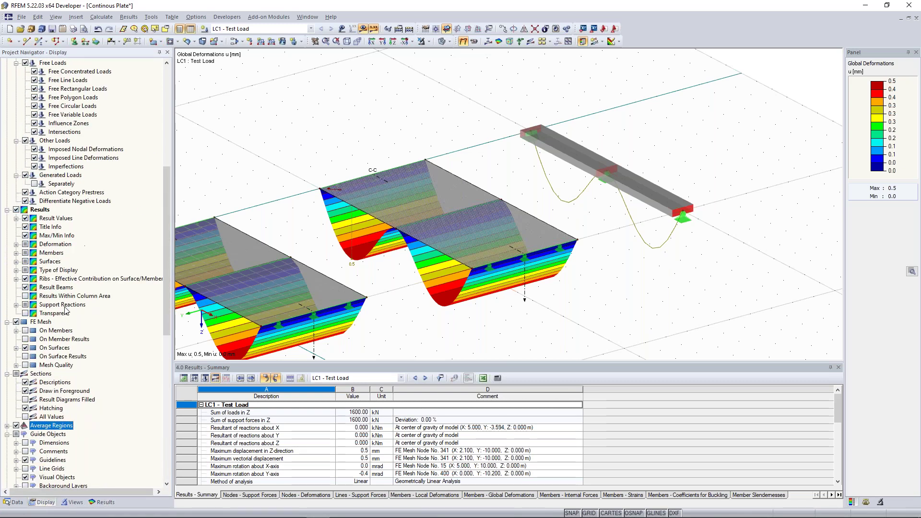
{"action": "left_click", "coordinate": [16, 244]}
{"action": "left_click", "coordinate": [25, 253]}
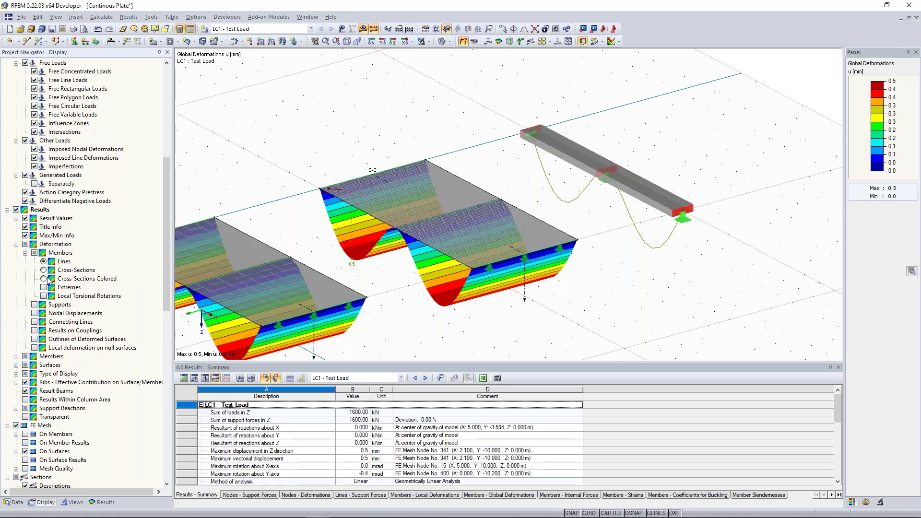
{"action": "left_click", "coordinate": [44, 278]}
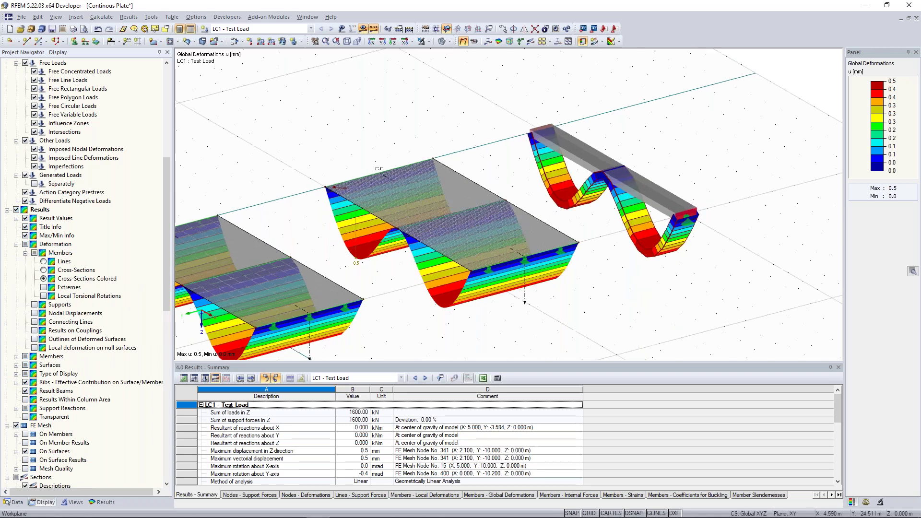
Display the basic internal force m-x on the surfaces and sections together with the internal force My on the members.
{"action": "middle_click_drag", "start_coordinate": [698, 173], "coordinate": [591, 159]}
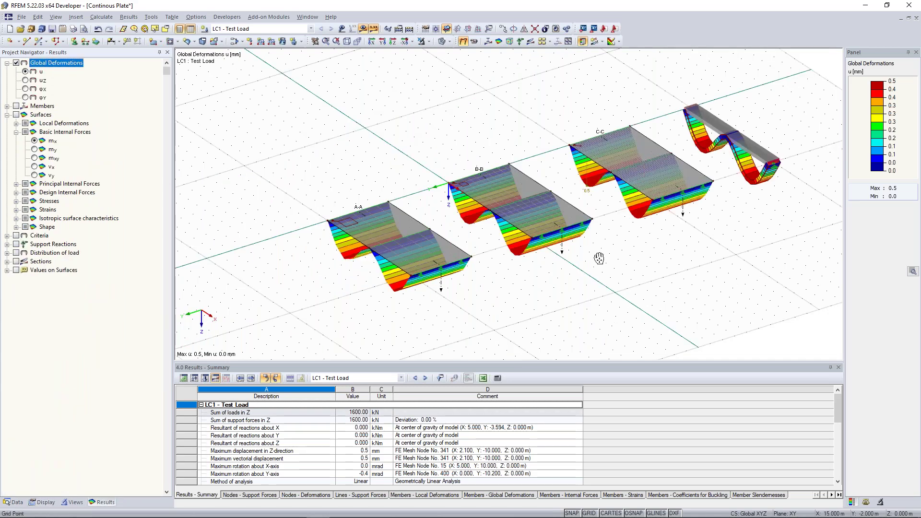
{"action": "middle_click_drag", "start_coordinate": [599, 258], "coordinate": [552, 259], "text": "ctrl"}
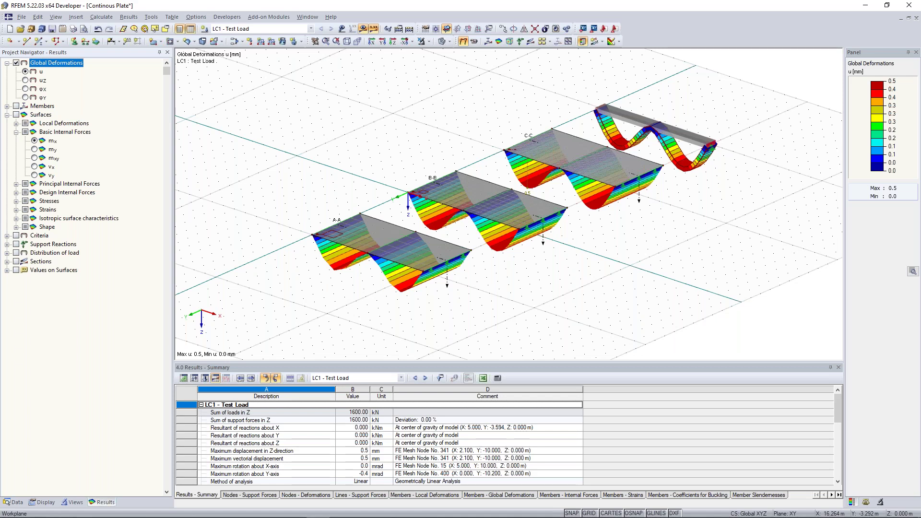
{"action": "left_click", "coordinate": [34, 141]}
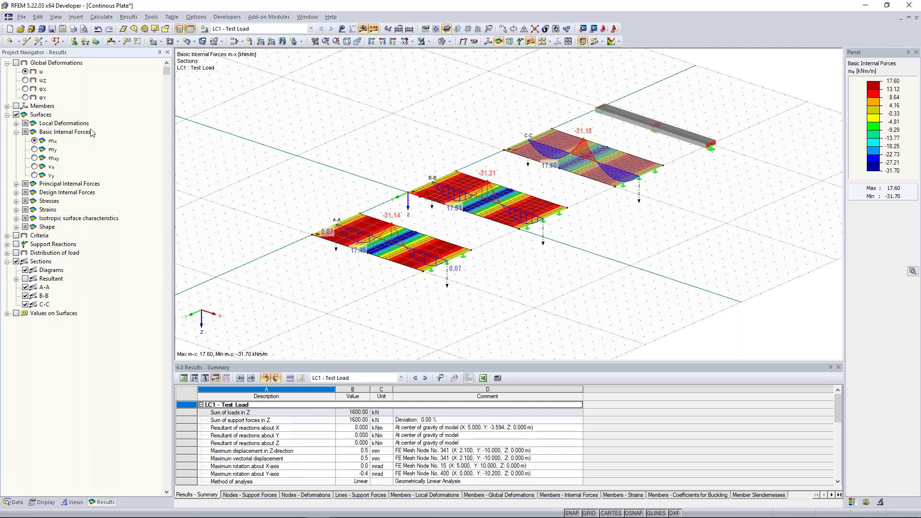
{"action": "left_click", "coordinate": [7, 106]}
{"action": "left_click", "coordinate": [15, 106]}
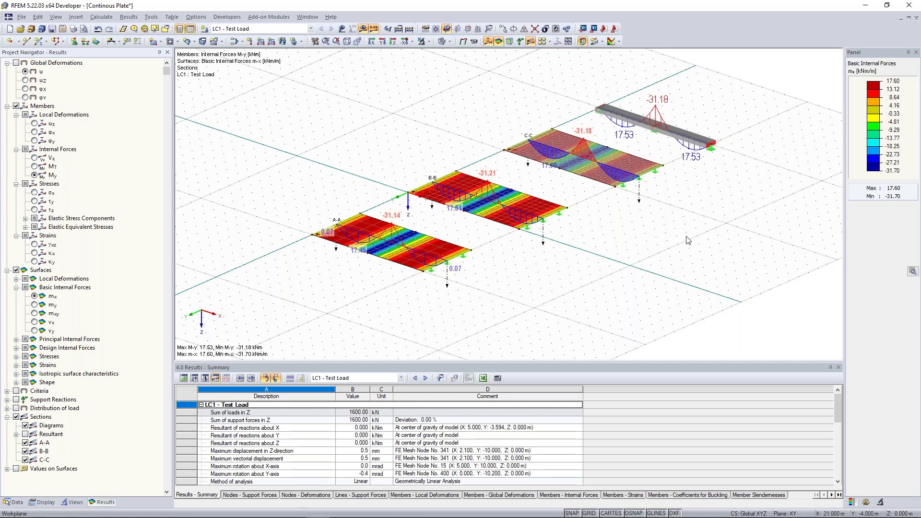
Compare the beam's My moment diagram with the m-x section diagrams of the three plates.
{"action": "scroll", "coordinate": [671, 91], "scroll_direction": "up", "scroll_amount": 3}
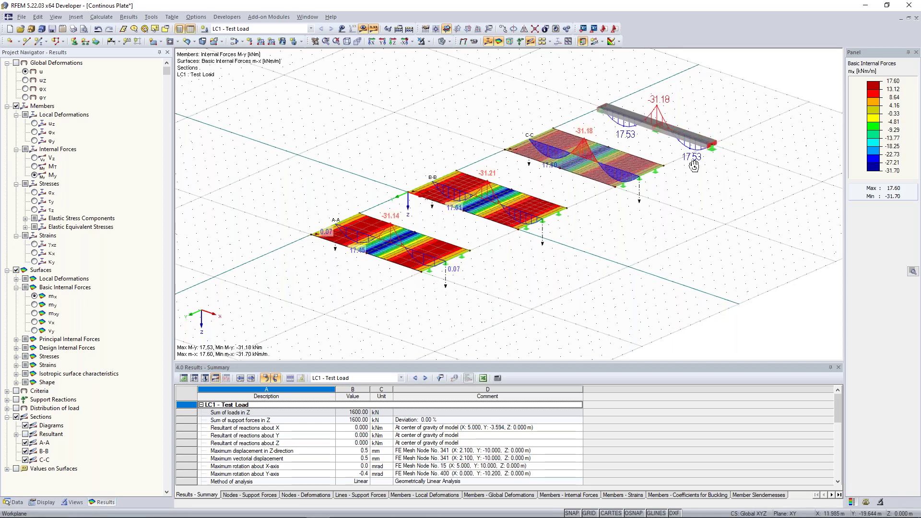
{"action": "scroll", "coordinate": [474, 169], "scroll_direction": "up", "scroll_amount": 2}
{"action": "scroll", "coordinate": [473, 169], "scroll_direction": "up", "scroll_amount": 3}
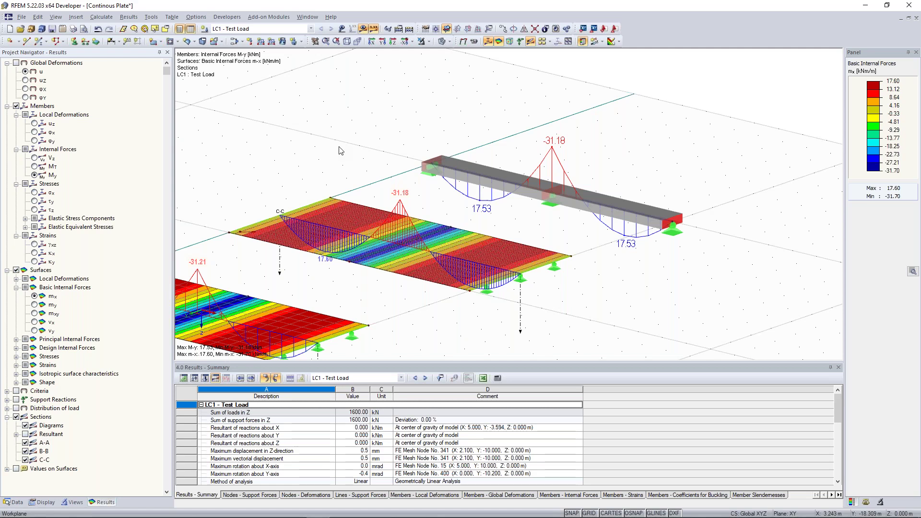
{"action": "scroll", "coordinate": [341, 150], "scroll_direction": "down", "scroll_amount": 5}
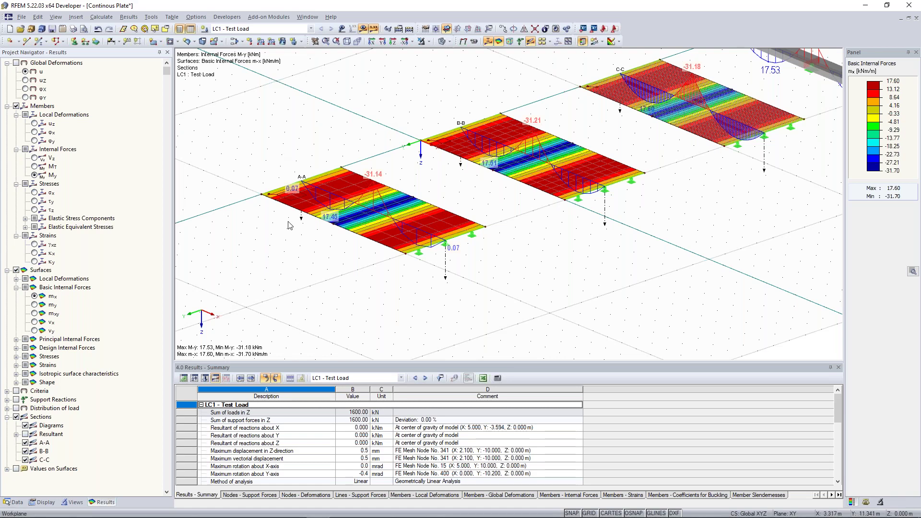
{"action": "scroll", "coordinate": [290, 225], "scroll_direction": "up", "scroll_amount": 2}
{"action": "scroll", "coordinate": [290, 225], "scroll_direction": "up", "scroll_amount": 1}
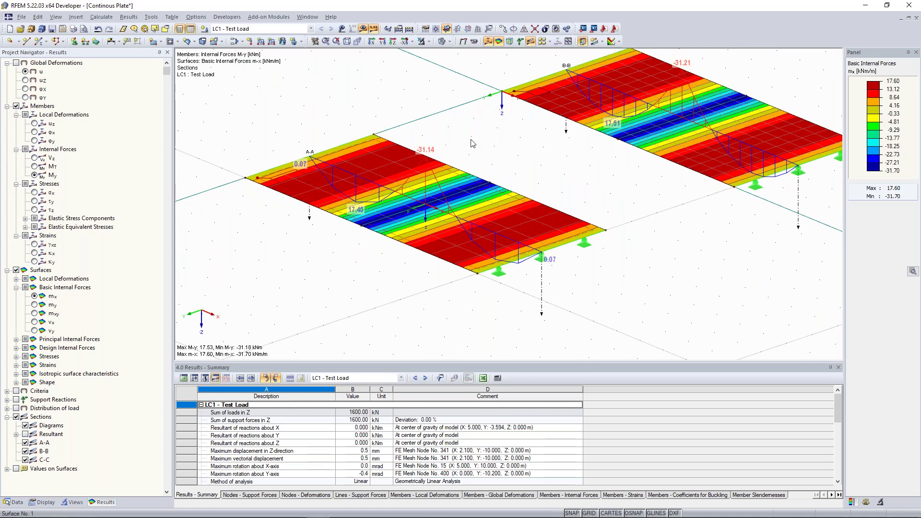
{"action": "scroll", "coordinate": [481, 141], "scroll_direction": "up", "scroll_amount": 3}
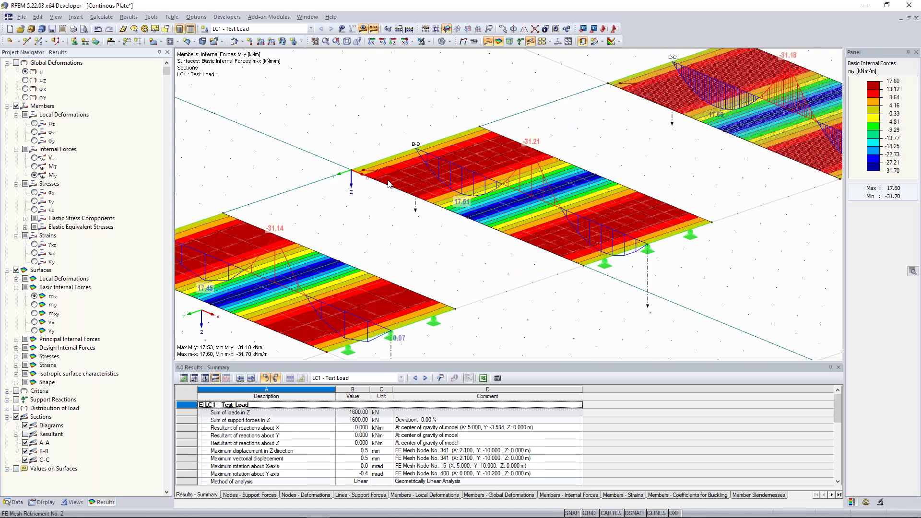
{"action": "middle_click_drag", "start_coordinate": [629, 105], "coordinate": [376, 250]}
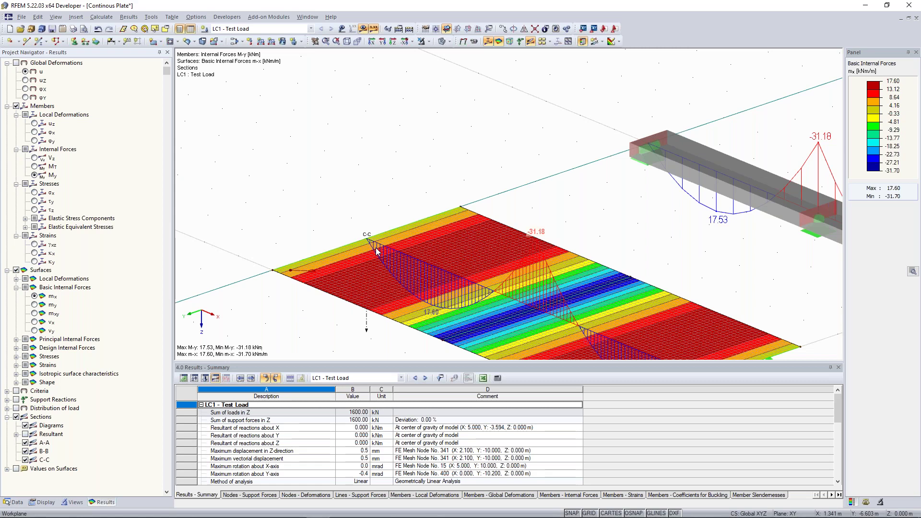
Examine how the m-x diagrams along sections A-A, B-B and C-C differ with each plate's FE mesh size, especially near the end supports.
{"action": "scroll", "coordinate": [421, 221], "scroll_direction": "down", "scroll_amount": 1}
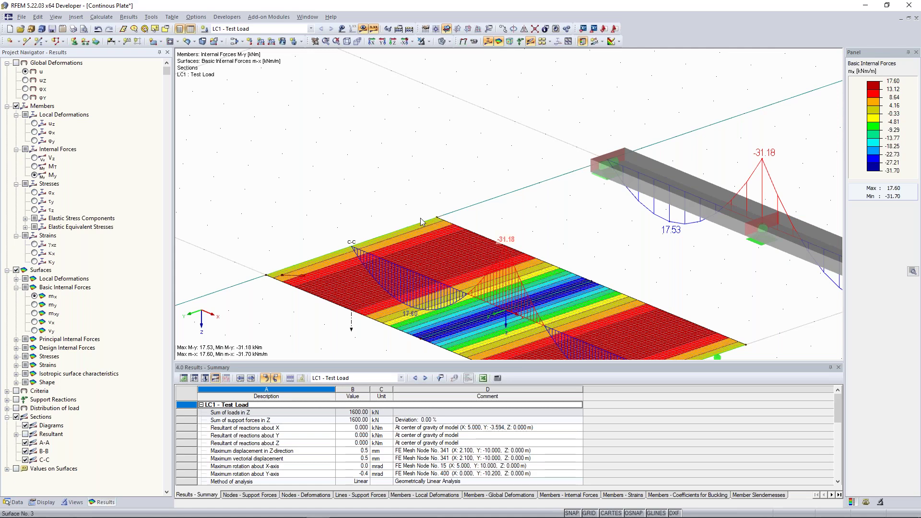
{"action": "scroll", "coordinate": [420, 218], "scroll_direction": "up", "scroll_amount": 3}
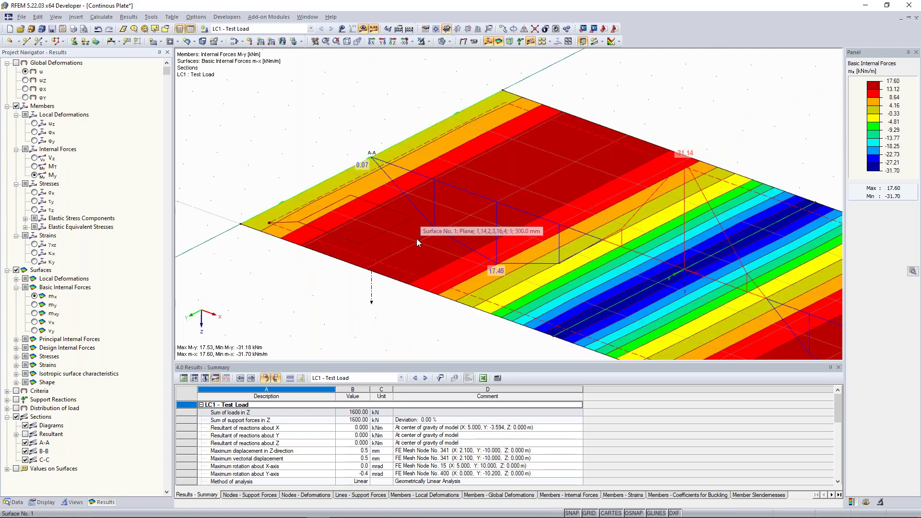
{"action": "scroll", "coordinate": [417, 238], "scroll_direction": "up", "scroll_amount": 2}
{"action": "scroll", "coordinate": [417, 238], "scroll_direction": "down", "scroll_amount": 2}
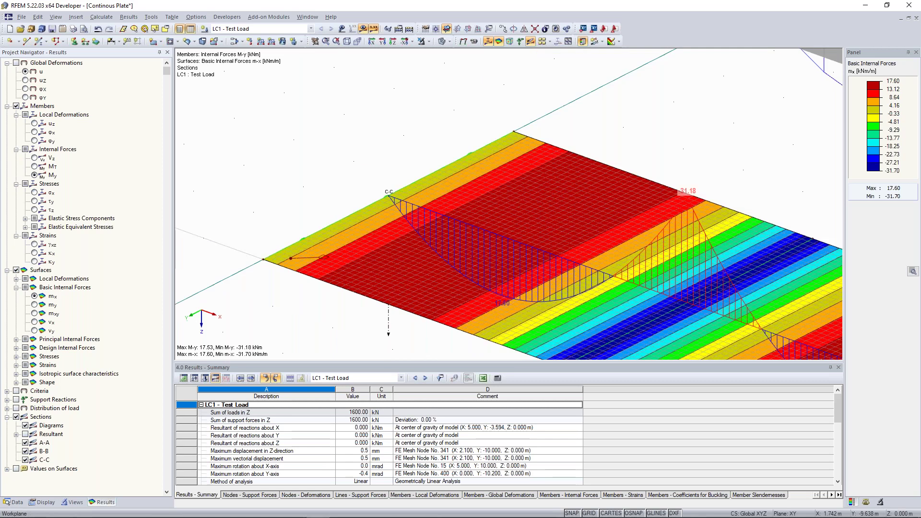
{"action": "middle_click_drag", "start_coordinate": [432, 167], "coordinate": [459, 151]}
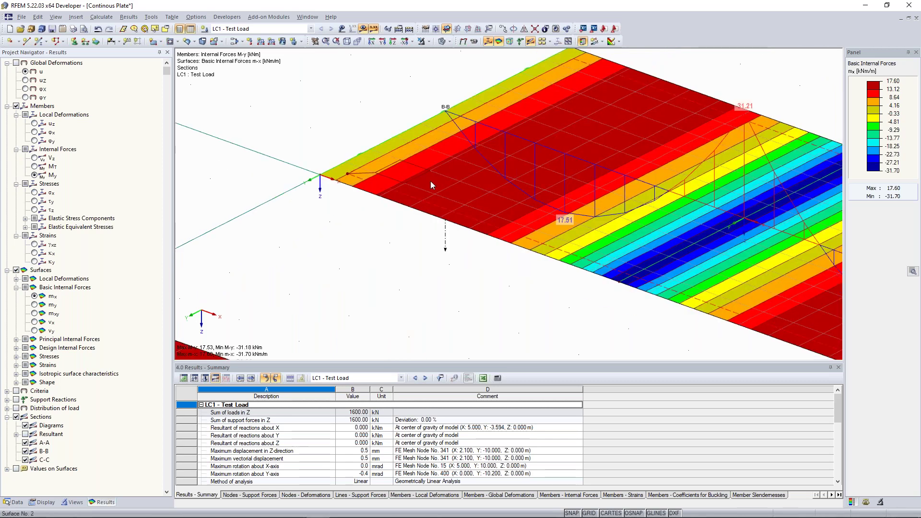
{"action": "scroll", "coordinate": [430, 181], "scroll_direction": "down", "scroll_amount": 3}
{"action": "scroll", "coordinate": [541, 160], "scroll_direction": "up", "scroll_amount": 2}
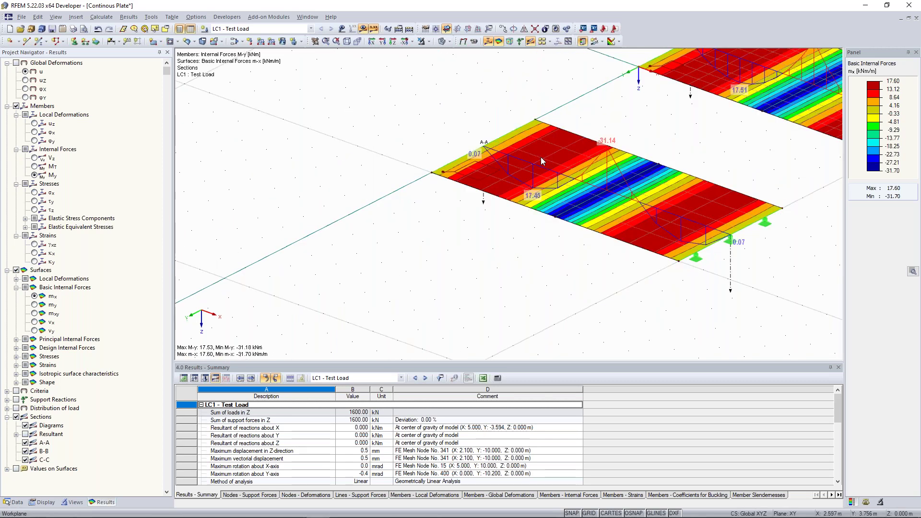
{"action": "scroll", "coordinate": [540, 160], "scroll_direction": "down", "scroll_amount": 2}
{"action": "scroll", "coordinate": [541, 160], "scroll_direction": "up", "scroll_amount": 2}
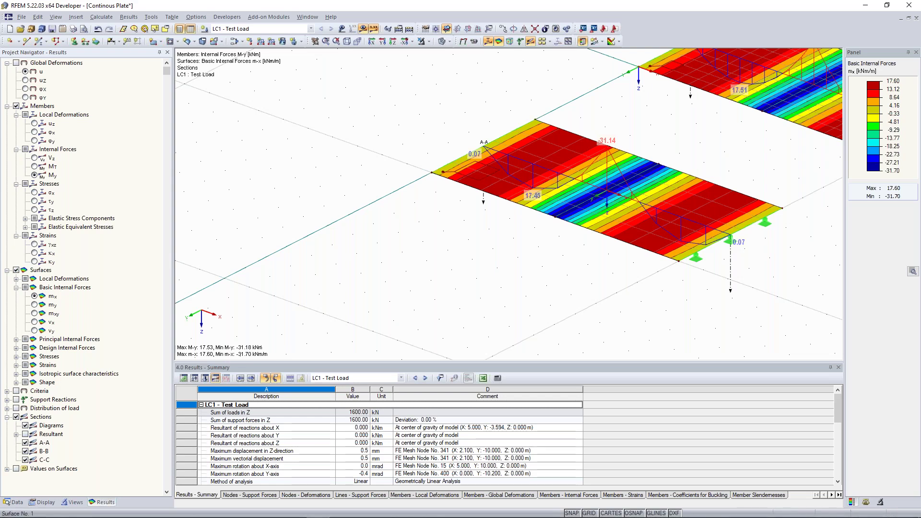
{"action": "scroll", "coordinate": [607, 195], "scroll_direction": "down", "scroll_amount": 3}
{"action": "scroll", "coordinate": [421, 177], "scroll_direction": "up", "scroll_amount": 2}
{"action": "middle_click_drag", "start_coordinate": [422, 177], "coordinate": [536, 180]}
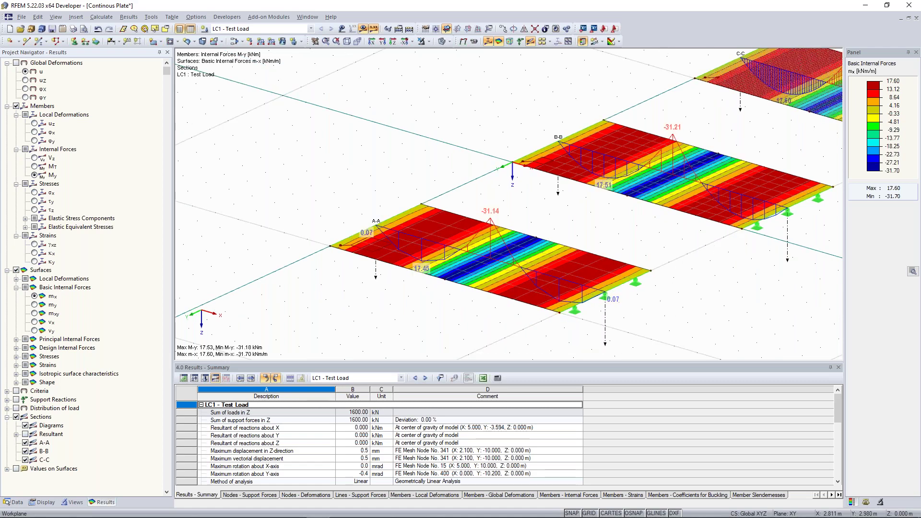
{"action": "scroll", "coordinate": [537, 180], "scroll_direction": "up", "scroll_amount": 3}
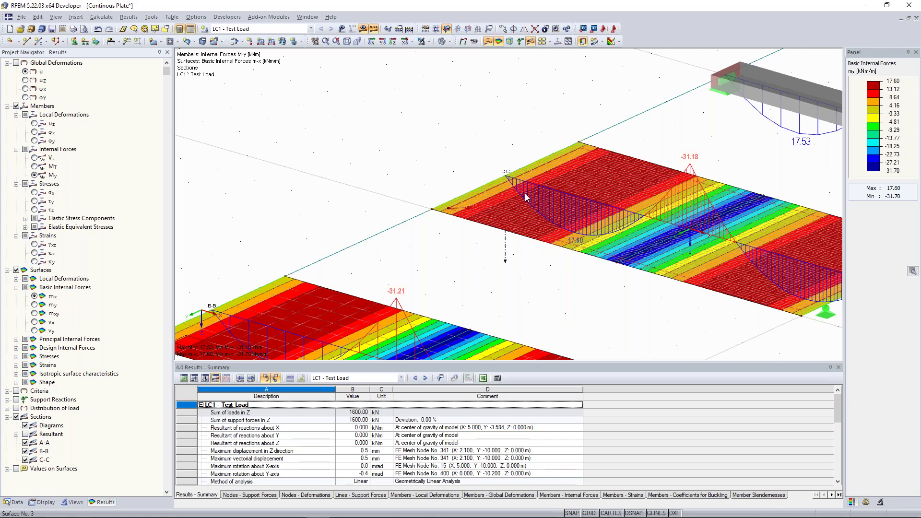
Examine the coarse plates' m-x diagrams along sections A-A and B-B, and compare plate C-C's moments with the beam's My diagram.
{"action": "scroll", "coordinate": [350, 292], "scroll_direction": "down", "scroll_amount": 3}
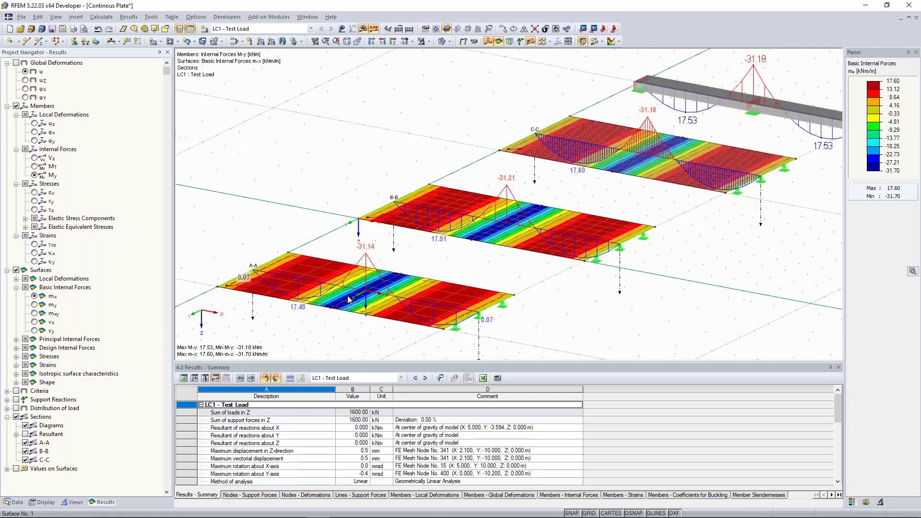
{"action": "scroll", "coordinate": [408, 252], "scroll_direction": "down", "scroll_amount": 1}
{"action": "mouse_move", "coordinate": [409, 252]}
{"action": "middle_mouse_down", "text": "ctrl"}
{"action": "mouse_move", "coordinate": [421, 261]}
{"action": "mouse_move", "coordinate": [407, 245]}
{"action": "middle_mouse_up", "text": "ctrl"}
{"action": "scroll", "coordinate": [368, 309], "scroll_direction": "up", "scroll_amount": 3}
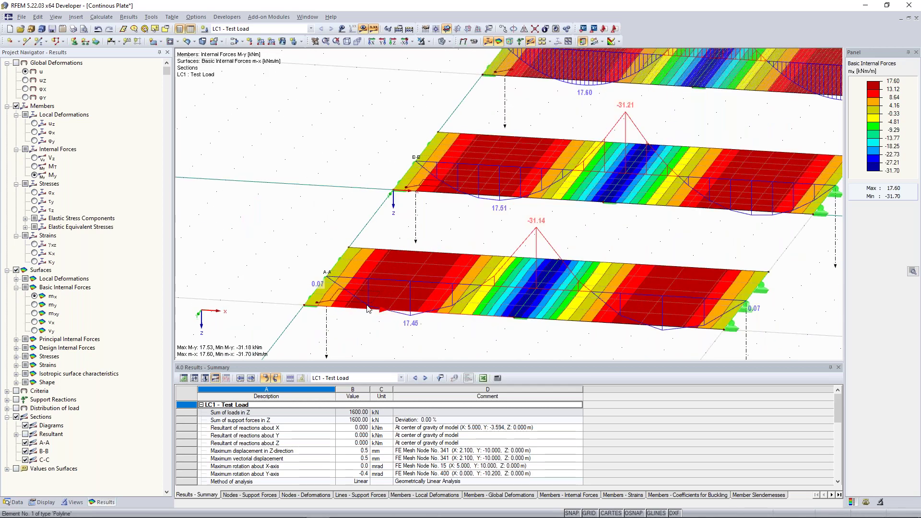
{"action": "scroll", "coordinate": [326, 300], "scroll_direction": "up", "scroll_amount": 1}
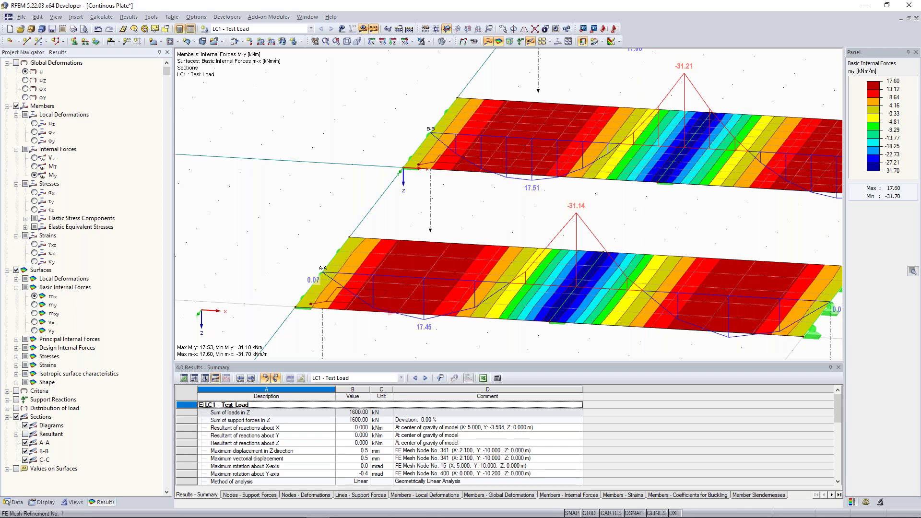
{"action": "scroll", "coordinate": [512, 251], "scroll_direction": "down", "scroll_amount": 2}
{"action": "middle_click_drag", "start_coordinate": [512, 278], "coordinate": [538, 259]}
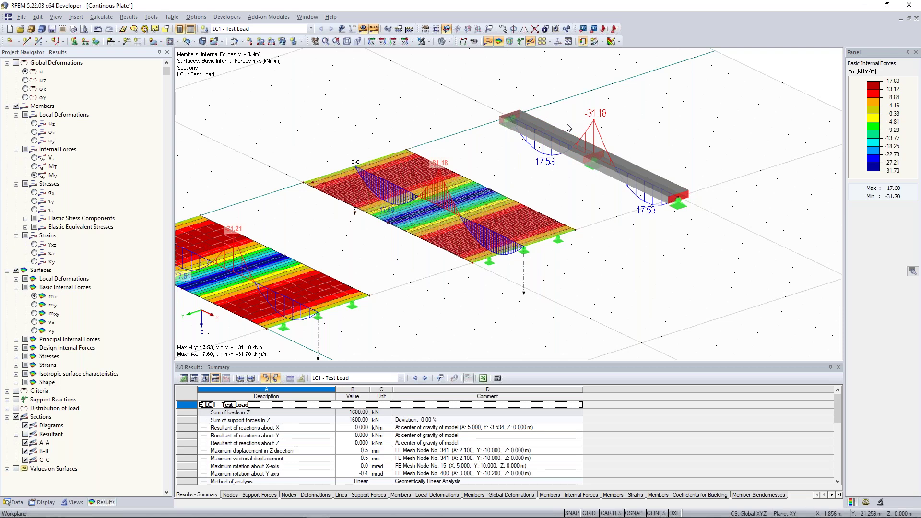
{"action": "scroll", "coordinate": [594, 123], "scroll_direction": "up", "scroll_amount": 3}
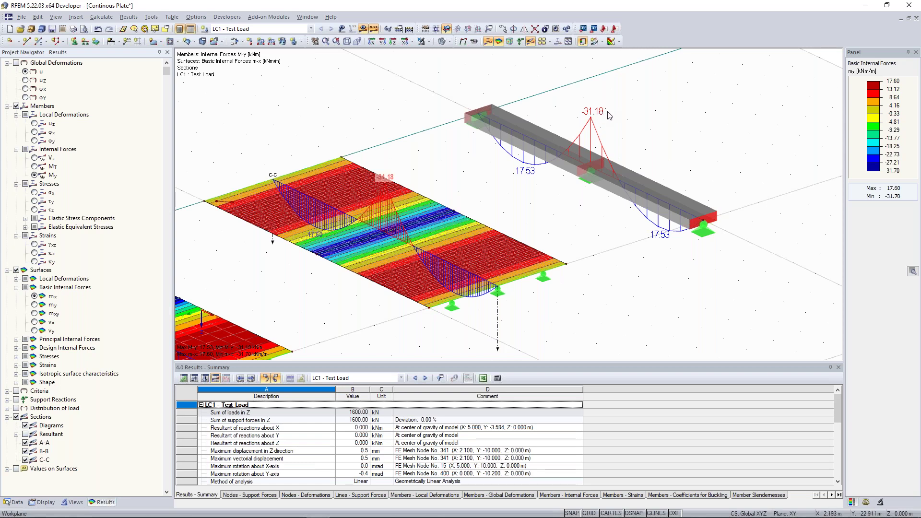
{"action": "scroll", "coordinate": [608, 115], "scroll_direction": "down", "scroll_amount": 2}
{"action": "middle_click_drag", "start_coordinate": [389, 237], "coordinate": [504, 255]}
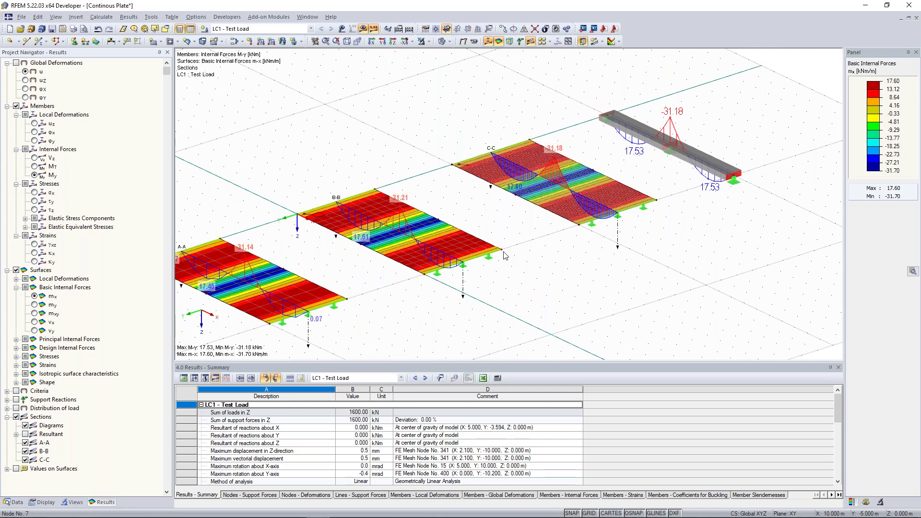
{"action": "scroll", "coordinate": [608, 142], "scroll_direction": "up", "scroll_amount": 2}
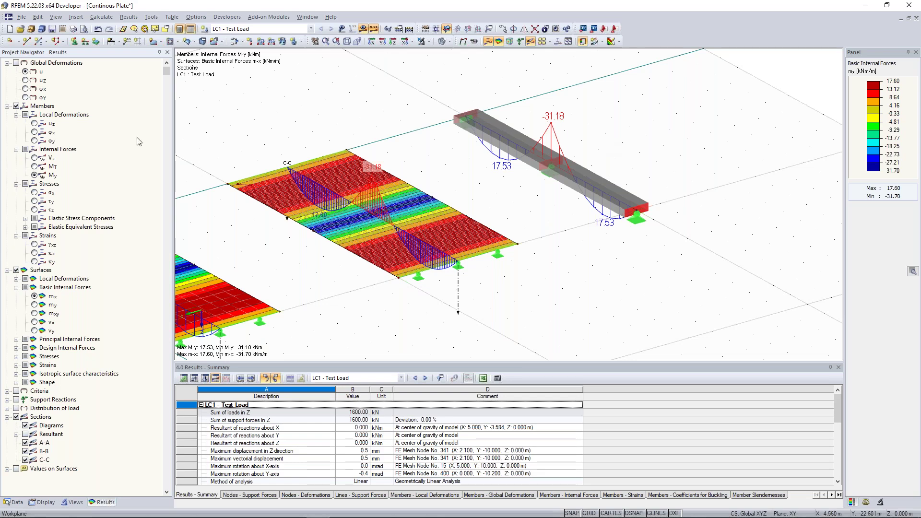
Deactivate the shear stiffness of members in the global calculation parameters, accept deleting the results, and recalculate LC1.
{"action": "key", "text": "F7"}
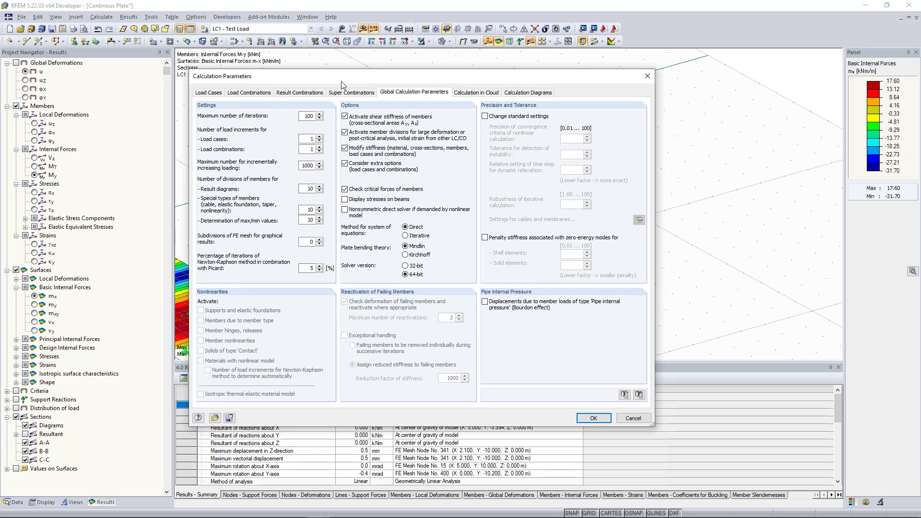
{"action": "left_click_drag", "start_coordinate": [341, 84], "coordinate": [229, 93]}
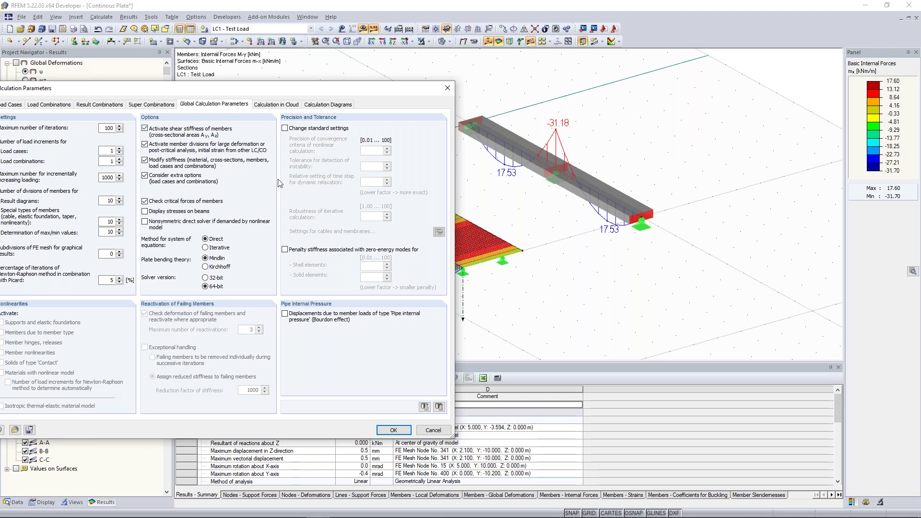
{"action": "left_click", "coordinate": [145, 128]}
{"action": "left_click", "coordinate": [400, 430]}
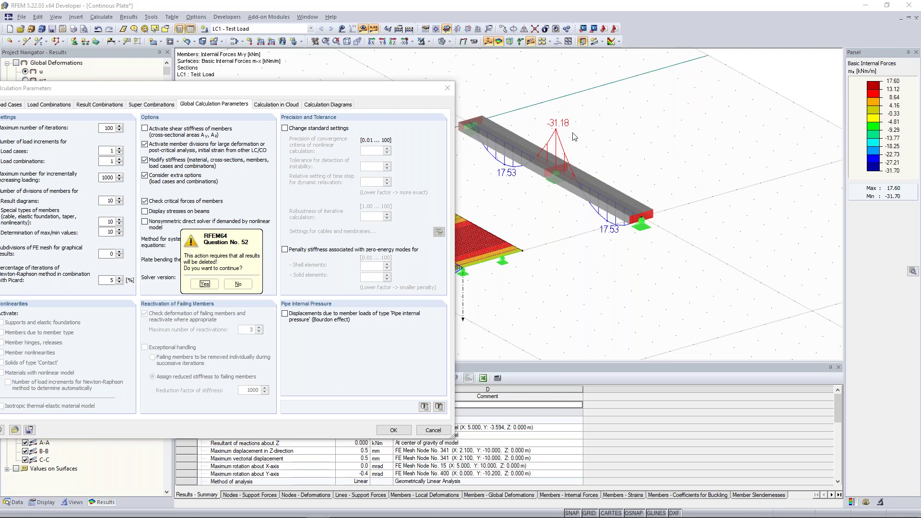
{"action": "left_click", "coordinate": [205, 284]}
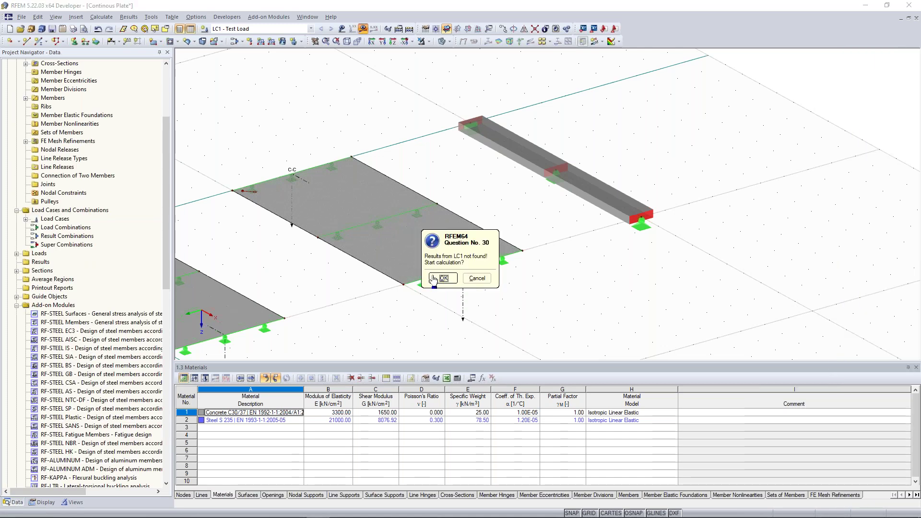
{"action": "left_click", "coordinate": [433, 279]}
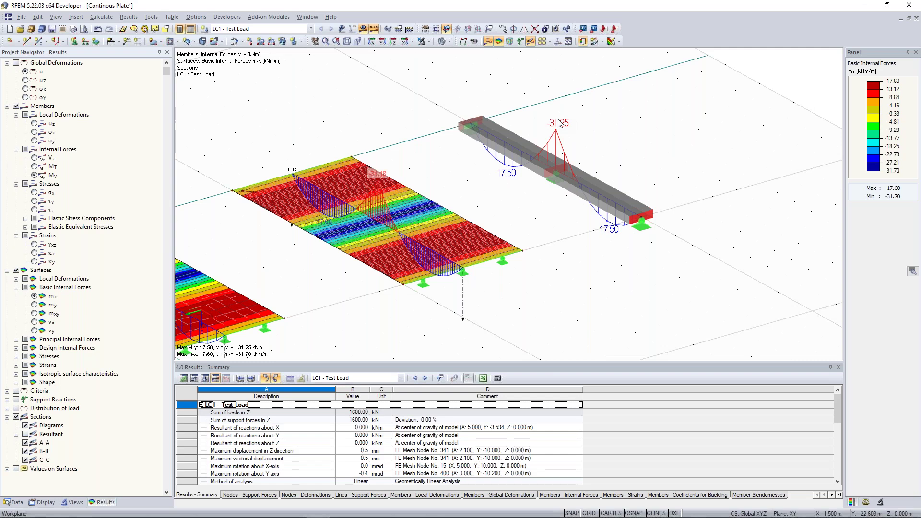
Compare the beam's recalculated My moments with the m-x section diagrams of the three plates.
{"action": "scroll", "coordinate": [648, 146], "scroll_direction": "down", "scroll_amount": 3}
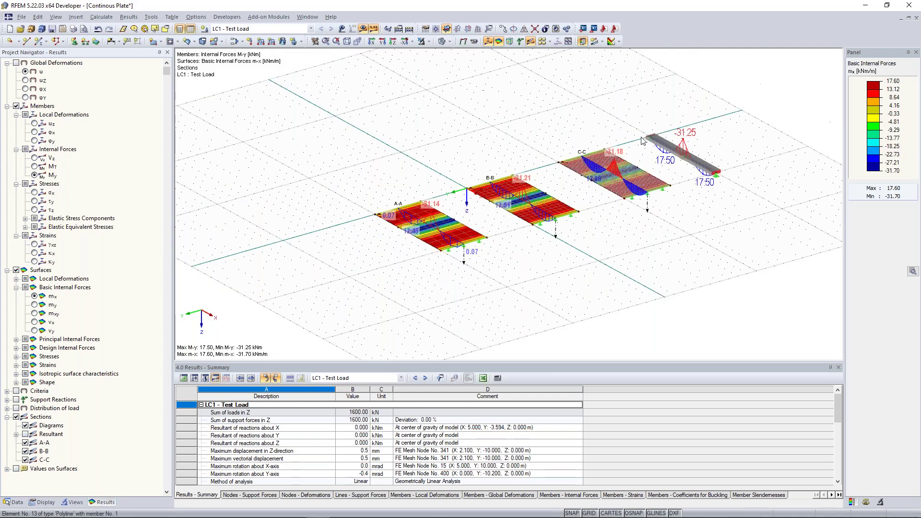
{"action": "scroll", "coordinate": [647, 146], "scroll_direction": "up", "scroll_amount": 1}
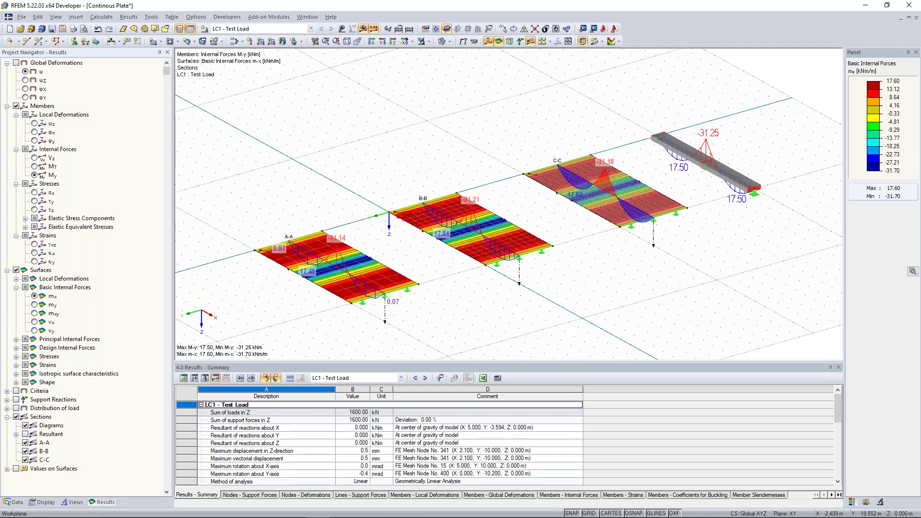
{"action": "key", "text": "Left"}
{"action": "key", "text": "Left"}
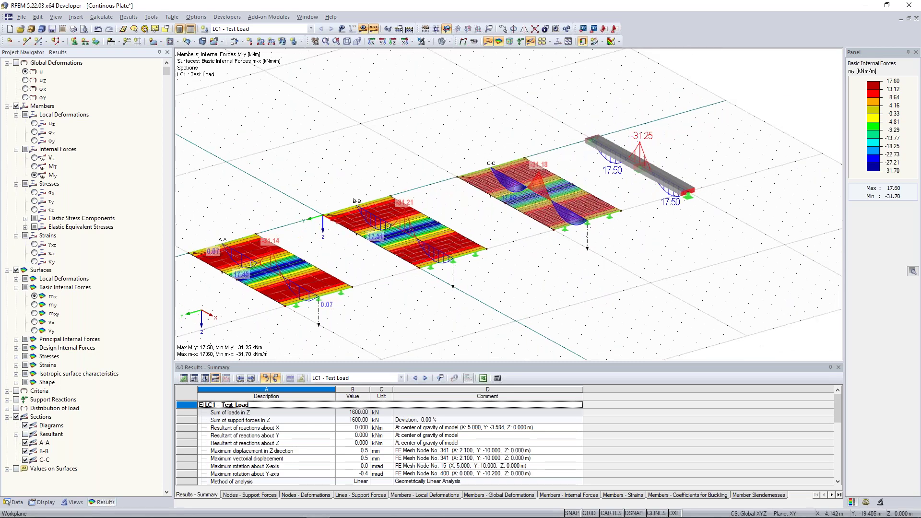
{"action": "scroll", "coordinate": [443, 146], "scroll_direction": "down", "scroll_amount": 2}
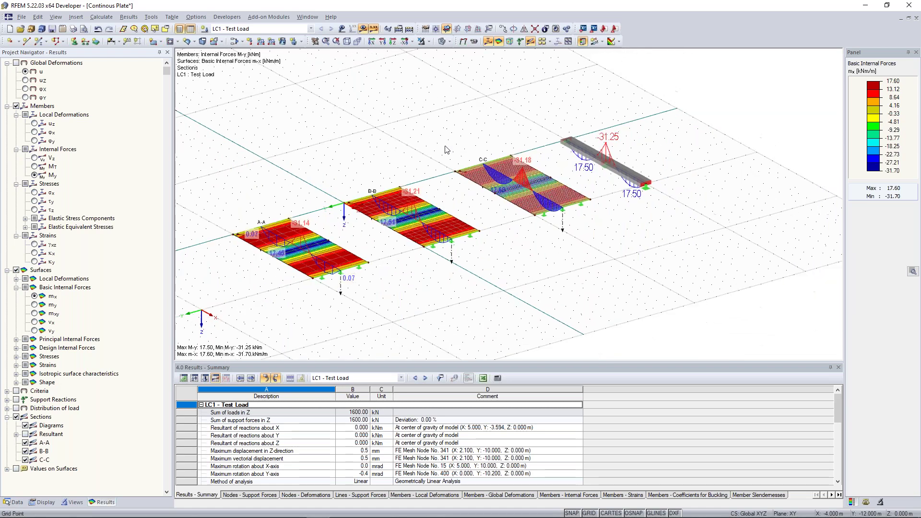
{"action": "key", "text": "ctrl+Left"}
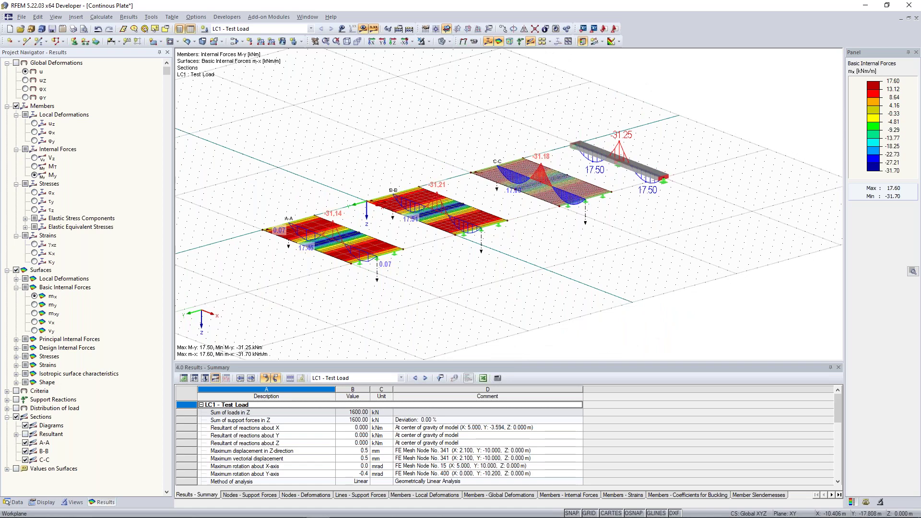
{"action": "mouse_move", "coordinate": [458, 120]}
{"action": "middle_mouse_down"}
{"action": "mouse_move", "coordinate": [430, 123]}
{"action": "mouse_move", "coordinate": [461, 120]}
{"action": "middle_mouse_up"}
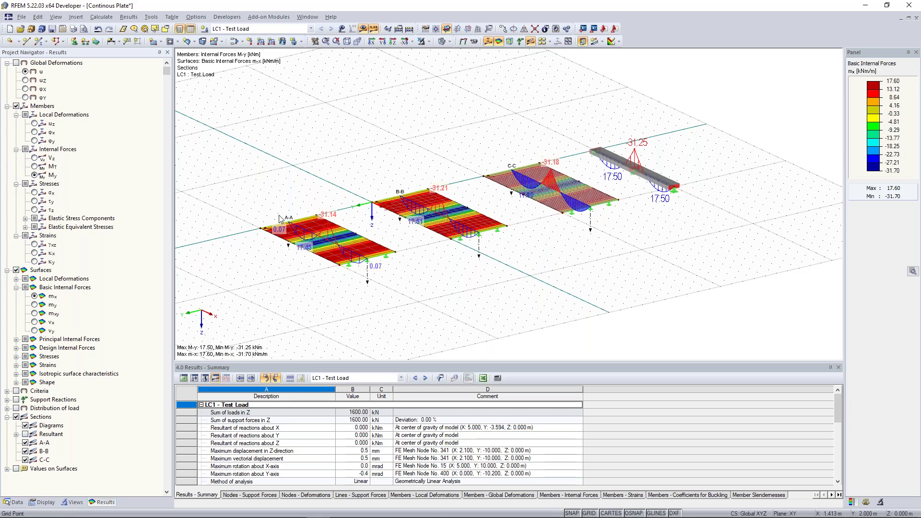
{"action": "middle_click_drag", "start_coordinate": [275, 217], "coordinate": [408, 177]}
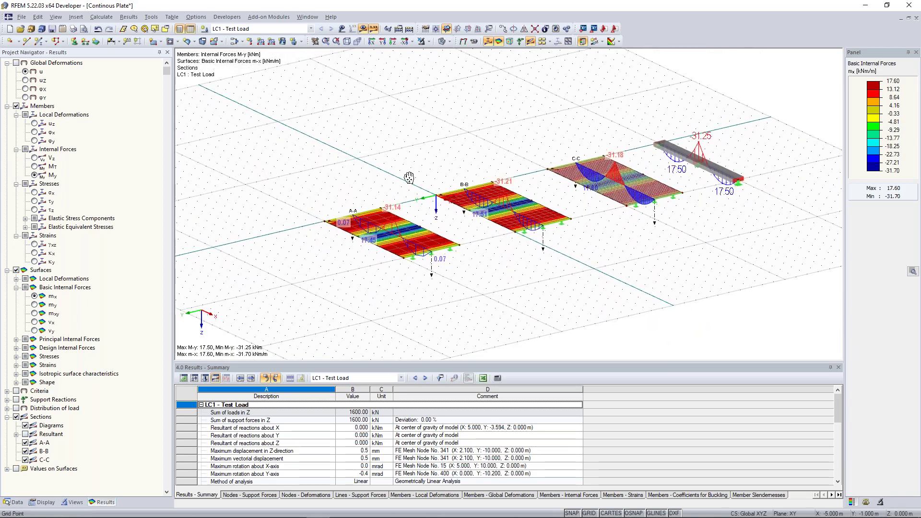
{"action": "scroll", "coordinate": [409, 177], "scroll_direction": "up", "scroll_amount": 1}
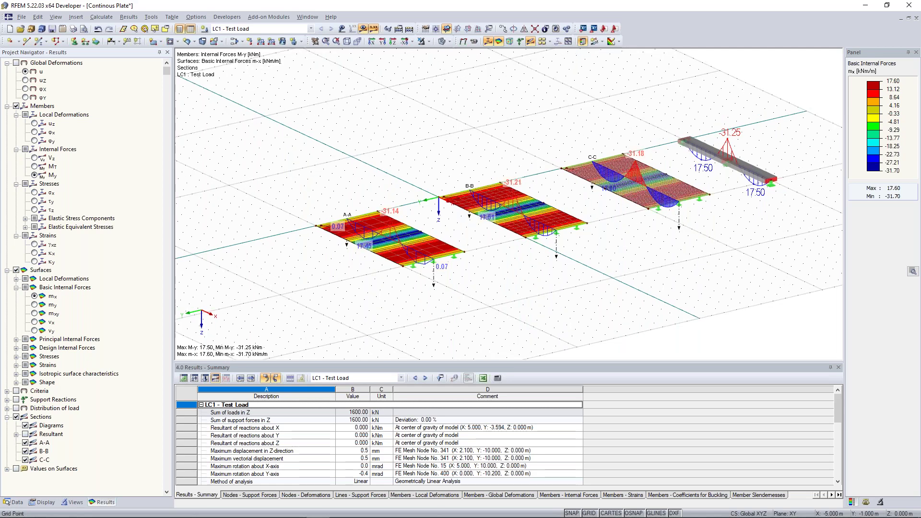
{"action": "scroll", "coordinate": [397, 209], "scroll_direction": "up", "scroll_amount": 1}
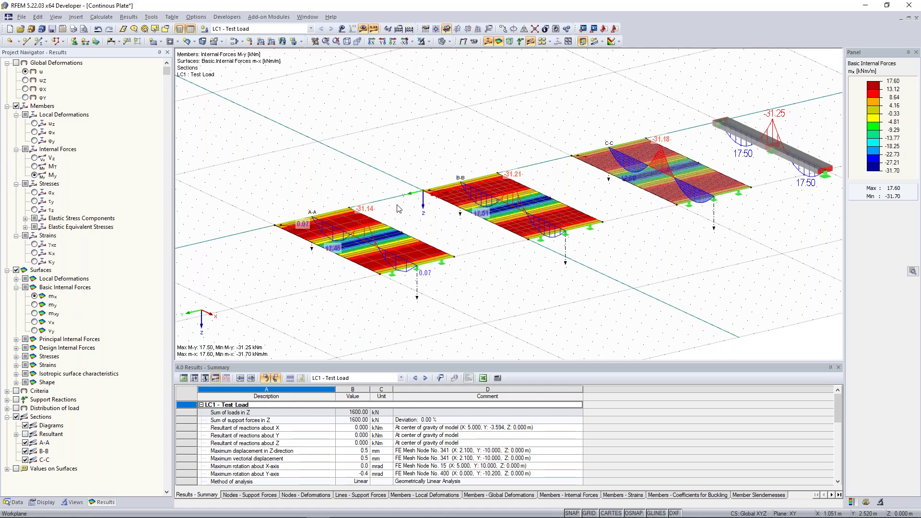
{"action": "scroll", "coordinate": [402, 205], "scroll_direction": "down", "scroll_amount": 1}
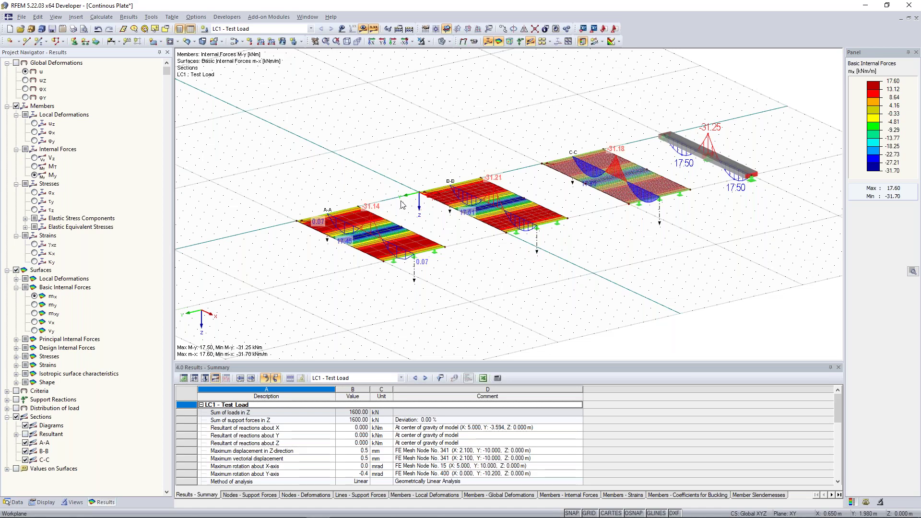
{"action": "middle_click_drag", "start_coordinate": [490, 138], "coordinate": [468, 150]}
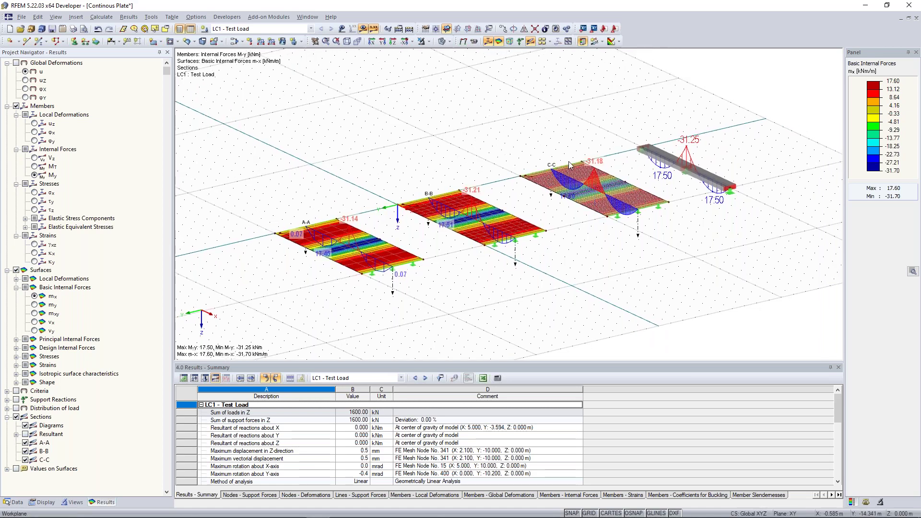
{"action": "scroll", "coordinate": [569, 164], "scroll_direction": "up", "scroll_amount": 1}
{"action": "scroll", "coordinate": [548, 163], "scroll_direction": "up", "scroll_amount": 1}
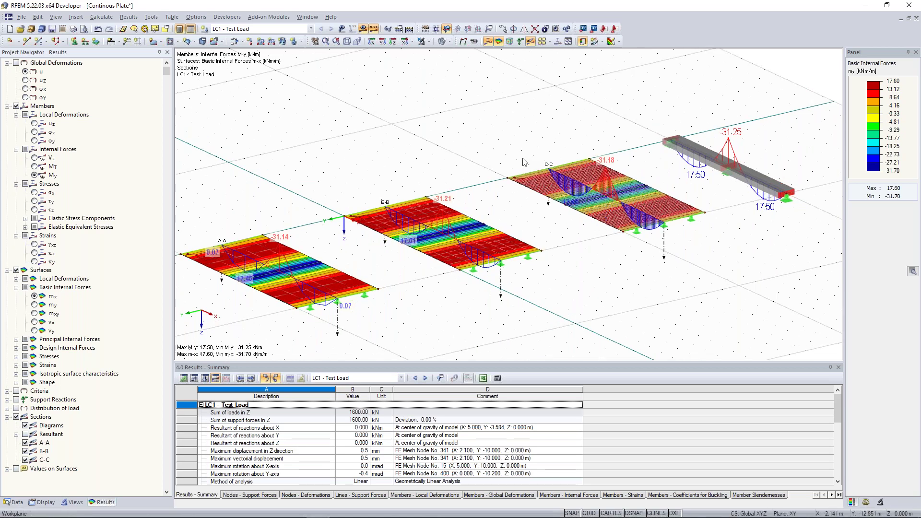
Examine the m-x diagrams near the supports on the finely meshed plate C-C and the coarsely meshed plate A-A.
{"action": "scroll", "coordinate": [524, 161], "scroll_direction": "up", "scroll_amount": 3}
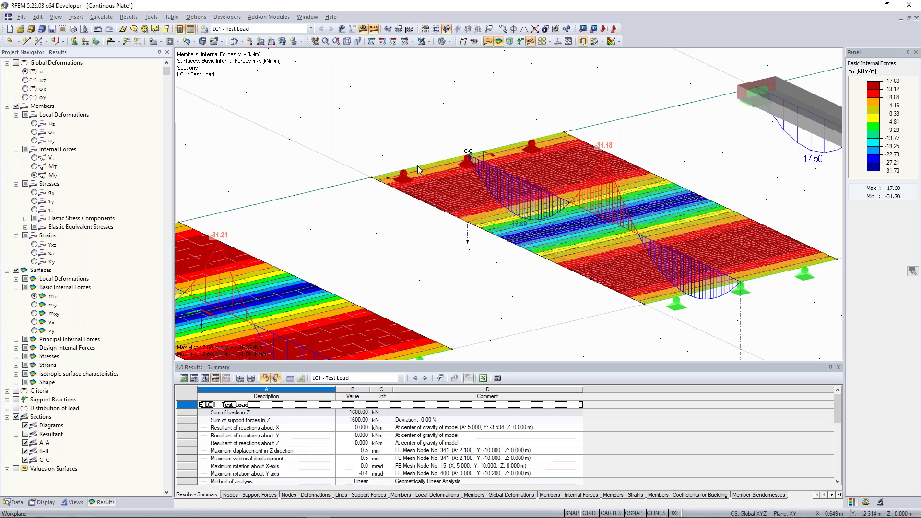
{"action": "scroll", "coordinate": [471, 160], "scroll_direction": "down", "scroll_amount": 5}
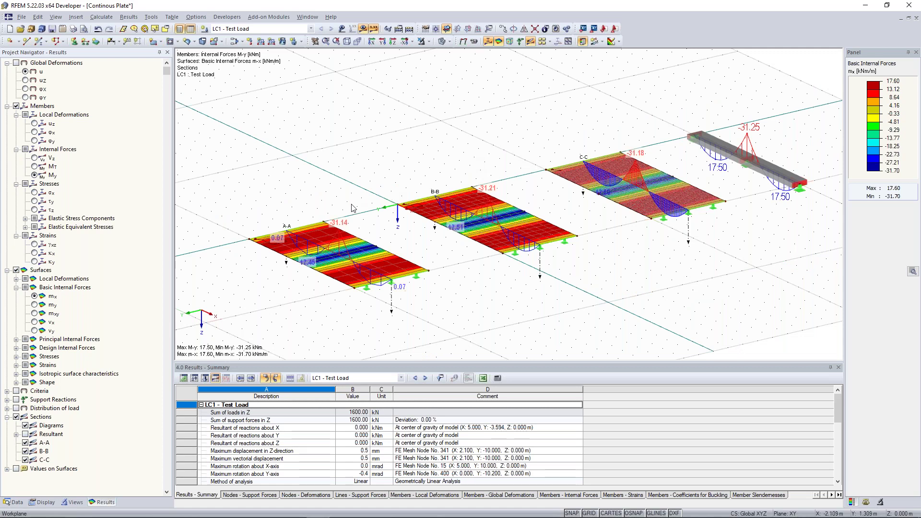
{"action": "middle_click_drag", "start_coordinate": [428, 133], "coordinate": [381, 202], "text": "ctrl"}
{"action": "scroll", "coordinate": [381, 202], "scroll_direction": "up", "scroll_amount": 5}
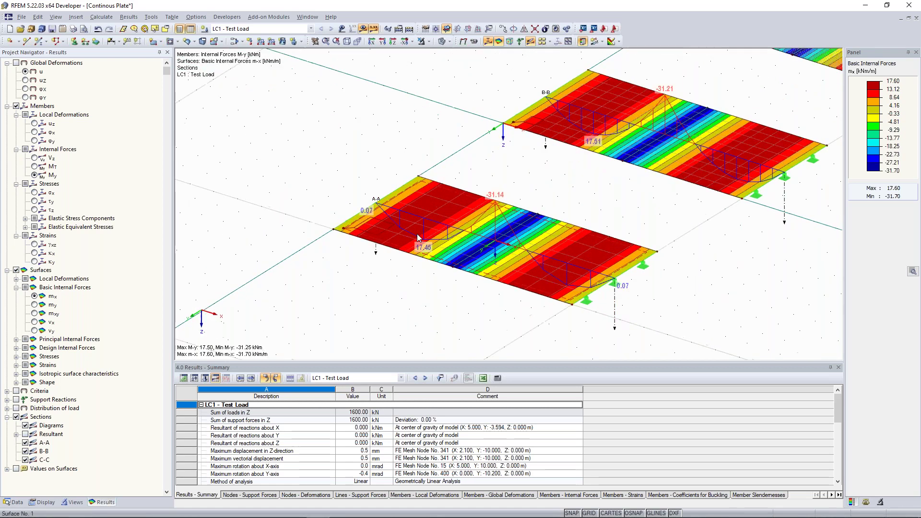
{"action": "scroll", "coordinate": [406, 210], "scroll_direction": "down", "scroll_amount": 2}
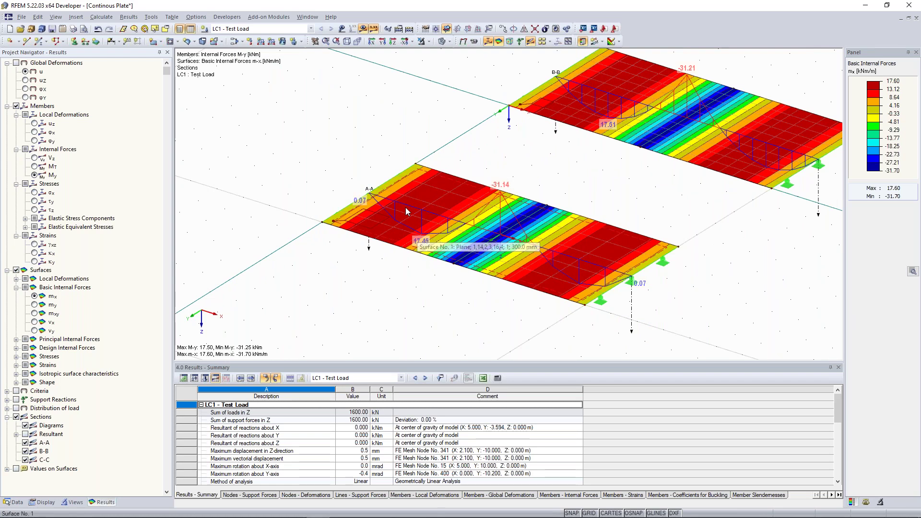
{"action": "middle_click_drag", "start_coordinate": [406, 211], "coordinate": [418, 223], "text": "ctrl"}
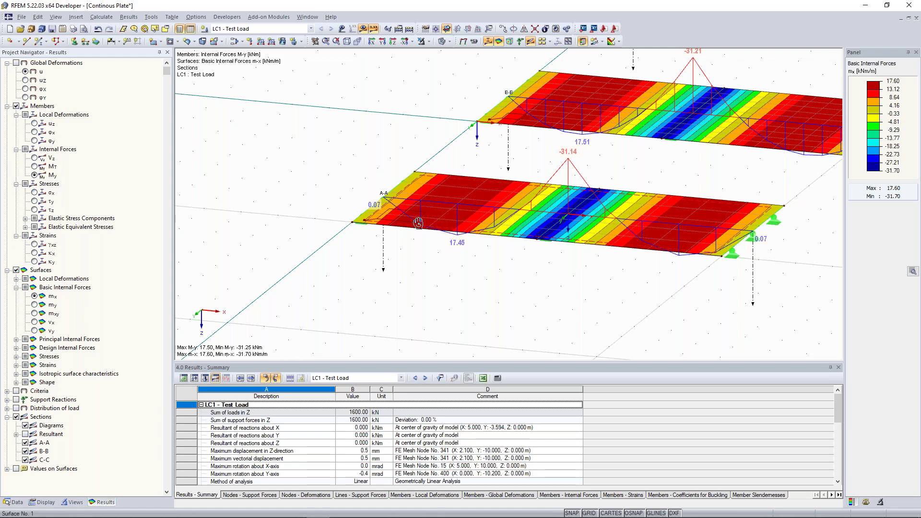
Hide the results and check the FE mesh display and mesh commands for the plates.
{"action": "left_click", "coordinate": [45, 501]}
{"action": "scroll", "coordinate": [51, 220], "scroll_direction": "up", "scroll_amount": 10}
{"action": "scroll", "coordinate": [52, 219], "scroll_direction": "down", "scroll_amount": 14}
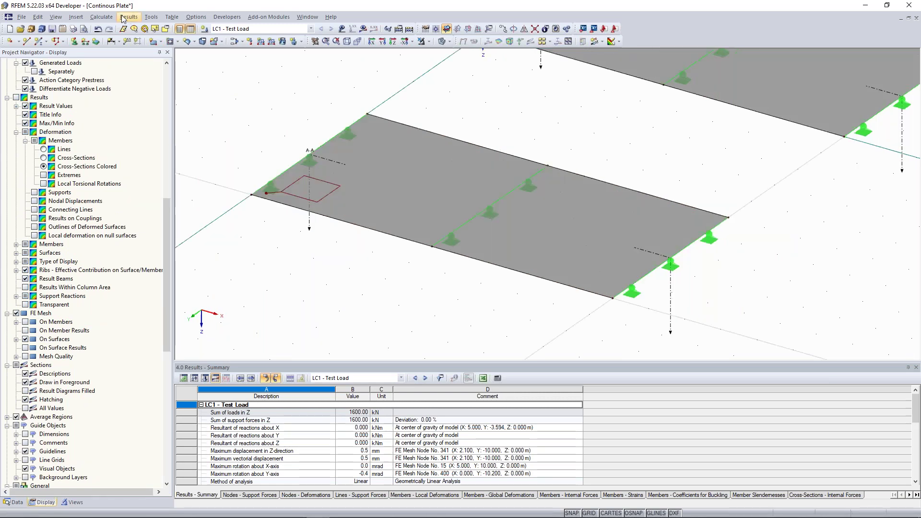
{"action": "left_click", "coordinate": [102, 17]}
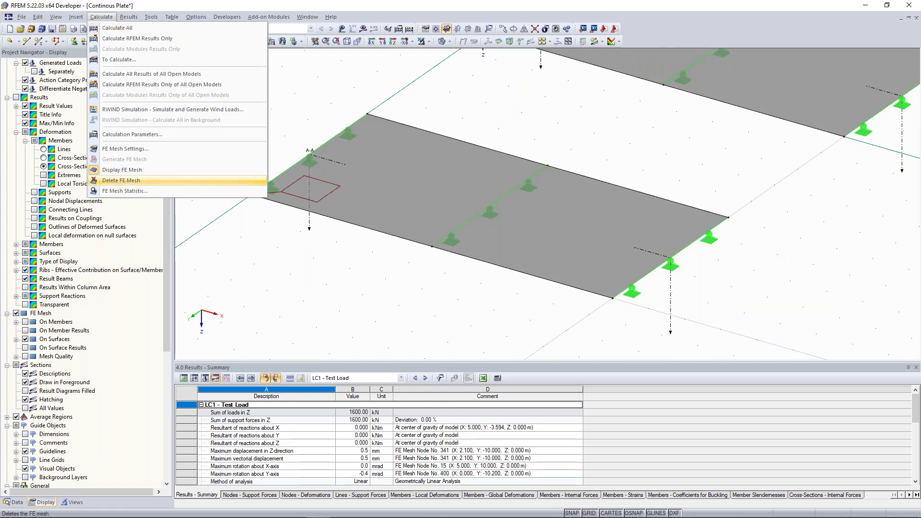
{"action": "left_click", "coordinate": [125, 181]}
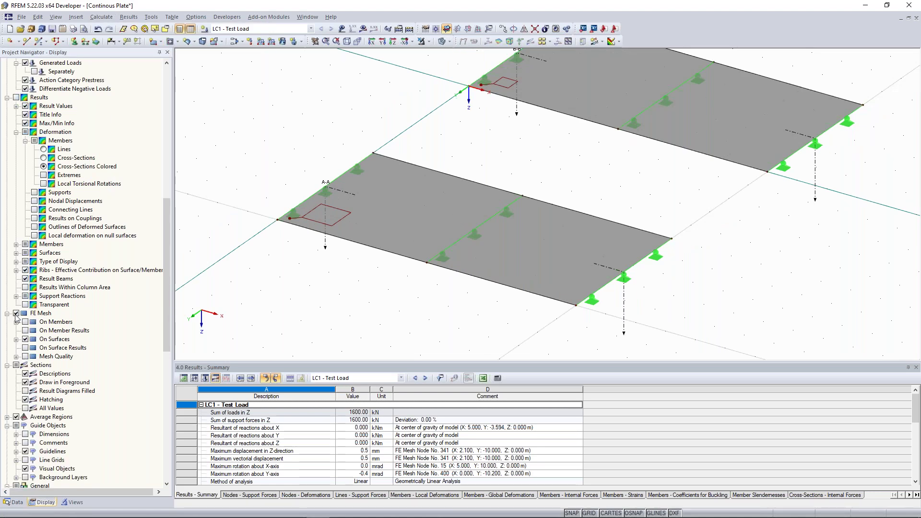
Show the results again without result values and examine the m-x diagram across the mesh elements at plate A-A's end support.
{"action": "scroll", "coordinate": [341, 116], "scroll_direction": "down", "scroll_amount": 1}
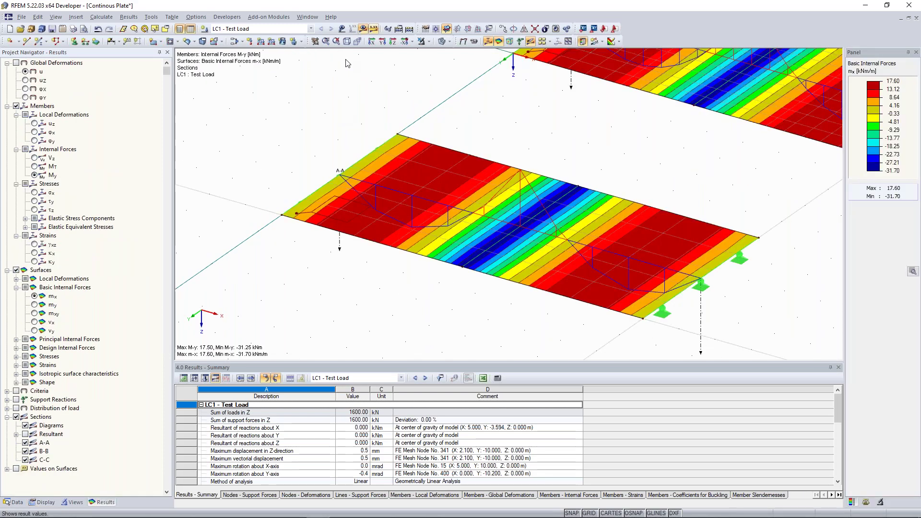
{"action": "scroll", "coordinate": [338, 229], "scroll_direction": "up", "scroll_amount": 5}
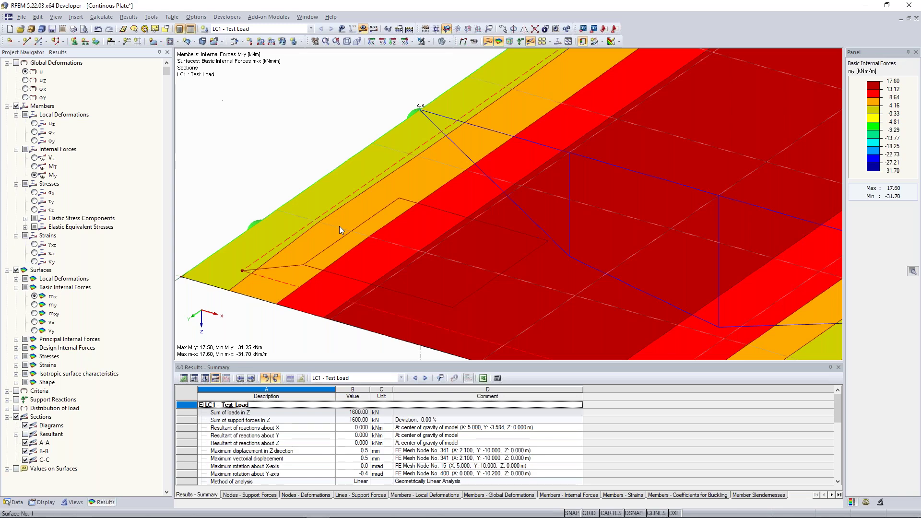
{"action": "scroll", "coordinate": [338, 226], "scroll_direction": "down", "scroll_amount": 5}
{"action": "scroll", "coordinate": [541, 152], "scroll_direction": "down", "scroll_amount": 2}
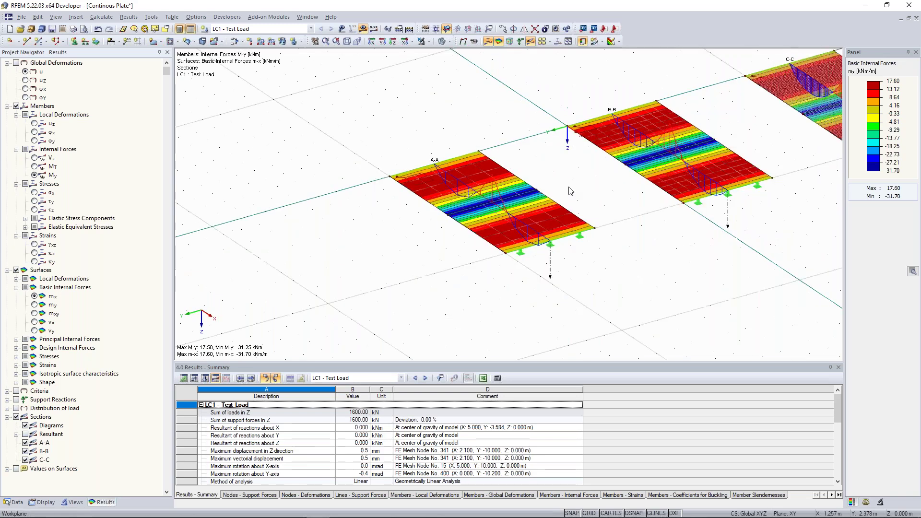
Hide the results and examine the supports of the three plates and the equivalent beam.
{"action": "scroll", "coordinate": [514, 173], "scroll_direction": "up", "scroll_amount": 1}
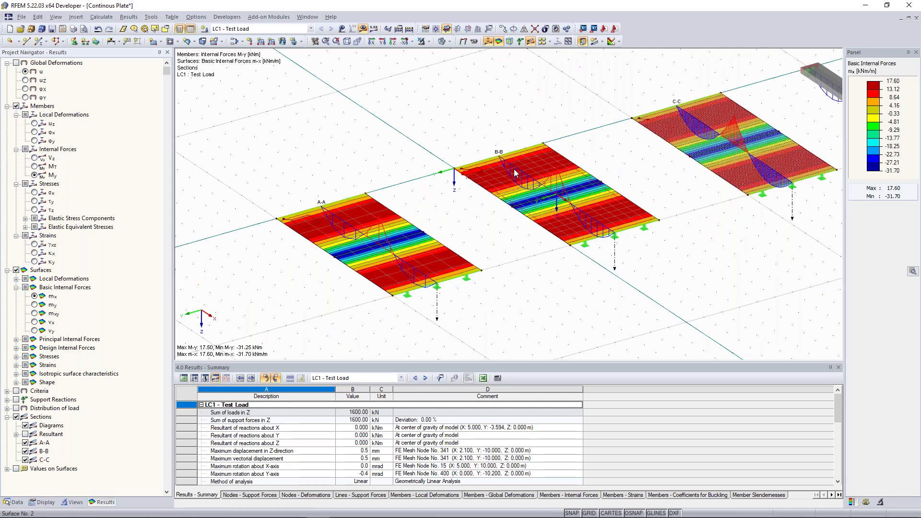
{"action": "scroll", "coordinate": [515, 173], "scroll_direction": "down", "scroll_amount": 1}
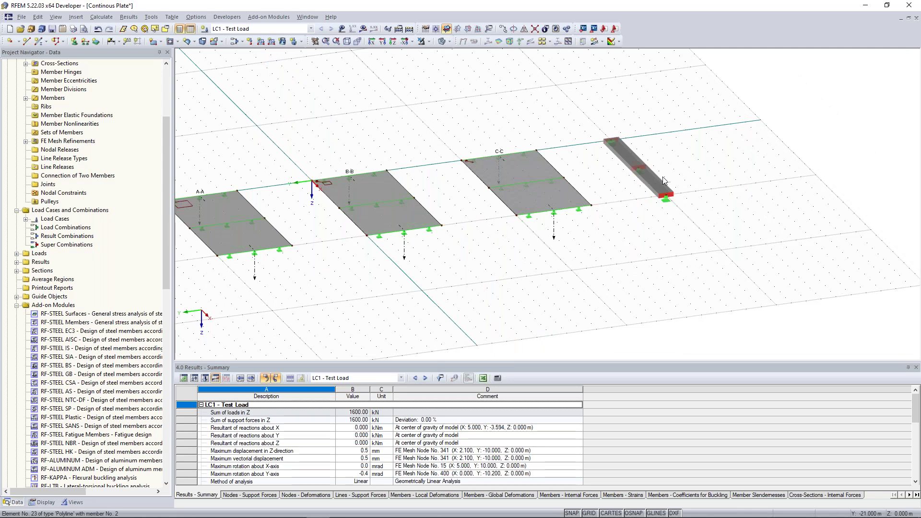
{"action": "scroll", "coordinate": [663, 180], "scroll_direction": "up", "scroll_amount": 2}
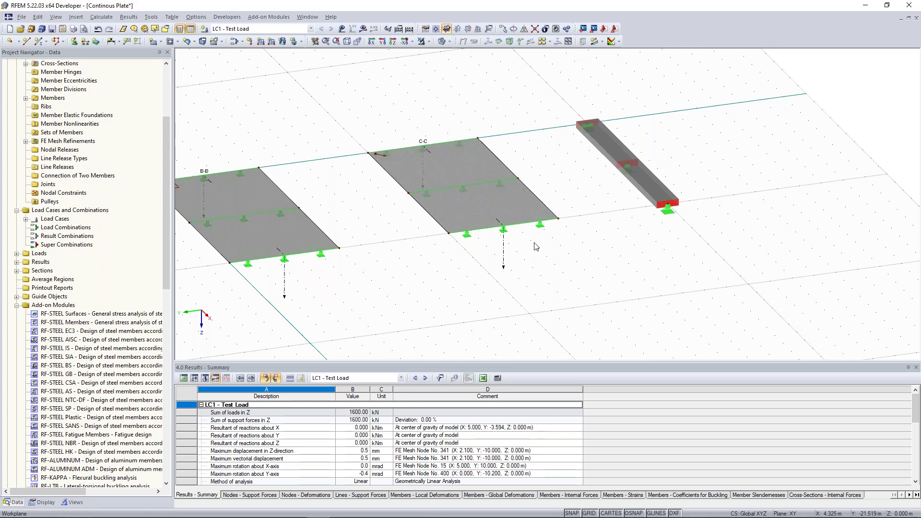
{"action": "scroll", "coordinate": [536, 246], "scroll_direction": "down", "scroll_amount": 2}
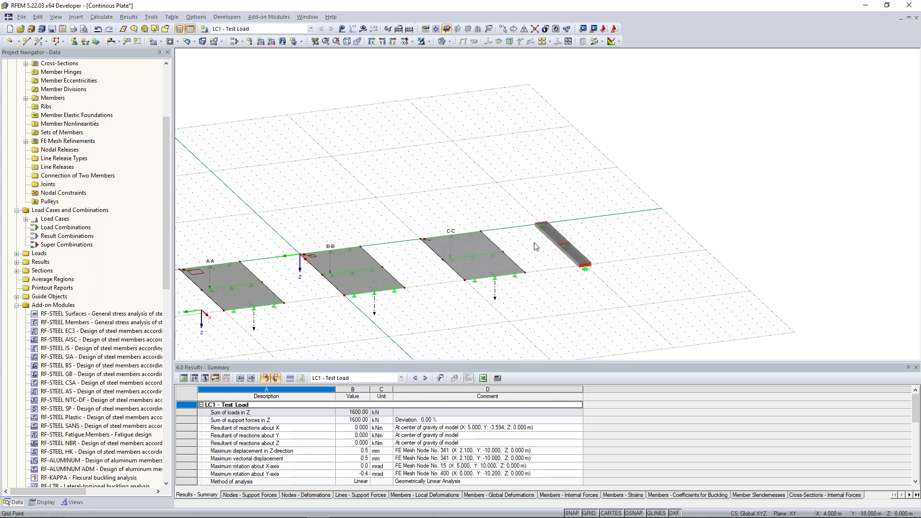
{"action": "scroll", "coordinate": [422, 242], "scroll_direction": "up", "scroll_amount": 5}
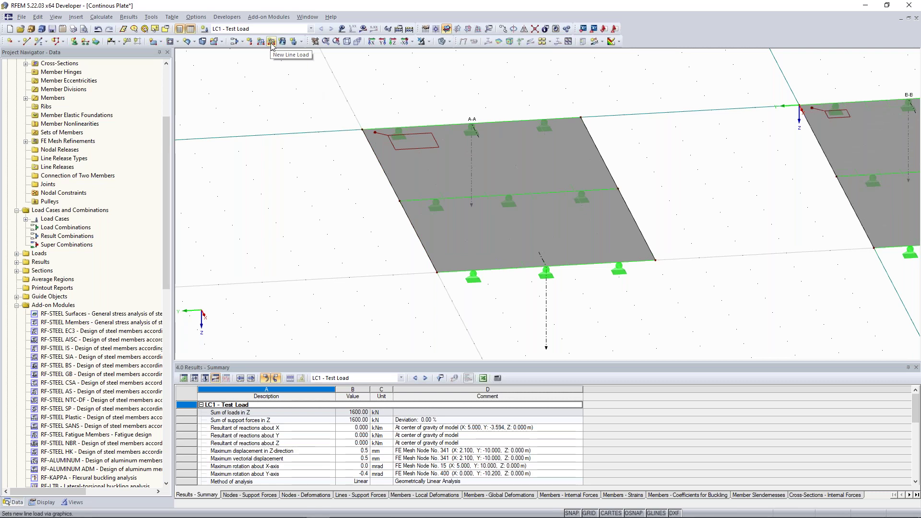
{"action": "scroll", "coordinate": [297, 110], "scroll_direction": "up", "scroll_amount": 1}
{"action": "middle_click_drag", "start_coordinate": [429, 223], "coordinate": [390, 207], "text": "ctrl"}
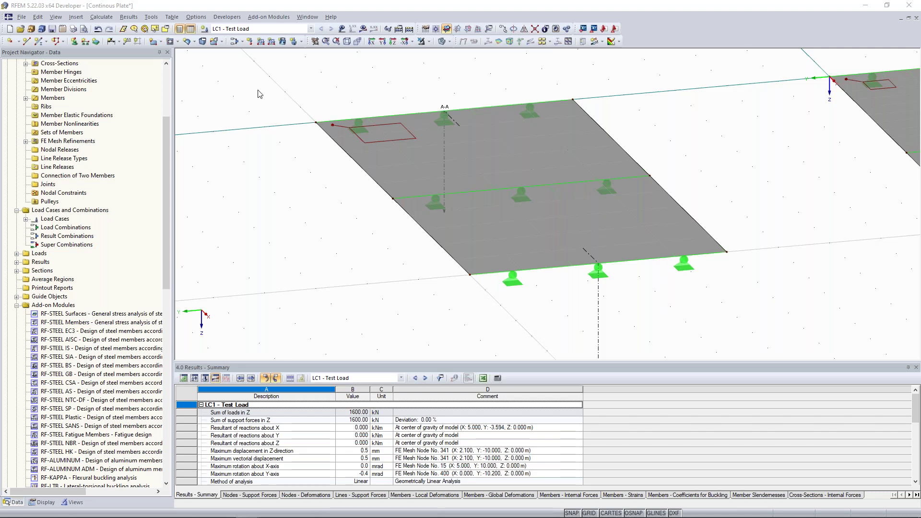
Switch to the browser, view the Gartenmetall railing photo in the image results, and return to RFEM.
{"action": "key", "text": "alt+Tab"}
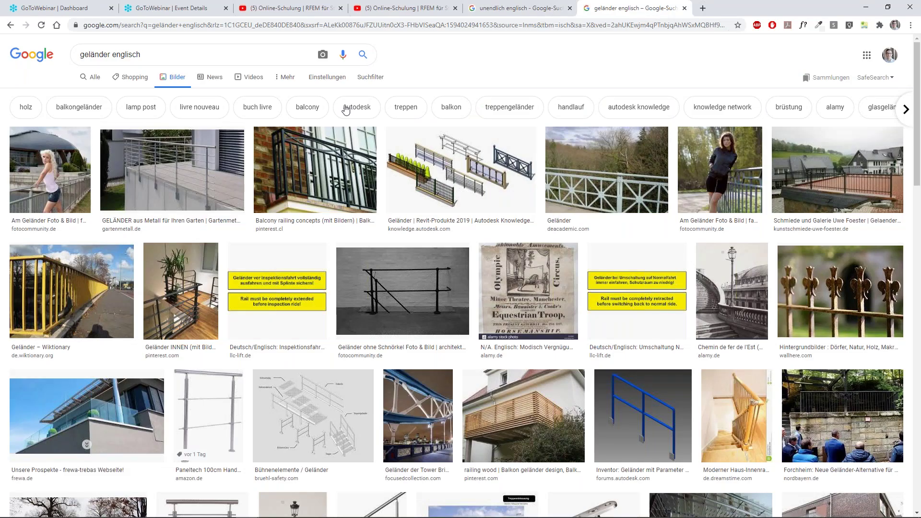
{"action": "left_click", "coordinate": [191, 178]}
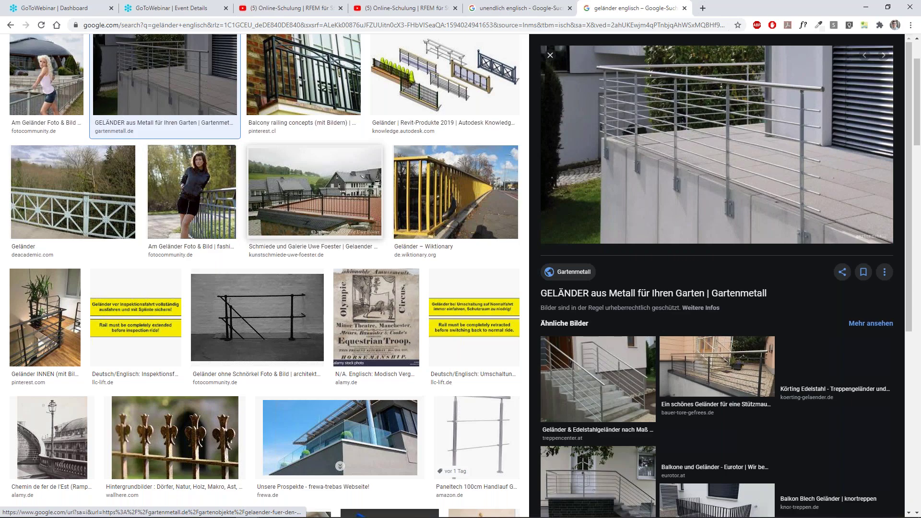
{"action": "key", "text": "alt+Tab"}
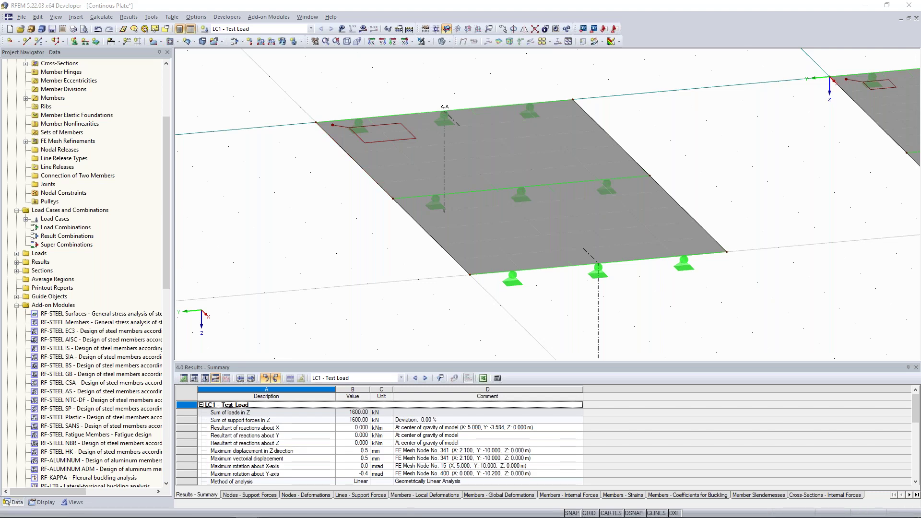
{"action": "middle_click", "coordinate": [378, 268]}
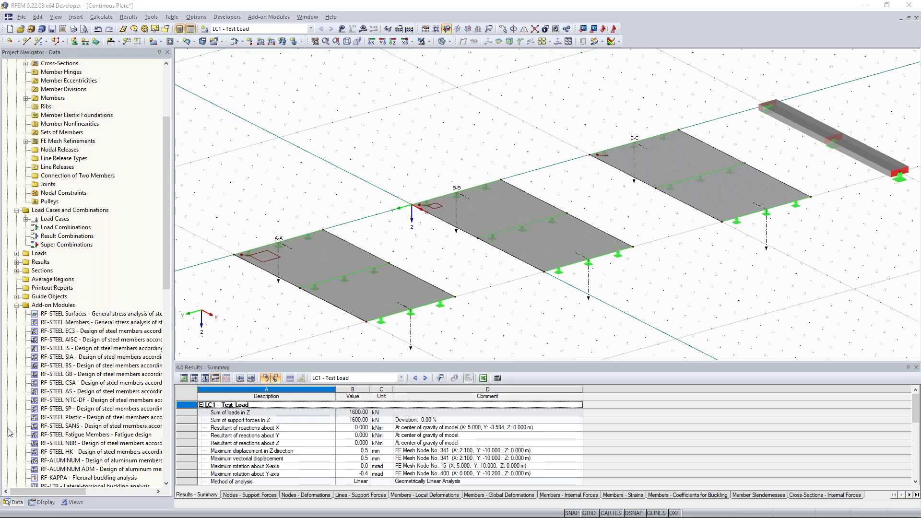
Show the results again with result values and compare the m-x section diagrams of the plates with the beam's My moments.
{"action": "left_click", "coordinate": [363, 28]}
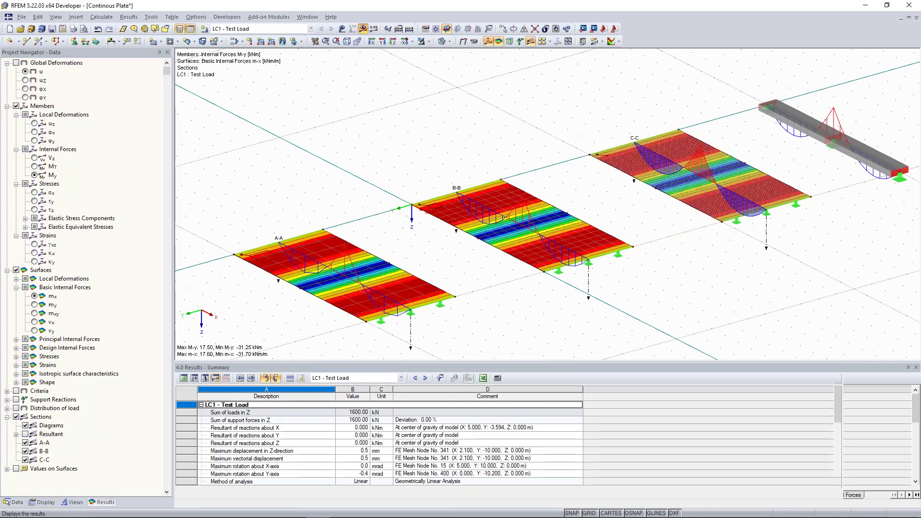
{"action": "left_click", "coordinate": [16, 417]}
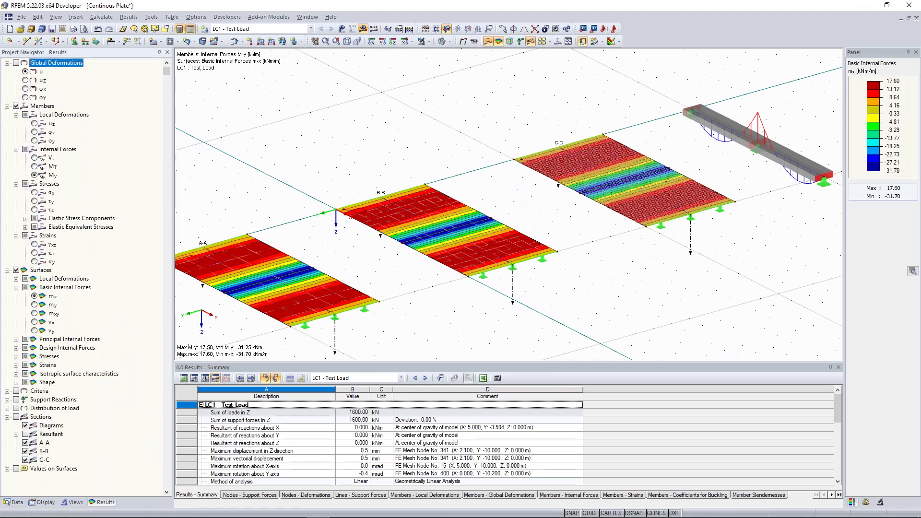
{"action": "middle_click_drag", "start_coordinate": [527, 240], "coordinate": [503, 219]}
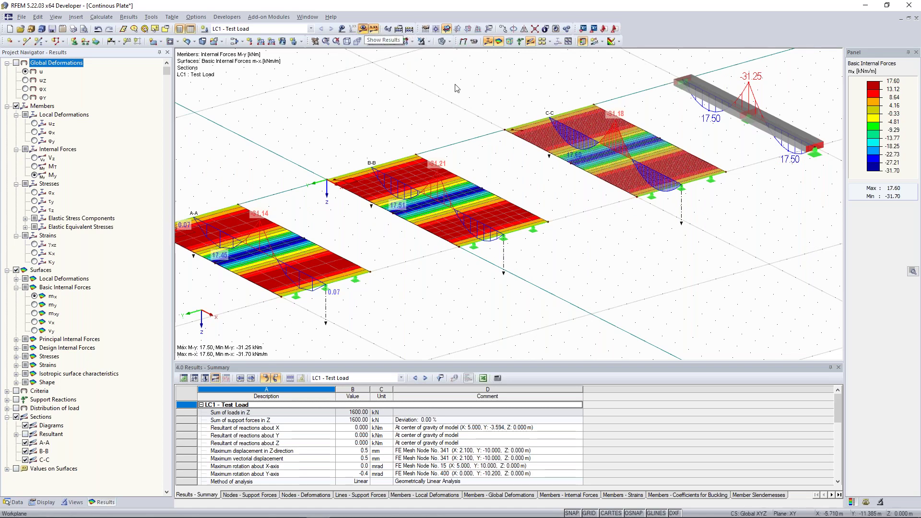
{"action": "middle_click_drag", "start_coordinate": [751, 121], "coordinate": [650, 172]}
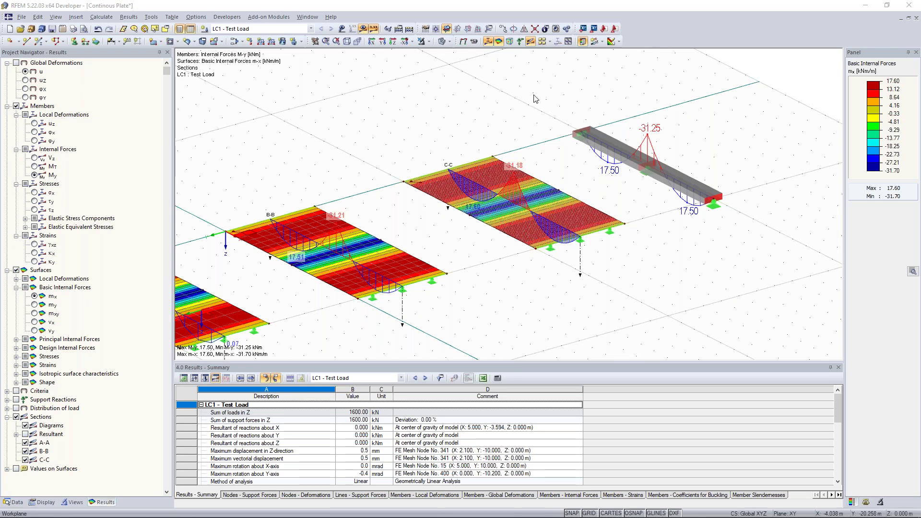
{"action": "left_click", "coordinate": [541, 115]}
{"action": "middle_click_drag", "start_coordinate": [568, 144], "coordinate": [482, 171]}
Display the Vz shear forces of the beam and examine their diagram along both spans.
{"action": "left_click", "coordinate": [34, 158]}
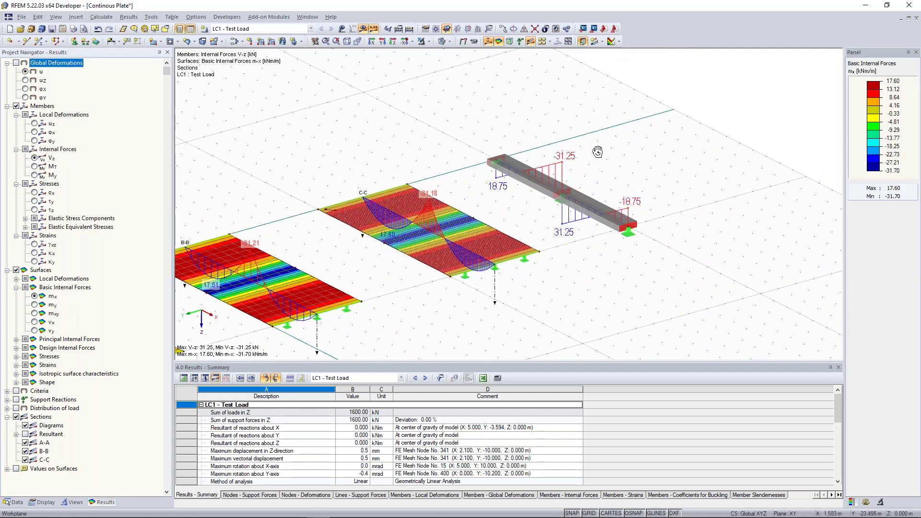
{"action": "middle_click_drag", "start_coordinate": [597, 152], "coordinate": [442, 121], "text": "ctrl"}
{"action": "scroll", "coordinate": [442, 121], "scroll_direction": "up", "scroll_amount": 4}
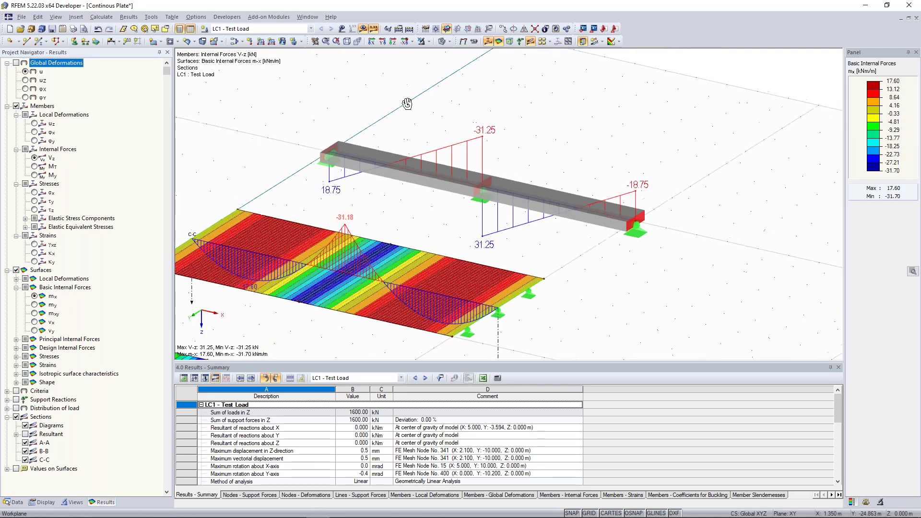
{"action": "scroll", "coordinate": [496, 111], "scroll_direction": "down", "scroll_amount": 2}
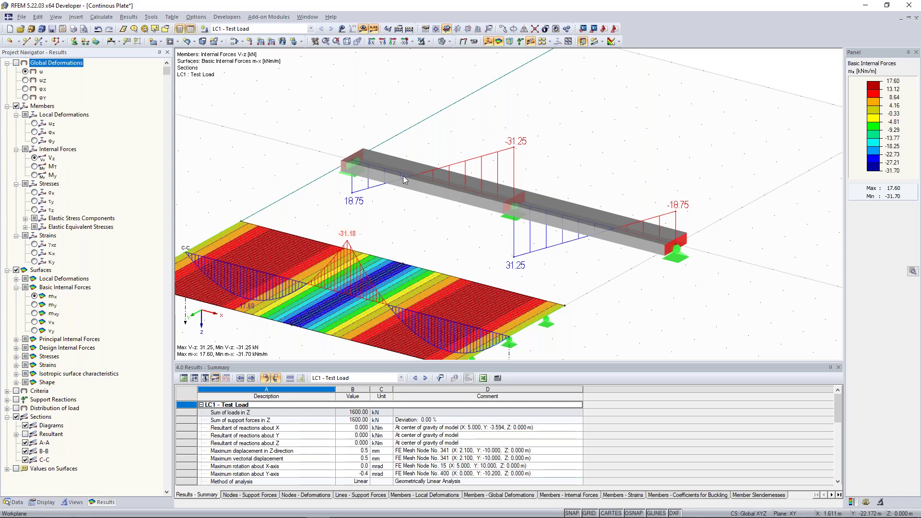
Turn on the member orientation display and reverse the orientation of both beam members.
{"action": "right_click", "coordinate": [465, 191]}
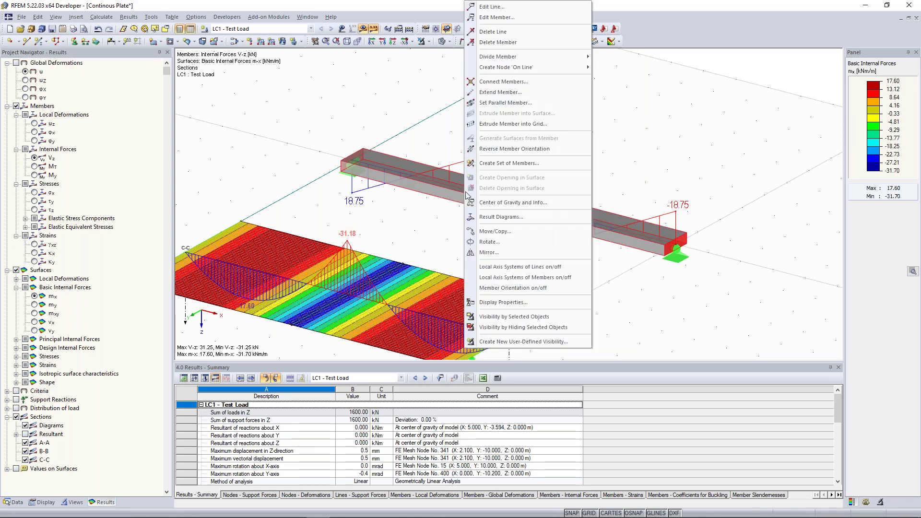
{"action": "left_click", "coordinate": [414, 187]}
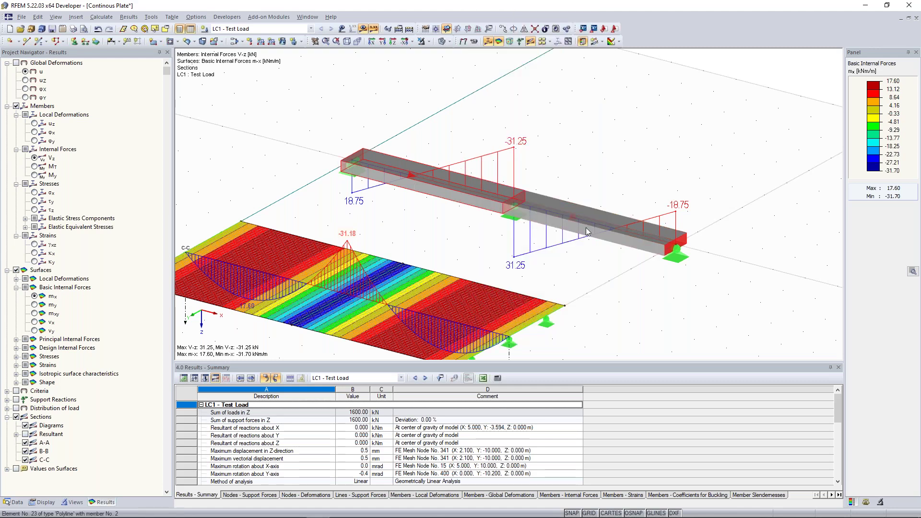
{"action": "right_click", "coordinate": [558, 212]}
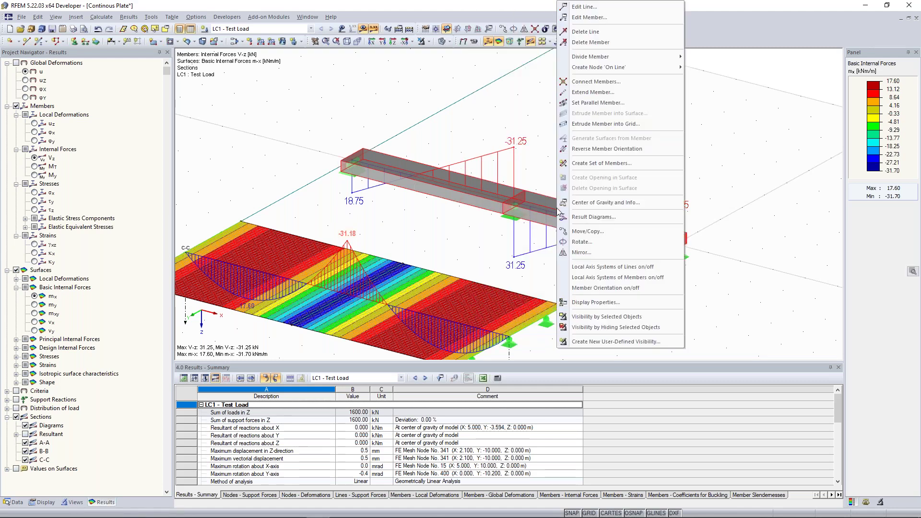
{"action": "left_click", "coordinate": [621, 293]}
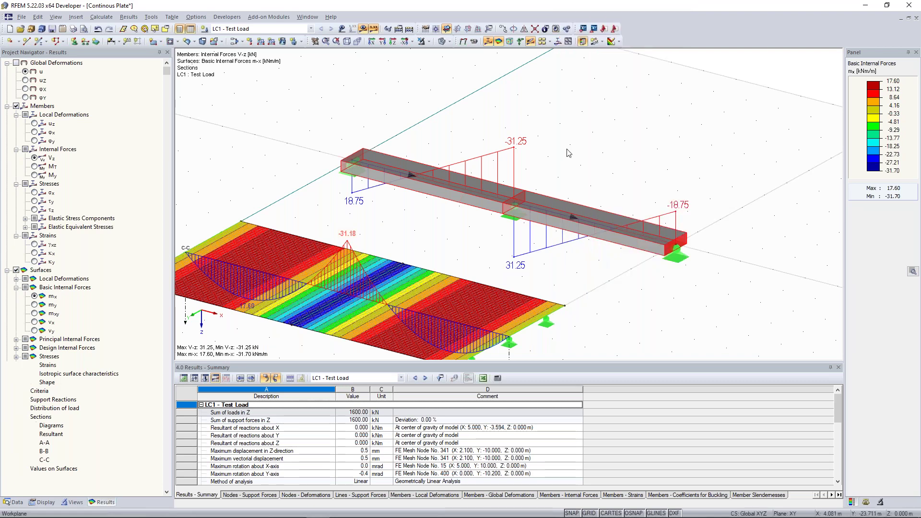
{"action": "right_click", "coordinate": [538, 207]}
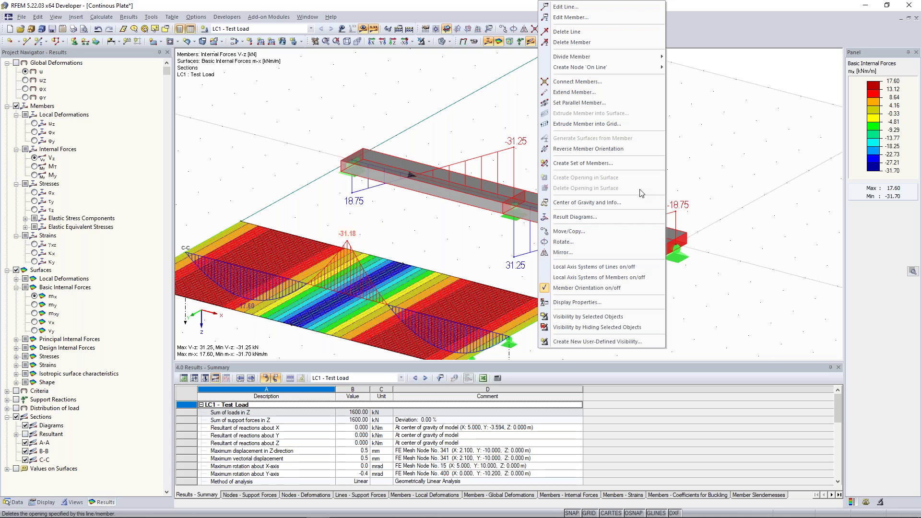
Display the beam's My moments together with the bottom fibers of the members.
{"action": "left_click", "coordinate": [35, 175]}
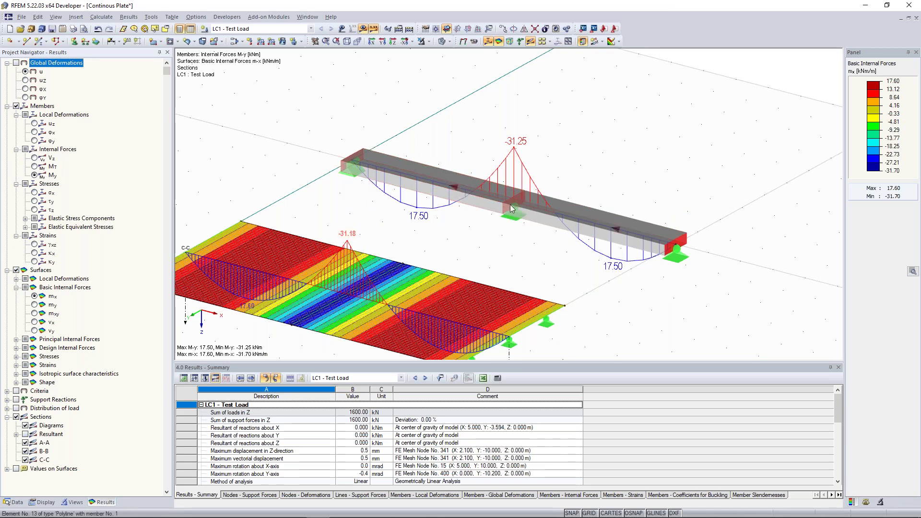
{"action": "left_click", "coordinate": [43, 502]}
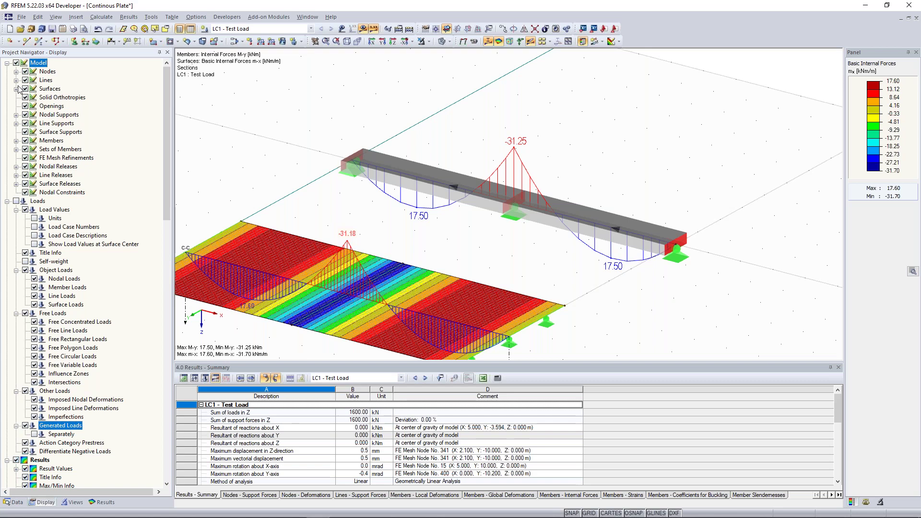
{"action": "left_click", "coordinate": [16, 140]}
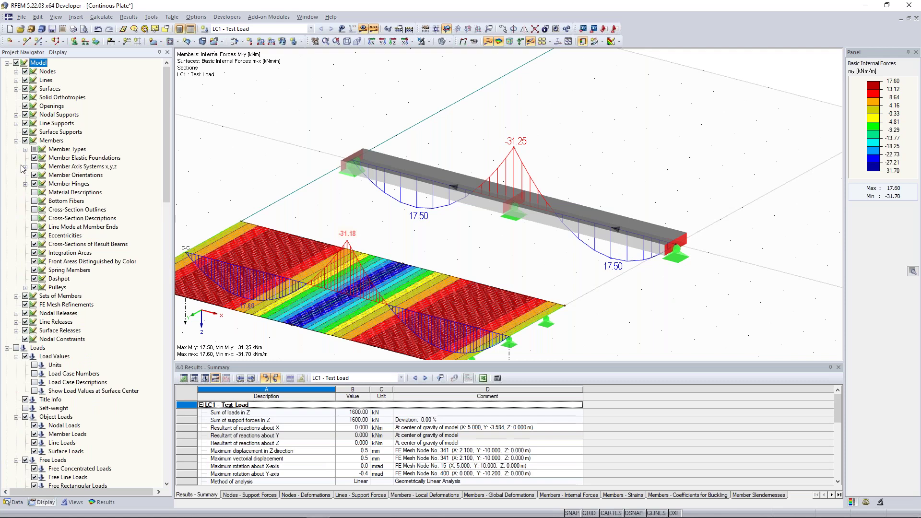
{"action": "left_click", "coordinate": [35, 201]}
{"action": "scroll", "coordinate": [453, 216], "scroll_direction": "up", "scroll_amount": 3}
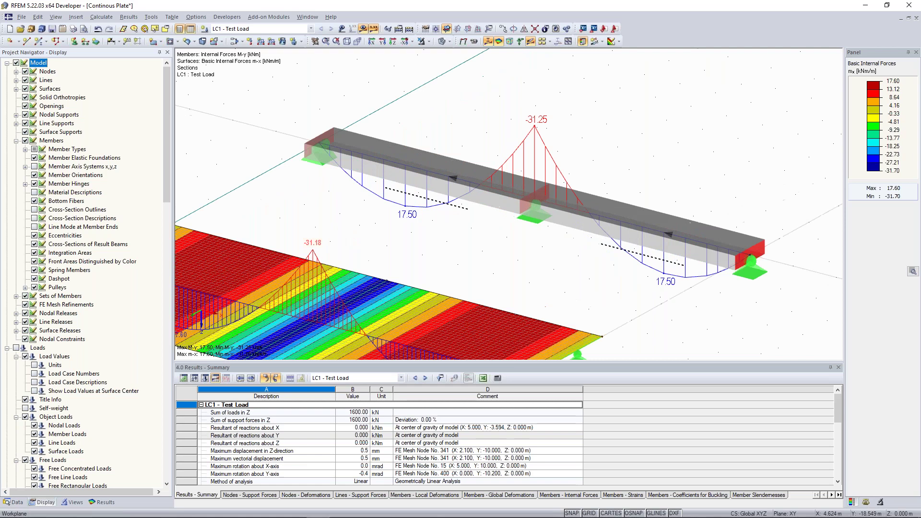
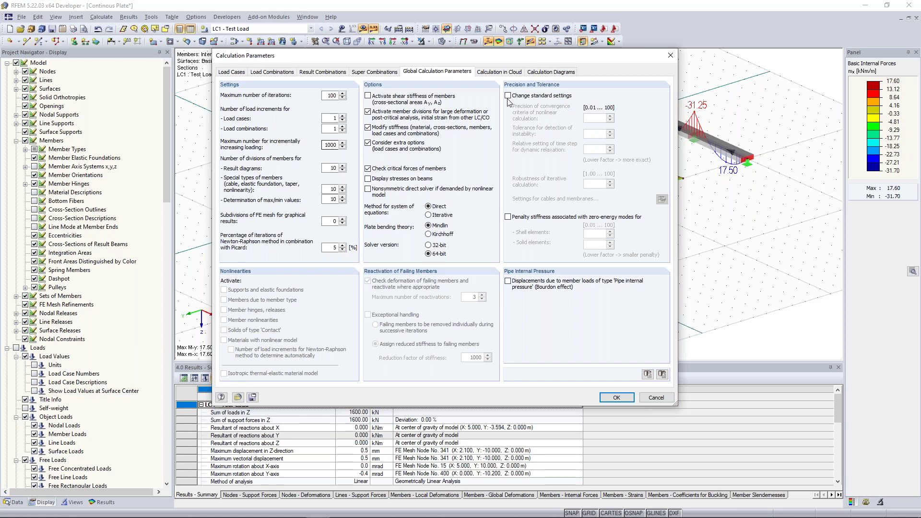
Check the plate bending theory in the global calculation parameters and view the Plate Theory slide comparing Kirchhoff with Reissner/Mindlin.
{"action": "left_click_drag", "start_coordinate": [444, 55], "coordinate": [443, 100]}
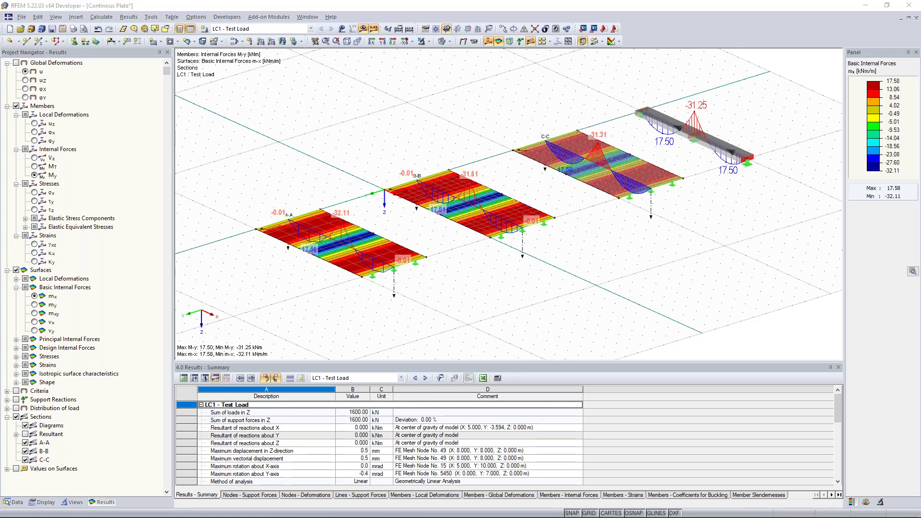
{"action": "key", "text": "alt+Tab"}
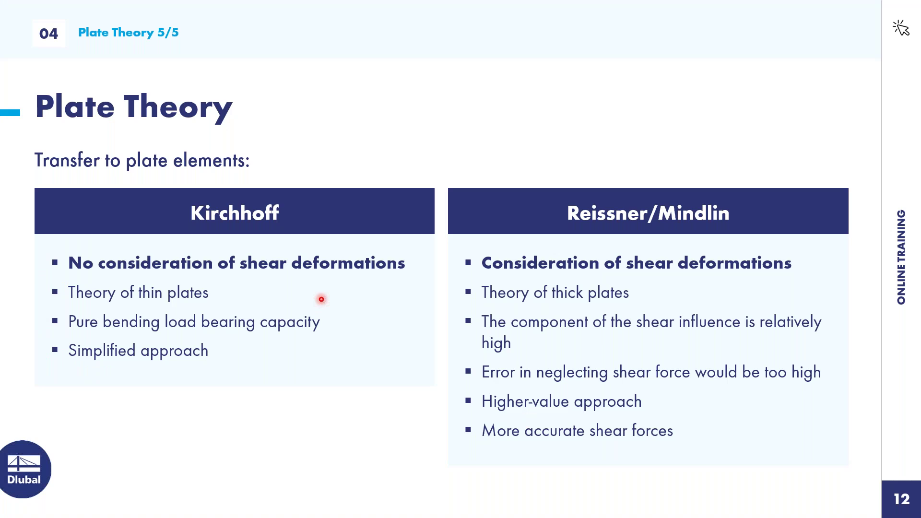
{"action": "key", "text": "Right"}
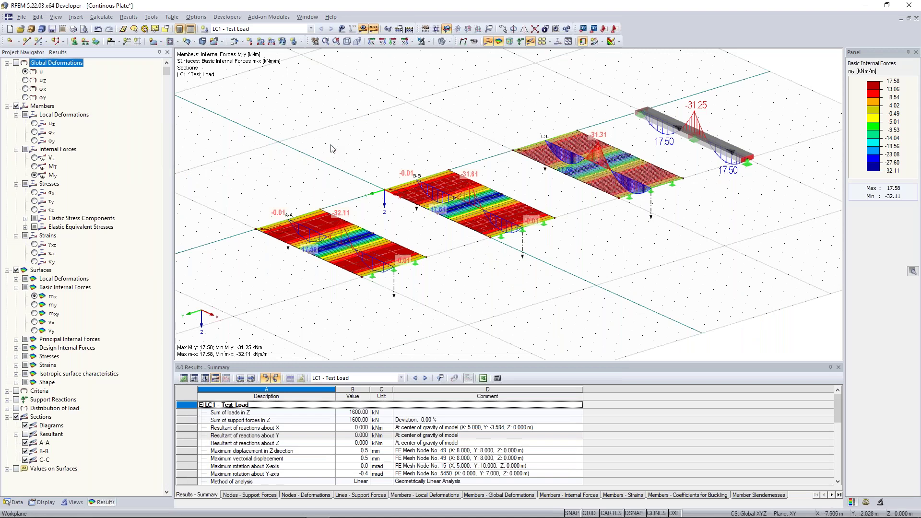
{"action": "scroll", "coordinate": [321, 120], "scroll_direction": "down", "scroll_amount": 1}
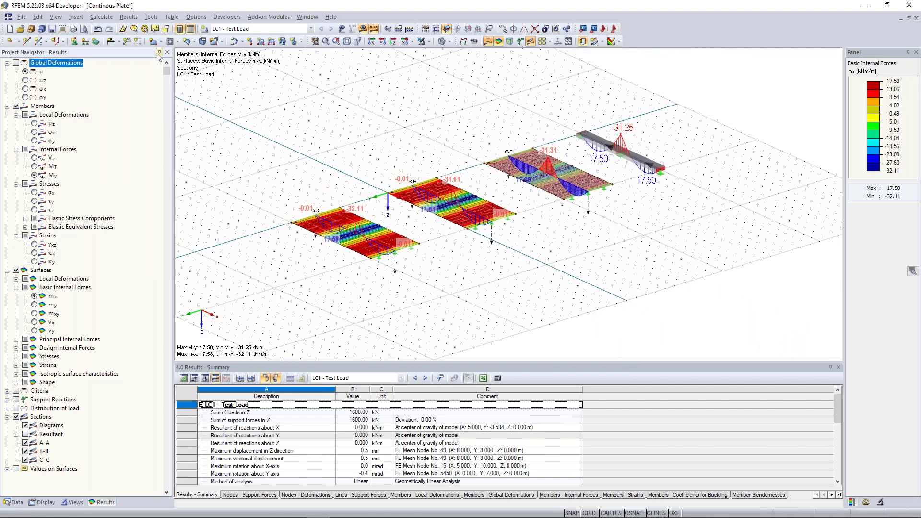
Set up a new 3D model named "Euler Case 1" in the Examples project and try to create it.
{"action": "left_click", "coordinate": [10, 28]}
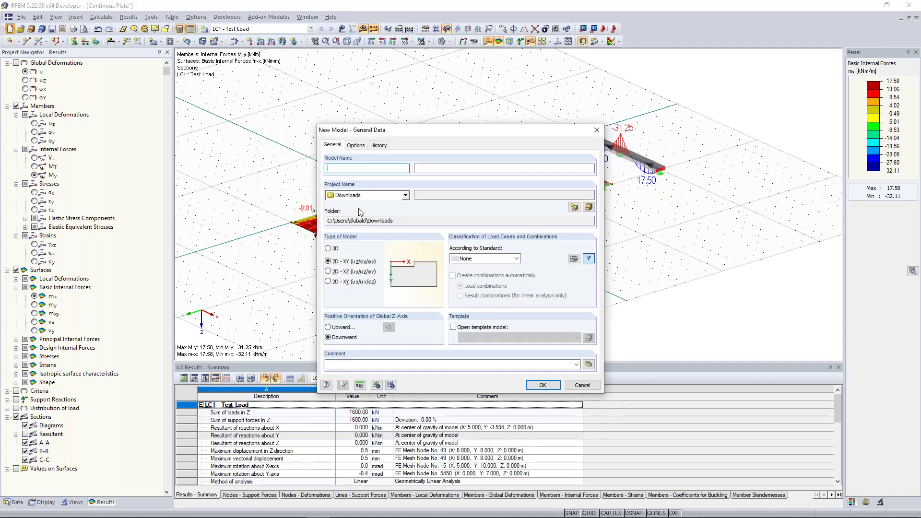
{"action": "type", "text": "Euler Case 1"}
{"action": "left_click", "coordinate": [405, 195]}
{"action": "left_click", "coordinate": [369, 206]}
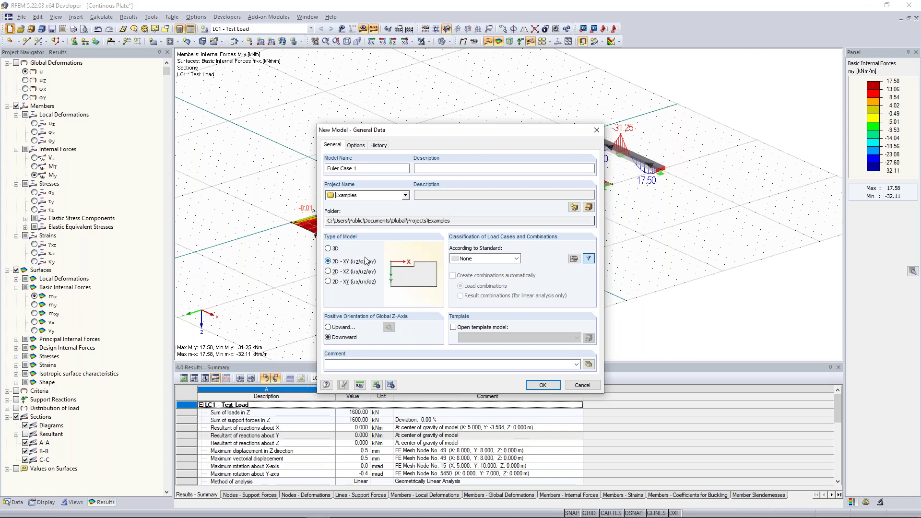
{"action": "left_click", "coordinate": [329, 249]}
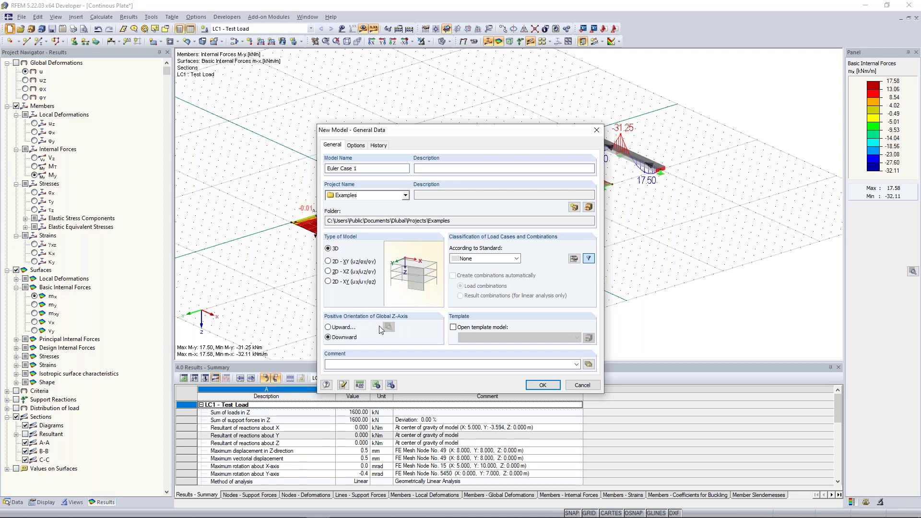
{"action": "left_click", "coordinate": [544, 384]}
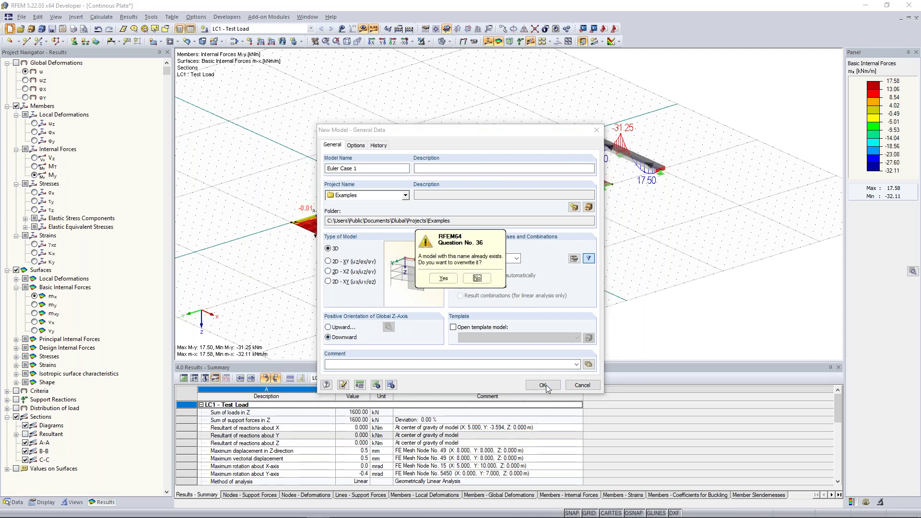
Decline overwriting the existing model, create the new one as "Euler Case 1_1", and dismiss the additional new model dialog.
{"action": "left_click", "coordinate": [477, 278]}
{"action": "left_click", "coordinate": [365, 168]}
{"action": "type", "text": "_1"}
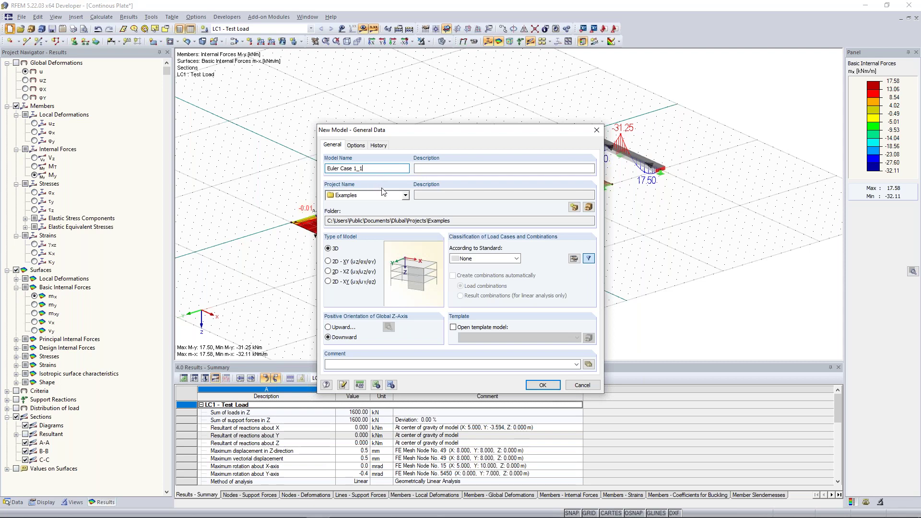
{"action": "key", "text": "Return"}
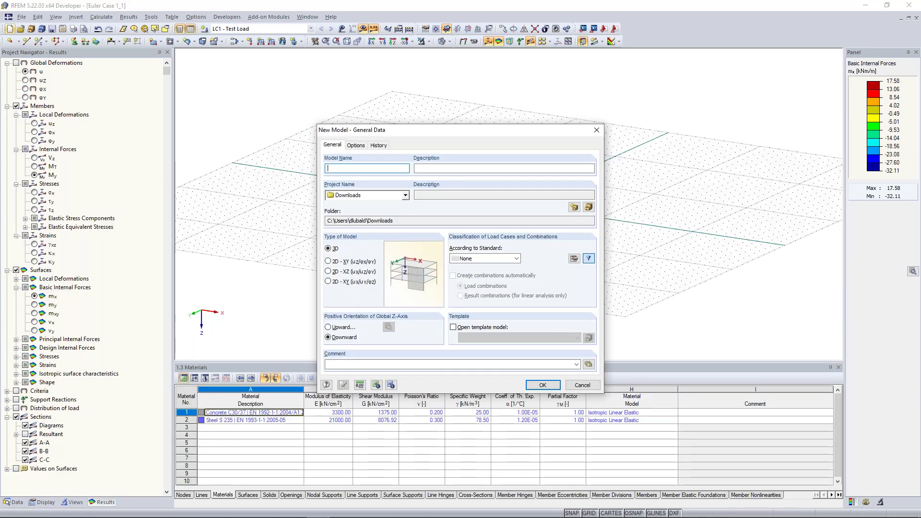
{"action": "left_click", "coordinate": [596, 134]}
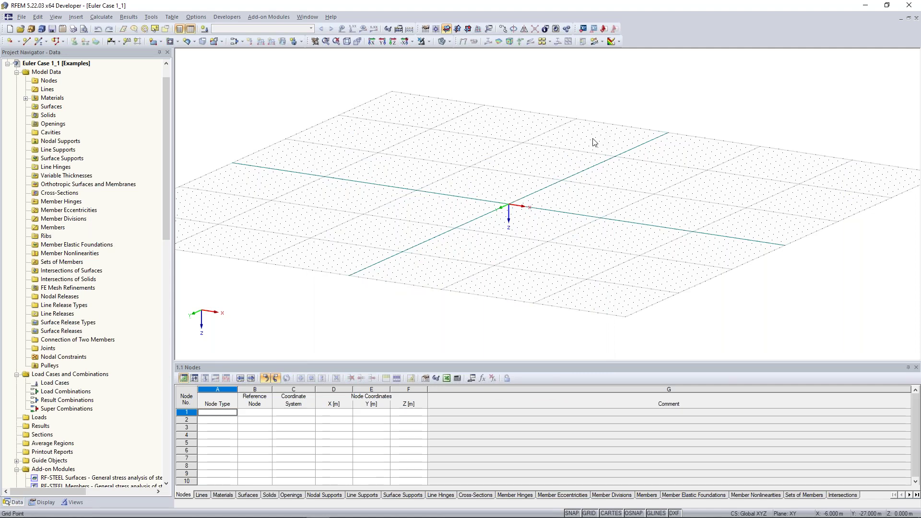
Start a new single beam member and open the library of rolled I-sections for its new cross-section.
{"action": "scroll", "coordinate": [498, 192], "scroll_direction": "up", "scroll_amount": 3}
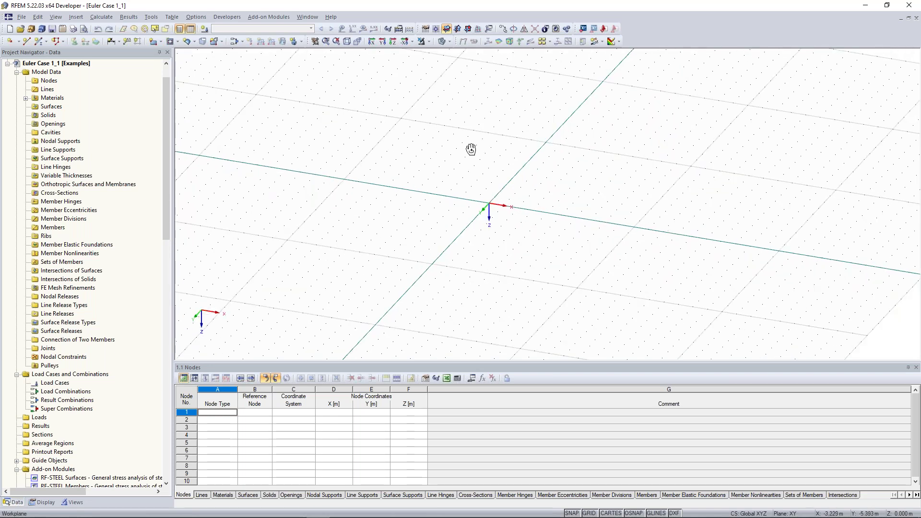
{"action": "middle_click_drag", "start_coordinate": [471, 148], "coordinate": [473, 164]}
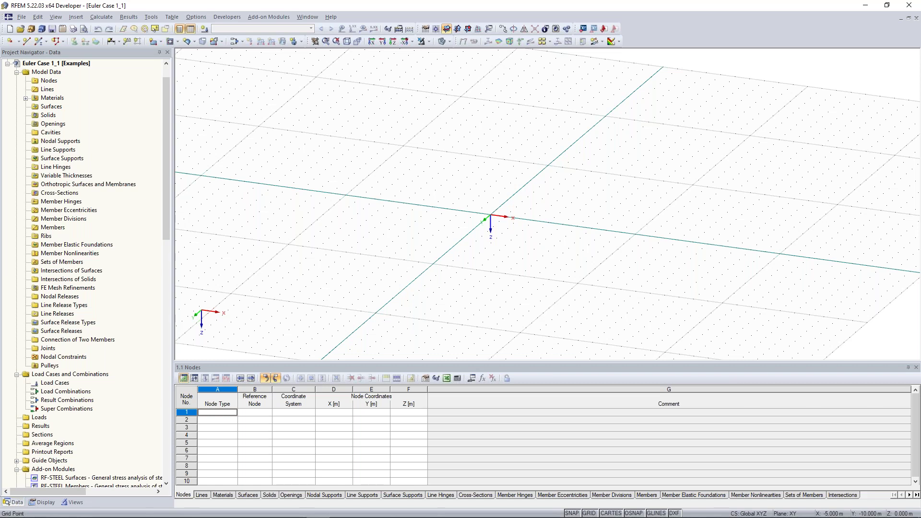
{"action": "middle_click_drag", "start_coordinate": [538, 199], "coordinate": [515, 136], "text": "ctrl"}
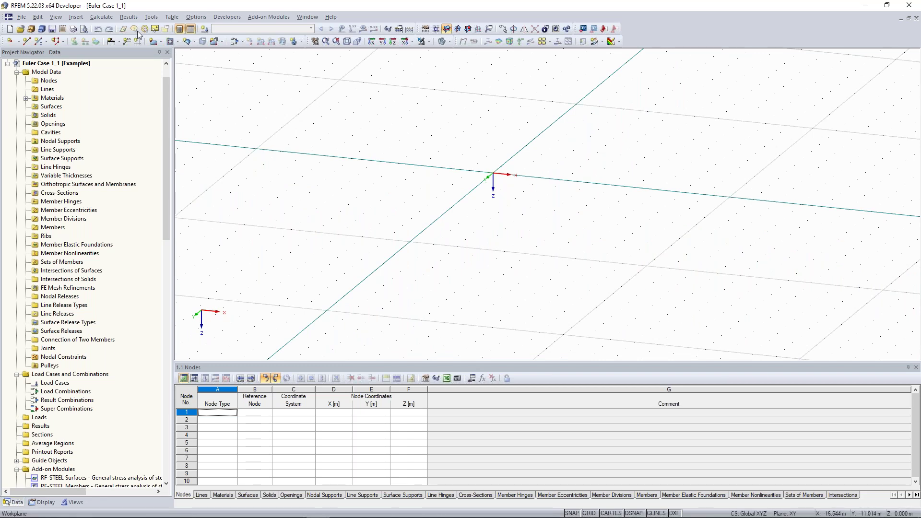
{"action": "left_click", "coordinate": [41, 44]}
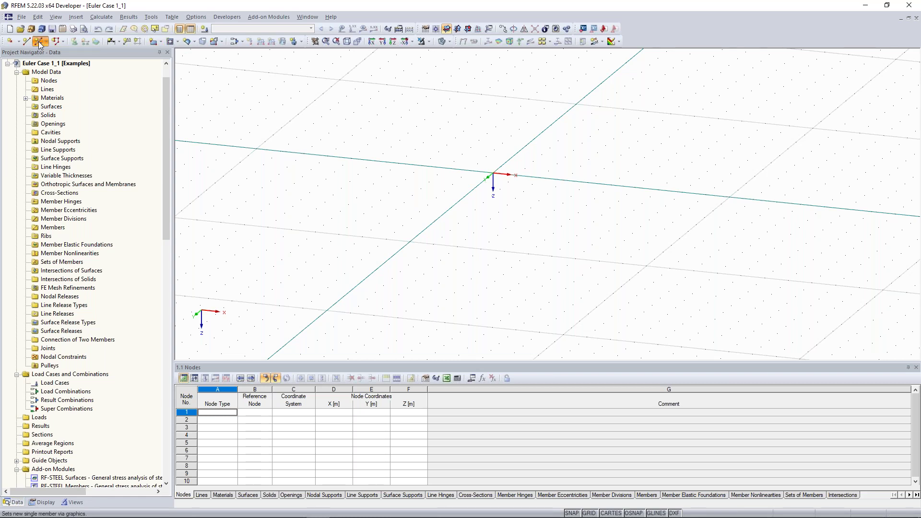
{"action": "double_click", "coordinate": [433, 180]}
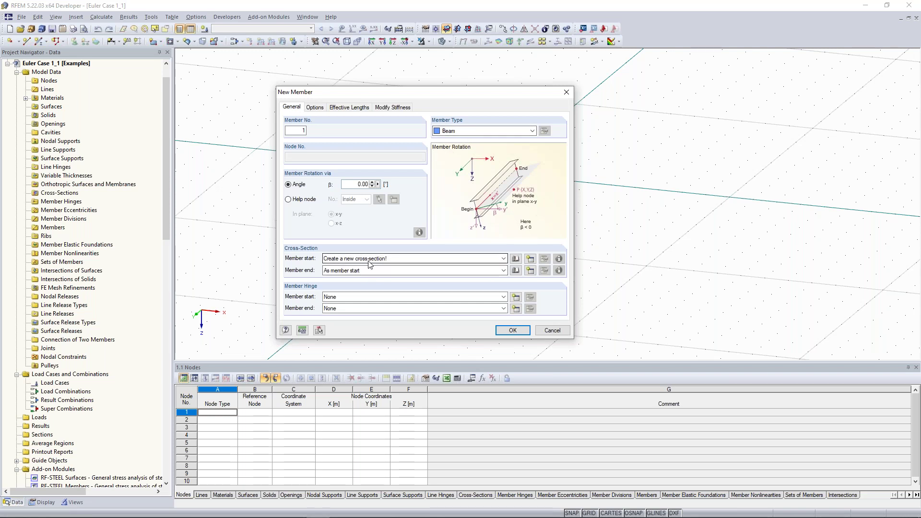
{"action": "left_click", "coordinate": [531, 258]}
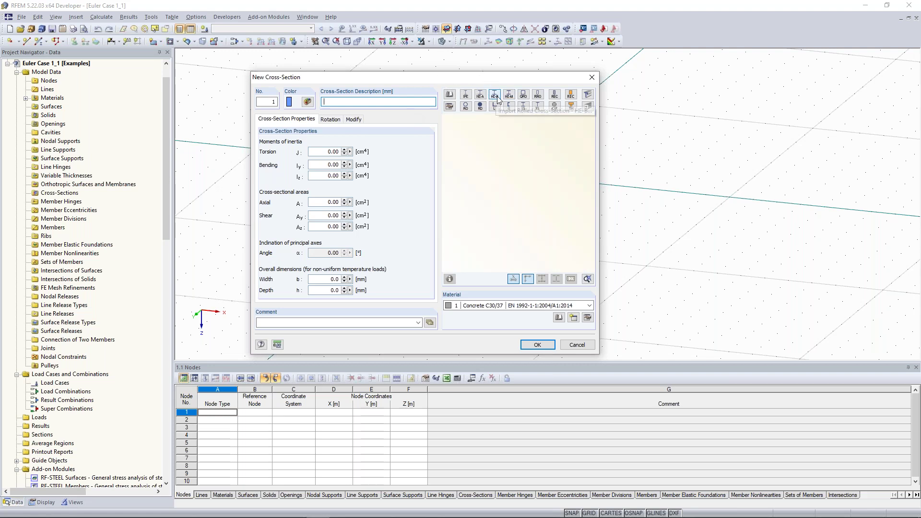
{"action": "left_click_drag", "start_coordinate": [496, 80], "coordinate": [496, 85]}
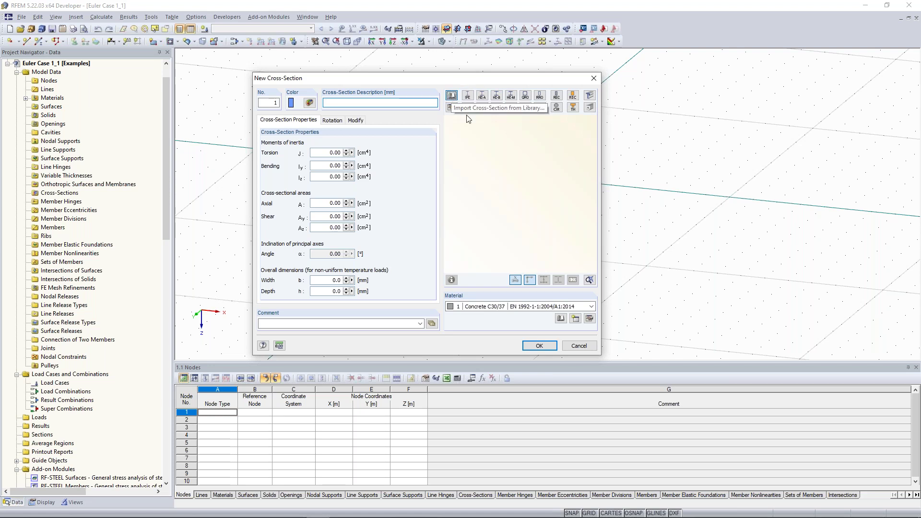
{"action": "left_click", "coordinate": [450, 97]}
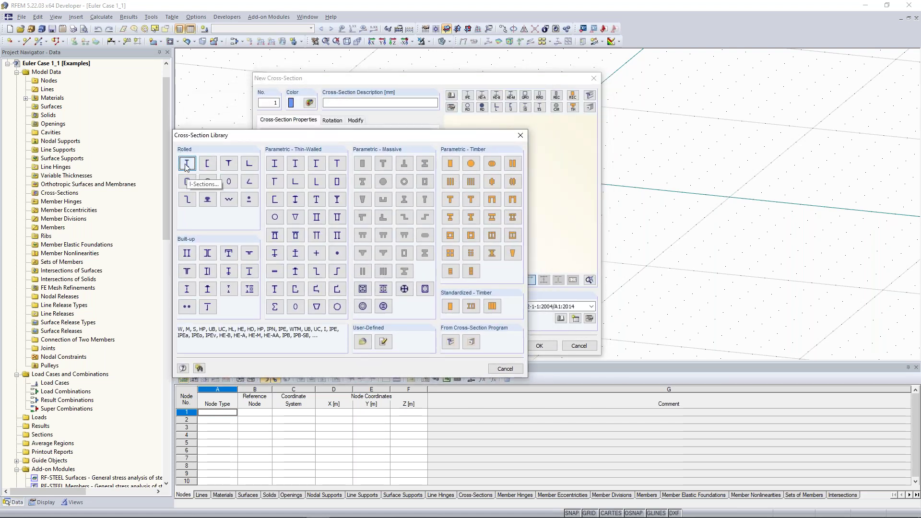
{"action": "left_click", "coordinate": [187, 164]}
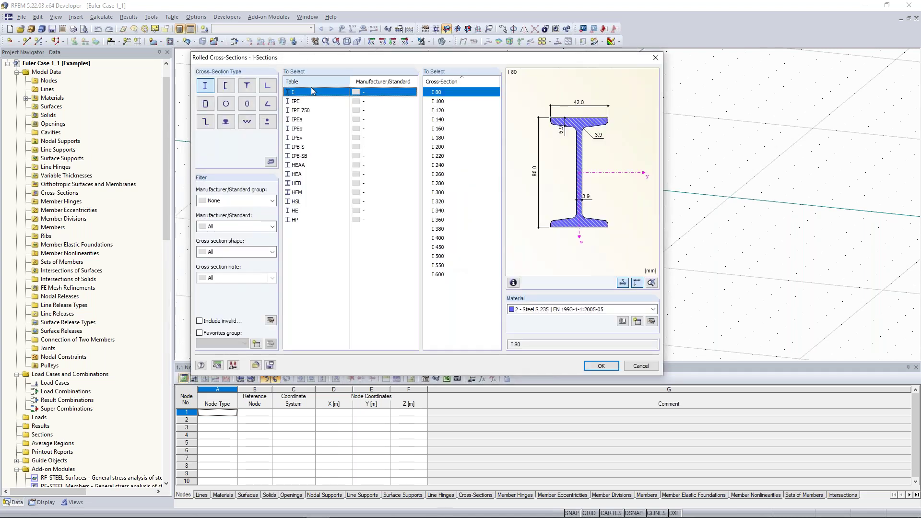
Choose the HEB 300 section in Steel S 235 and assign it to the new beam member.
{"action": "left_click", "coordinate": [298, 184]}
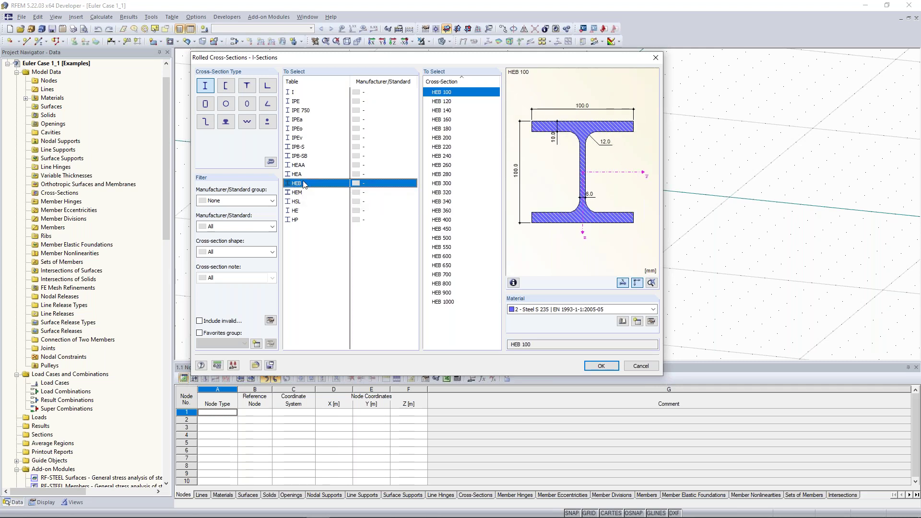
{"action": "key", "text": "Up"}
{"action": "key", "text": "Down"}
{"action": "key", "text": "Up"}
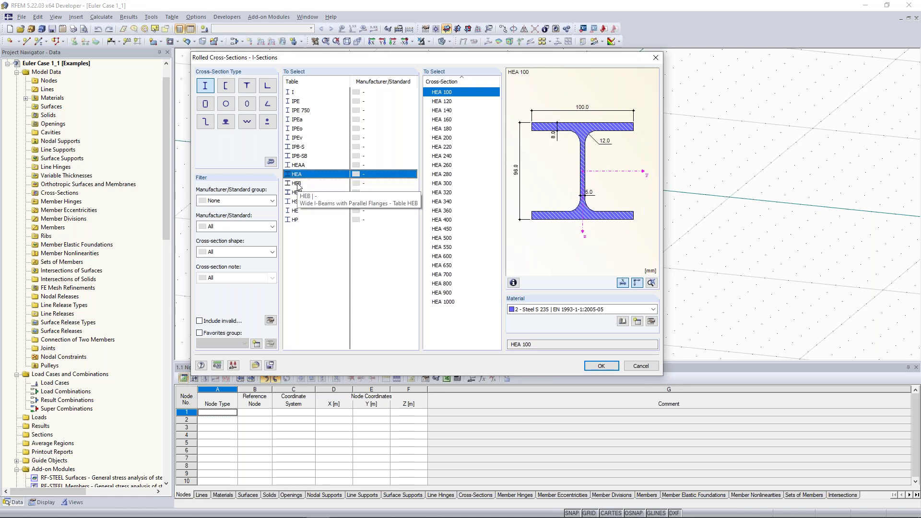
{"action": "key", "text": "Down"}
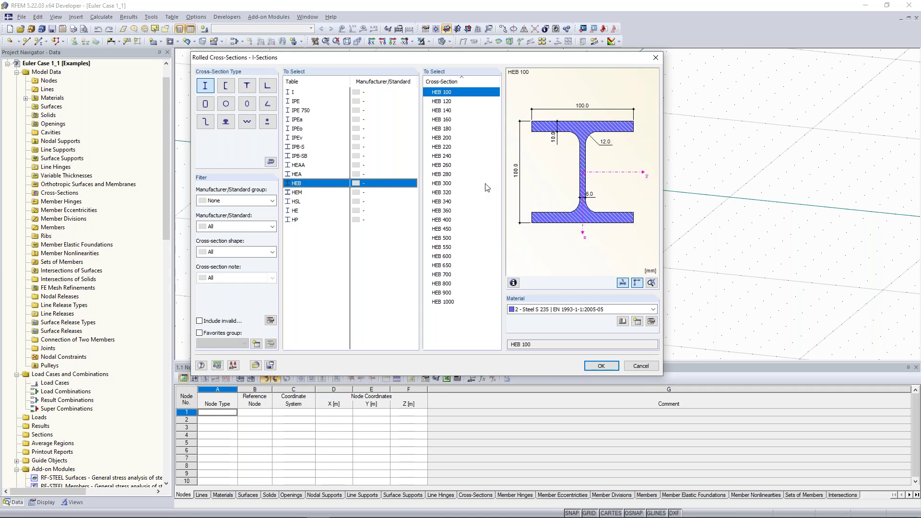
{"action": "left_click", "coordinate": [448, 185]}
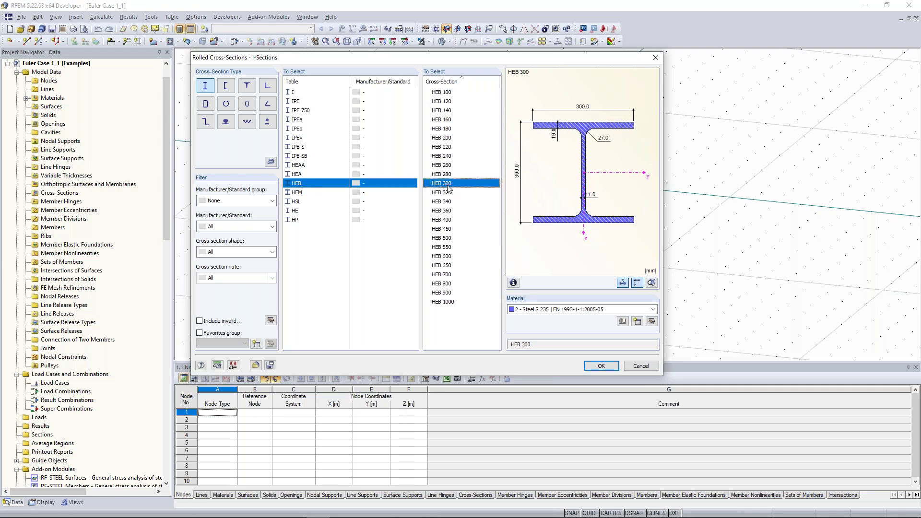
{"action": "left_click", "coordinate": [593, 367]}
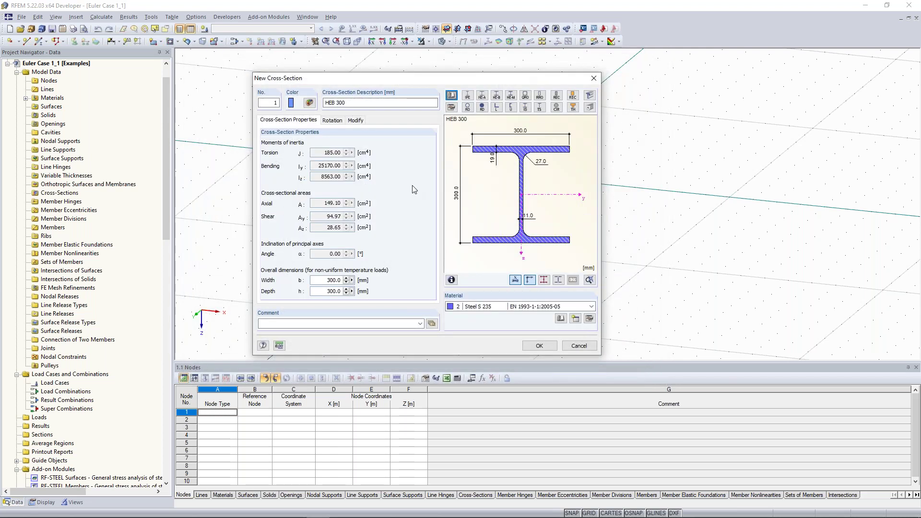
{"action": "left_click", "coordinate": [540, 345]}
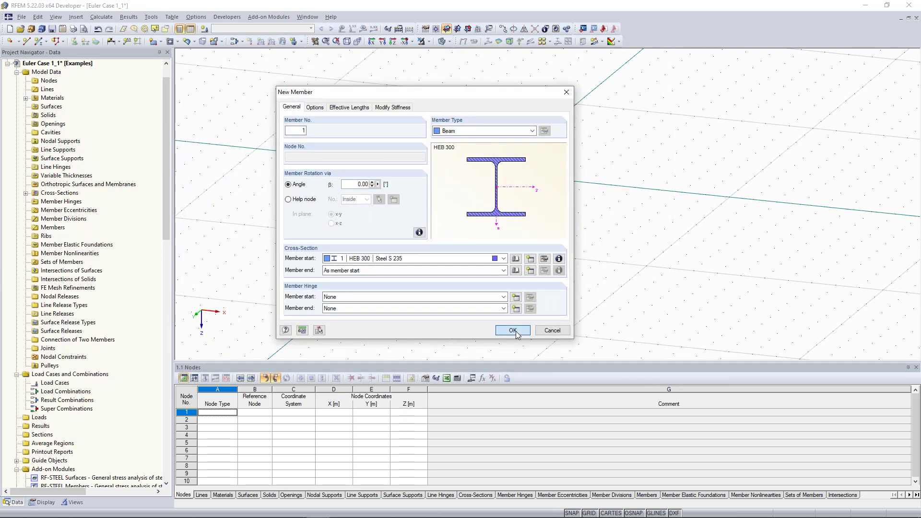
{"action": "left_click", "coordinate": [512, 331]}
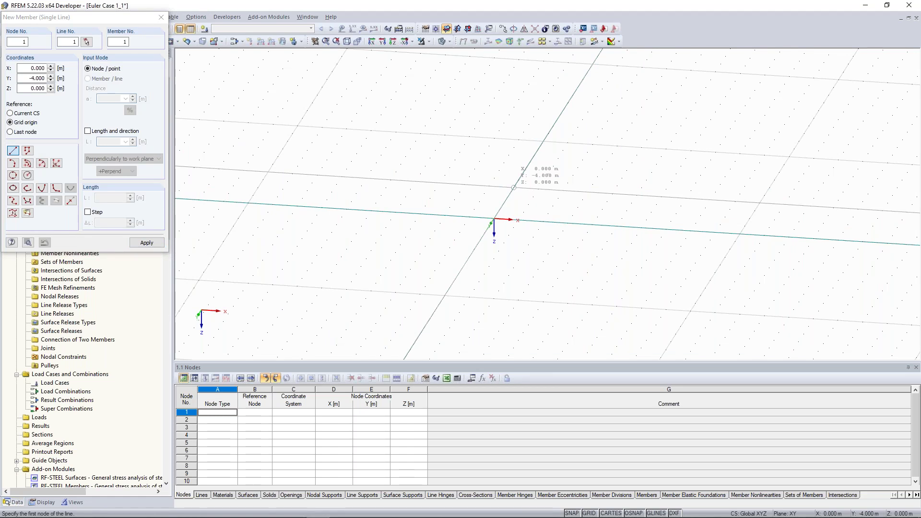
Define the new member by length and direction, with a length of 10 m perpendicular to the work plane.
{"action": "type", "text": "-2"}
{"action": "key", "text": "Tab"}
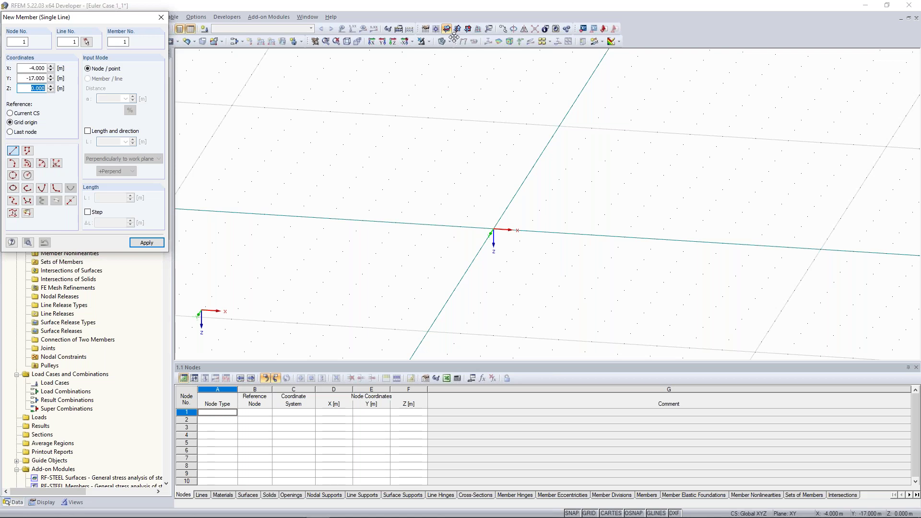
{"action": "middle_click_drag", "start_coordinate": [454, 37], "coordinate": [463, 46]}
{"action": "left_click_drag", "start_coordinate": [111, 22], "coordinate": [293, 65]}
{"action": "left_click", "coordinate": [271, 175]}
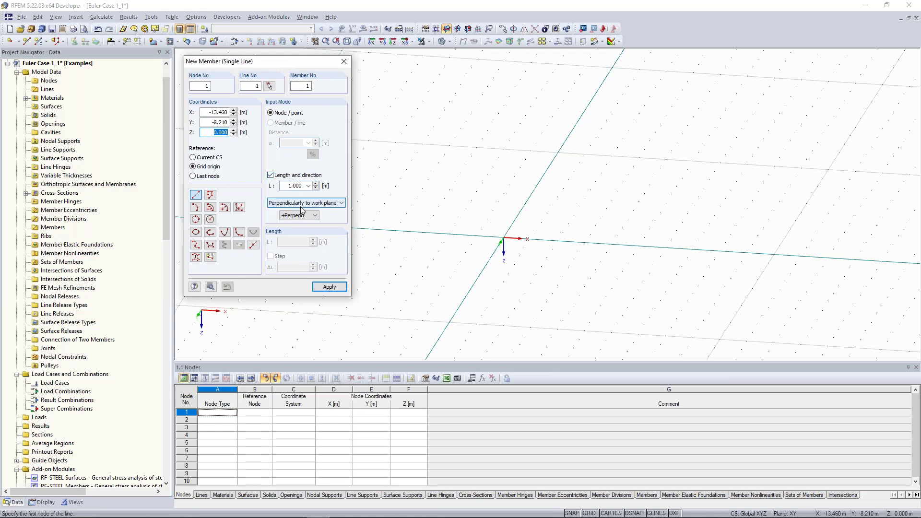
{"action": "left_click", "coordinate": [289, 185]}
{"action": "type", "text": "0"}
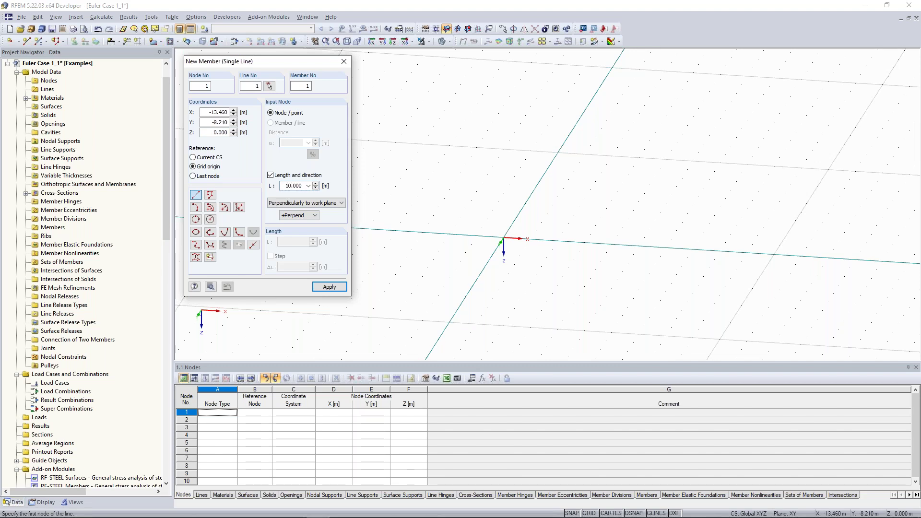
Place the column from the grid origin upward in the -Perpend direction and finish member placement.
{"action": "left_click", "coordinate": [438, 207]}
{"action": "middle_click_drag", "start_coordinate": [485, 249], "coordinate": [515, 148]}
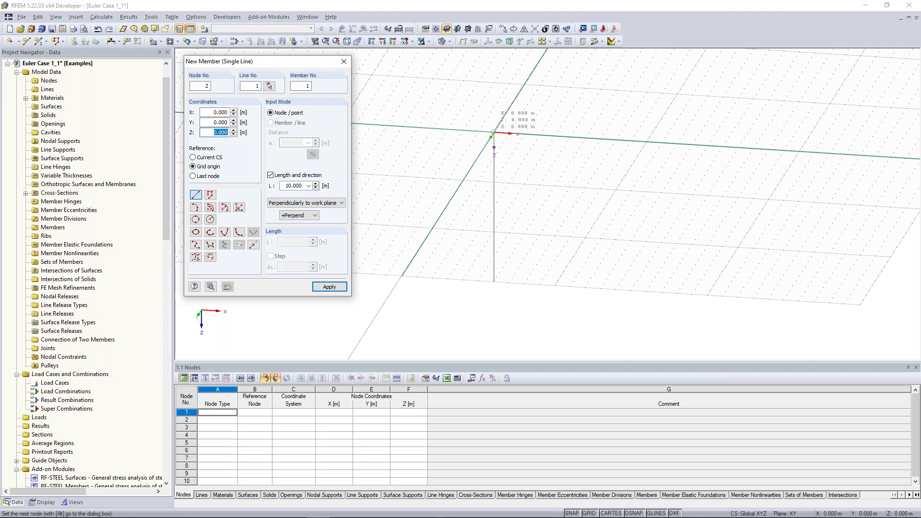
{"action": "middle_click_drag", "start_coordinate": [494, 132], "coordinate": [509, 239]}
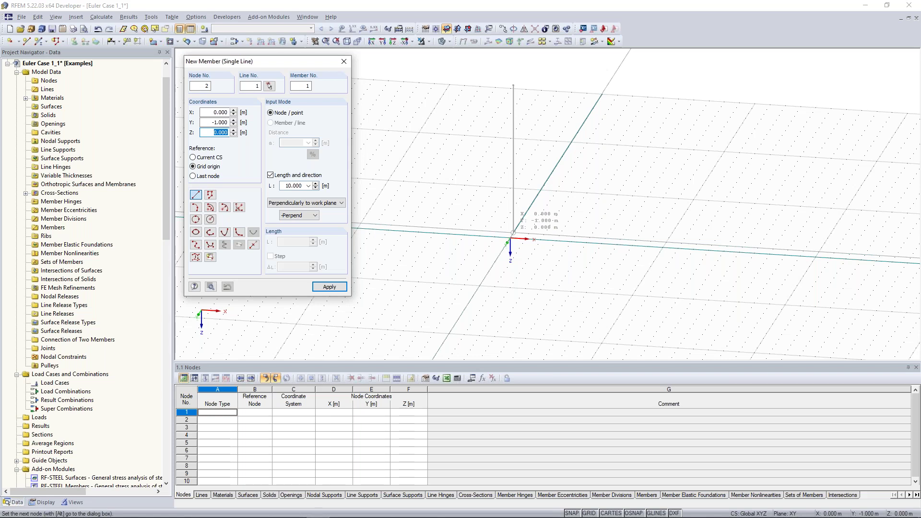
{"action": "left_click", "coordinate": [513, 234]}
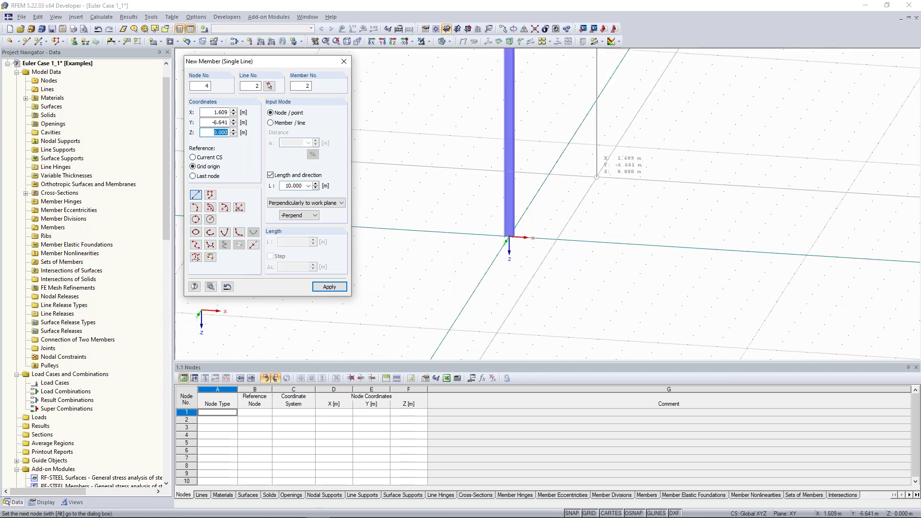
{"action": "key", "text": "Escape"}
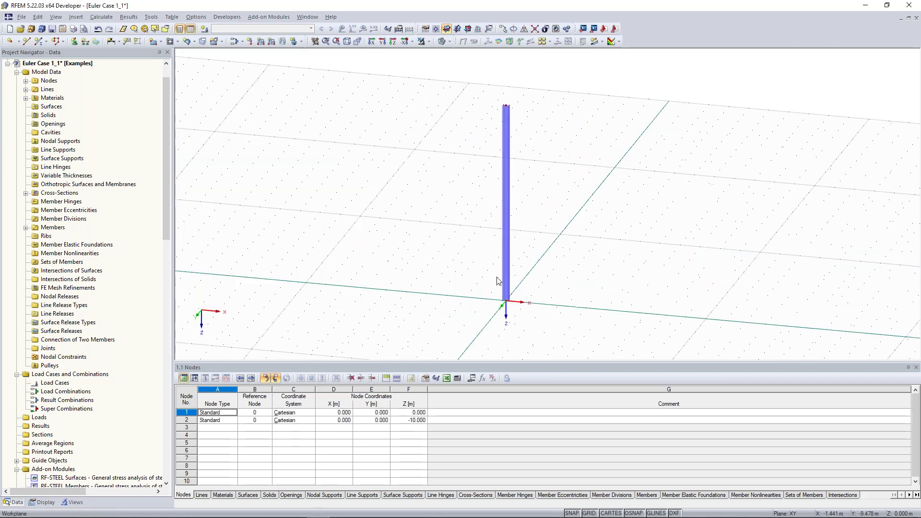
Start a new nodal support and choose the Rigid support type with all displacements and rotations fixed.
{"action": "left_click_drag", "start_coordinate": [396, 196], "coordinate": [600, 322]}
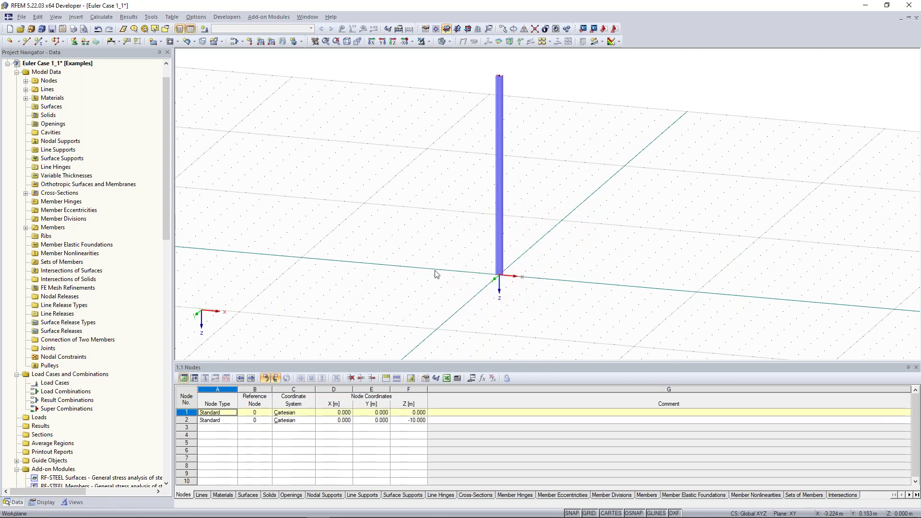
{"action": "left_click", "coordinate": [75, 43]}
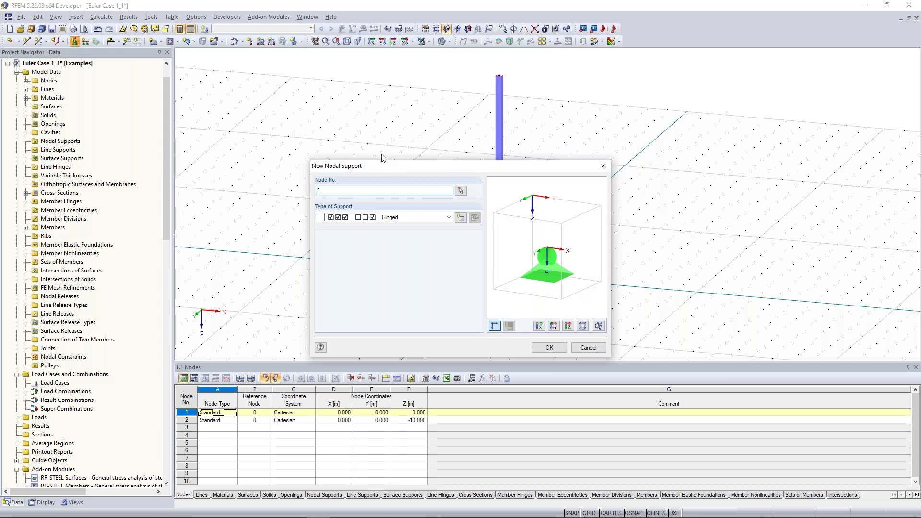
{"action": "left_click_drag", "start_coordinate": [392, 168], "coordinate": [297, 79]}
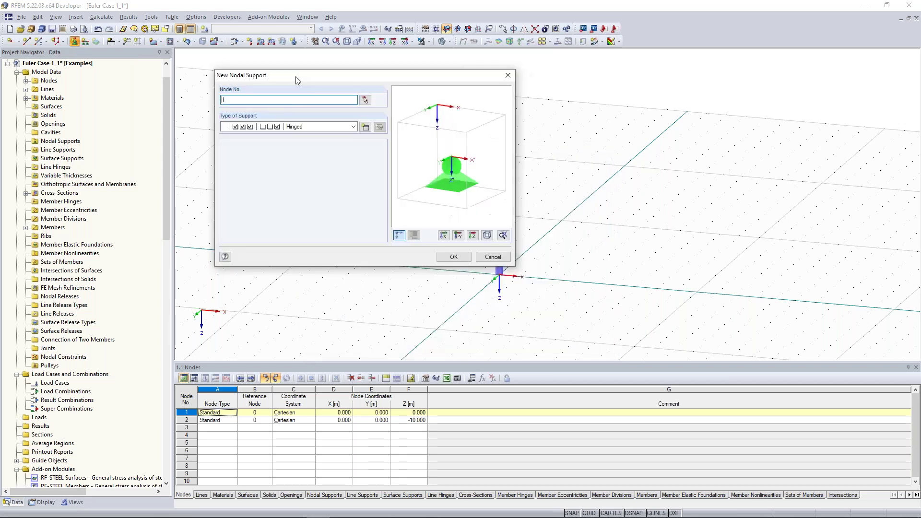
{"action": "left_click", "coordinate": [354, 127]}
{"action": "left_click", "coordinate": [295, 143]}
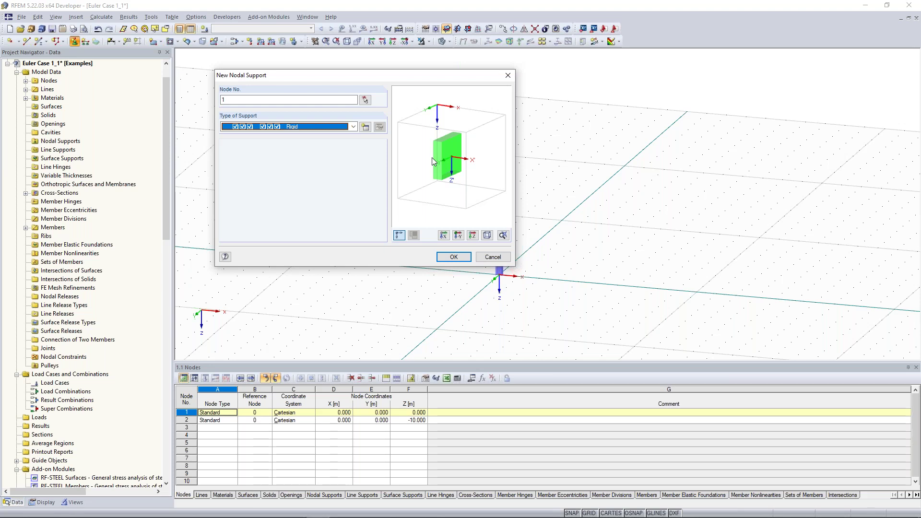
{"action": "left_click", "coordinate": [365, 127]}
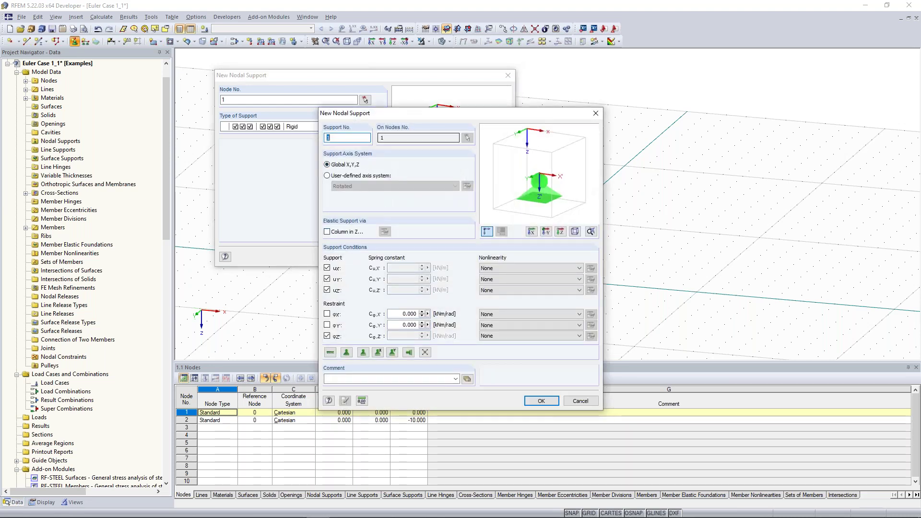
{"action": "left_click_drag", "start_coordinate": [445, 115], "coordinate": [560, 89]}
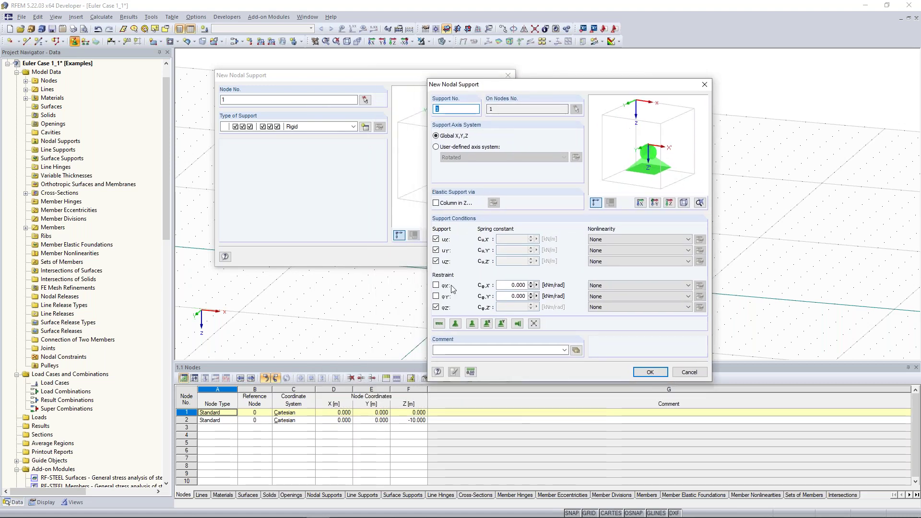
{"action": "left_click", "coordinate": [435, 296]}
{"action": "left_click", "coordinate": [435, 286]}
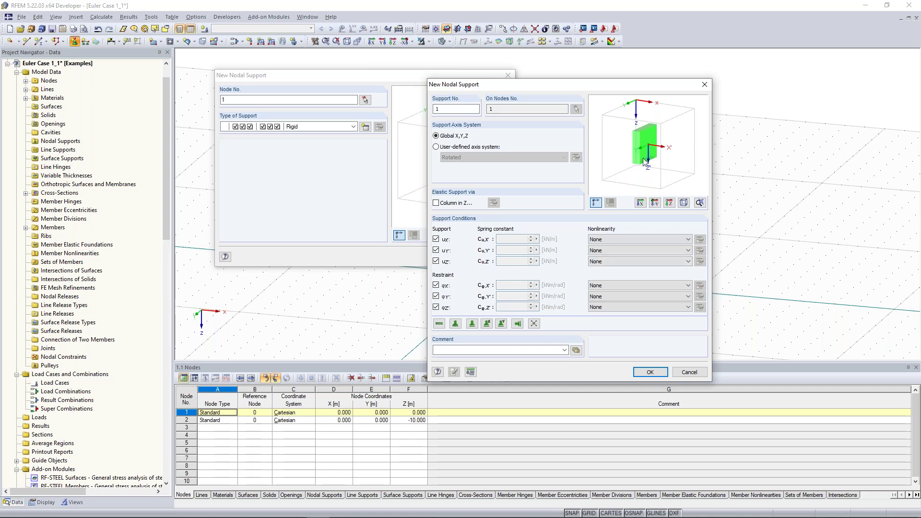
{"action": "left_click", "coordinate": [705, 85]}
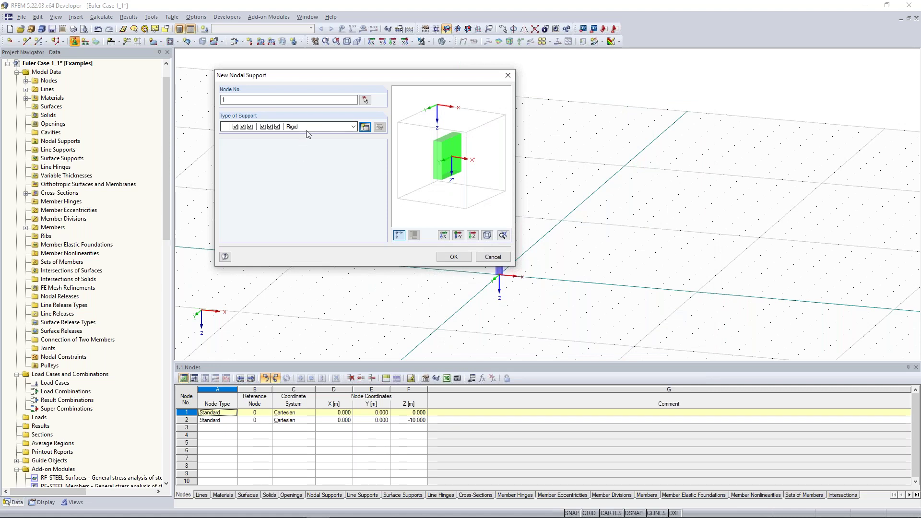
Confirm Rigid as the support type and apply the support to node 1 at the column base.
{"action": "left_click", "coordinate": [290, 127]}
{"action": "left_click", "coordinate": [292, 143]}
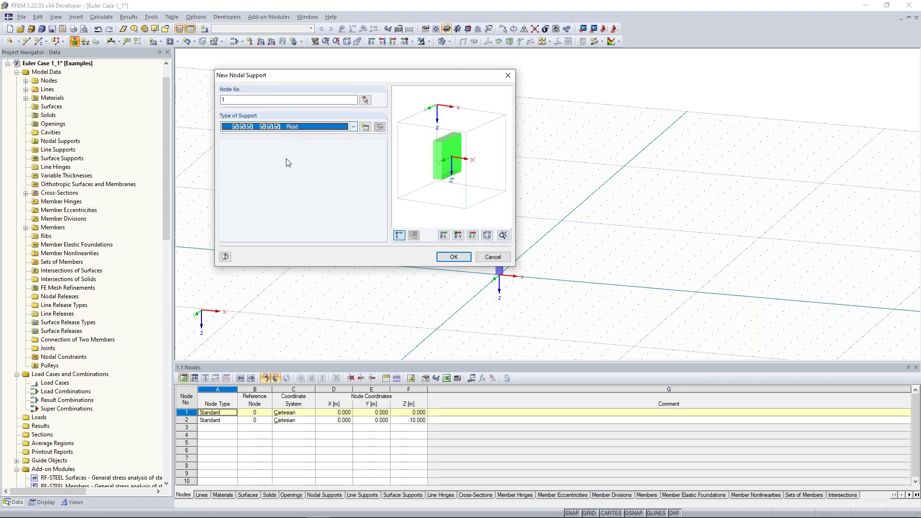
{"action": "left_click", "coordinate": [454, 259]}
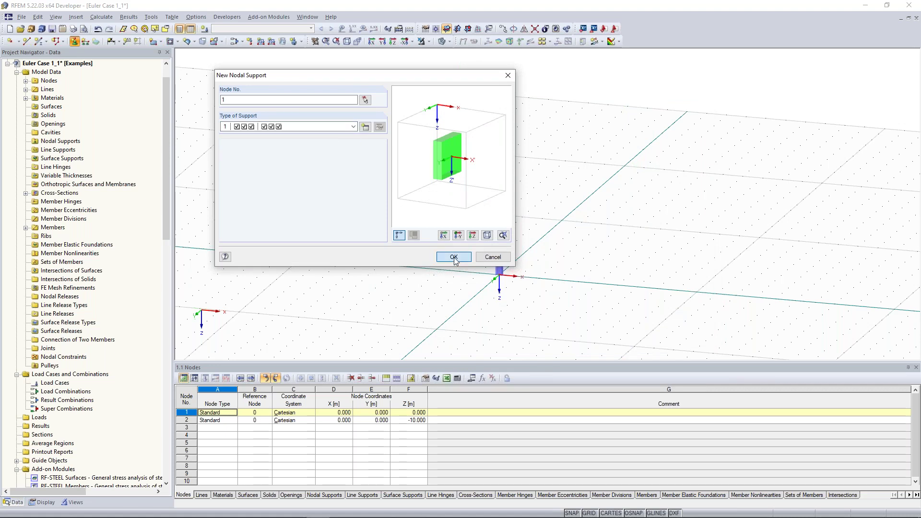
{"action": "scroll", "coordinate": [509, 287], "scroll_direction": "up", "scroll_amount": 3}
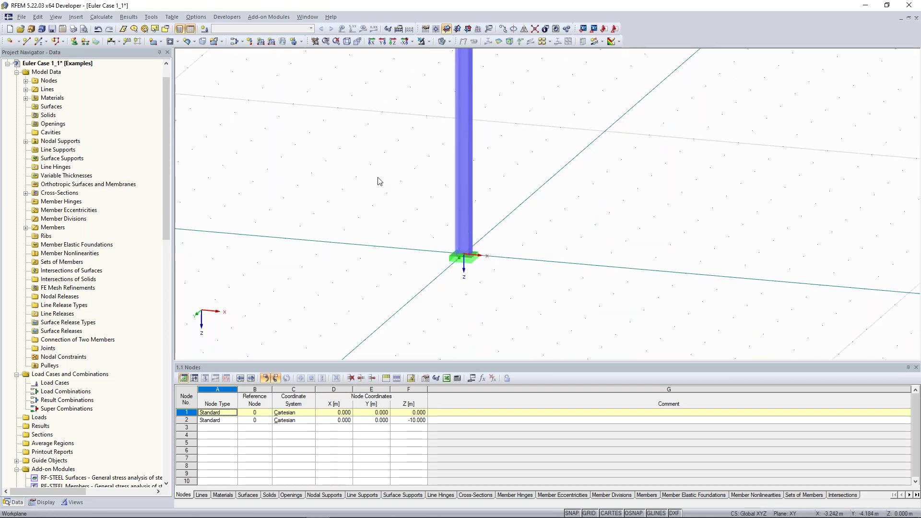
{"action": "middle_click_drag", "start_coordinate": [379, 181], "coordinate": [363, 184], "text": "ctrl"}
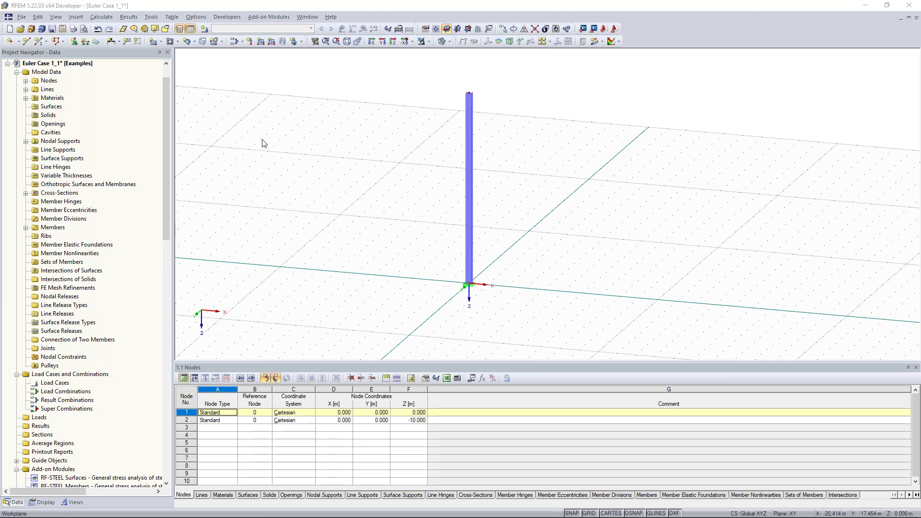
Create permanent load case LC1 with the description Test Load and its self-weight deactivated.
{"action": "left_click", "coordinate": [204, 30]}
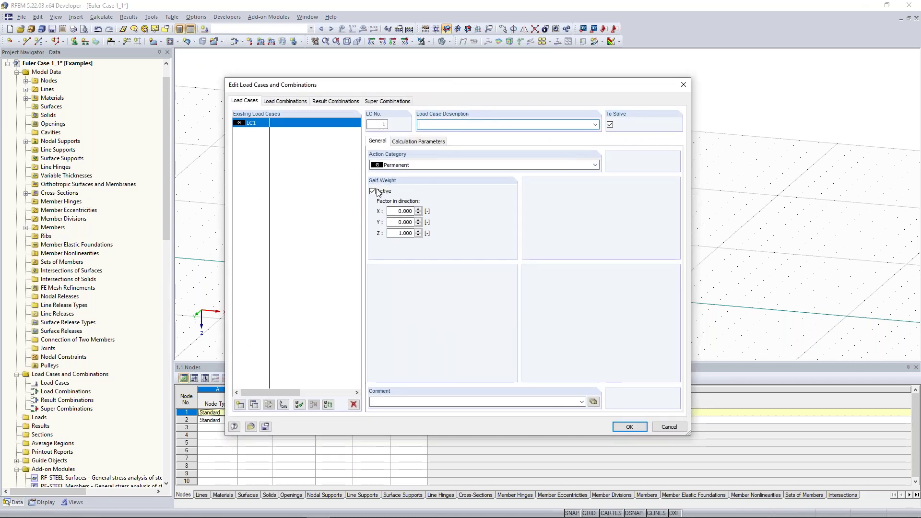
{"action": "left_click", "coordinate": [373, 191]}
{"action": "left_click", "coordinate": [439, 125]}
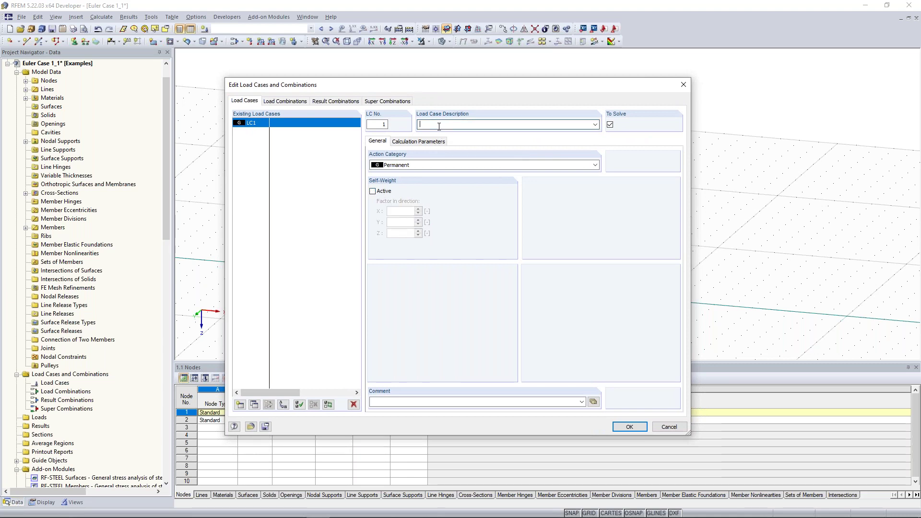
{"action": "type", "text": "Test Load"}
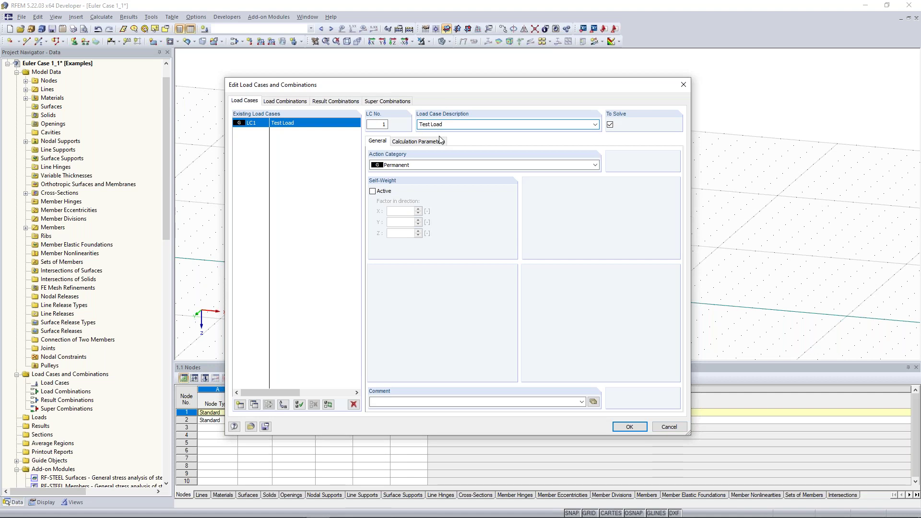
{"action": "left_click_drag", "start_coordinate": [479, 86], "coordinate": [480, 75]}
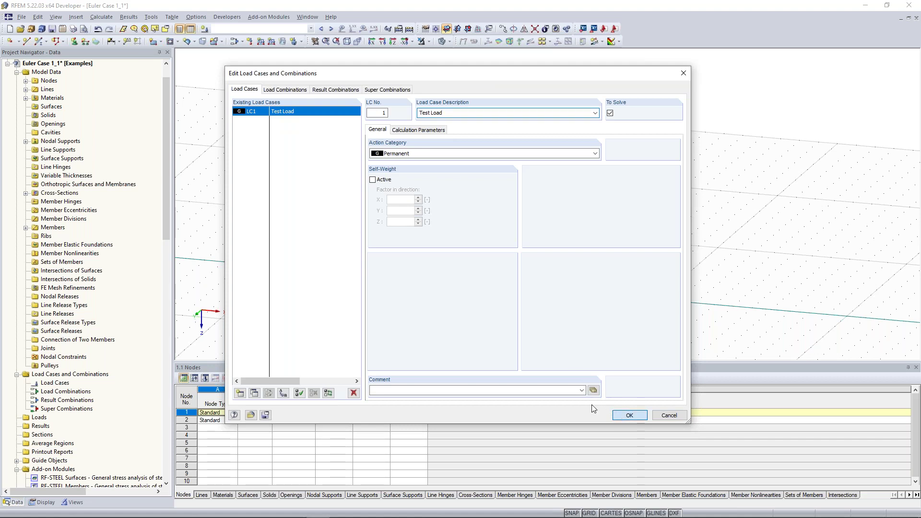
{"action": "key", "text": "Return"}
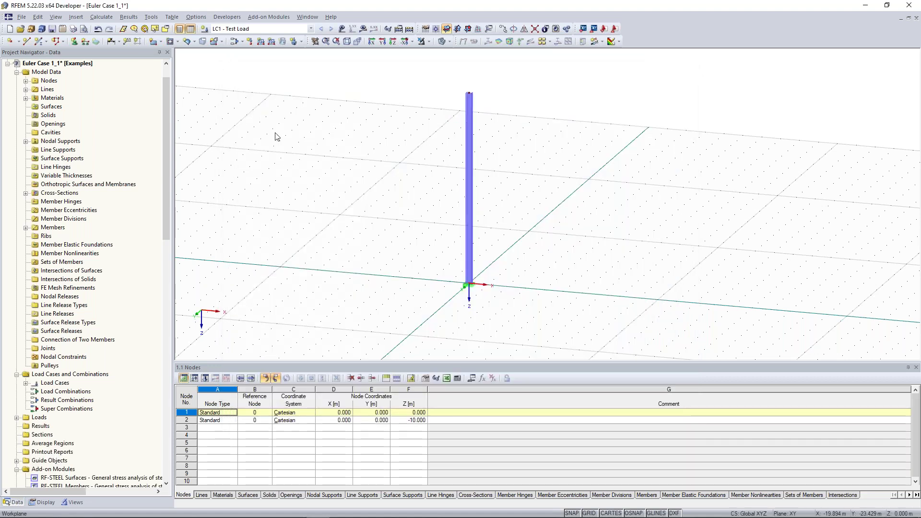
Define a nodal load with a Pz force of 100 kN and place it on the column's top node.
{"action": "middle_click_drag", "start_coordinate": [330, 151], "coordinate": [342, 161]}
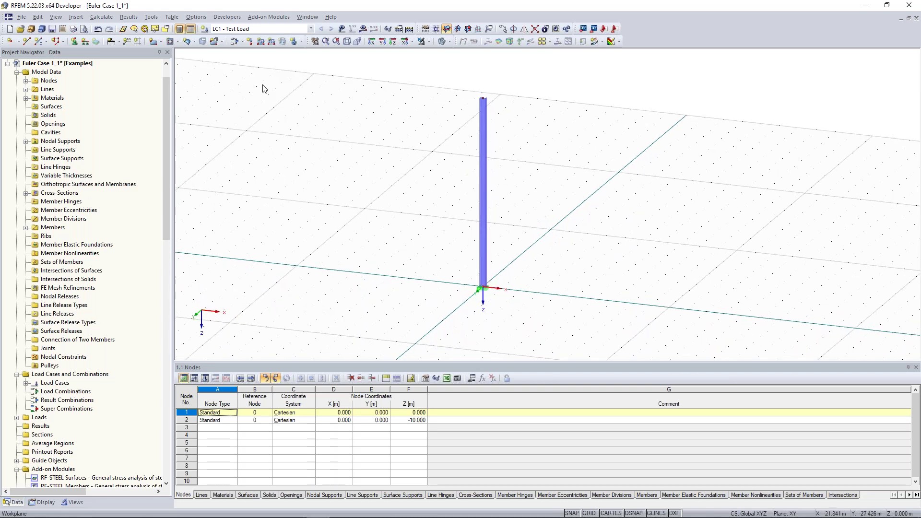
{"action": "left_click", "coordinate": [250, 42]}
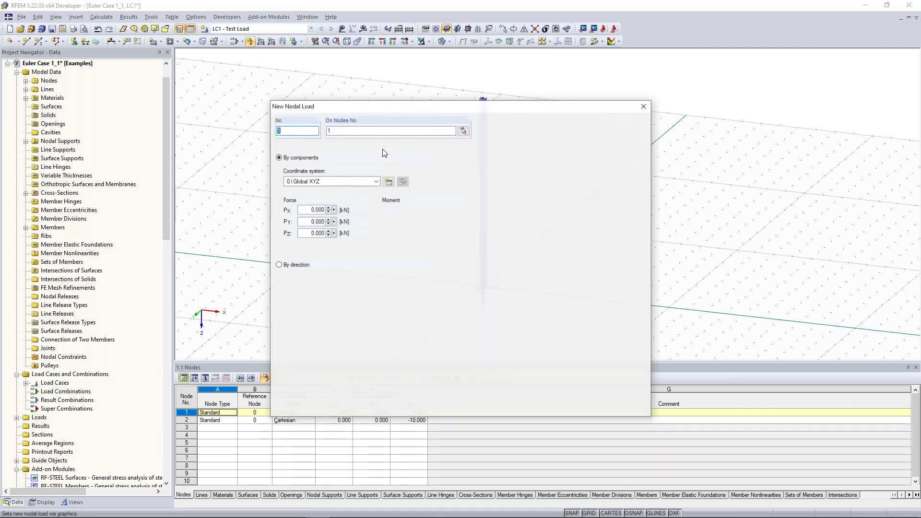
{"action": "left_click", "coordinate": [311, 233]}
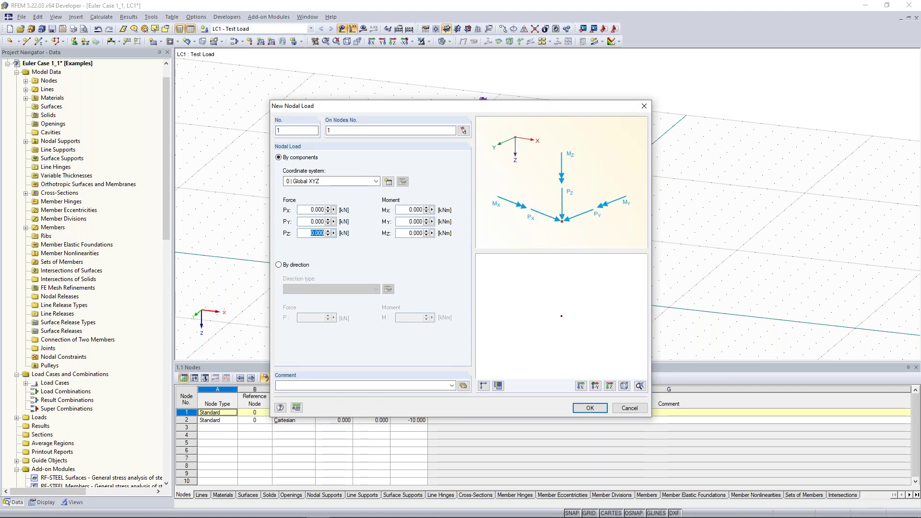
{"action": "type", "text": "100"}
{"action": "key", "text": "Return"}
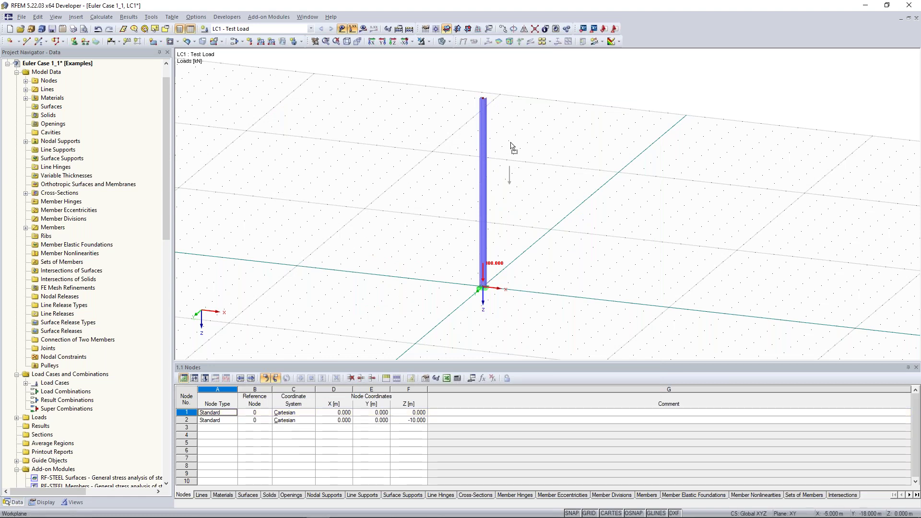
{"action": "left_click", "coordinate": [483, 97]}
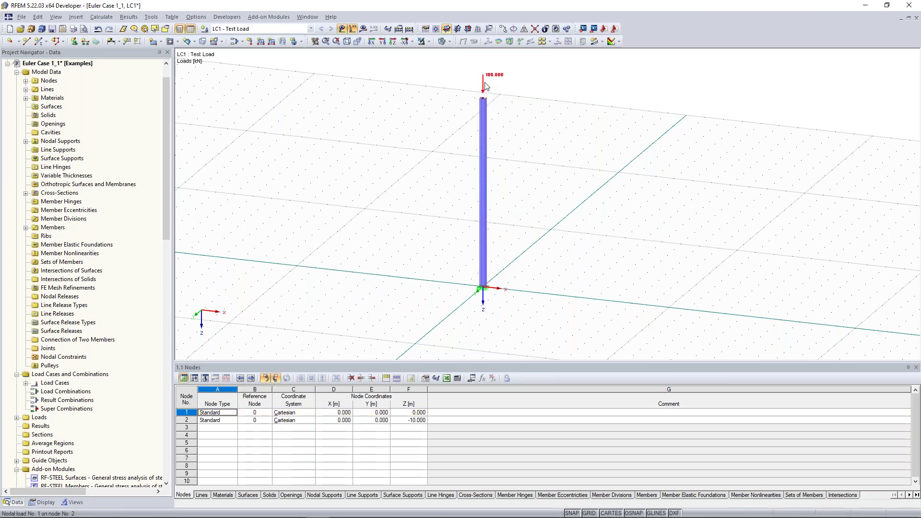
{"action": "middle_click_drag", "start_coordinate": [393, 163], "coordinate": [403, 164]}
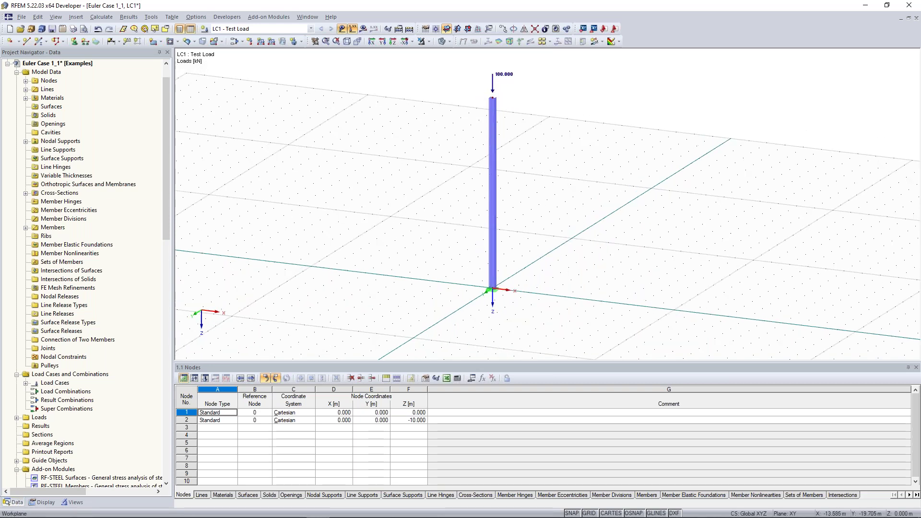
Calculate load case LC1 and show its results on the column.
{"action": "left_click", "coordinate": [494, 124]}
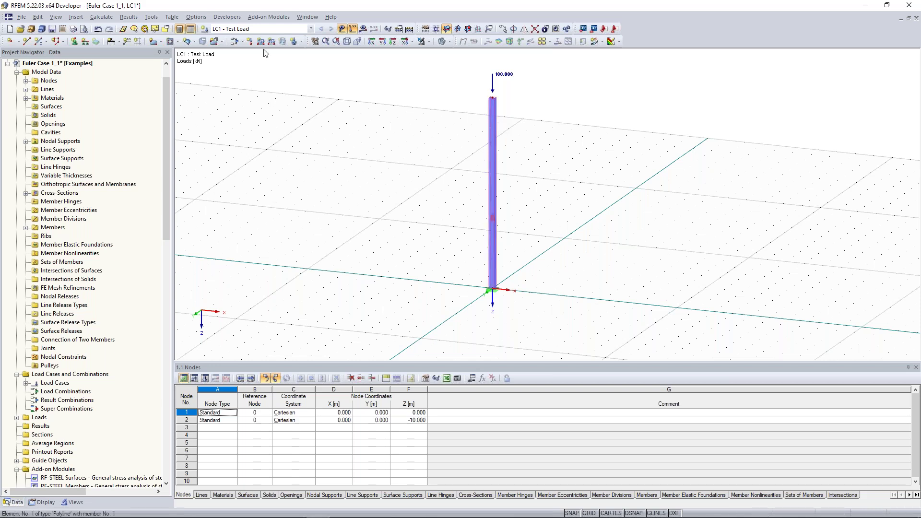
{"action": "scroll", "coordinate": [505, 79], "scroll_direction": "up", "scroll_amount": 1}
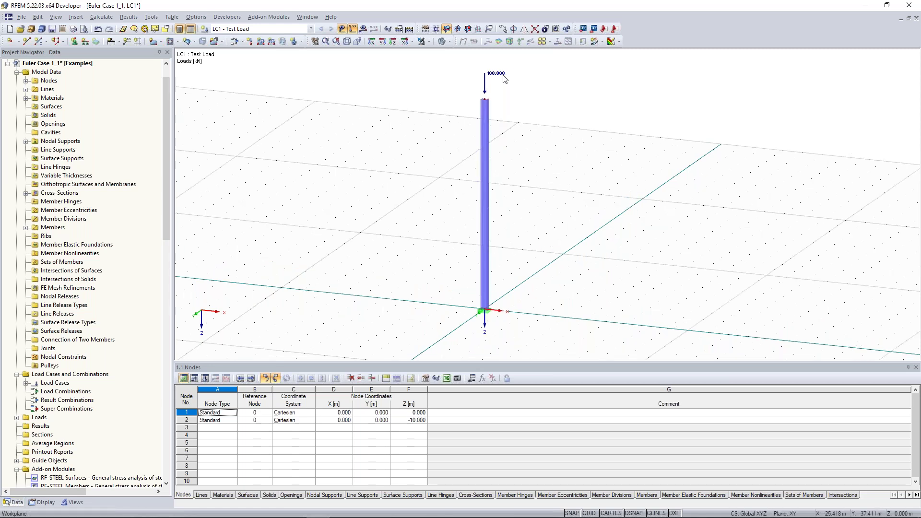
{"action": "left_click", "coordinate": [485, 102]}
{"action": "left_click", "coordinate": [363, 29]}
{"action": "left_click", "coordinate": [442, 278]}
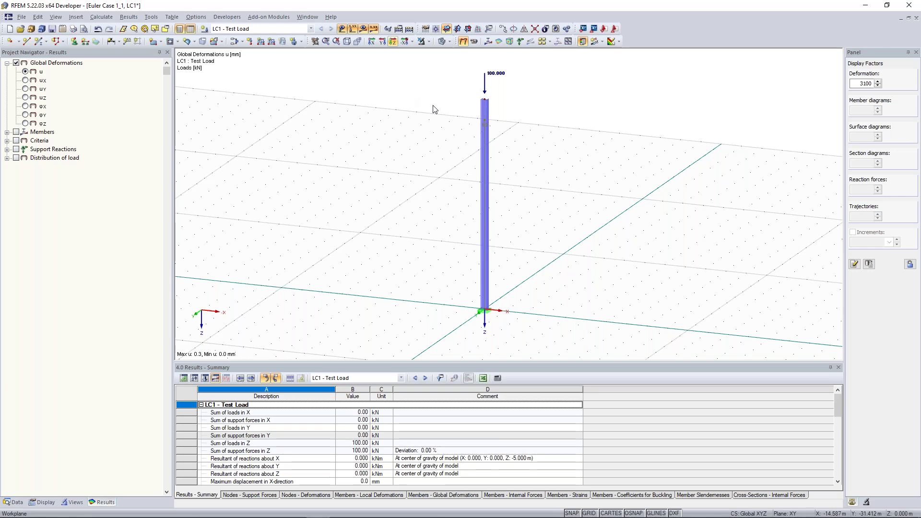
View the column in the reverse Y-direction and display member internal forces My instead of the global deformations.
{"action": "left_click", "coordinate": [411, 41]}
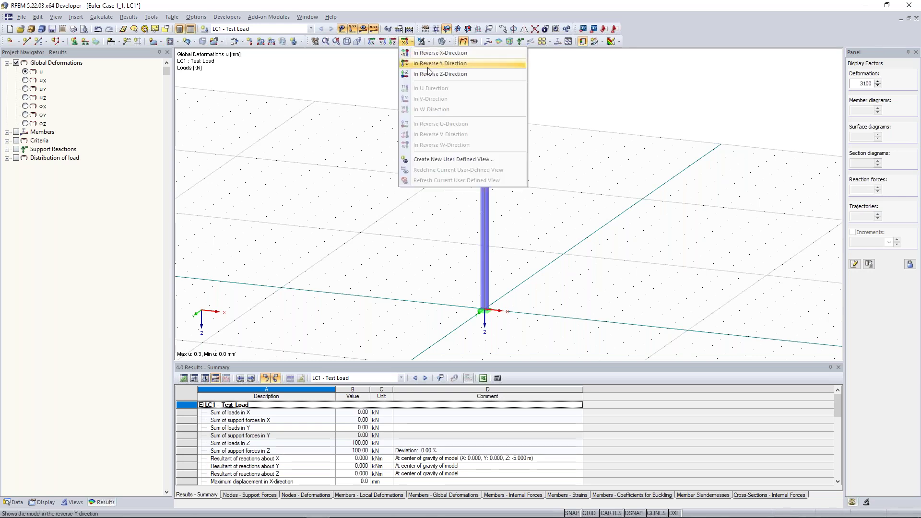
{"action": "left_click", "coordinate": [429, 64]}
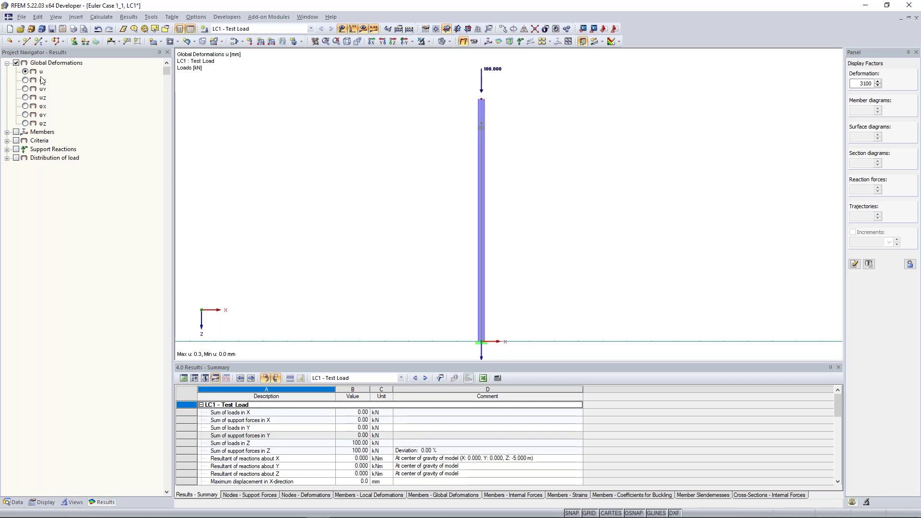
{"action": "left_click", "coordinate": [16, 62]}
{"action": "left_click", "coordinate": [7, 132]}
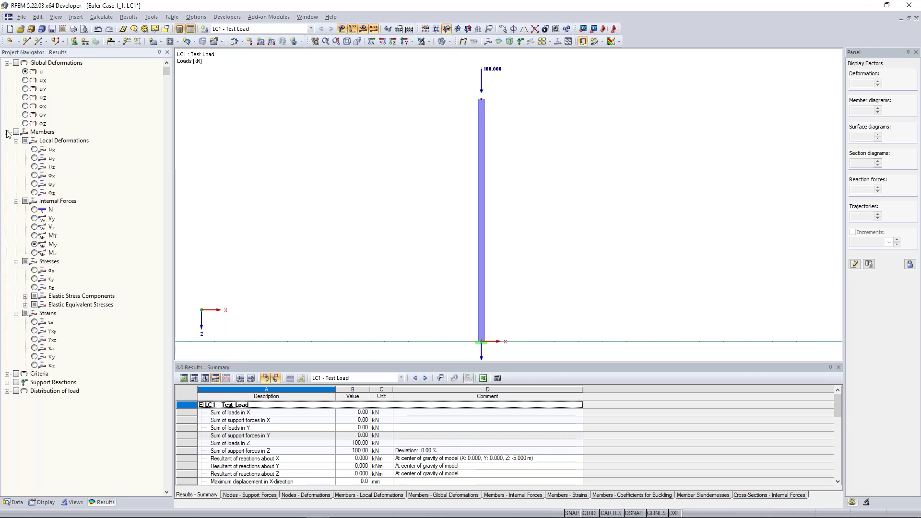
{"action": "left_click", "coordinate": [16, 131]}
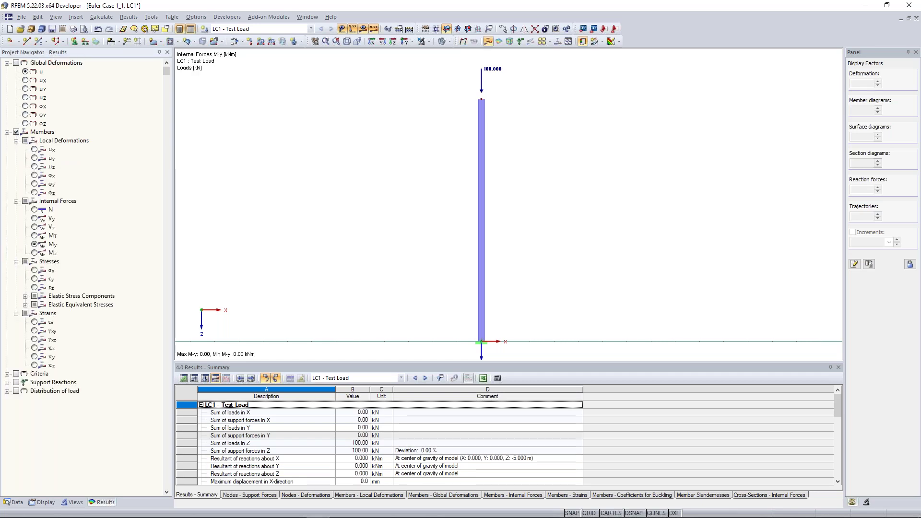
{"action": "middle_click_drag", "start_coordinate": [342, 227], "coordinate": [369, 228]}
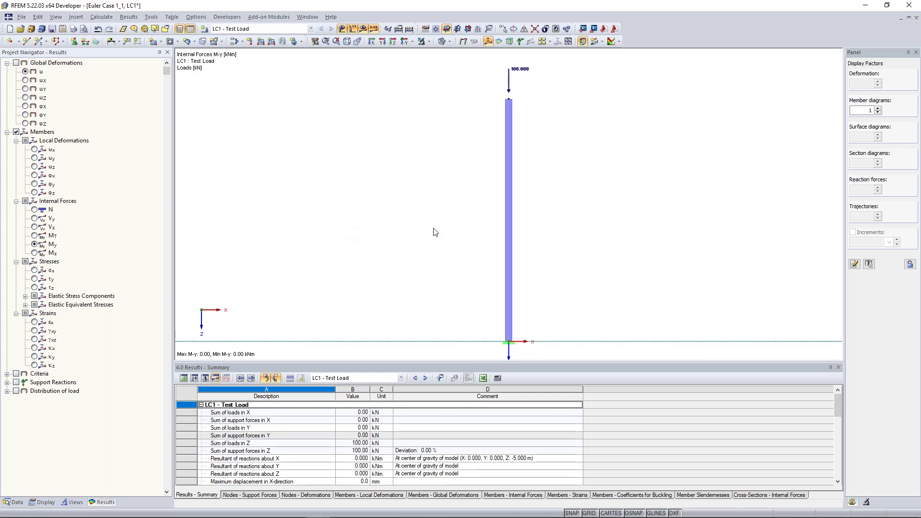
Add a horizontal Px force of 10 kN to the nodal load at the column top.
{"action": "double_click", "coordinate": [510, 74]}
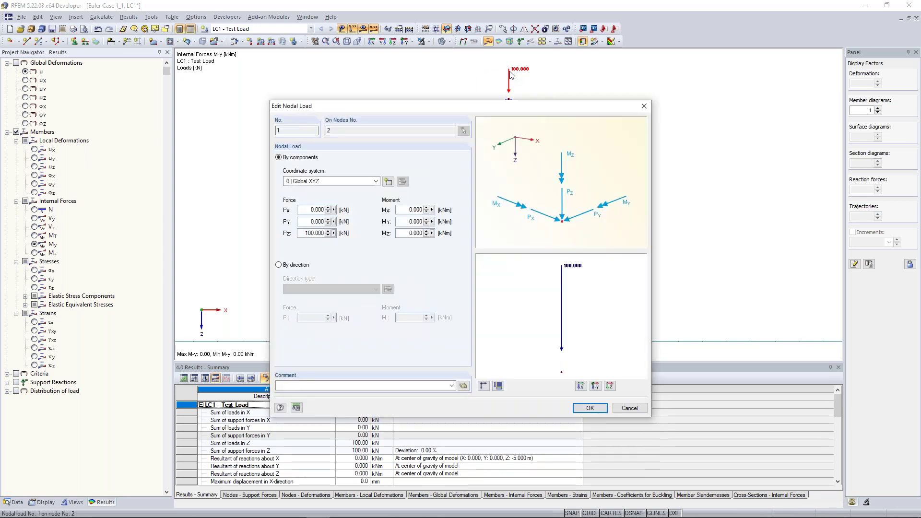
{"action": "double_click", "coordinate": [312, 210]}
{"action": "type", "text": "10"}
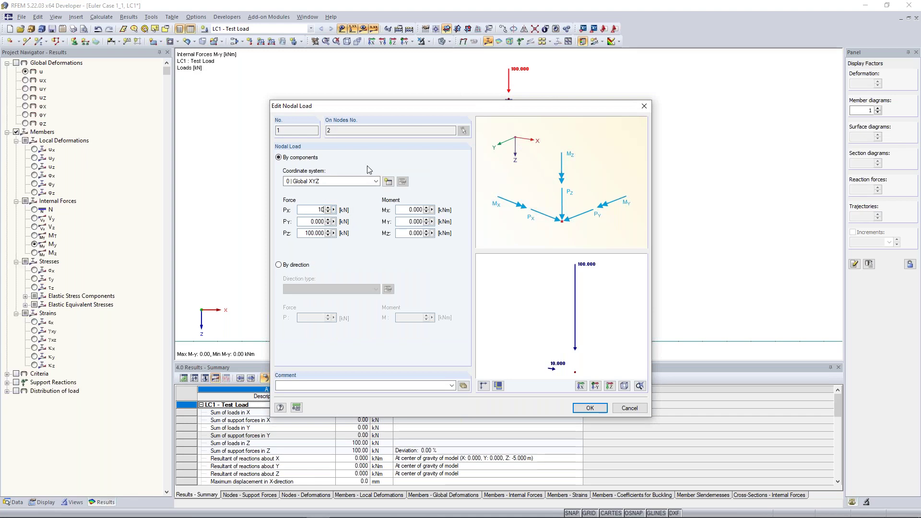
{"action": "left_click", "coordinate": [591, 408]}
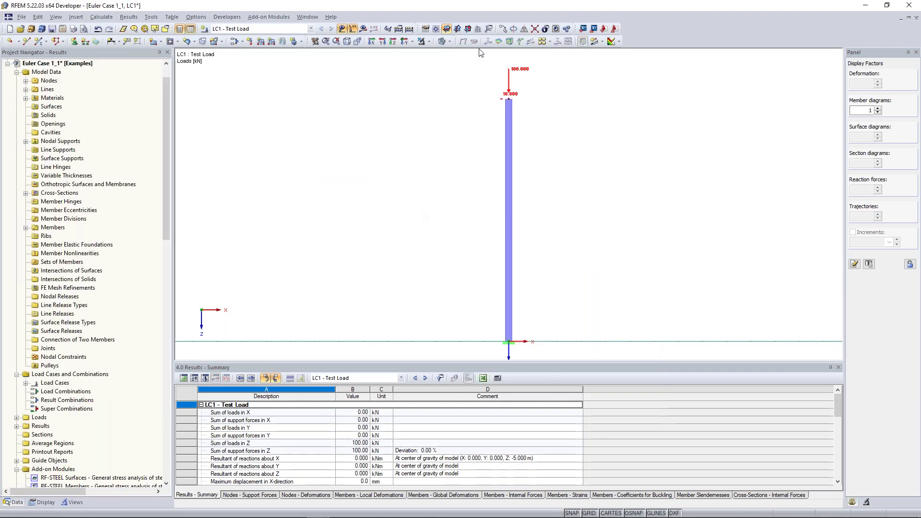
Recalculate load case LC1 with the added horizontal load and display the column's axial force N.
{"action": "left_click", "coordinate": [362, 30]}
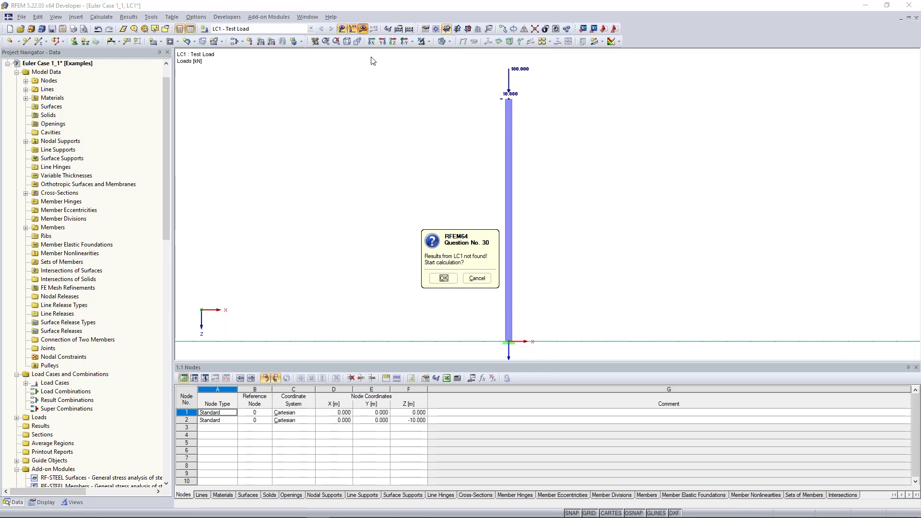
{"action": "key", "text": "Return"}
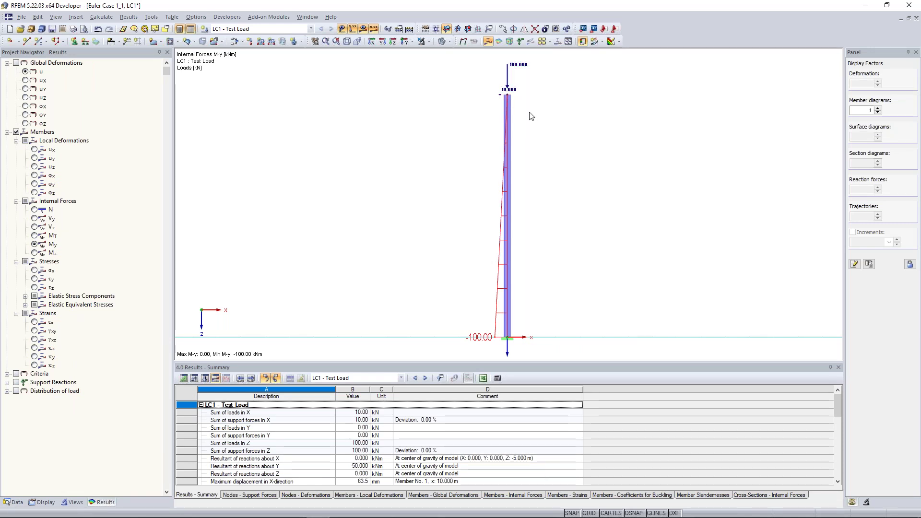
{"action": "left_click", "coordinate": [34, 209]}
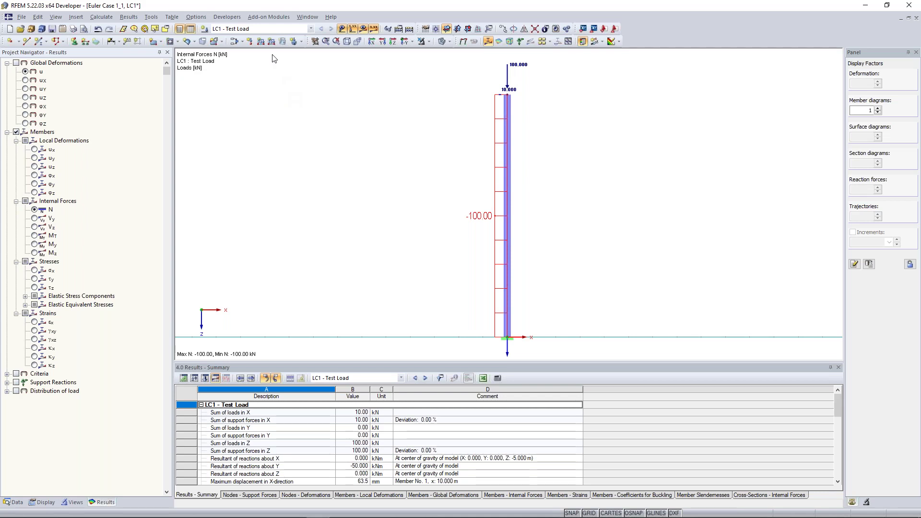
Set the calculation method of load case LC1 to second-order analysis (P-Delta).
{"action": "left_click", "coordinate": [243, 42]}
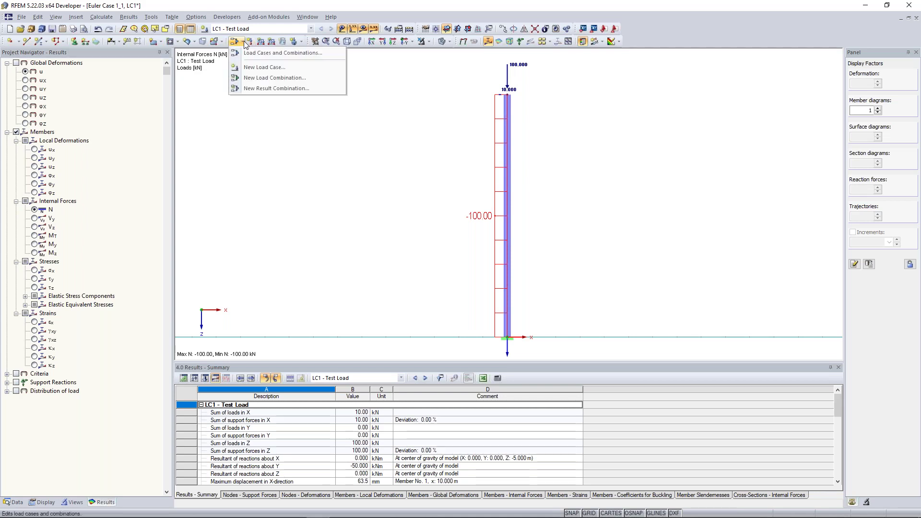
{"action": "left_click", "coordinate": [258, 53]}
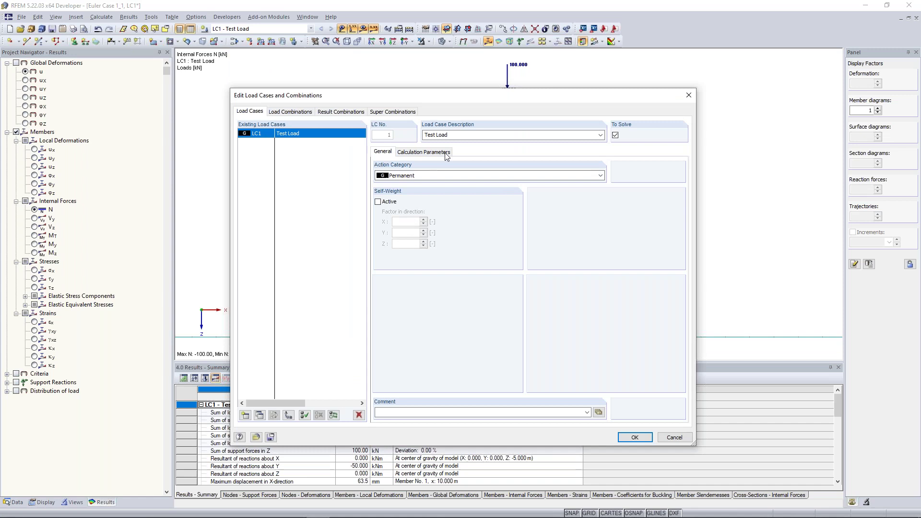
{"action": "left_click", "coordinate": [425, 153]}
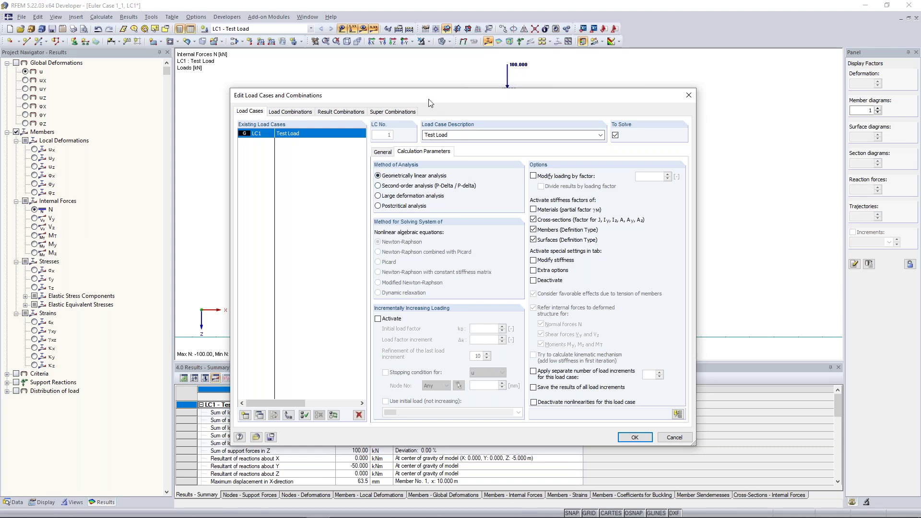
{"action": "left_click_drag", "start_coordinate": [413, 96], "coordinate": [281, 137]}
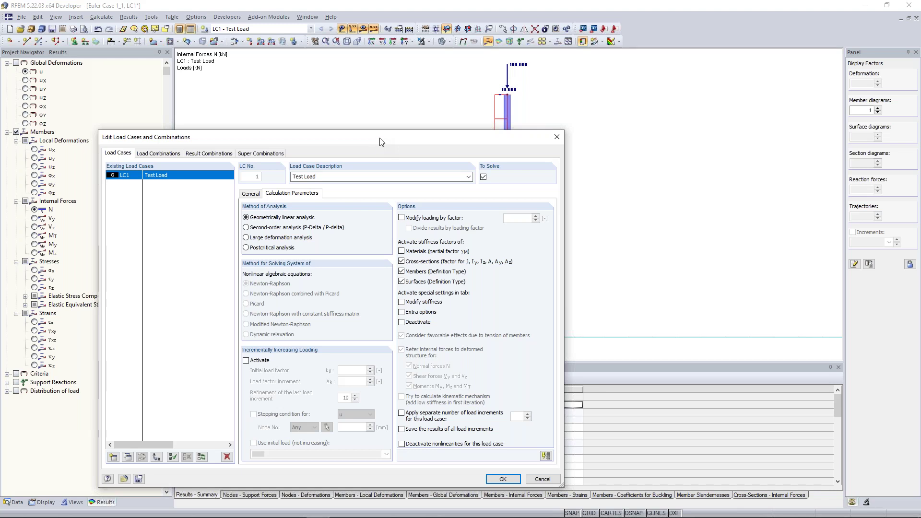
{"action": "left_click_drag", "start_coordinate": [381, 142], "coordinate": [282, 115]}
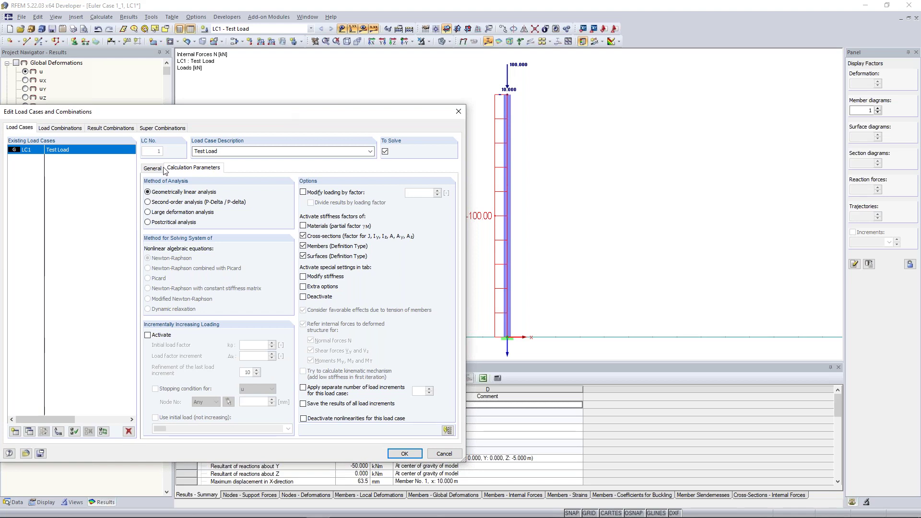
{"action": "left_click", "coordinate": [169, 203]}
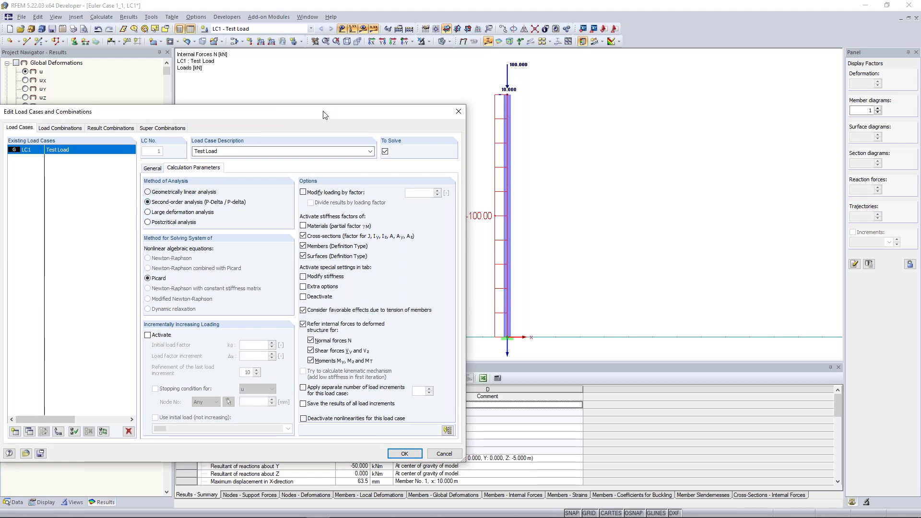
{"action": "left_click_drag", "start_coordinate": [326, 116], "coordinate": [297, 110]}
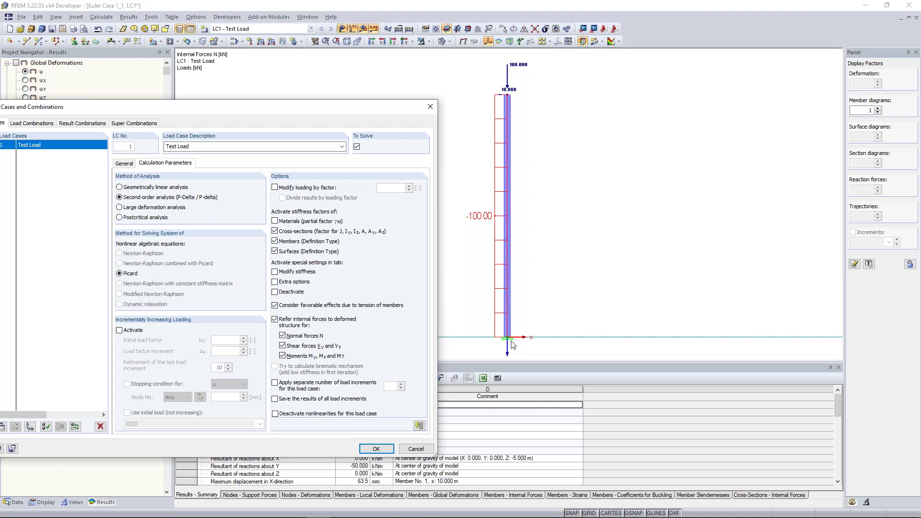
{"action": "left_click", "coordinate": [376, 449]}
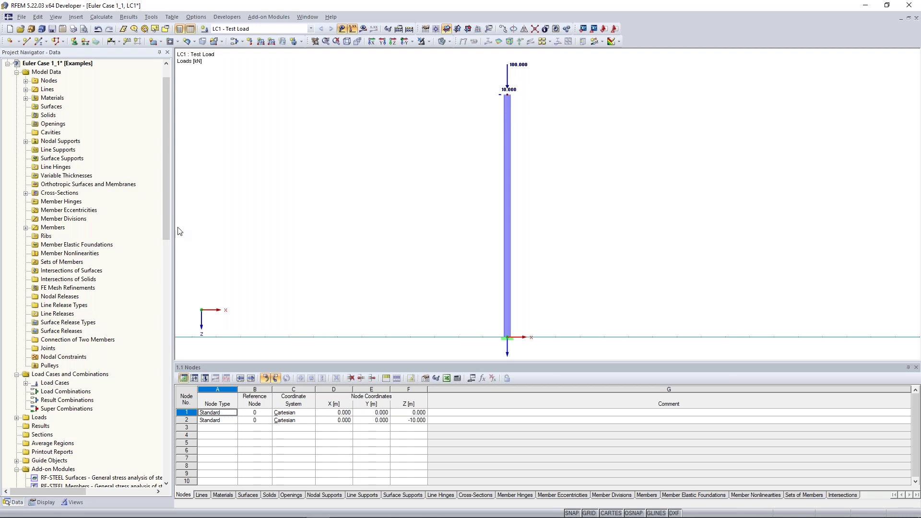
Recalculate load case LC1 and display the column's global deformation uX.
{"action": "left_click", "coordinate": [363, 28]}
{"action": "left_click", "coordinate": [445, 278]}
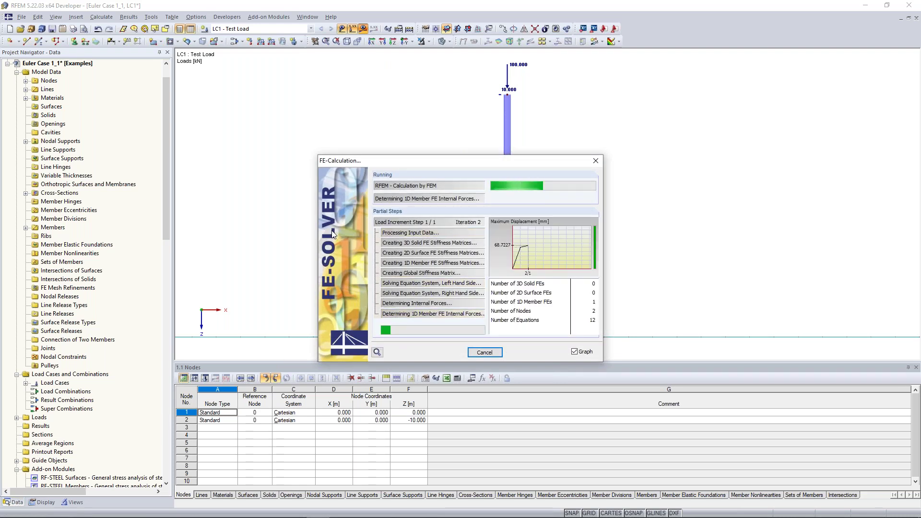
{"action": "left_click", "coordinate": [102, 503]}
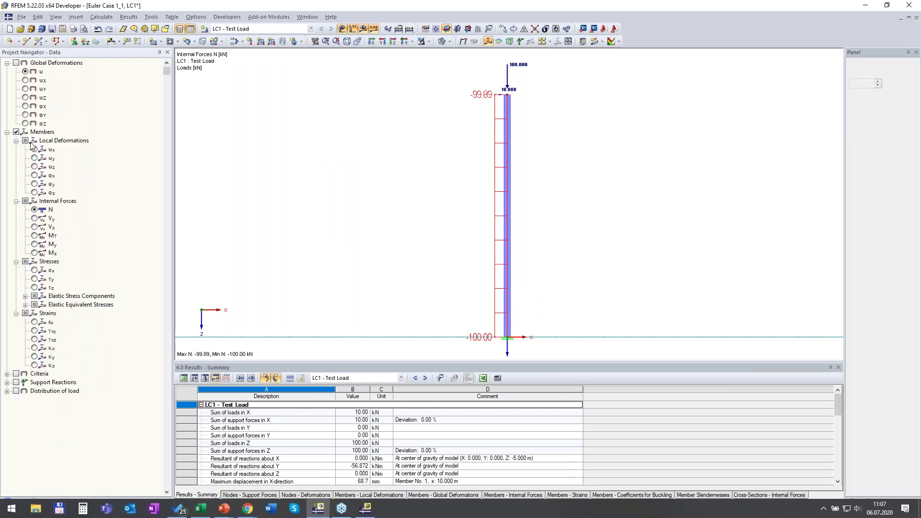
{"action": "left_click", "coordinate": [25, 80]}
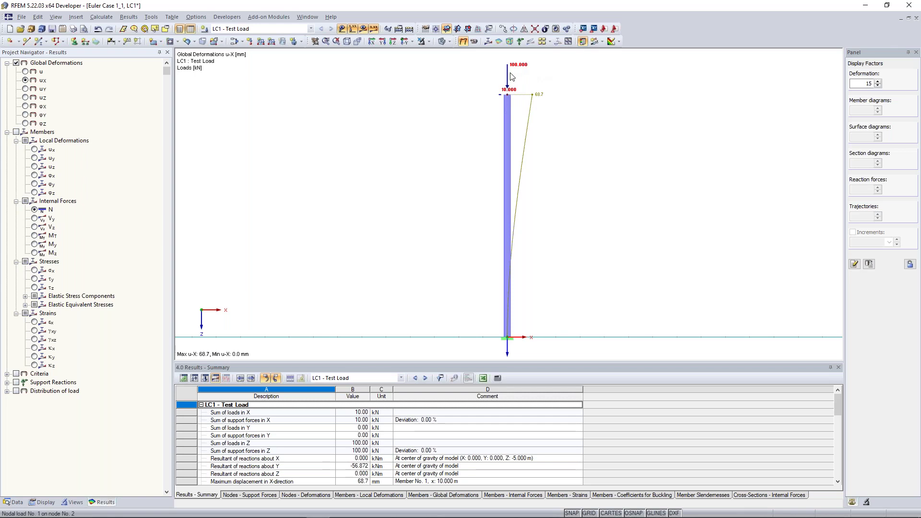
{"action": "mouse_move", "coordinate": [521, 69]}
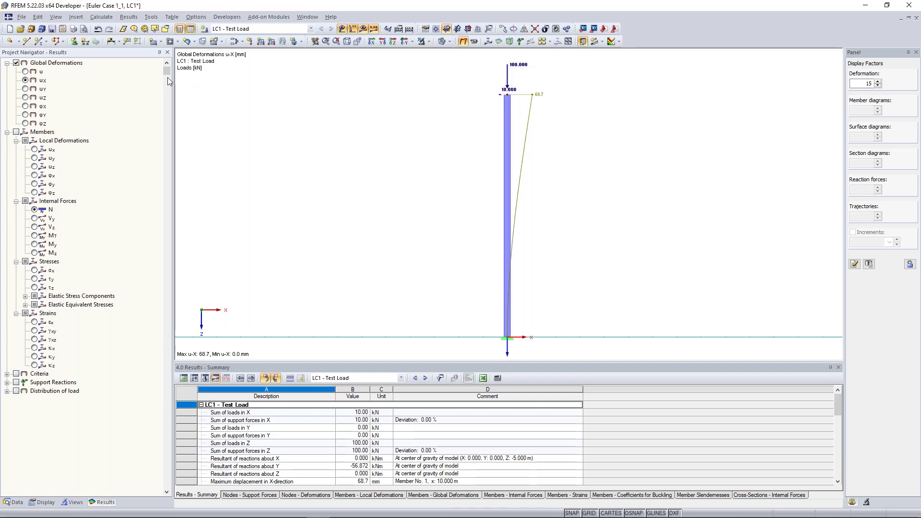
Compare the column's bending moment My with its global deformation uX, ending on the My diagram.
{"action": "left_click", "coordinate": [35, 245]}
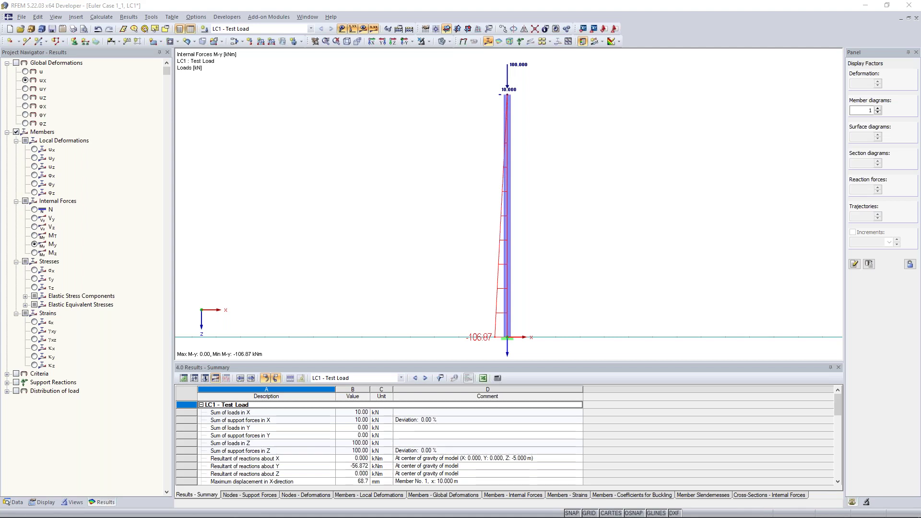
{"action": "scroll", "coordinate": [523, 208], "scroll_direction": "down", "scroll_amount": 1}
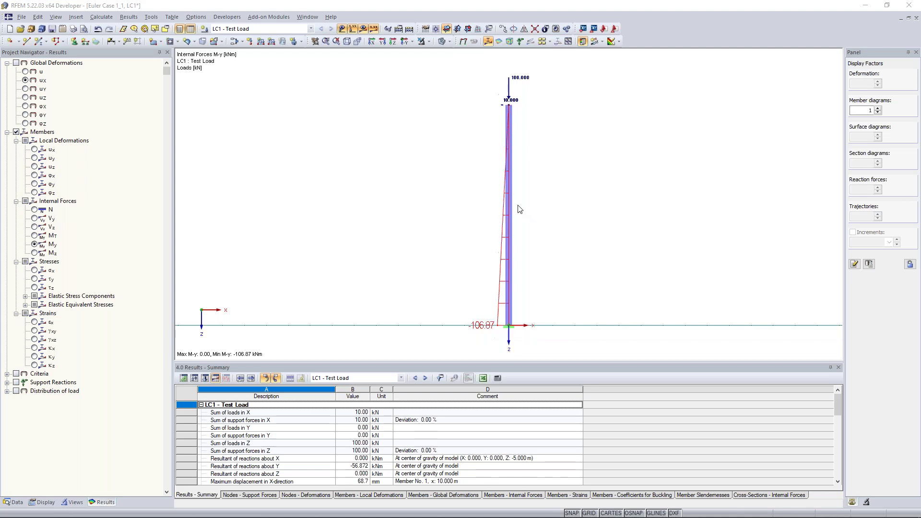
{"action": "middle_click_drag", "start_coordinate": [439, 196], "coordinate": [430, 194]}
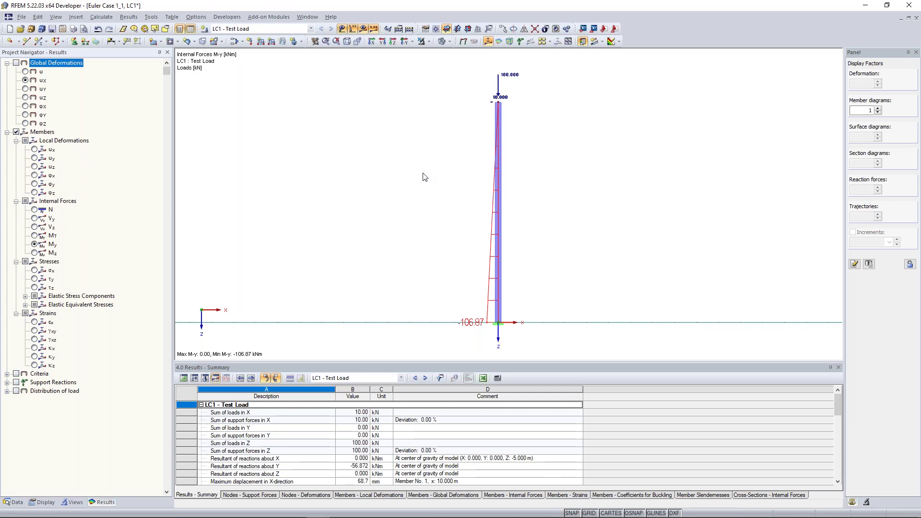
{"action": "left_click", "coordinate": [25, 80]}
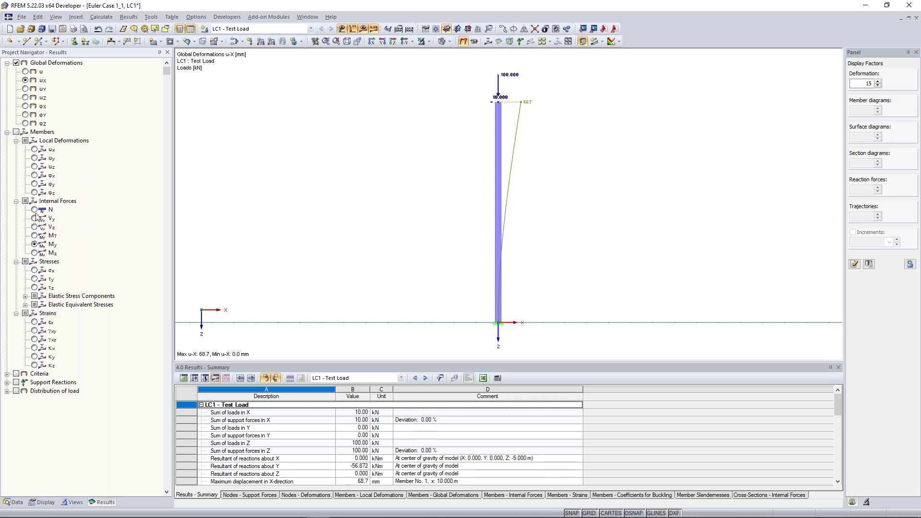
{"action": "left_click", "coordinate": [34, 244]}
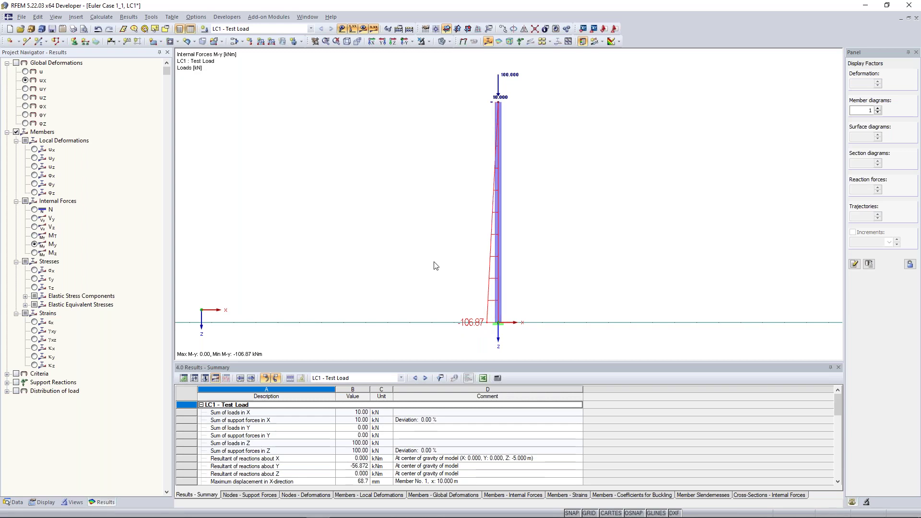
{"action": "scroll", "coordinate": [397, 158], "scroll_direction": "down", "scroll_amount": 1}
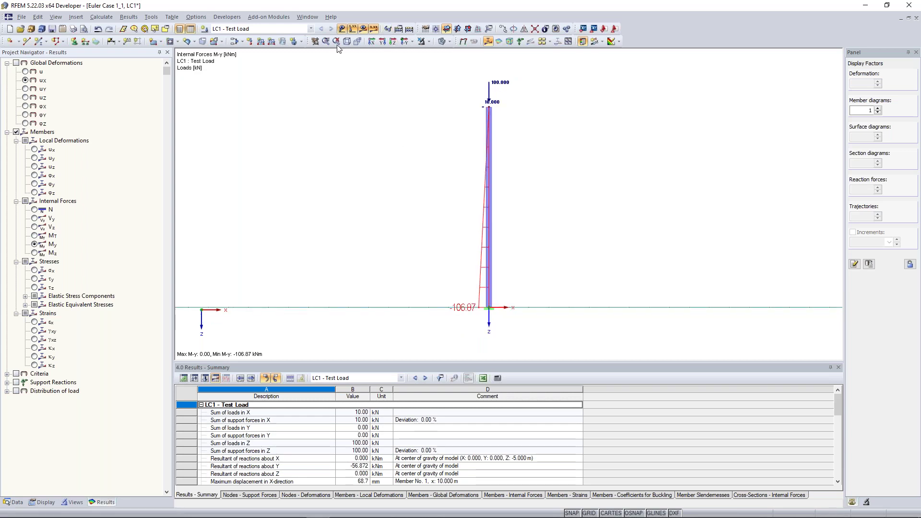
{"action": "left_click", "coordinate": [308, 17]}
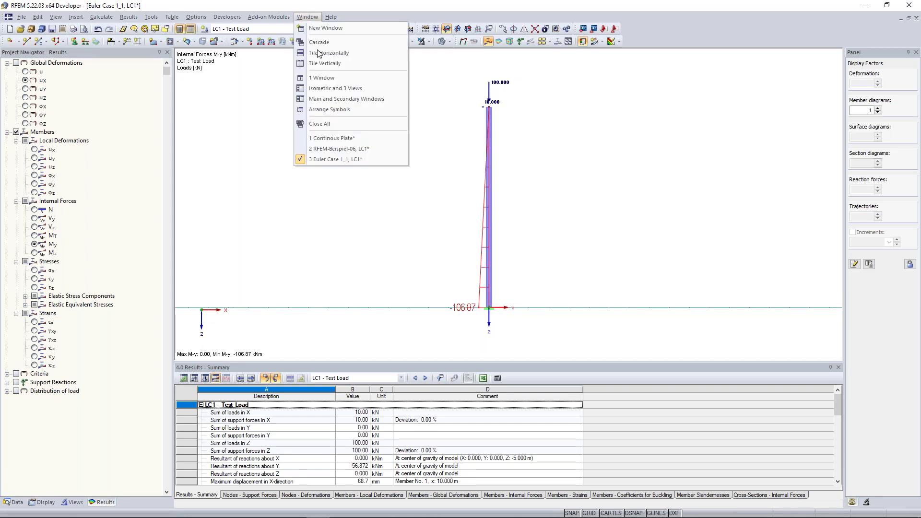
{"action": "left_click", "coordinate": [318, 52]}
{"action": "left_click", "coordinate": [303, 19]}
{"action": "left_click", "coordinate": [332, 81]}
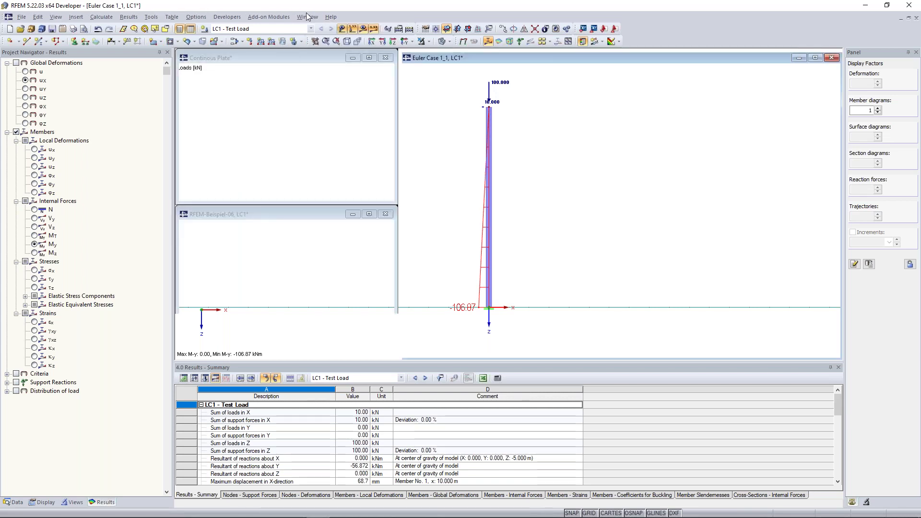
Display the axial force N in the current Euler Case 1_1 window and open a second window of the model.
{"action": "left_click", "coordinate": [34, 209]}
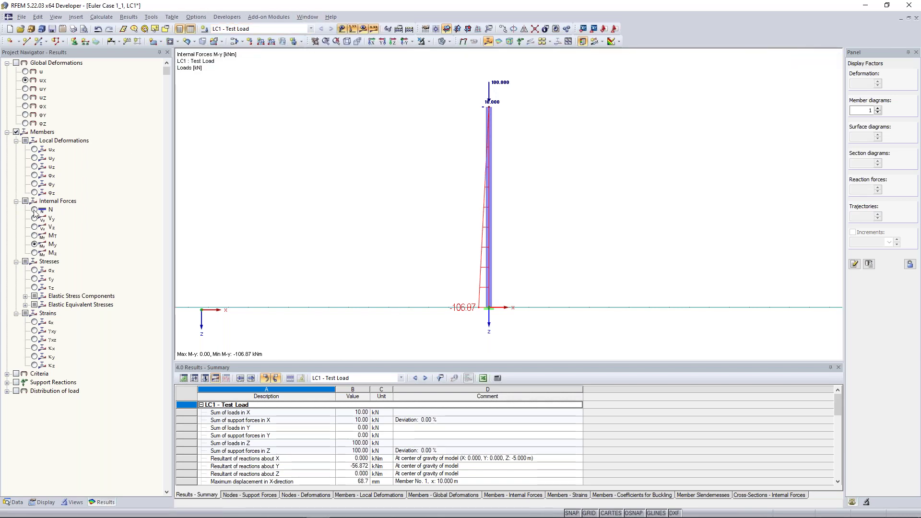
{"action": "left_click", "coordinate": [307, 17]}
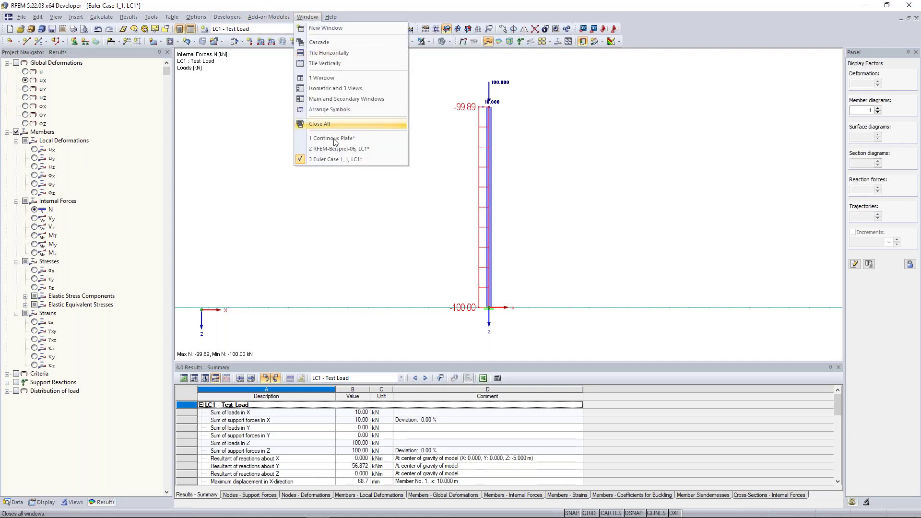
{"action": "left_click", "coordinate": [336, 29]}
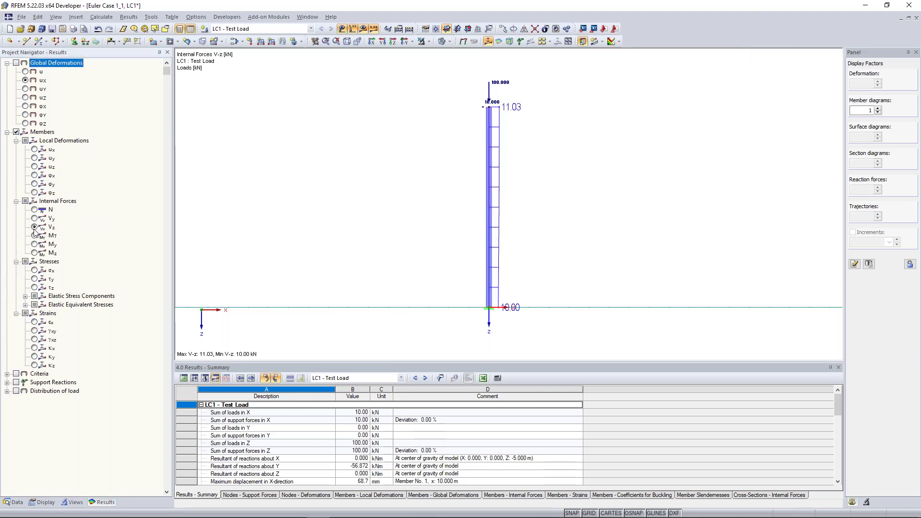
Show the member moment My in the second model window and open a third window of the same model.
{"action": "left_click", "coordinate": [35, 253]}
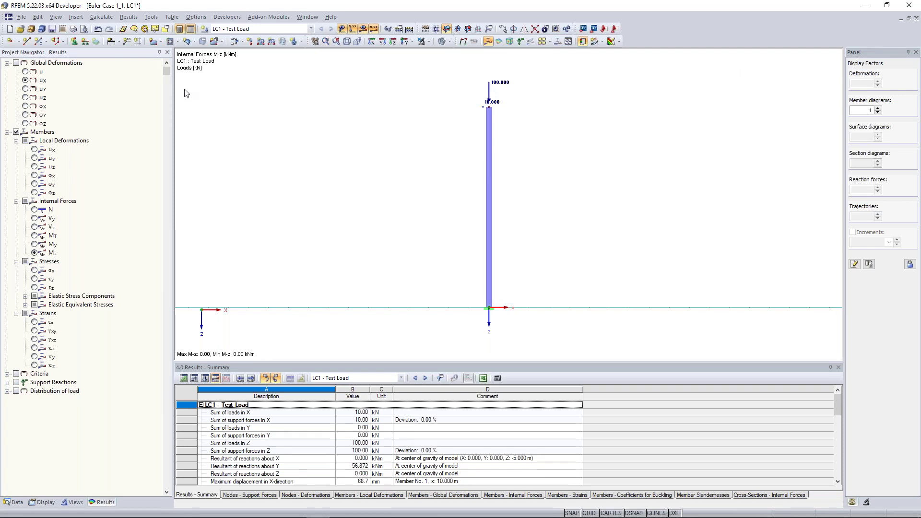
{"action": "left_click", "coordinate": [35, 244]}
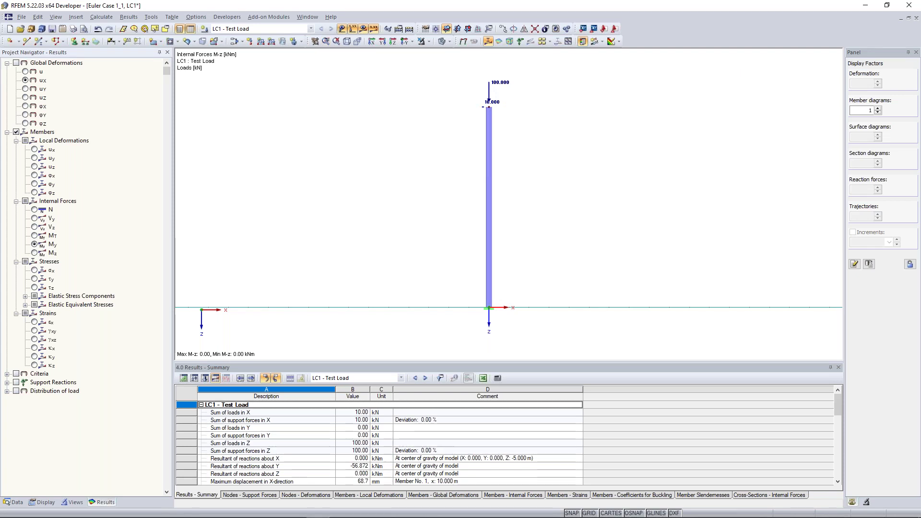
{"action": "left_click", "coordinate": [307, 16]}
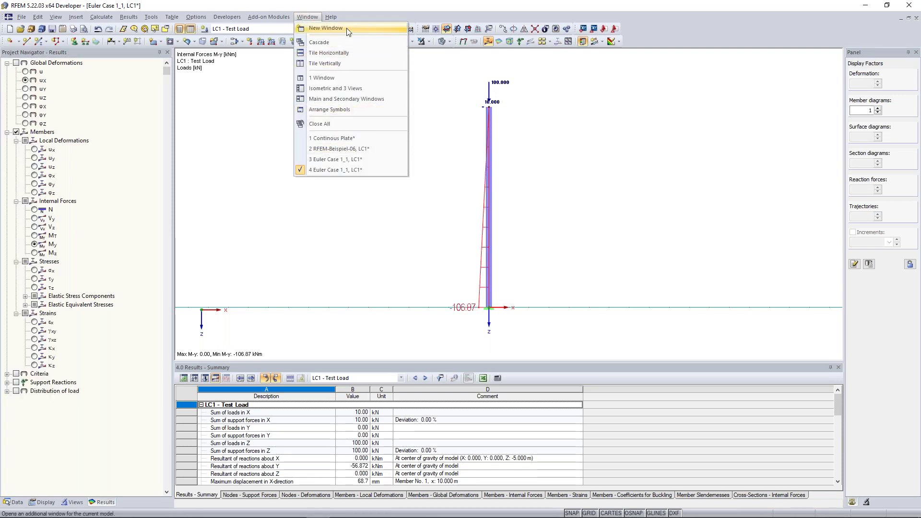
{"action": "left_click", "coordinate": [326, 28]}
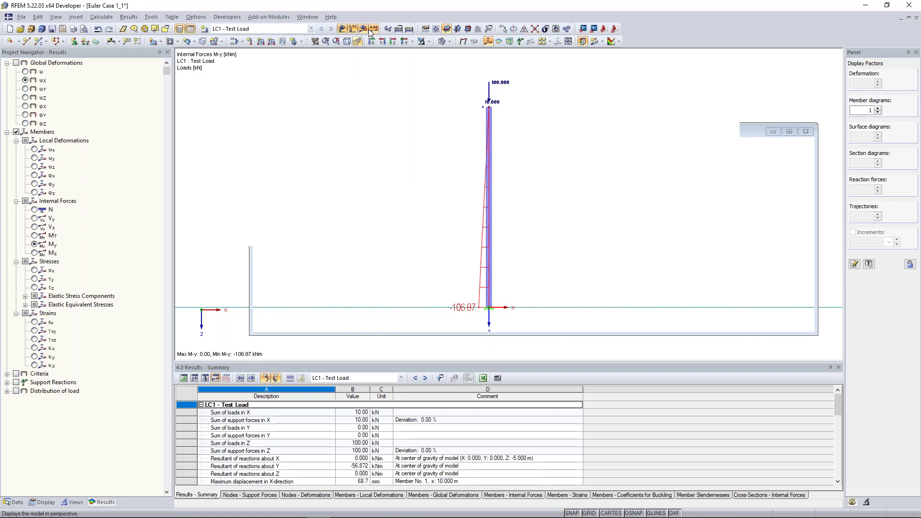
Minimize the Continous Plate and RFEM-Beispiel-06 windows and arrange the three Euler Case 1_1 windows side by side.
{"action": "left_click", "coordinate": [307, 17]}
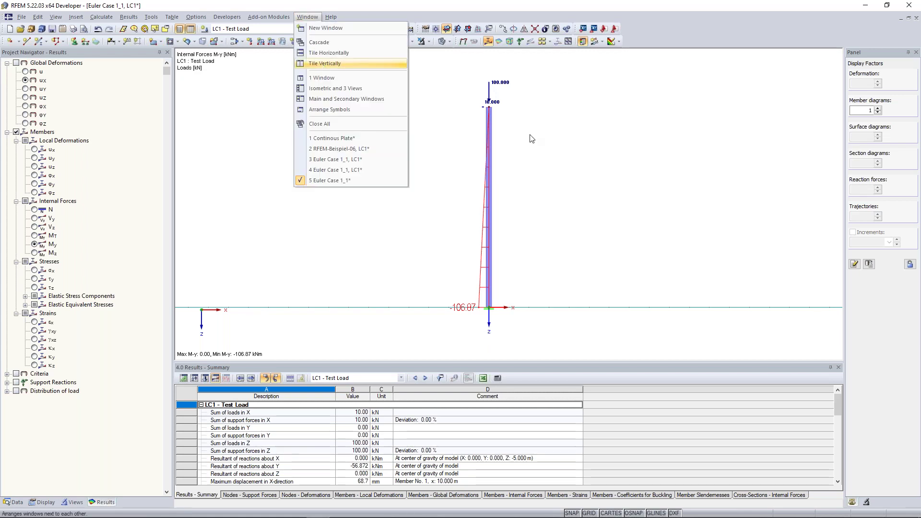
{"action": "left_click", "coordinate": [323, 64]}
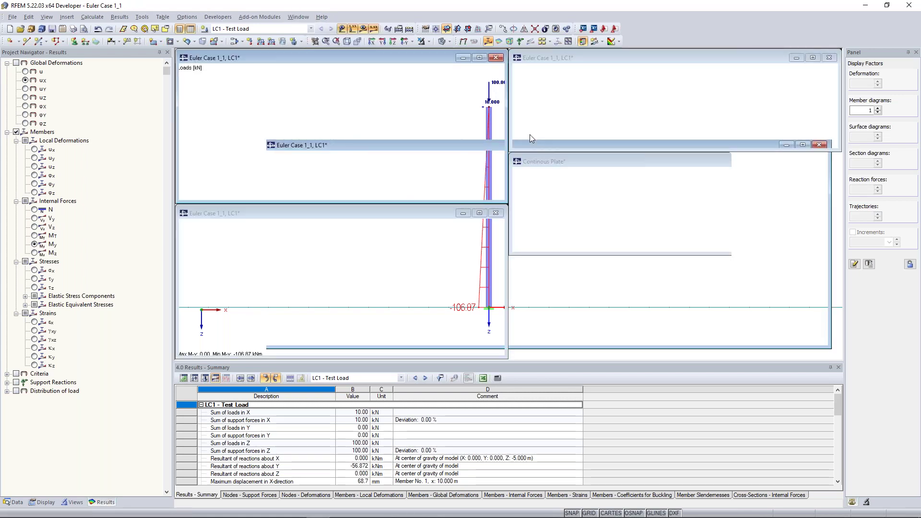
{"action": "left_click", "coordinate": [802, 162]}
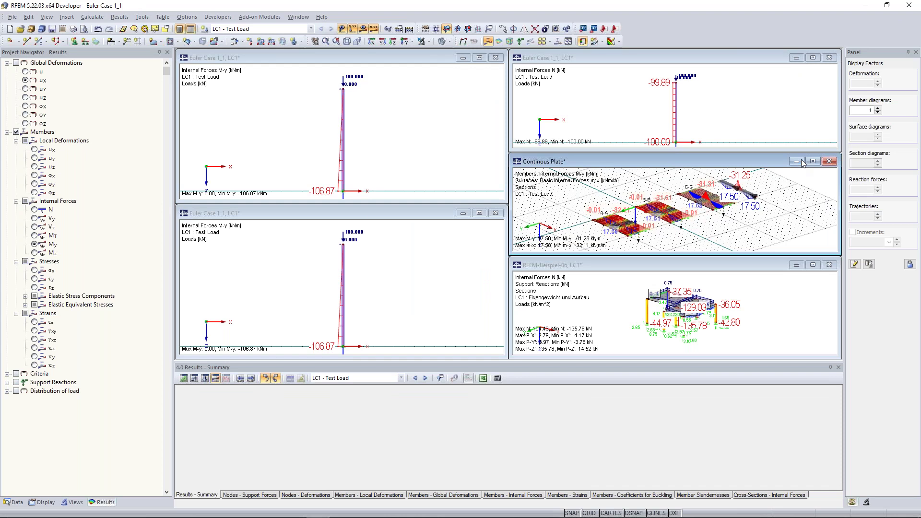
{"action": "left_click", "coordinate": [802, 162]}
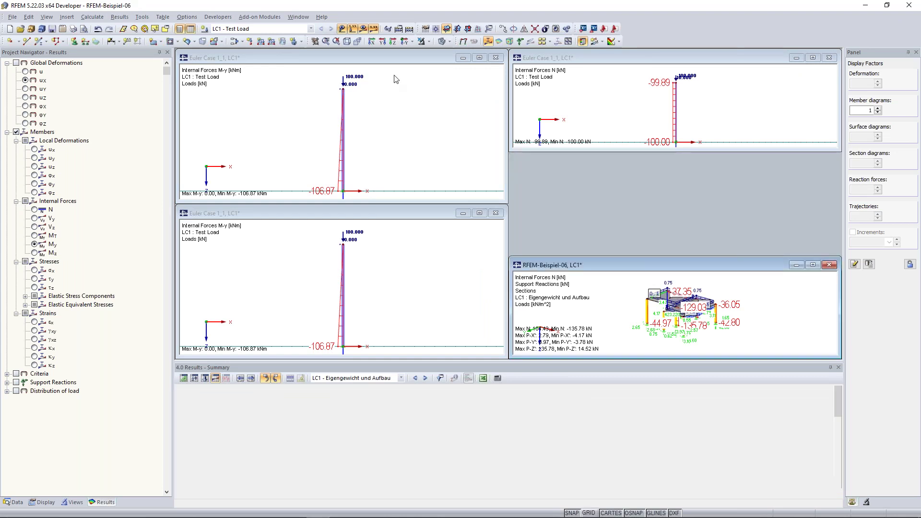
{"action": "left_click", "coordinate": [394, 79]}
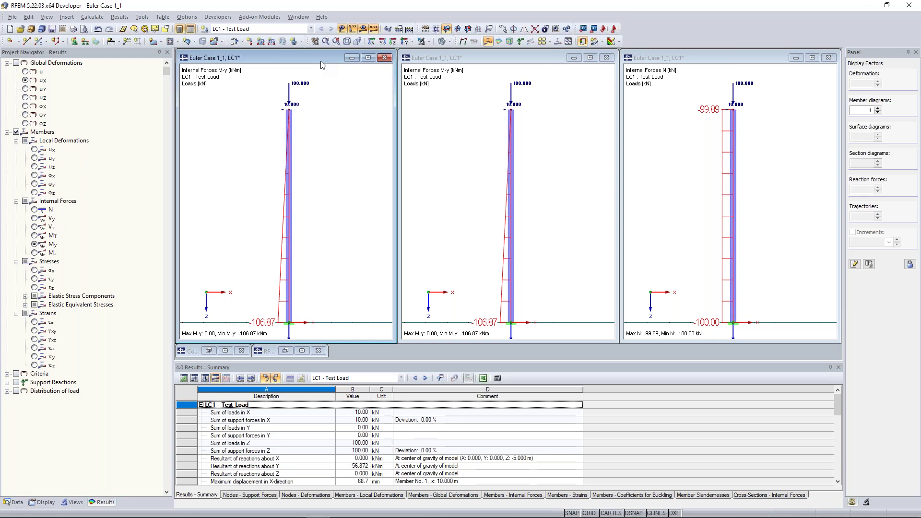
Show the shear force Vz in the third model window and the global deformation uX in the middle one for comparison with My.
{"action": "left_click", "coordinate": [718, 58]}
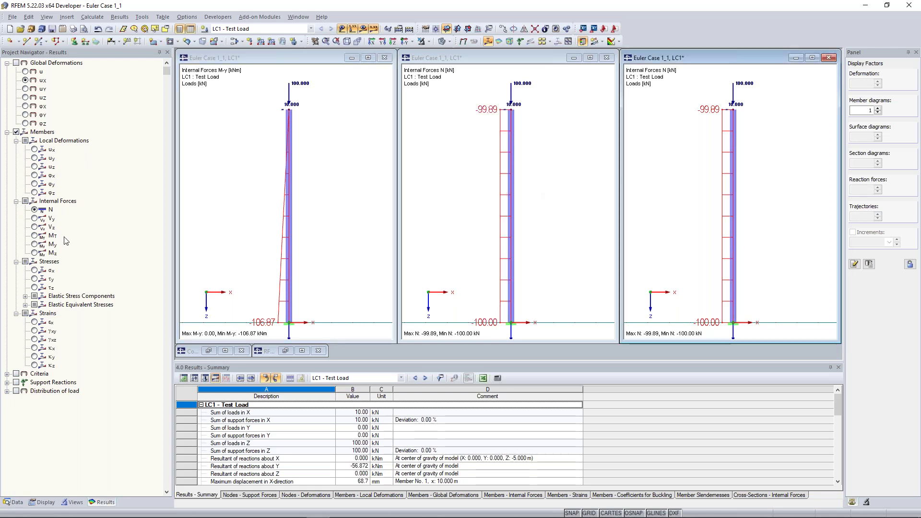
{"action": "left_click", "coordinate": [38, 232]}
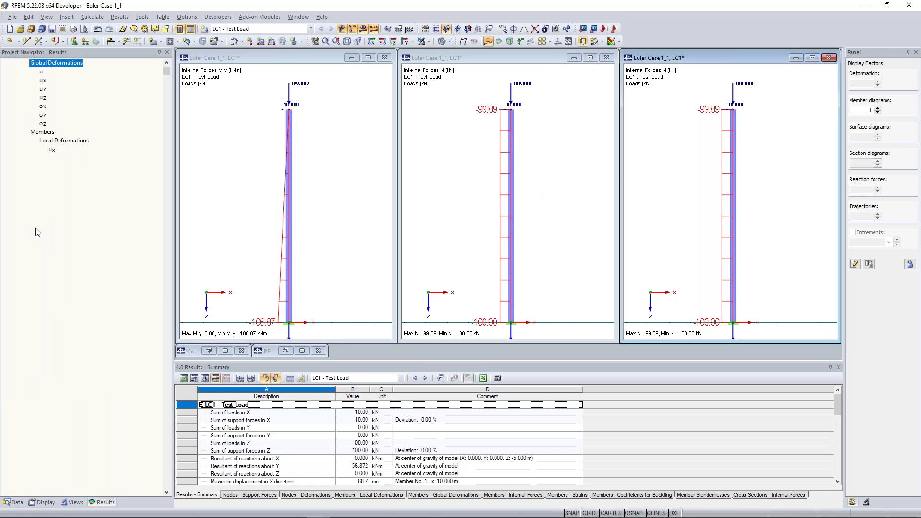
{"action": "left_click", "coordinate": [463, 59]}
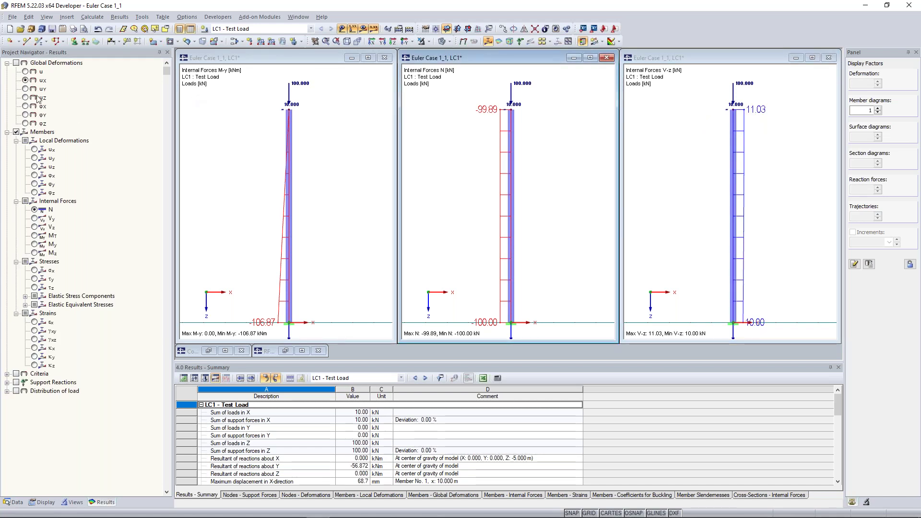
{"action": "left_click", "coordinate": [26, 81]}
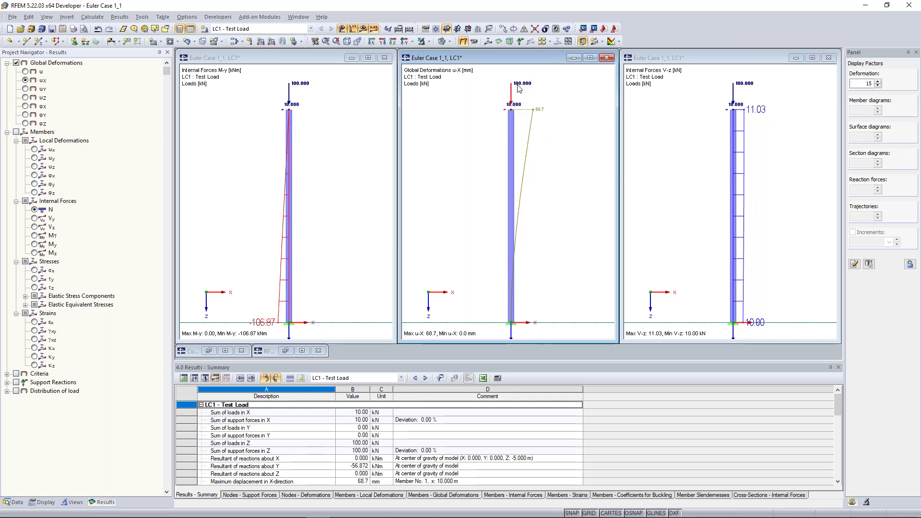
{"action": "mouse_move", "coordinate": [522, 87]}
{"action": "left_click", "coordinate": [296, 99]}
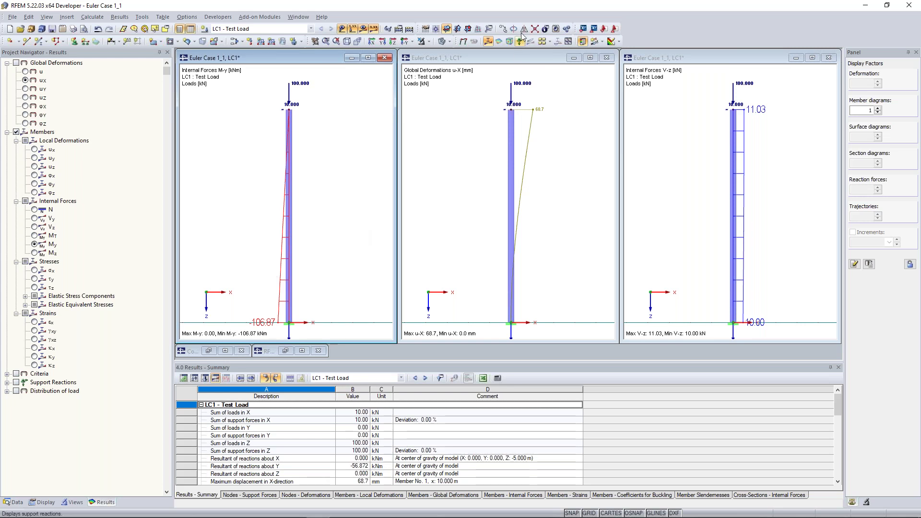
Minimize the uX and Vz result windows and maximize the remaining My window.
{"action": "left_click", "coordinate": [574, 58]}
{"action": "left_click", "coordinate": [796, 58]}
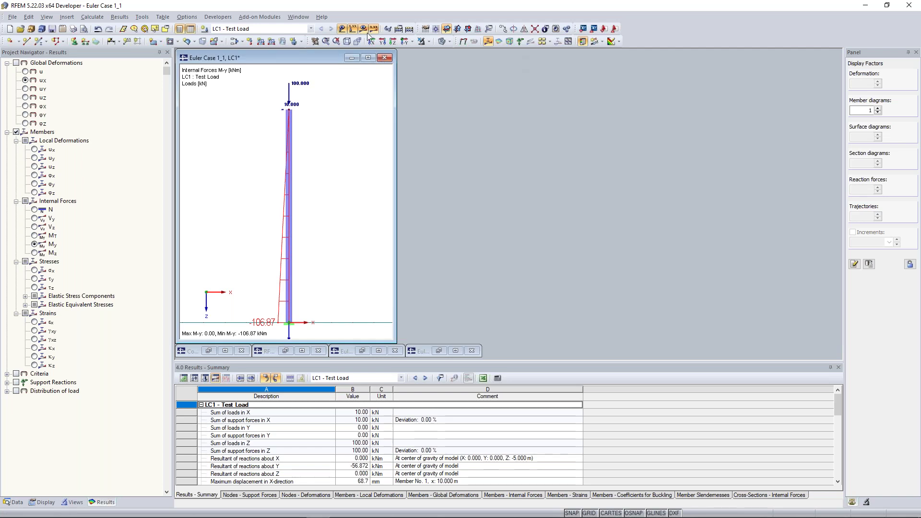
{"action": "left_click", "coordinate": [297, 17]}
{"action": "left_click", "coordinate": [502, 147]}
{"action": "double_click", "coordinate": [364, 56]}
Set the horizontal component PX of the nodal load at the column's top node to 0 kN.
{"action": "middle_click_drag", "start_coordinate": [360, 109], "coordinate": [432, 131]}
{"action": "double_click", "coordinate": [366, 96]}
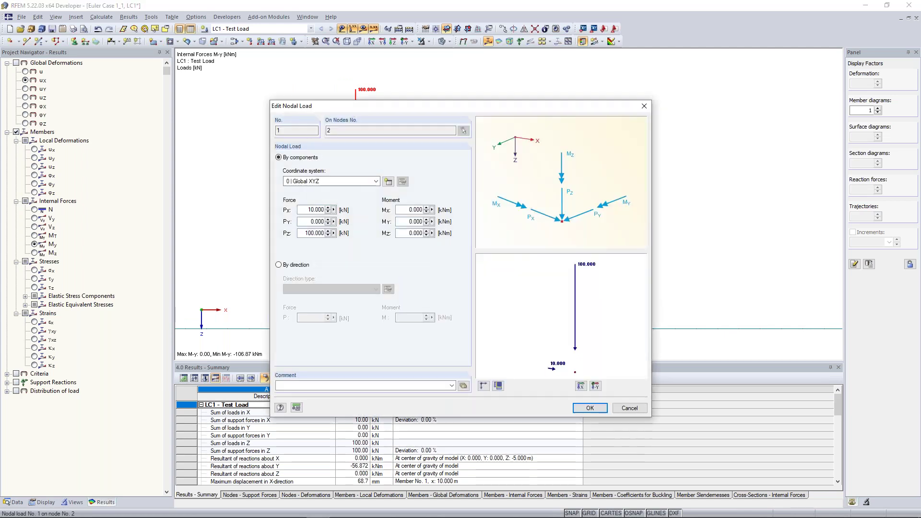
{"action": "left_click_drag", "start_coordinate": [307, 209], "coordinate": [336, 206]}
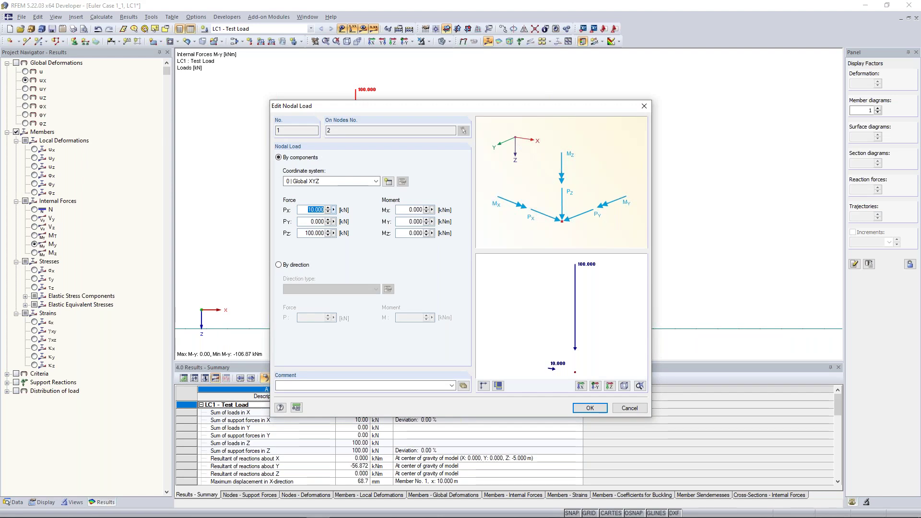
{"action": "type", "text": "20"}
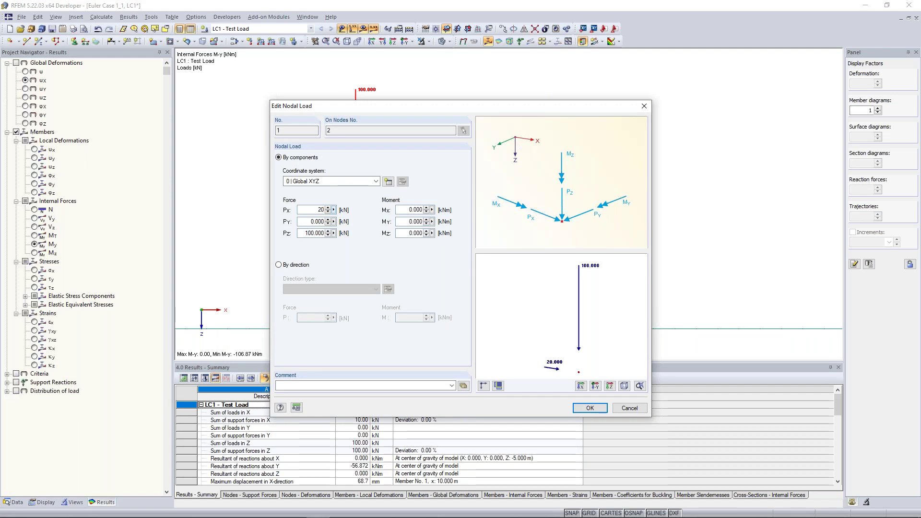
{"action": "key", "text": "BackSpace"}
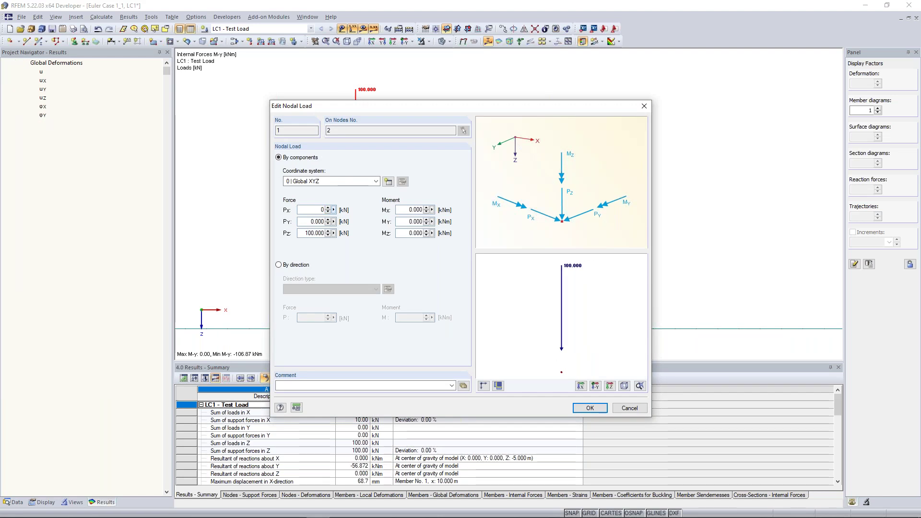
{"action": "left_click", "coordinate": [580, 409]}
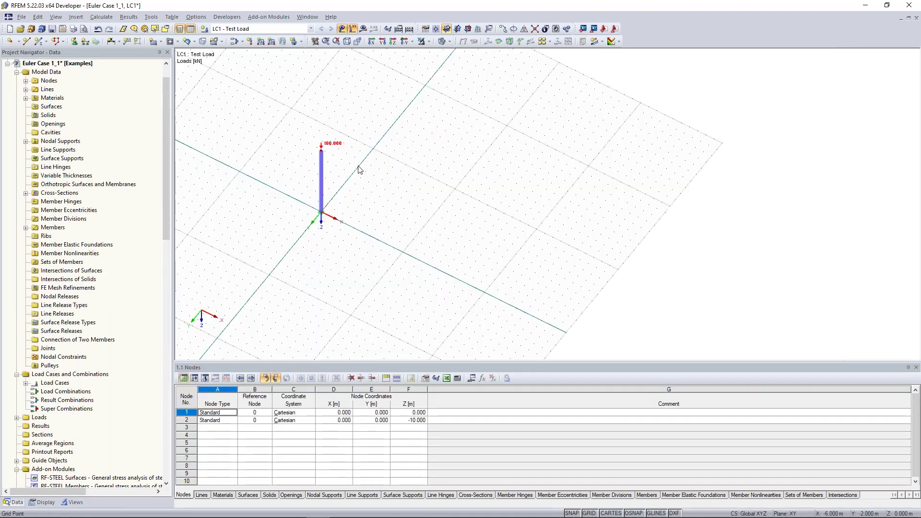
Show the column in an isometric-like 3D view and open the RF-STABILITY add-on module.
{"action": "middle_click_drag", "start_coordinate": [376, 164], "coordinate": [430, 181], "text": "ctrl"}
{"action": "scroll", "coordinate": [406, 173], "scroll_direction": "up", "scroll_amount": 2}
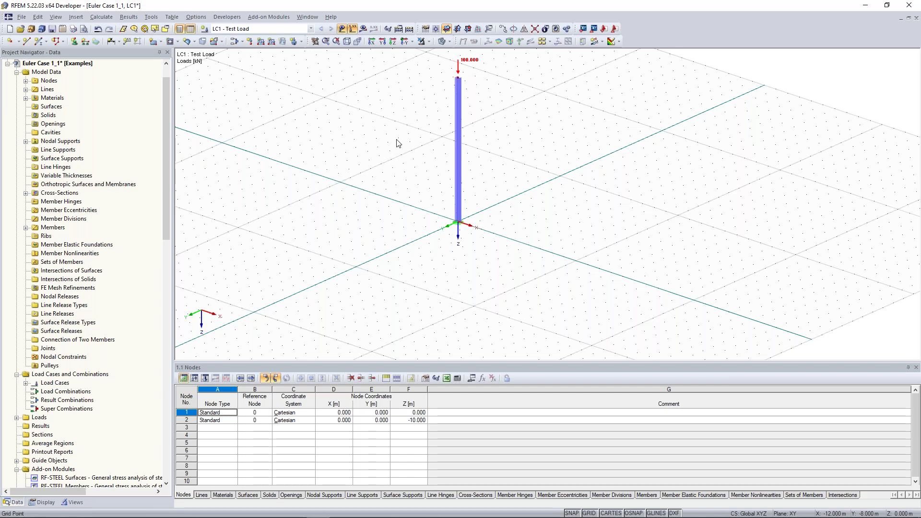
{"action": "middle_click_drag", "start_coordinate": [397, 143], "coordinate": [163, 202], "text": "ctrl"}
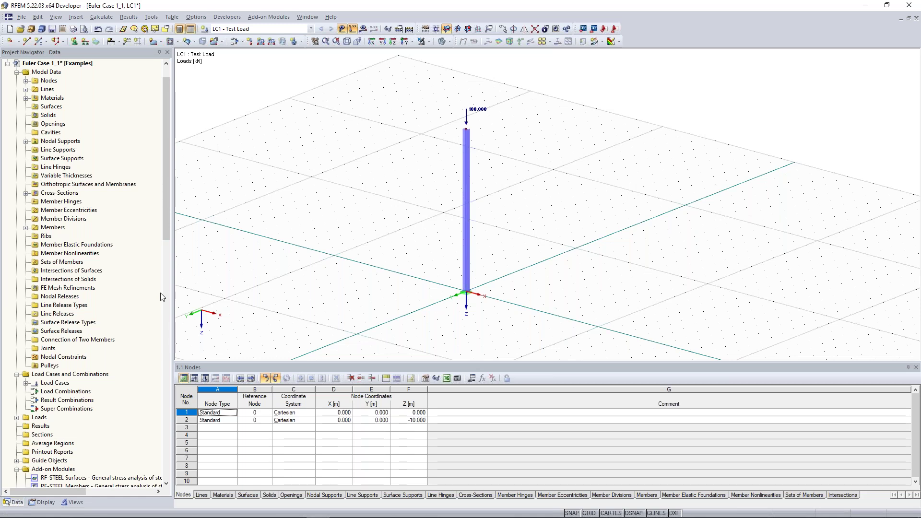
{"action": "scroll", "coordinate": [162, 297], "scroll_direction": "down", "scroll_amount": 20}
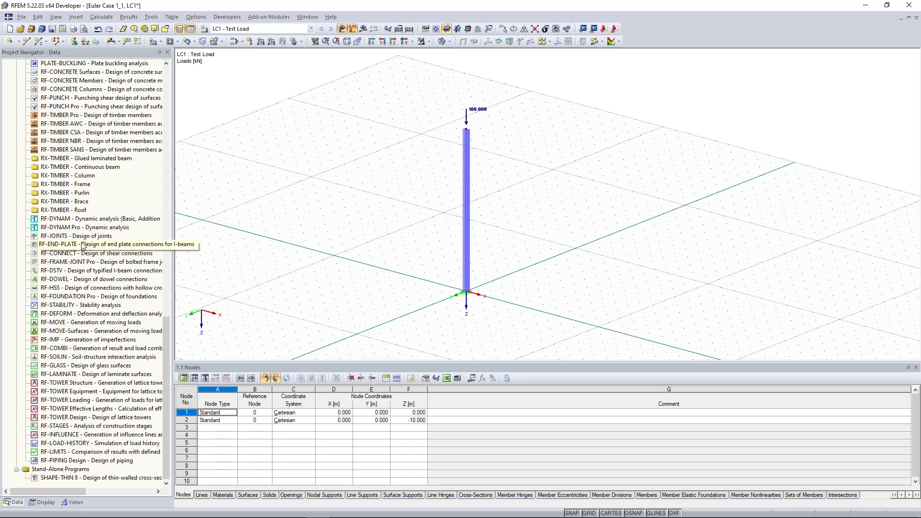
{"action": "double_click", "coordinate": [67, 305]}
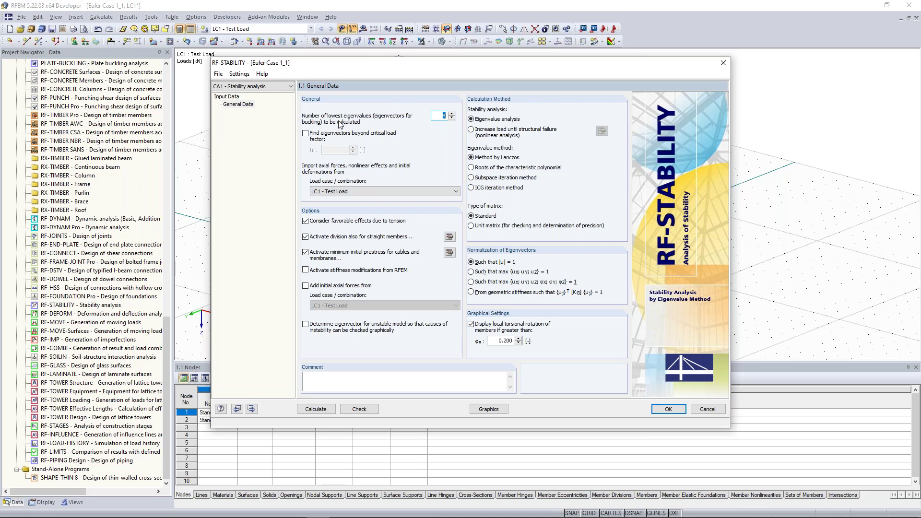
Configure the stability analysis for 4 lowest eigenvalues from LC1 - Test Load, without favorable tension effects or minimum initial prestress.
{"action": "left_click", "coordinate": [440, 115]}
{"action": "left_click_drag", "start_coordinate": [440, 117], "coordinate": [451, 114]}
{"action": "left_click", "coordinate": [438, 117]}
{"action": "left_click", "coordinate": [314, 191]}
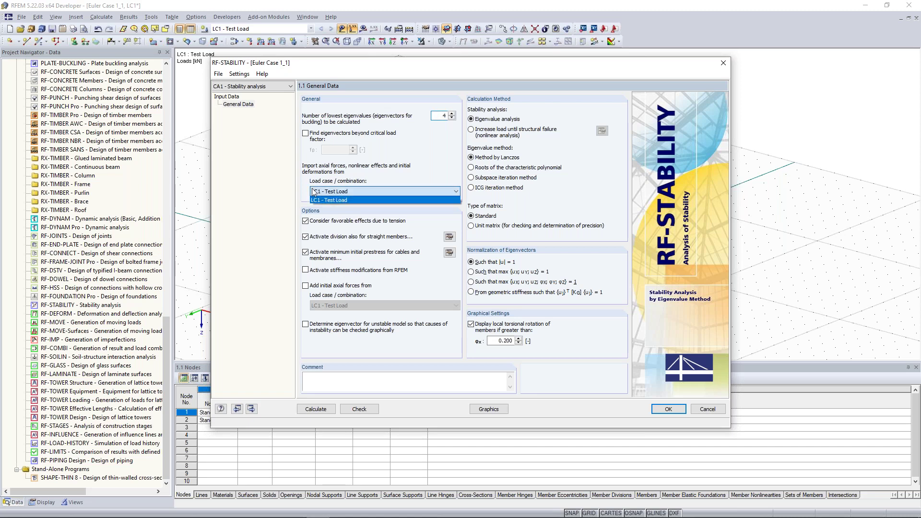
{"action": "left_click", "coordinate": [333, 200]}
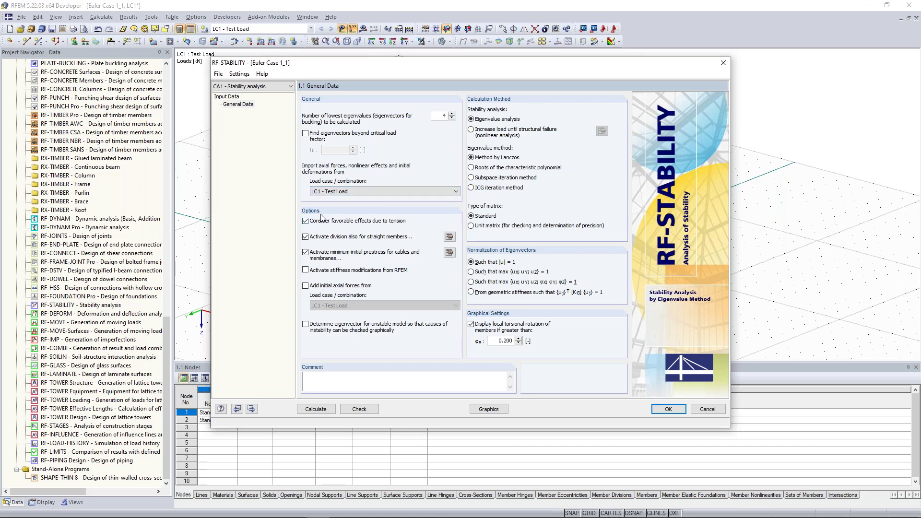
{"action": "left_click", "coordinate": [306, 221]}
{"action": "left_click", "coordinate": [305, 253]}
Set the minimum number of divisions for straight members to 10 in the FE mesh settings and accept the stability analysis input.
{"action": "left_click", "coordinate": [449, 238]}
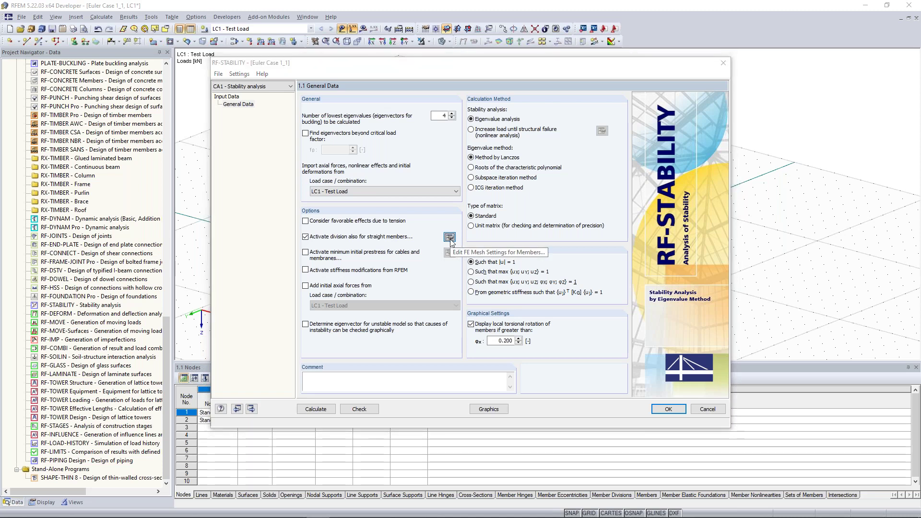
{"action": "double_click", "coordinate": [377, 345]}
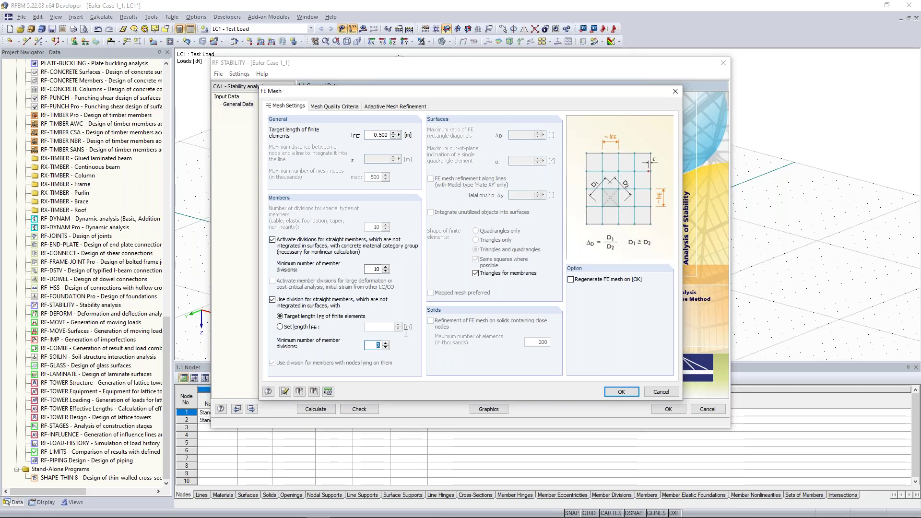
{"action": "type", "text": "10"}
{"action": "left_click", "coordinate": [621, 392]}
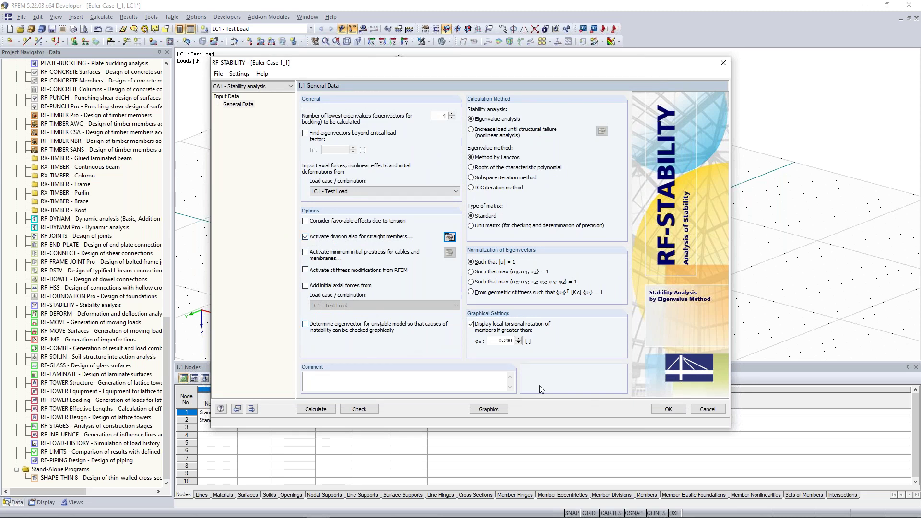
{"action": "left_click", "coordinate": [675, 411]}
Check the method of analysis in the calculation parameters of load case LC1 - Test Load.
{"action": "left_click", "coordinate": [242, 42]}
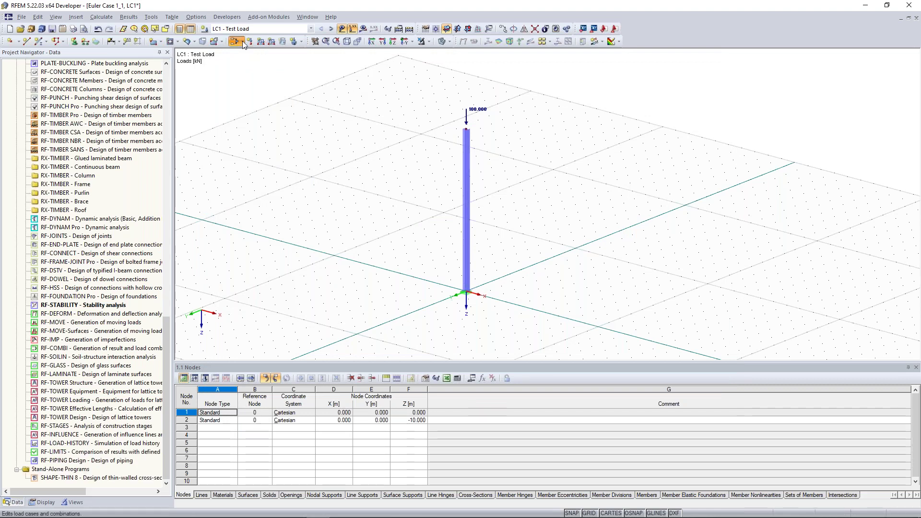
{"action": "left_click", "coordinate": [243, 43]}
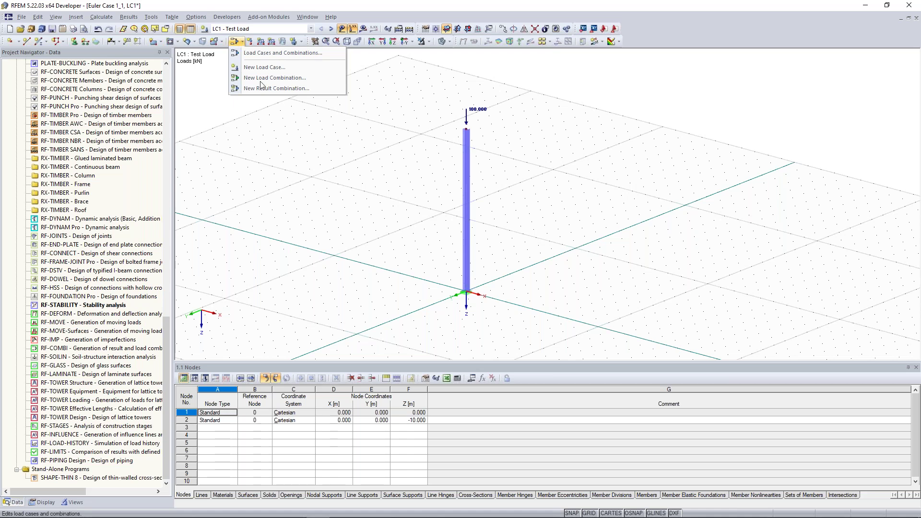
{"action": "left_click", "coordinate": [288, 117]}
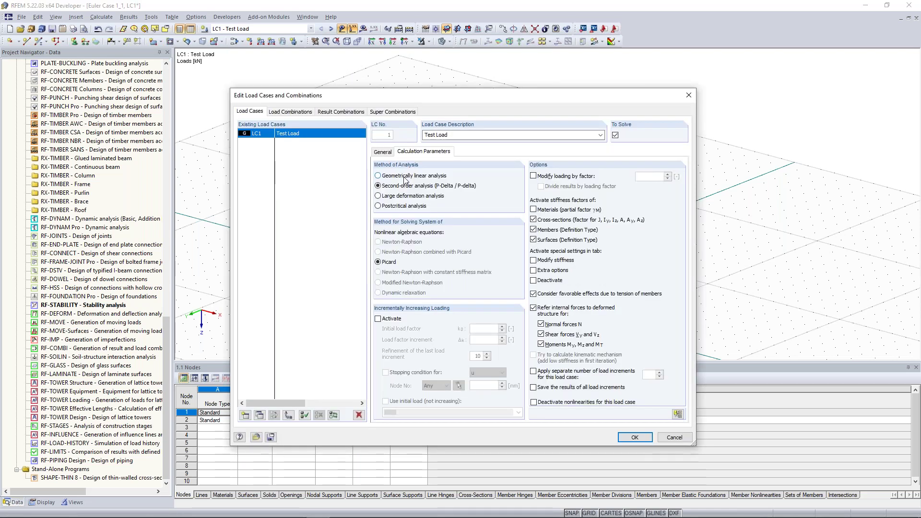
{"action": "left_click", "coordinate": [634, 439]}
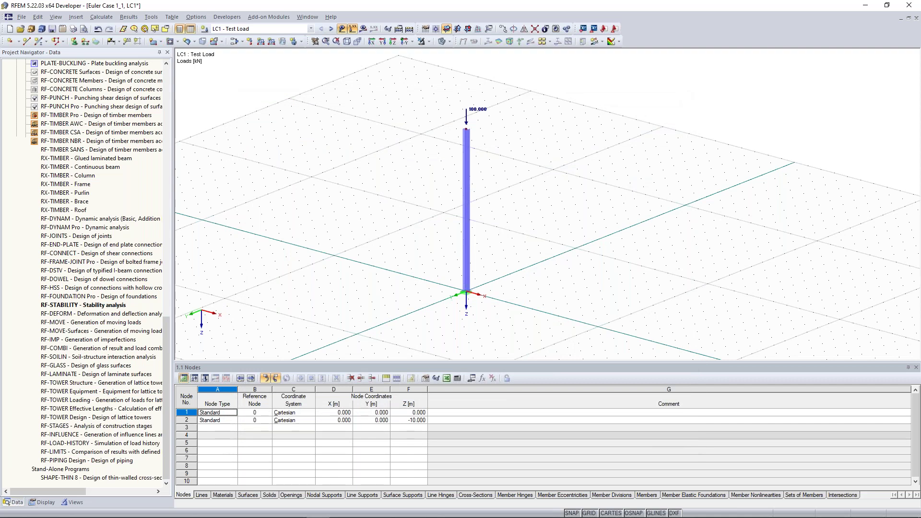
Reopen the RF-STABILITY module and calculate the stability analysis case CA1.
{"action": "left_click", "coordinate": [92, 307]}
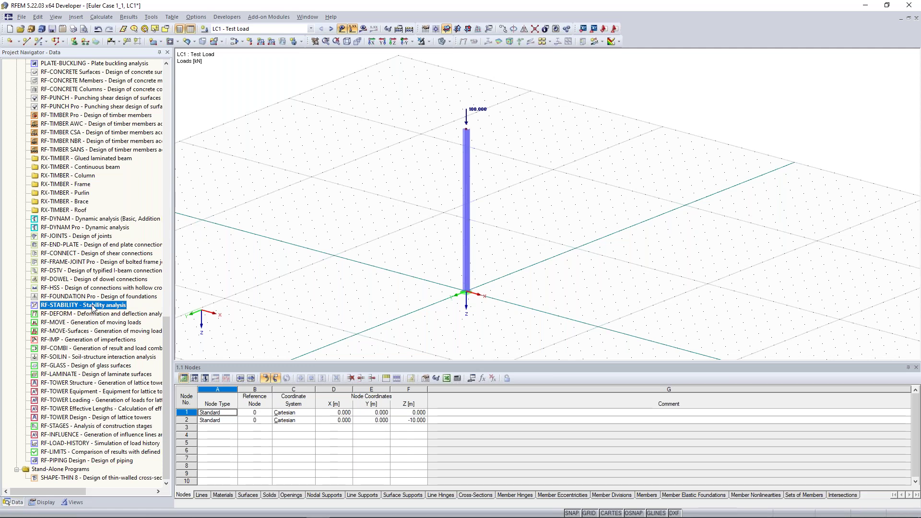
{"action": "double_click", "coordinate": [91, 304]}
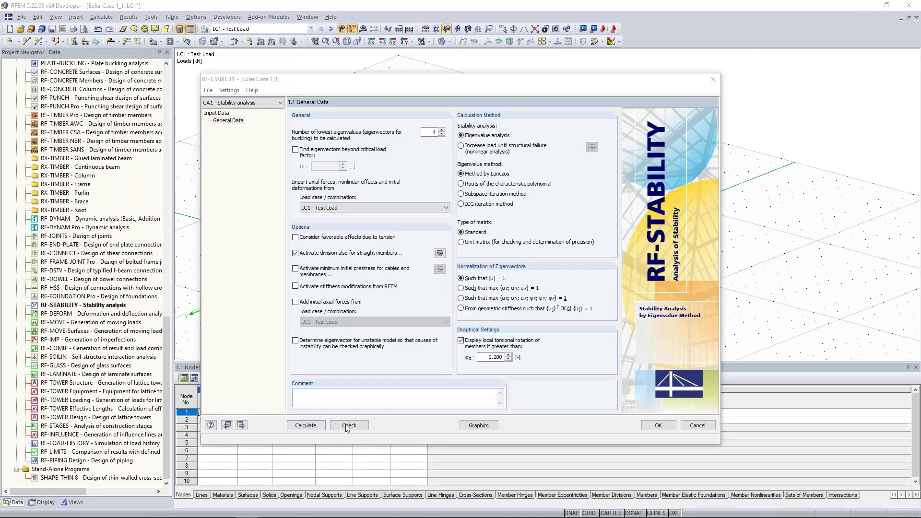
{"action": "left_click", "coordinate": [305, 425]}
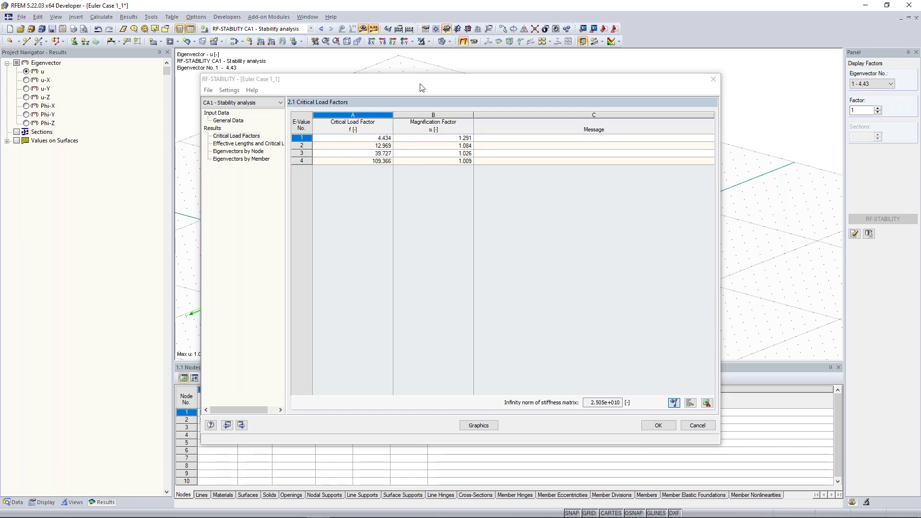
Examine the critical load factors and magnification factors alongside the column's first eigenvector shape, moving the results window as needed.
{"action": "left_click_drag", "start_coordinate": [422, 80], "coordinate": [406, 183]}
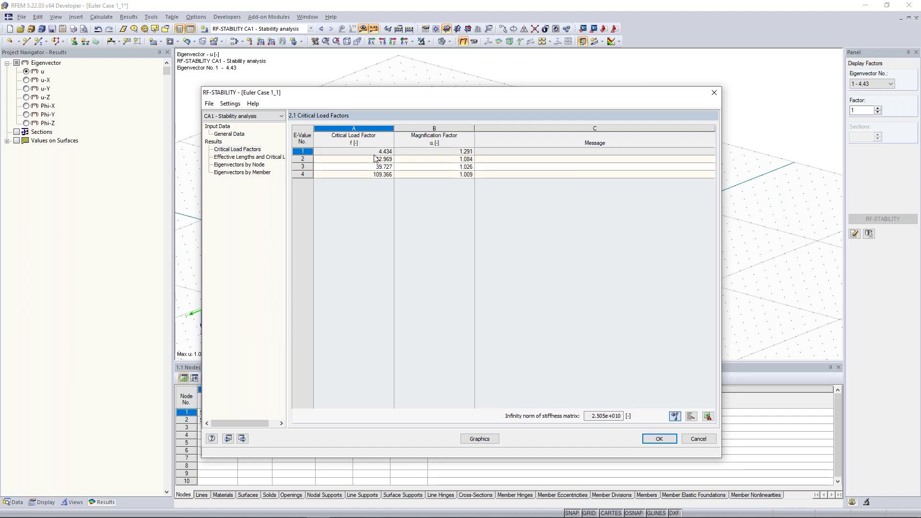
{"action": "left_click_drag", "start_coordinate": [410, 96], "coordinate": [399, 175]}
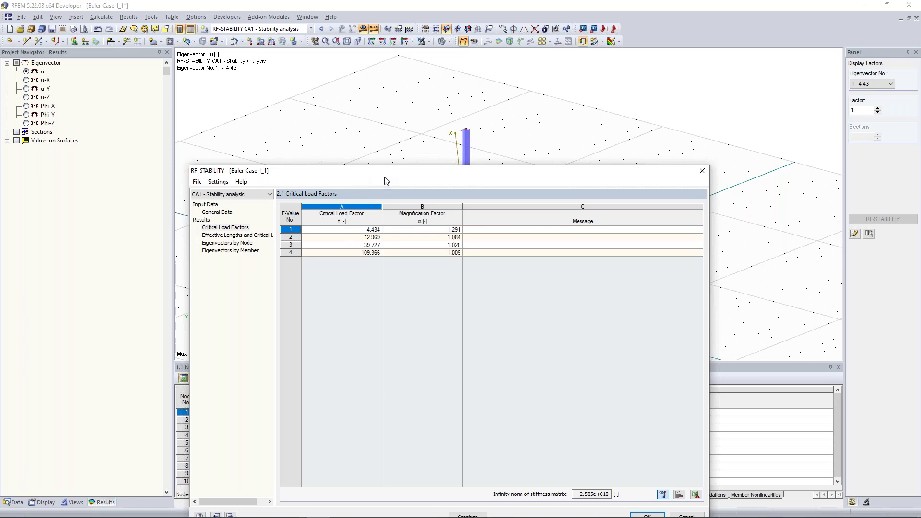
{"action": "left_click_drag", "start_coordinate": [383, 175], "coordinate": [384, 175]}
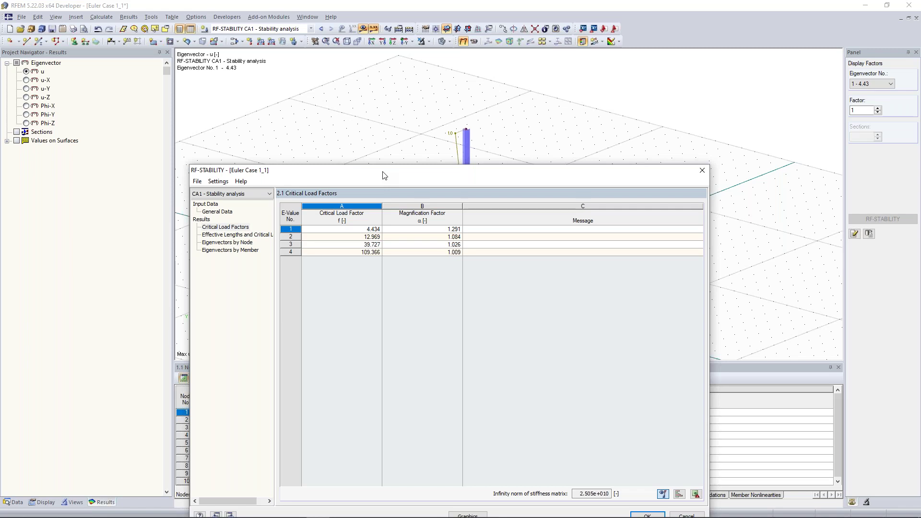
{"action": "left_click_drag", "start_coordinate": [383, 175], "coordinate": [383, 113]}
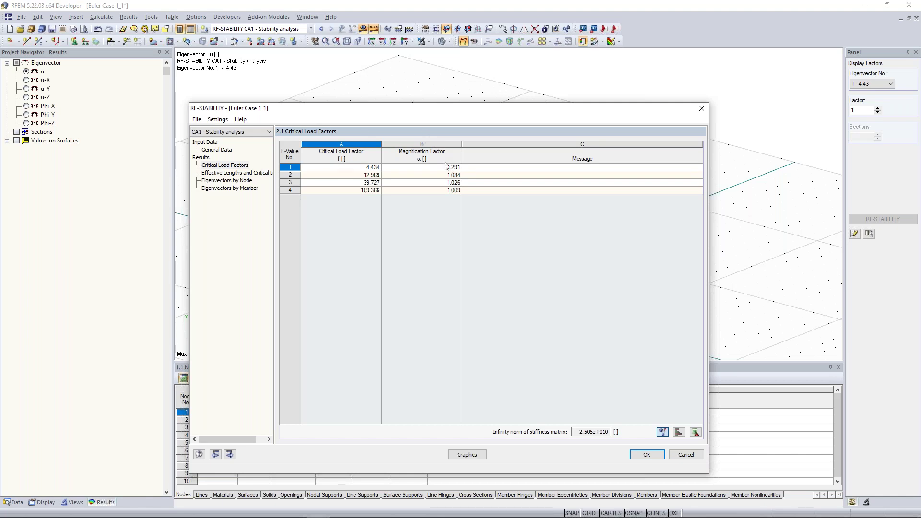
{"action": "left_click_drag", "start_coordinate": [445, 109], "coordinate": [454, 251]}
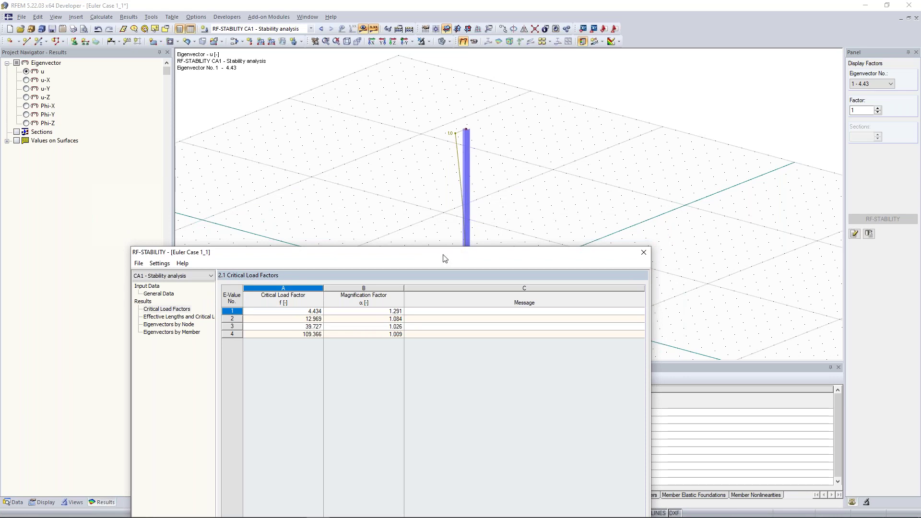
{"action": "left_click_drag", "start_coordinate": [443, 258], "coordinate": [444, 263]}
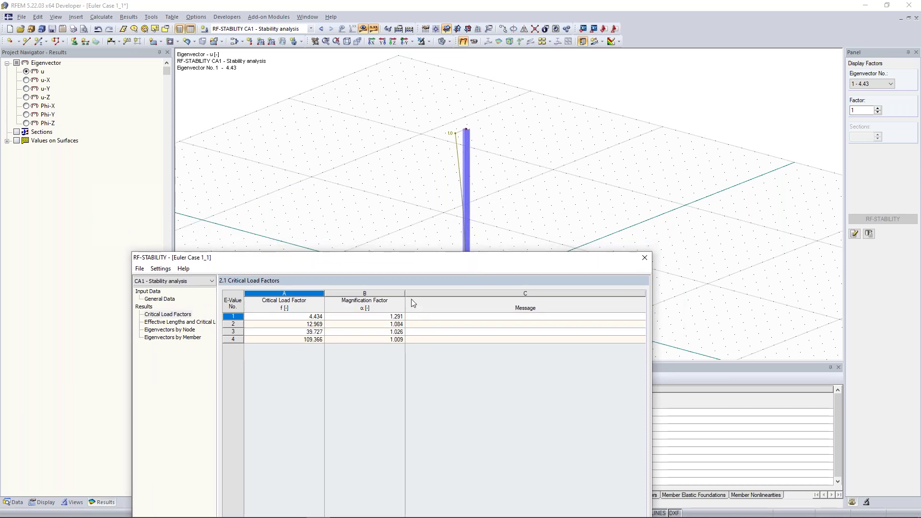
{"action": "left_click_drag", "start_coordinate": [407, 258], "coordinate": [410, 245]}
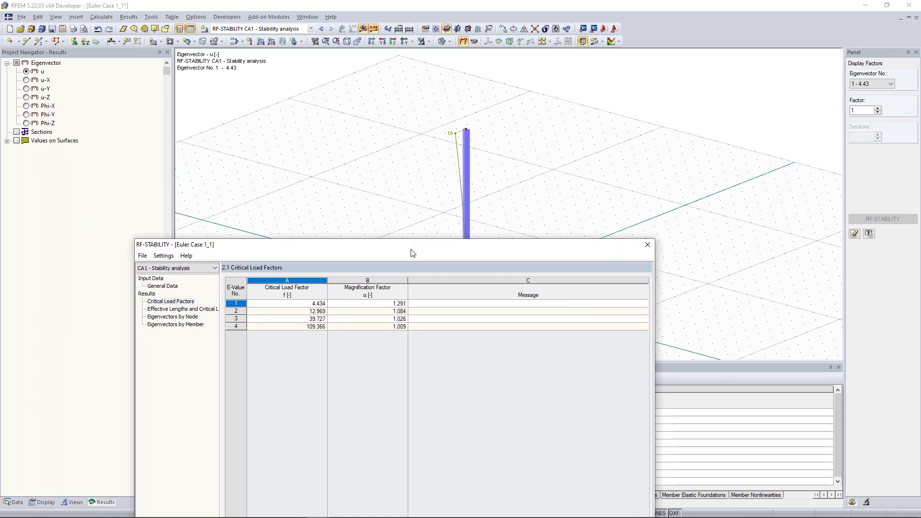
{"action": "left_click_drag", "start_coordinate": [418, 249], "coordinate": [430, 163]}
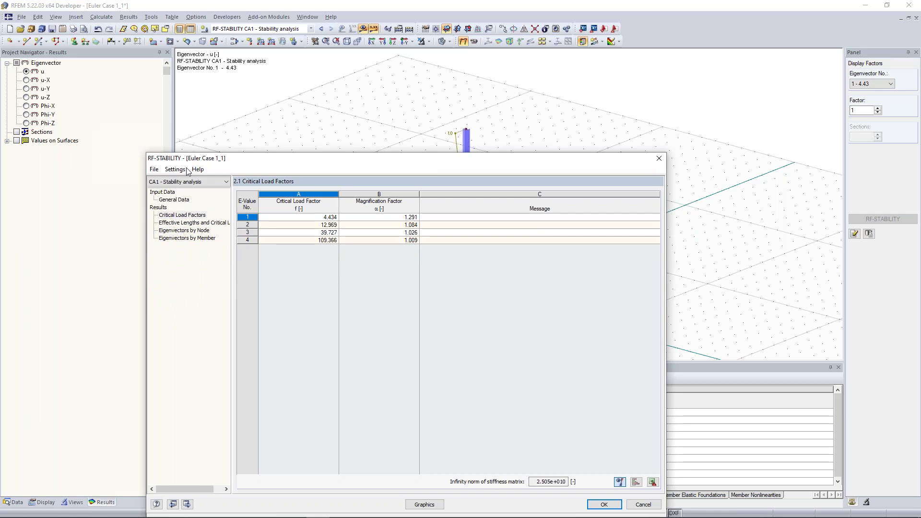
Examine the effective lengths, effective length factors and critical loads of member 1, moving the results window as needed.
{"action": "left_click", "coordinate": [189, 224]}
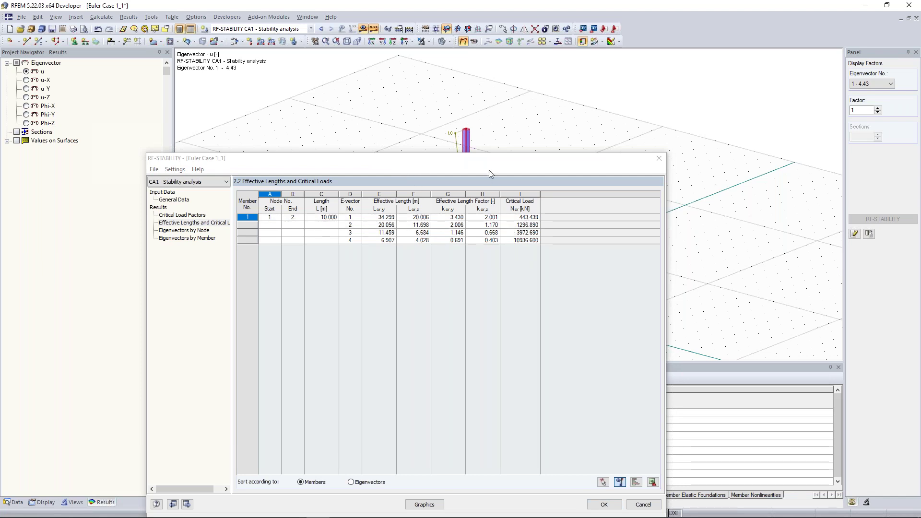
{"action": "left_click_drag", "start_coordinate": [490, 164], "coordinate": [487, 175]}
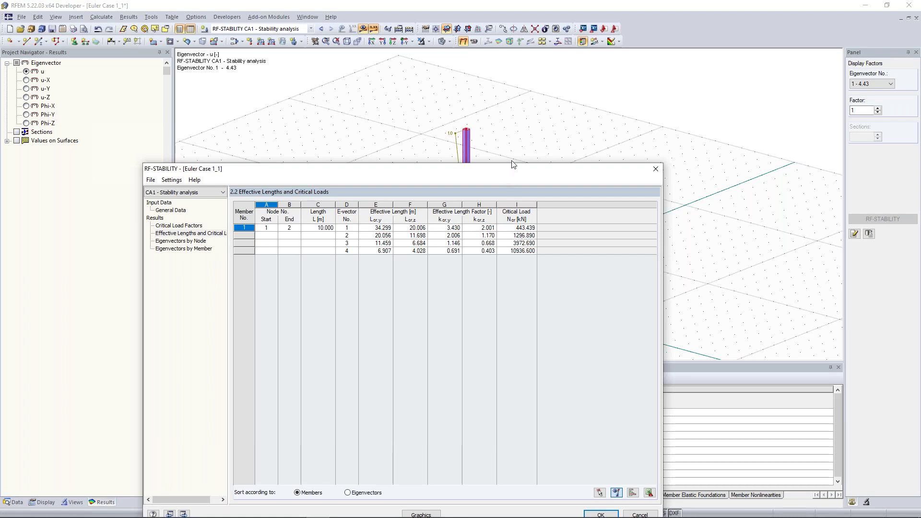
{"action": "left_click_drag", "start_coordinate": [510, 165], "coordinate": [522, 165]}
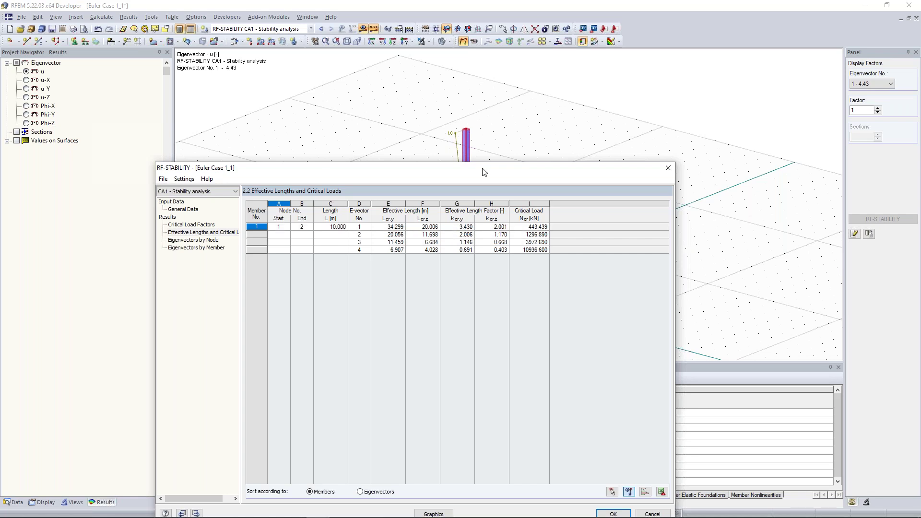
{"action": "left_click_drag", "start_coordinate": [481, 170], "coordinate": [463, 164]}
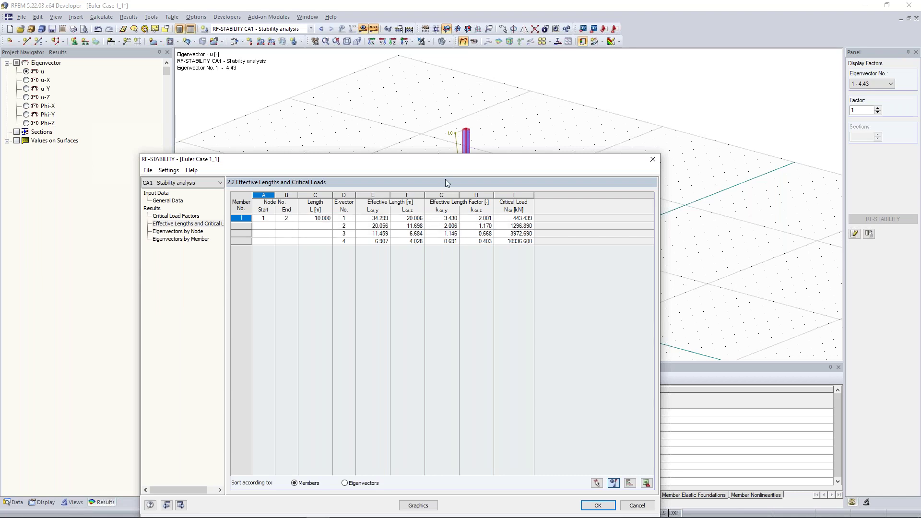
{"action": "left_click_drag", "start_coordinate": [446, 161], "coordinate": [450, 102]}
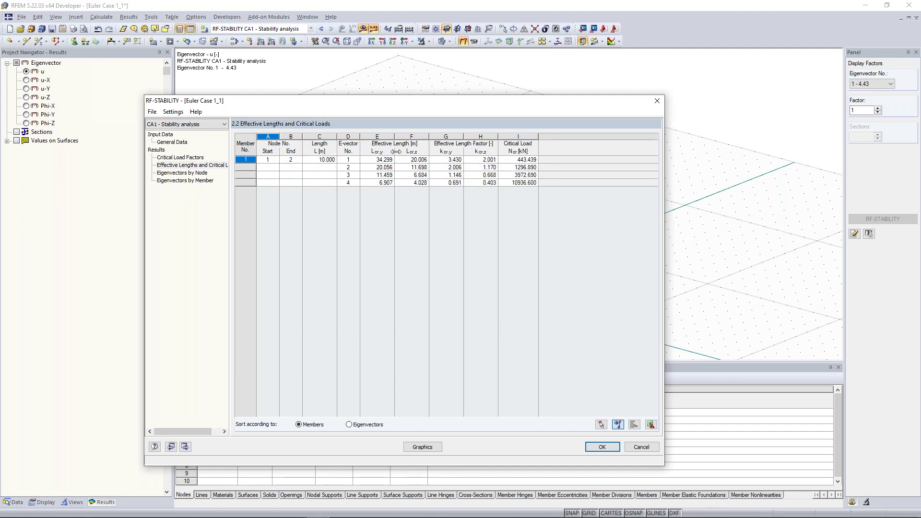
{"action": "left_click_drag", "start_coordinate": [446, 112], "coordinate": [451, 92]}
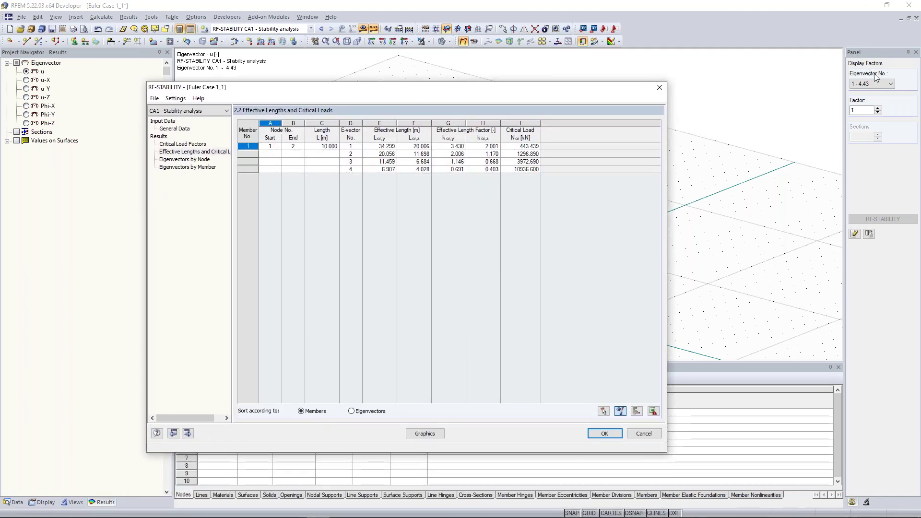
Show the stability results graphically and set the member deformation display to Cross-Sections Colored.
{"action": "left_click", "coordinate": [428, 437]}
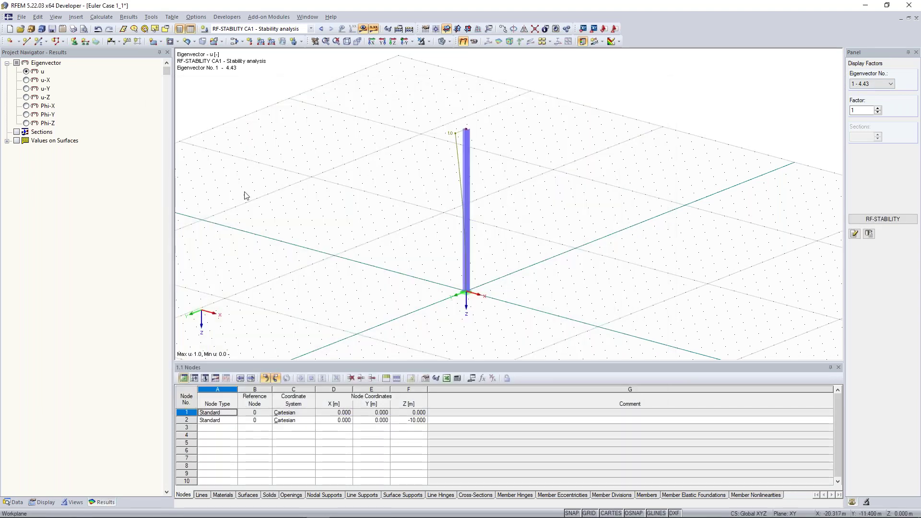
{"action": "middle_click_drag", "start_coordinate": [557, 166], "coordinate": [430, 112], "text": "ctrl"}
{"action": "scroll", "coordinate": [441, 137], "scroll_direction": "up", "scroll_amount": 2}
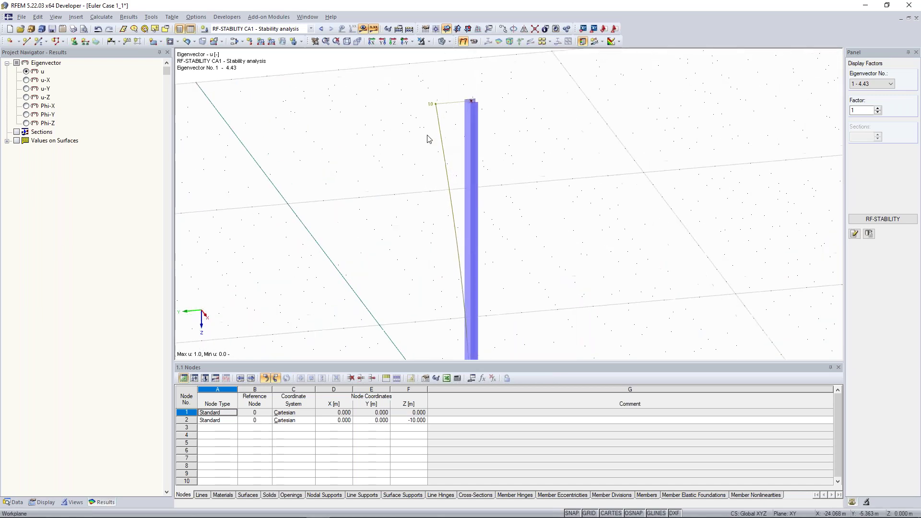
{"action": "middle_click_drag", "start_coordinate": [385, 139], "coordinate": [388, 154], "text": "ctrl"}
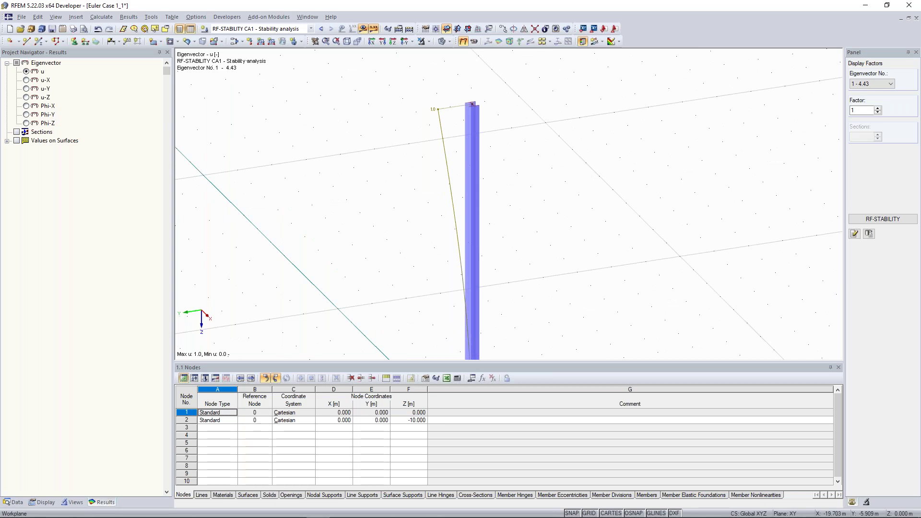
{"action": "key", "text": "F8"}
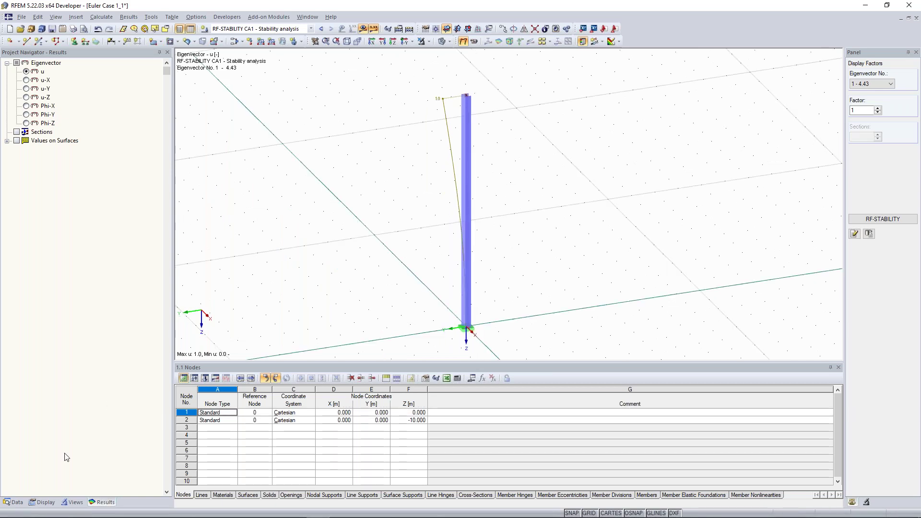
{"action": "left_click", "coordinate": [50, 502]}
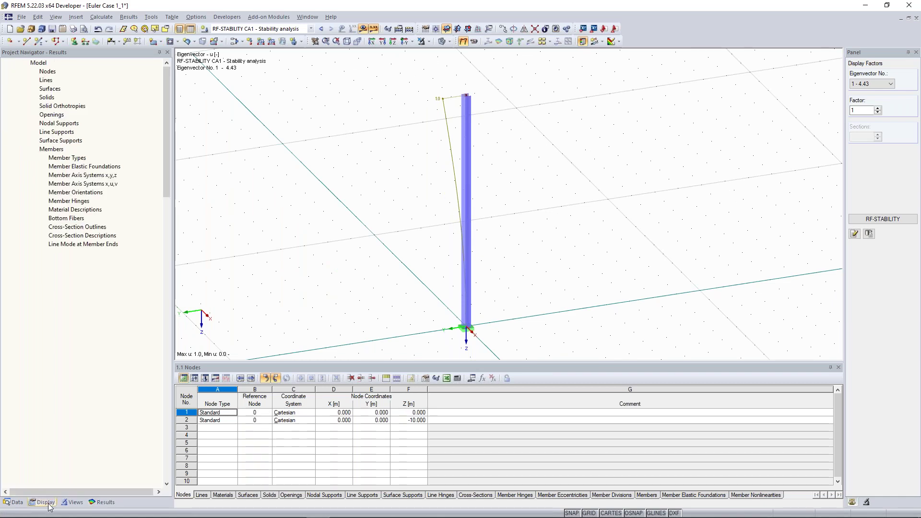
{"action": "scroll", "coordinate": [94, 394], "scroll_direction": "down", "scroll_amount": 13}
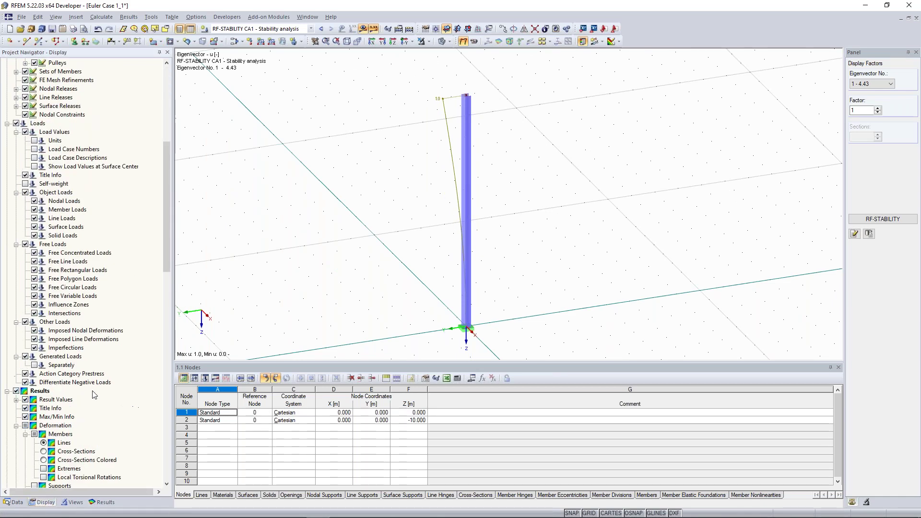
{"action": "scroll", "coordinate": [75, 378], "scroll_direction": "down", "scroll_amount": 3}
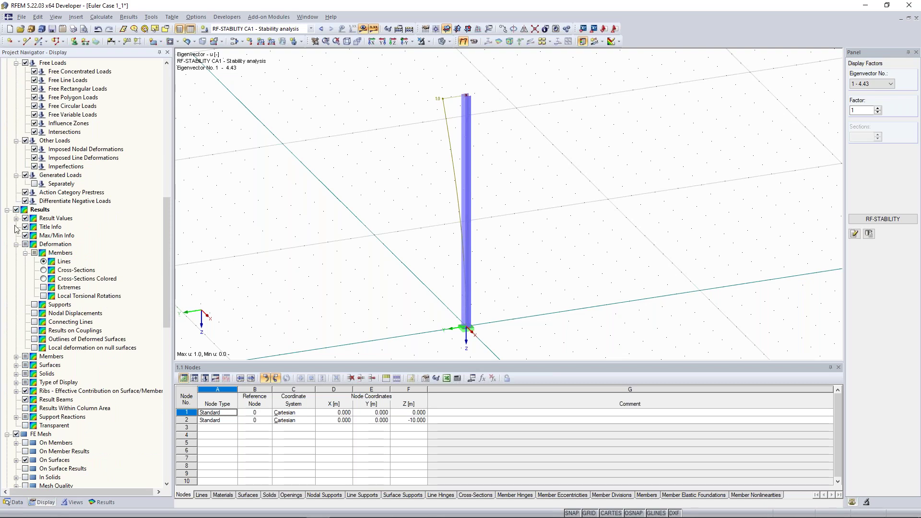
{"action": "left_click", "coordinate": [44, 278]}
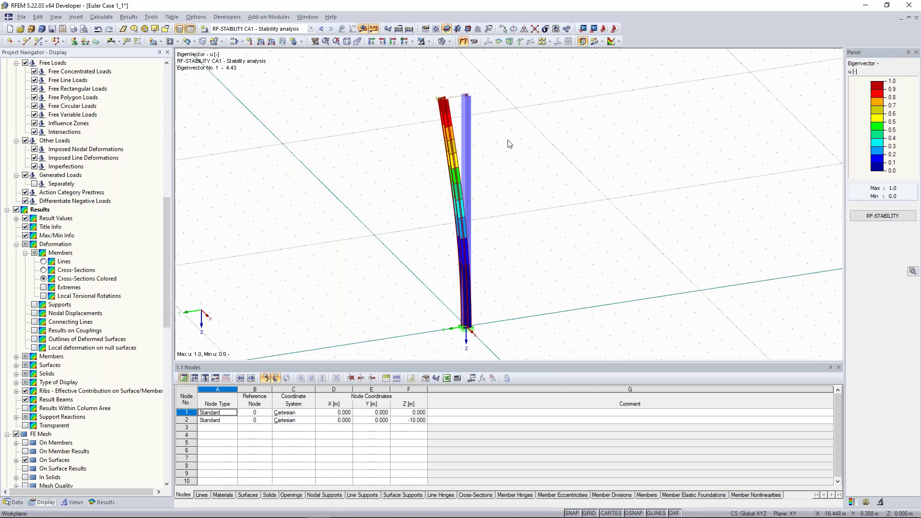
Examine the column's first eigenvector shape and the orientation of its HEB 300 section from several angles.
{"action": "mouse_move", "coordinate": [508, 133]}
{"action": "middle_mouse_down", "text": "ctrl"}
{"action": "mouse_move", "coordinate": [491, 149]}
{"action": "mouse_move", "coordinate": [501, 146]}
{"action": "middle_mouse_up", "text": "ctrl"}
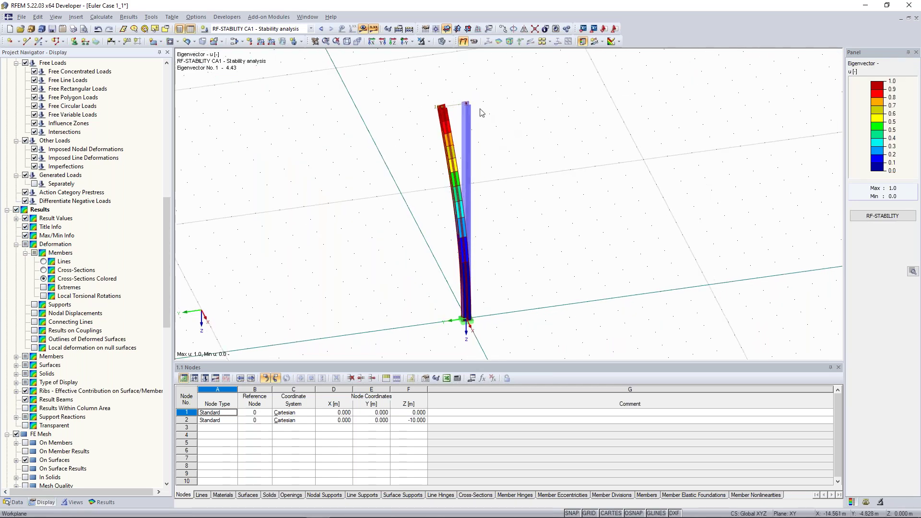
{"action": "scroll", "coordinate": [450, 94], "scroll_direction": "up", "scroll_amount": 3}
{"action": "middle_click_drag", "start_coordinate": [449, 107], "coordinate": [491, 98], "text": "ctrl"}
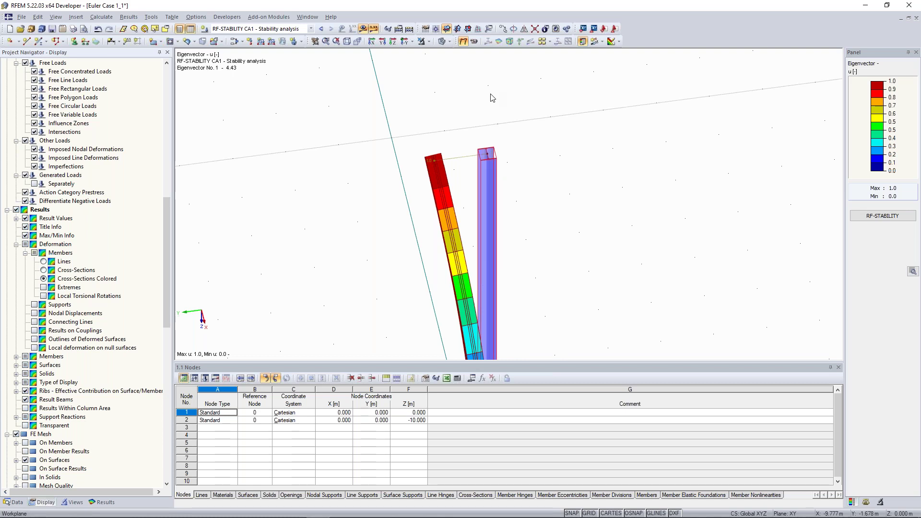
{"action": "middle_click_drag", "start_coordinate": [492, 98], "coordinate": [704, 136], "text": "ctrl"}
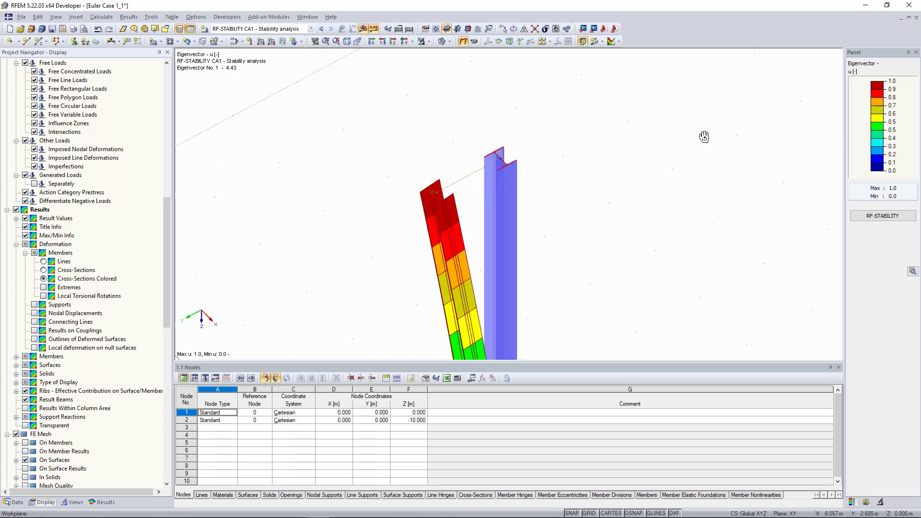
{"action": "middle_click_drag", "start_coordinate": [704, 137], "coordinate": [541, 108], "text": "ctrl"}
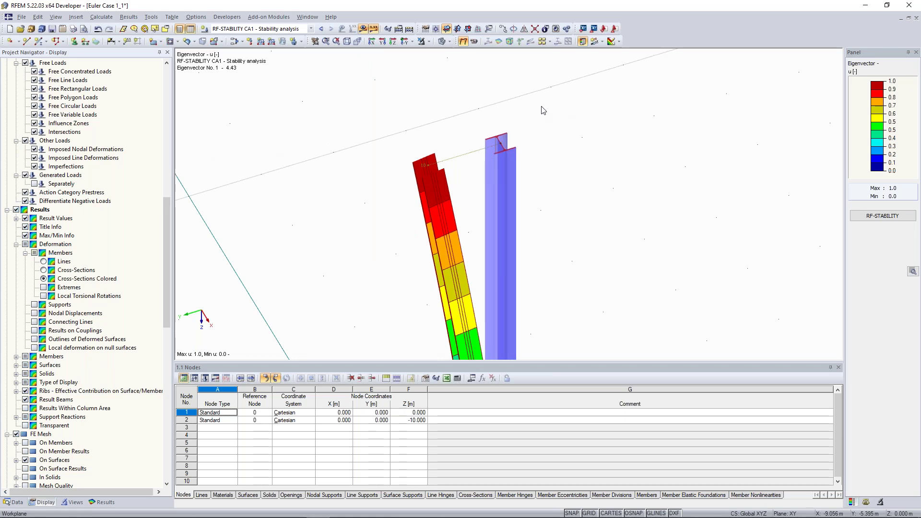
{"action": "middle_click_drag", "start_coordinate": [543, 110], "coordinate": [483, 210], "text": "ctrl"}
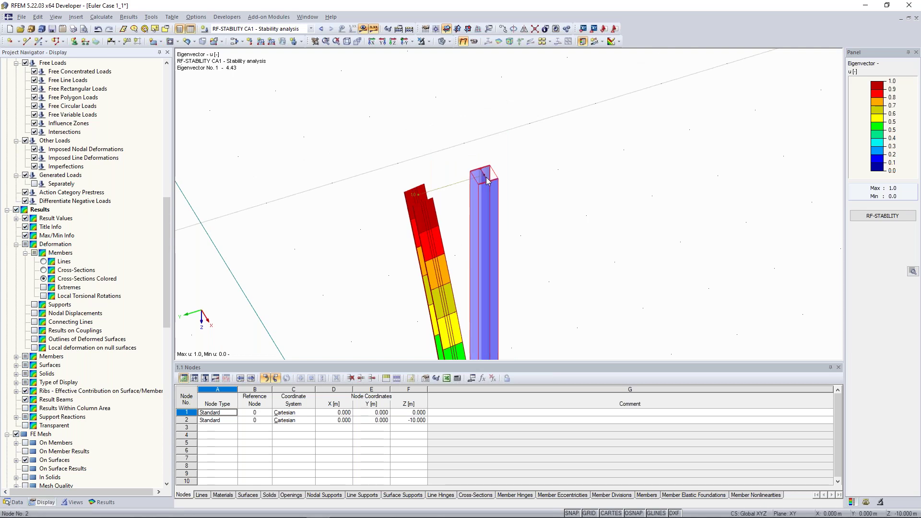
{"action": "middle_click_drag", "start_coordinate": [487, 180], "coordinate": [484, 206], "text": "ctrl"}
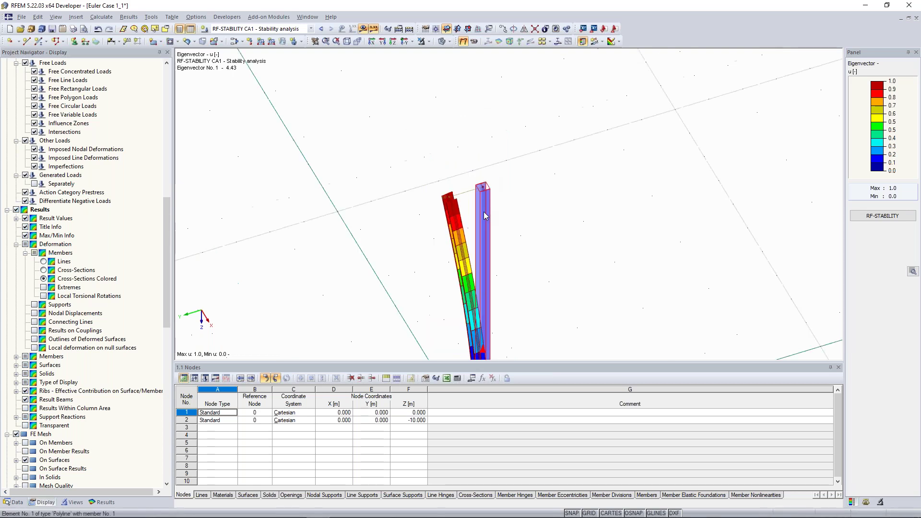
Turn on the local axis system of the column member.
{"action": "right_click", "coordinate": [484, 206]}
{"action": "key", "text": "Escape"}
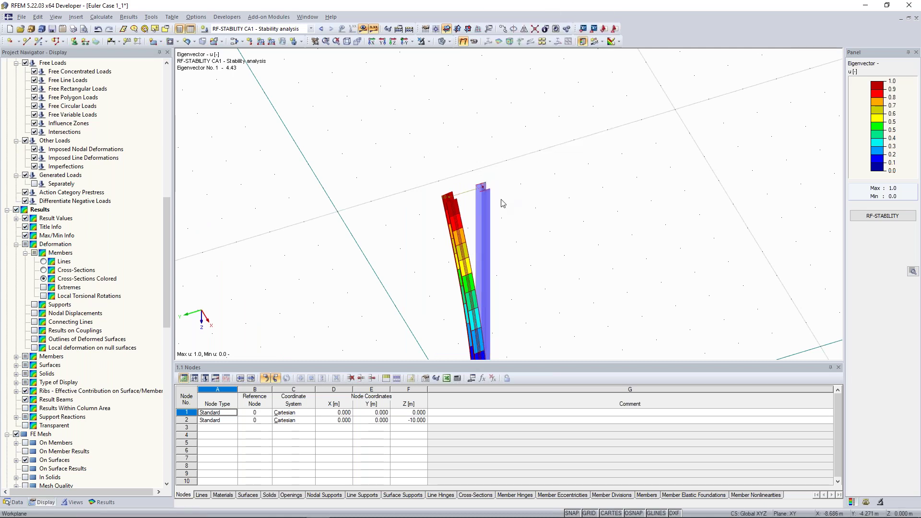
{"action": "middle_click_drag", "start_coordinate": [548, 186], "coordinate": [519, 146]}
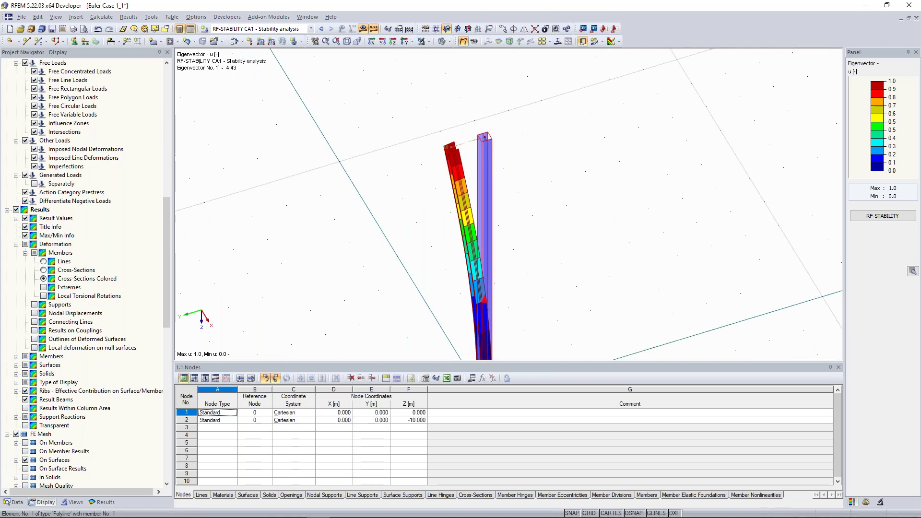
{"action": "right_click", "coordinate": [486, 149]}
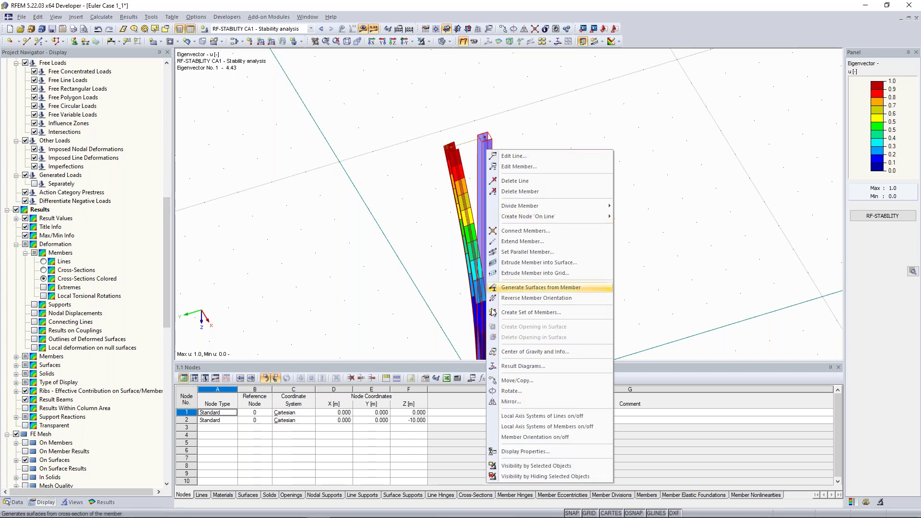
{"action": "left_click", "coordinate": [532, 437]}
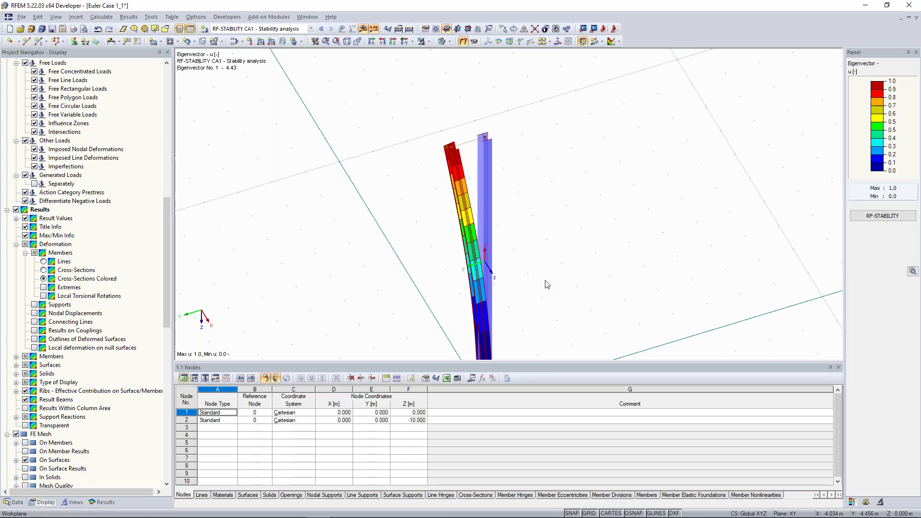
Compare the buckling direction of the first eigenvector with the member's local axes and section at the column head.
{"action": "middle_click_drag", "start_coordinate": [555, 146], "coordinate": [526, 137], "text": "ctrl"}
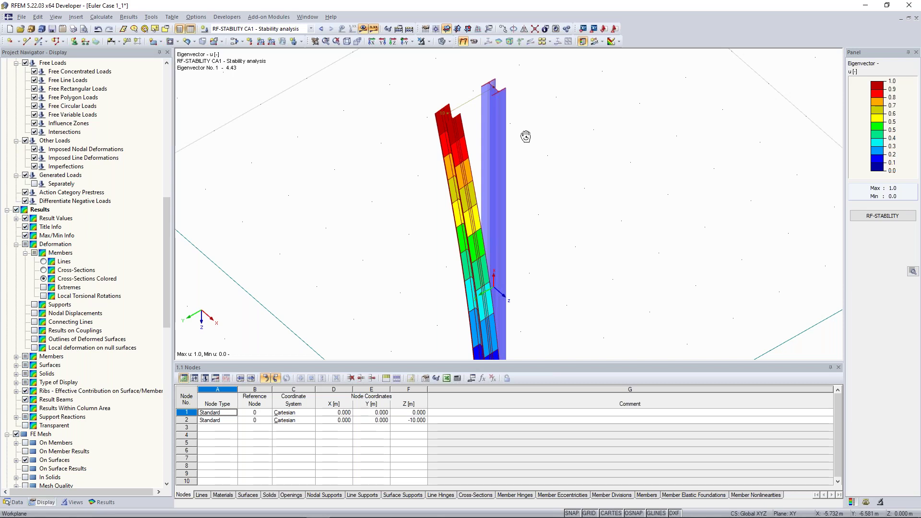
{"action": "middle_click_drag", "start_coordinate": [526, 137], "coordinate": [522, 310], "text": "ctrl"}
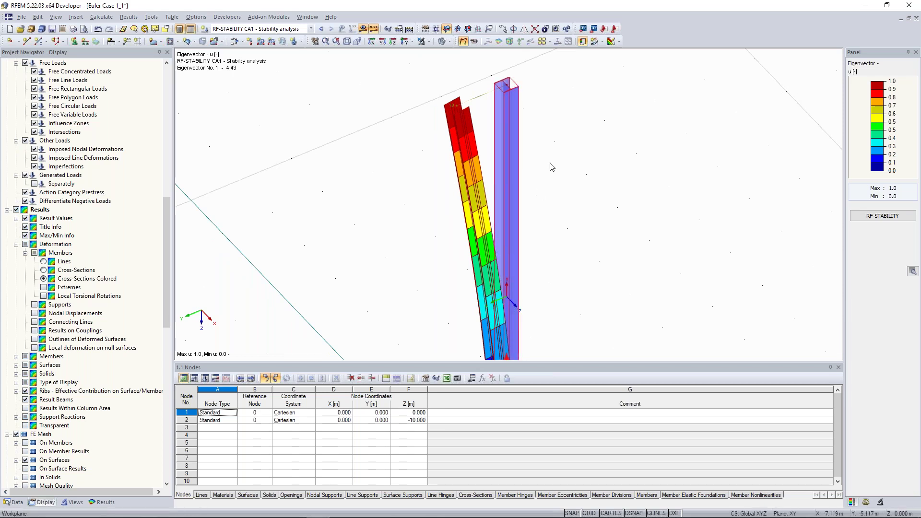
{"action": "scroll", "coordinate": [497, 118], "scroll_direction": "up", "scroll_amount": 3}
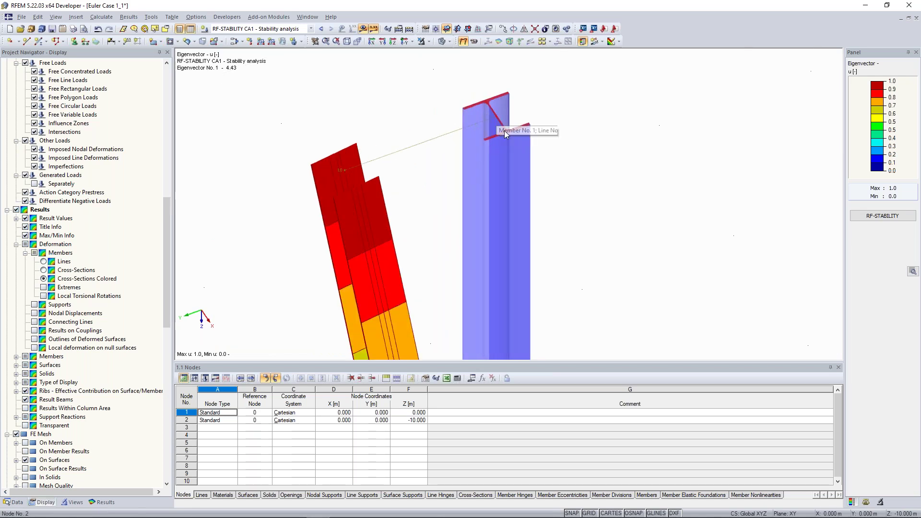
{"action": "middle_click_drag", "start_coordinate": [504, 131], "coordinate": [504, 161]}
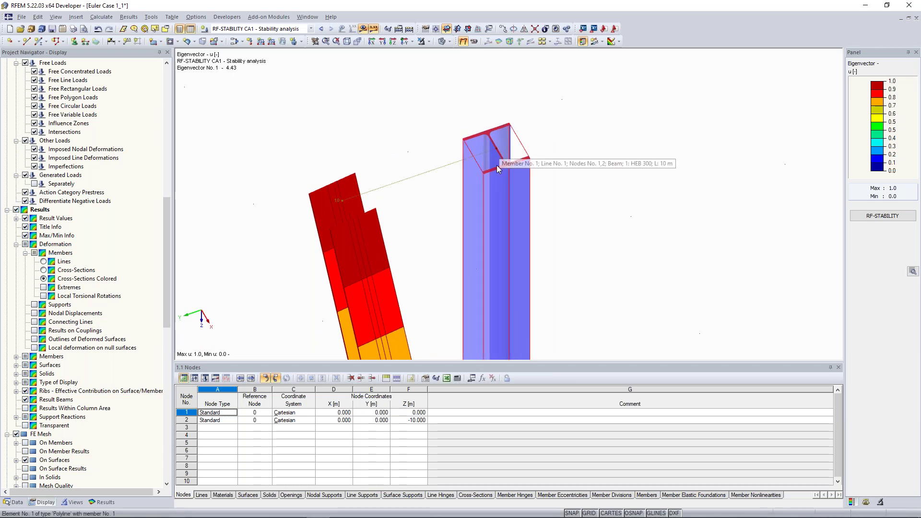
{"action": "middle_click_drag", "start_coordinate": [350, 226], "coordinate": [431, 207], "text": "ctrl"}
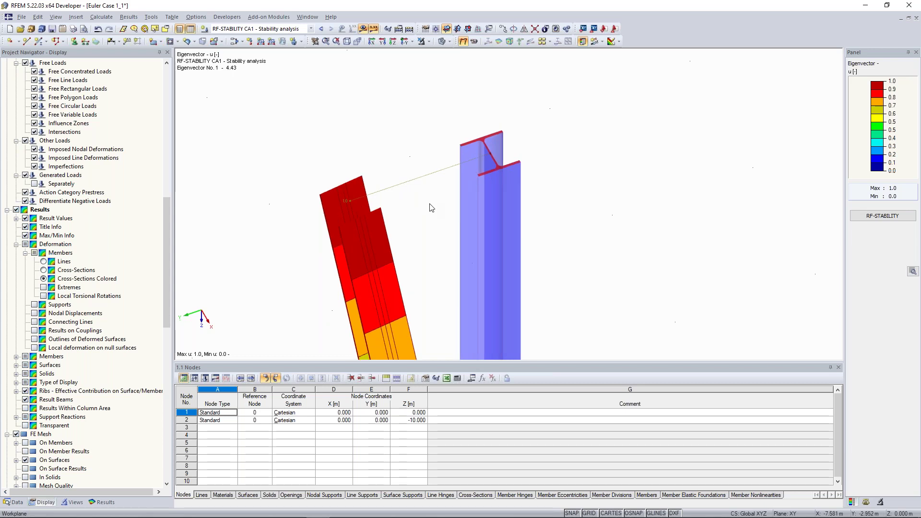
Display eigenvector No. 2 and examine its buckling direction relative to the column's section and local axes.
{"action": "scroll", "coordinate": [431, 208], "scroll_direction": "down", "scroll_amount": 4}
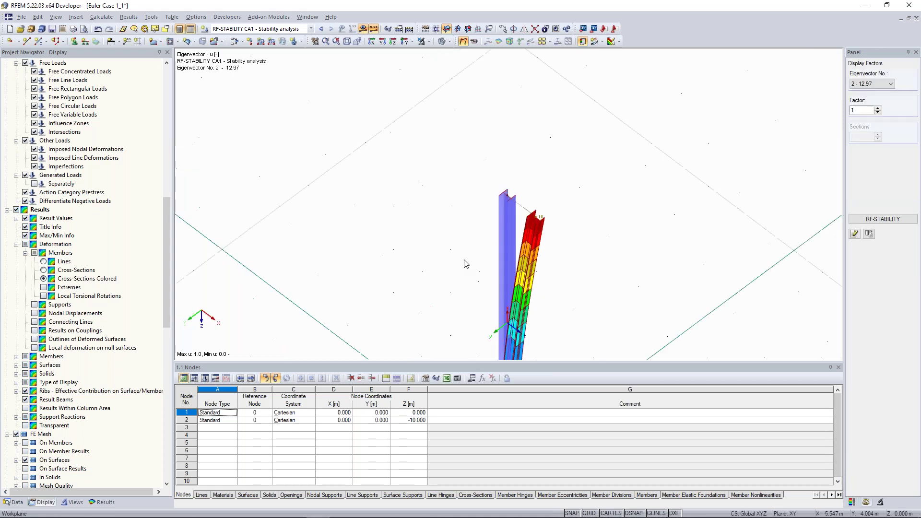
{"action": "middle_click_drag", "start_coordinate": [462, 263], "coordinate": [557, 229]}
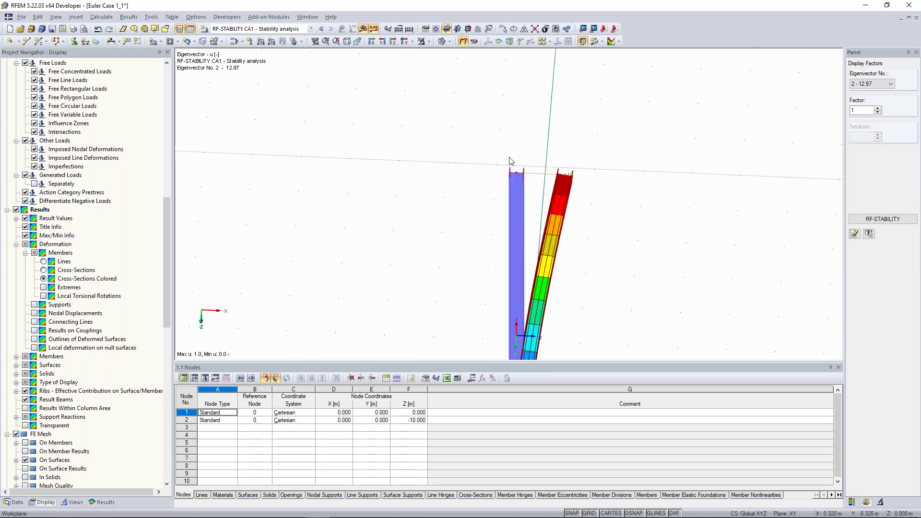
{"action": "scroll", "coordinate": [511, 162], "scroll_direction": "up", "scroll_amount": 3}
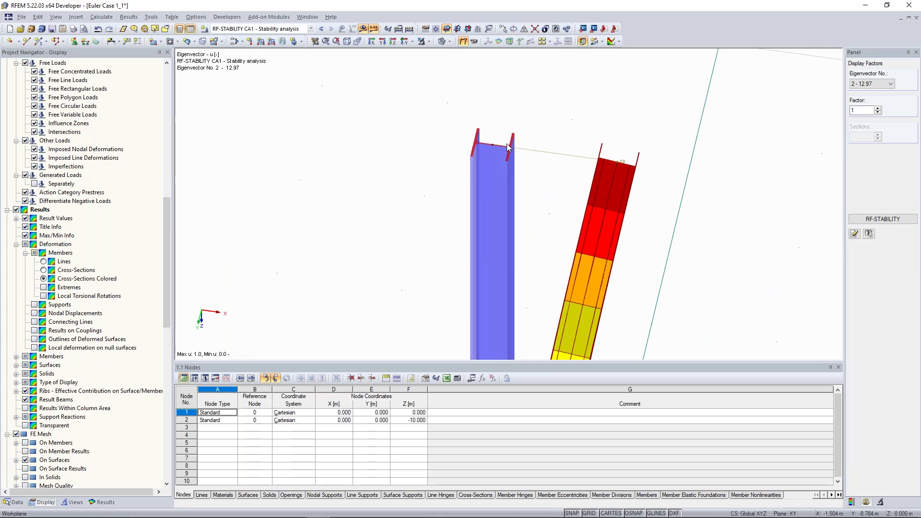
{"action": "scroll", "coordinate": [499, 211], "scroll_direction": "down", "scroll_amount": 4}
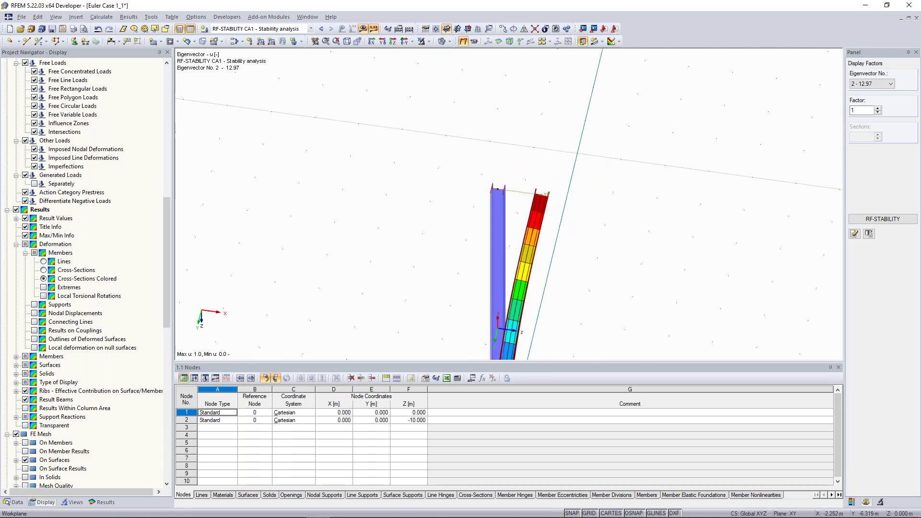
{"action": "scroll", "coordinate": [719, 154], "scroll_direction": "up", "scroll_amount": 2}
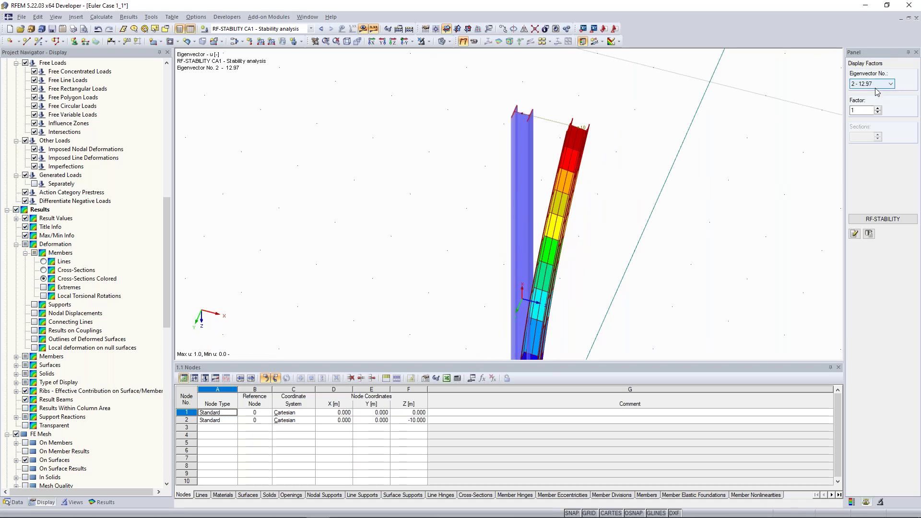
{"action": "middle_click_drag", "start_coordinate": [462, 117], "coordinate": [472, 132]}
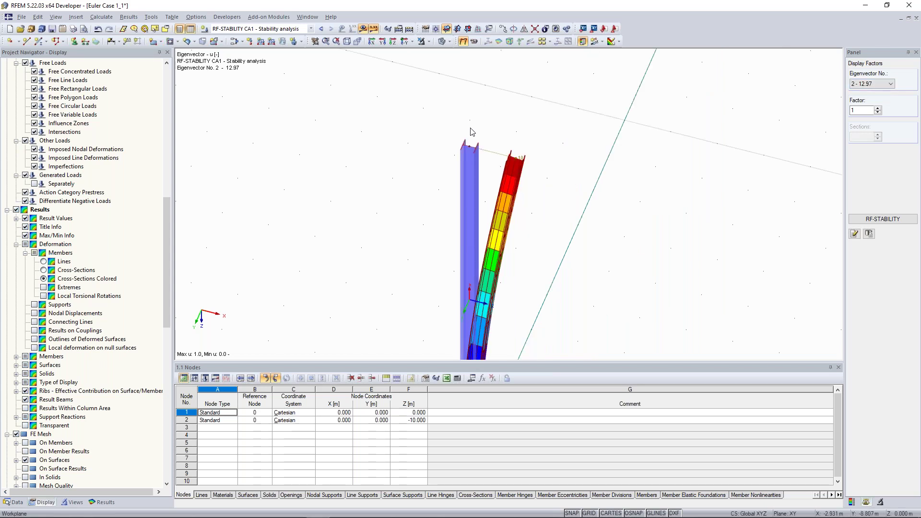
Display eigenvectors No. 3 and No. 4 in succession and examine the column's buckling shape in each higher mode.
{"action": "middle_click_drag", "start_coordinate": [469, 134], "coordinate": [487, 137]}
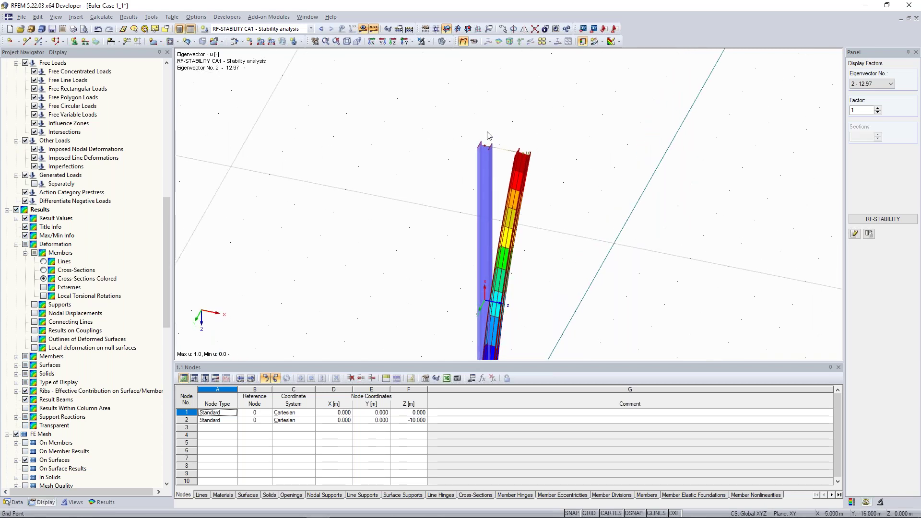
{"action": "middle_click_drag", "start_coordinate": [455, 167], "coordinate": [576, 153], "text": "ctrl"}
{"action": "left_click", "coordinate": [887, 83]}
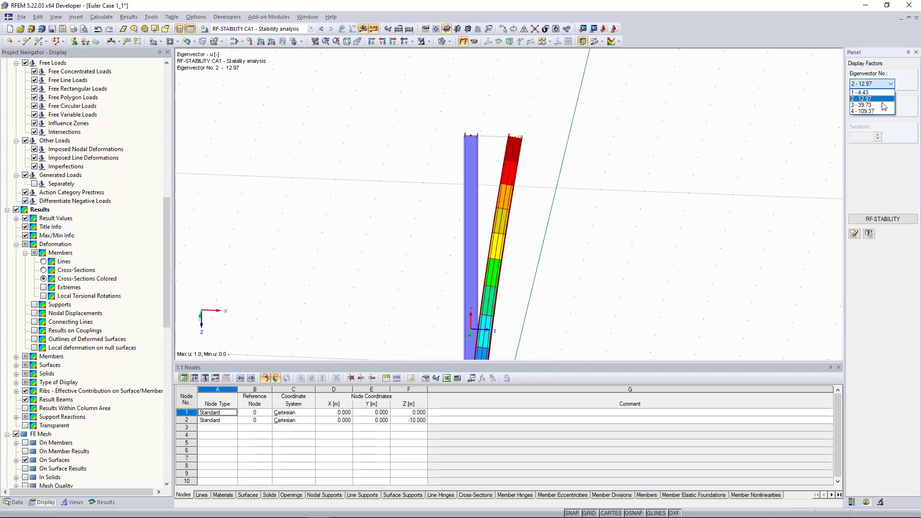
{"action": "left_click", "coordinate": [884, 106]}
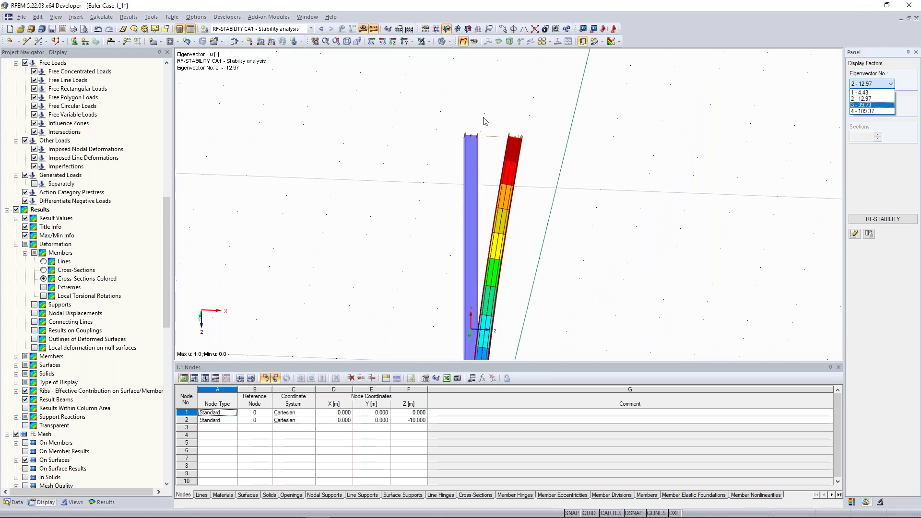
{"action": "middle_click_drag", "start_coordinate": [481, 130], "coordinate": [486, 139], "text": "ctrl"}
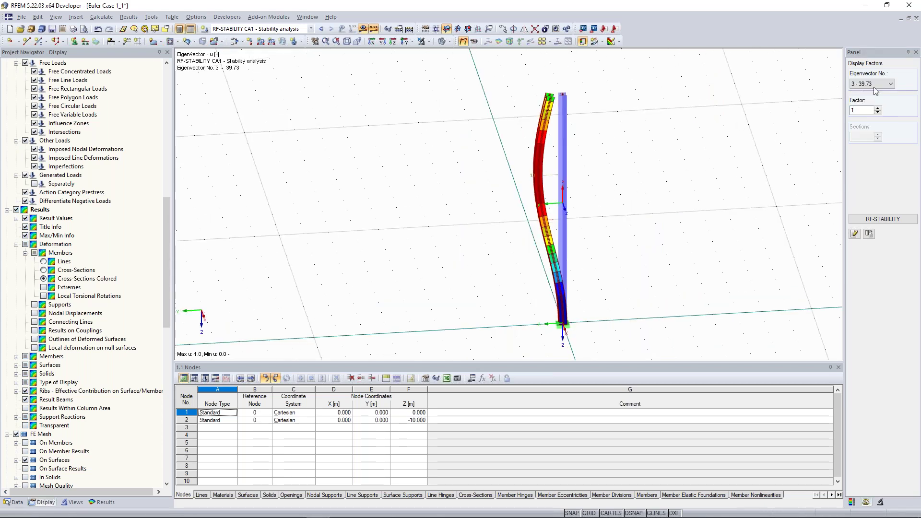
{"action": "scroll", "coordinate": [873, 87], "scroll_direction": "down", "scroll_amount": 1}
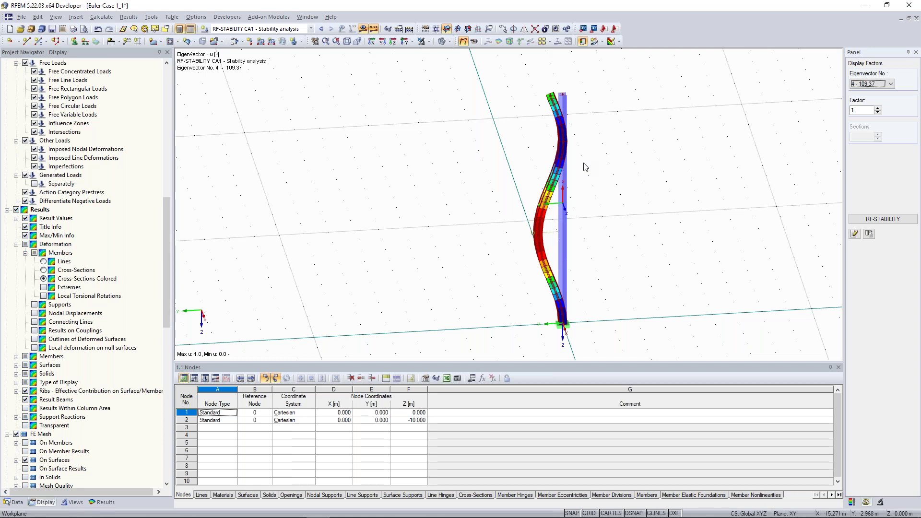
Return the display to eigenvector No. 1 and view the column's lowest buckling mode.
{"action": "scroll", "coordinate": [867, 88], "scroll_direction": "up", "scroll_amount": 3}
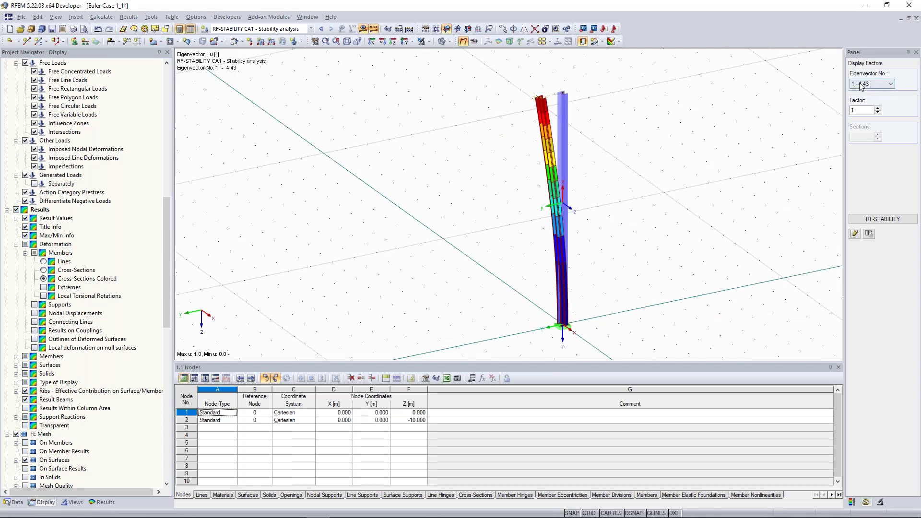
{"action": "key", "text": "Tab"}
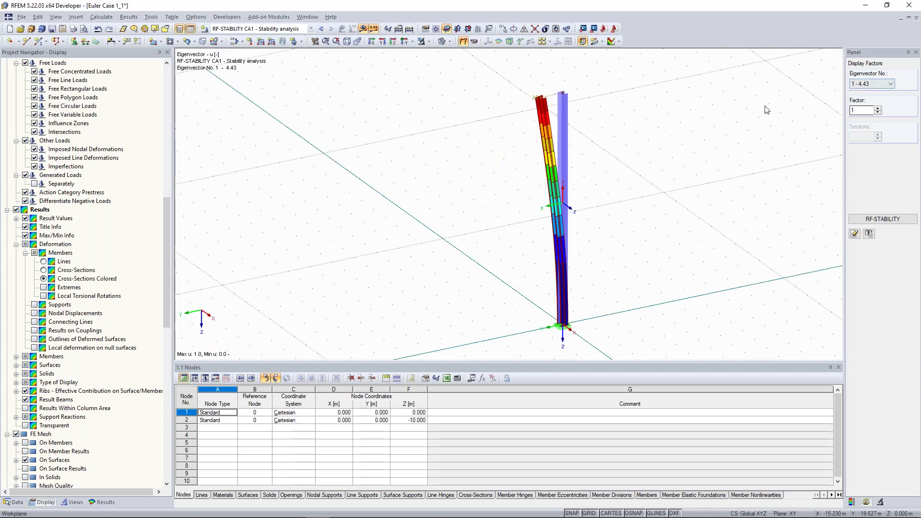
{"action": "middle_click_drag", "start_coordinate": [602, 93], "coordinate": [568, 125]}
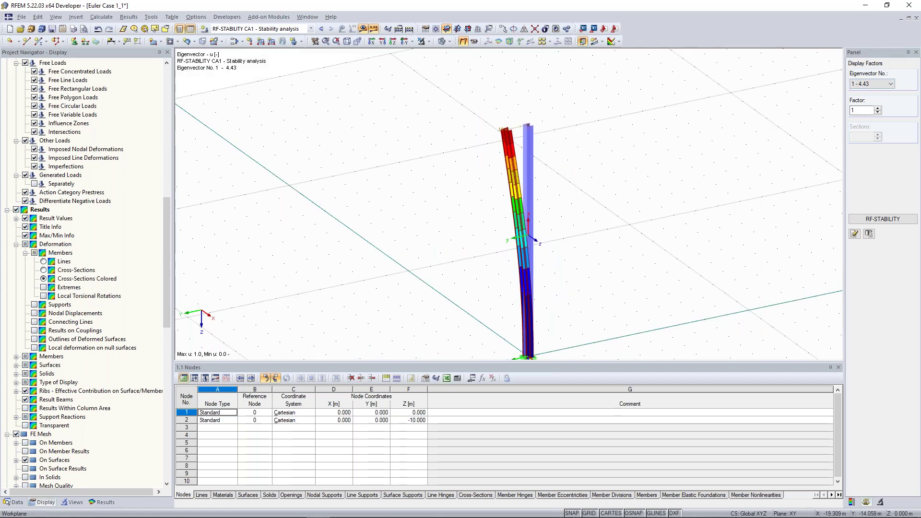
Switch to load case LC1 Test Load and set its method of analysis to second-order analysis (P-Delta).
{"action": "left_click", "coordinate": [323, 29]}
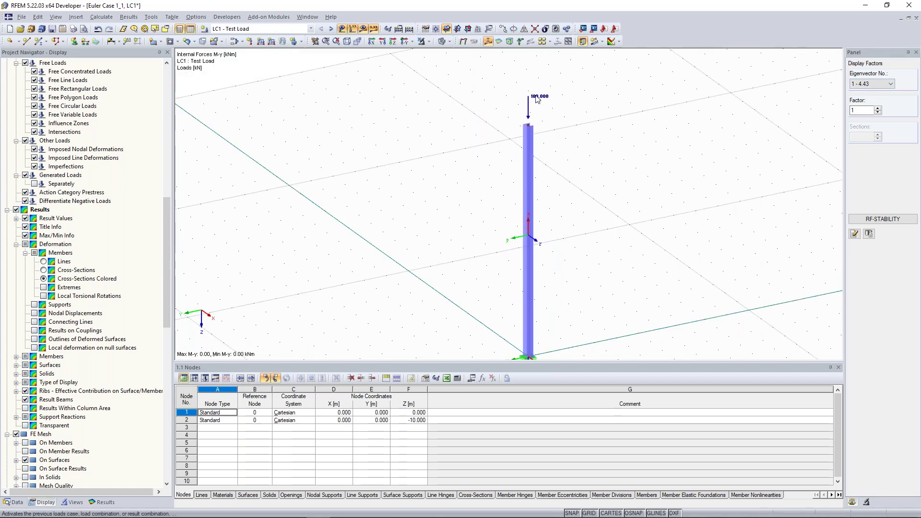
{"action": "middle_click_drag", "start_coordinate": [621, 157], "coordinate": [655, 152], "text": "ctrl"}
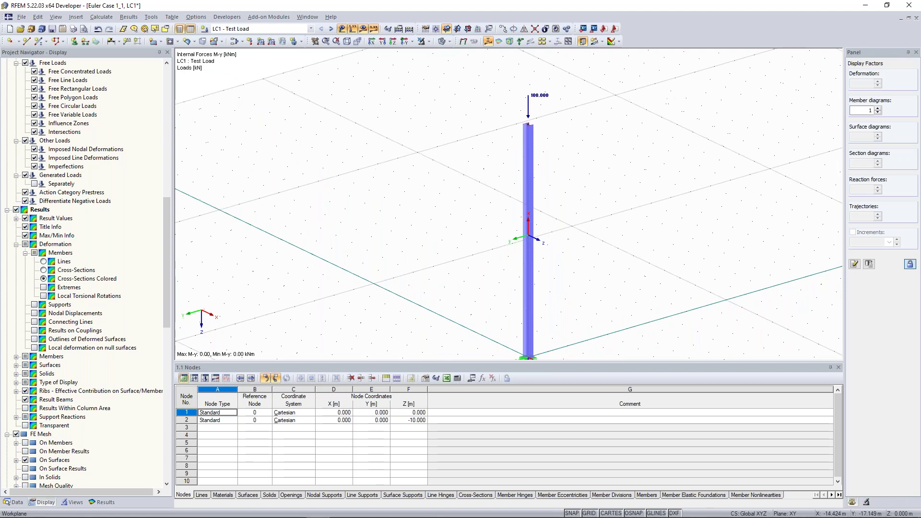
{"action": "left_click", "coordinate": [244, 45]}
{"action": "left_click", "coordinate": [328, 158]}
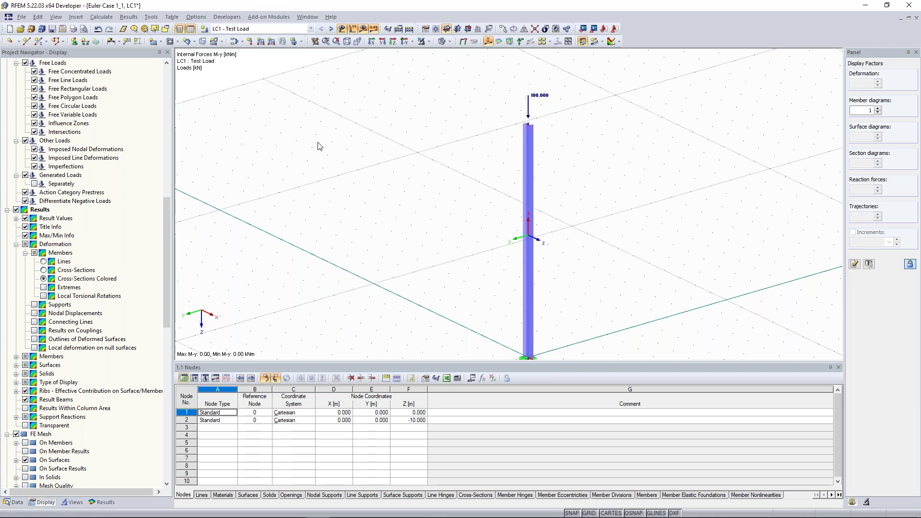
{"action": "left_click", "coordinate": [435, 29]}
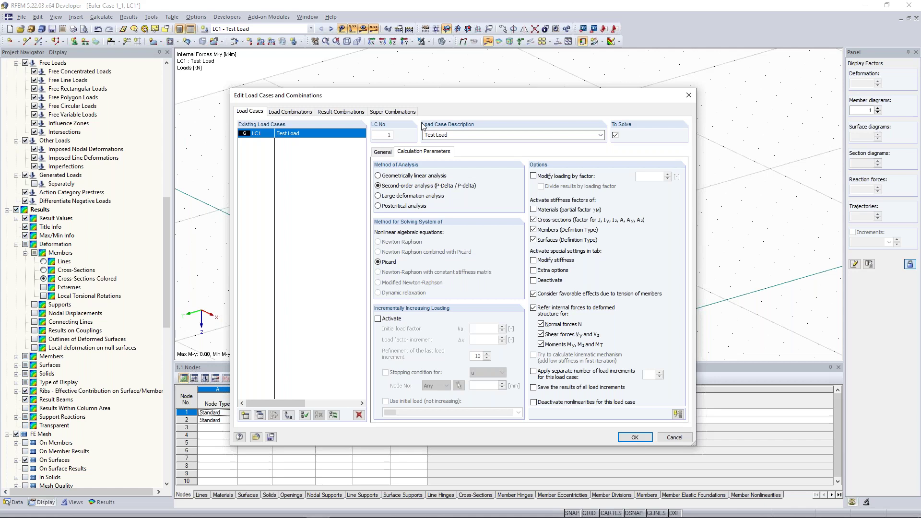
{"action": "key", "text": "Return"}
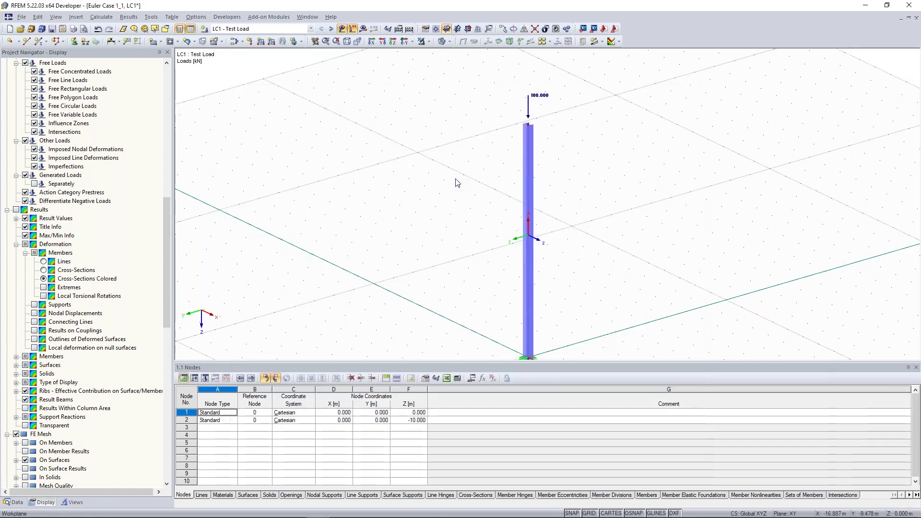
Set the vertical nodal load PZ at the column head to 444 kN.
{"action": "scroll", "coordinate": [568, 103], "scroll_direction": "down", "scroll_amount": 1}
{"action": "double_click", "coordinate": [536, 105]}
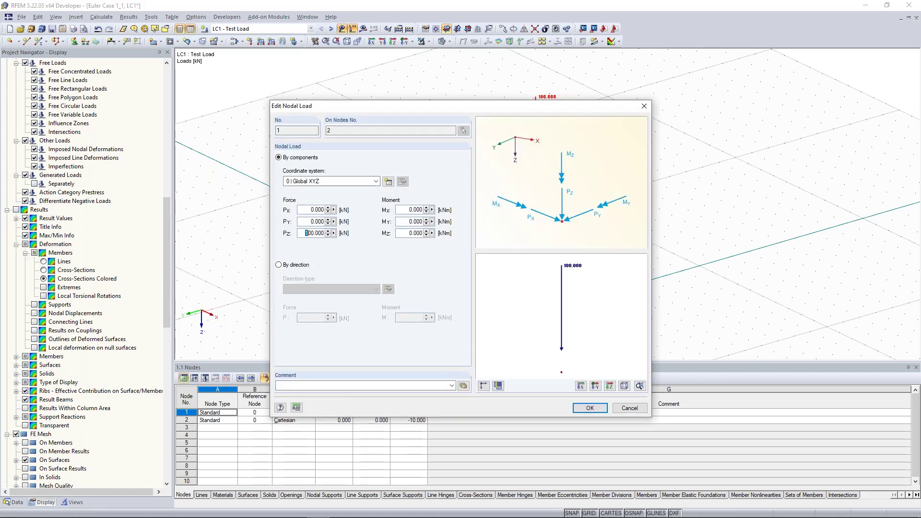
{"action": "type", "text": "444"}
{"action": "left_click_drag", "start_coordinate": [503, 109], "coordinate": [315, 110]}
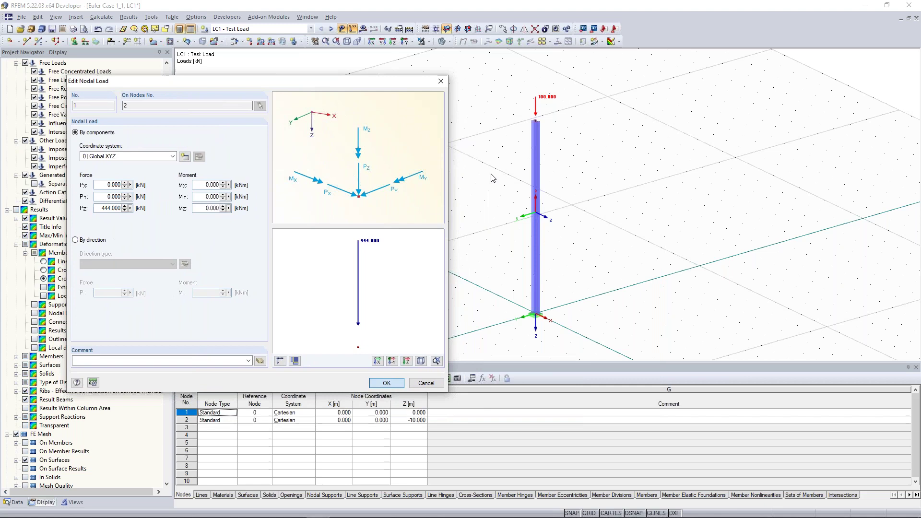
{"action": "key", "text": "Return"}
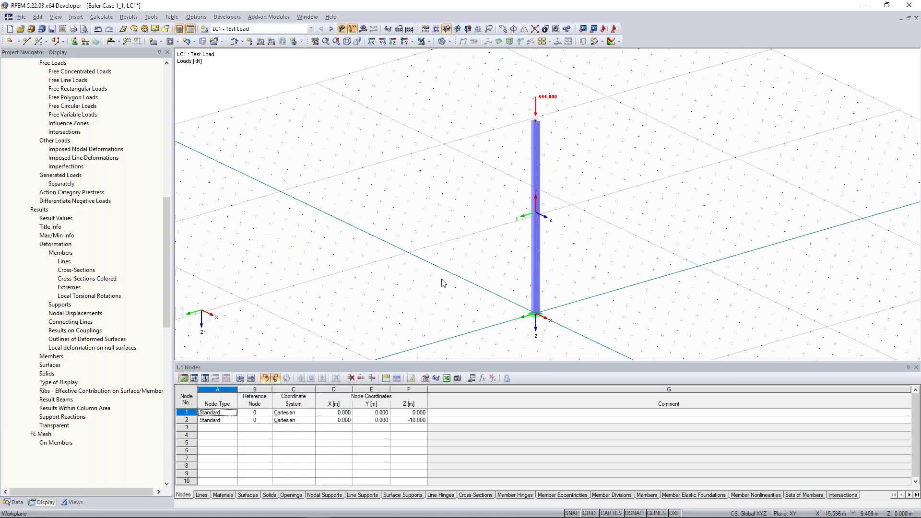
Calculate LC1 and read the calculation message with the column kept in view.
{"action": "key", "text": "ctrl+F5"}
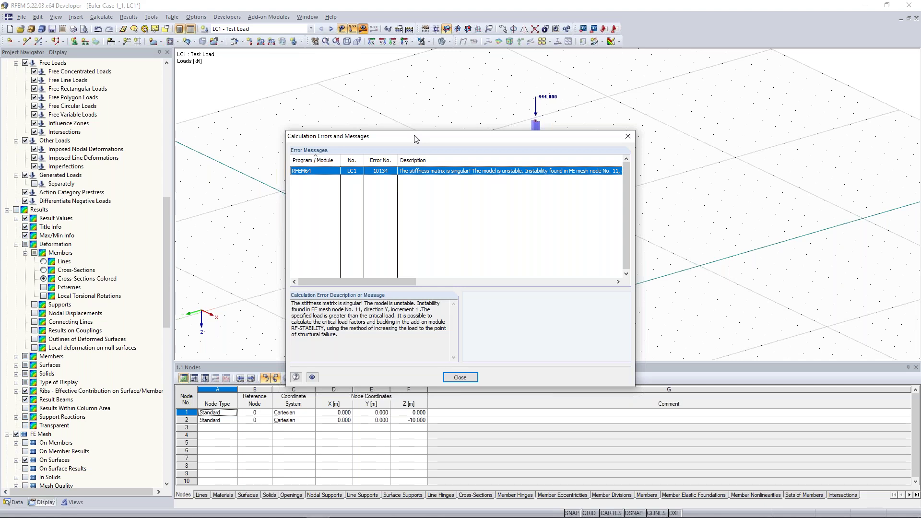
{"action": "left_click_drag", "start_coordinate": [415, 139], "coordinate": [254, 88]}
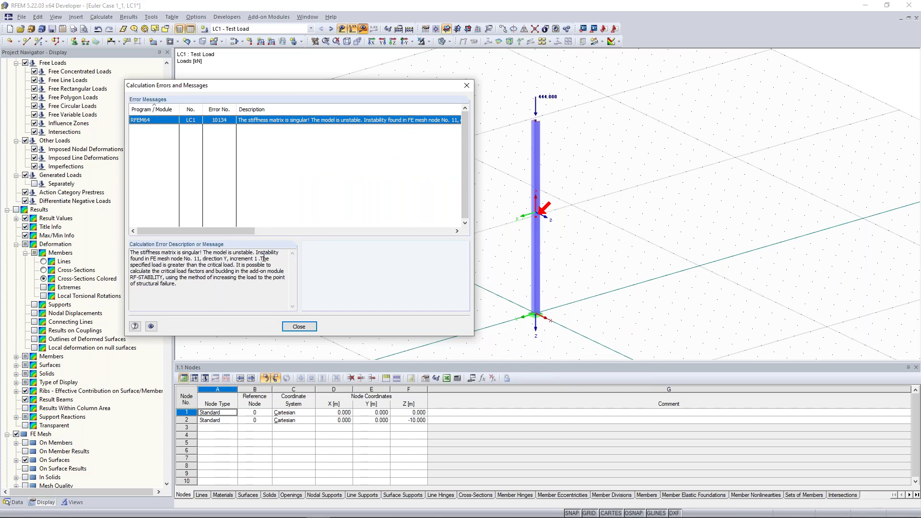
Dismiss the calculation error message and set the nodal load PZ at the column's top to 443 kN.
{"action": "left_click_drag", "start_coordinate": [236, 265], "coordinate": [252, 286]}
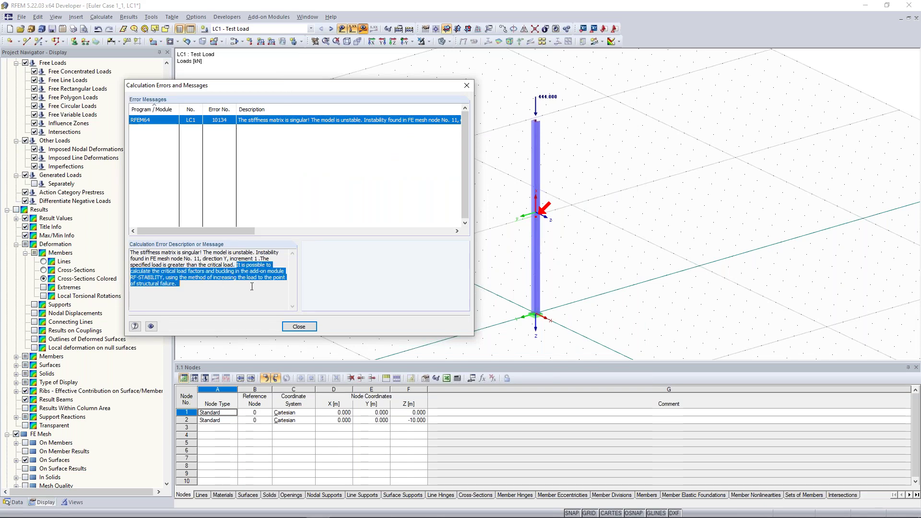
{"action": "left_click", "coordinate": [293, 329]}
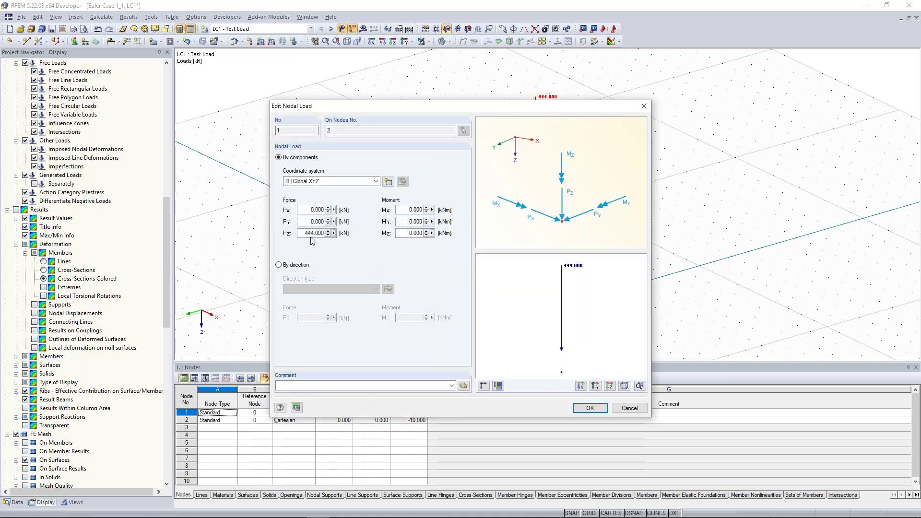
{"action": "left_click", "coordinate": [312, 233]}
{"action": "type", "text": "3"}
{"action": "left_click", "coordinate": [584, 407]}
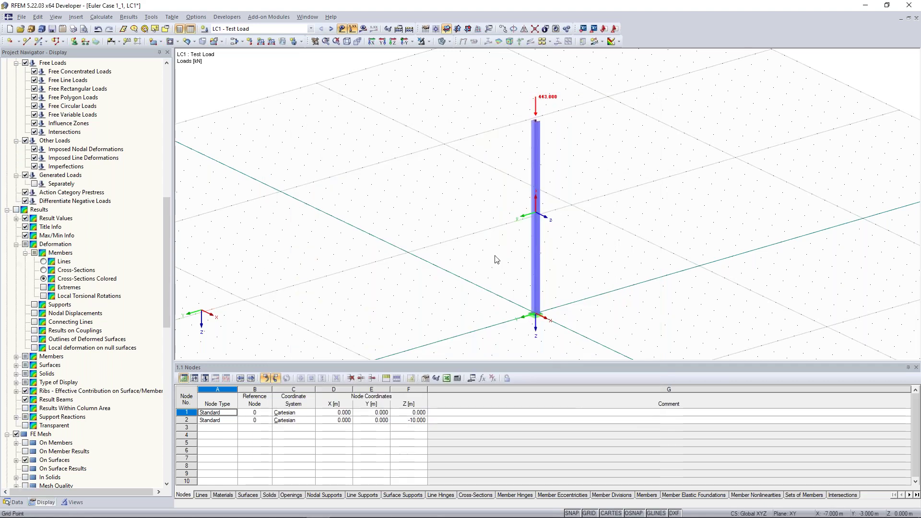
Calculate load case LC1 - Test Load with the modified load and turn on the display of result values.
{"action": "left_click", "coordinate": [363, 29]}
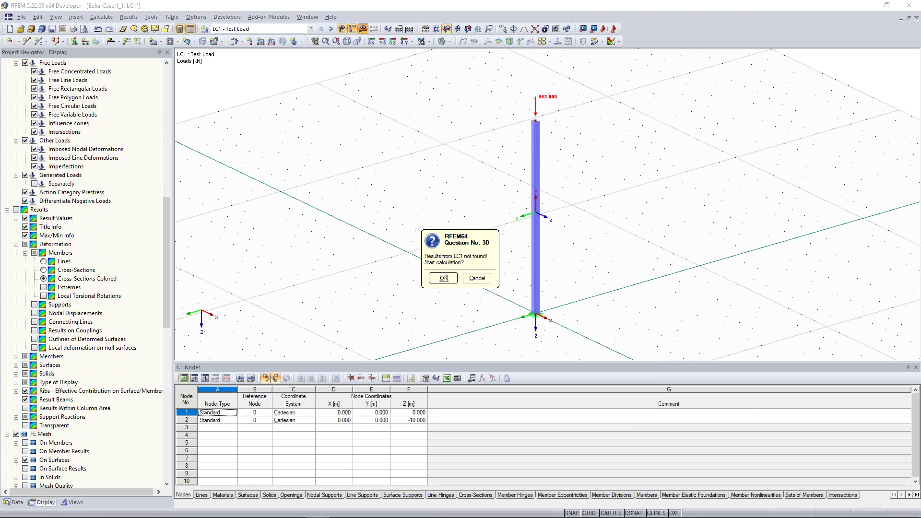
{"action": "key", "text": "Return"}
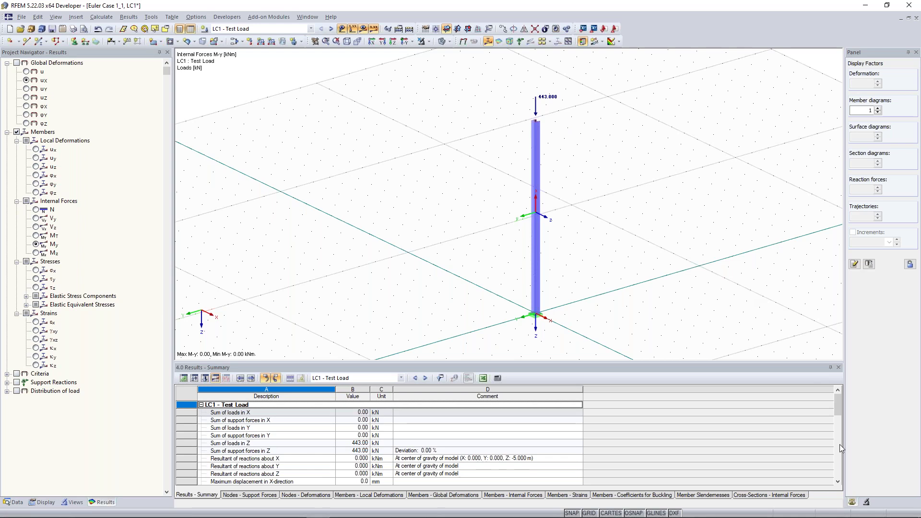
{"action": "left_click", "coordinate": [411, 32]}
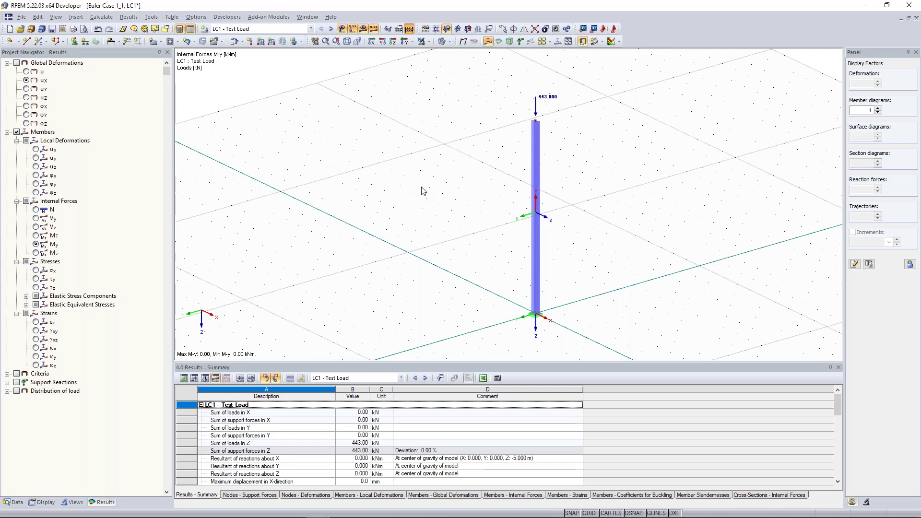
{"action": "key", "text": "ctrl+F5"}
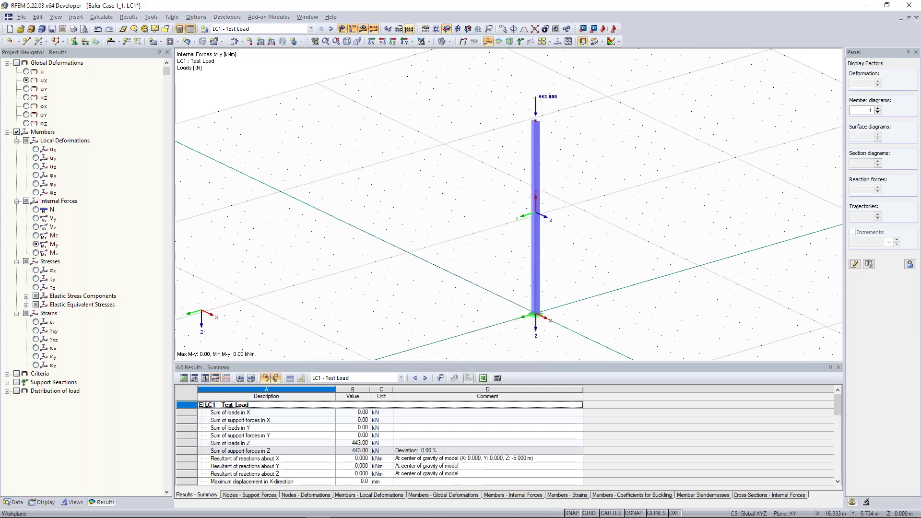
Switch to the RF-STABILITY CA1 stability analysis and examine the critical load factors and the column's first buckling shape.
{"action": "left_click", "coordinate": [331, 29]}
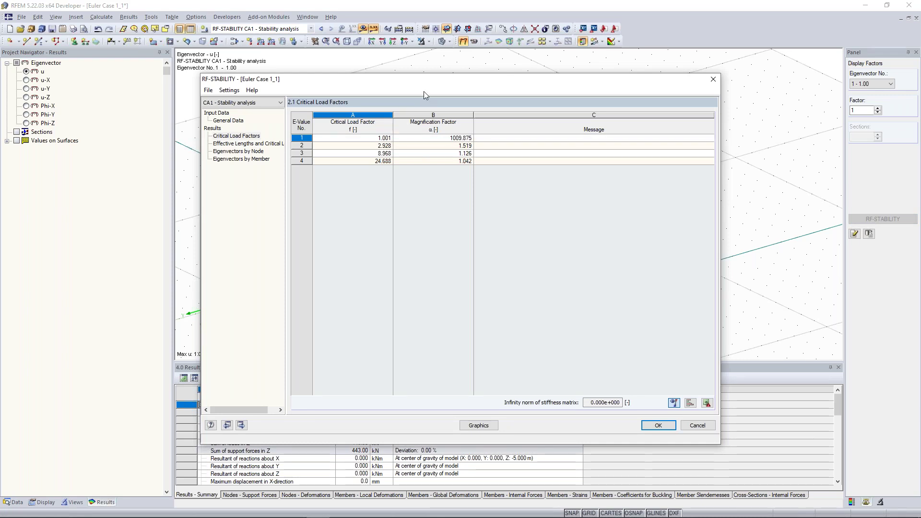
{"action": "left_click_drag", "start_coordinate": [424, 92], "coordinate": [411, 177]}
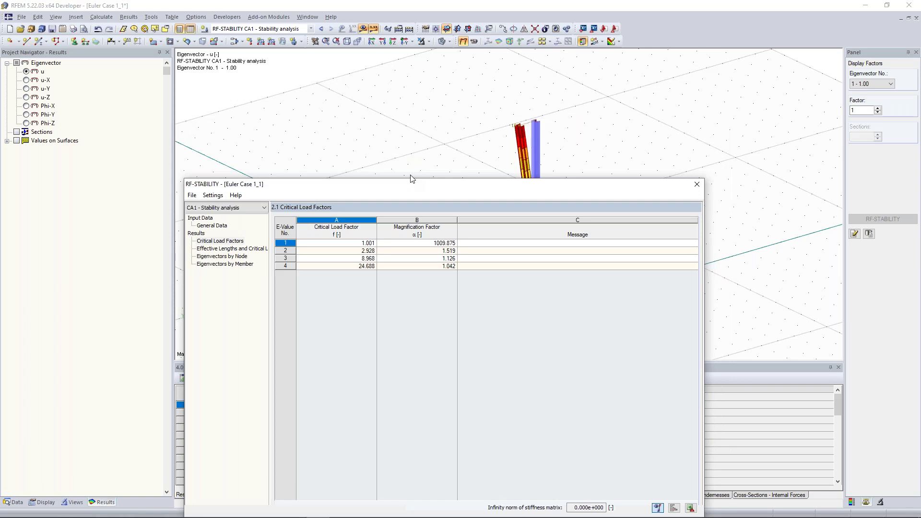
{"action": "left_click_drag", "start_coordinate": [410, 178], "coordinate": [410, 96]}
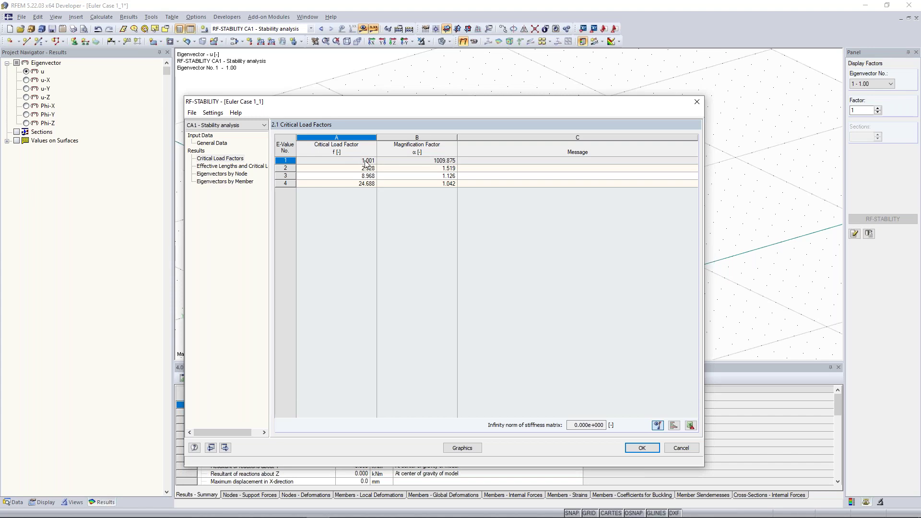
{"action": "left_click_drag", "start_coordinate": [418, 102], "coordinate": [422, 75]}
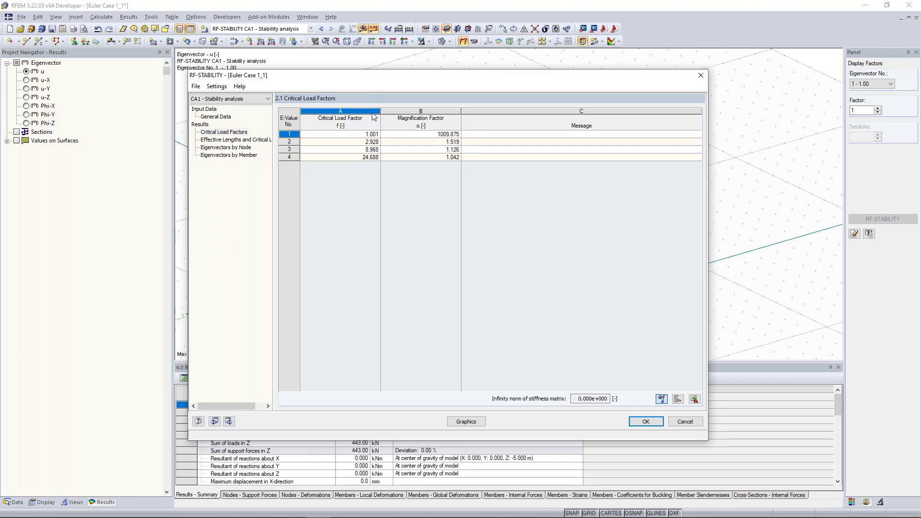
{"action": "left_click", "coordinate": [701, 75]}
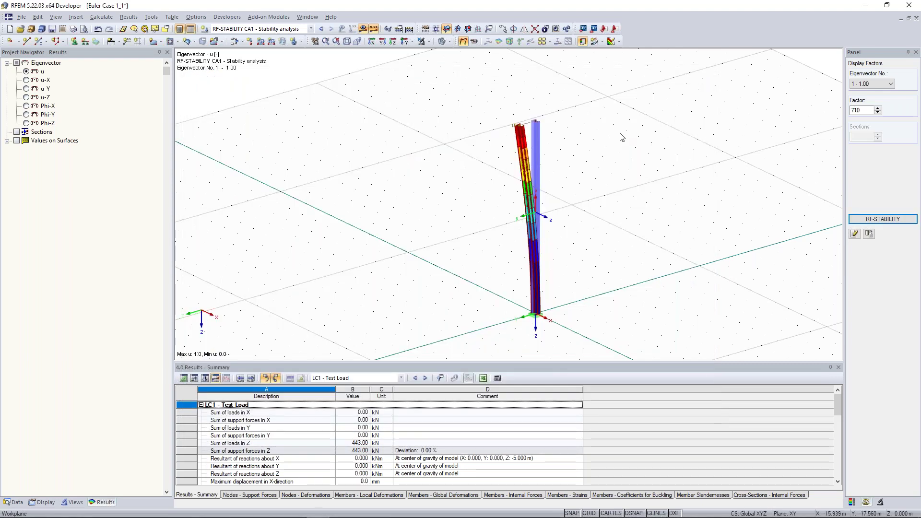
{"action": "scroll", "coordinate": [619, 144], "scroll_direction": "down", "scroll_amount": 2}
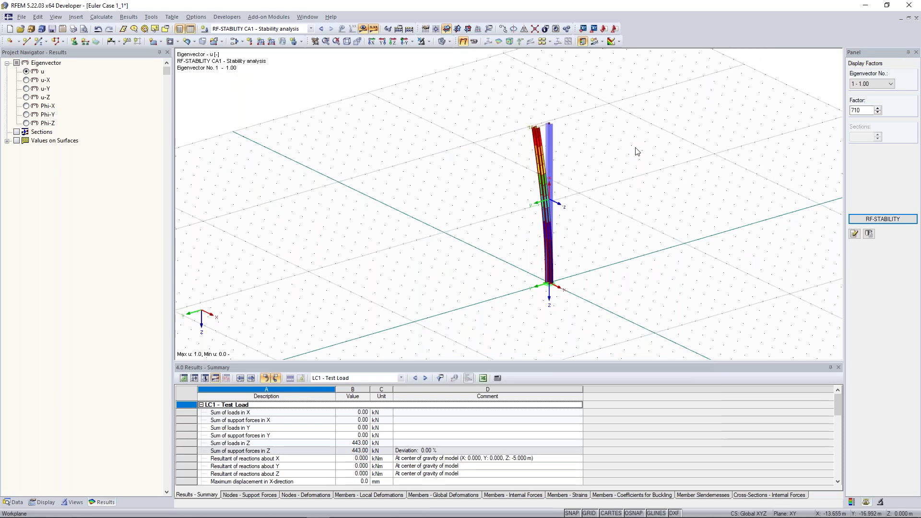
{"action": "middle_click_drag", "start_coordinate": [621, 147], "coordinate": [586, 146]}
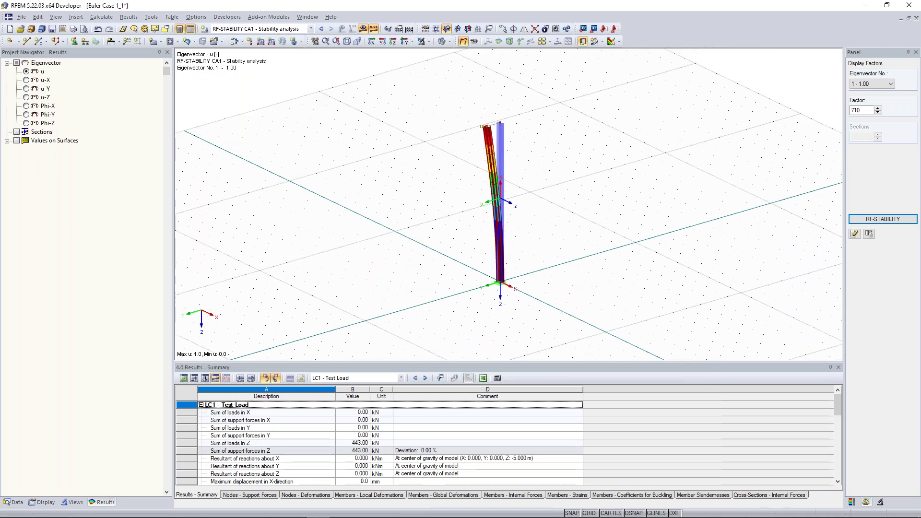
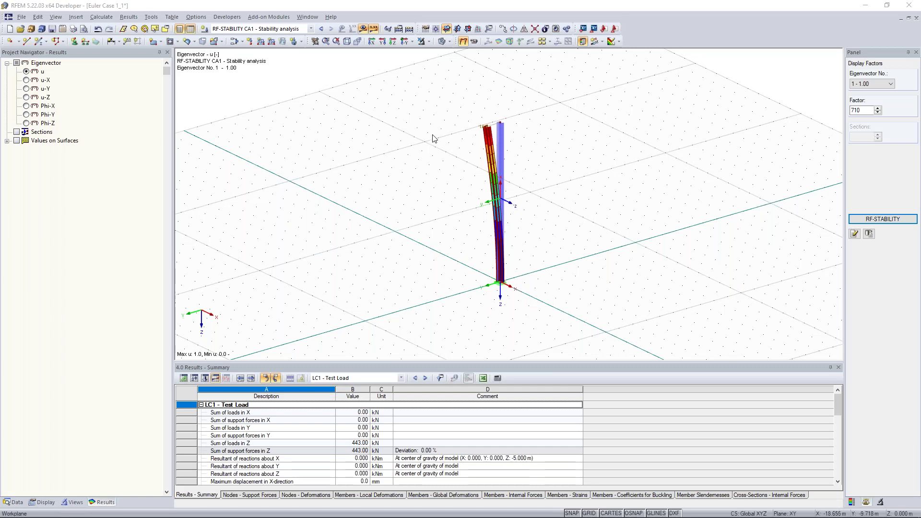
{"action": "middle_click_drag", "start_coordinate": [398, 161], "coordinate": [437, 176], "text": "ctrl"}
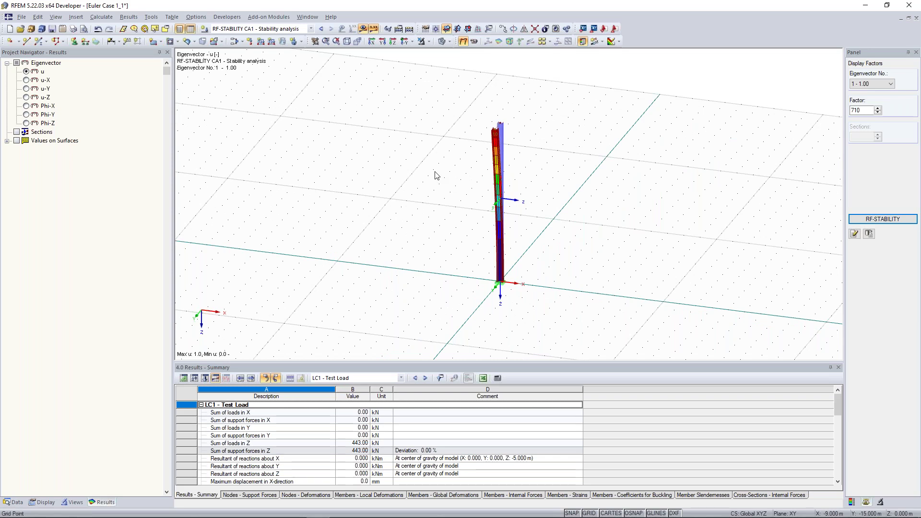
Switch to the PowerPoint slide show to view the frame stability example, and return to RFEM.
{"action": "mouse_move", "coordinate": [260, 512]}
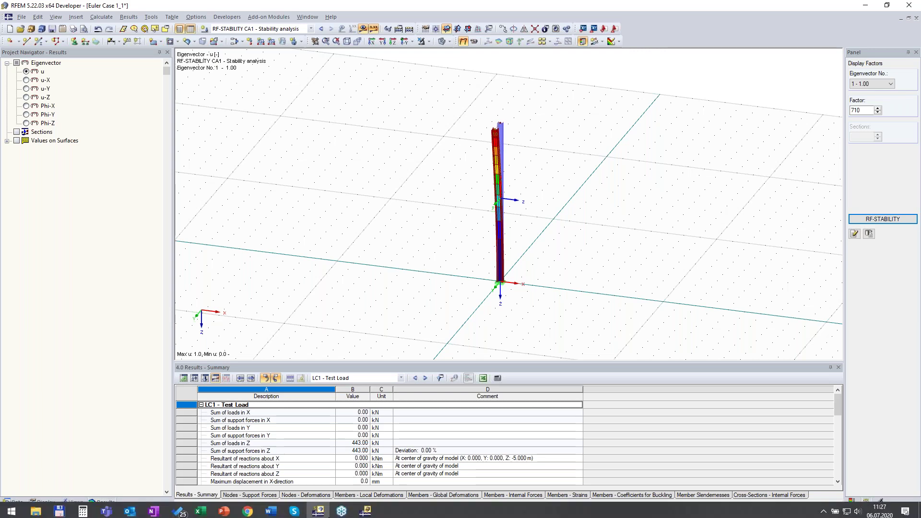
{"action": "mouse_move", "coordinate": [223, 516]}
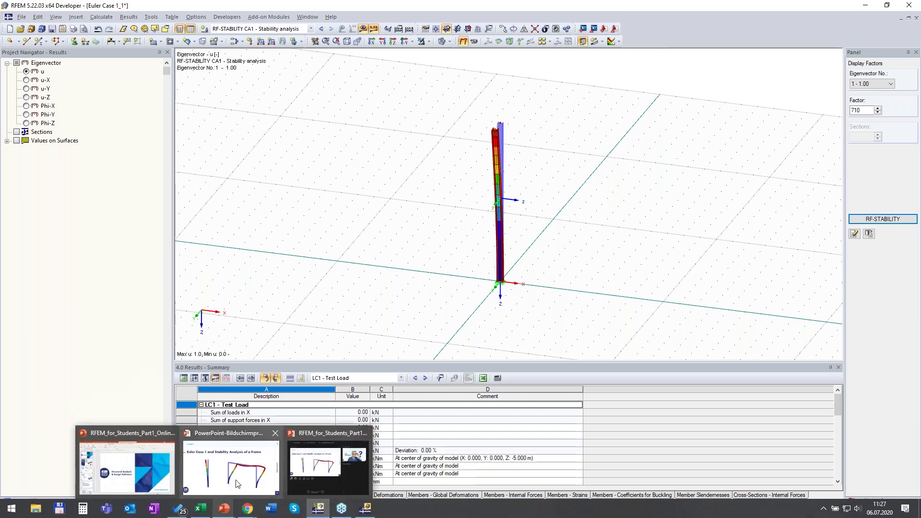
{"action": "left_click", "coordinate": [237, 483]}
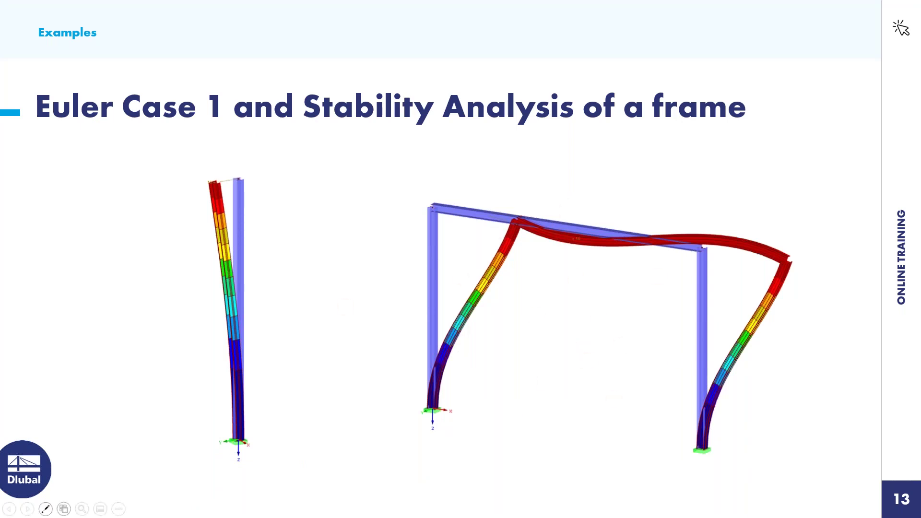
{"action": "key", "text": "alt+Tab"}
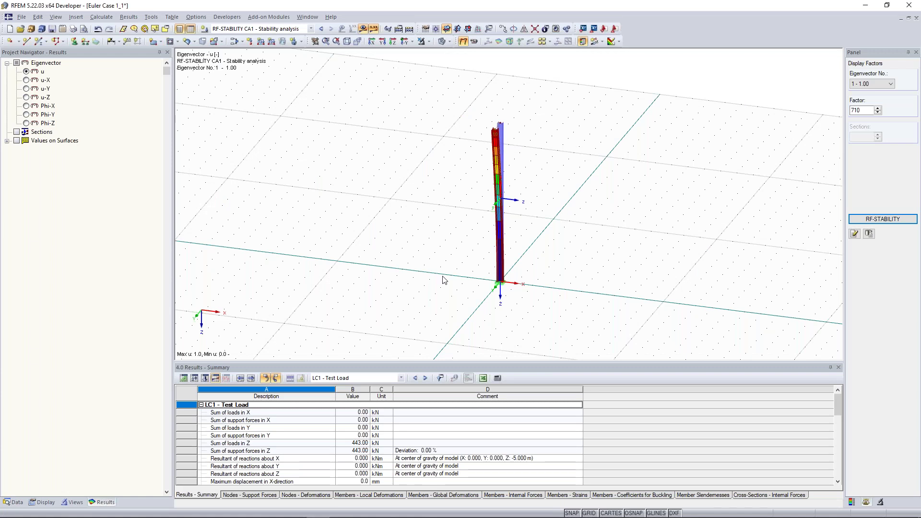
Hide the results and copy the column with its support once, offset by 10 m in the X direction.
{"action": "middle_click_drag", "start_coordinate": [590, 194], "coordinate": [567, 195], "text": "ctrl"}
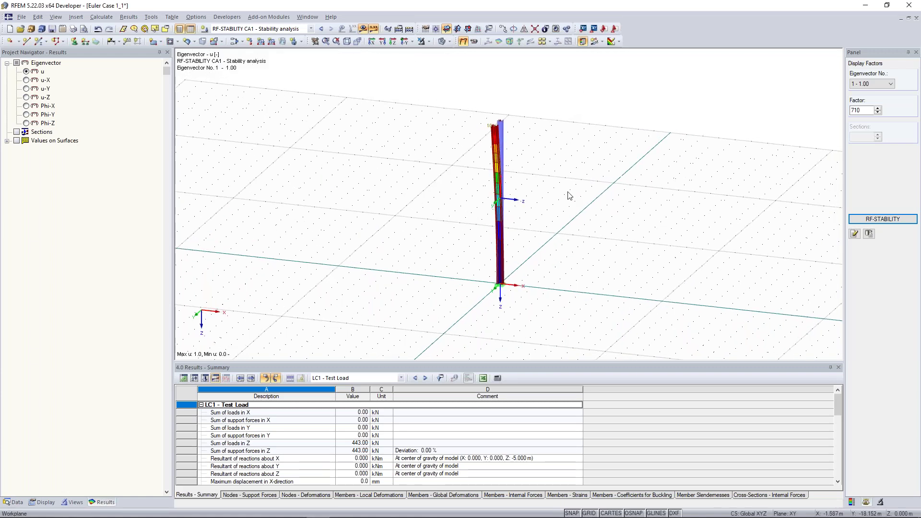
{"action": "left_click", "coordinate": [363, 29]}
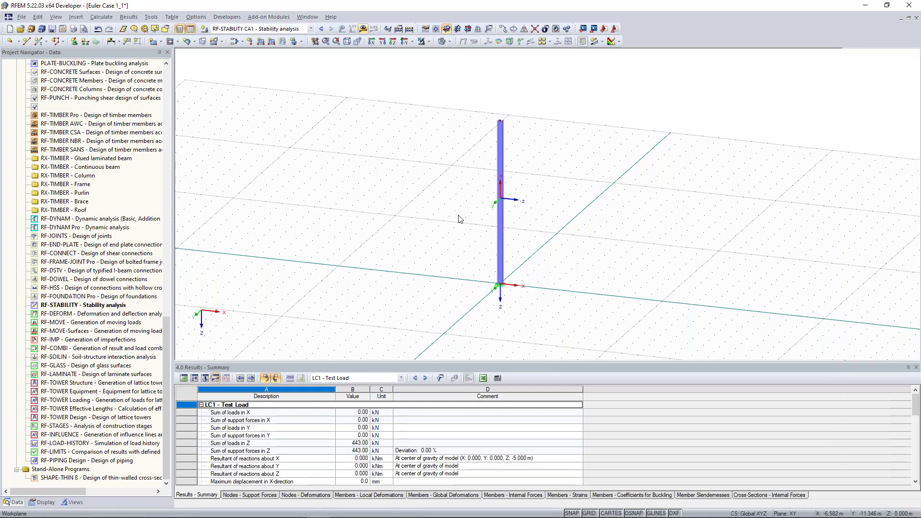
{"action": "mouse_move", "coordinate": [550, 217]}
{"action": "middle_mouse_down", "text": "ctrl"}
{"action": "mouse_move", "coordinate": [600, 232]}
{"action": "mouse_move", "coordinate": [565, 211]}
{"action": "middle_mouse_up", "text": "ctrl"}
{"action": "left_click_drag", "start_coordinate": [433, 65], "coordinate": [540, 304]}
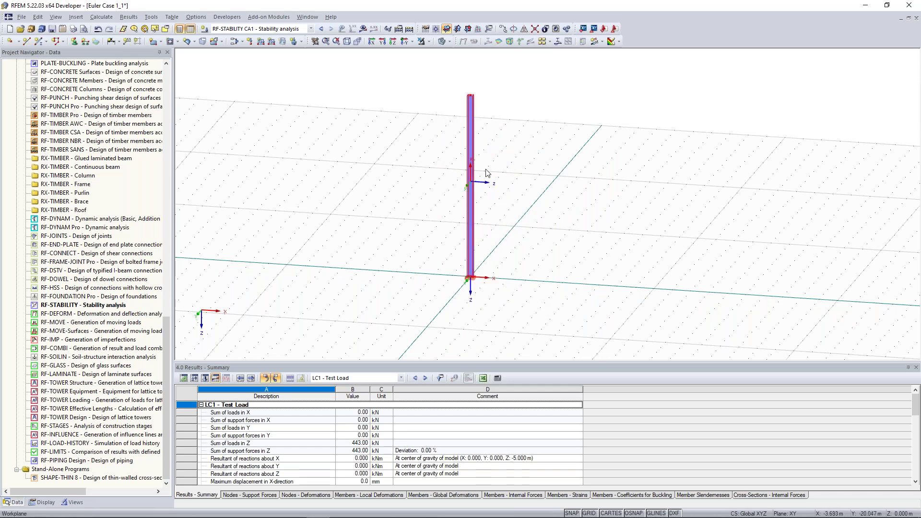
{"action": "right_click", "coordinate": [469, 143]}
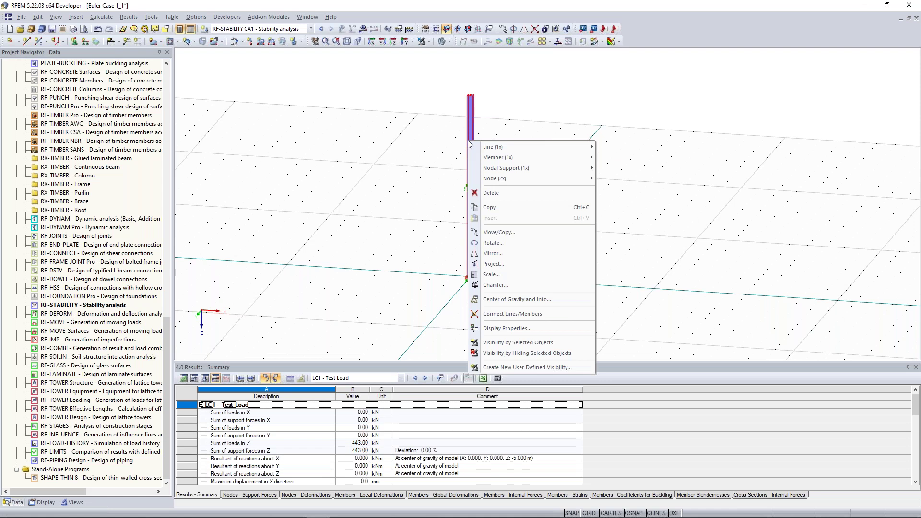
{"action": "left_click", "coordinate": [516, 234]}
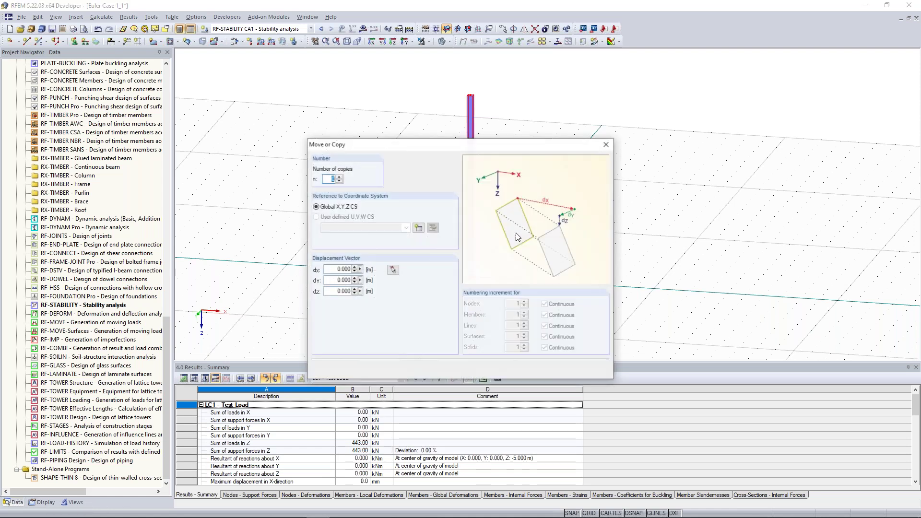
{"action": "left_click", "coordinate": [339, 176]}
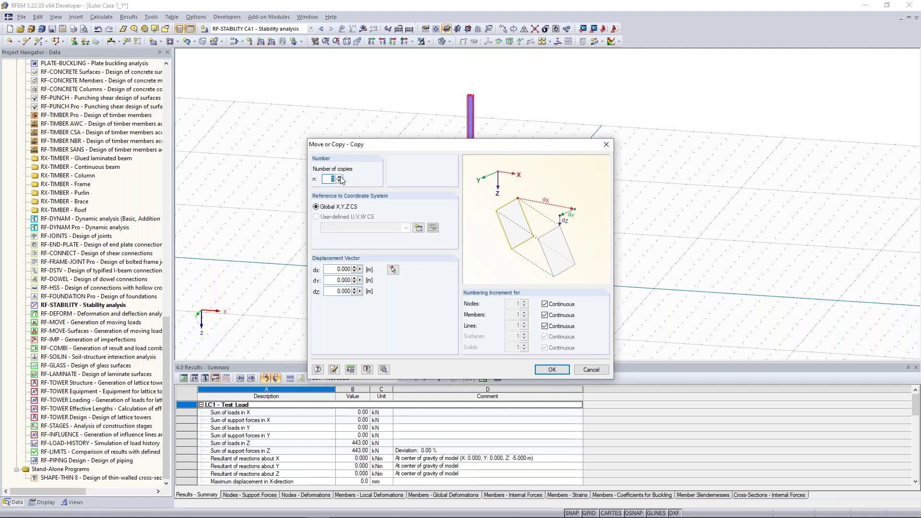
{"action": "left_click_drag", "start_coordinate": [336, 269], "coordinate": [365, 270]}
{"action": "type", "text": "10"}
{"action": "left_click", "coordinate": [552, 370]}
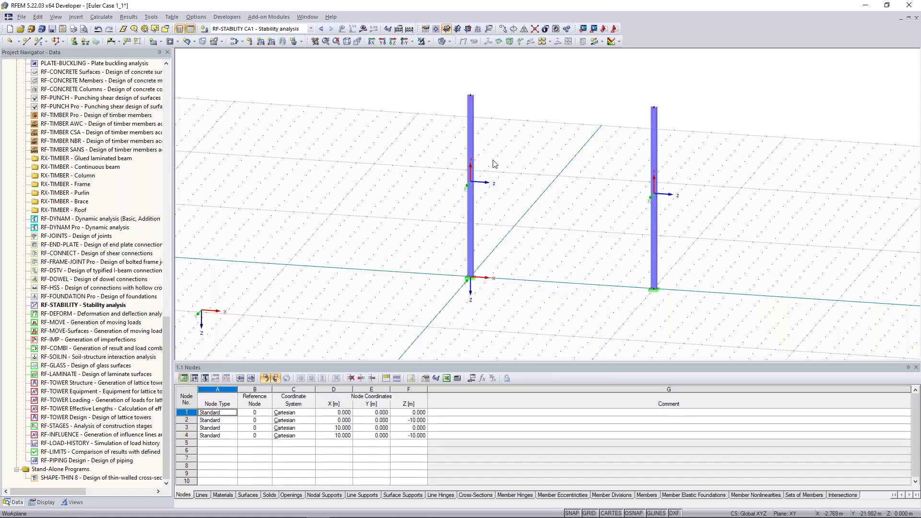
{"action": "right_click", "coordinate": [471, 139]}
{"action": "key", "text": "Escape"}
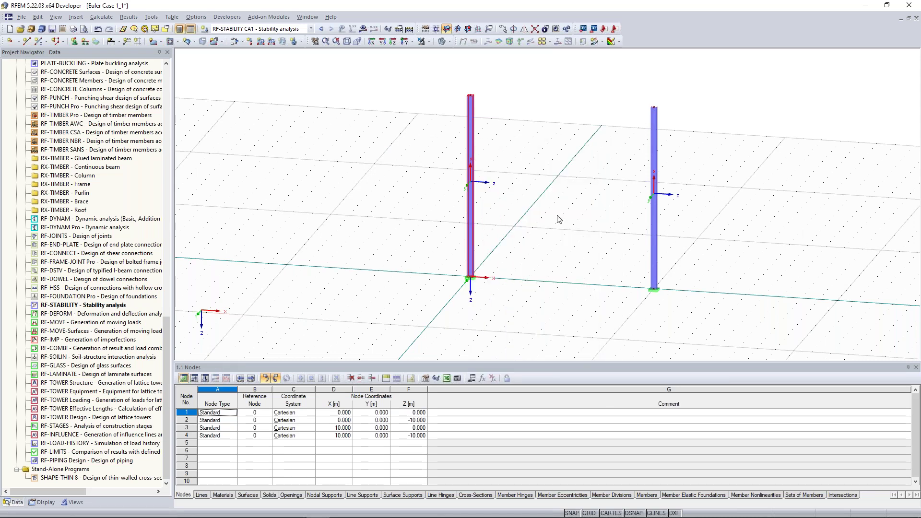
Lower the top nodes of both columns together by setting their Z coordinate to -6 m.
{"action": "middle_click_drag", "start_coordinate": [559, 219], "coordinate": [582, 195], "text": "ctrl"}
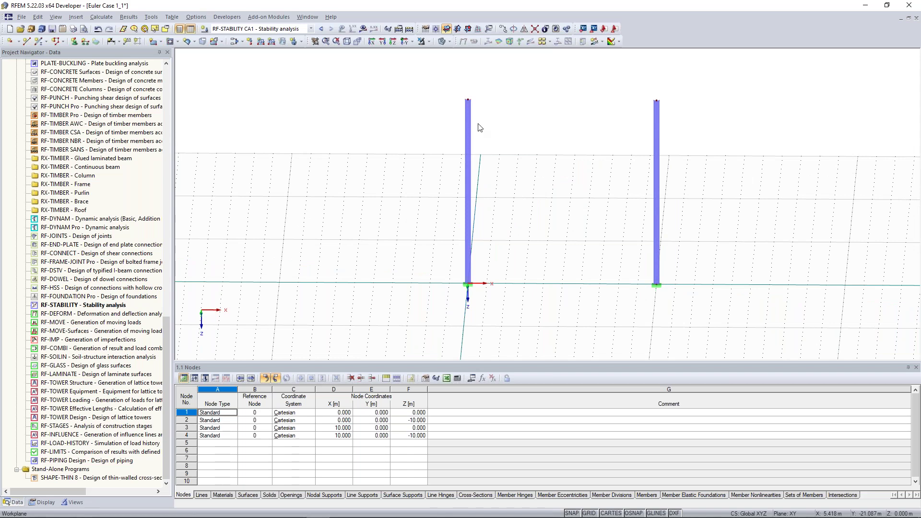
{"action": "middle_click_drag", "start_coordinate": [479, 128], "coordinate": [469, 136]}
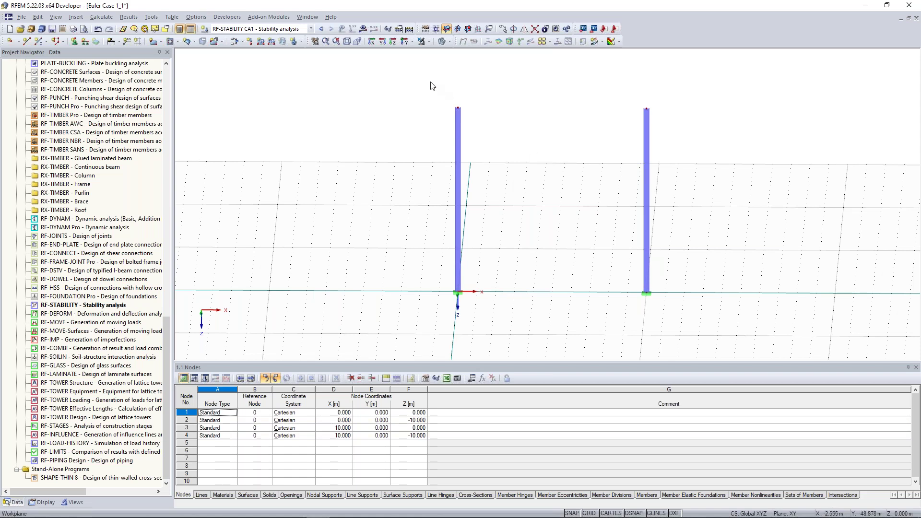
{"action": "middle_click_drag", "start_coordinate": [520, 163], "coordinate": [501, 142], "text": "ctrl"}
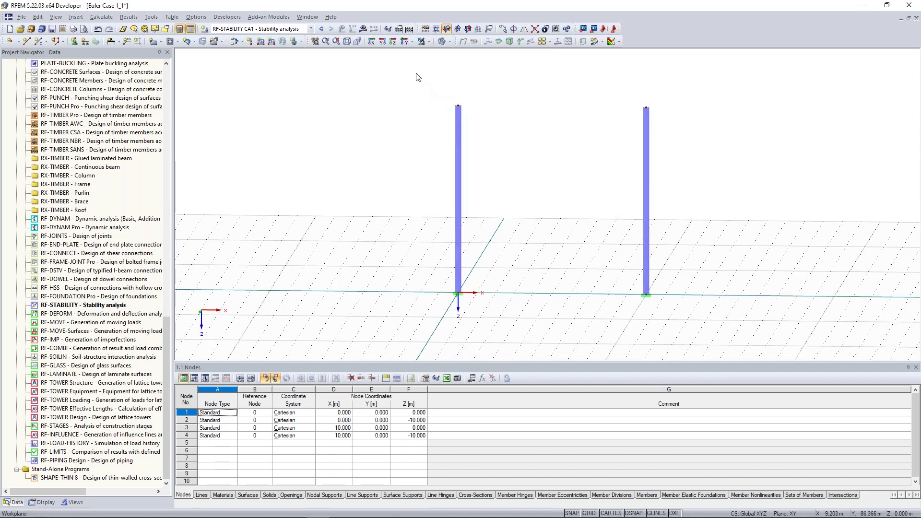
{"action": "left_click_drag", "start_coordinate": [405, 77], "coordinate": [690, 123]}
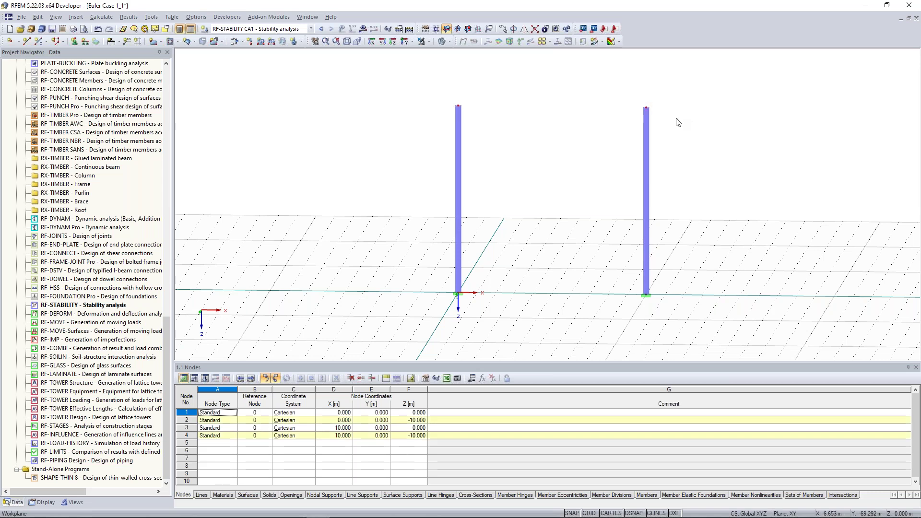
{"action": "right_click", "coordinate": [458, 107]}
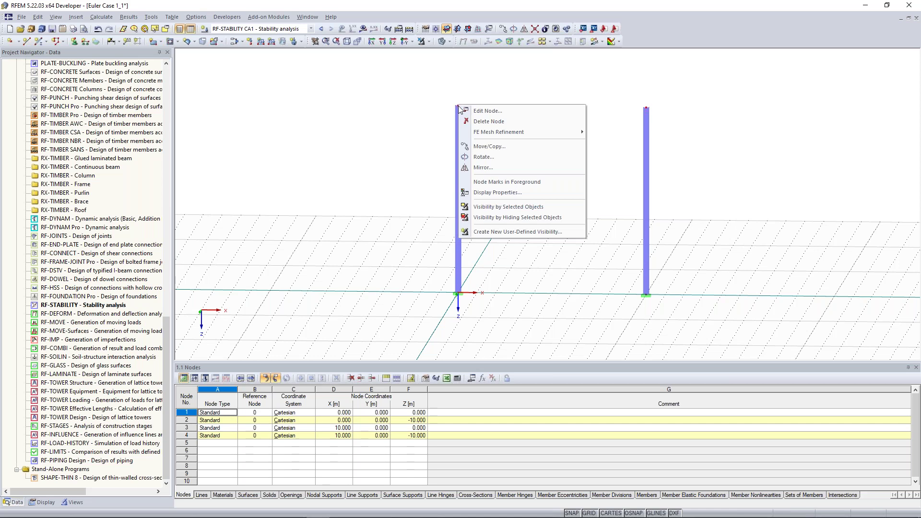
{"action": "left_click", "coordinate": [403, 105]}
{"action": "left_click_drag", "start_coordinate": [408, 83], "coordinate": [695, 136]}
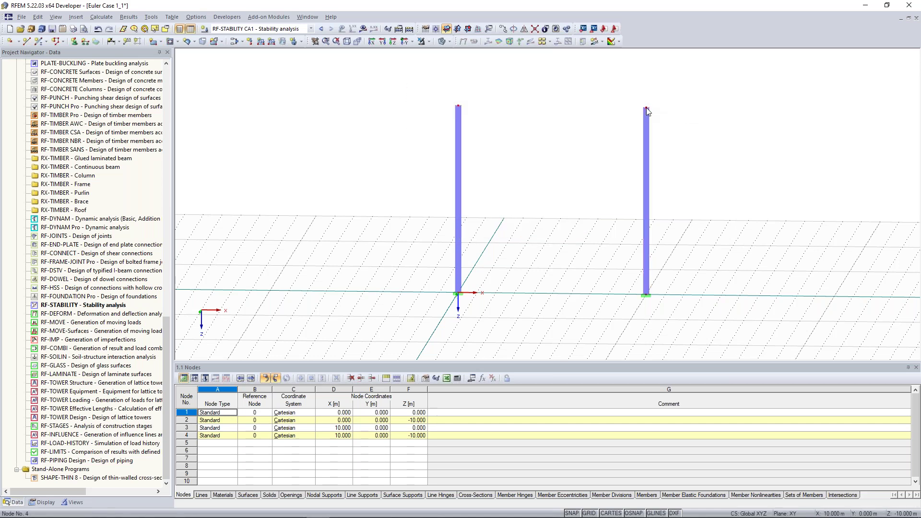
{"action": "right_click", "coordinate": [647, 111]}
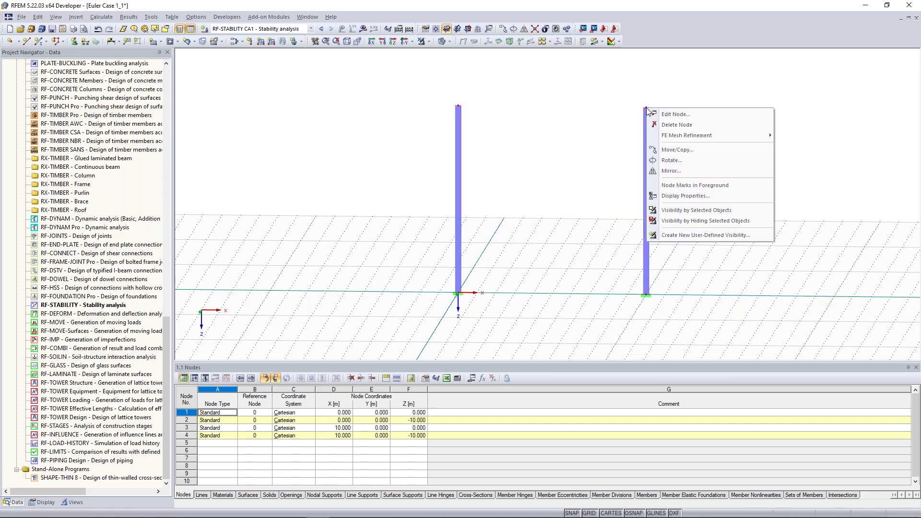
{"action": "left_click", "coordinate": [673, 115]}
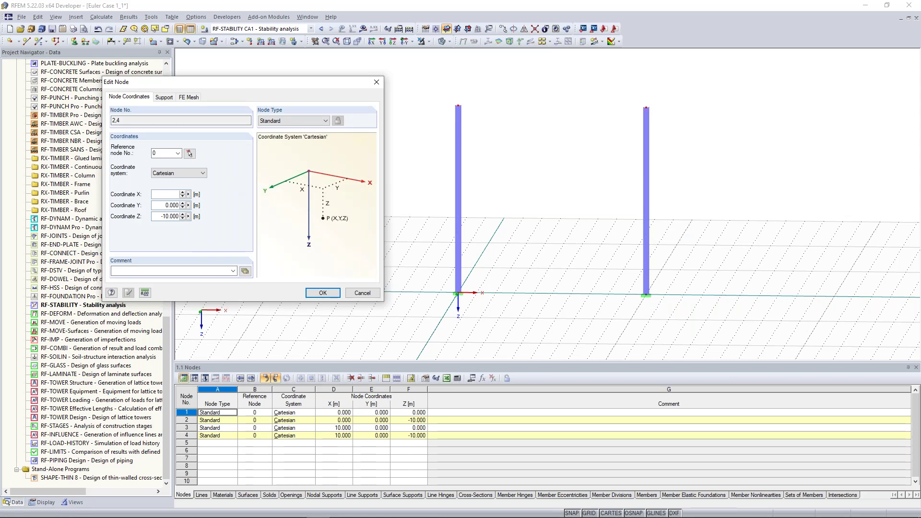
{"action": "left_click_drag", "start_coordinate": [162, 216], "coordinate": [182, 216]}
{"action": "type", "text": "-6"}
{"action": "left_click", "coordinate": [329, 294]}
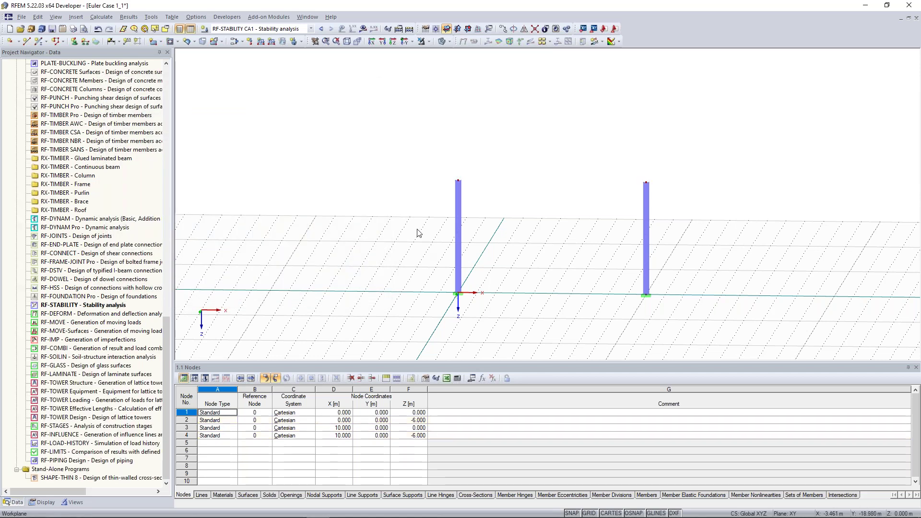
Start a new beam member and assign it a new IPE 300 cross-section in Steel S 235.
{"action": "middle_click_drag", "start_coordinate": [387, 214], "coordinate": [421, 181], "text": "ctrl"}
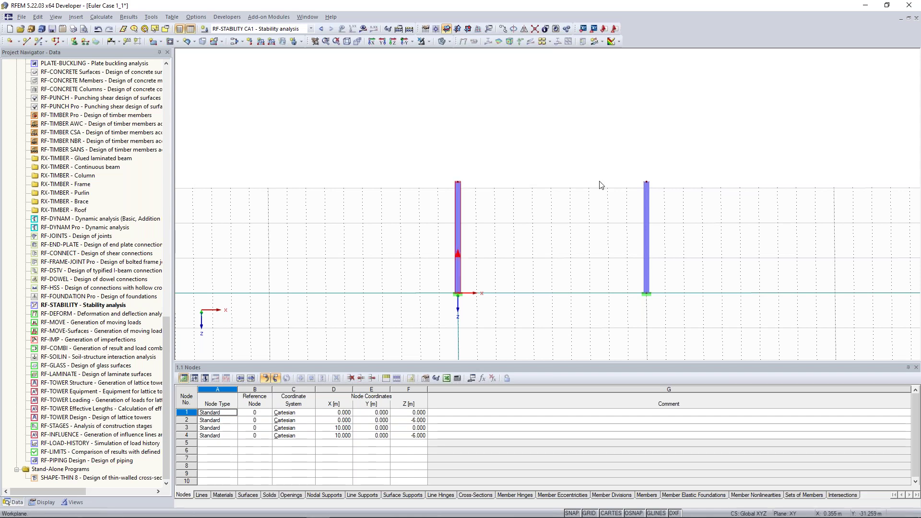
{"action": "middle_click_drag", "start_coordinate": [524, 175], "coordinate": [523, 192], "text": "ctrl"}
{"action": "middle_click_drag", "start_coordinate": [476, 154], "coordinate": [458, 154]}
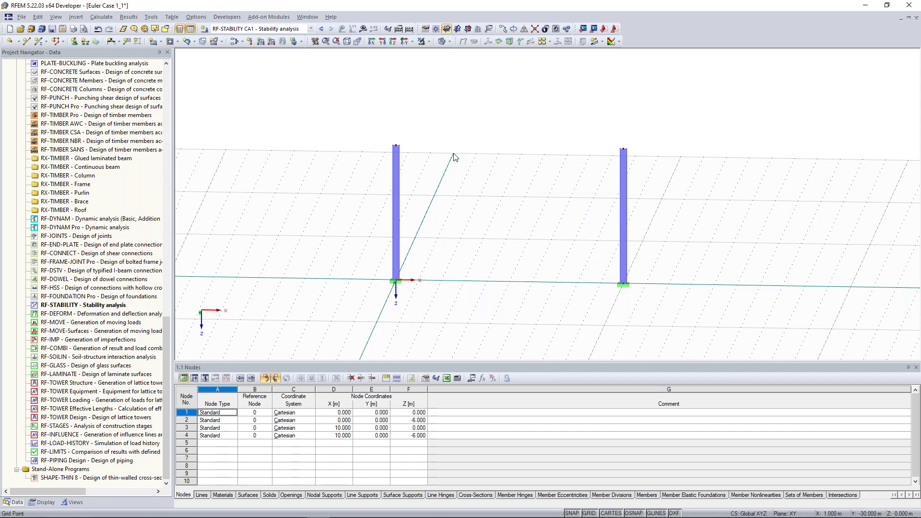
{"action": "left_click", "coordinate": [39, 41]}
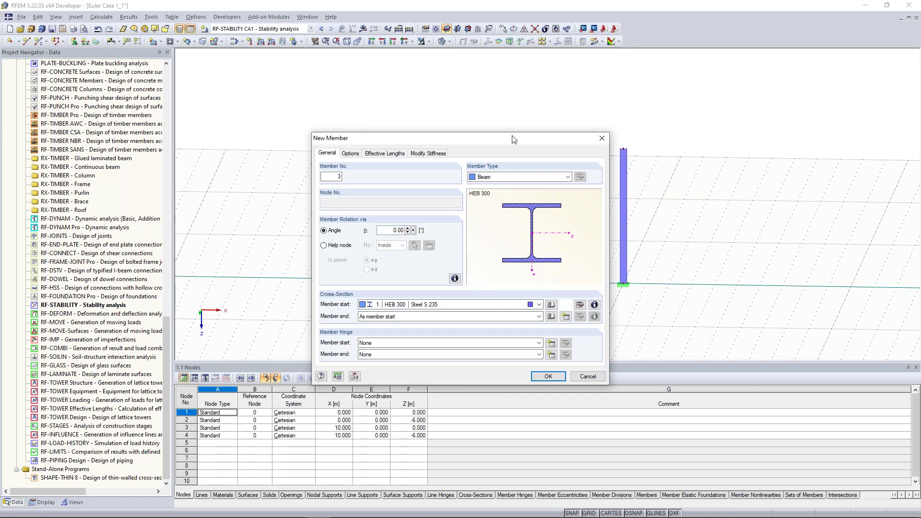
{"action": "left_click", "coordinate": [565, 305]}
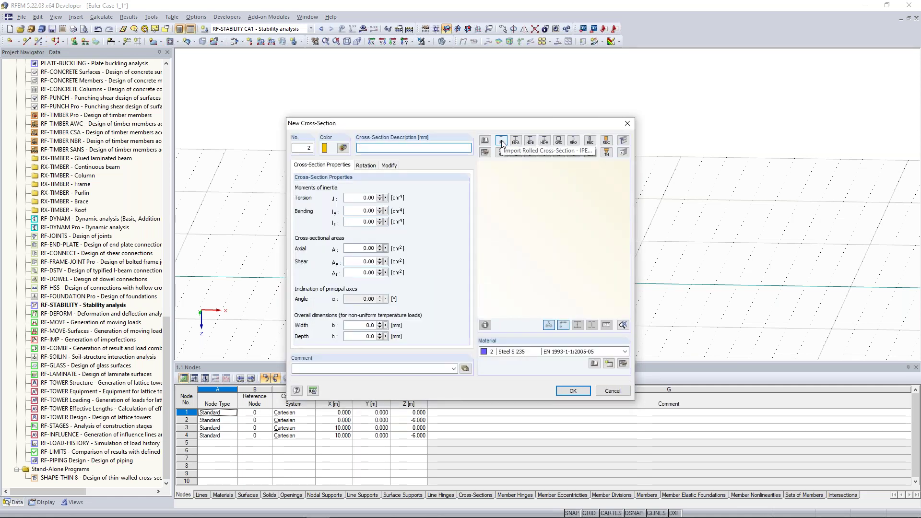
{"action": "left_click", "coordinate": [501, 140]}
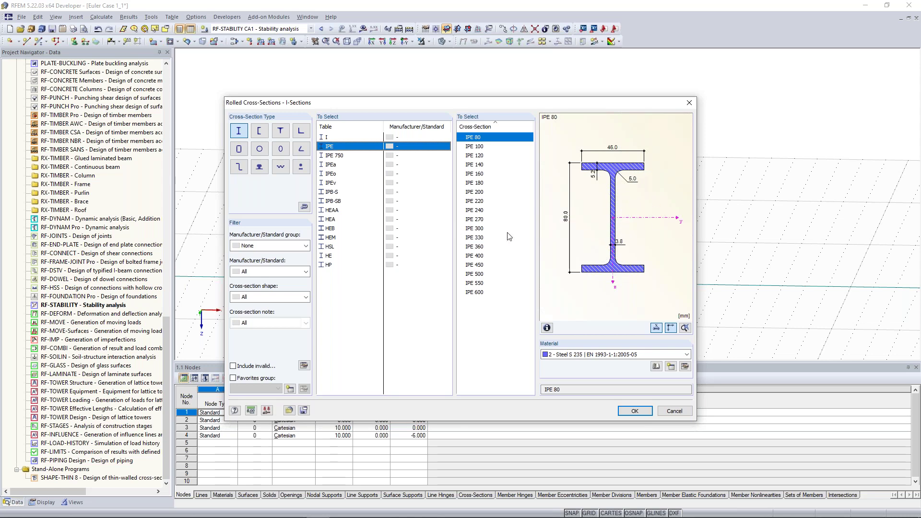
{"action": "left_click", "coordinate": [482, 229]}
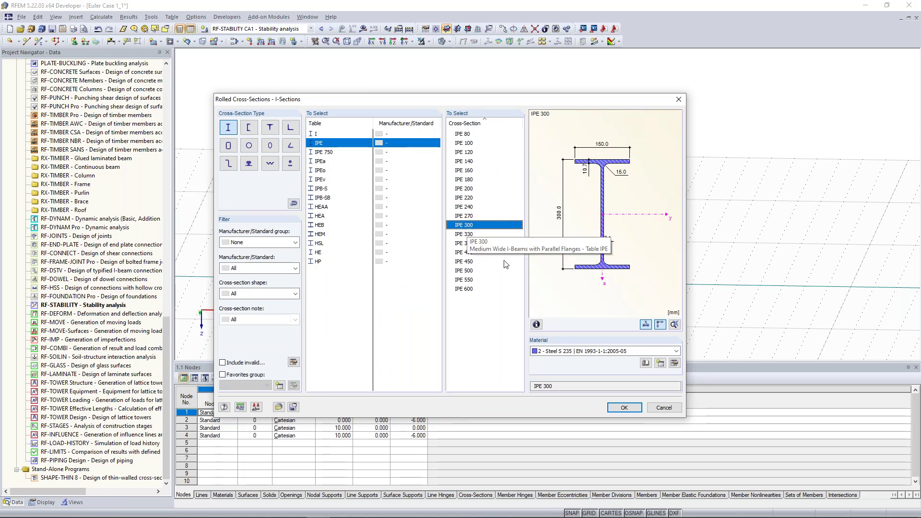
{"action": "left_click", "coordinate": [624, 408]}
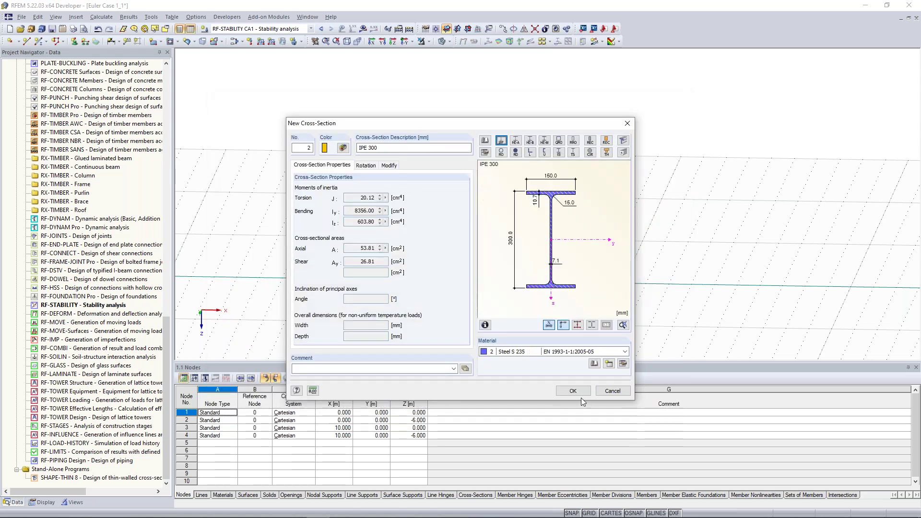
{"action": "left_click", "coordinate": [573, 390]}
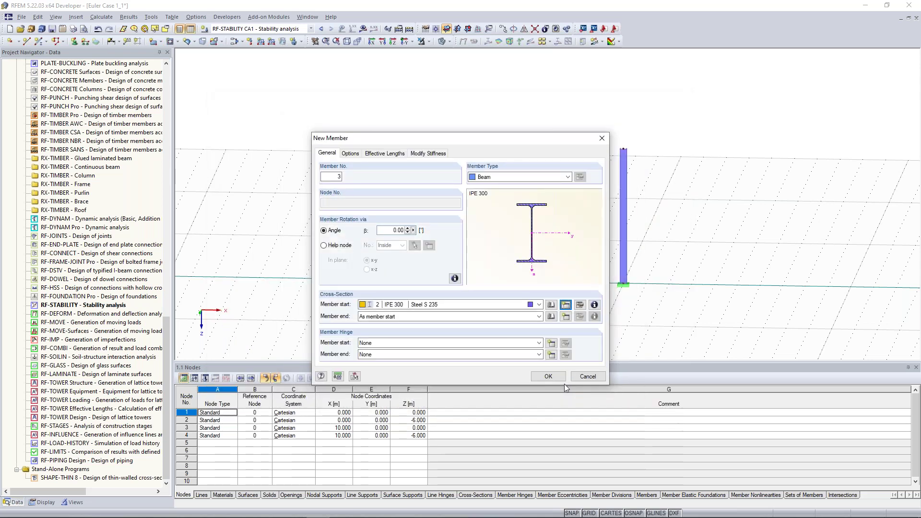
Place the IPE 300 beam between the top nodes of the two columns and end member input.
{"action": "left_click", "coordinate": [551, 376]}
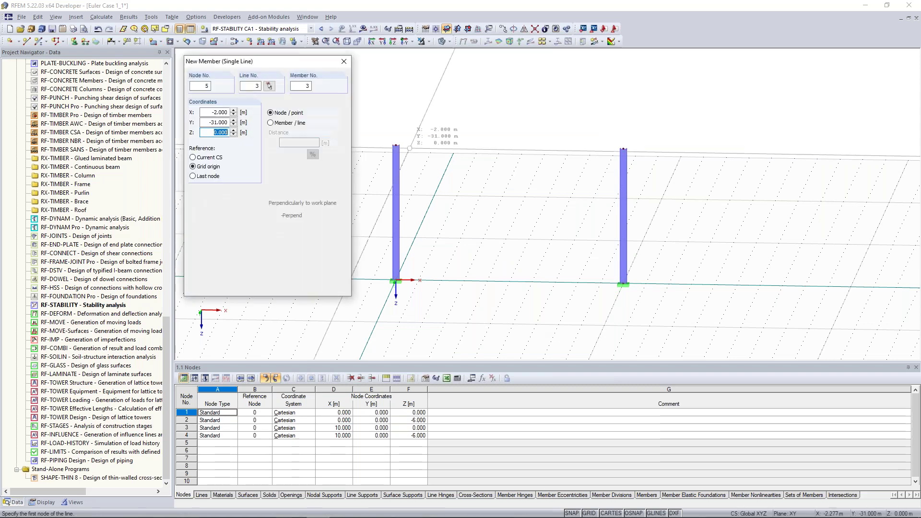
{"action": "left_click", "coordinate": [395, 145]}
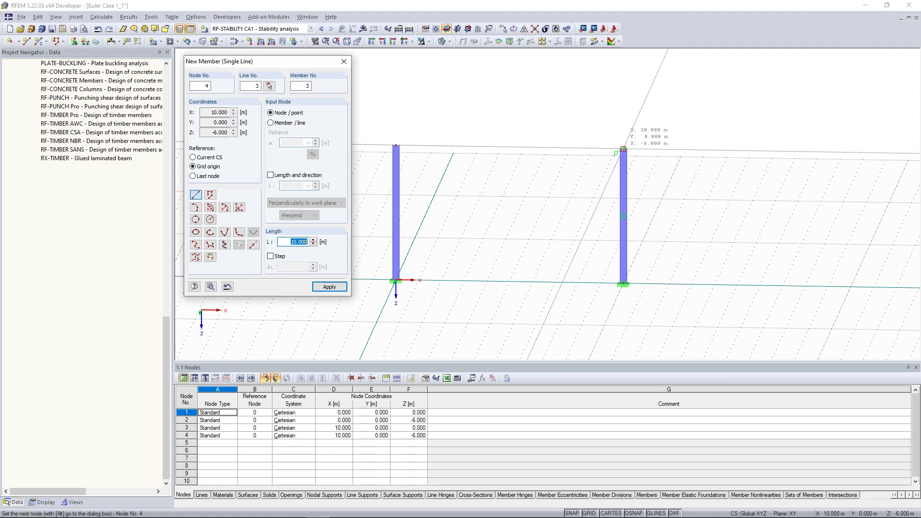
{"action": "left_click", "coordinate": [623, 149]}
{"action": "key", "text": "Escape"}
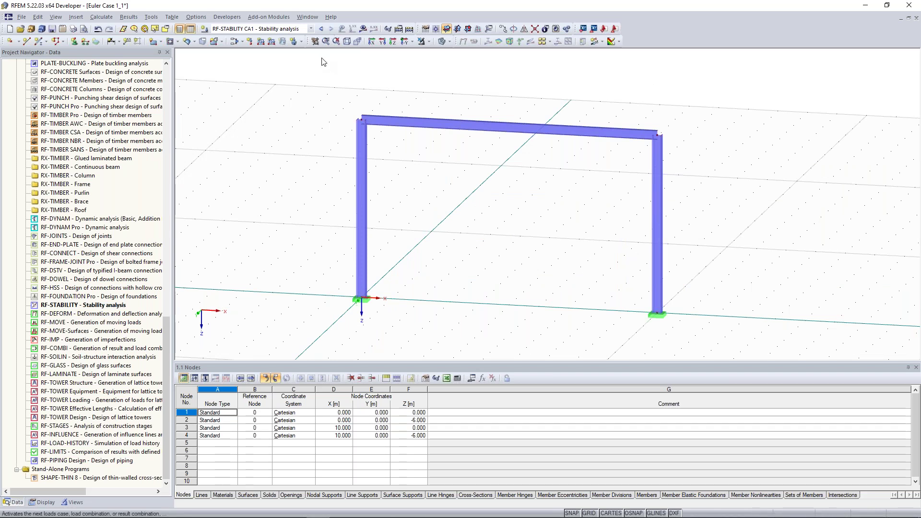
Switch to load case LC1 - Test Load and copy the first column's nodal load to the top of the second column.
{"action": "left_click", "coordinate": [319, 29]}
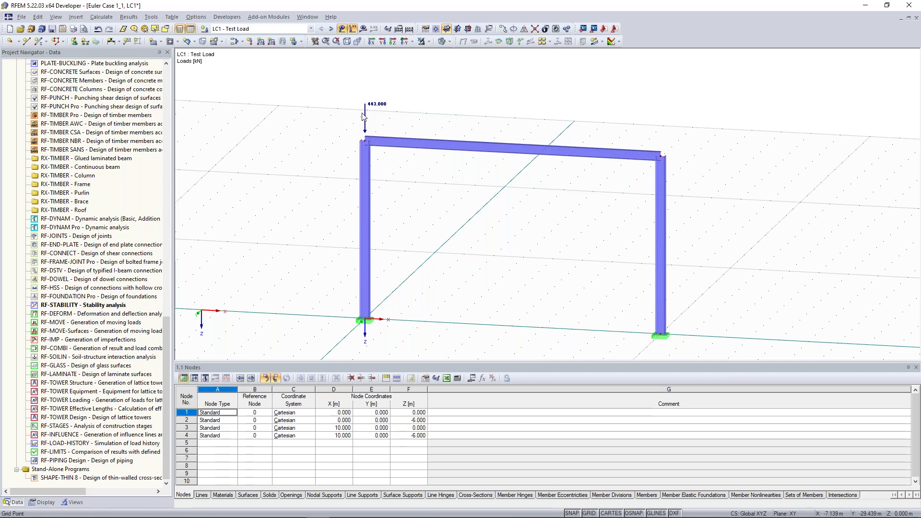
{"action": "left_click_drag", "start_coordinate": [363, 117], "coordinate": [661, 156]}
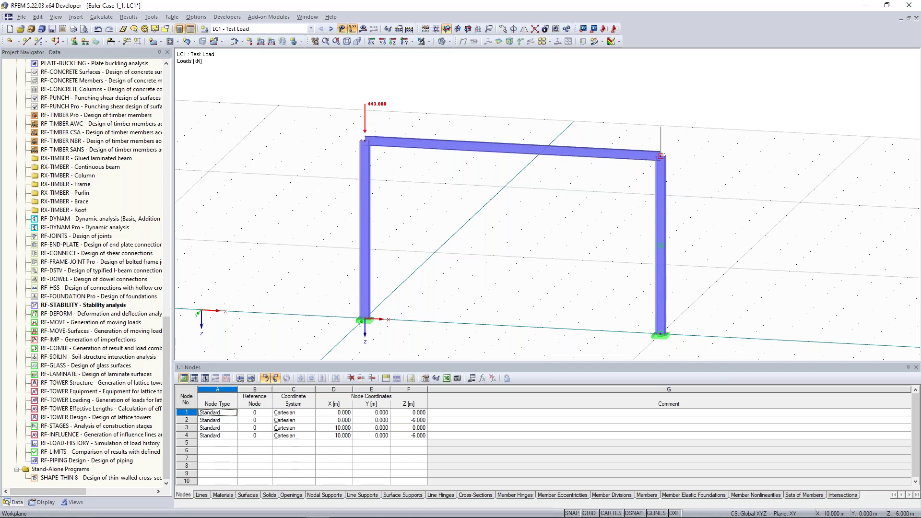
{"action": "left_click_drag", "start_coordinate": [735, 128], "coordinate": [343, 72]}
{"action": "left_click", "coordinate": [481, 102]}
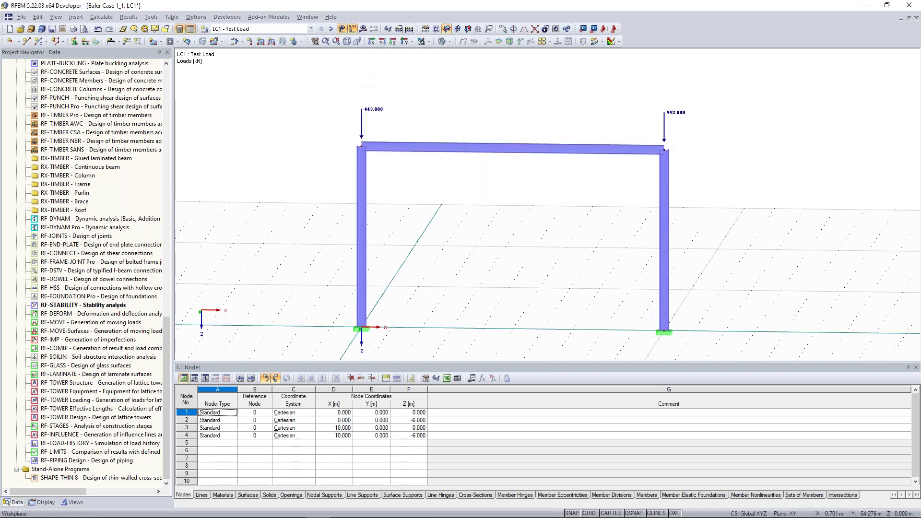
Set the vertical force PZ of both nodal loads at the column tops to 100 kN.
{"action": "left_click_drag", "start_coordinate": [715, 124], "coordinate": [349, 85]}
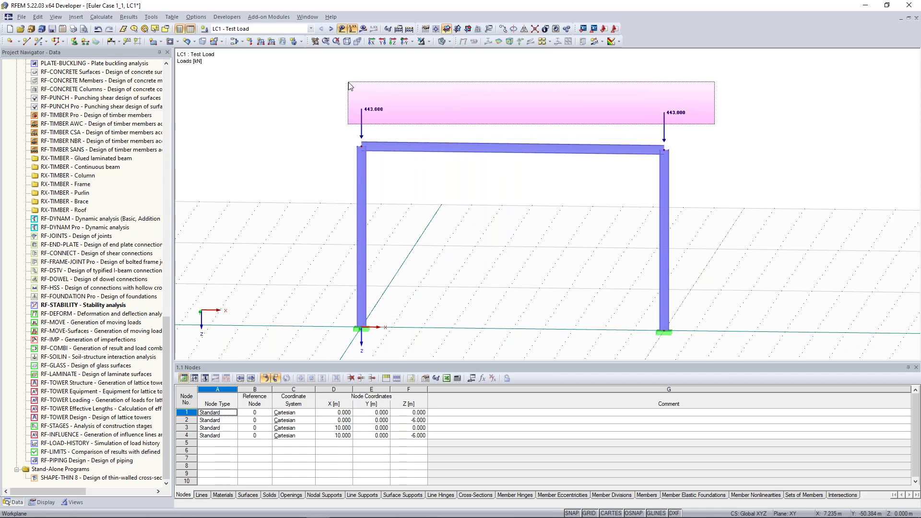
{"action": "left_click_drag", "start_coordinate": [350, 85], "coordinate": [350, 86]}
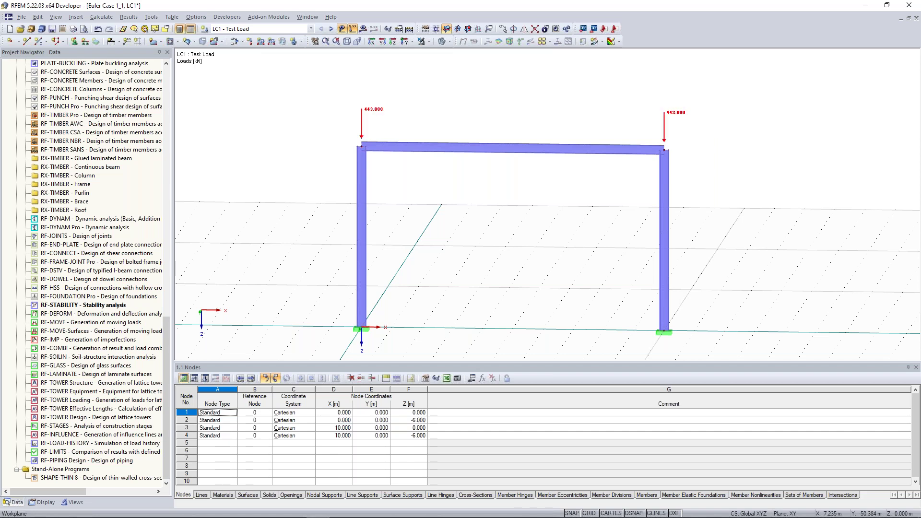
{"action": "right_click", "coordinate": [374, 110]}
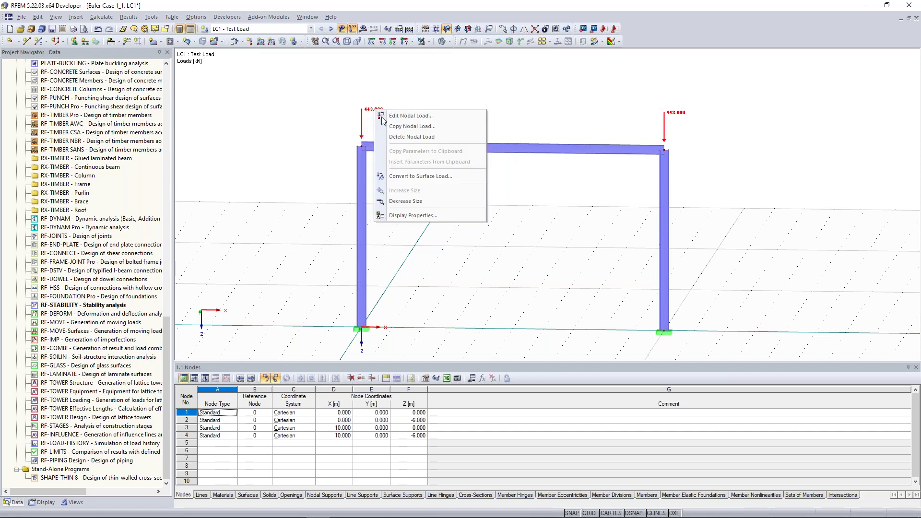
{"action": "left_click", "coordinate": [424, 117]}
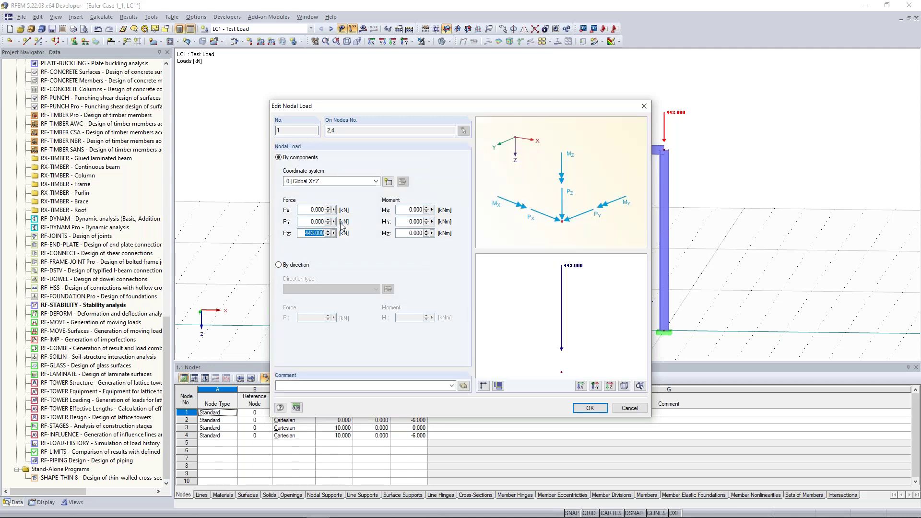
{"action": "type", "text": "100"}
{"action": "left_click", "coordinate": [589, 408]}
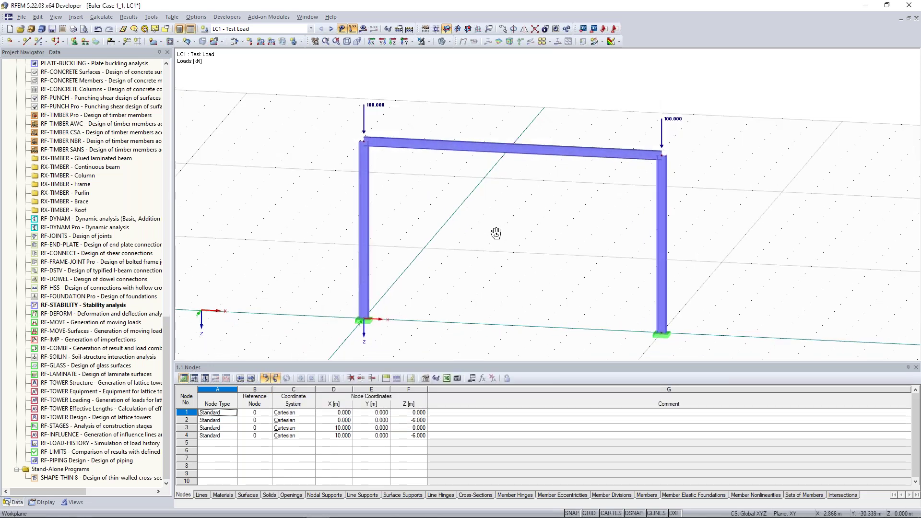
Calculate load case LC1 - Test Load with its results shown, and switch to the RF-STABILITY CA1 stability analysis results.
{"action": "middle_click_drag", "start_coordinate": [496, 233], "coordinate": [538, 226], "text": "ctrl"}
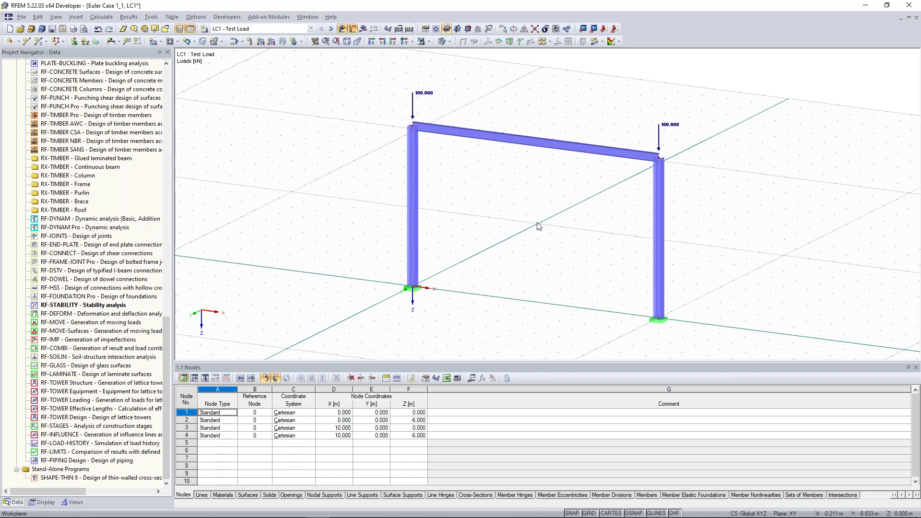
{"action": "left_click", "coordinate": [409, 28]}
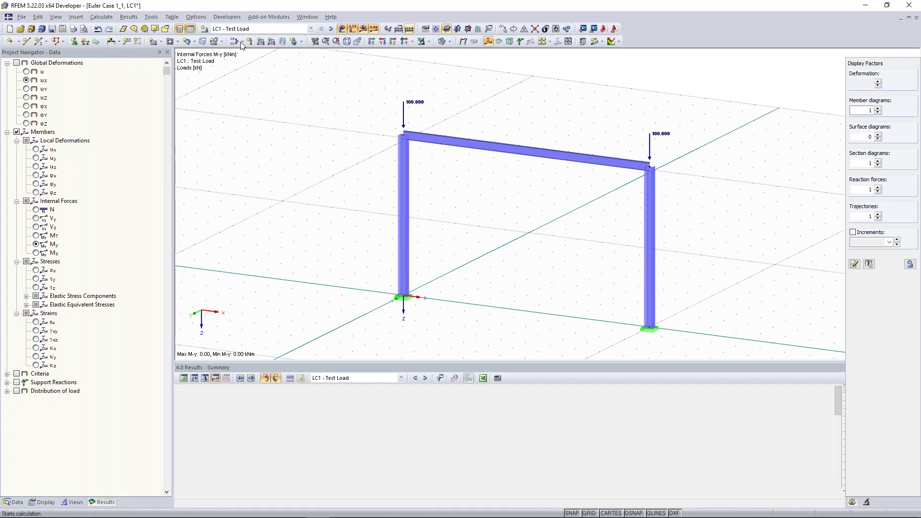
{"action": "left_click", "coordinate": [330, 30]}
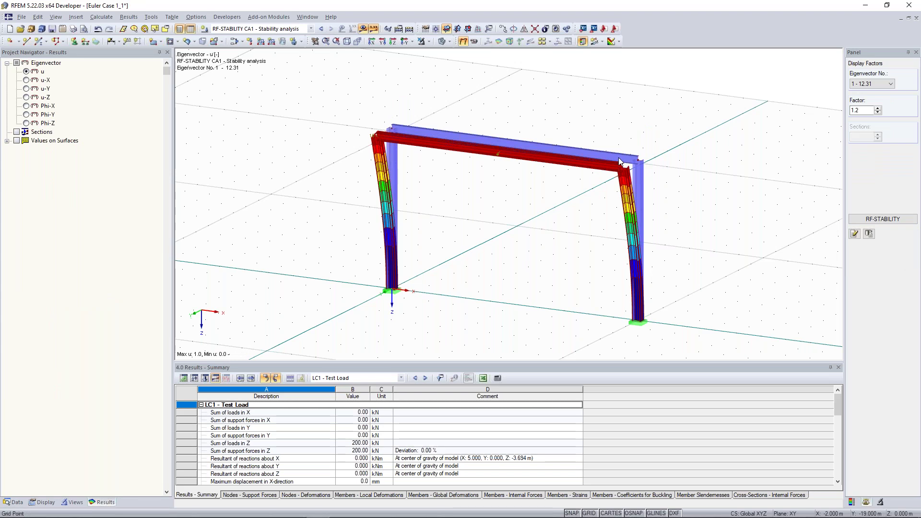
Examine the frame's higher buckling shapes up to eigenvector No. 4.
{"action": "scroll", "coordinate": [871, 91], "scroll_direction": "down", "scroll_amount": 2}
{"action": "left_click", "coordinate": [869, 85]}
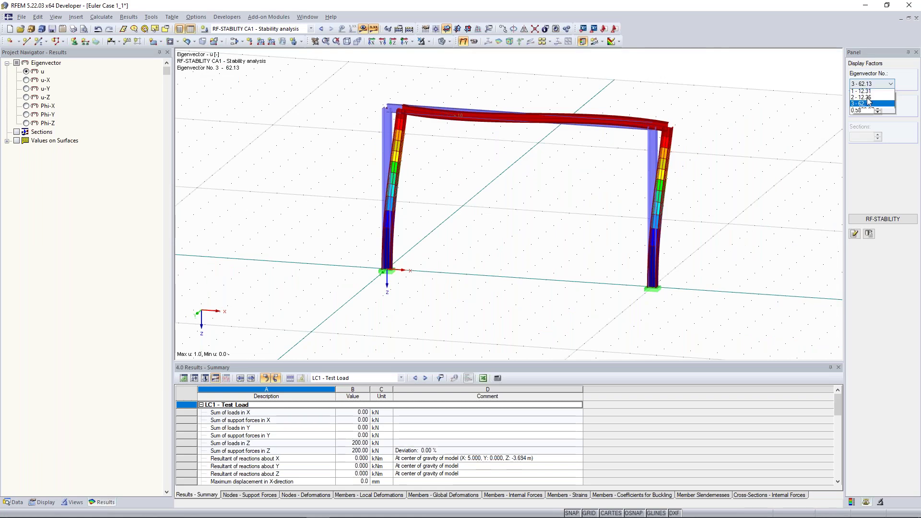
{"action": "left_click", "coordinate": [863, 110]}
{"action": "middle_click_drag", "start_coordinate": [731, 139], "coordinate": [619, 152], "text": "ctrl"}
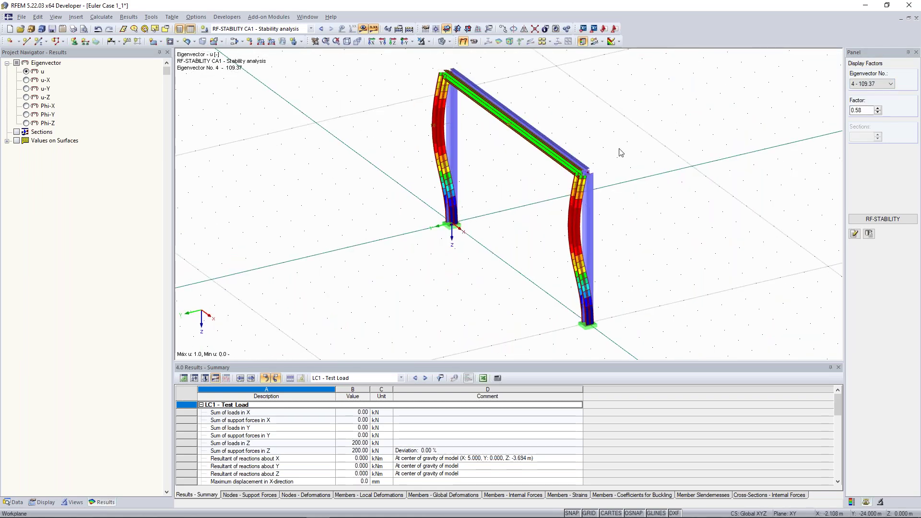
{"action": "middle_click_drag", "start_coordinate": [581, 181], "coordinate": [602, 135], "text": "ctrl"}
Return to eigenvectors No. 1 and No. 2, raise the display factor to 1.33 and examine the frame's buckling shapes.
{"action": "scroll", "coordinate": [871, 84], "scroll_direction": "up", "scroll_amount": 3}
{"action": "left_click", "coordinate": [878, 109]}
{"action": "left_click", "coordinate": [878, 109]}
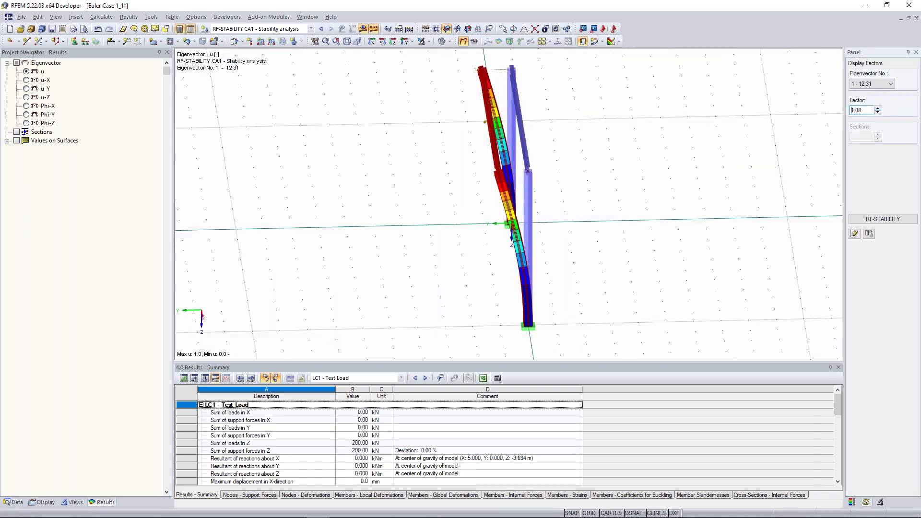
{"action": "left_click", "coordinate": [878, 109]}
{"action": "middle_click_drag", "start_coordinate": [591, 200], "coordinate": [474, 195], "text": "ctrl"}
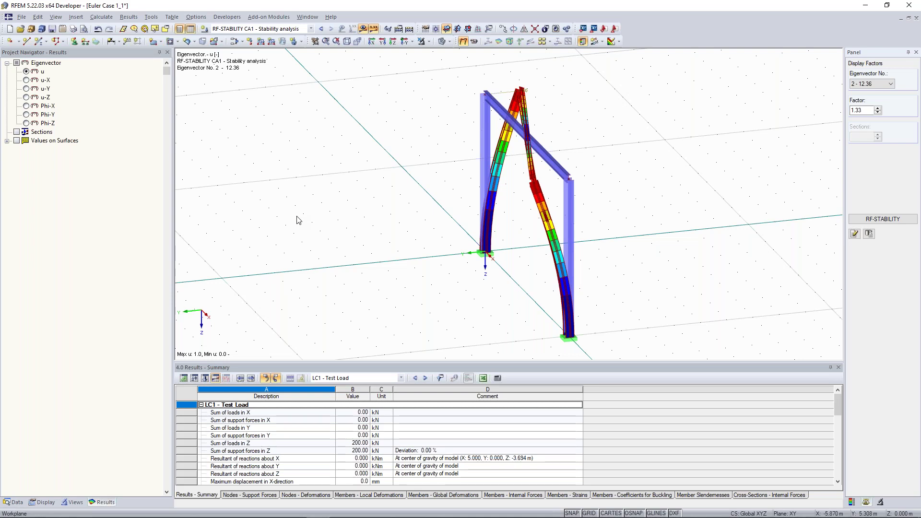
Examine the buckling shape of eigenvector No. 2 from another angle, and switch back to eigenvector No. 1 to inspect its shape.
{"action": "middle_click_drag", "start_coordinate": [341, 194], "coordinate": [479, 185], "text": "ctrl"}
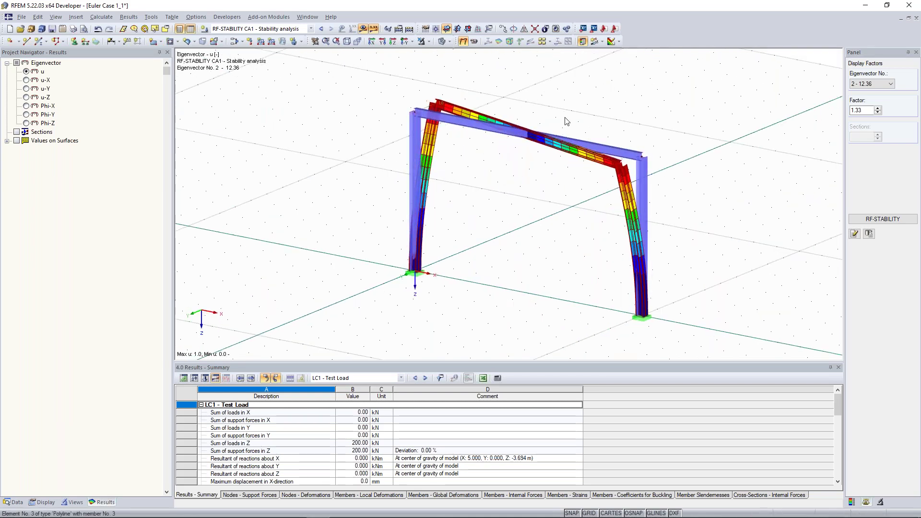
{"action": "scroll", "coordinate": [873, 85], "scroll_direction": "up", "scroll_amount": 1}
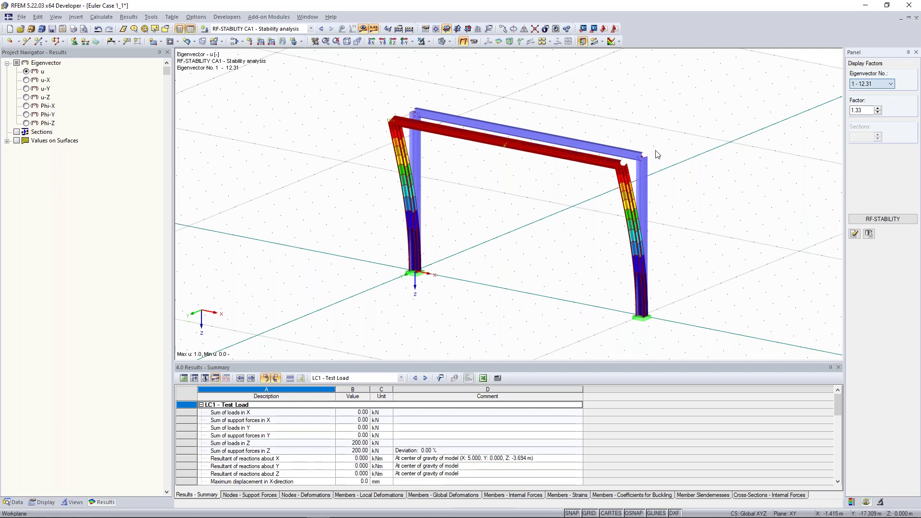
{"action": "middle_click_drag", "start_coordinate": [657, 154], "coordinate": [772, 150], "text": "ctrl"}
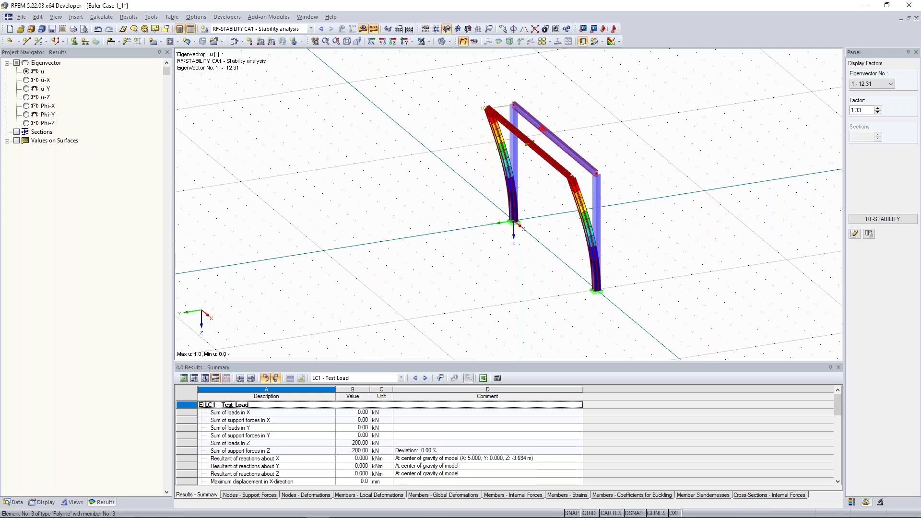
{"action": "scroll", "coordinate": [572, 154], "scroll_direction": "up", "scroll_amount": 4}
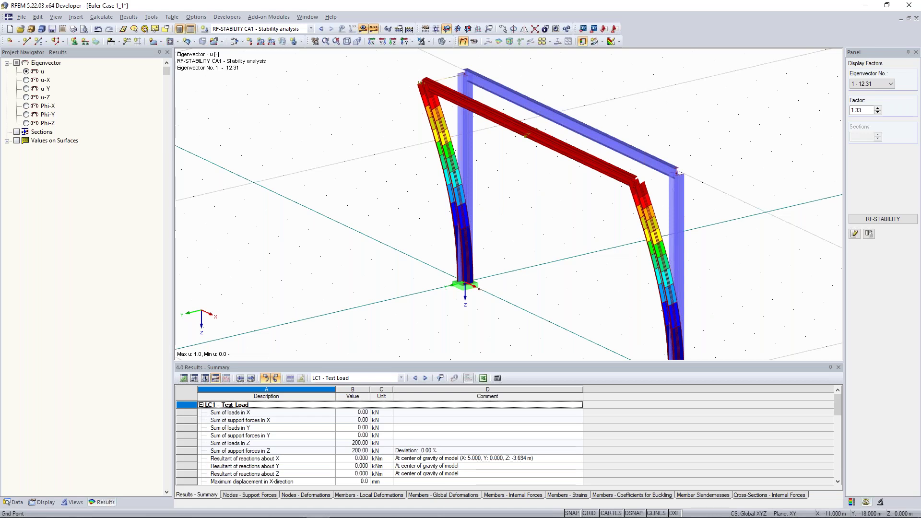
Open the model Modell 1 from the Examples project through the Project Manager.
{"action": "left_click", "coordinate": [39, 31]}
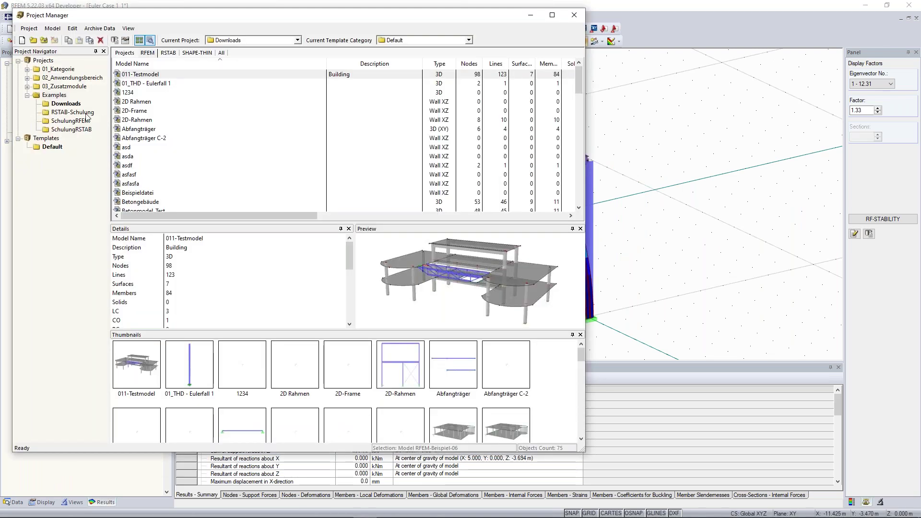
{"action": "left_click", "coordinate": [54, 95]}
{"action": "scroll", "coordinate": [162, 112], "scroll_direction": "down", "scroll_amount": 16}
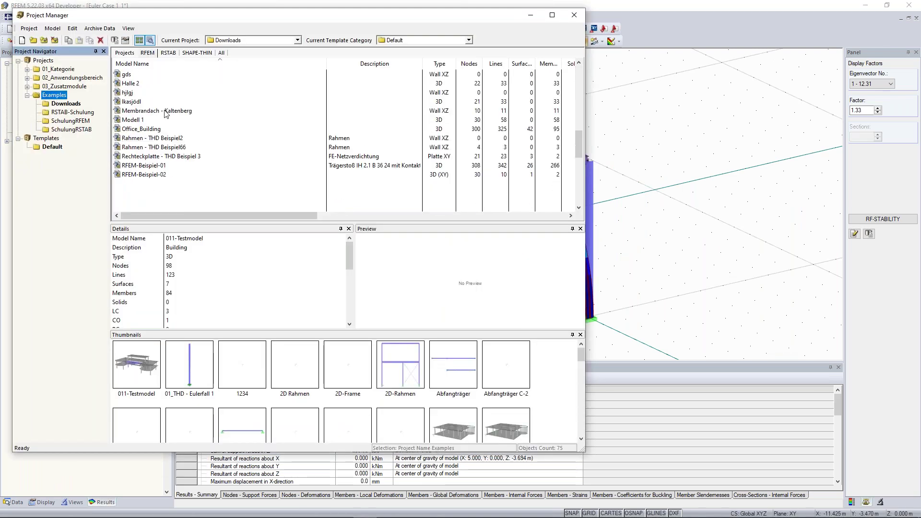
{"action": "left_click", "coordinate": [146, 84]}
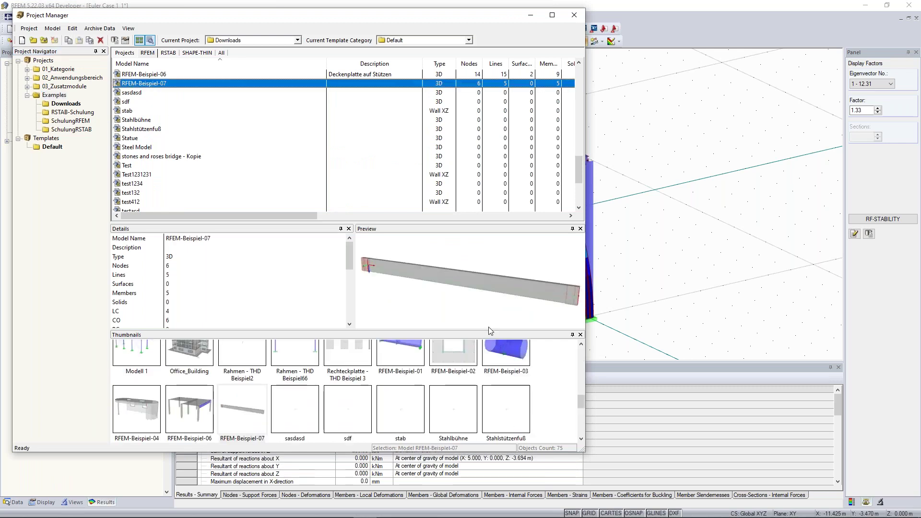
{"action": "scroll", "coordinate": [263, 392], "scroll_direction": "up", "scroll_amount": 1}
{"action": "double_click", "coordinate": [151, 413]}
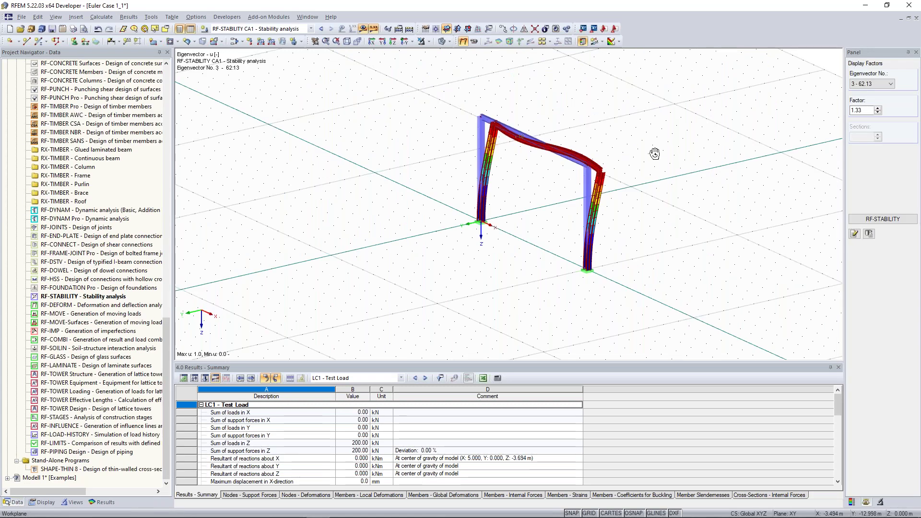
Raise the display factor to 1.83 and examine the frame's buckling shape for eigenvector No. 3.
{"action": "middle_click_drag", "start_coordinate": [654, 154], "coordinate": [600, 163], "text": "ctrl"}
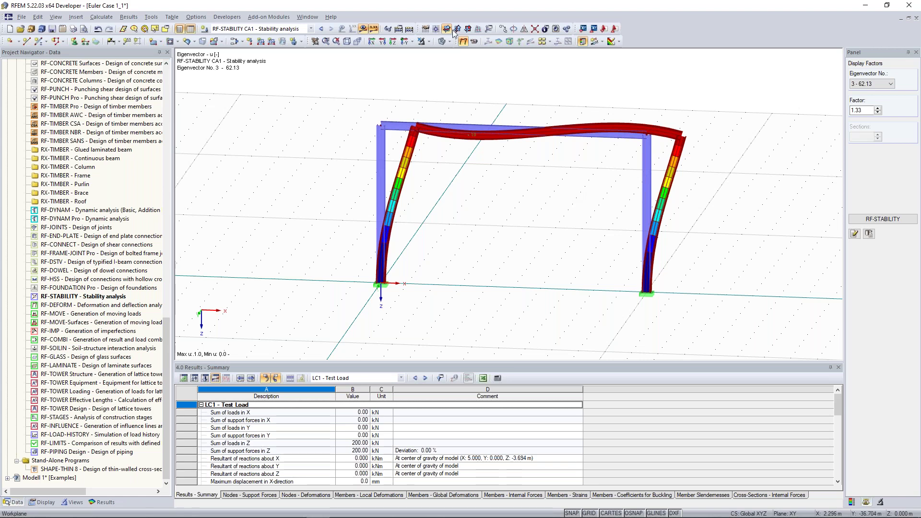
{"action": "left_click", "coordinate": [877, 108]}
{"action": "key", "text": "Up"}
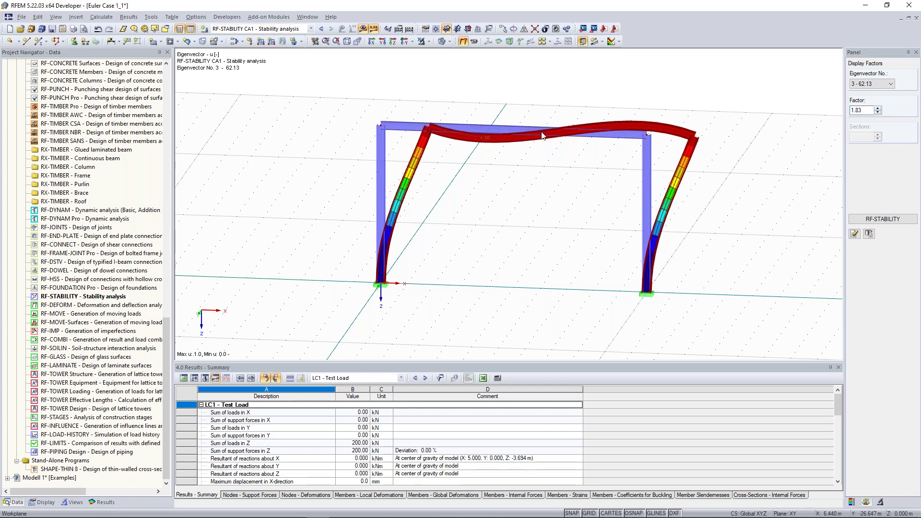
{"action": "middle_click_drag", "start_coordinate": [715, 123], "coordinate": [709, 125], "text": "ctrl"}
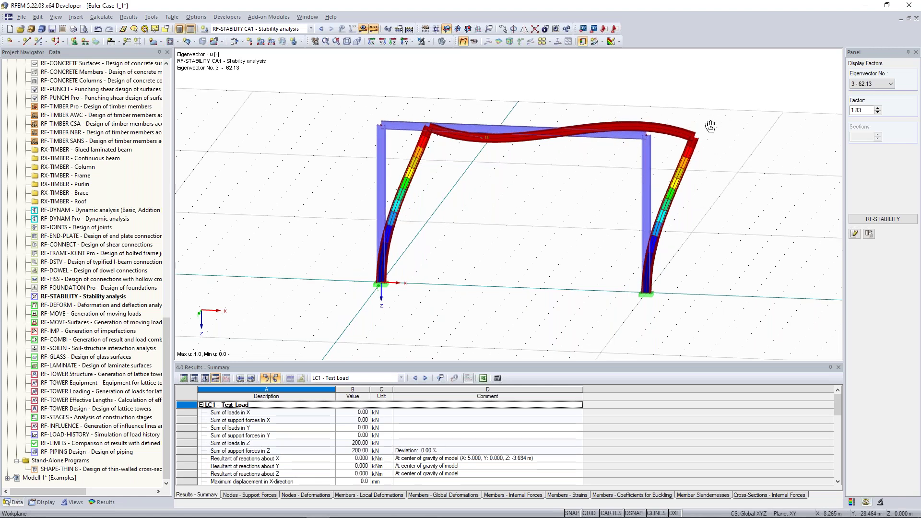
{"action": "middle_click_drag", "start_coordinate": [709, 125], "coordinate": [681, 128], "text": "ctrl"}
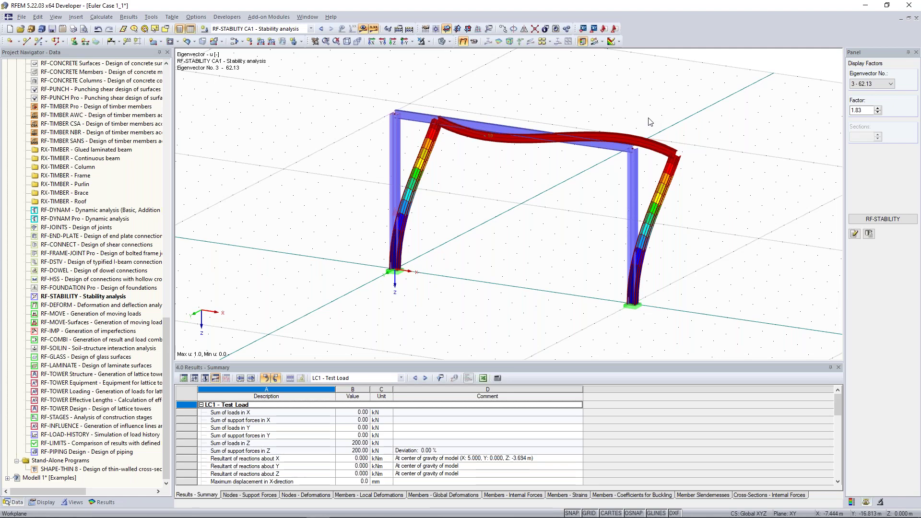
Return to eigenvector No. 1 and examine the frame's out-of-plane buckling from the side.
{"action": "key", "text": "Up"}
{"action": "key", "text": "Up"}
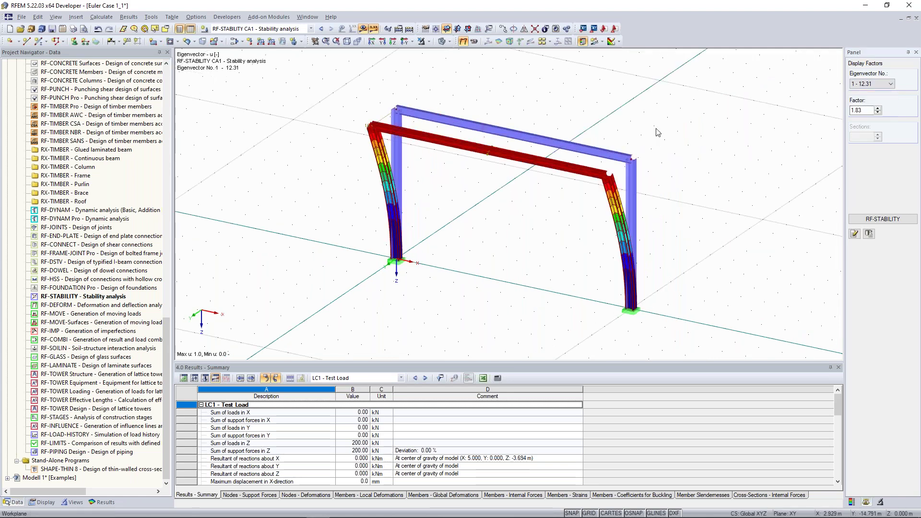
{"action": "middle_click_drag", "start_coordinate": [663, 137], "coordinate": [407, 168], "text": "ctrl"}
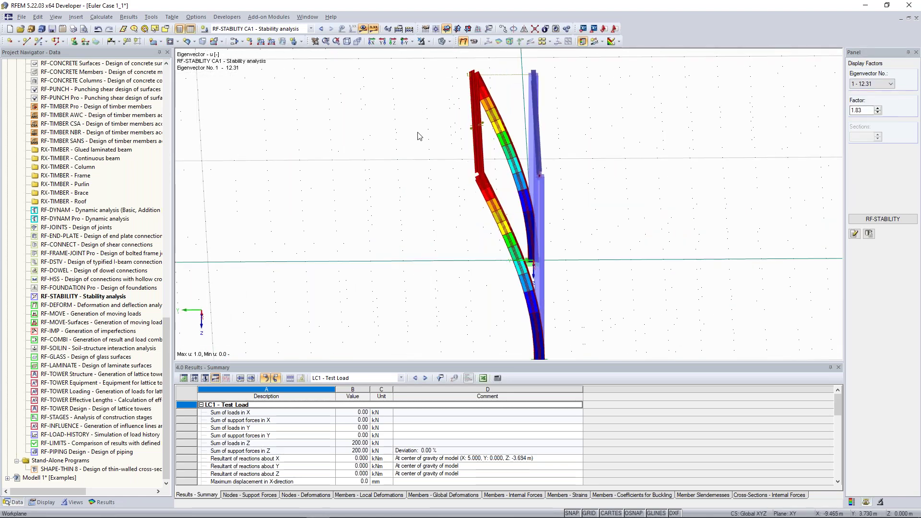
{"action": "left_click_drag", "start_coordinate": [442, 56], "coordinate": [517, 202]}
{"action": "scroll", "coordinate": [427, 211], "scroll_direction": "down", "scroll_amount": 1}
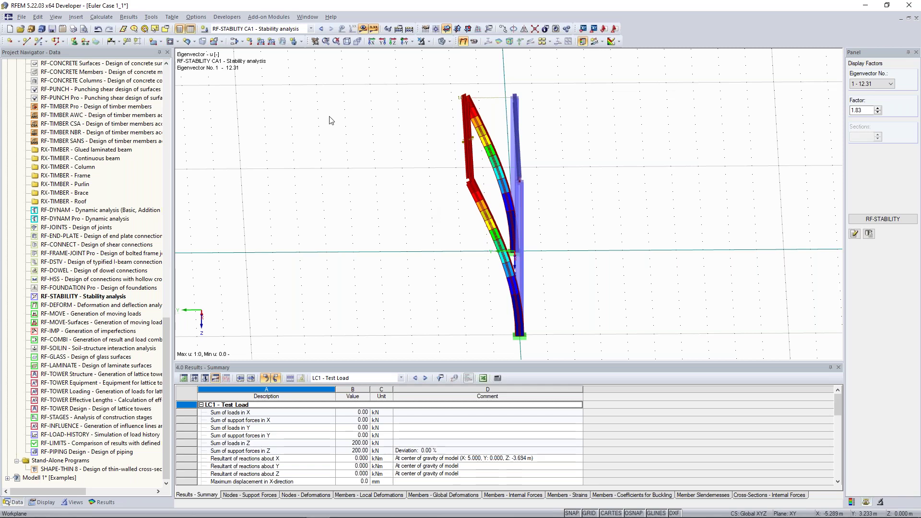
{"action": "key", "text": "F7"}
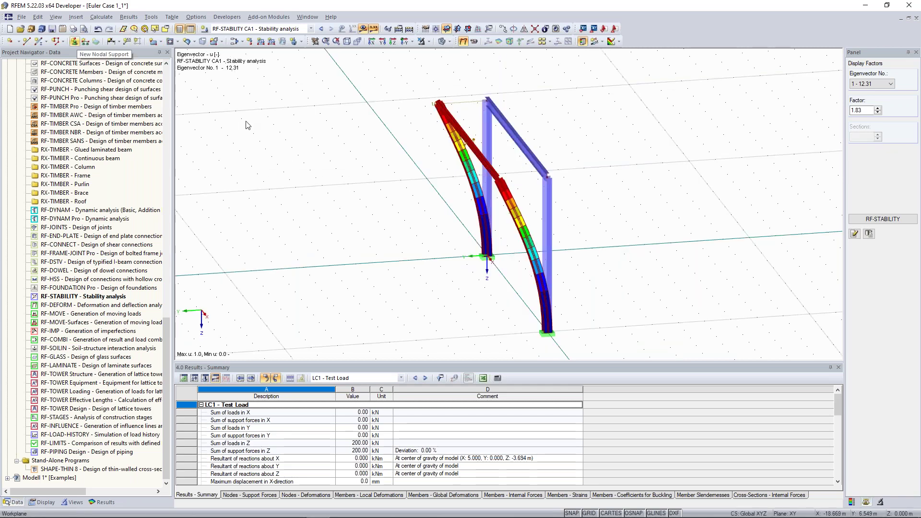
Add nodal supports of type 2, restrained only against displacement in Y, to both column tops of the frame.
{"action": "scroll", "coordinate": [549, 210], "scroll_direction": "up", "scroll_amount": 3}
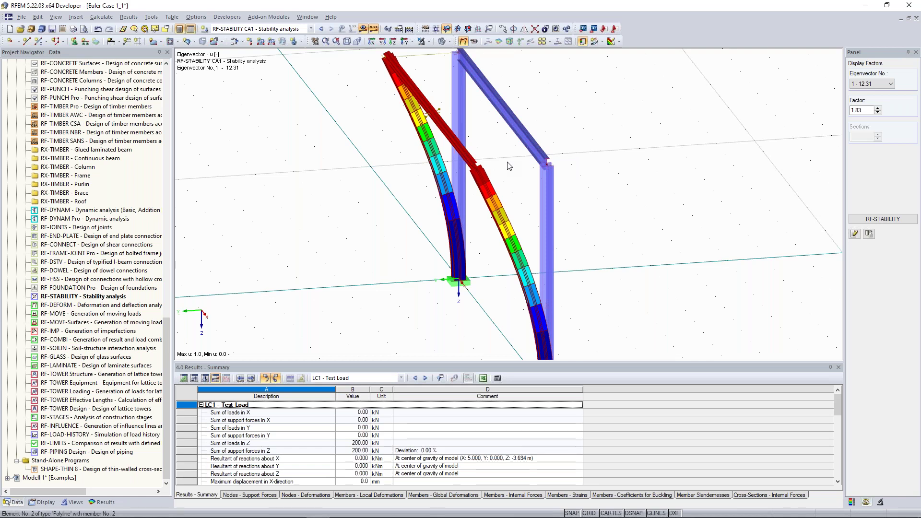
{"action": "left_click", "coordinate": [74, 41]}
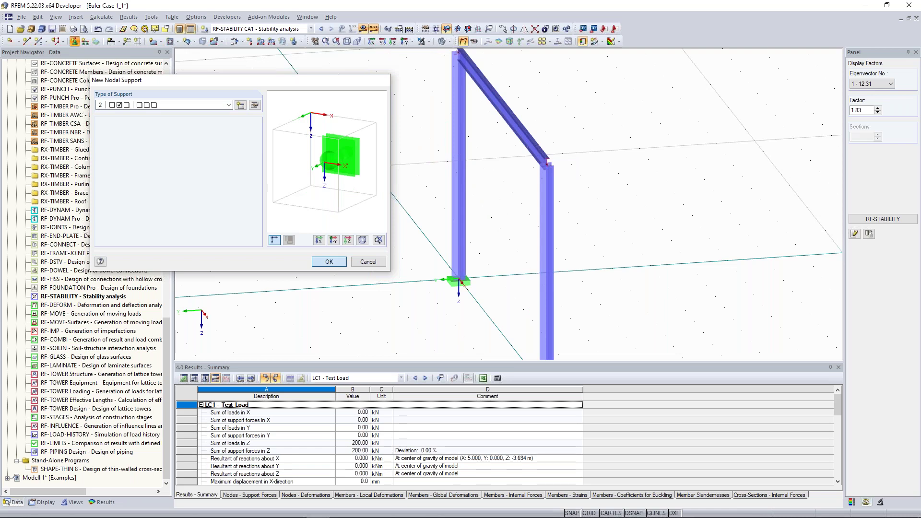
{"action": "key", "text": "Return"}
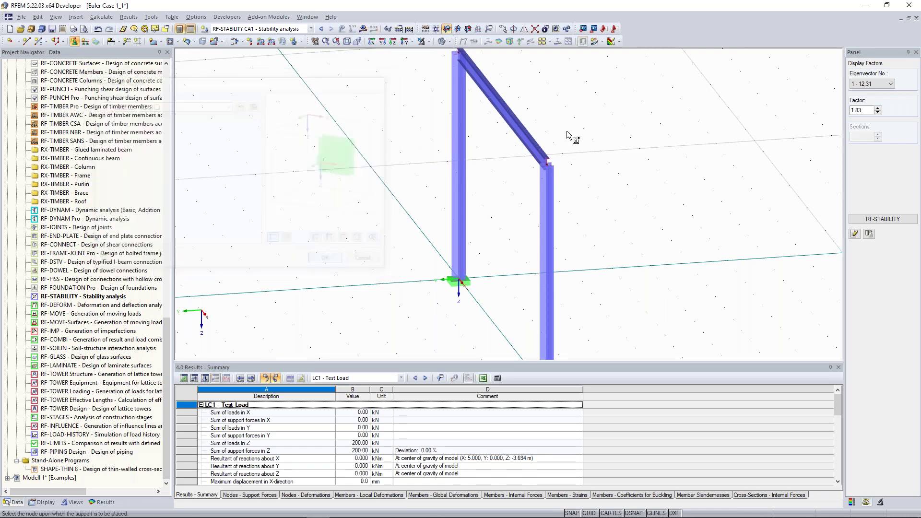
{"action": "key", "text": "Escape"}
{"action": "scroll", "coordinate": [427, 188], "scroll_direction": "down", "scroll_amount": 2}
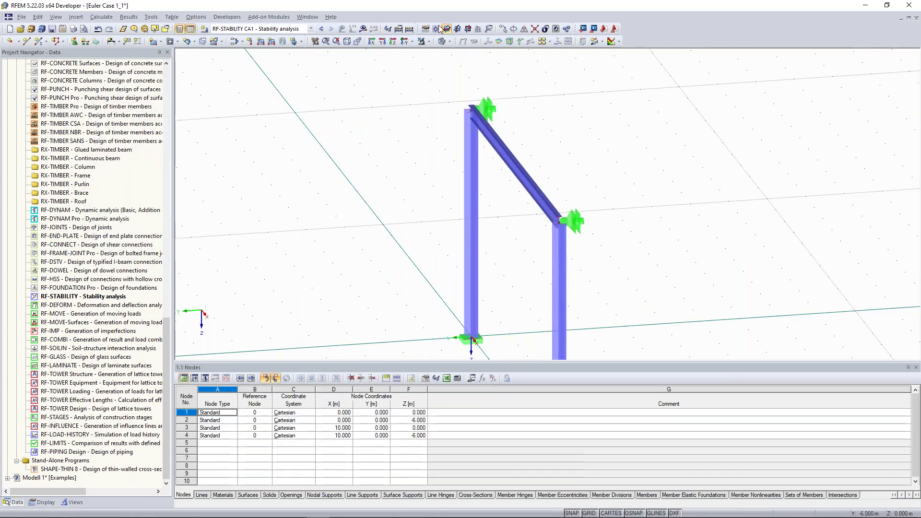
Recalculate the RF-STABILITY CA1 stability analysis for the laterally supported frame and view the buckling shape of eigenvector No. 1.
{"action": "middle_click_drag", "start_coordinate": [428, 188], "coordinate": [415, 172]}
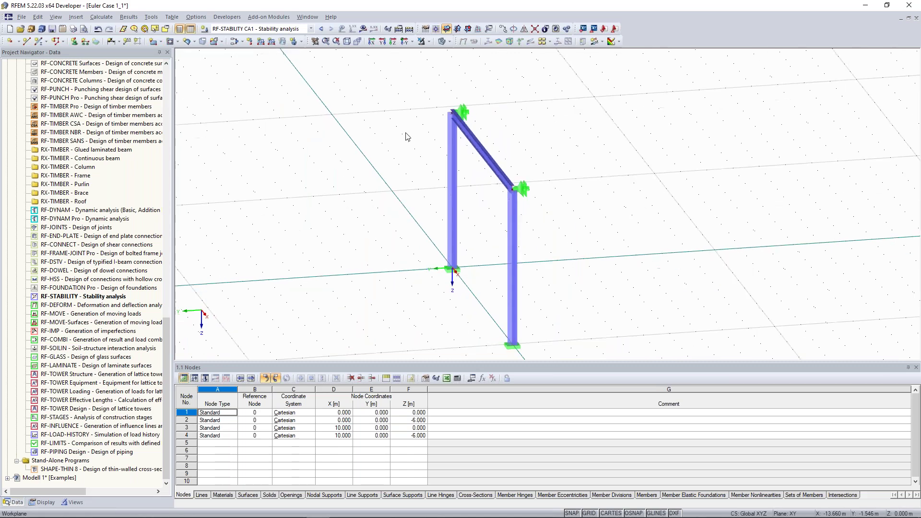
{"action": "left_click", "coordinate": [413, 30]}
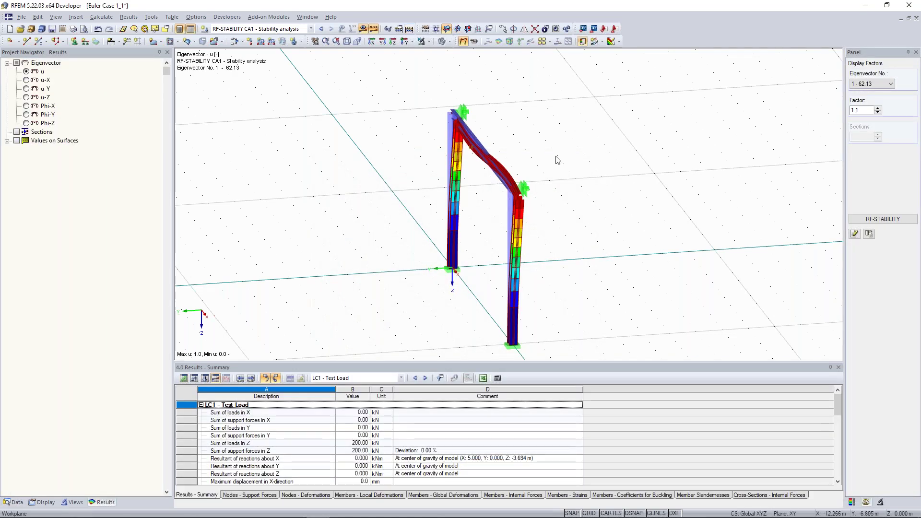
{"action": "key", "text": "ctrl+Right"}
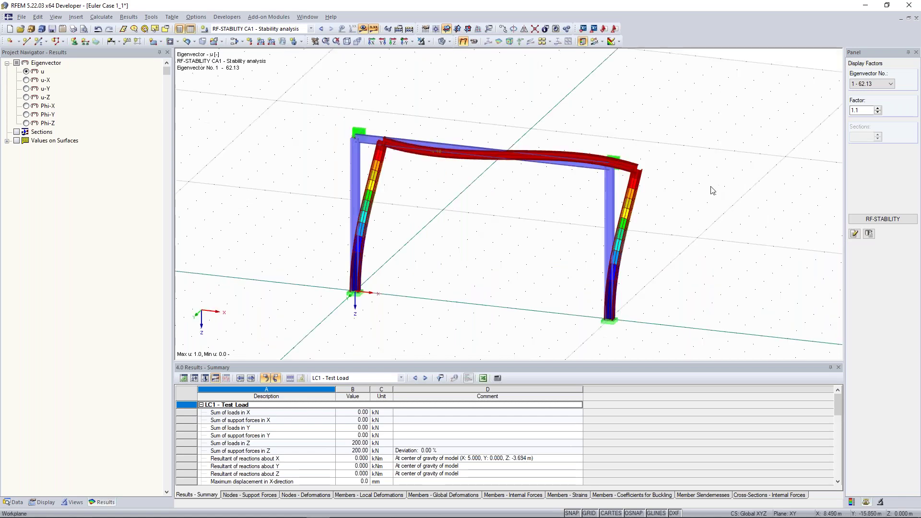
Set the display factor to 1.2 and examine the laterally supported frame's buckling shapes for eigenvectors No. 1 and No. 2.
{"action": "left_click", "coordinate": [862, 85]}
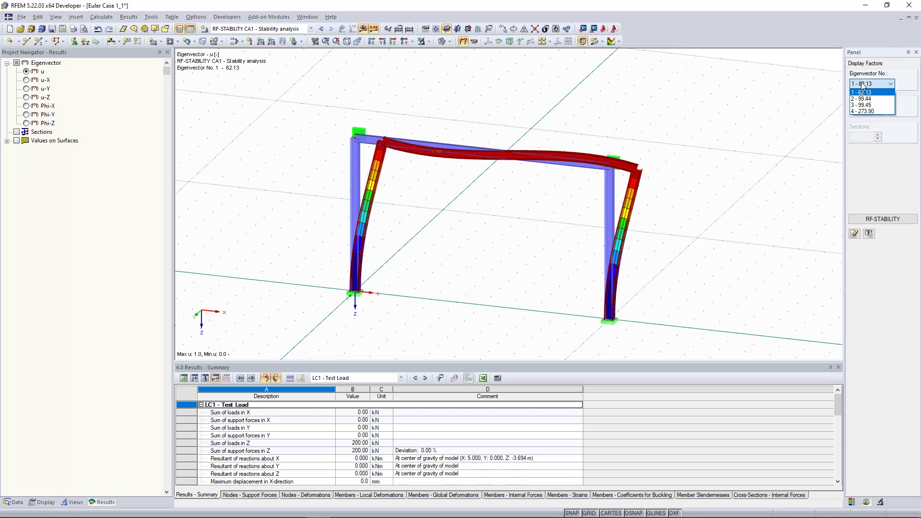
{"action": "left_click", "coordinate": [861, 92]}
{"action": "middle_click_drag", "start_coordinate": [662, 163], "coordinate": [702, 164], "text": "ctrl"}
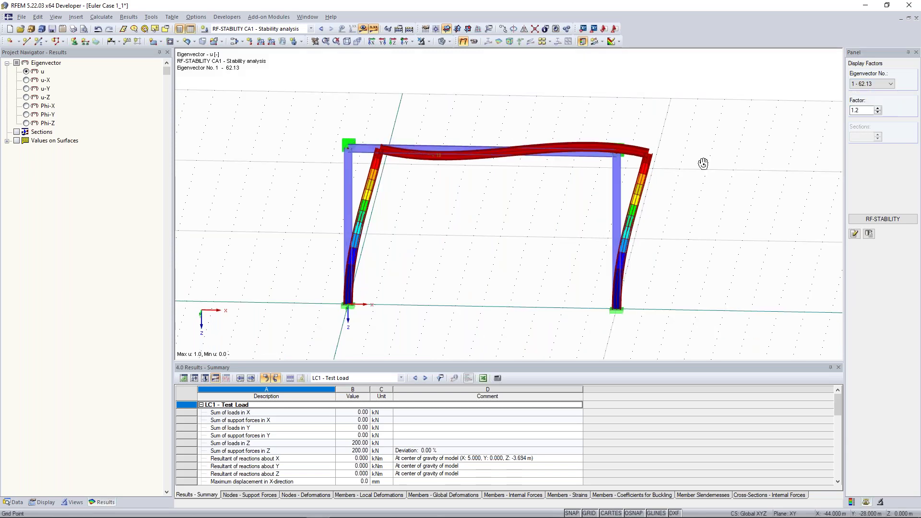
{"action": "key", "text": "Down"}
{"action": "middle_click_drag", "start_coordinate": [702, 164], "coordinate": [525, 209], "text": "ctrl"}
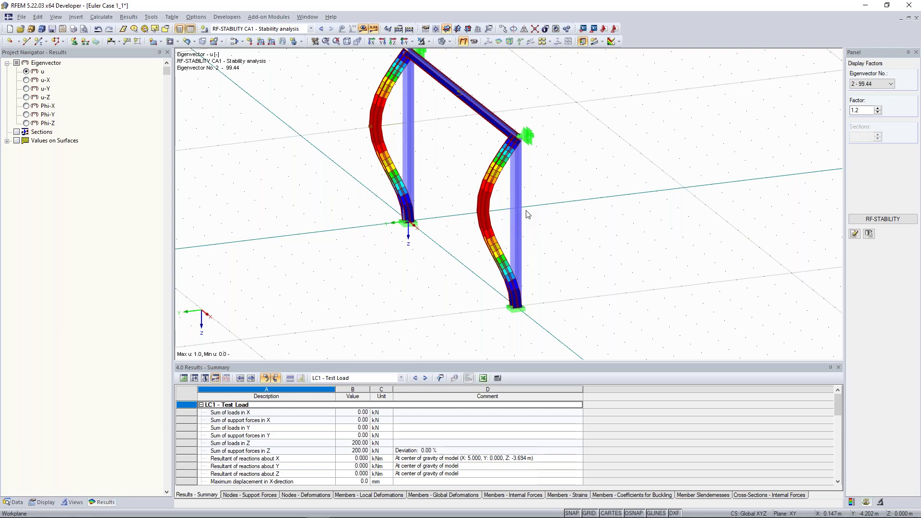
{"action": "scroll", "coordinate": [442, 189], "scroll_direction": "down", "scroll_amount": 2}
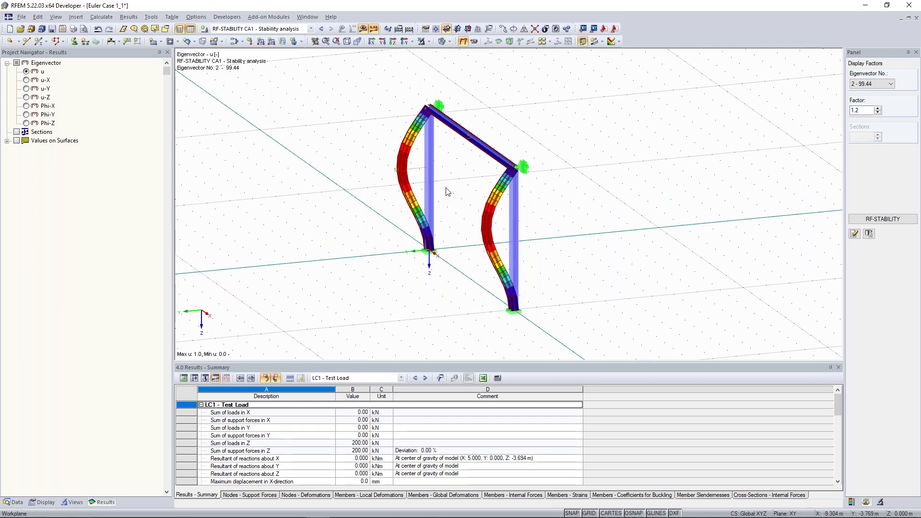
Change the type of the Euler Case 1_1 model to 2D - XZ (uX/uZ/φY) in its general data, accepting the loss of one dimension.
{"action": "left_click", "coordinate": [17, 502]}
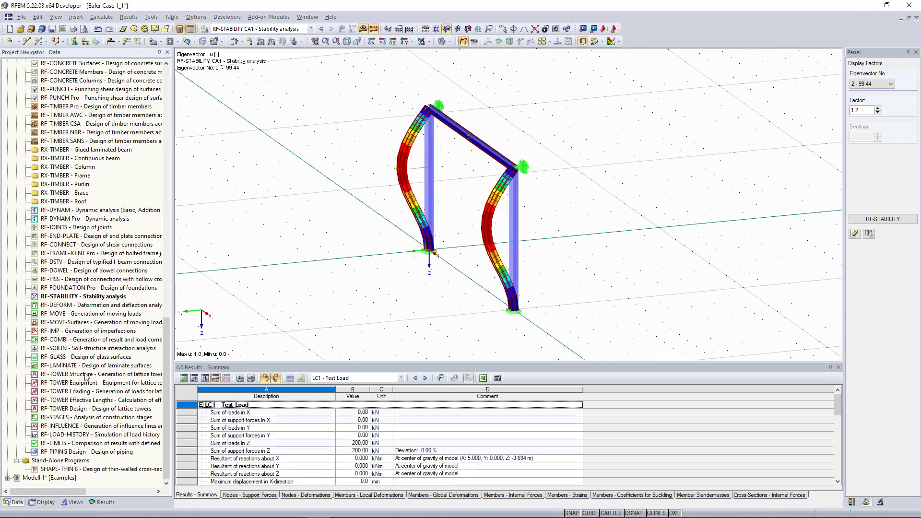
{"action": "scroll", "coordinate": [87, 376], "scroll_direction": "up", "scroll_amount": 20}
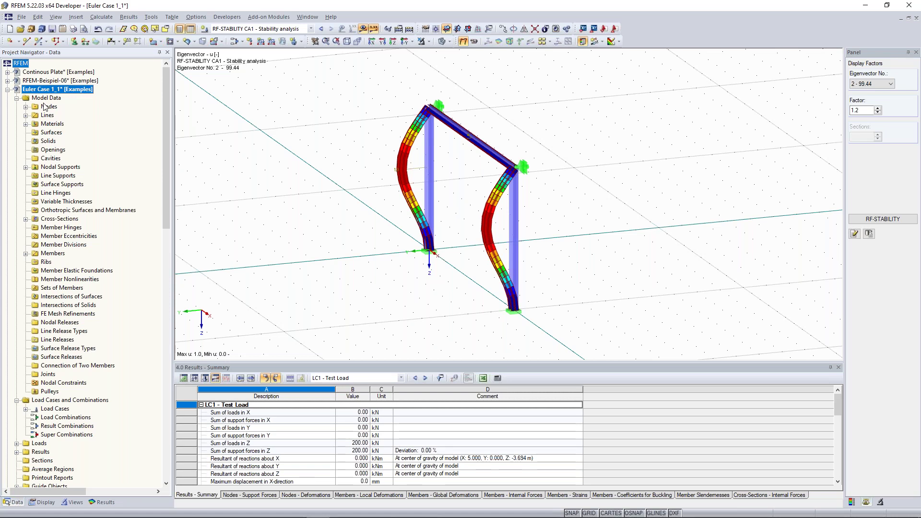
{"action": "right_click", "coordinate": [58, 90]}
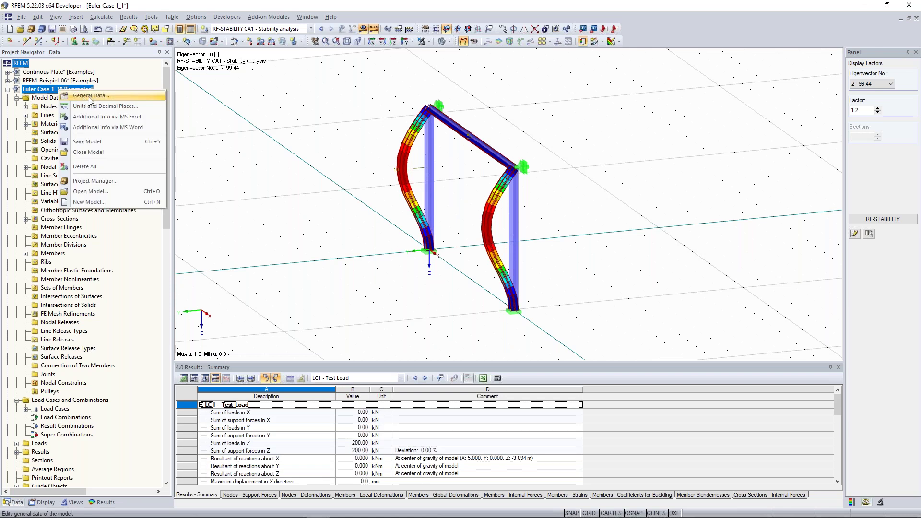
{"action": "left_click", "coordinate": [89, 96]}
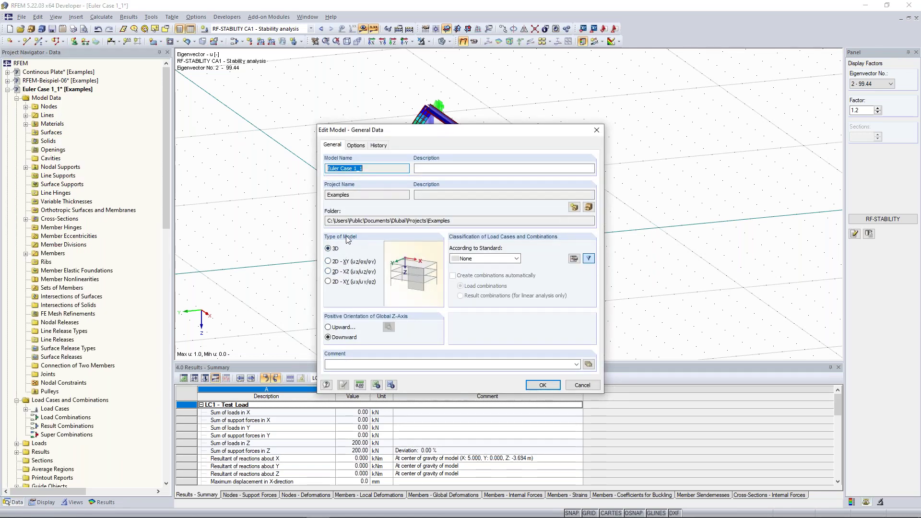
{"action": "left_click", "coordinate": [330, 271]}
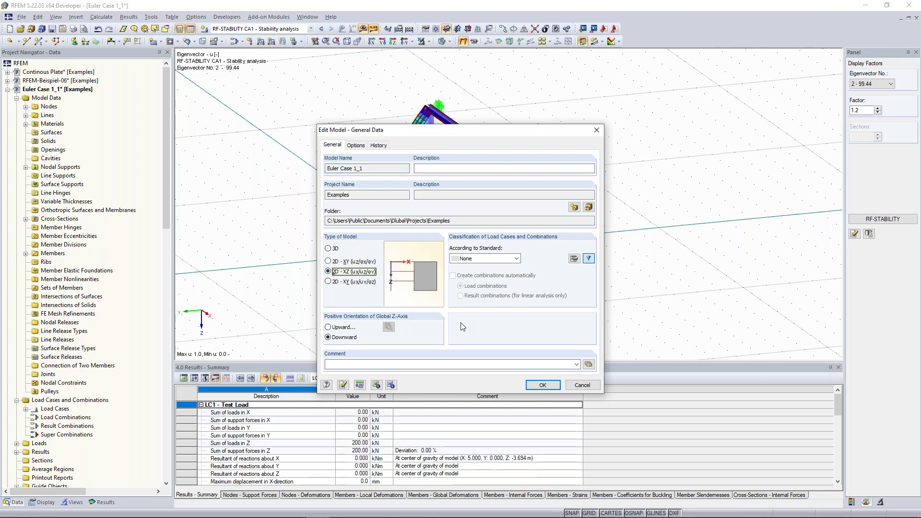
{"action": "left_click", "coordinate": [542, 385]}
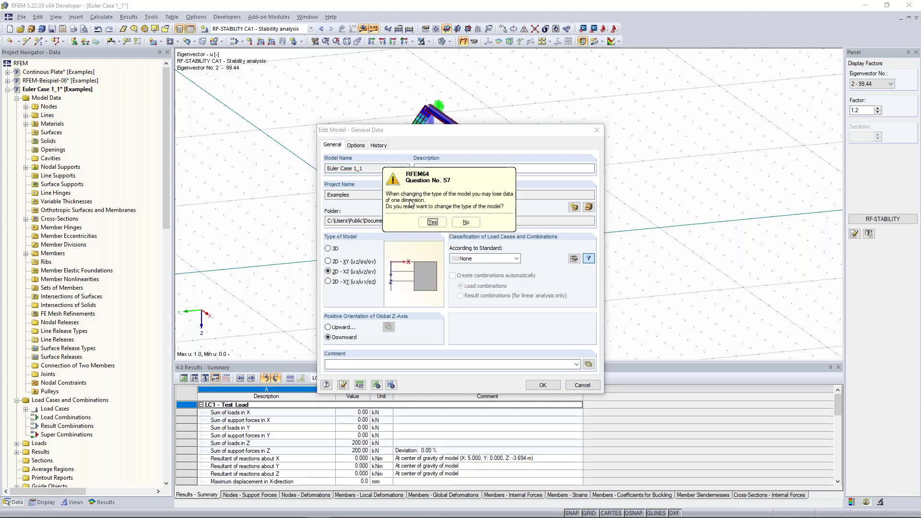
{"action": "left_click", "coordinate": [437, 223]}
{"action": "left_click", "coordinate": [432, 222]}
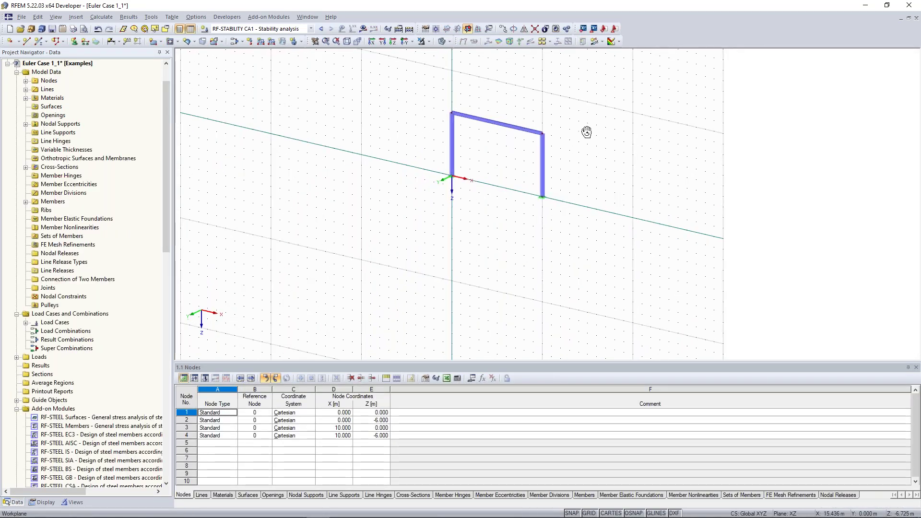
{"action": "scroll", "coordinate": [464, 228], "scroll_direction": "up", "scroll_amount": 2}
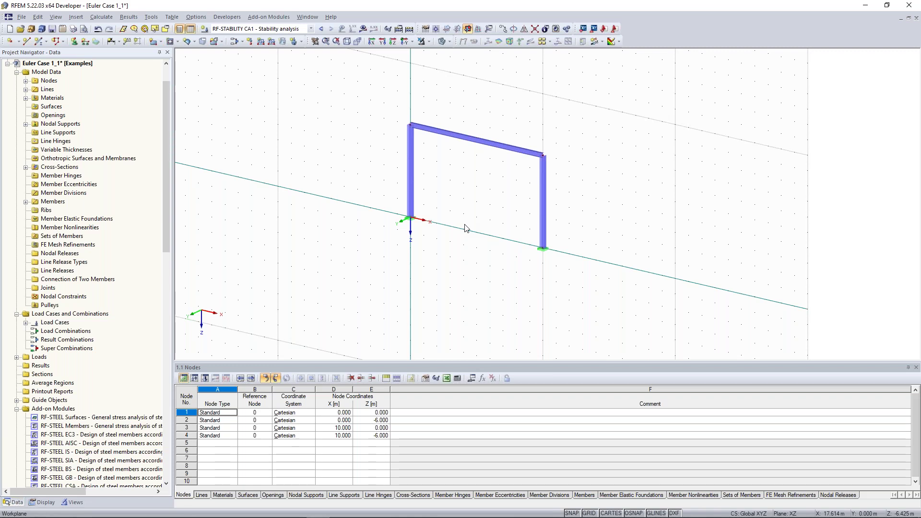
Recalculate the RF-STABILITY CA1 analysis for the 2D frame, skipping the support check for all objects, and display the buckling shape of eigenvector No. 1.
{"action": "left_click", "coordinate": [409, 28]}
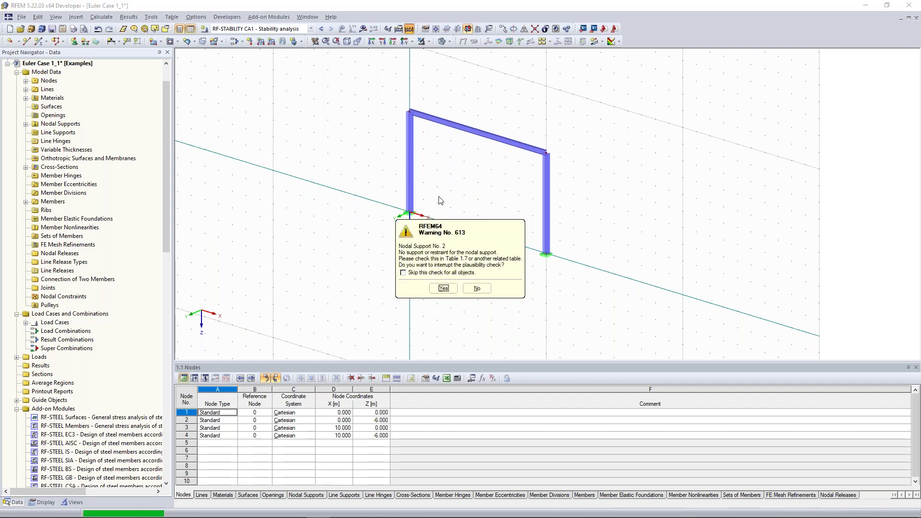
{"action": "left_click", "coordinate": [434, 272]}
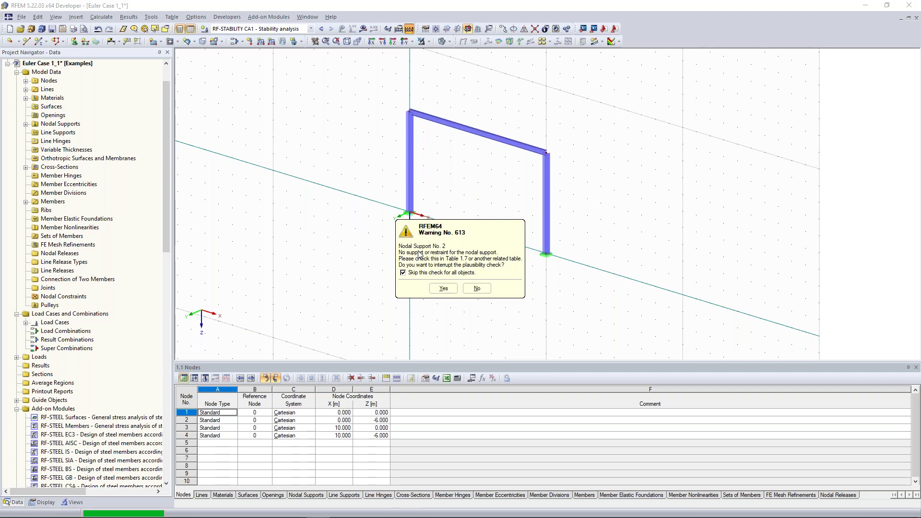
{"action": "left_click", "coordinate": [444, 288]}
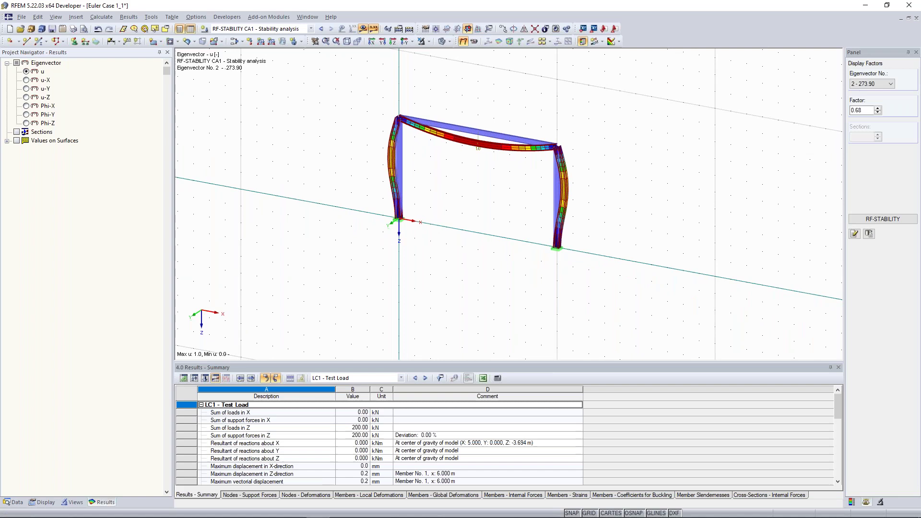
{"action": "left_click", "coordinate": [880, 84]}
{"action": "left_click", "coordinate": [873, 93]}
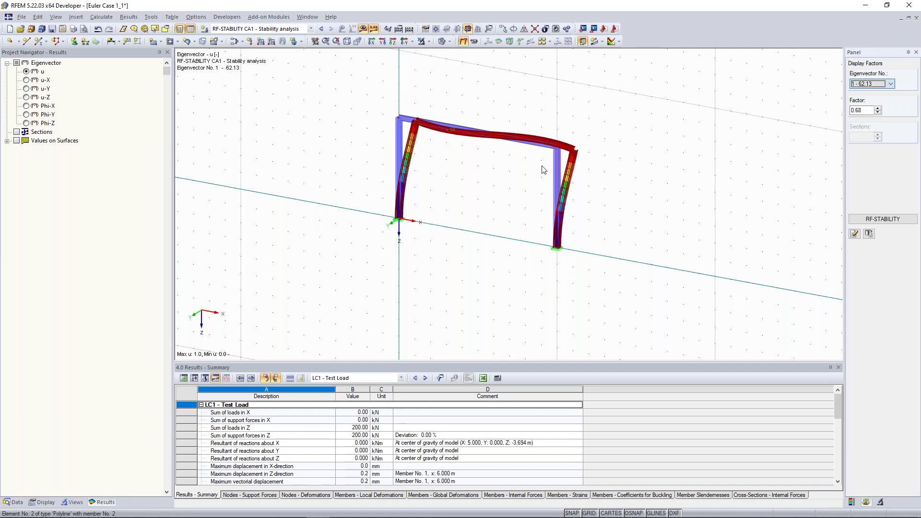
Examine the 2D frame's buckling shape for eigenvector No. 1 from several viewing angles.
{"action": "middle_click_drag", "start_coordinate": [543, 170], "coordinate": [534, 139], "text": "ctrl"}
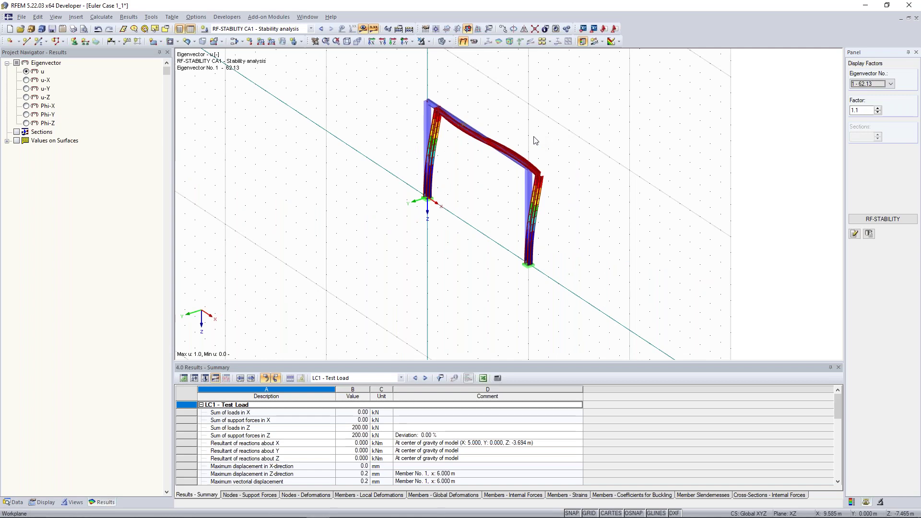
{"action": "left_click", "coordinate": [345, 42]}
{"action": "left_click", "coordinate": [307, 17]}
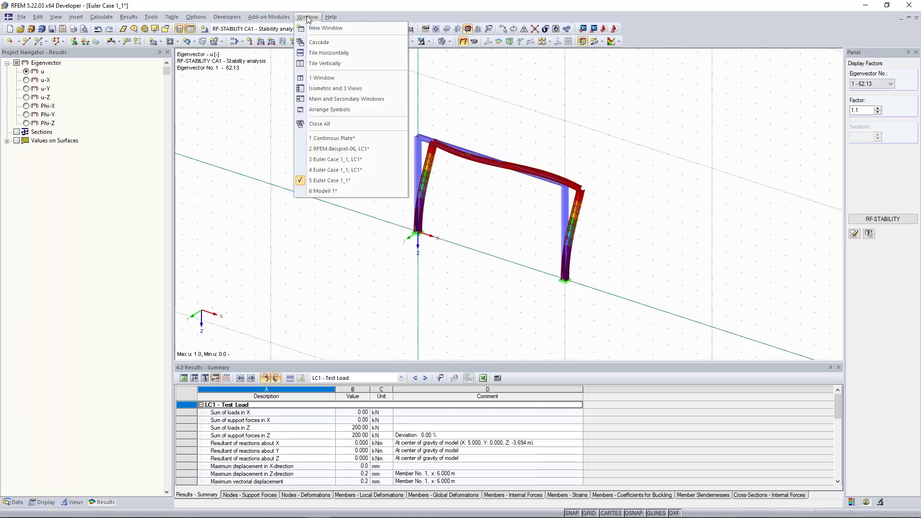
{"action": "key", "text": "Escape"}
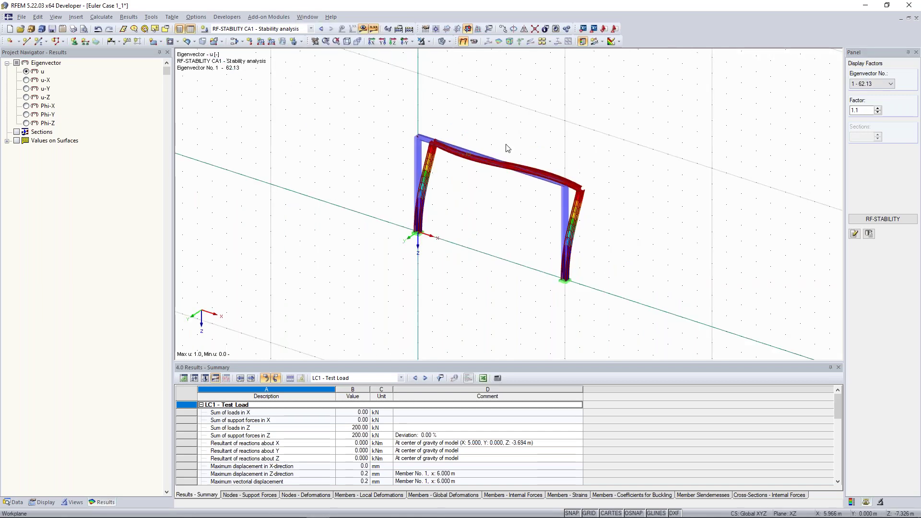
{"action": "left_click", "coordinate": [359, 42]}
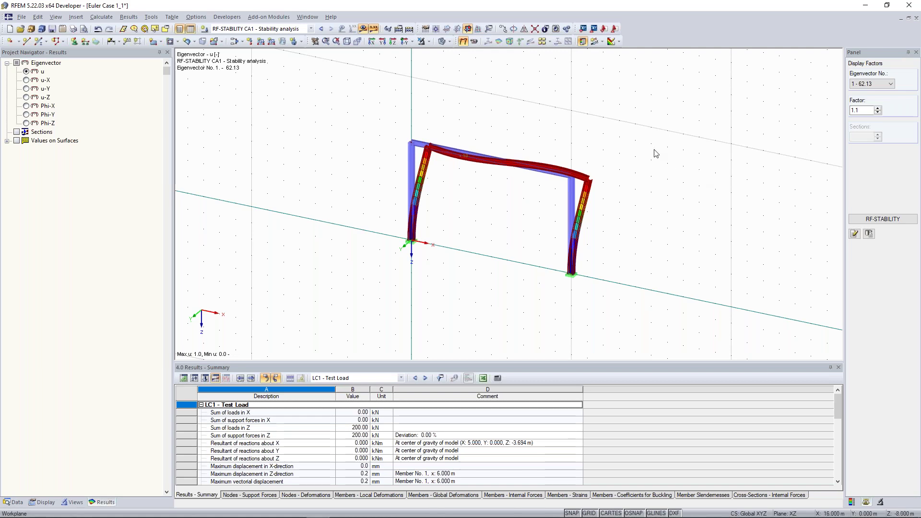
{"action": "scroll", "coordinate": [633, 190], "scroll_direction": "up", "scroll_amount": 1}
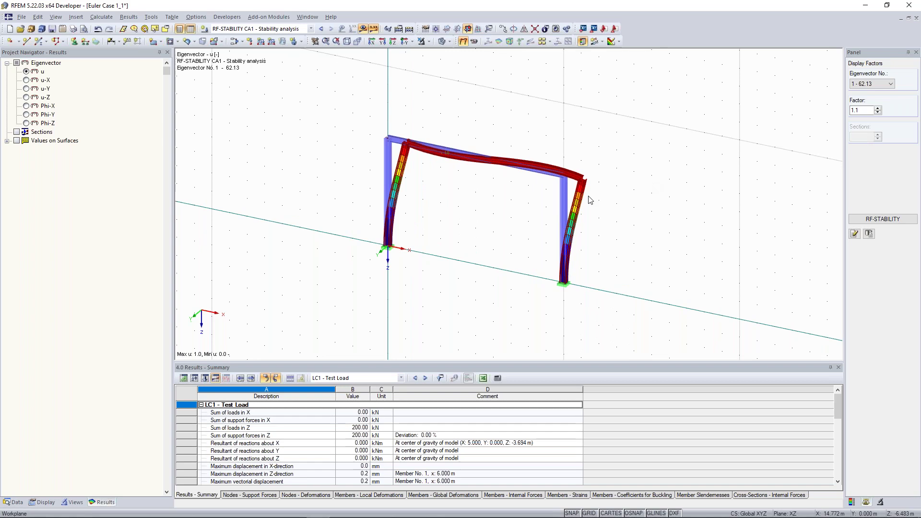
{"action": "middle_click_drag", "start_coordinate": [589, 200], "coordinate": [673, 183], "text": "ctrl"}
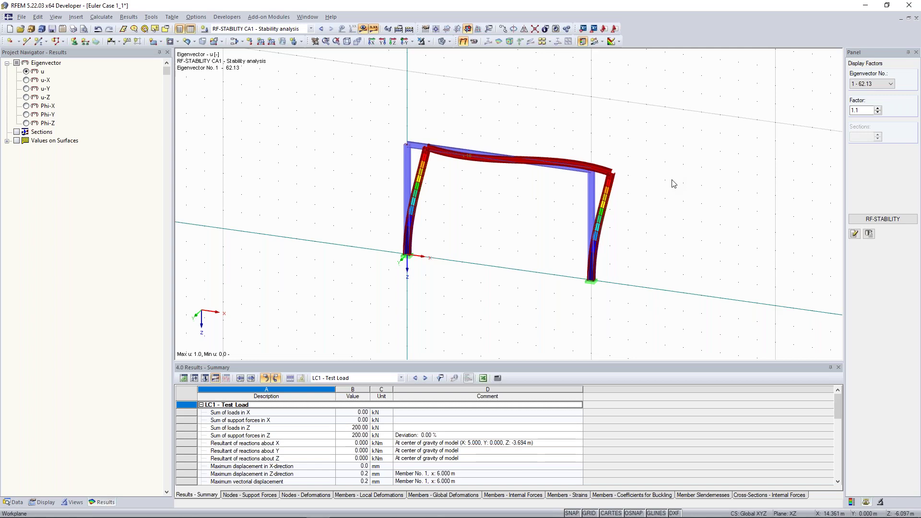
{"action": "middle_click_drag", "start_coordinate": [673, 183], "coordinate": [671, 147], "text": "ctrl"}
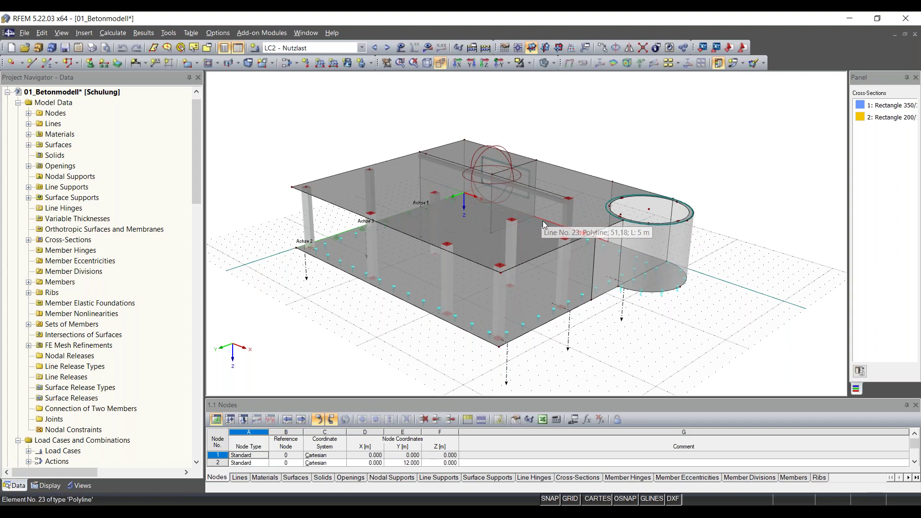
Select the cylindrical part of the 01_Betonmodell building, open its nodes for joint editing, and close the node data without changes.
{"action": "left_click", "coordinate": [545, 222]}
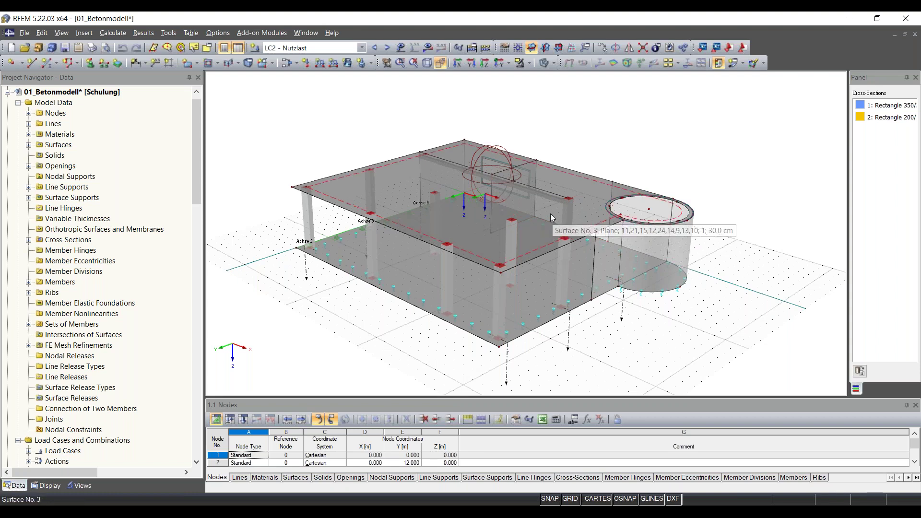
{"action": "left_click", "coordinate": [653, 99]}
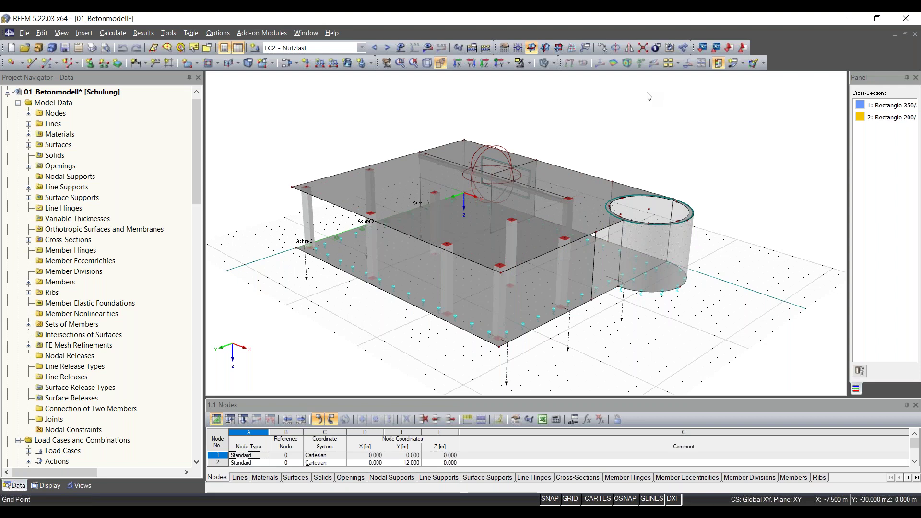
{"action": "scroll", "coordinate": [723, 270], "scroll_direction": "up", "scroll_amount": 2}
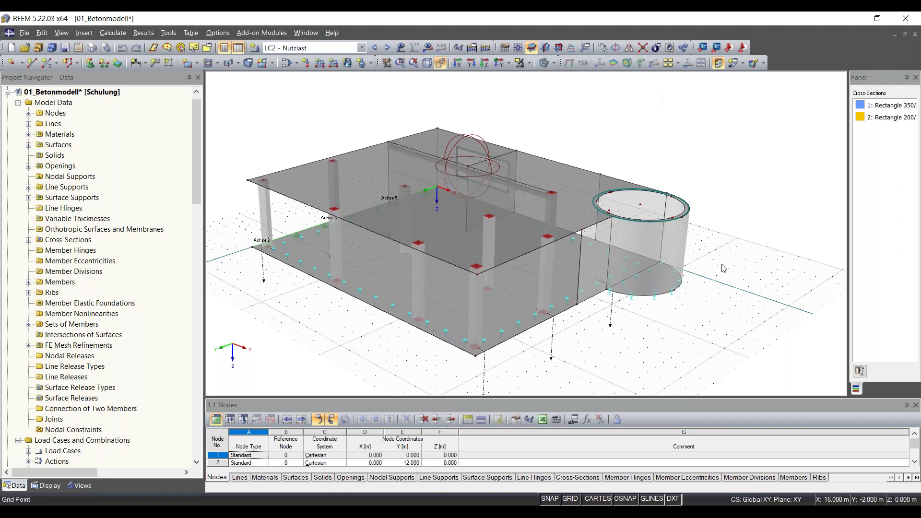
{"action": "middle_click_drag", "start_coordinate": [723, 267], "coordinate": [789, 262]}
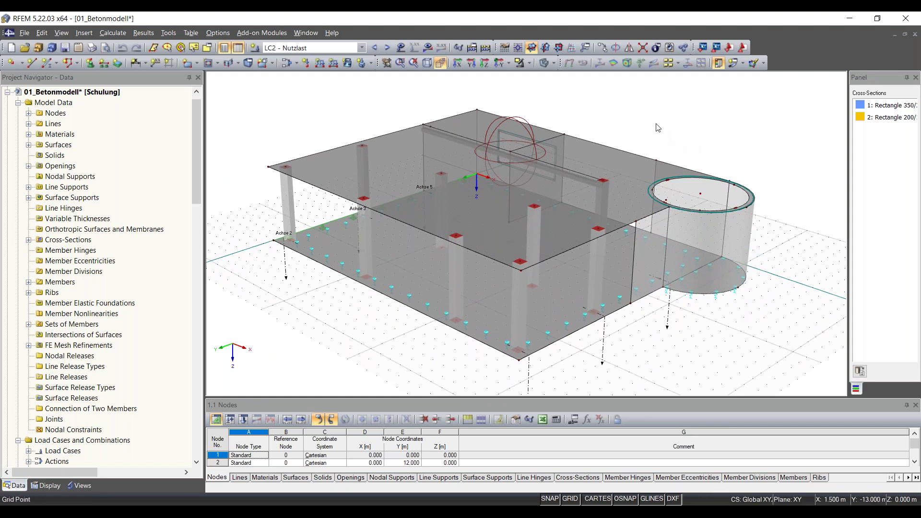
{"action": "left_click_drag", "start_coordinate": [642, 116], "coordinate": [797, 339]}
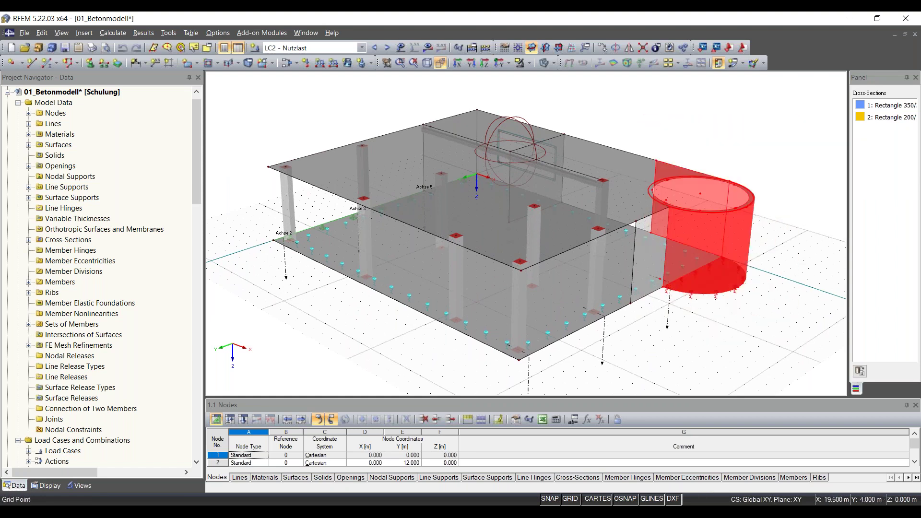
{"action": "right_click", "coordinate": [725, 216]}
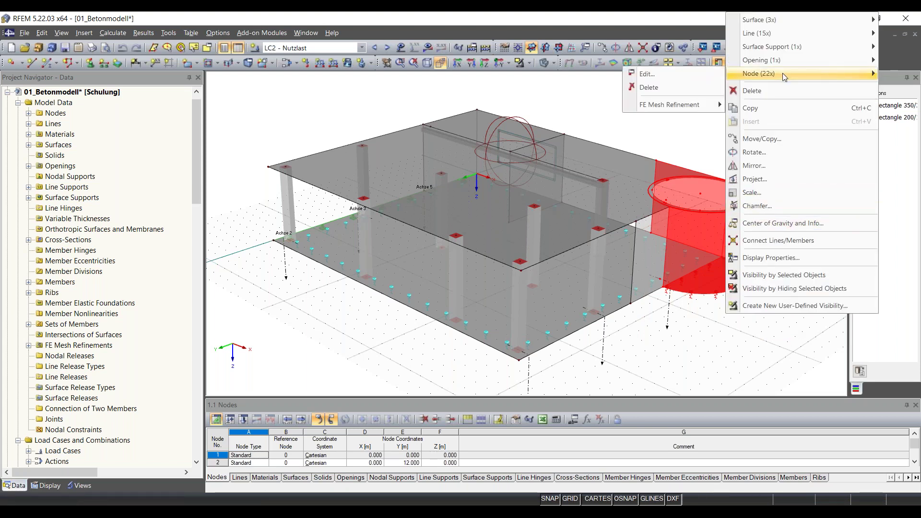
{"action": "mouse_move", "coordinate": [789, 33]}
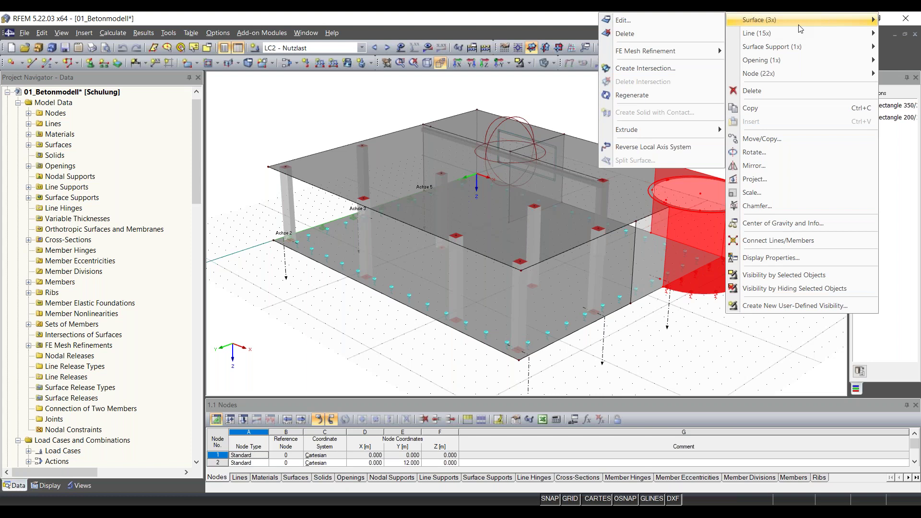
{"action": "mouse_move", "coordinate": [787, 72]}
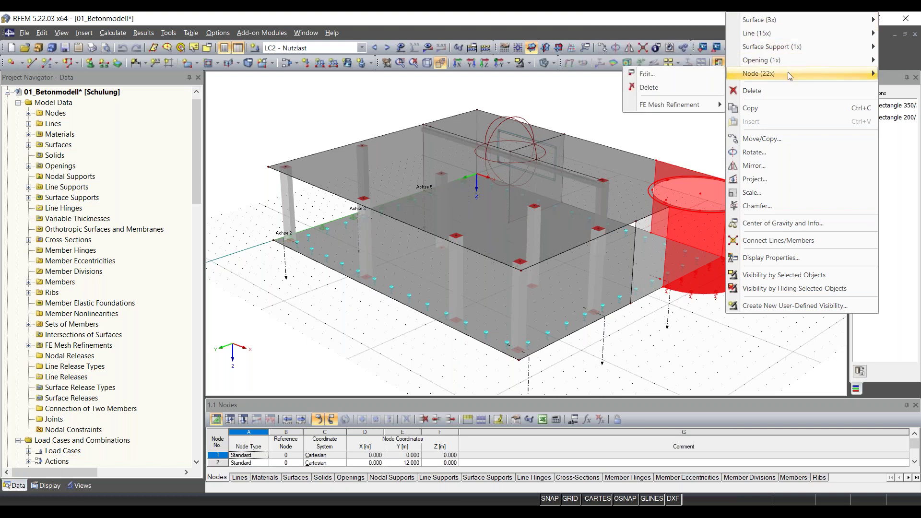
{"action": "left_click", "coordinate": [687, 74]}
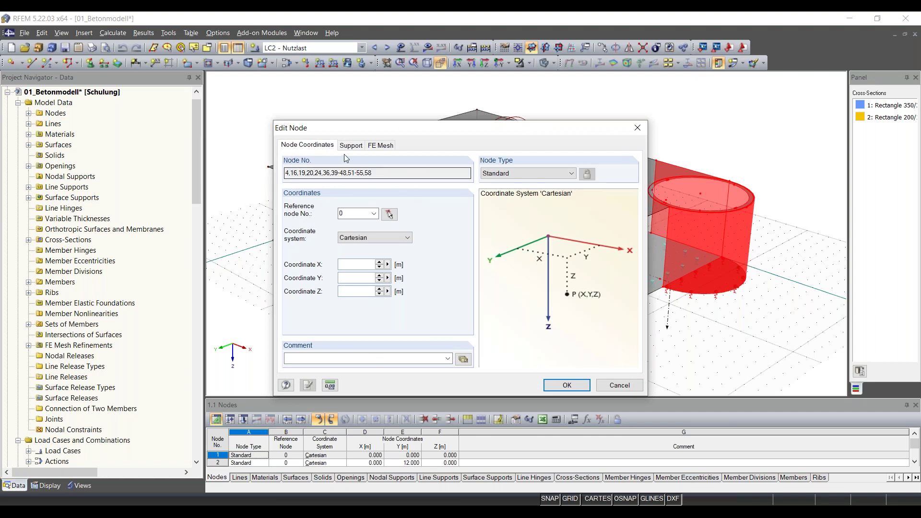
{"action": "left_click", "coordinate": [638, 128]}
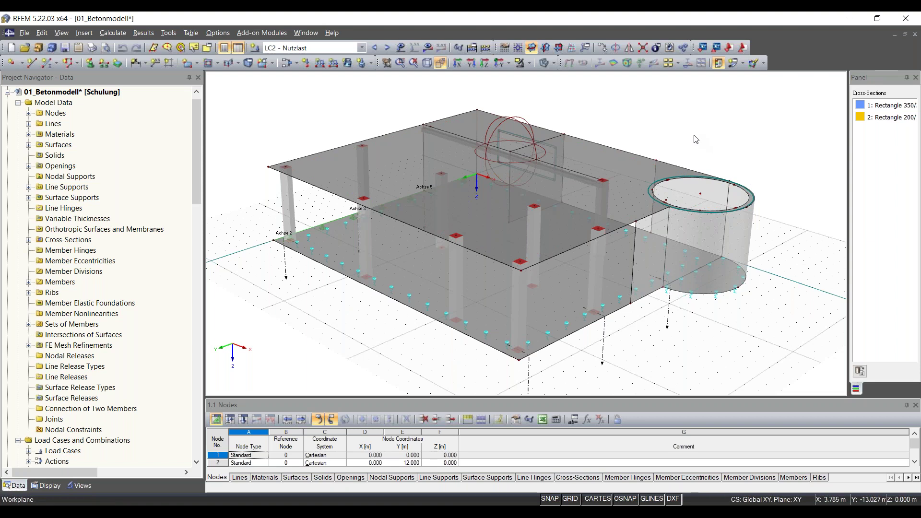
Start the avatar fly mode and fly from outside the concrete building in between its columns.
{"action": "key", "text": "ctrl+shift+f"}
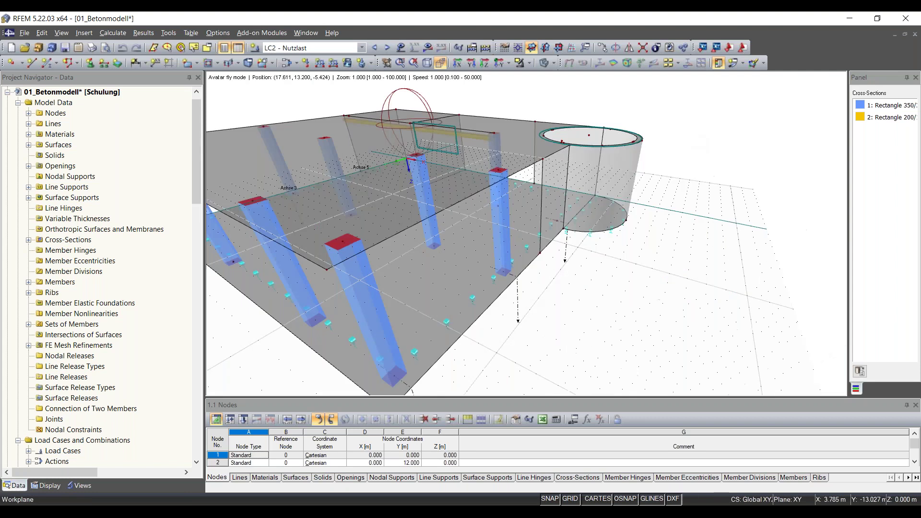
{"action": "key", "text": "Left"}
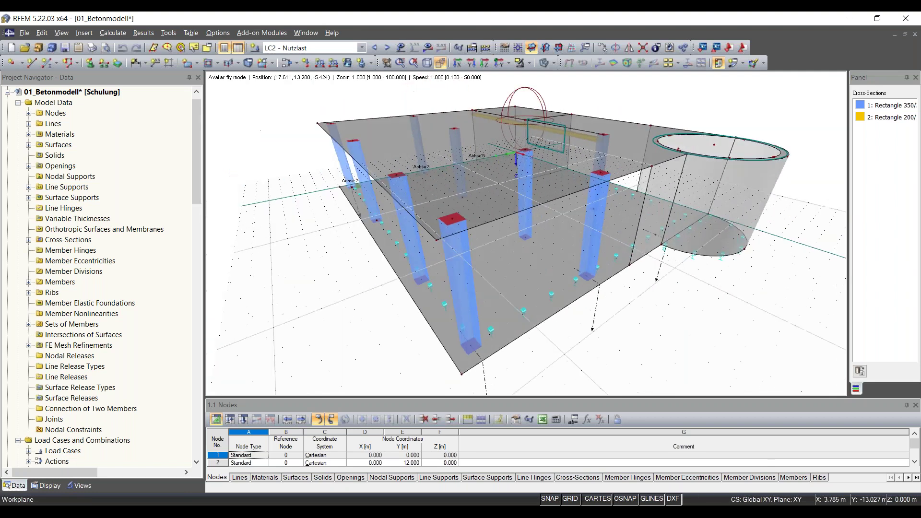
{"action": "key", "text": "Right"}
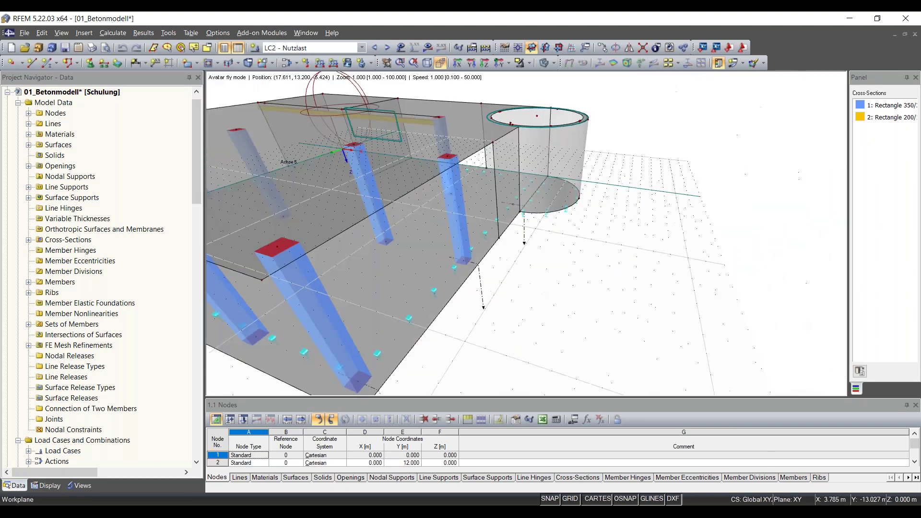
{"action": "key", "text": "Right"}
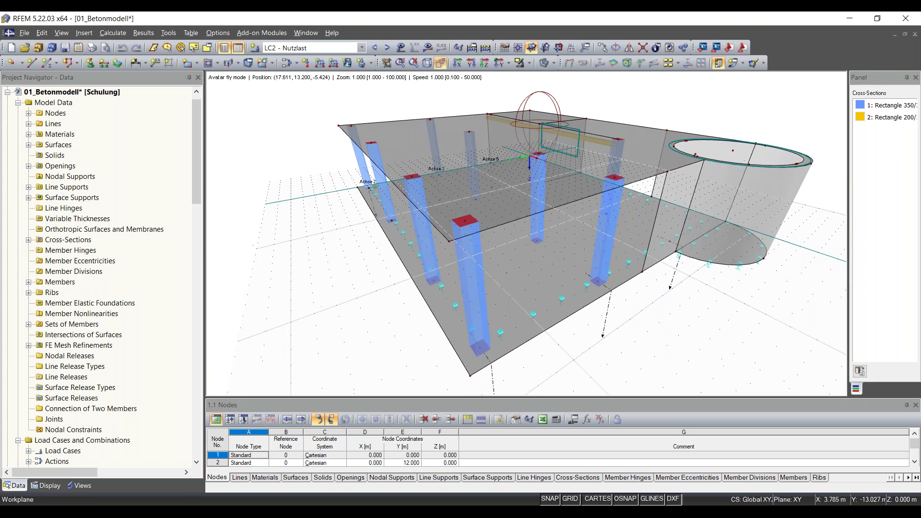
{"action": "key", "text": "Up"}
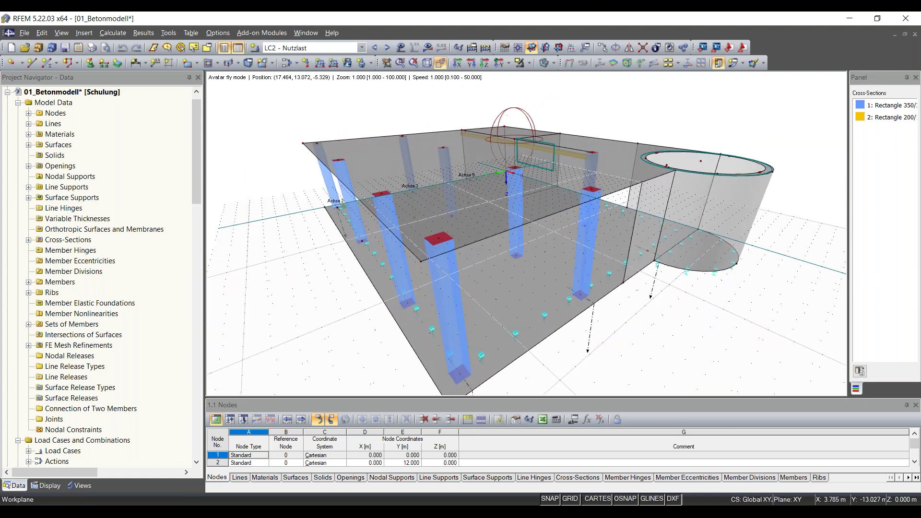
{"action": "key", "text": "Up"}
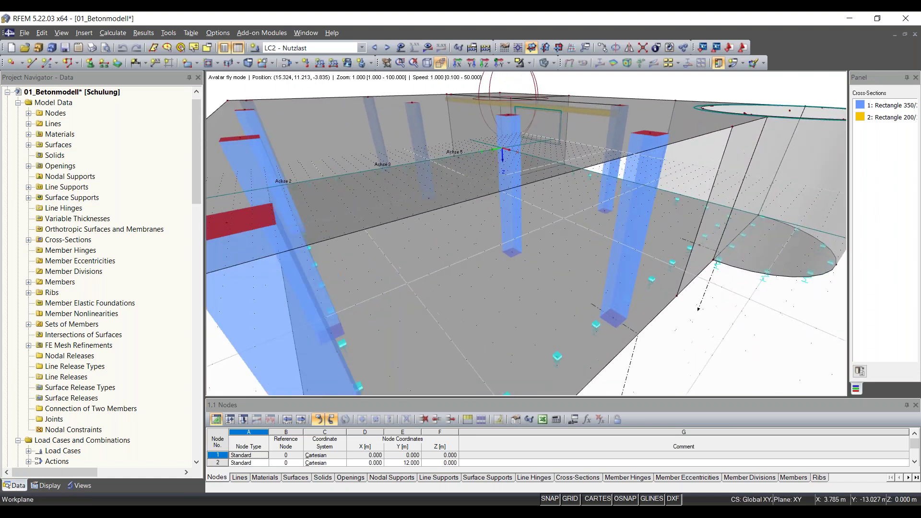
{"action": "key", "text": "Up"}
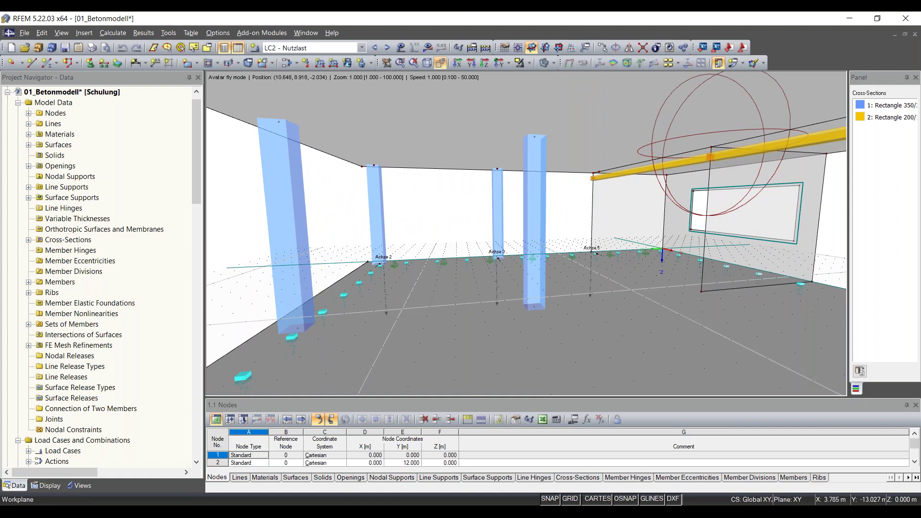
Fly through the interior of the concrete building at speed 6.5, circling past its columns, and leave the avatar fly mode.
{"action": "key", "text": "Right"}
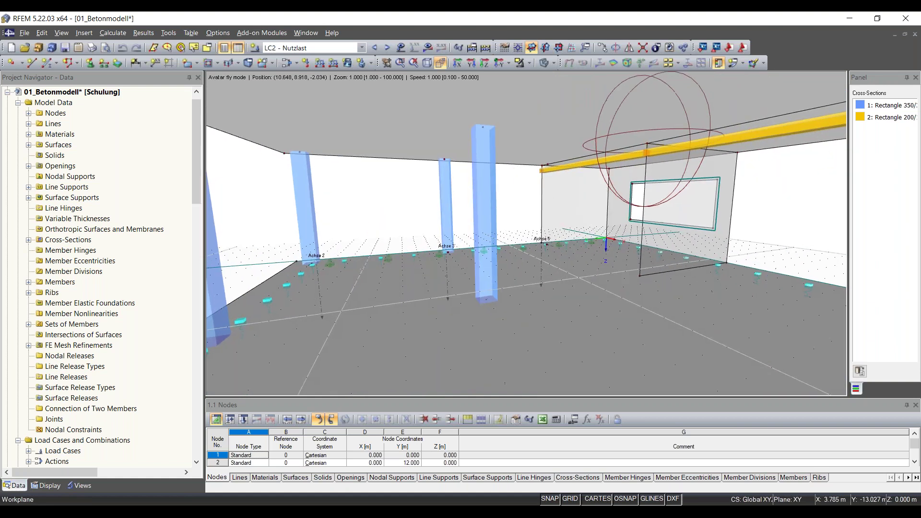
{"action": "key", "text": "Left"}
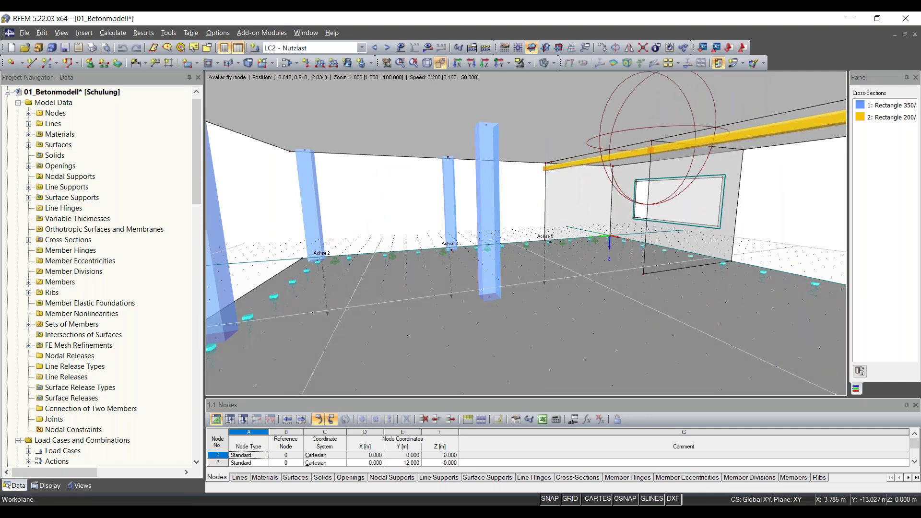
{"action": "key", "text": "Up"}
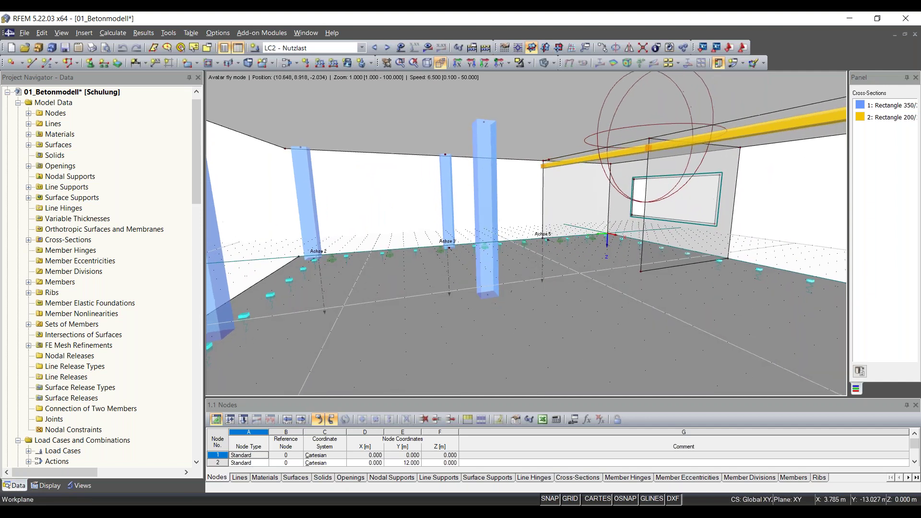
{"action": "key", "text": "Right"}
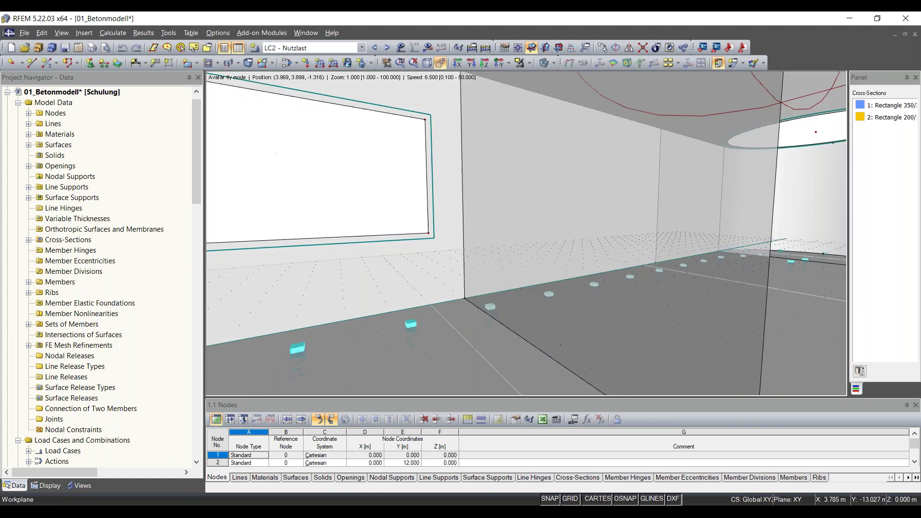
{"action": "key", "text": "Up"}
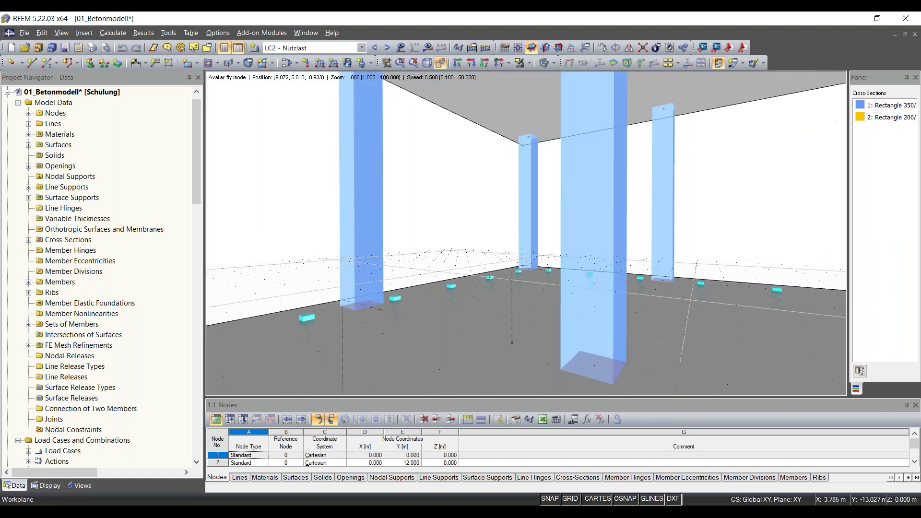
{"action": "key", "text": "Up"}
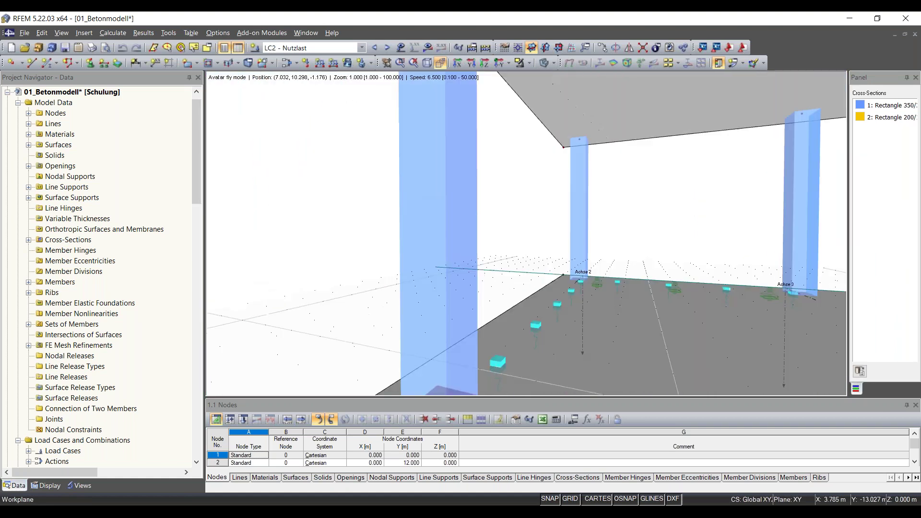
{"action": "key", "text": "Right"}
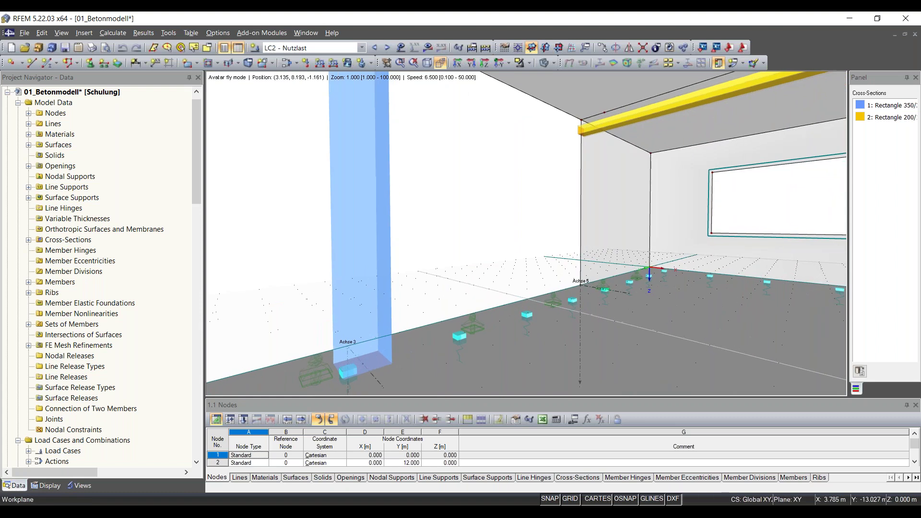
{"action": "key", "text": "Escape"}
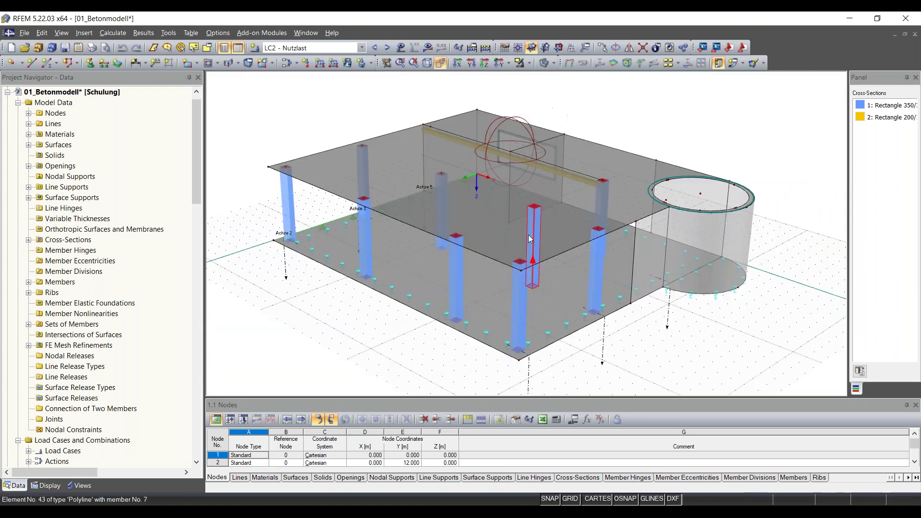
Calculate load case LC2 - Nutzlast and display its results on the building.
{"action": "middle_click_drag", "start_coordinate": [718, 257], "coordinate": [818, 286], "text": "ctrl"}
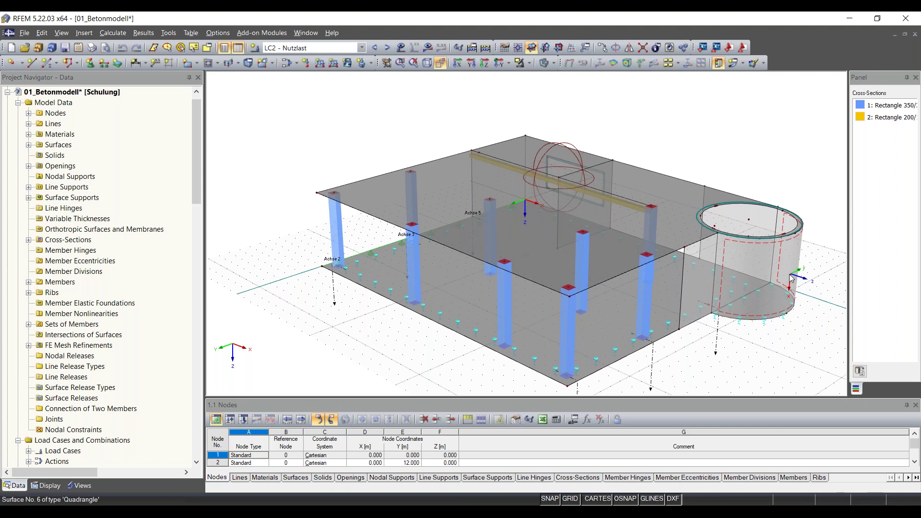
{"action": "left_click", "coordinate": [84, 33]}
{"action": "left_click", "coordinate": [84, 32]}
{"action": "left_click", "coordinate": [112, 33]}
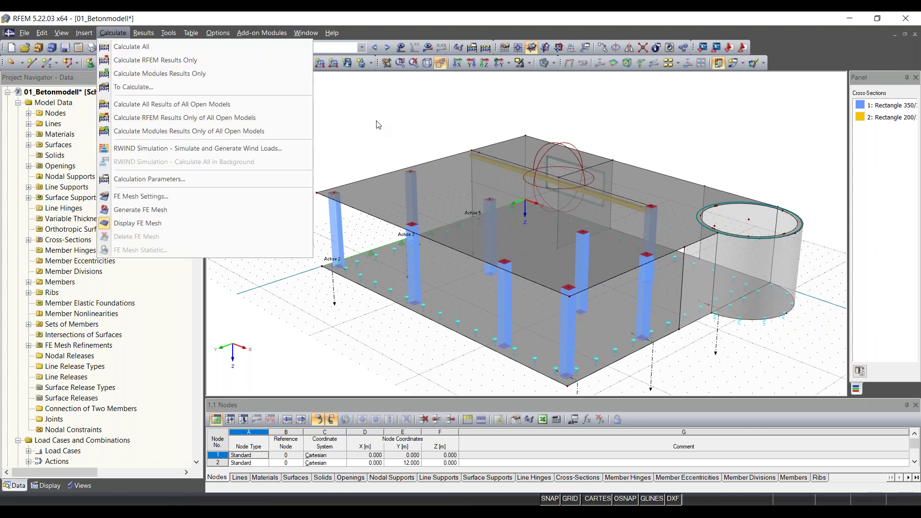
{"action": "left_click", "coordinate": [376, 125]}
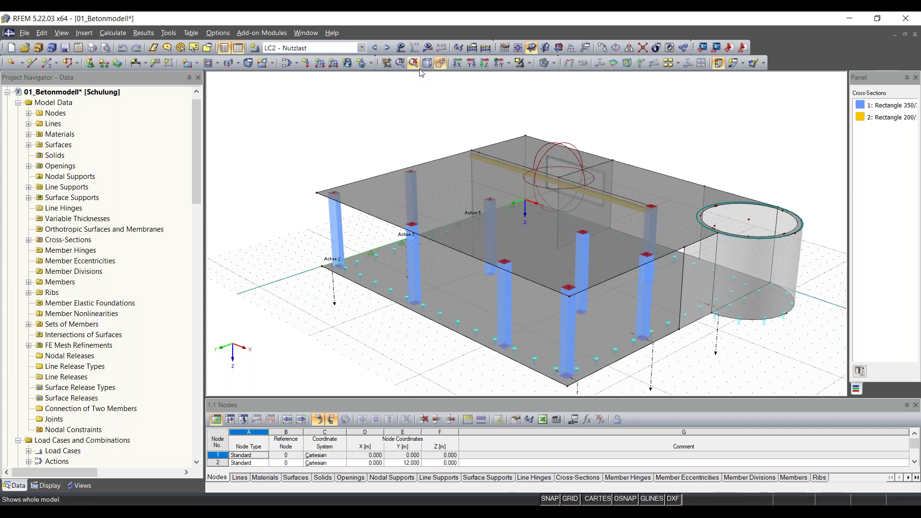
{"action": "left_click", "coordinate": [428, 48]}
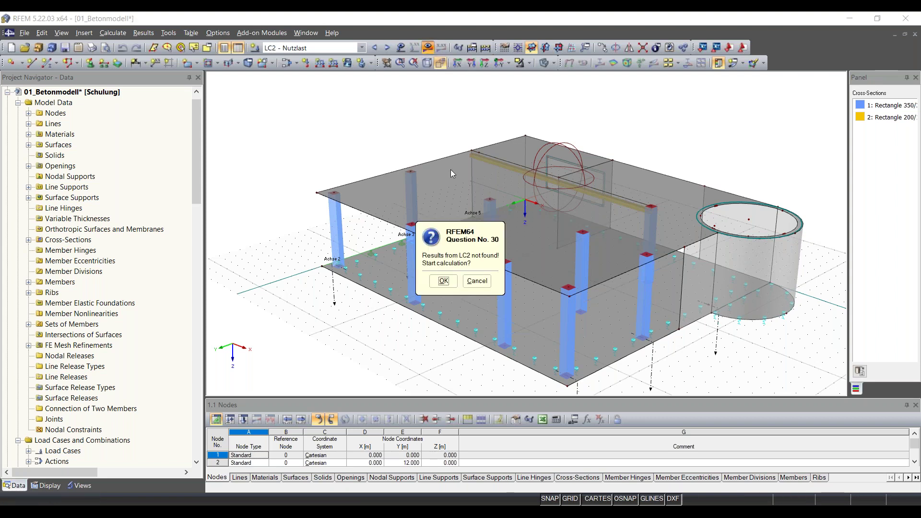
{"action": "left_click", "coordinate": [443, 280]}
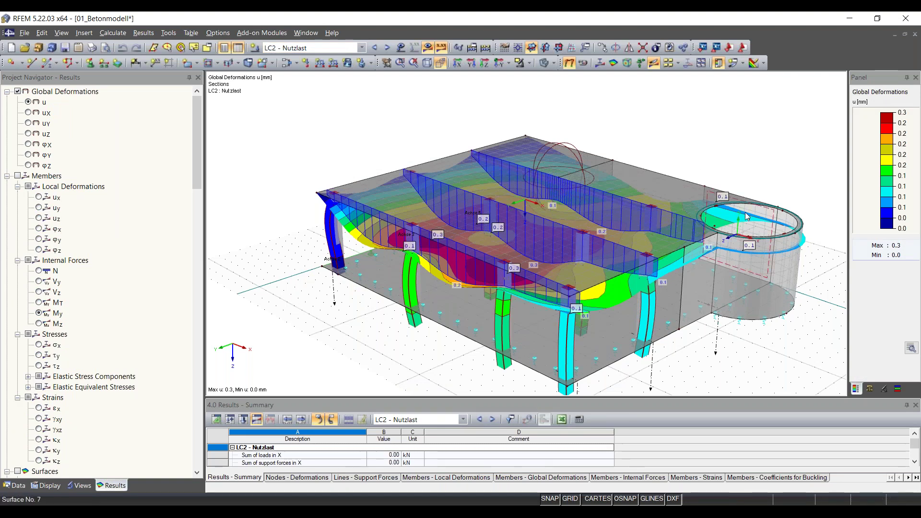
Insert a clipping plane in the X-Z direction through the deformed building.
{"action": "middle_click_drag", "start_coordinate": [558, 246], "coordinate": [509, 230]}
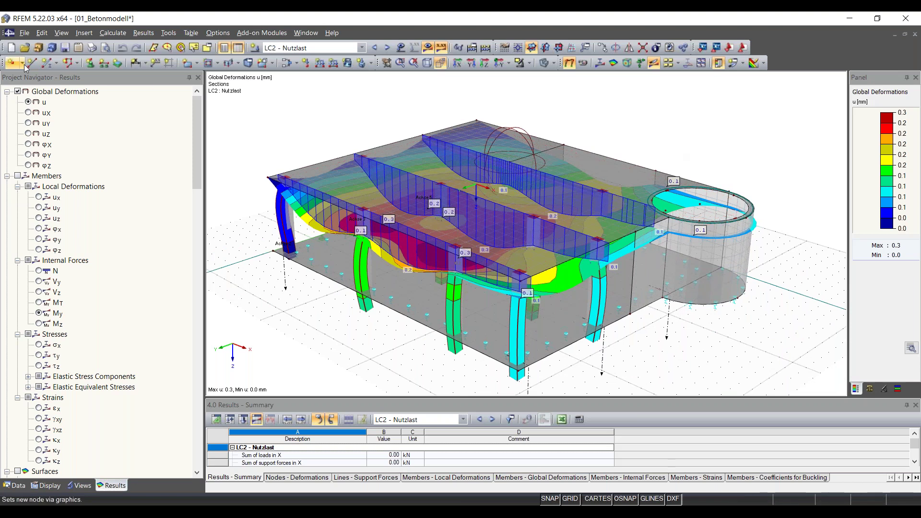
{"action": "left_click", "coordinate": [81, 33]}
{"action": "left_click", "coordinate": [81, 33]}
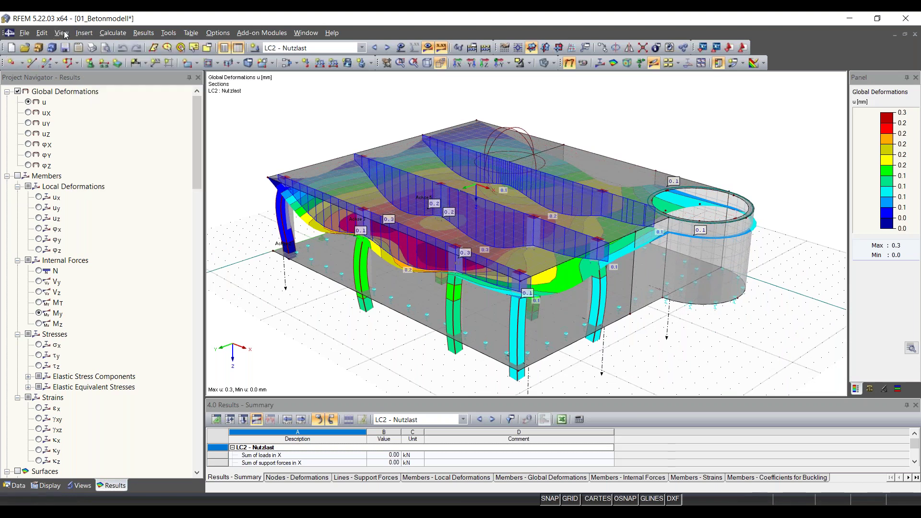
{"action": "left_click", "coordinate": [79, 34]}
{"action": "left_click", "coordinate": [42, 32]}
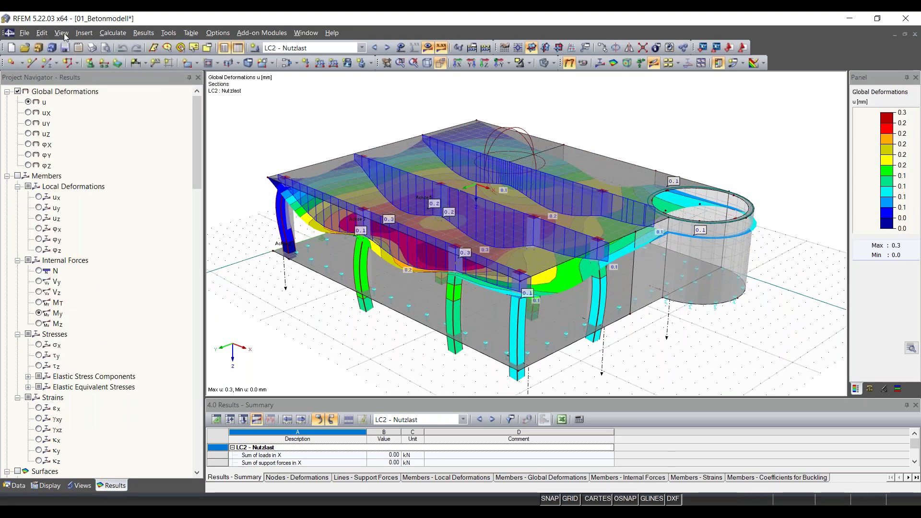
{"action": "left_click", "coordinate": [62, 33]}
{"action": "mouse_move", "coordinate": [79, 37]}
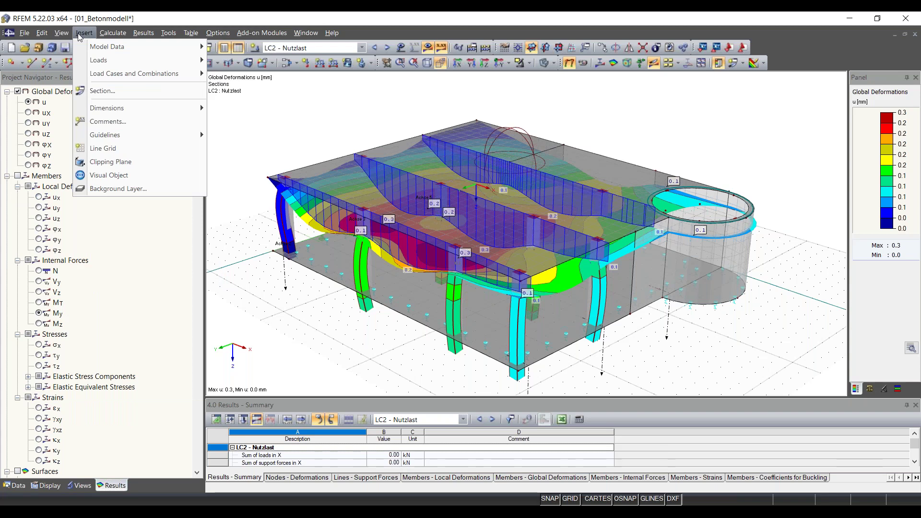
{"action": "left_click", "coordinate": [115, 164]}
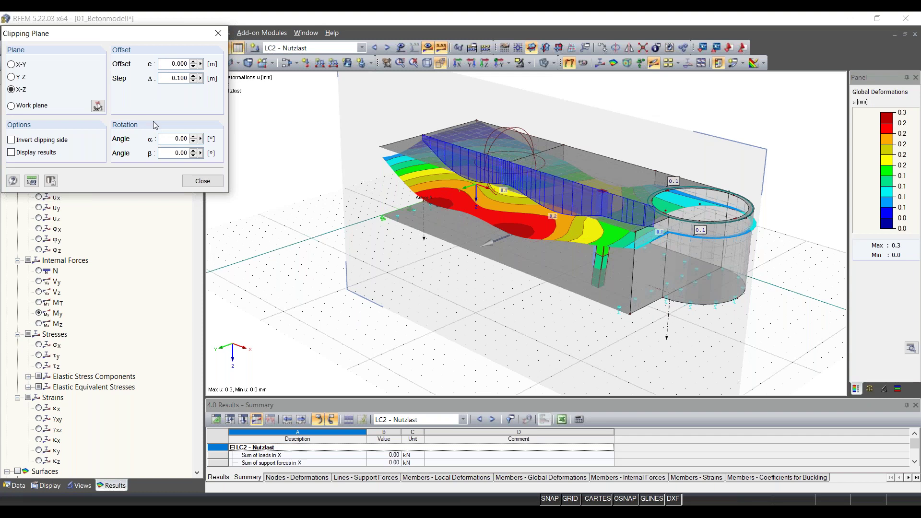
Shift the X-Z clipping plane to an offset of 2.2 m using a step of 1.1 m, and return the offset to 0.
{"action": "scroll", "coordinate": [195, 72], "scroll_direction": "up", "scroll_amount": 7}
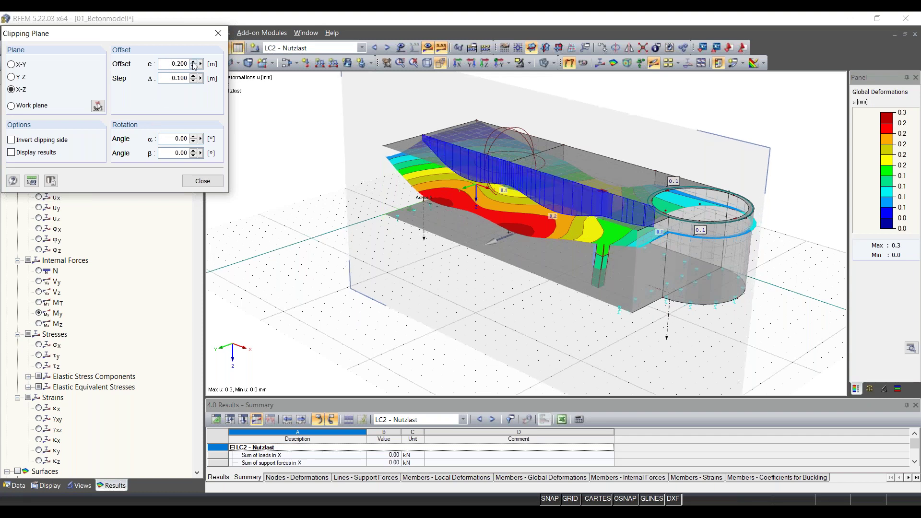
{"action": "left_click", "coordinate": [193, 76]}
{"action": "scroll", "coordinate": [194, 78], "scroll_direction": "down", "scroll_amount": 2}
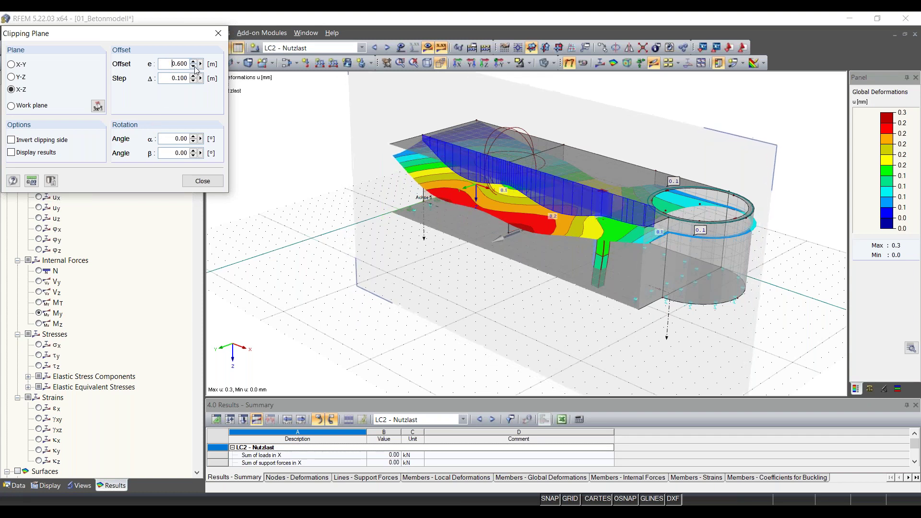
{"action": "scroll", "coordinate": [194, 79], "scroll_direction": "up", "scroll_amount": 5}
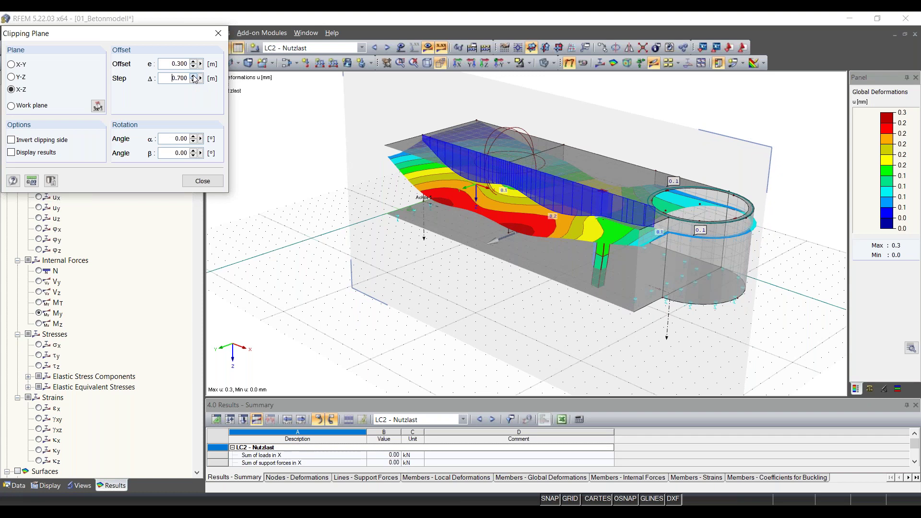
{"action": "scroll", "coordinate": [194, 80], "scroll_direction": "up", "scroll_amount": 2}
{"action": "scroll", "coordinate": [192, 72], "scroll_direction": "up", "scroll_amount": 3}
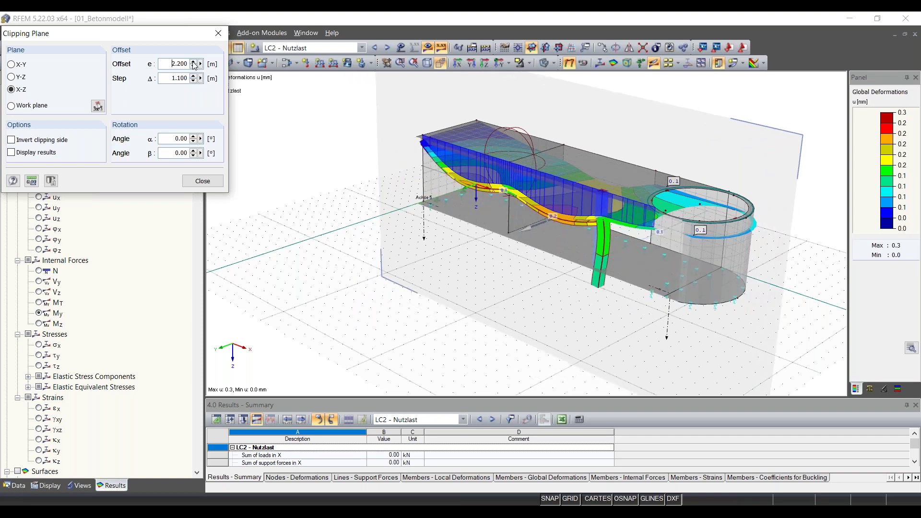
{"action": "scroll", "coordinate": [192, 73], "scroll_direction": "down", "scroll_amount": 3}
Rotate the X-Z clipping plane by angle α to 15° and then to -20°.
{"action": "scroll", "coordinate": [194, 139], "scroll_direction": "up", "scroll_amount": 1}
{"action": "scroll", "coordinate": [193, 139], "scroll_direction": "up", "scroll_amount": 1}
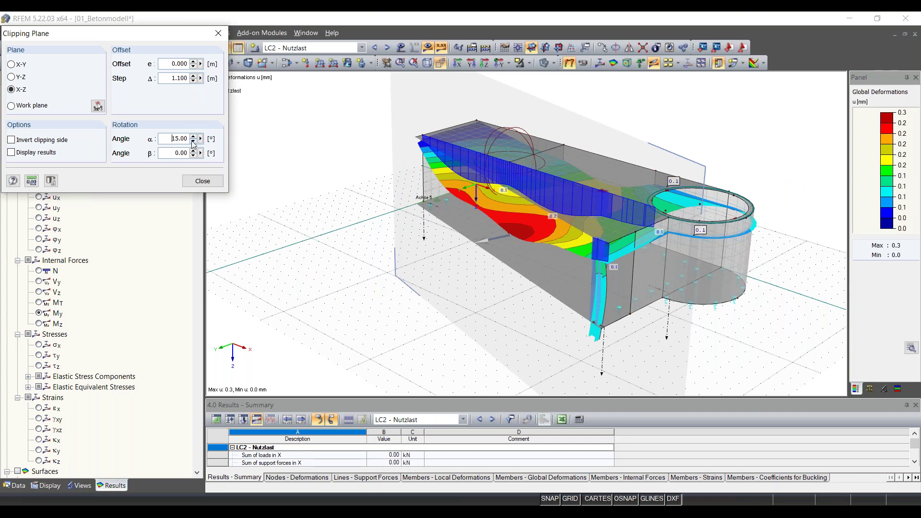
{"action": "scroll", "coordinate": [194, 142], "scroll_direction": "down", "scroll_amount": 2}
{"action": "scroll", "coordinate": [194, 142], "scroll_direction": "down", "scroll_amount": 4}
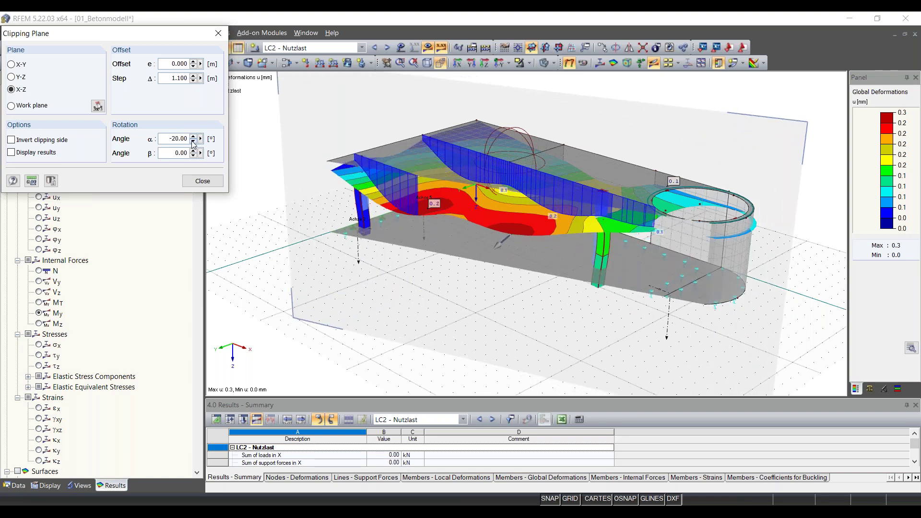
Cut the deformed building with the Y-Z and then the X-Y clipping plane, and end the clipping.
{"action": "left_click", "coordinate": [21, 80]}
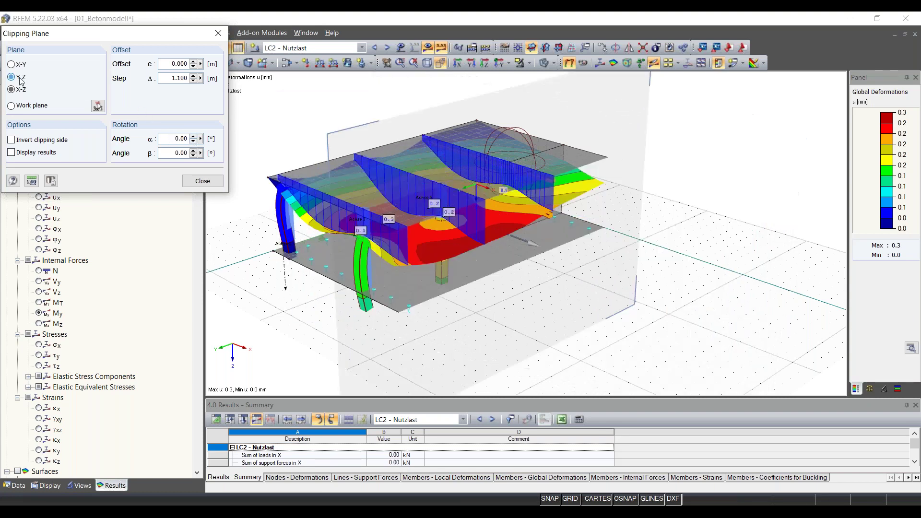
{"action": "left_click", "coordinate": [21, 67]}
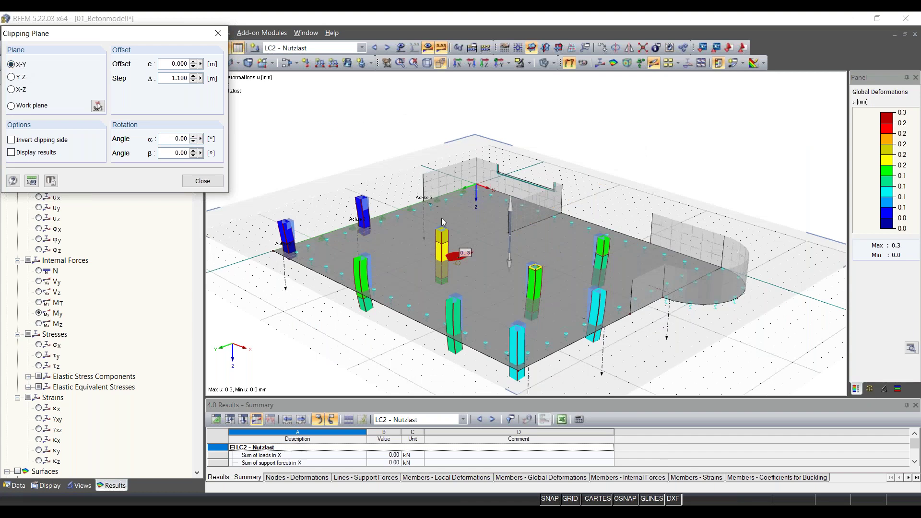
{"action": "left_click", "coordinate": [202, 182]}
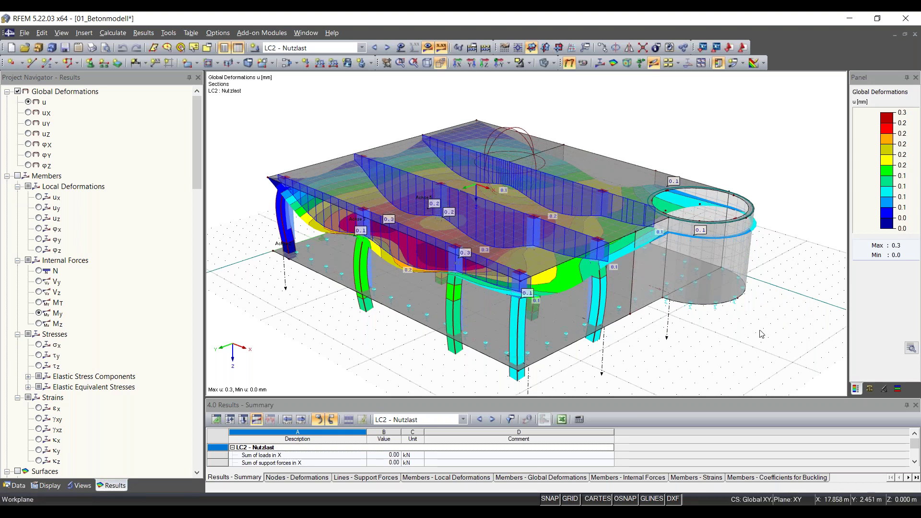
{"action": "middle_click_drag", "start_coordinate": [753, 336], "coordinate": [691, 361], "text": "ctrl"}
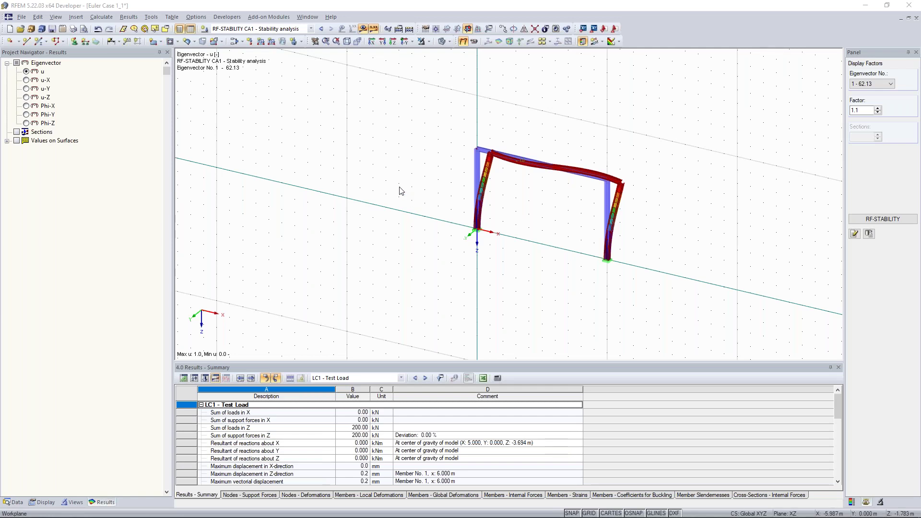
In the Euler Case 1_1 model, narrow the project navigator and examine the frame's buckling shape from nearly the front.
{"action": "scroll", "coordinate": [401, 191], "scroll_direction": "down", "scroll_amount": 1}
{"action": "scroll", "coordinate": [379, 194], "scroll_direction": "up", "scroll_amount": 2}
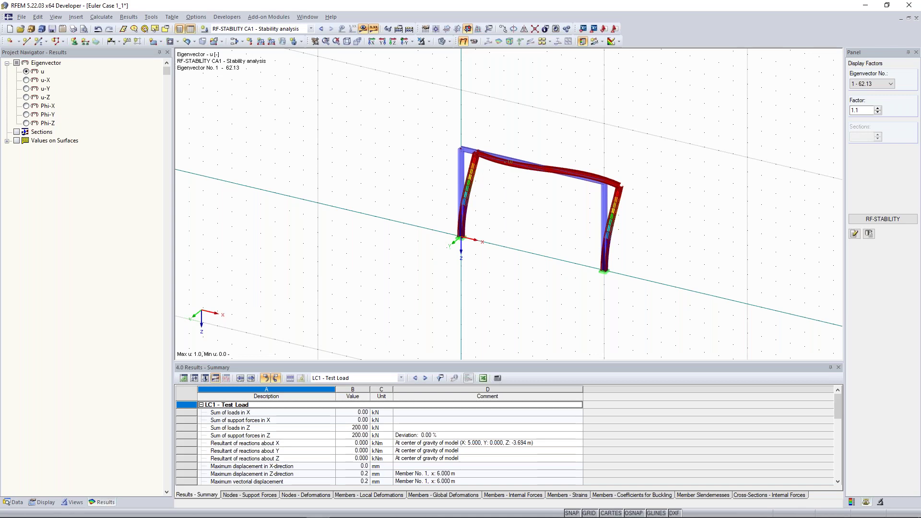
{"action": "middle_click_drag", "start_coordinate": [390, 185], "coordinate": [171, 286], "text": "ctrl"}
{"action": "left_click_drag", "start_coordinate": [170, 278], "coordinate": [126, 279]}
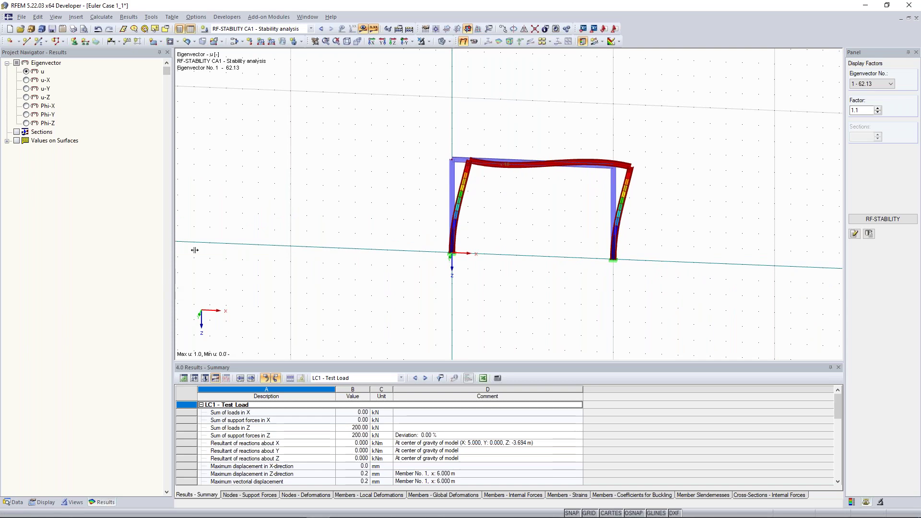
{"action": "middle_click_drag", "start_coordinate": [338, 207], "coordinate": [235, 191]}
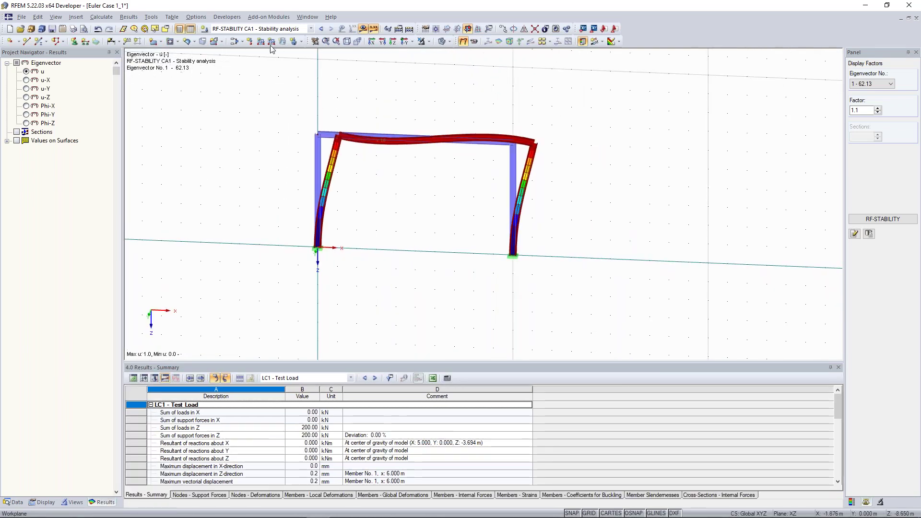
{"action": "middle_click_drag", "start_coordinate": [279, 107], "coordinate": [712, 165], "text": "ctrl"}
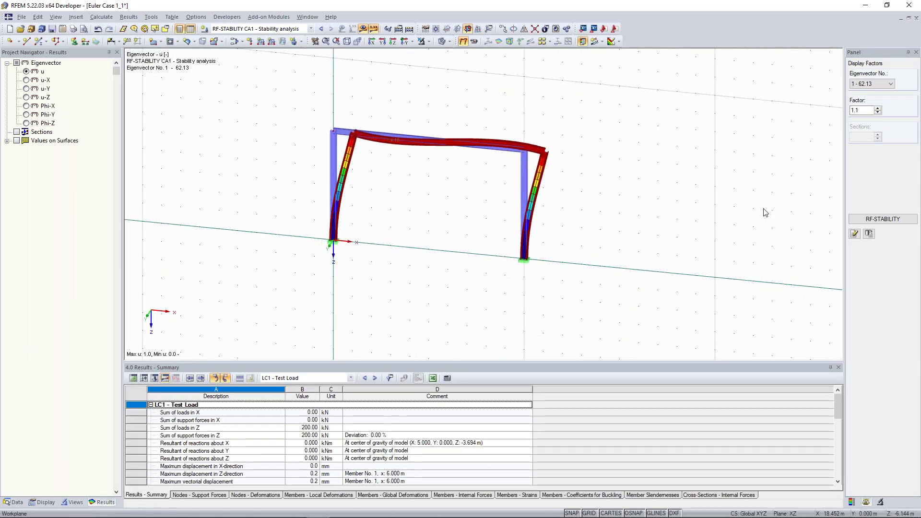
Open the RF-STABILITY table of effective lengths and critical loads, and move its window down to uncover the top of the frame.
{"action": "left_click", "coordinate": [871, 221]}
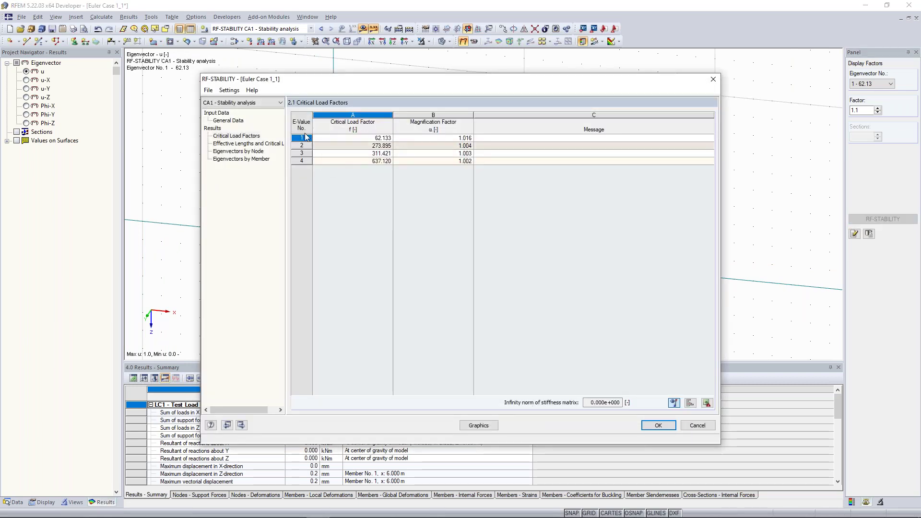
{"action": "left_click", "coordinate": [235, 145]}
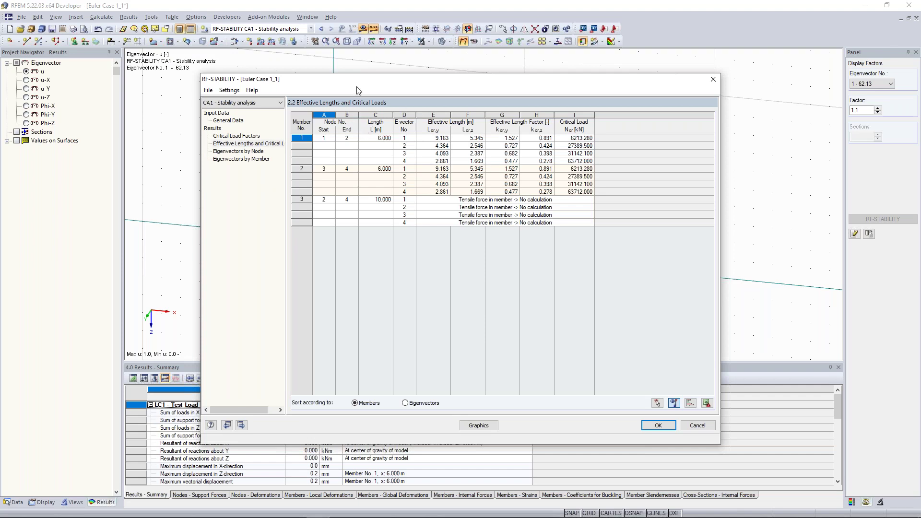
{"action": "left_click_drag", "start_coordinate": [358, 82], "coordinate": [319, 173]}
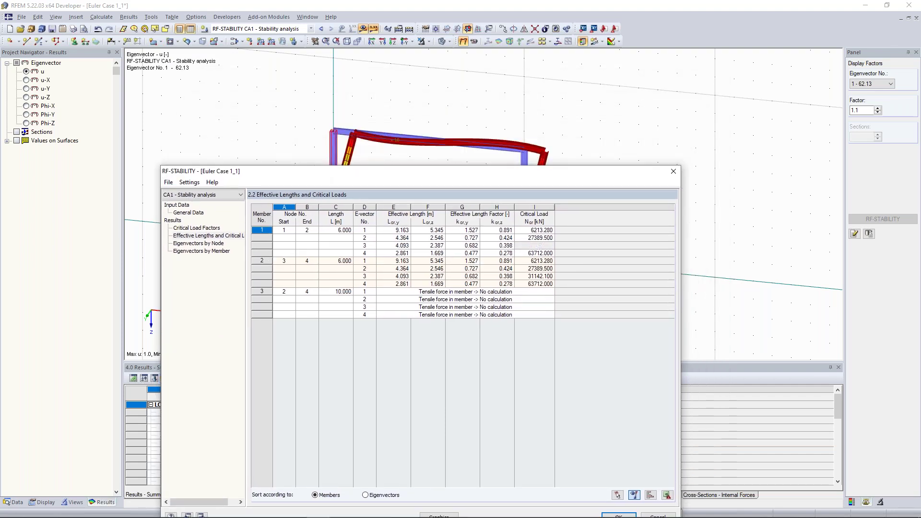
Compare the effective lengths of member 1 with the buckling shape, moving the table window below the frame, and close RF-STABILITY.
{"action": "left_click", "coordinate": [401, 252]}
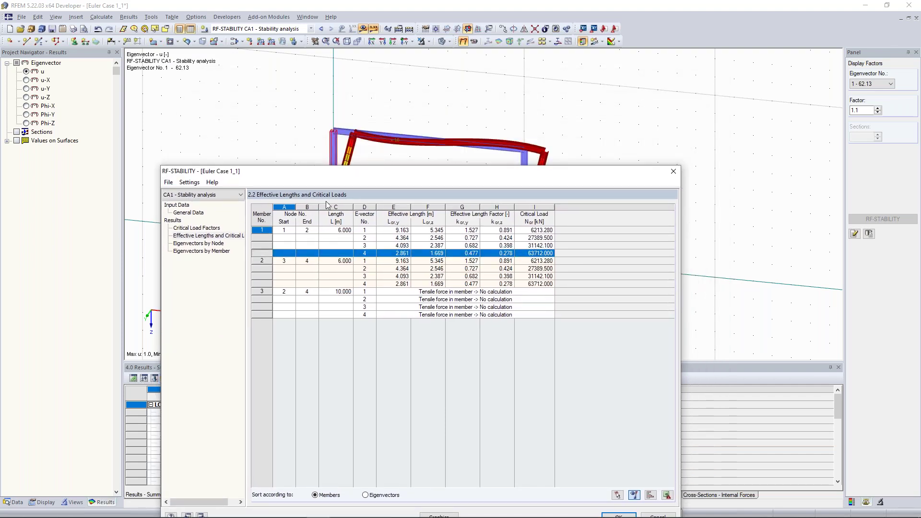
{"action": "left_click_drag", "start_coordinate": [330, 172], "coordinate": [323, 232]}
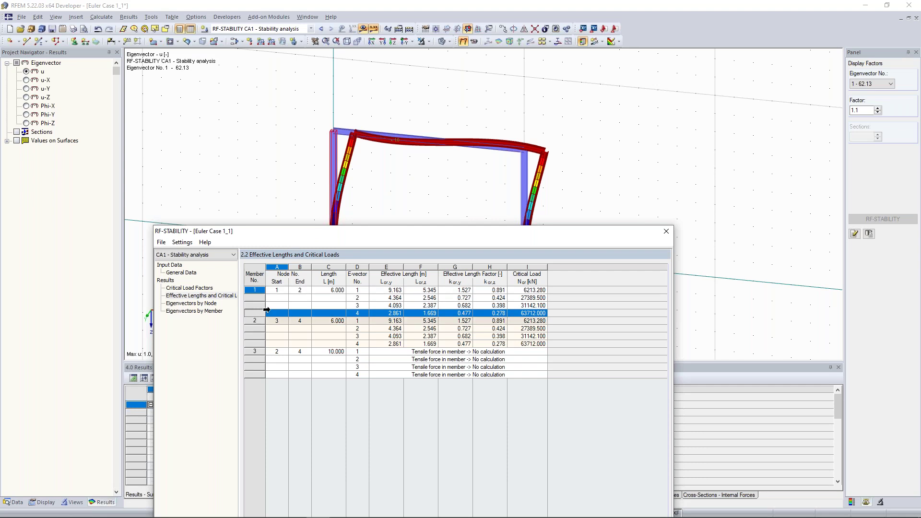
{"action": "left_click", "coordinate": [391, 291]}
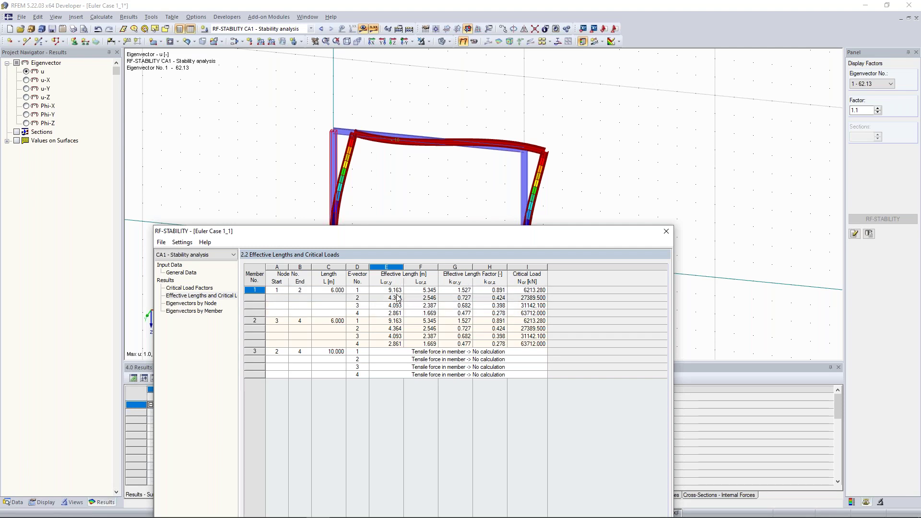
{"action": "left_click", "coordinate": [667, 232]}
Delete the frame's horizontal beam and its far column, keeping only the HEB 300 column at the origin.
{"action": "left_click_drag", "start_coordinate": [637, 307], "coordinate": [363, 104]}
{"action": "key", "text": "Delete"}
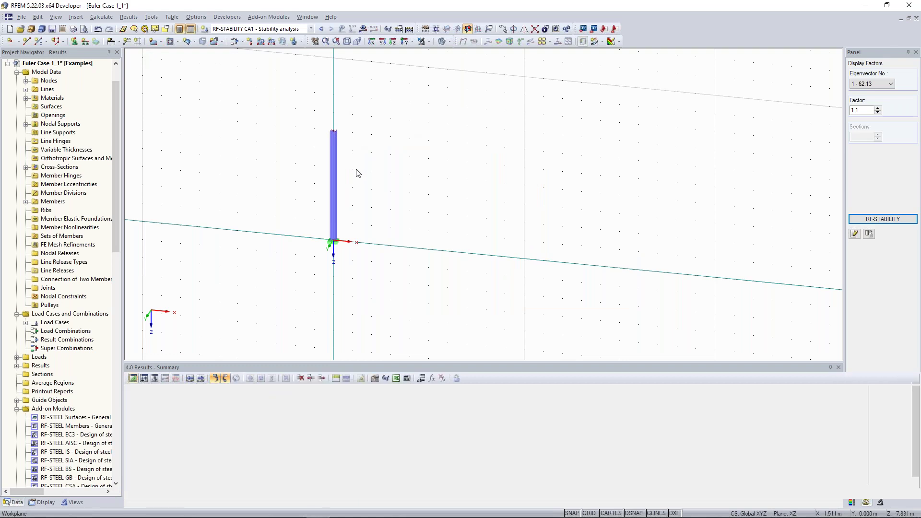
{"action": "middle_click_drag", "start_coordinate": [304, 172], "coordinate": [331, 181]}
{"action": "scroll", "coordinate": [376, 201], "scroll_direction": "up", "scroll_amount": 2}
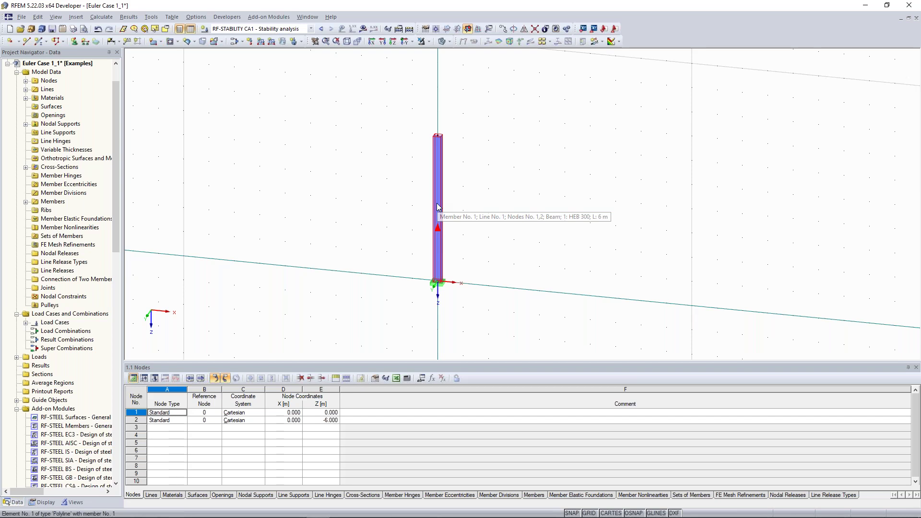
Calculate all results for the single remaining column.
{"action": "left_click", "coordinate": [409, 28]}
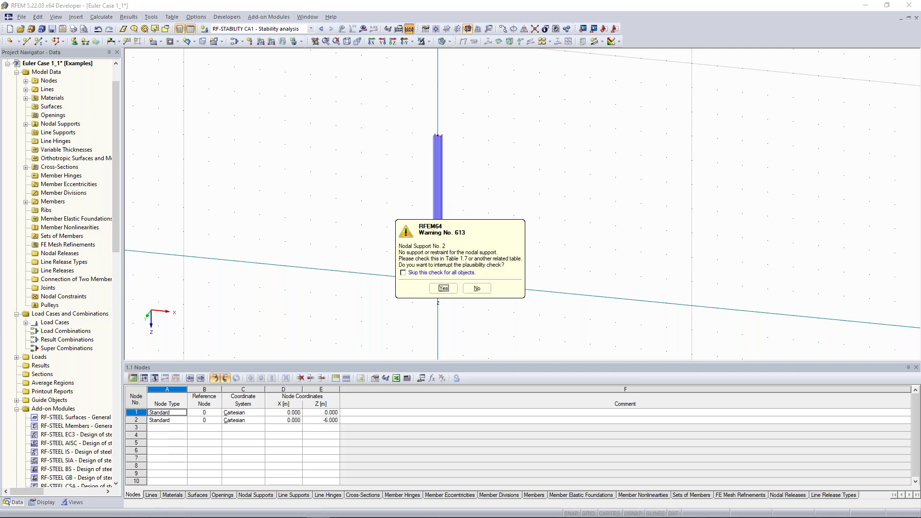
{"action": "key", "text": "Return"}
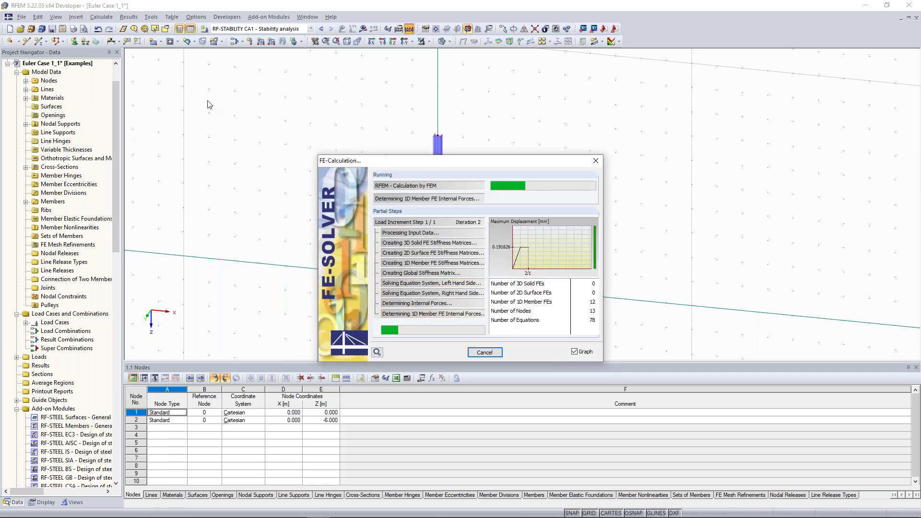
{"action": "left_click", "coordinate": [443, 288]}
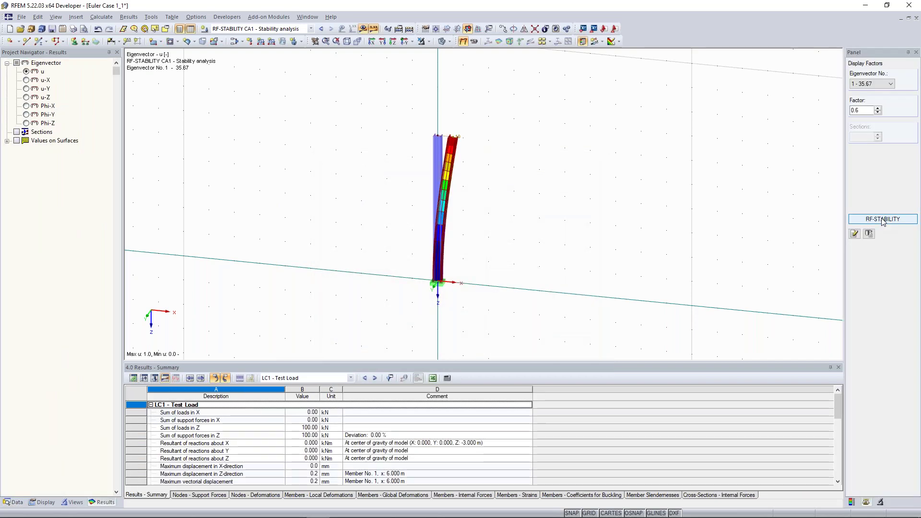
Review the single column's critical load factors, effective lengths and critical loads in RF-STABILITY, and close the module.
{"action": "left_click", "coordinate": [883, 220]}
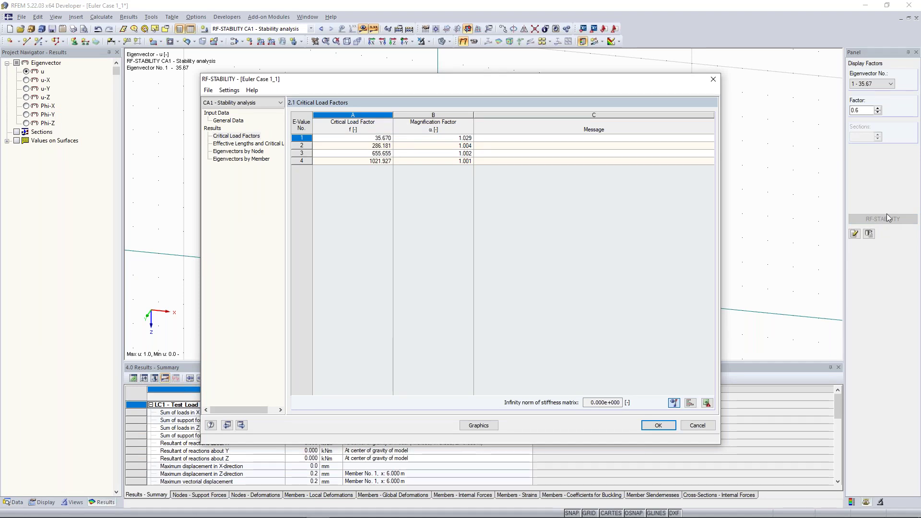
{"action": "key", "text": "ctrl+Page_Down"}
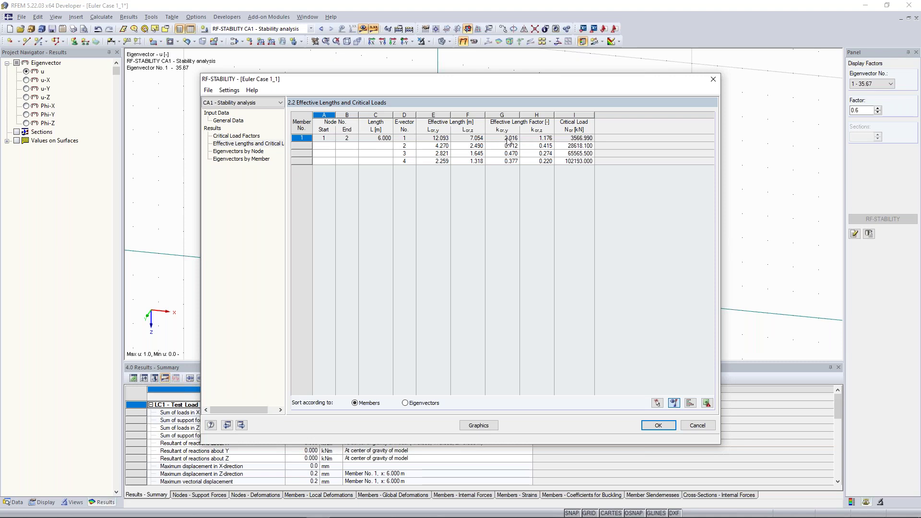
{"action": "left_click", "coordinate": [713, 79]}
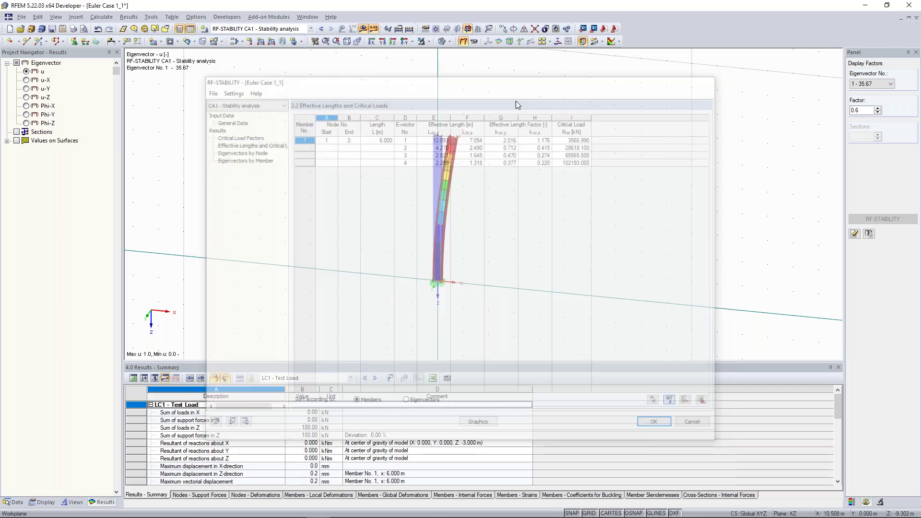
Deactivate the shear stiffness of members in the global calculation parameters, accepting the deletion of all results.
{"action": "middle_click_drag", "start_coordinate": [302, 103], "coordinate": [295, 131]}
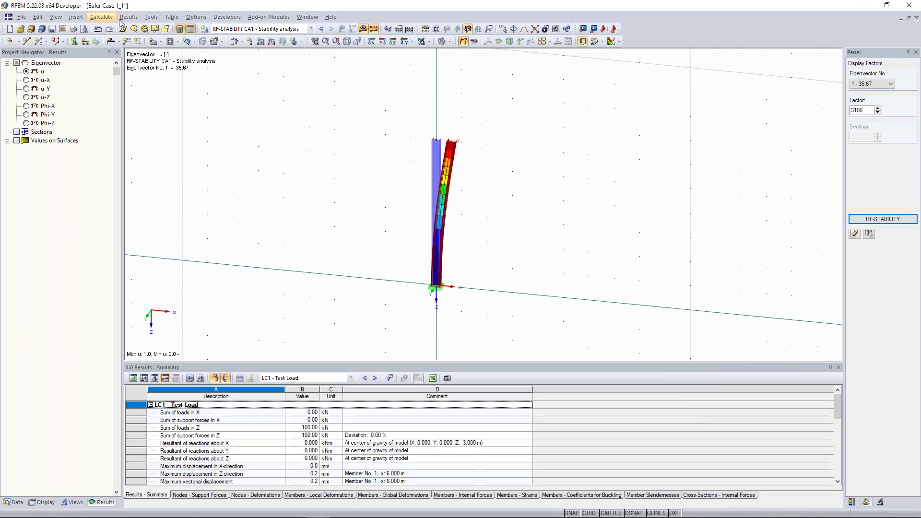
{"action": "left_click", "coordinate": [101, 17]}
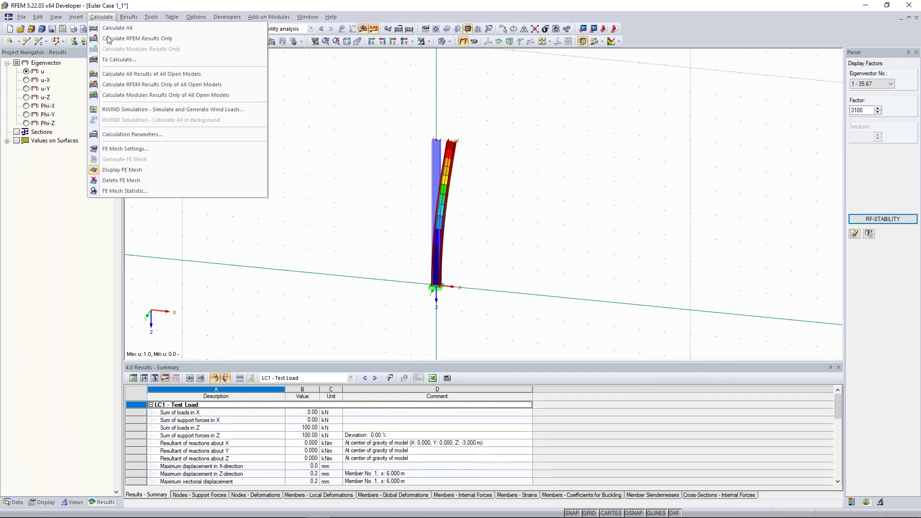
{"action": "left_click", "coordinate": [160, 138]}
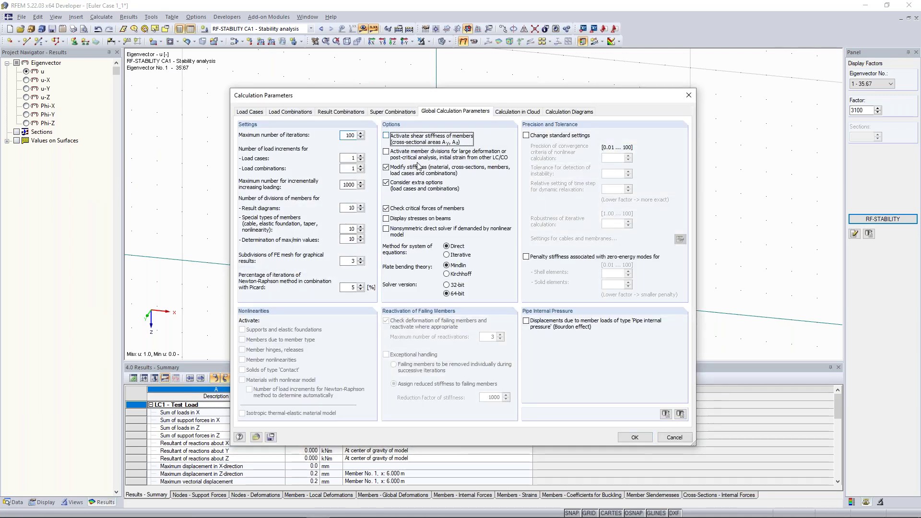
{"action": "left_click", "coordinate": [634, 437]}
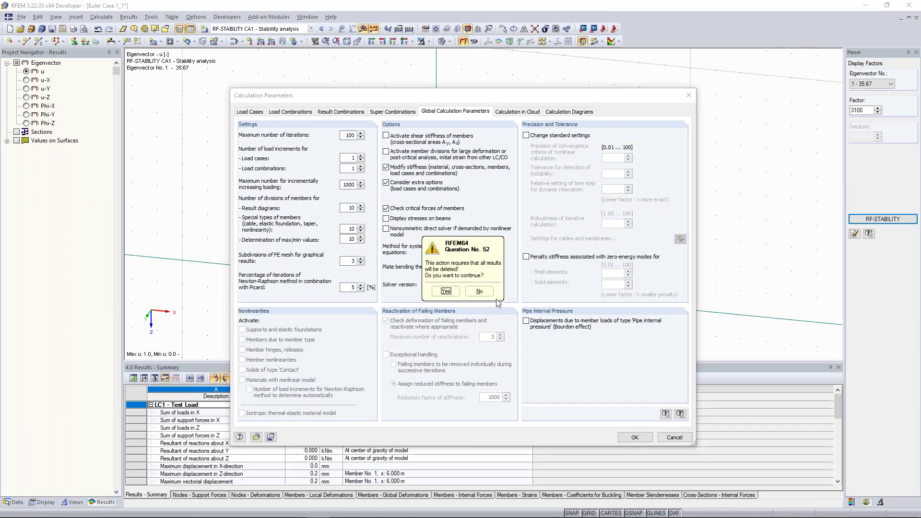
{"action": "left_click", "coordinate": [446, 290]}
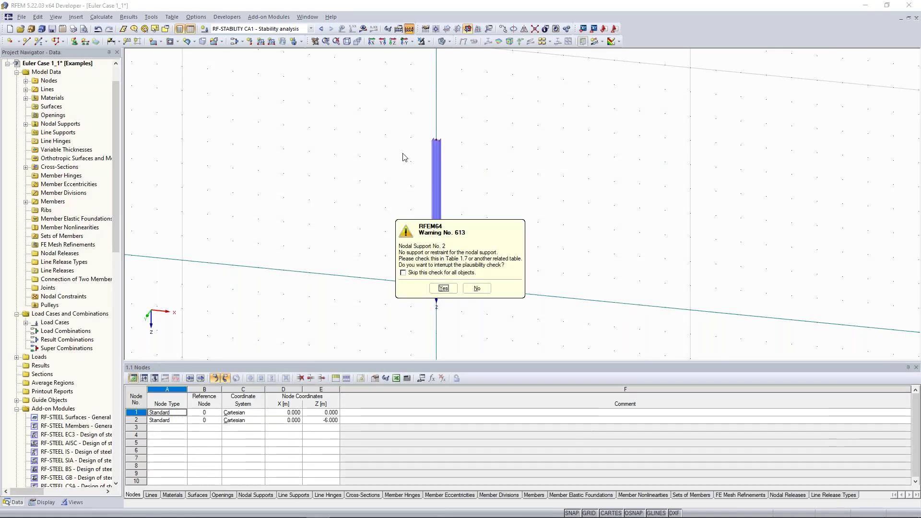
Recalculate all results without shear stiffness, skipping the nodal support check for all objects.
{"action": "left_click", "coordinate": [403, 272]}
{"action": "left_click", "coordinate": [443, 288]}
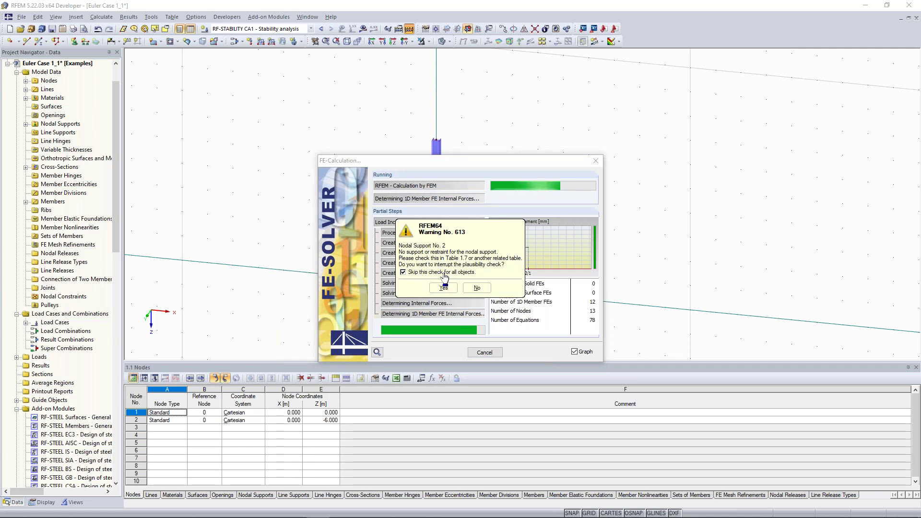
{"action": "left_click", "coordinate": [443, 287]}
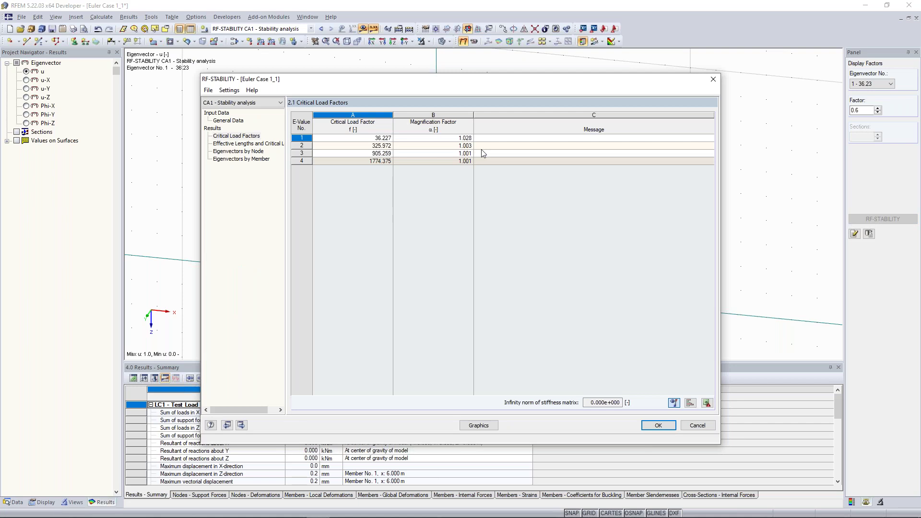
Examine the recalculated column's effective length and effective length factor about the y-axis in RF-STABILITY, and close the module.
{"action": "key", "text": "Down"}
{"action": "left_click", "coordinate": [506, 139]}
{"action": "left_click", "coordinate": [440, 139]}
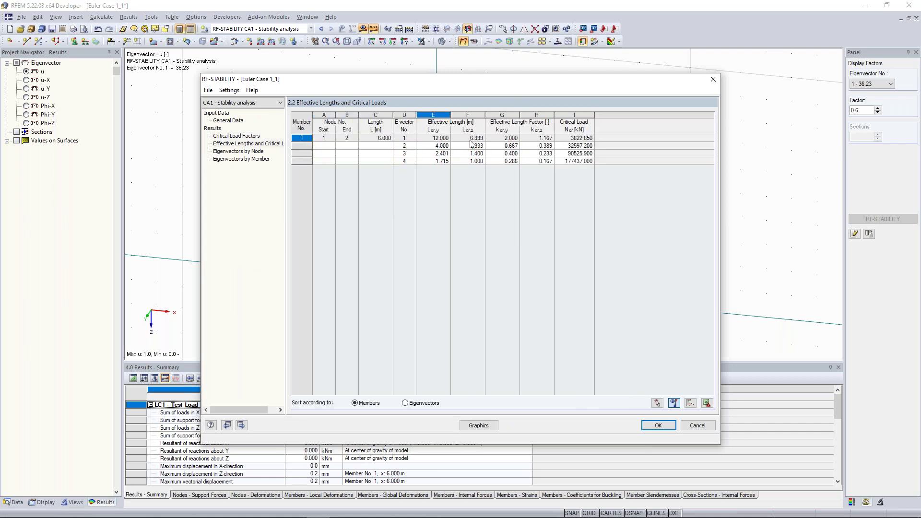
{"action": "left_click", "coordinate": [502, 140]}
{"action": "left_click", "coordinate": [715, 78]}
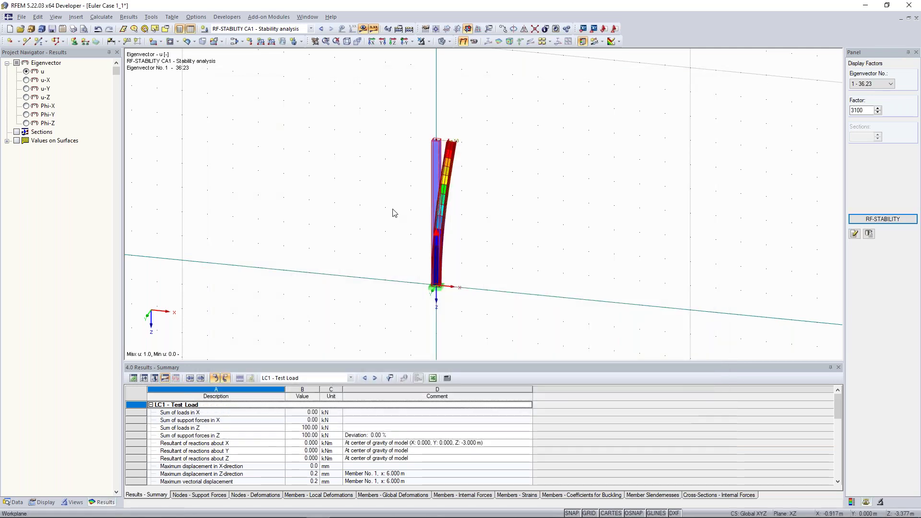
Hide the results and divide the column at mid-height into two 3 m members.
{"action": "scroll", "coordinate": [395, 210], "scroll_direction": "up", "scroll_amount": 2}
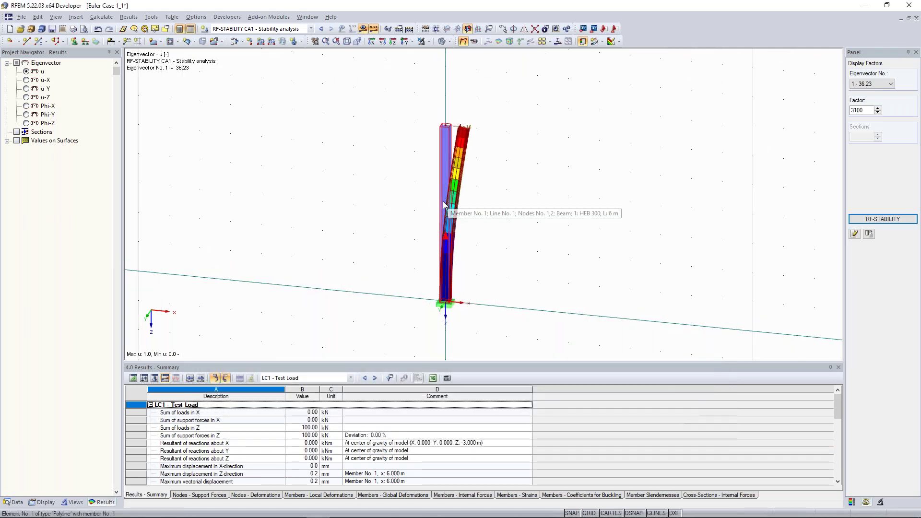
{"action": "middle_click_drag", "start_coordinate": [450, 208], "coordinate": [466, 200]}
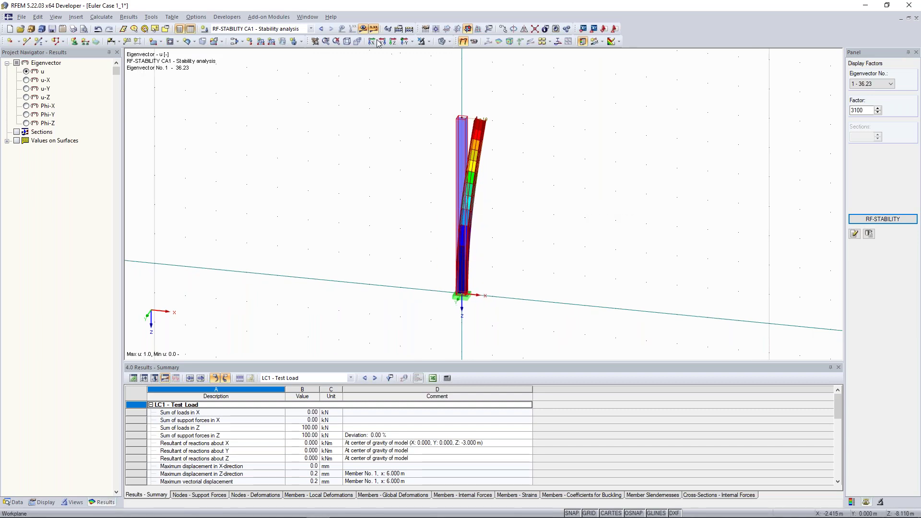
{"action": "left_click", "coordinate": [363, 28]}
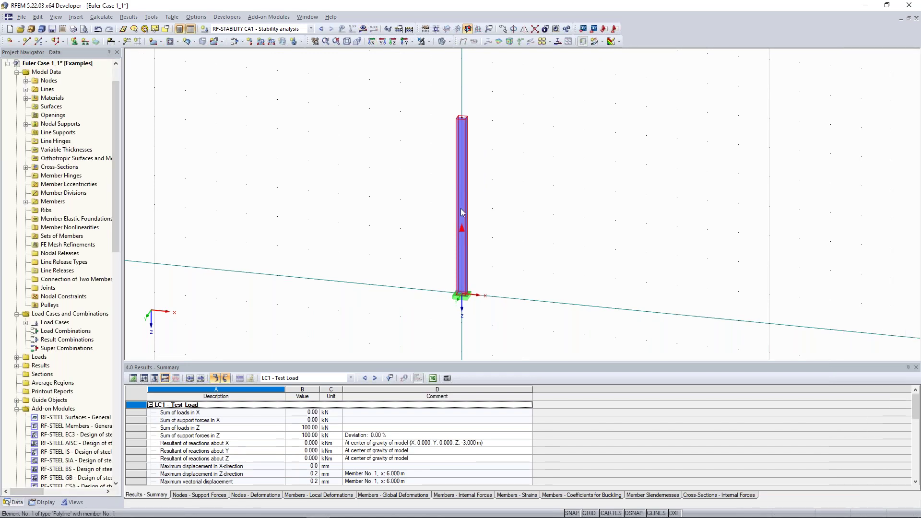
{"action": "left_click", "coordinate": [543, 41]}
{"action": "left_click", "coordinate": [486, 62]}
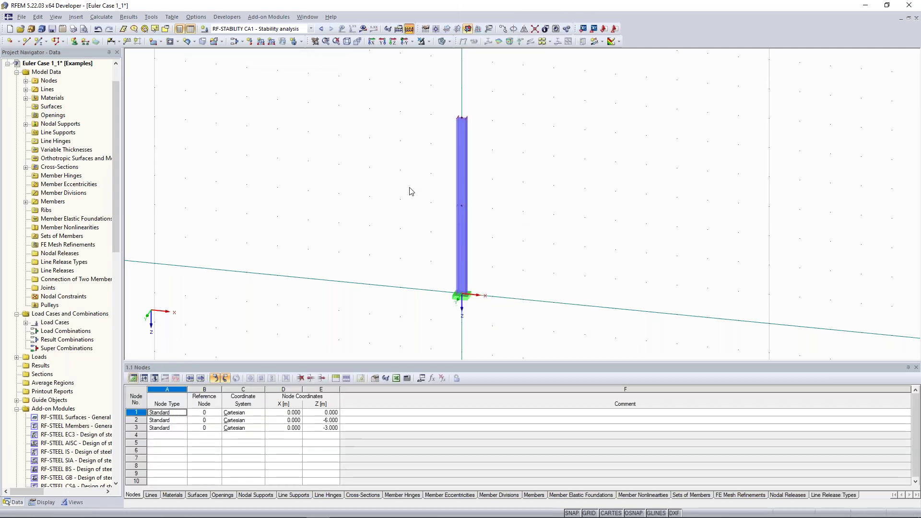
Recalculate the divided column, then compare both members' effective lengths and factors about the y-axis in RF-STABILITY.
{"action": "left_click", "coordinate": [442, 288]}
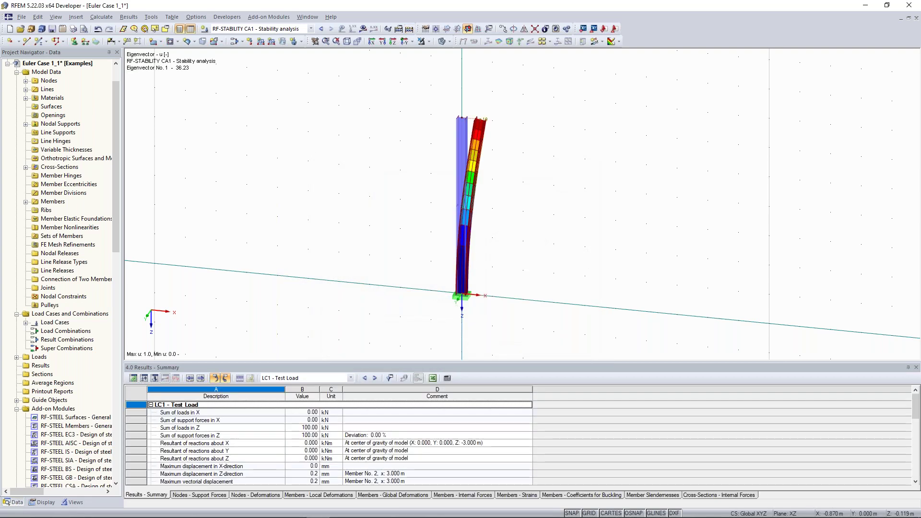
{"action": "left_click", "coordinate": [860, 218]}
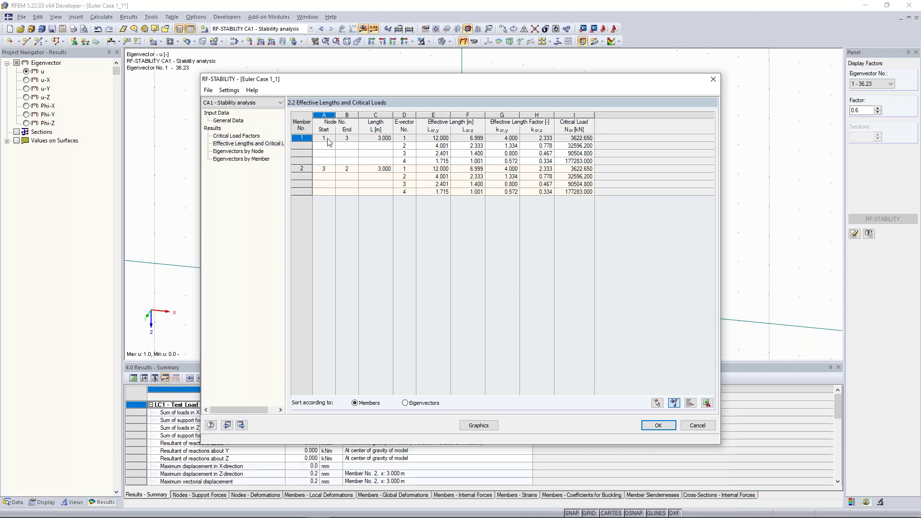
{"action": "left_click", "coordinate": [509, 138]}
{"action": "left_click", "coordinate": [435, 138]}
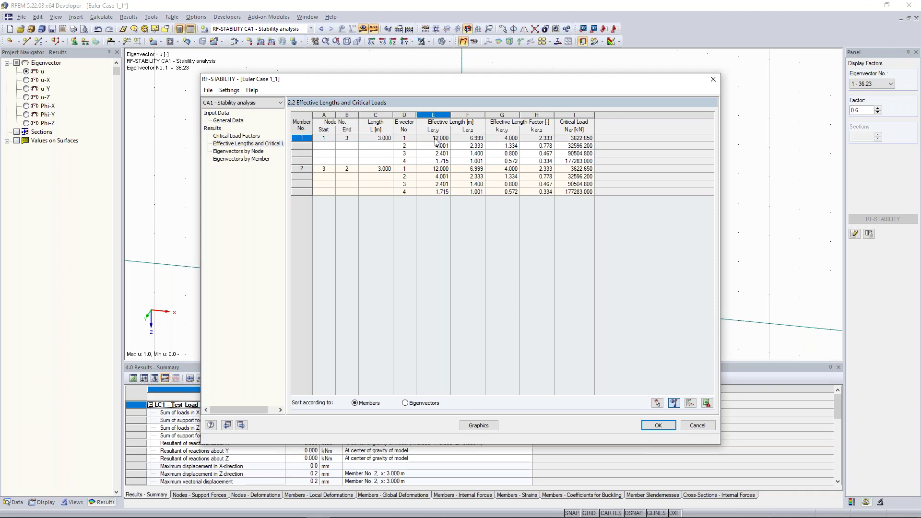
{"action": "left_click", "coordinate": [428, 169]}
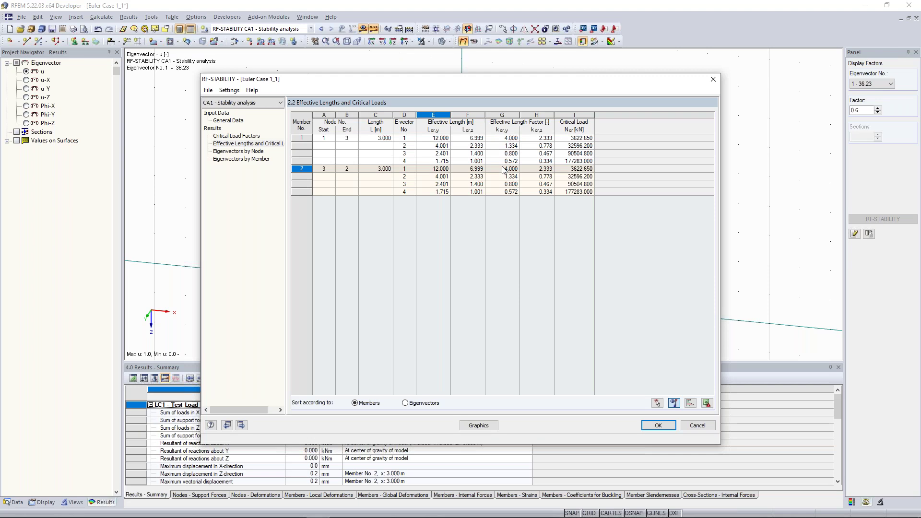
{"action": "left_click", "coordinate": [713, 79]}
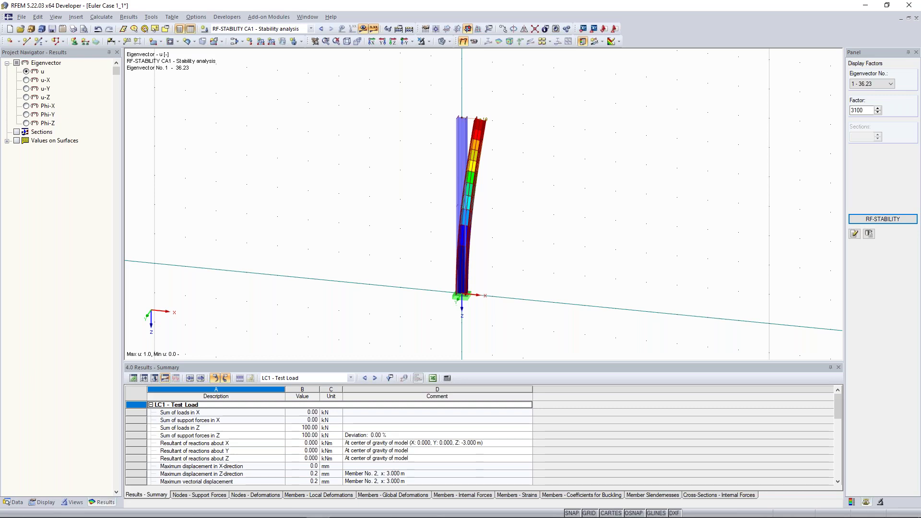
Enlarge the table area and switch from the results summary to the model data table of members.
{"action": "left_click_drag", "start_coordinate": [447, 366], "coordinate": [446, 316]}
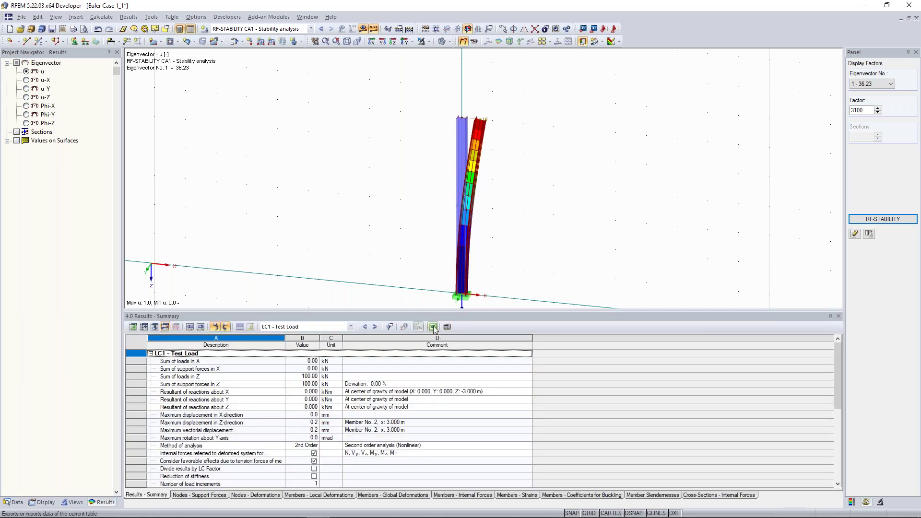
{"action": "left_click", "coordinate": [432, 327]}
{"action": "left_click", "coordinate": [143, 328]}
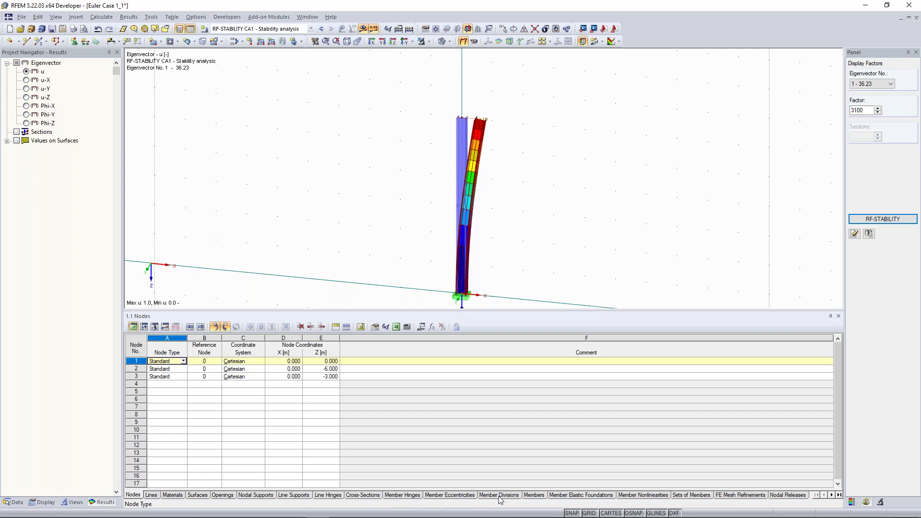
{"action": "left_click", "coordinate": [533, 495]}
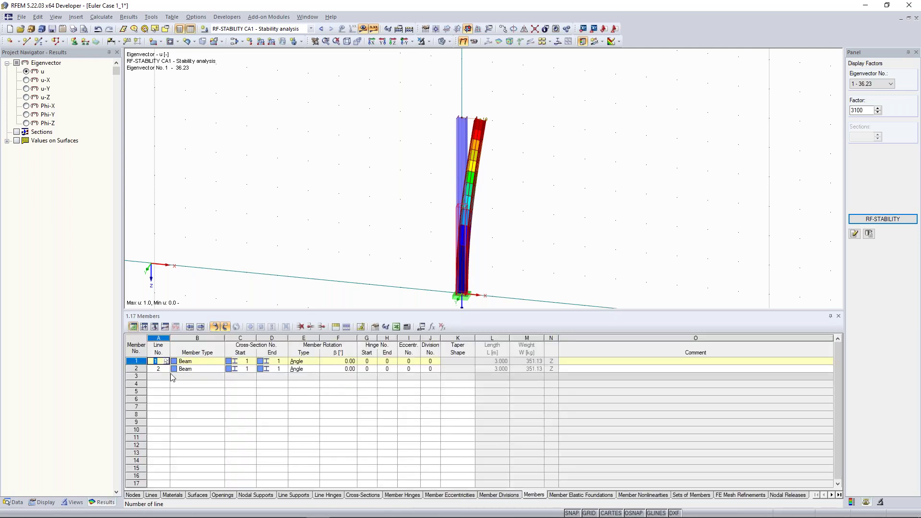
Enter line number 3 for member 3 in the members table, and shrink the table area again.
{"action": "left_click", "coordinate": [161, 376]}
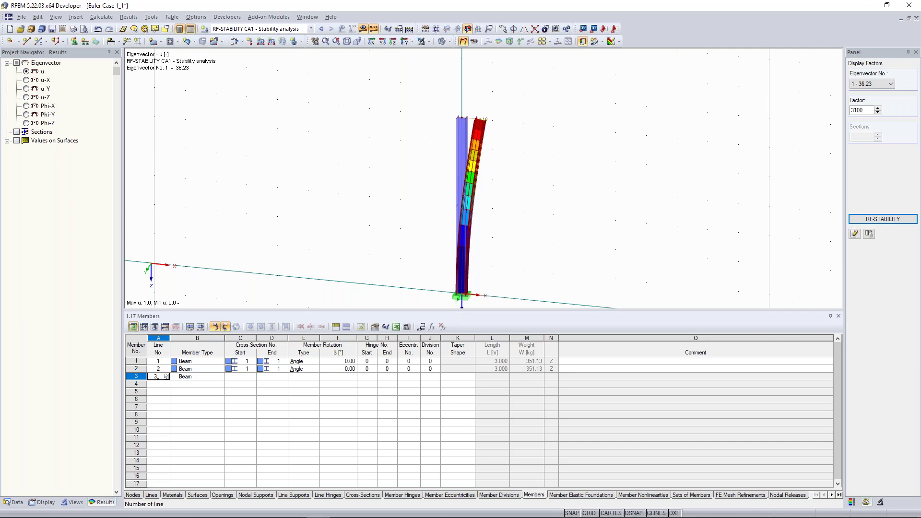
{"action": "left_click", "coordinate": [383, 177]}
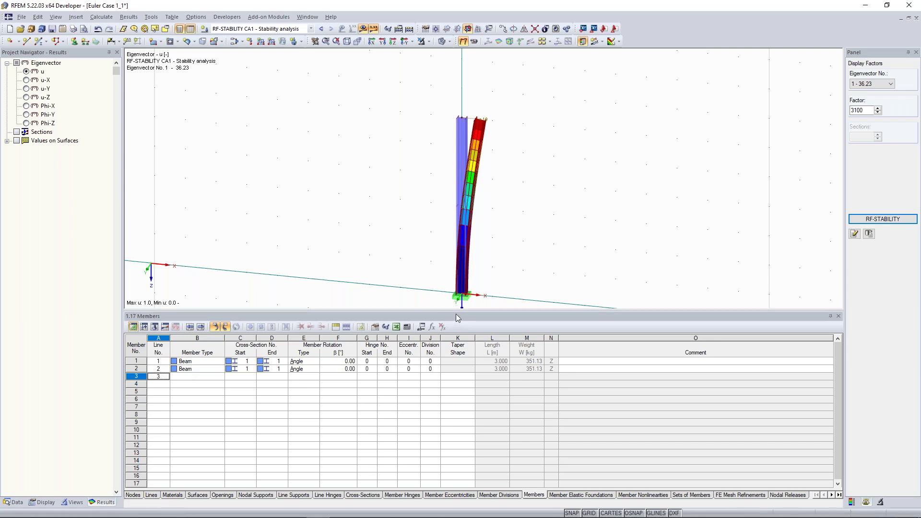
{"action": "left_click_drag", "start_coordinate": [459, 311], "coordinate": [463, 380]}
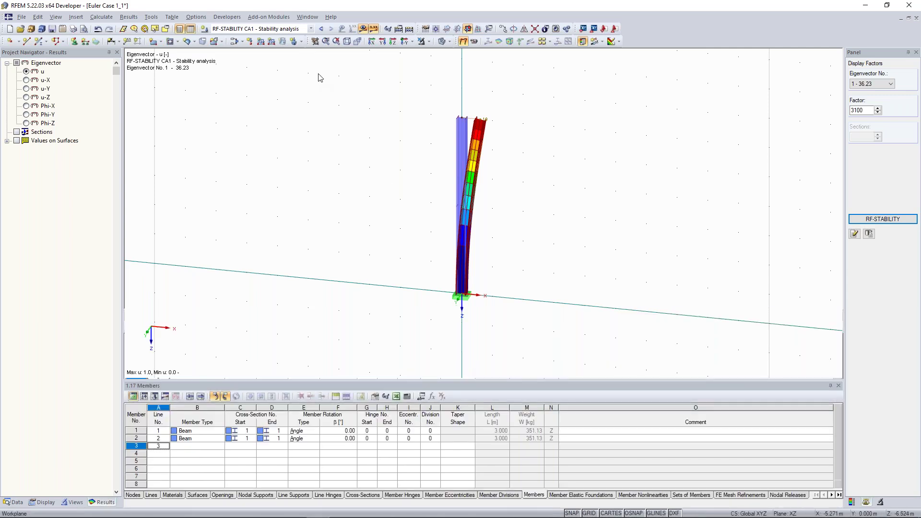
{"action": "left_click", "coordinate": [303, 16]}
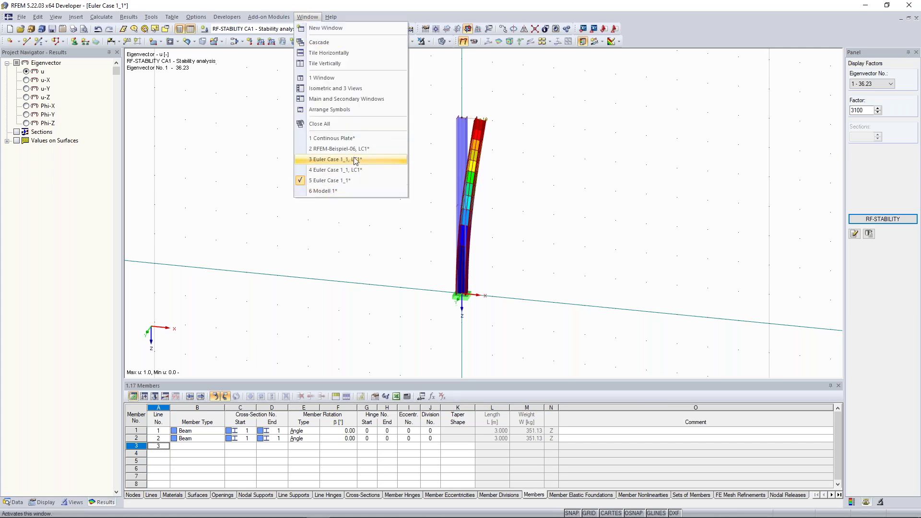
{"action": "left_click", "coordinate": [331, 246]}
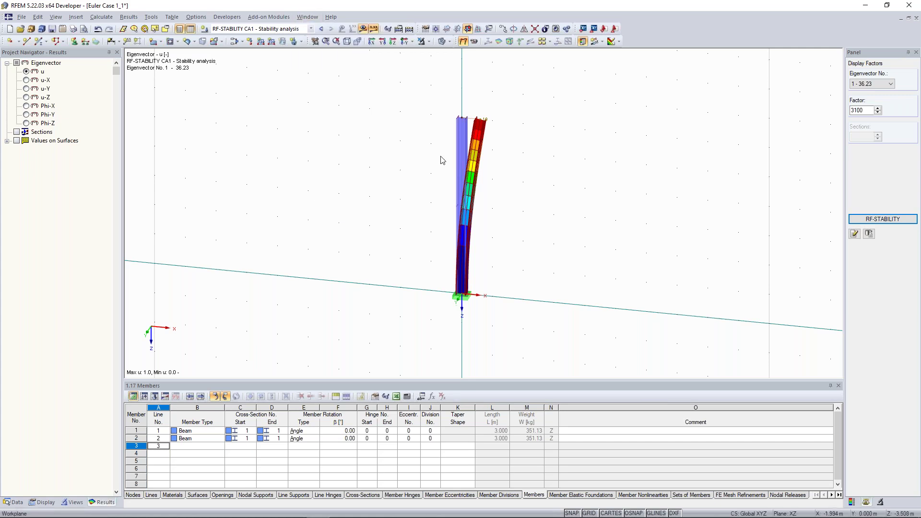
{"action": "scroll", "coordinate": [581, 266], "scroll_direction": "down", "scroll_amount": 1}
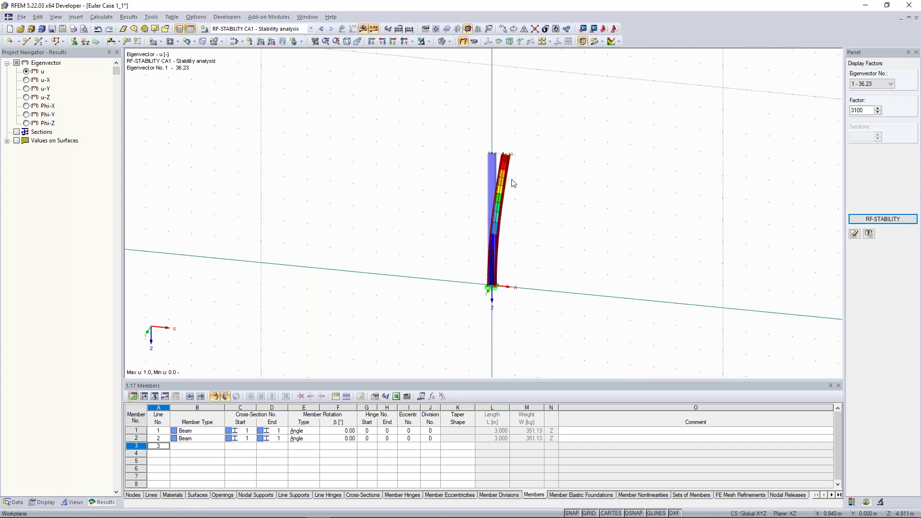
Open the general data of the model Euler Case 1_1 and set the type of model to 3D.
{"action": "left_click", "coordinate": [18, 501]}
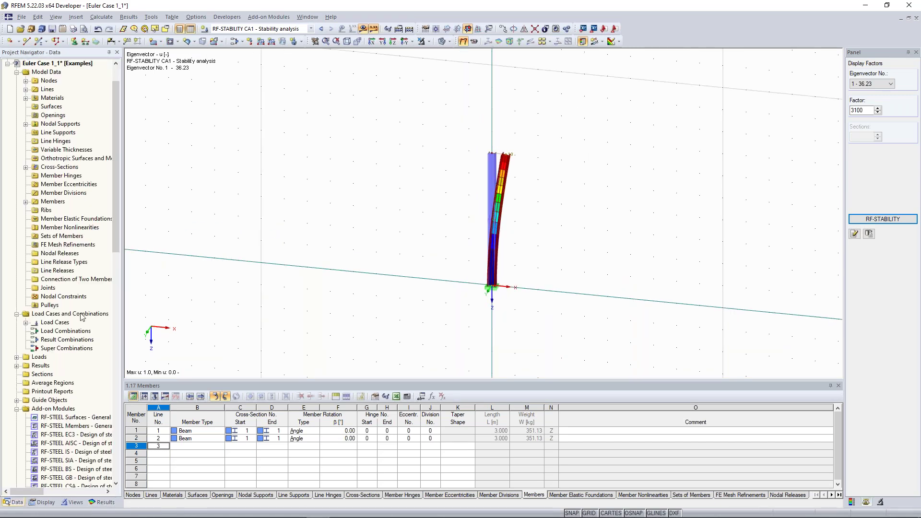
{"action": "scroll", "coordinate": [102, 167], "scroll_direction": "up", "scroll_amount": 2}
{"action": "right_click", "coordinate": [66, 105]}
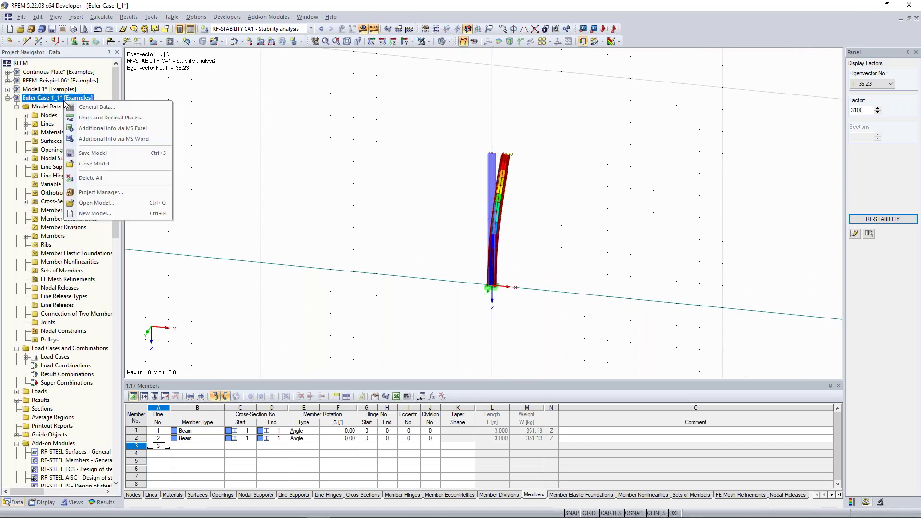
{"action": "left_click", "coordinate": [102, 114]}
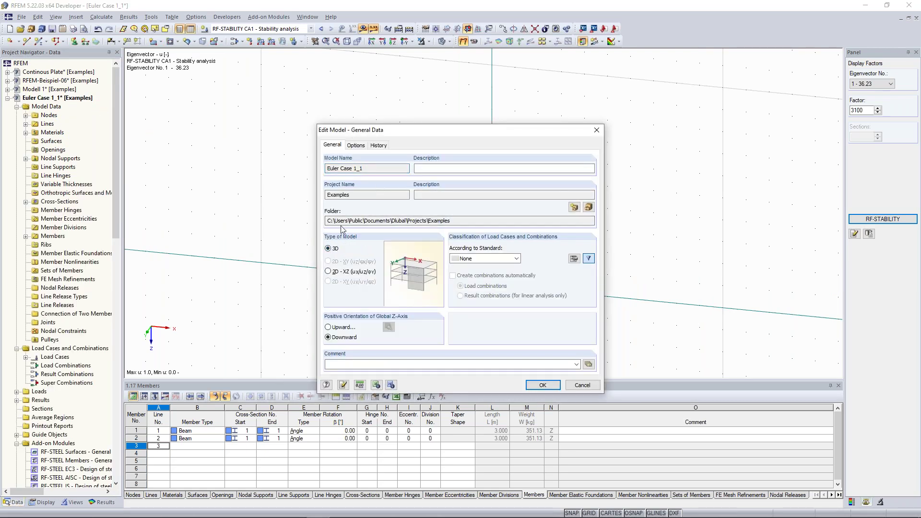
{"action": "left_click", "coordinate": [544, 386]}
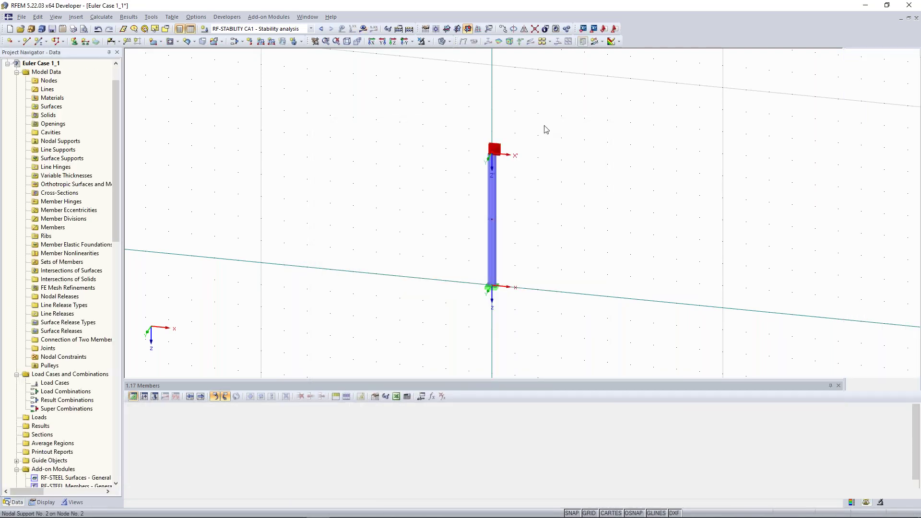
Delete the nodal support at the column top and turn the divided column into a single member 10 m long.
{"action": "double_click", "coordinate": [528, 157]}
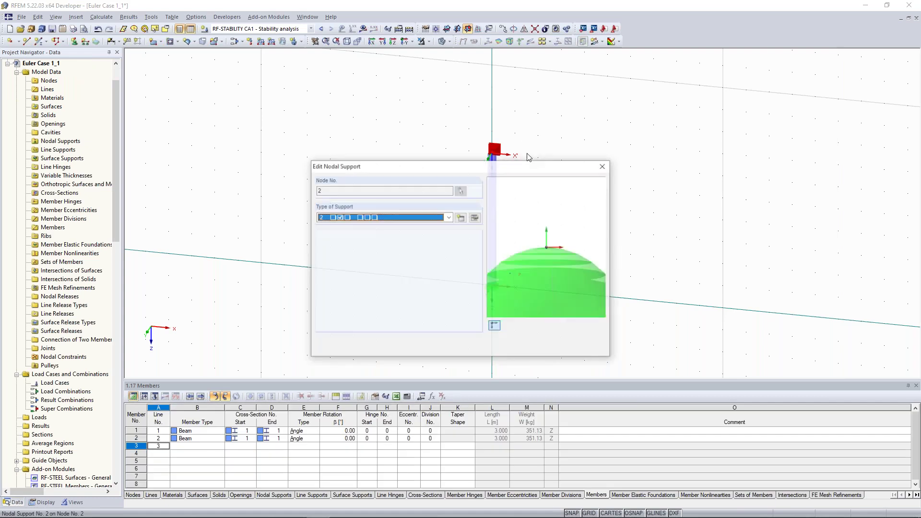
{"action": "left_click", "coordinate": [603, 165]}
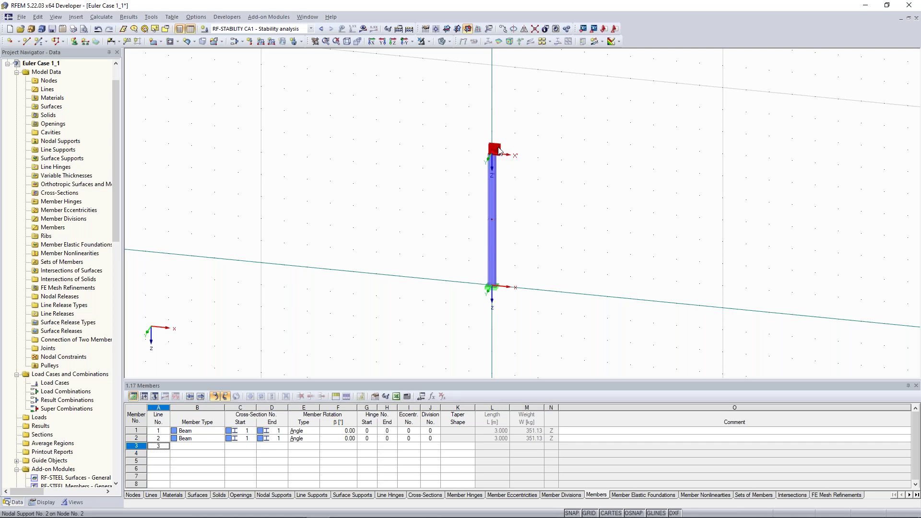
{"action": "right_click", "coordinate": [492, 219]}
{"action": "left_click", "coordinate": [667, 249]}
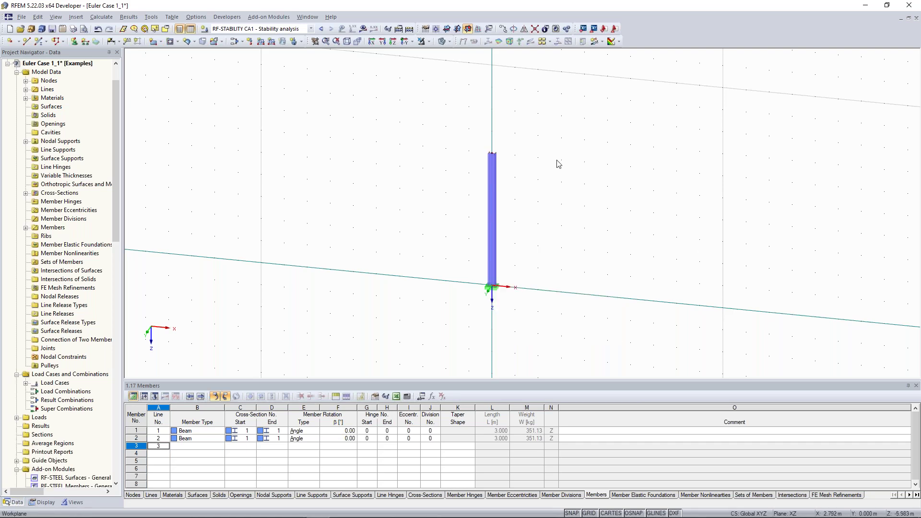
{"action": "left_click", "coordinate": [494, 182]}
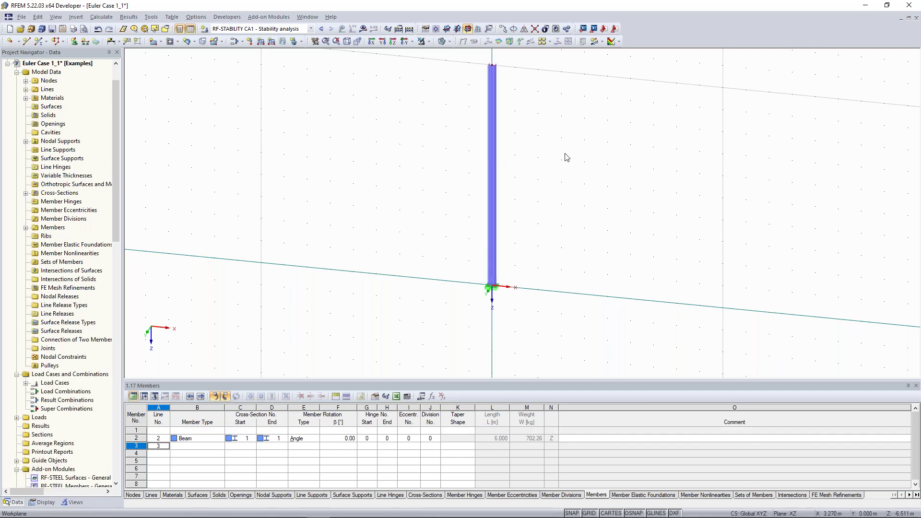
Recalculate the column with LC1 - Test Load and RF-STABILITY, and display the RF-STABILITY eigenvector results.
{"action": "left_click", "coordinate": [363, 29]}
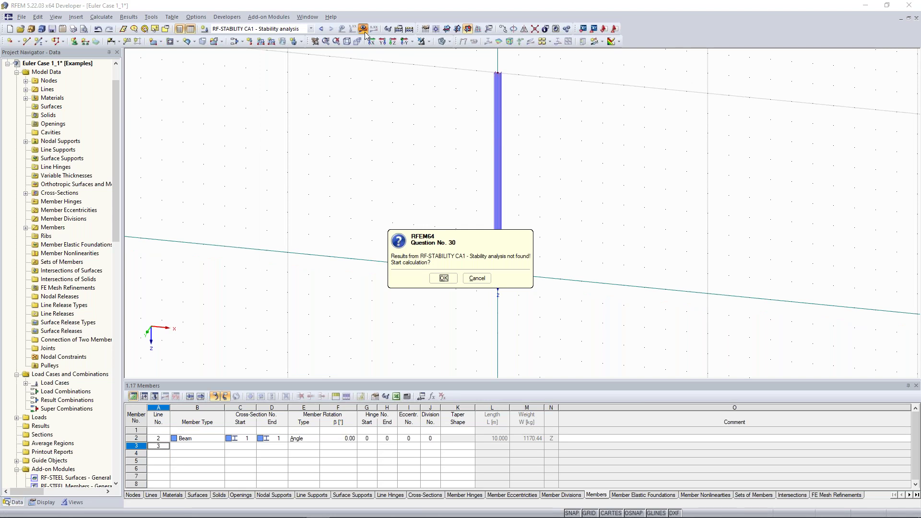
{"action": "key", "text": "Escape"}
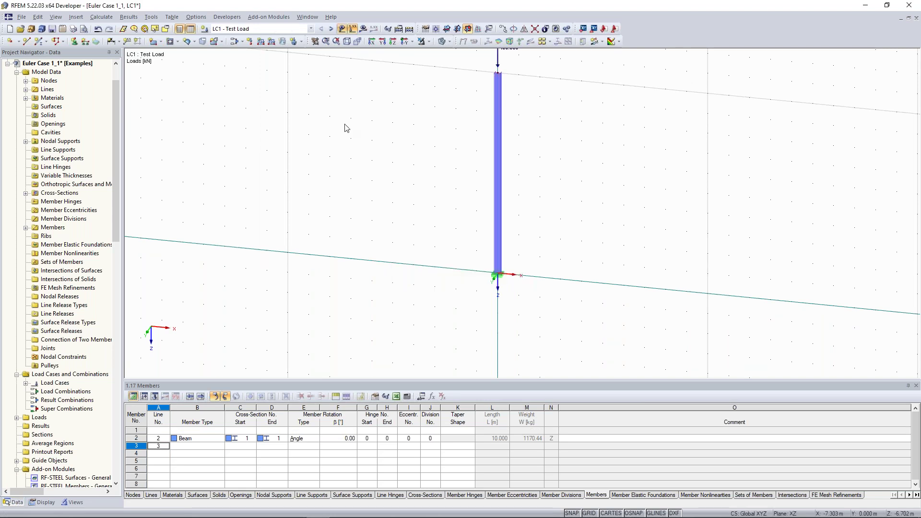
{"action": "left_click", "coordinate": [409, 29]}
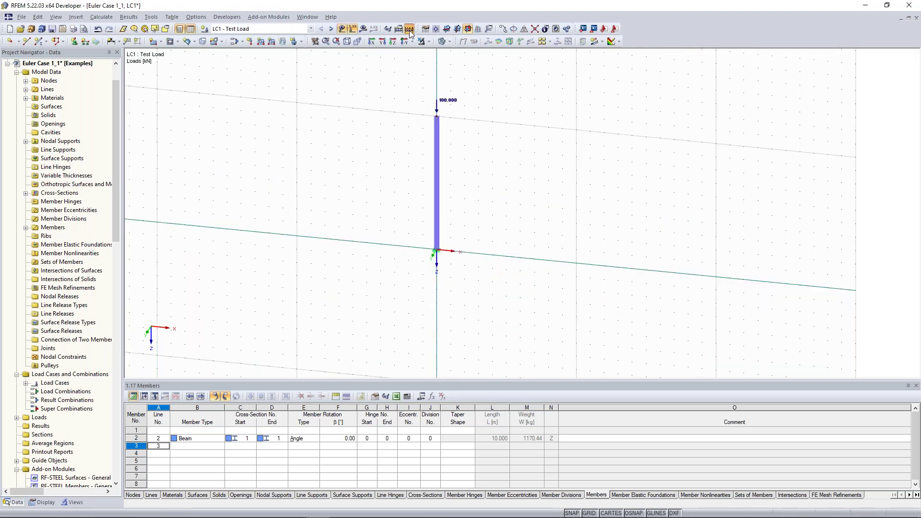
{"action": "left_click", "coordinate": [409, 28]}
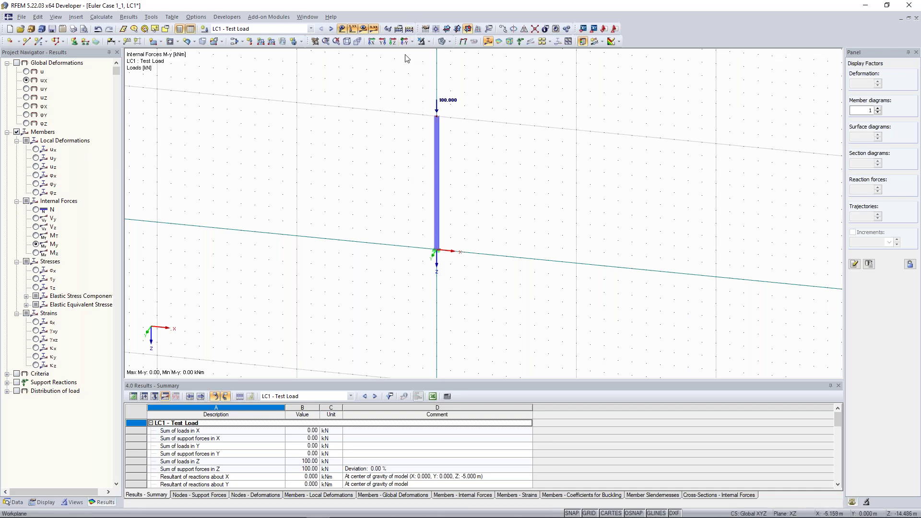
{"action": "left_click", "coordinate": [330, 30]}
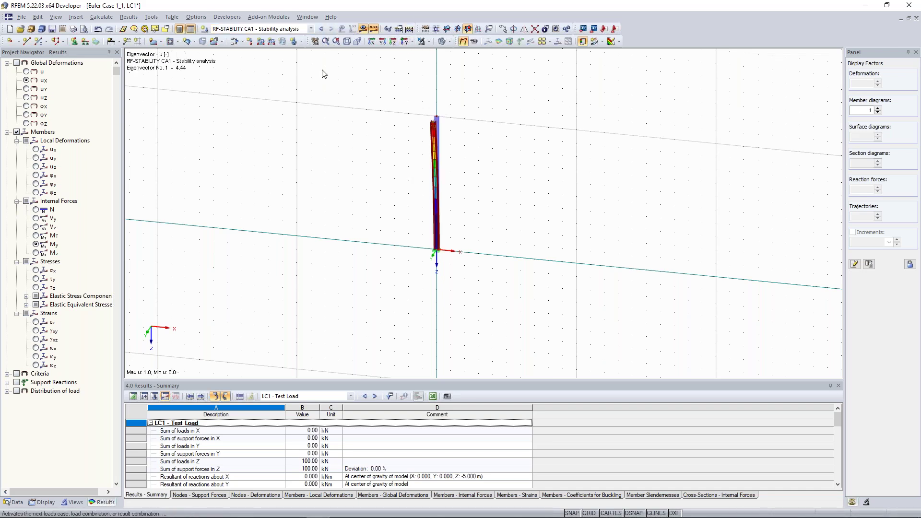
{"action": "middle_click_drag", "start_coordinate": [484, 166], "coordinate": [471, 167], "text": "ctrl"}
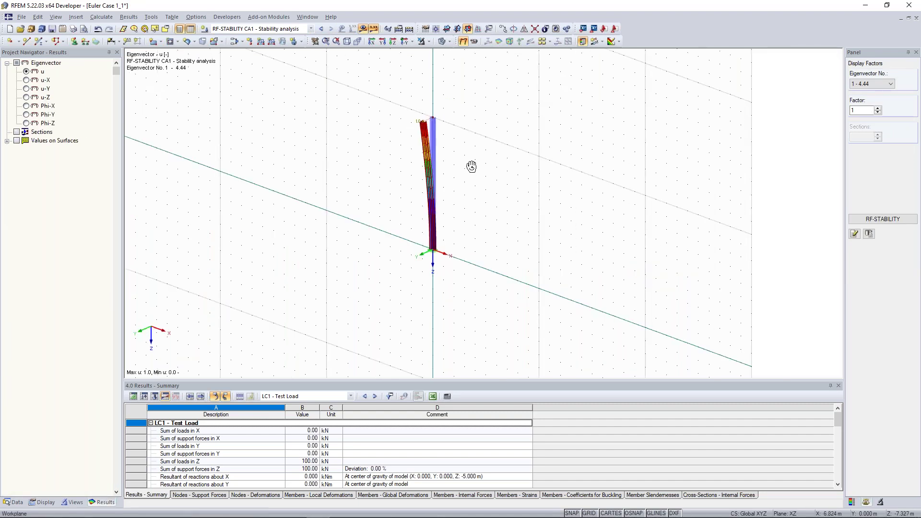
{"action": "middle_click_drag", "start_coordinate": [471, 167], "coordinate": [465, 187], "text": "ctrl"}
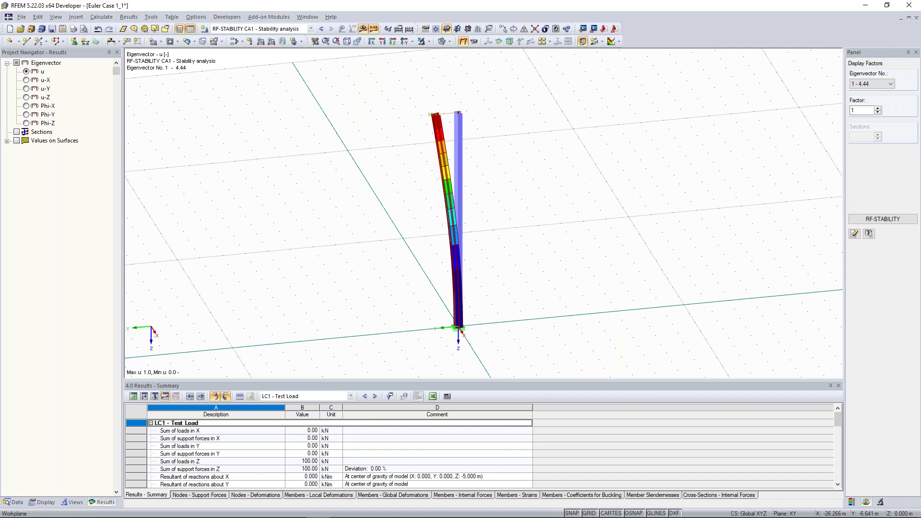
Examine the column's buckling shapes for eigenvectors 3 and 4, return to eigenvector 1, and compare the listed critical load factors.
{"action": "left_click", "coordinate": [872, 84]}
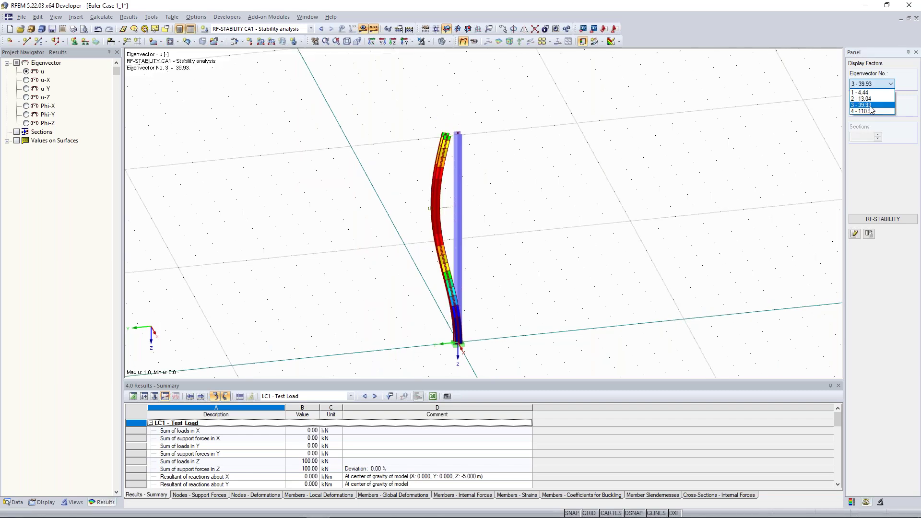
{"action": "left_click", "coordinate": [870, 111]}
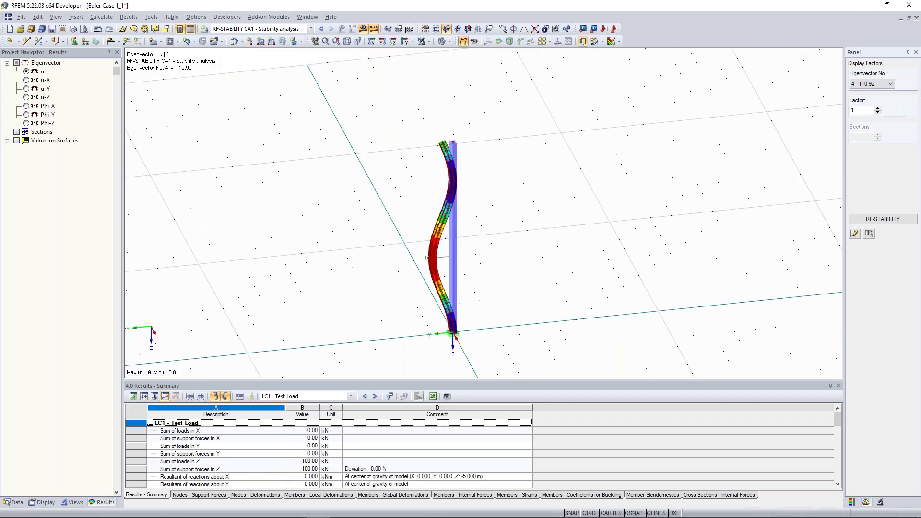
{"action": "left_click", "coordinate": [880, 84]}
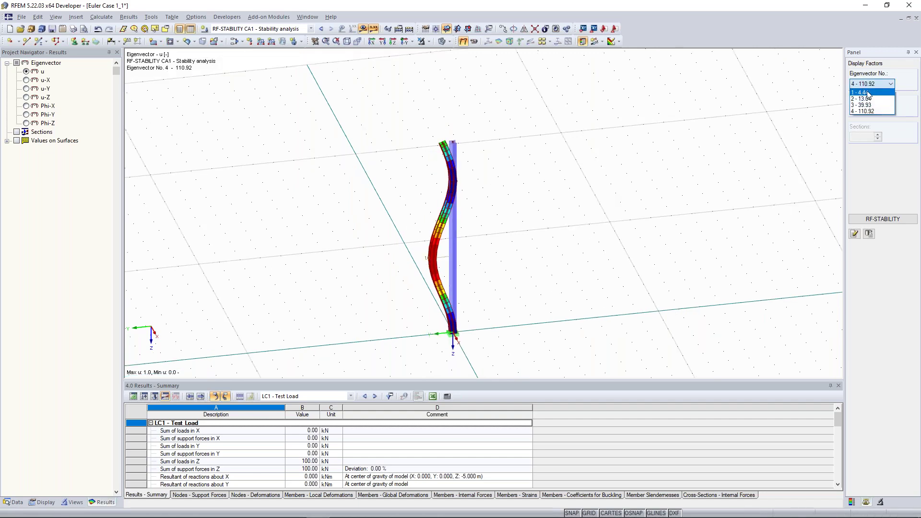
{"action": "left_click", "coordinate": [868, 92]}
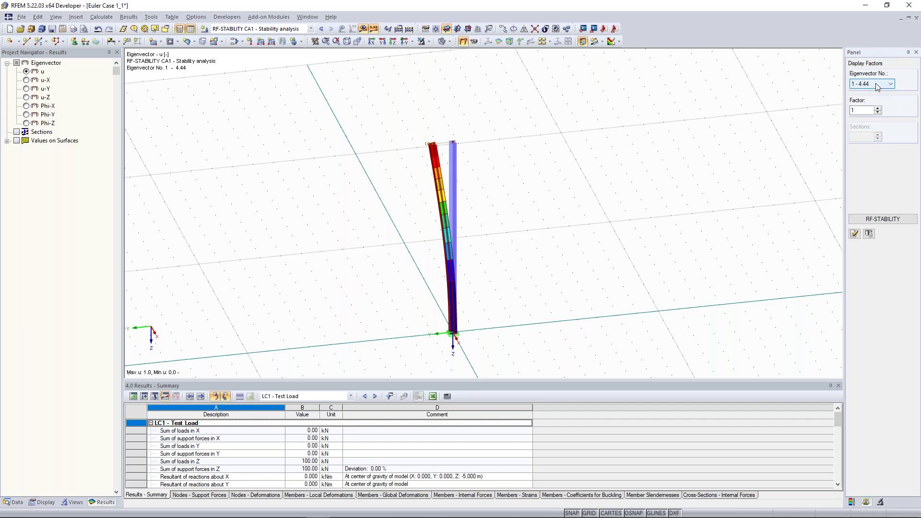
{"action": "scroll", "coordinate": [453, 240], "scroll_direction": "down", "scroll_amount": 1}
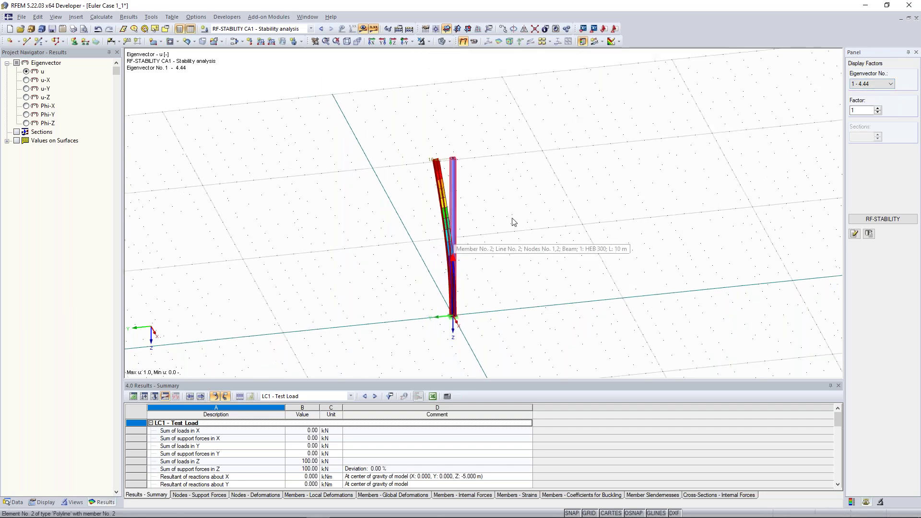
{"action": "left_click", "coordinate": [874, 88]}
{"action": "left_click", "coordinate": [602, 220]}
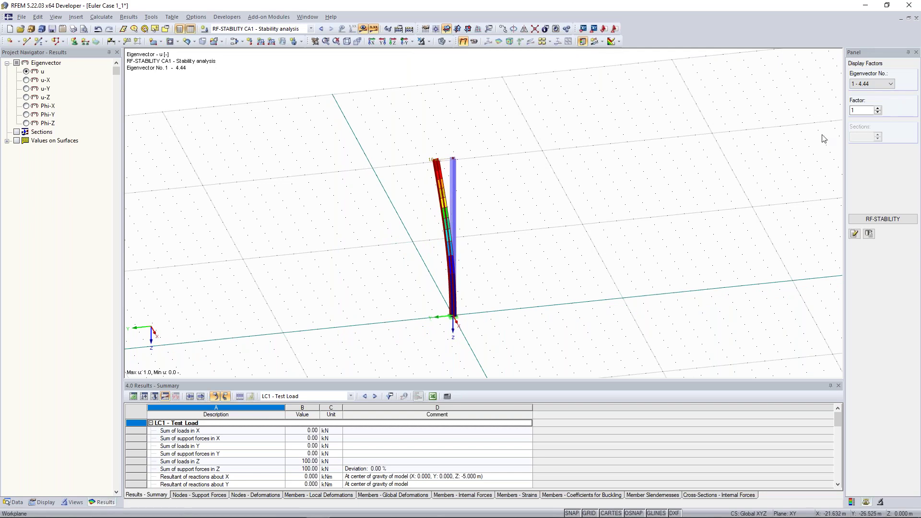
{"action": "left_click", "coordinate": [868, 87]}
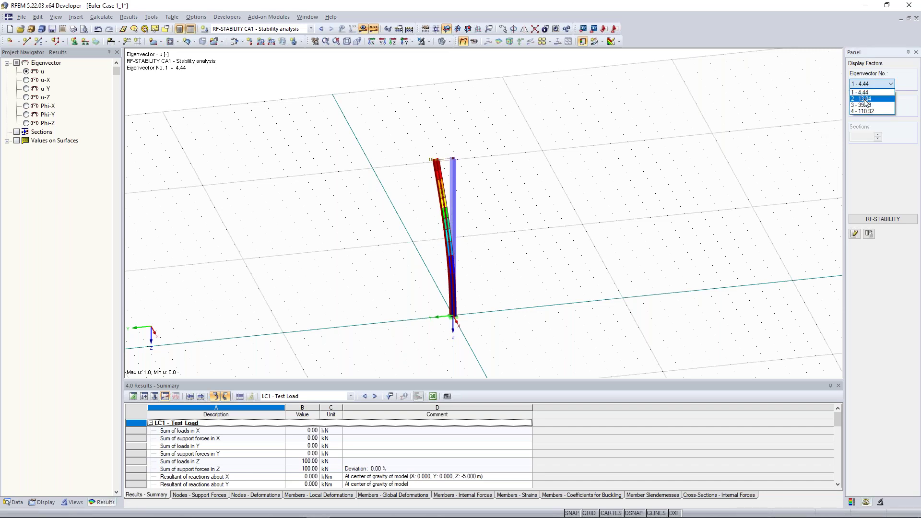
{"action": "left_click", "coordinate": [604, 194]}
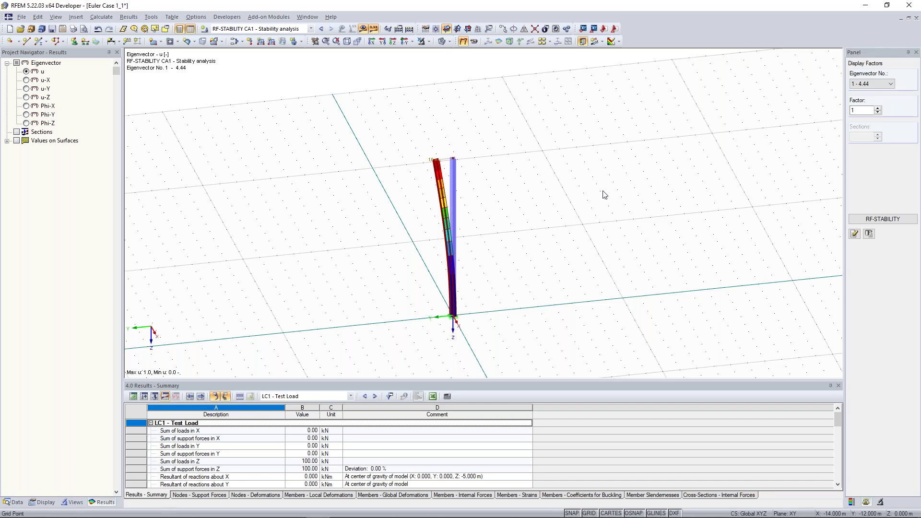
{"action": "middle_click_drag", "start_coordinate": [541, 200], "coordinate": [551, 206], "text": "ctrl"}
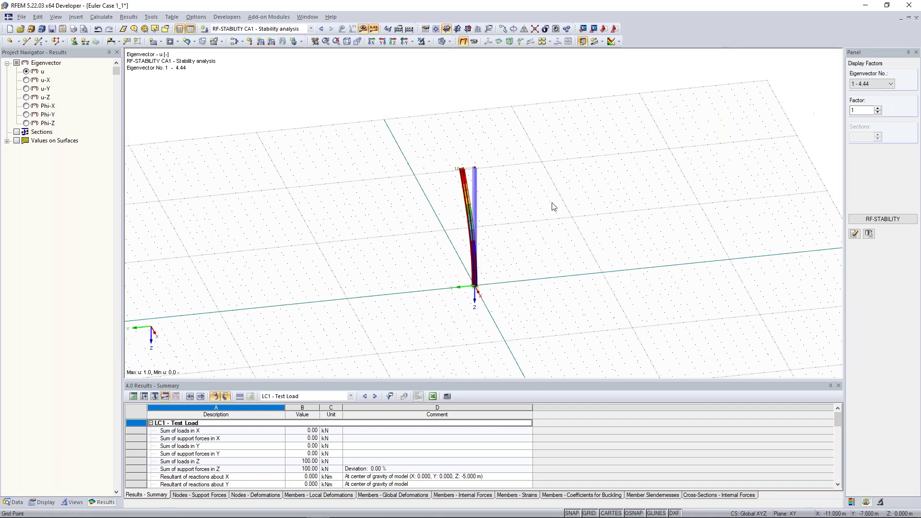
Switch to the hall frame model Ikasjödl and open its RF-STABILITY case CA1 - Stabilitätsanalyse.
{"action": "left_click", "coordinate": [307, 16]}
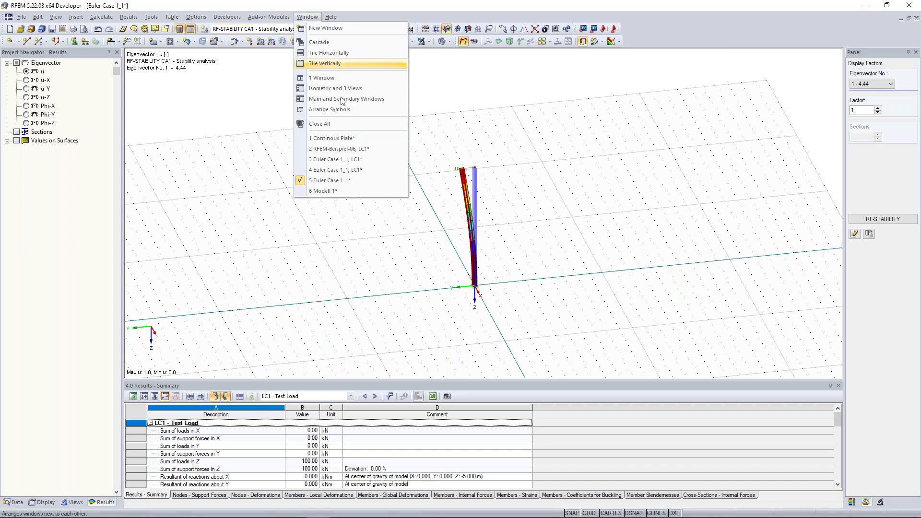
{"action": "left_click", "coordinate": [338, 150]}
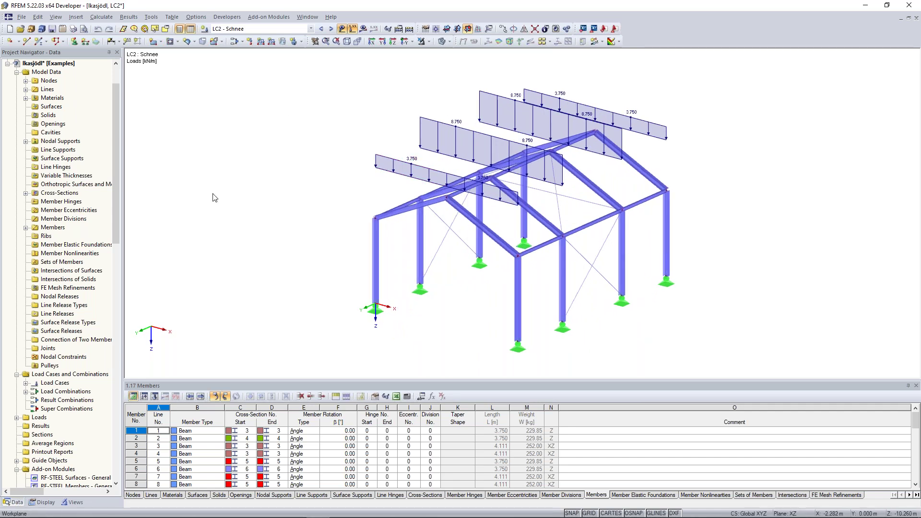
{"action": "scroll", "coordinate": [85, 373], "scroll_direction": "down", "scroll_amount": 9}
{"action": "scroll", "coordinate": [84, 373], "scroll_direction": "down", "scroll_amount": 12}
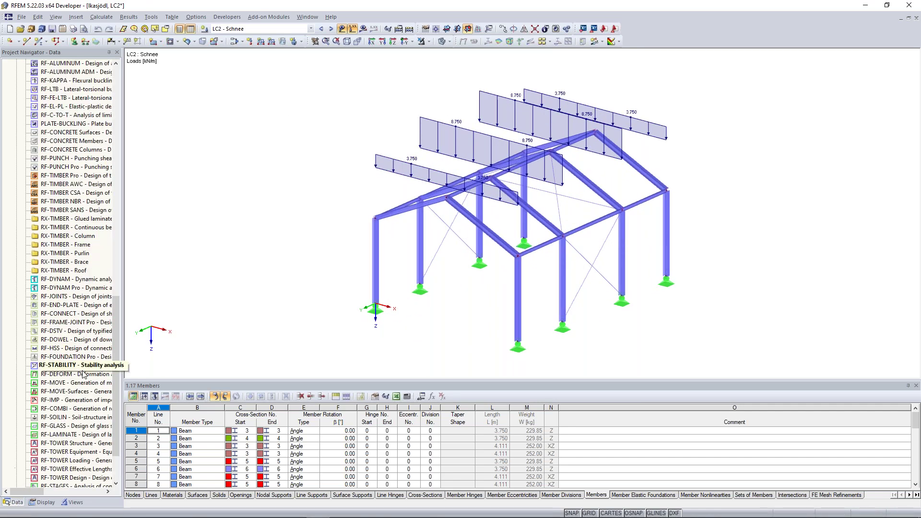
{"action": "left_click", "coordinate": [307, 29]}
{"action": "left_click", "coordinate": [290, 87]}
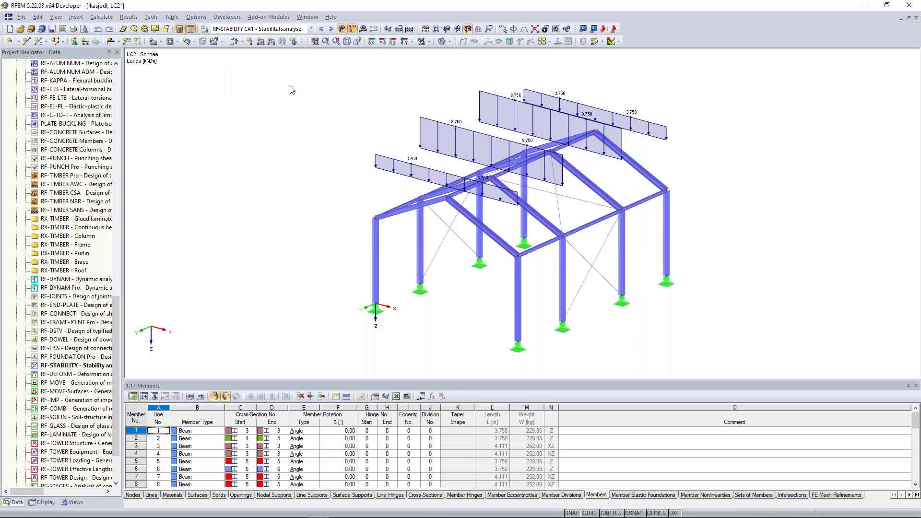
{"action": "double_click", "coordinate": [81, 365]}
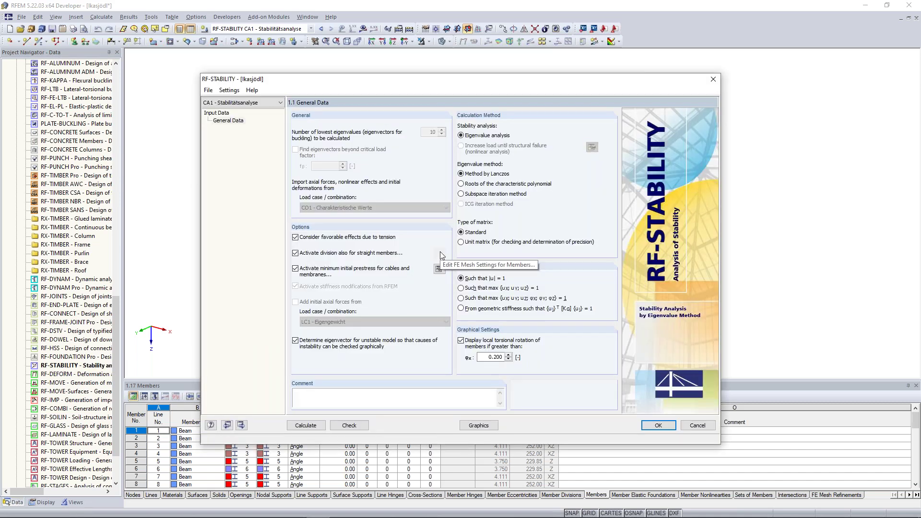
Review the FE mesh settings for the division of straight members, accept them, and start the RF-STABILITY calculation.
{"action": "left_click", "coordinate": [440, 256]}
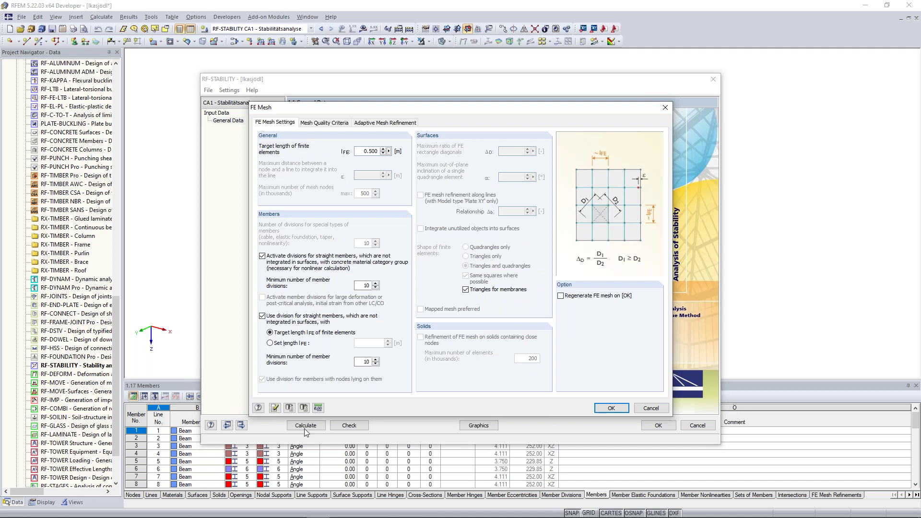
{"action": "key", "text": "Return"}
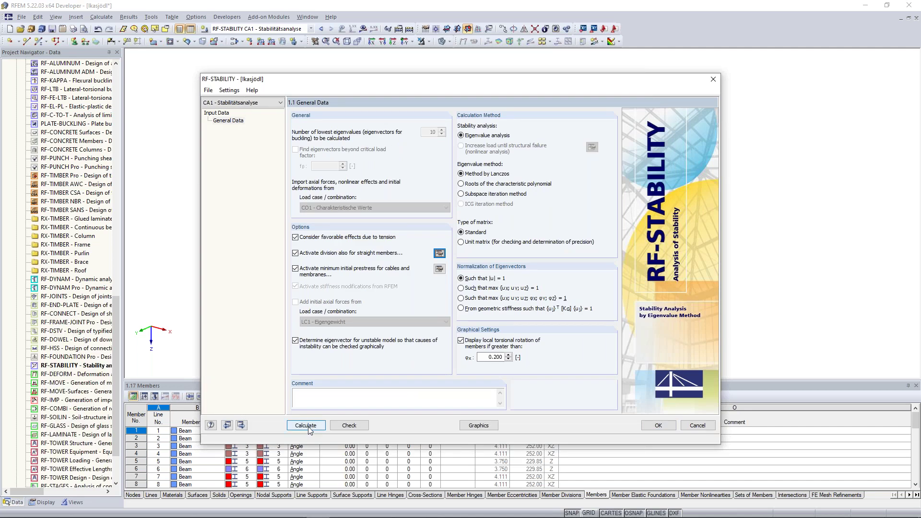
{"action": "left_click", "coordinate": [316, 426]}
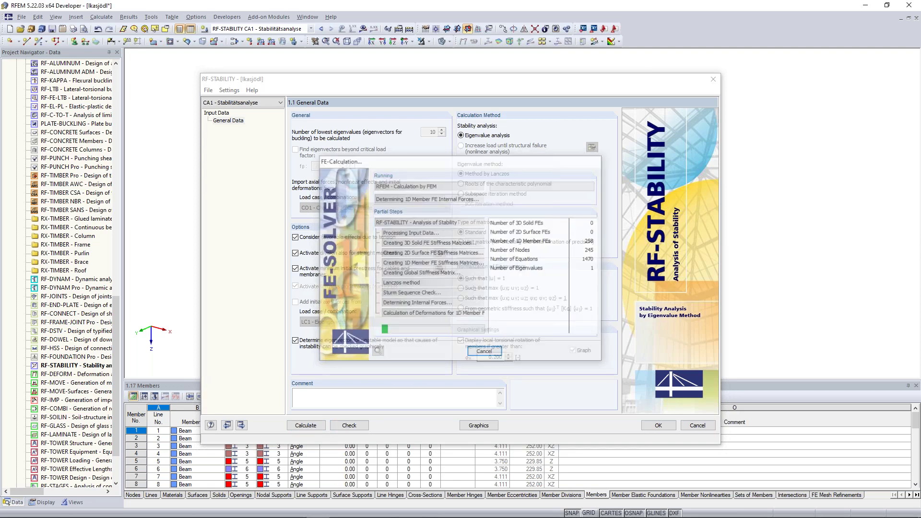
Display the hall frame's eigenvector 1 result graphically and reopen RF-STABILITY to view the eigenvectors by node.
{"action": "left_click", "coordinate": [478, 425]}
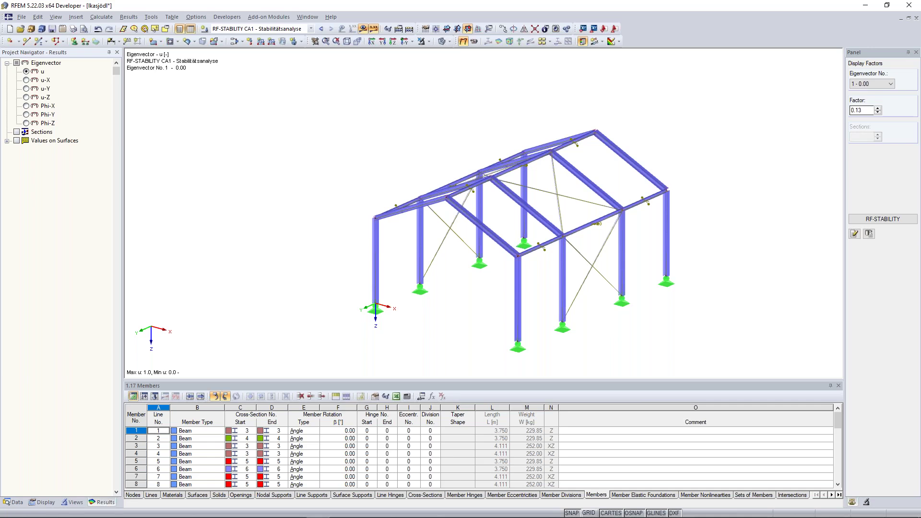
{"action": "left_click", "coordinate": [883, 218]}
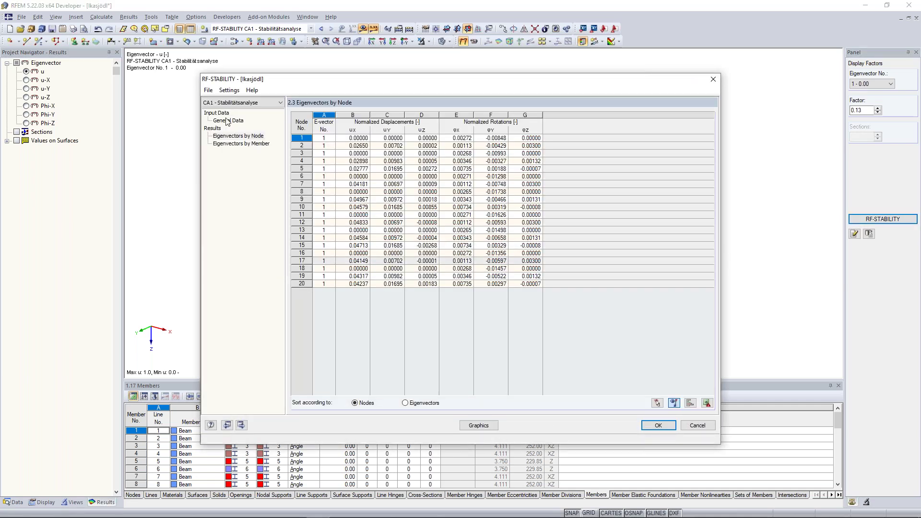
Set 8 lowest eigenvalues for LC2 - Schnee, disable eigenvector determination for unstable models, and recalculate RF-STABILITY.
{"action": "left_click", "coordinate": [228, 120]}
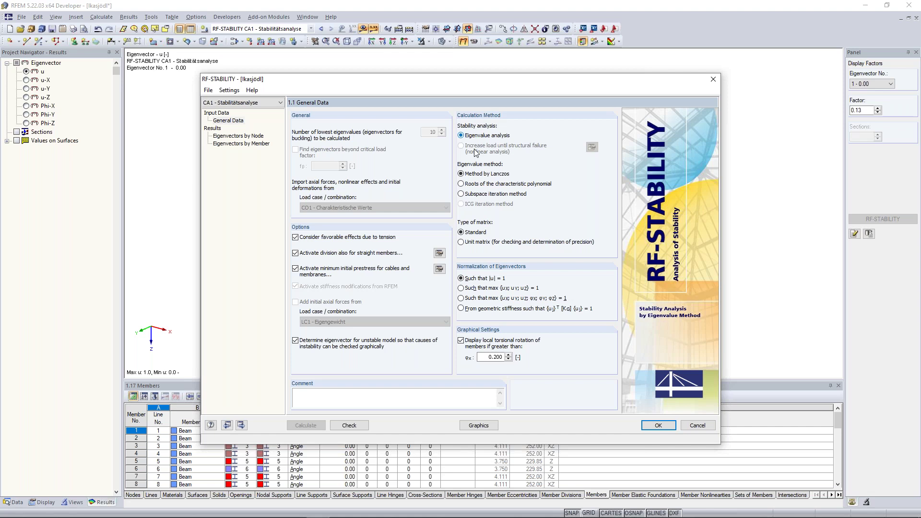
{"action": "left_click", "coordinate": [442, 135]}
{"action": "left_click", "coordinate": [442, 135]}
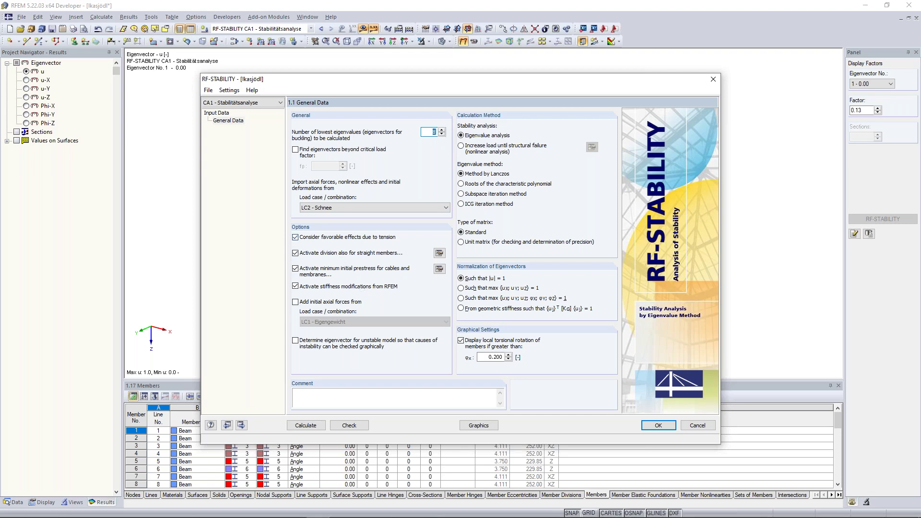
{"action": "left_click", "coordinate": [318, 428]}
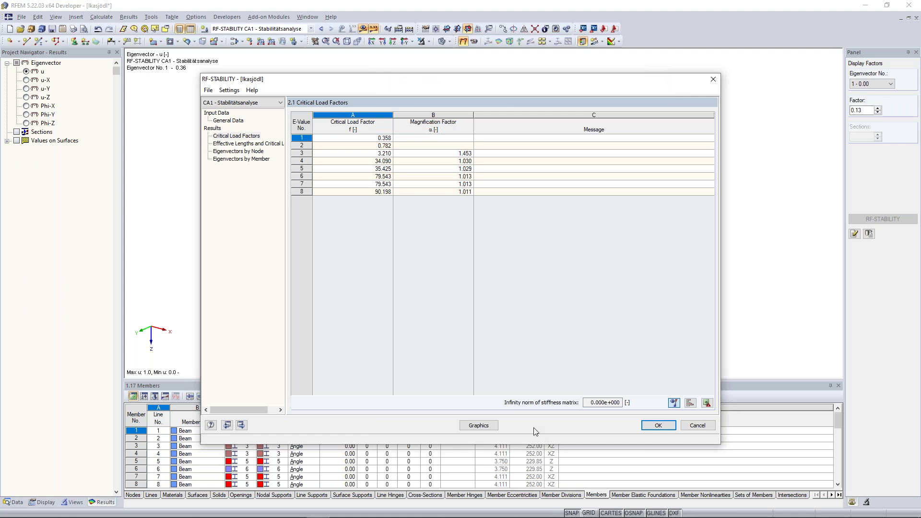
Display eigenvector 1 of the hall frame graphically with coloured cross-sections and examine its buckling shape.
{"action": "left_click", "coordinate": [488, 427]}
{"action": "left_click", "coordinate": [486, 426]}
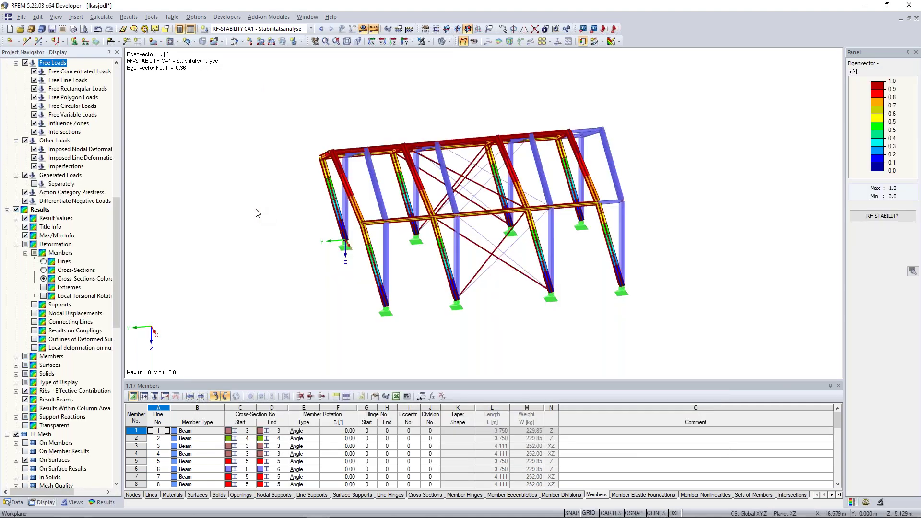
{"action": "middle_click_drag", "start_coordinate": [335, 222], "coordinate": [265, 209], "text": "ctrl"}
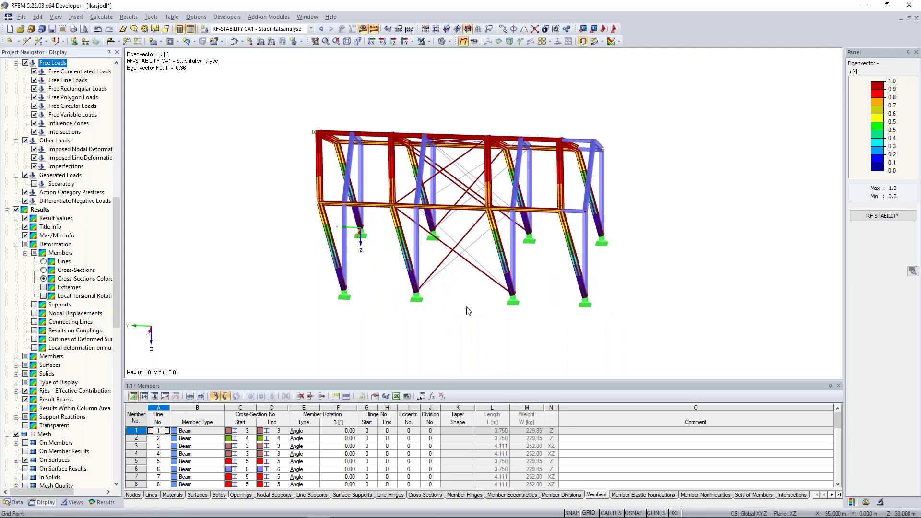
{"action": "middle_click_drag", "start_coordinate": [403, 191], "coordinate": [252, 151], "text": "ctrl"}
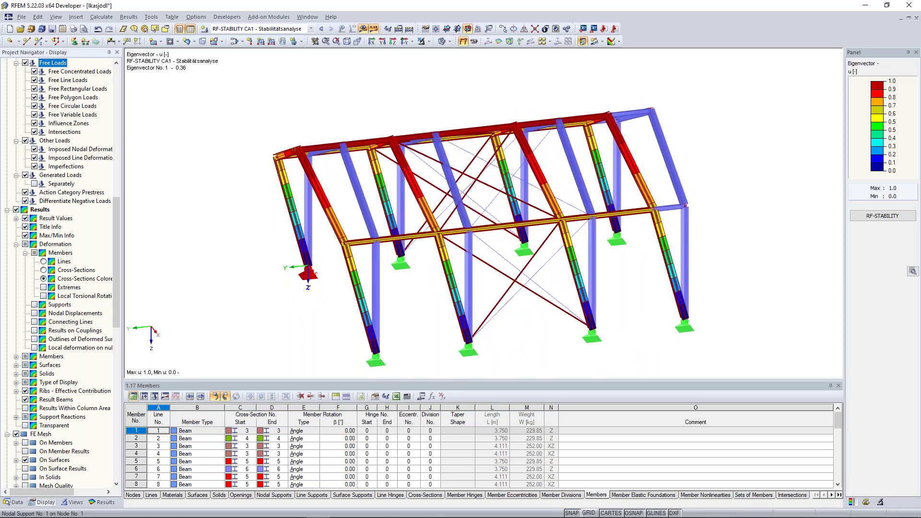
{"action": "middle_click_drag", "start_coordinate": [376, 358], "coordinate": [363, 285]}
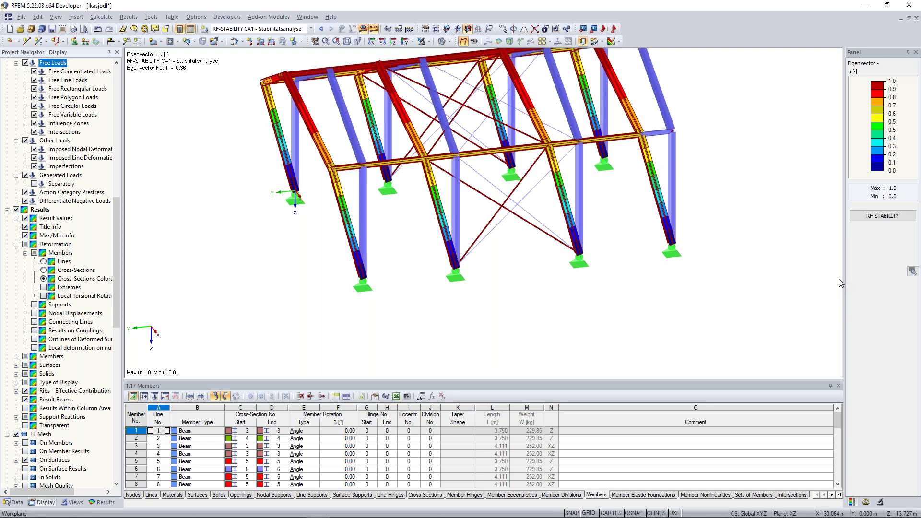
Compare the hall frame's buckling shapes for eigenvectors 3, 1 and 7, and examine eigenvector 7 from several sides.
{"action": "middle_click_drag", "start_coordinate": [840, 283], "coordinate": [875, 108], "text": "ctrl"}
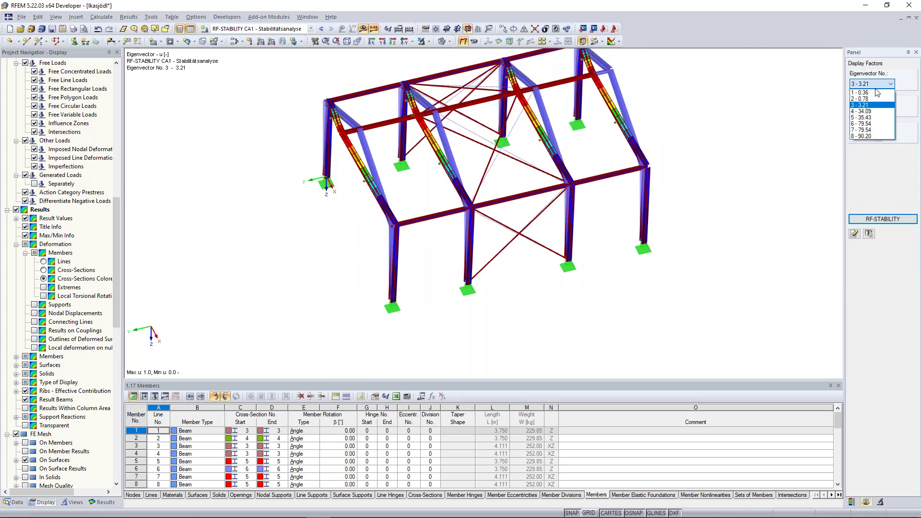
{"action": "left_click", "coordinate": [867, 93]}
{"action": "left_click", "coordinate": [870, 84]}
{"action": "left_click", "coordinate": [861, 129]}
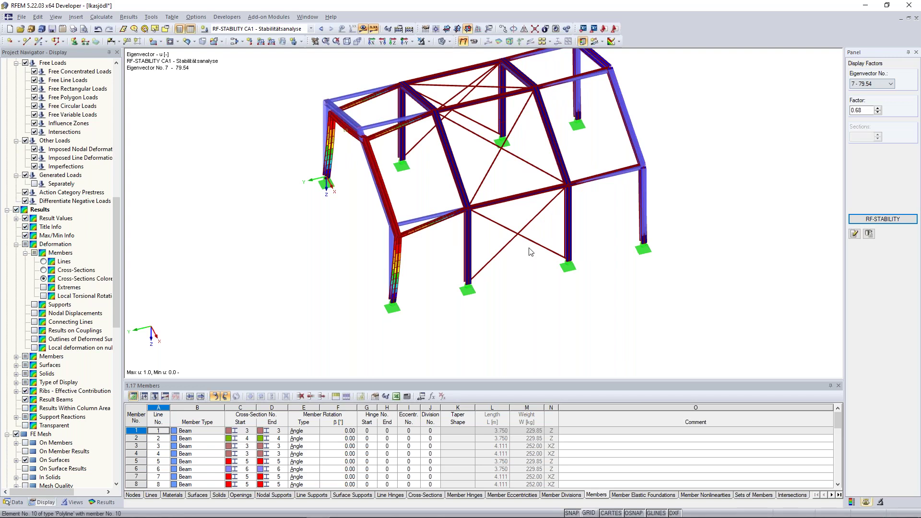
{"action": "middle_click_drag", "start_coordinate": [552, 231], "coordinate": [507, 175], "text": "ctrl"}
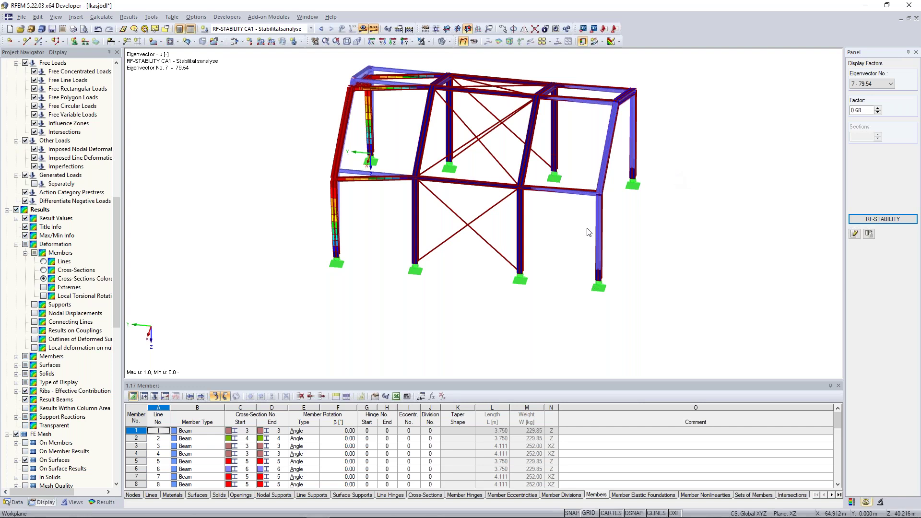
{"action": "middle_click_drag", "start_coordinate": [587, 229], "coordinate": [590, 205], "text": "ctrl"}
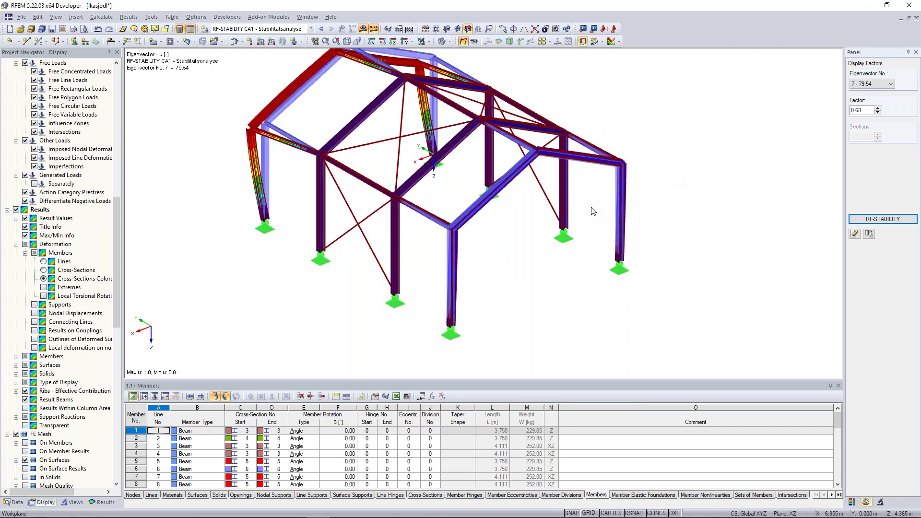
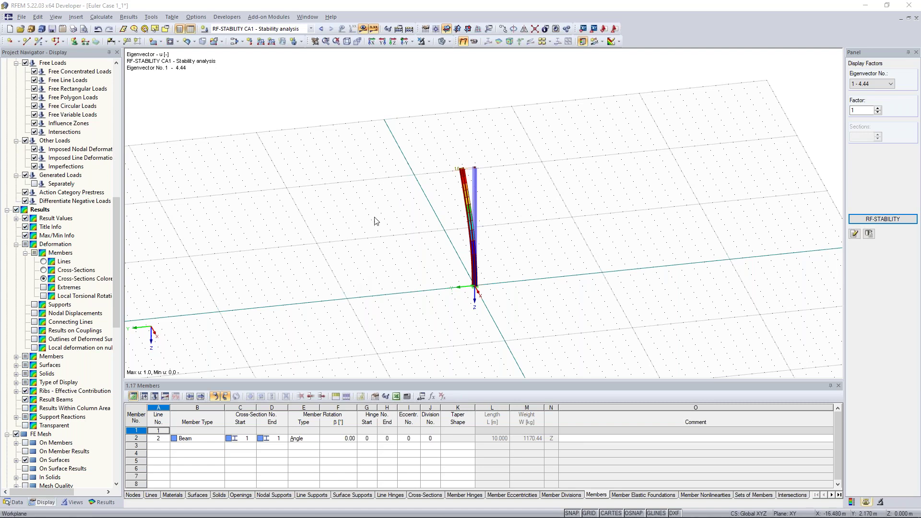
Show LC1 - Test Load on the Euler column and create LC2 named Test Load 2 as Imposed - Category A.
{"action": "left_click", "coordinate": [321, 29]}
{"action": "middle_click_drag", "start_coordinate": [383, 217], "coordinate": [422, 176], "text": "ctrl"}
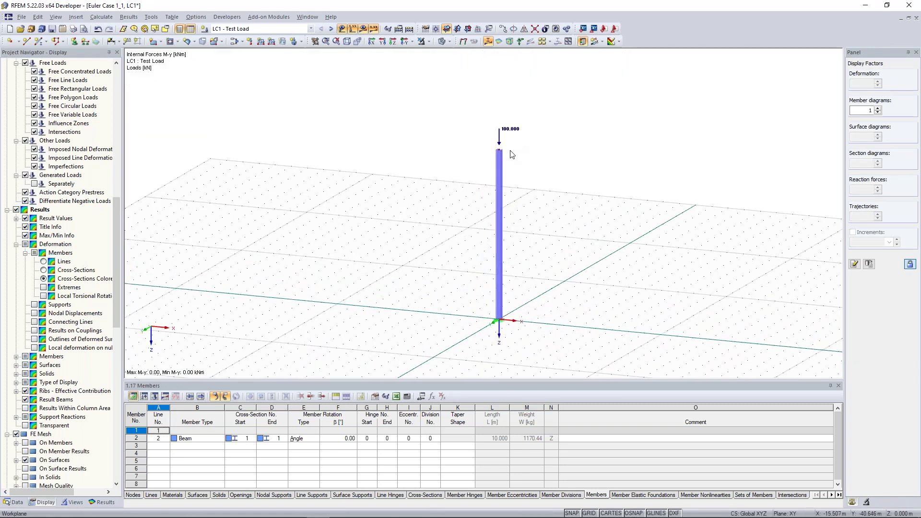
{"action": "middle_click_drag", "start_coordinate": [585, 190], "coordinate": [539, 179], "text": "ctrl"}
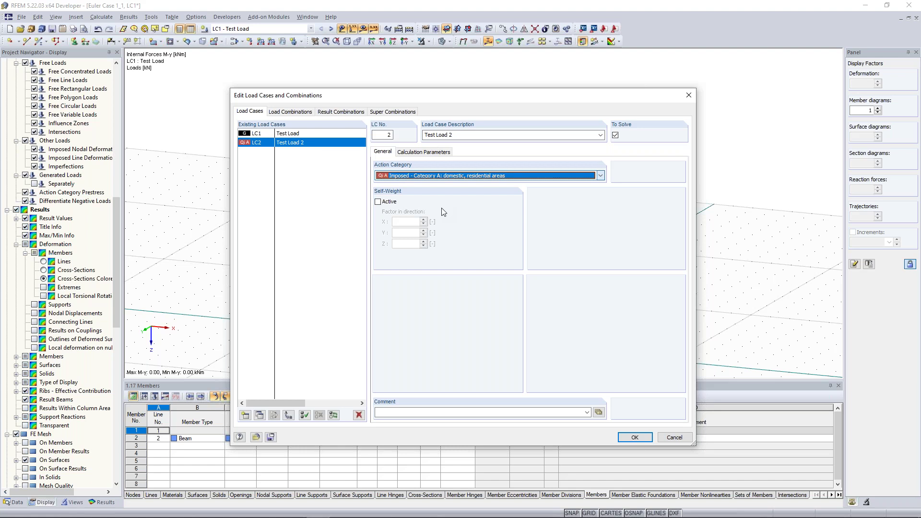
{"action": "key", "text": "Return"}
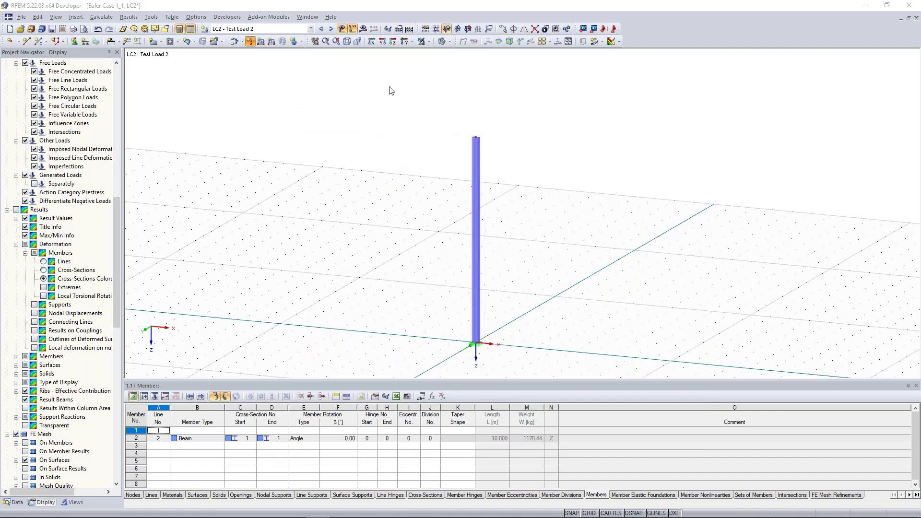
Delete the surplus load case LC3 and create load combination CO1 with the description Design Internal Forces.
{"action": "left_click", "coordinate": [243, 45]}
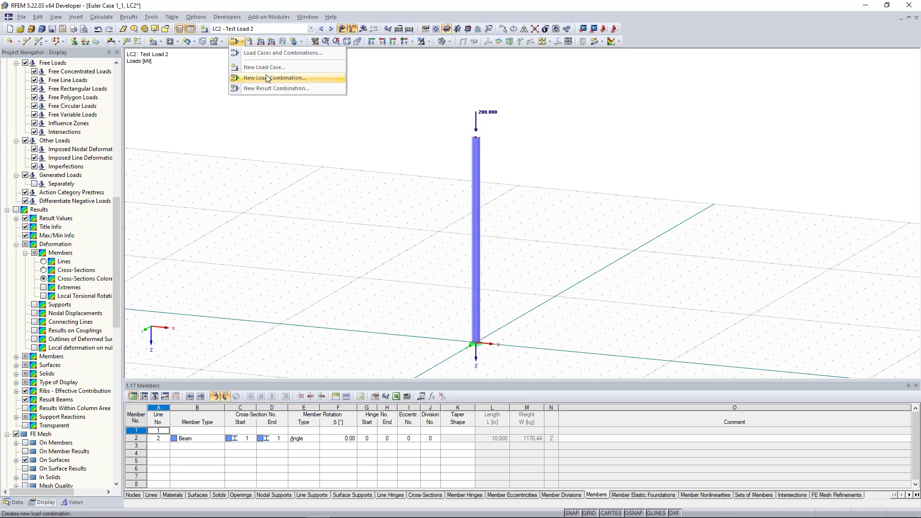
{"action": "left_click", "coordinate": [270, 70]}
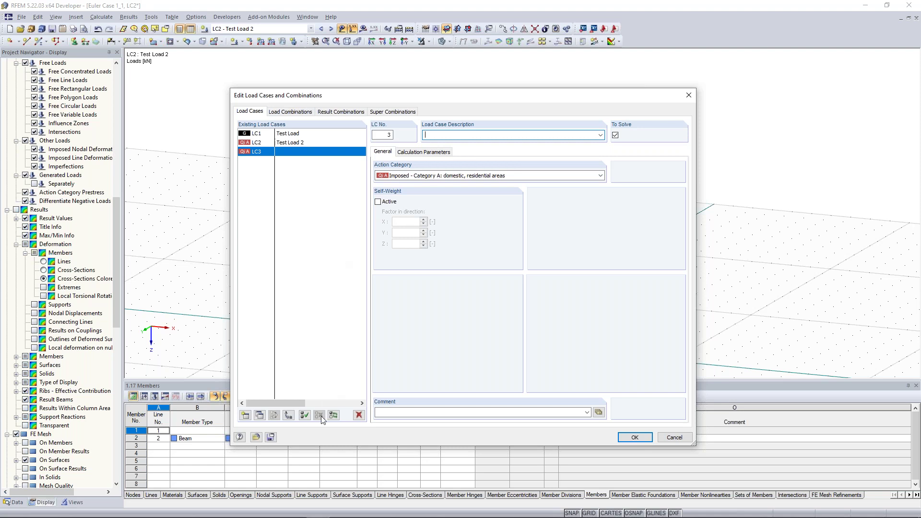
{"action": "left_click", "coordinate": [359, 415]}
{"action": "left_click", "coordinate": [445, 287]}
{"action": "left_click", "coordinate": [298, 113]}
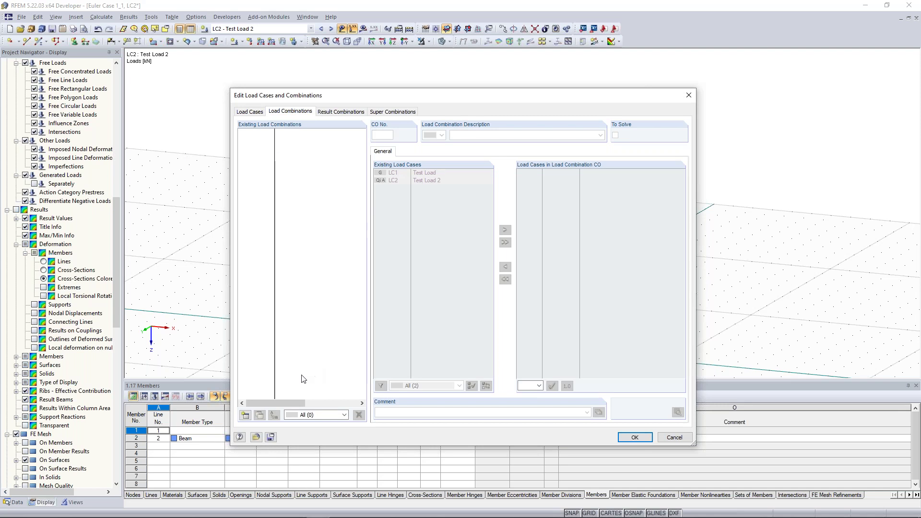
{"action": "left_click", "coordinate": [246, 414]}
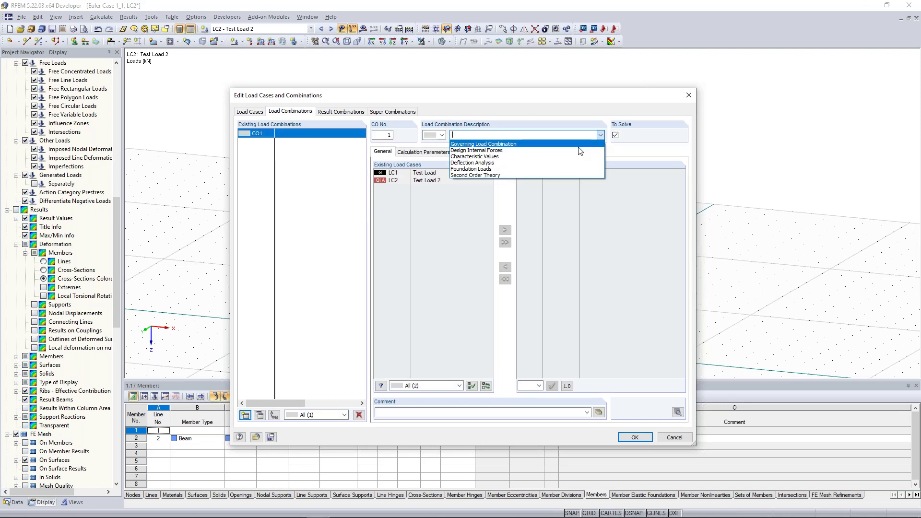
{"action": "left_click", "coordinate": [572, 153]}
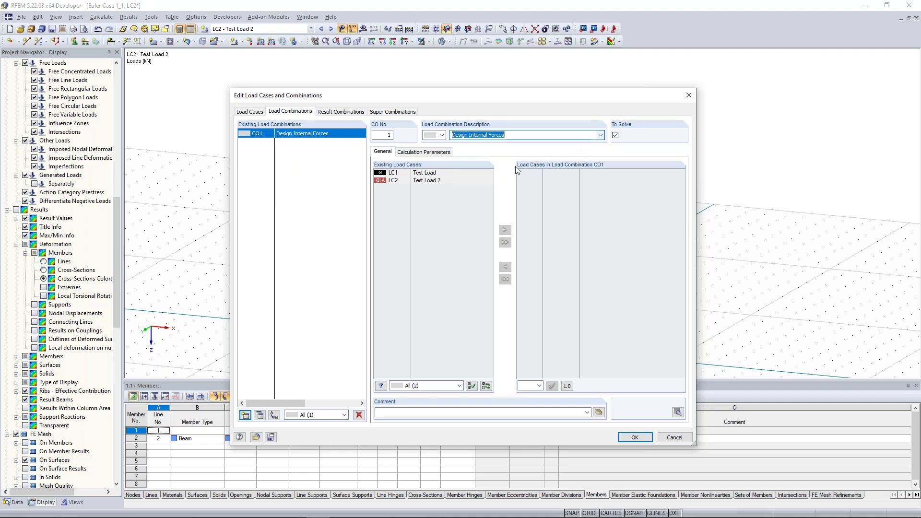
Include LC1 with factor 1.35 and LC2 with factor 1.50 in CO1, and inspect the combined loads on the column.
{"action": "left_click", "coordinate": [427, 173]}
{"action": "left_click", "coordinate": [504, 243]}
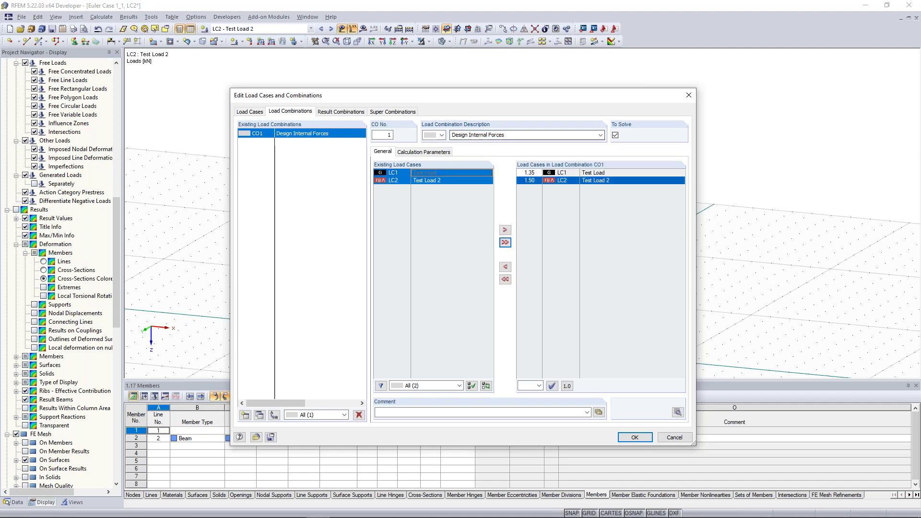
{"action": "left_click", "coordinate": [530, 181]}
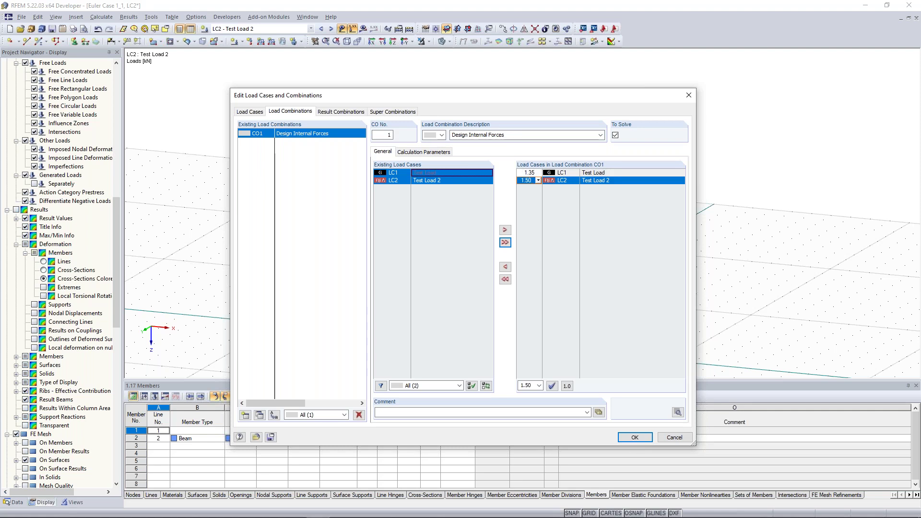
{"action": "left_click", "coordinate": [638, 440]}
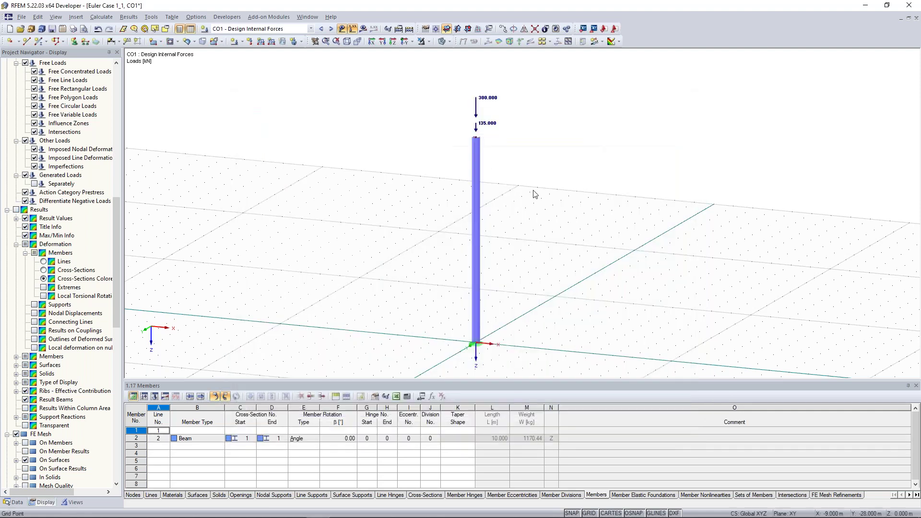
{"action": "middle_click_drag", "start_coordinate": [345, 115], "coordinate": [387, 112], "text": "ctrl"}
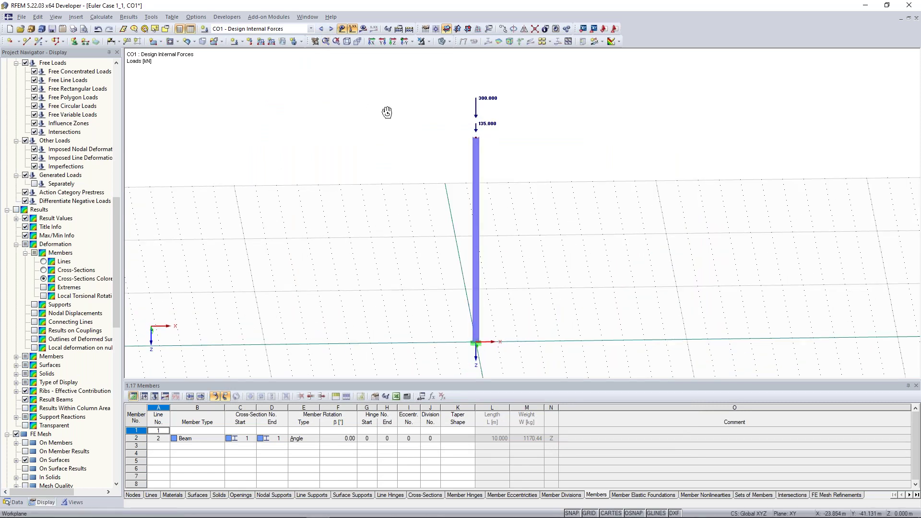
{"action": "middle_click_drag", "start_coordinate": [387, 113], "coordinate": [479, 140], "text": "ctrl"}
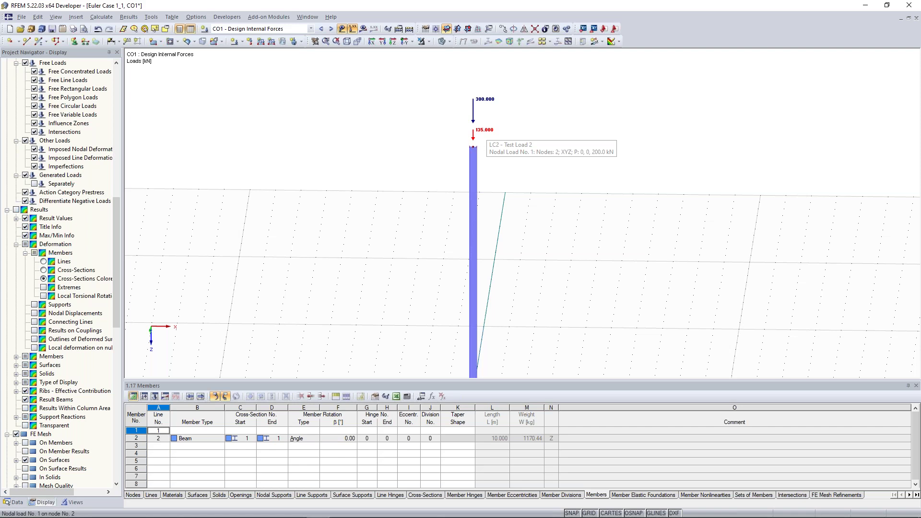
{"action": "scroll", "coordinate": [329, 118], "scroll_direction": "down", "scroll_amount": 2}
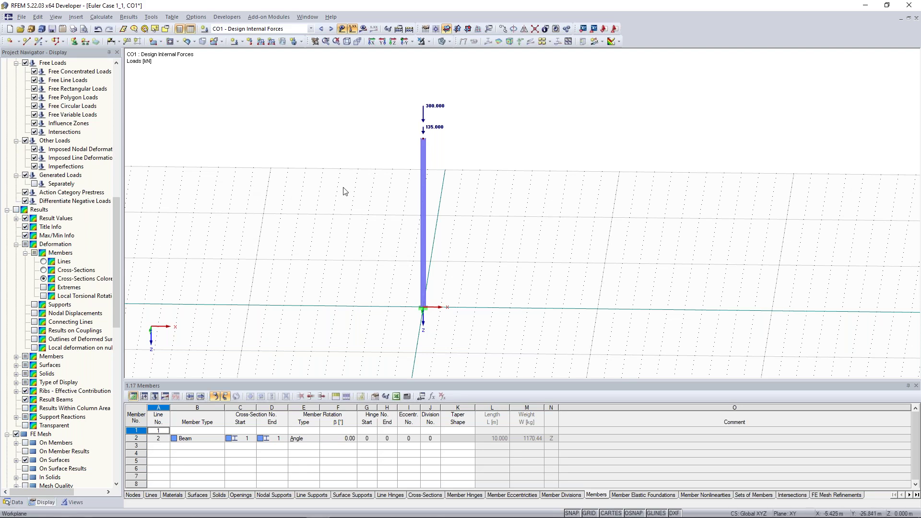
{"action": "middle_click_drag", "start_coordinate": [340, 191], "coordinate": [316, 196], "text": "ctrl"}
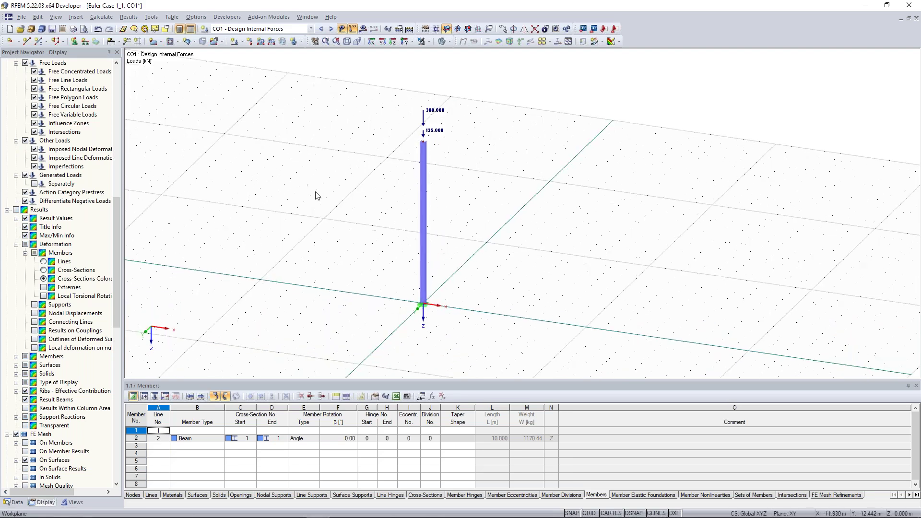
View the Plausibility Check options without running the check, and use Model Check to delete unused zero lines.
{"action": "left_click", "coordinate": [388, 30]}
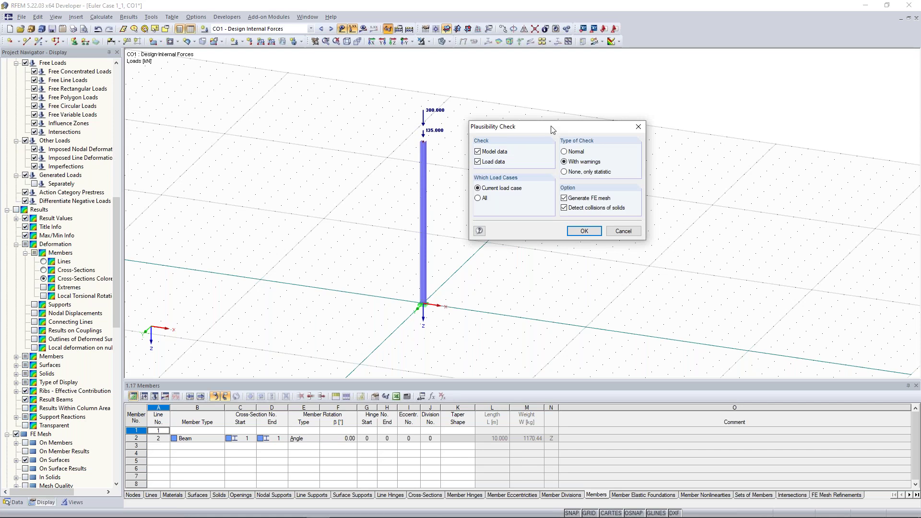
{"action": "left_click", "coordinate": [638, 127]}
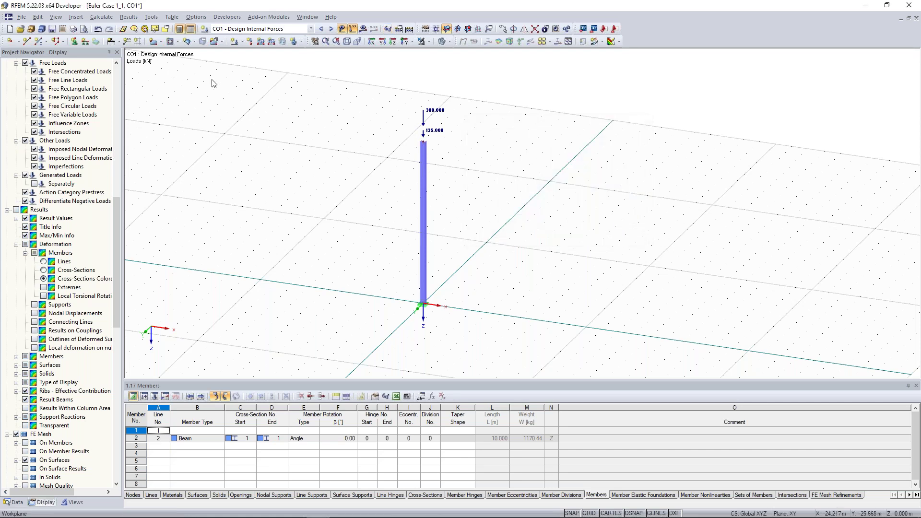
{"action": "left_click", "coordinate": [160, 18]}
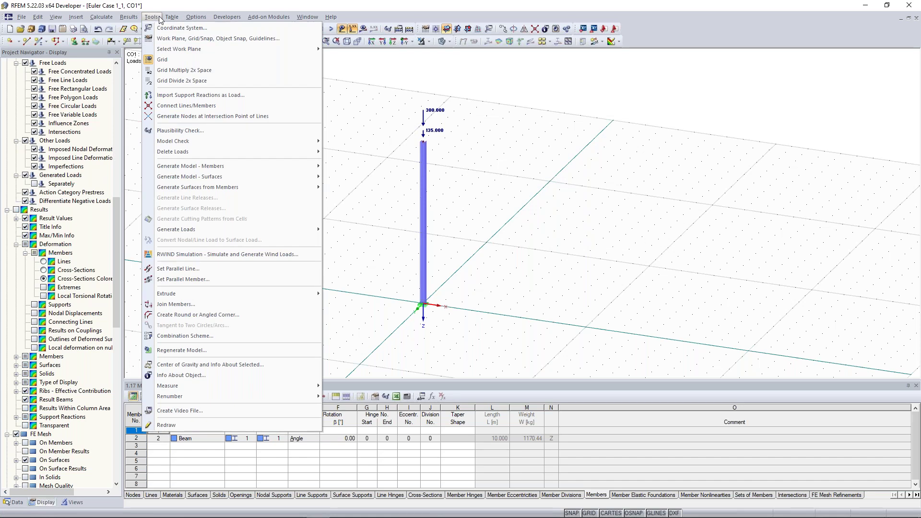
{"action": "mouse_move", "coordinate": [196, 139]}
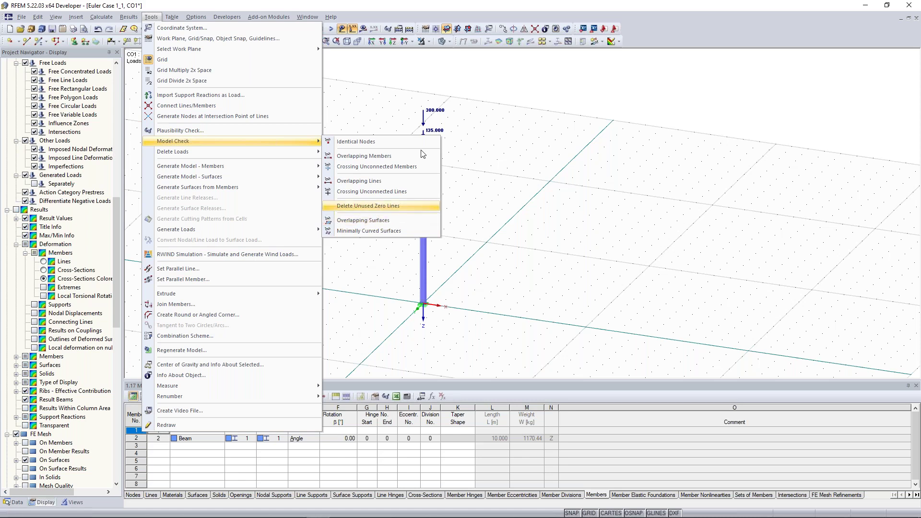
{"action": "left_click", "coordinate": [412, 205]}
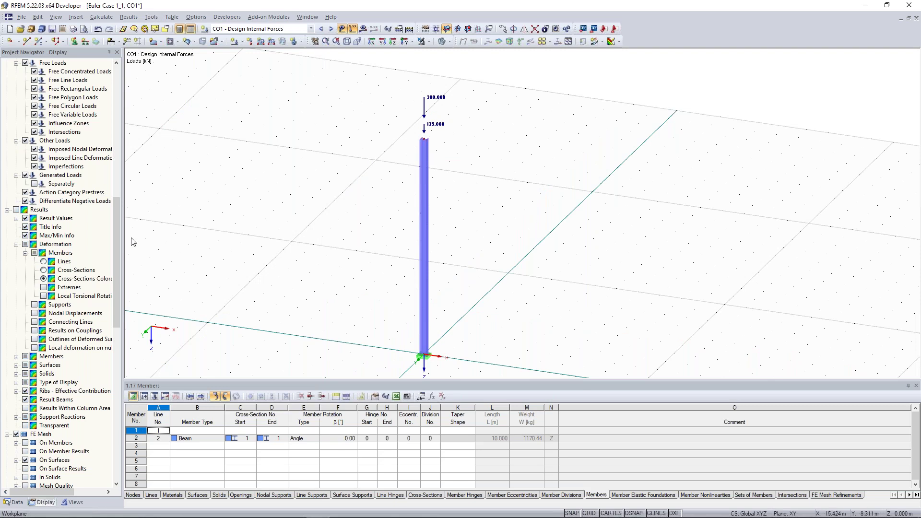
Browse the add-on modules in the project navigator and widen it so the module names are readable.
{"action": "scroll", "coordinate": [116, 249], "scroll_direction": "down", "scroll_amount": 2}
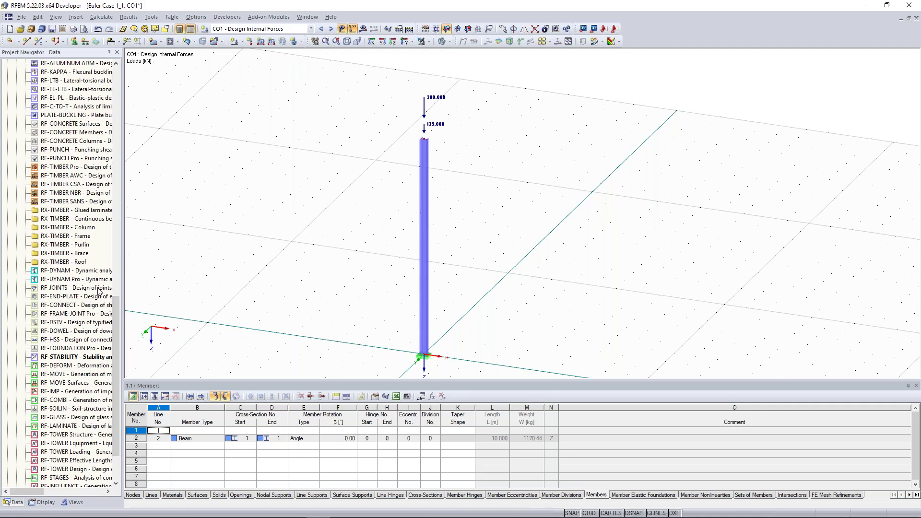
{"action": "left_click", "coordinate": [67, 289]}
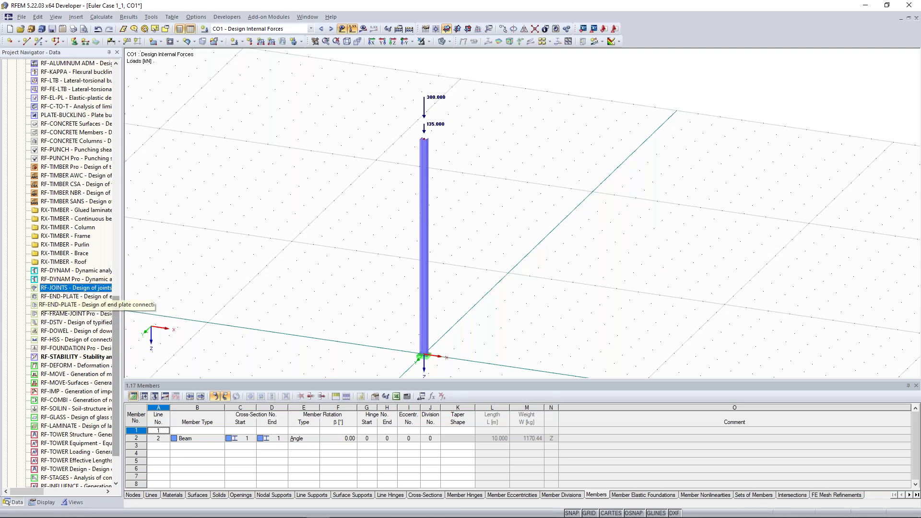
{"action": "left_click_drag", "start_coordinate": [125, 317], "coordinate": [140, 310]}
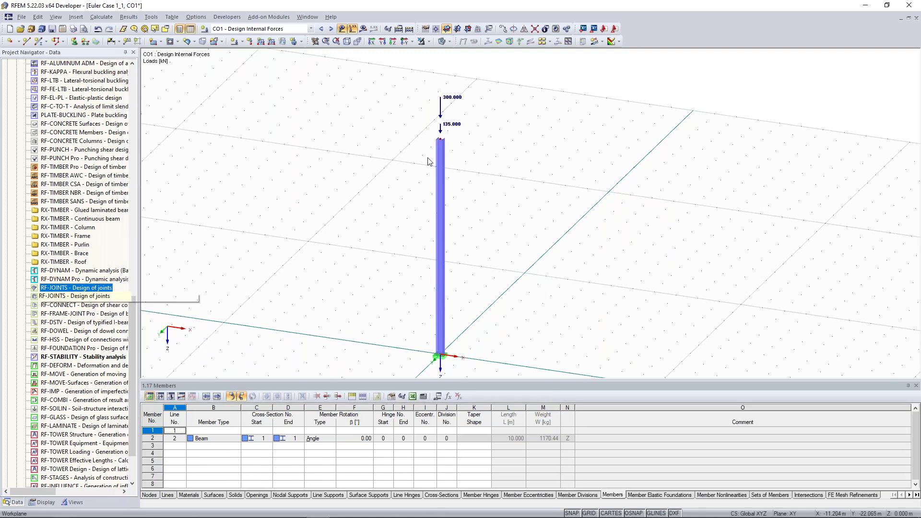
{"action": "scroll", "coordinate": [440, 149], "scroll_direction": "up", "scroll_amount": 3}
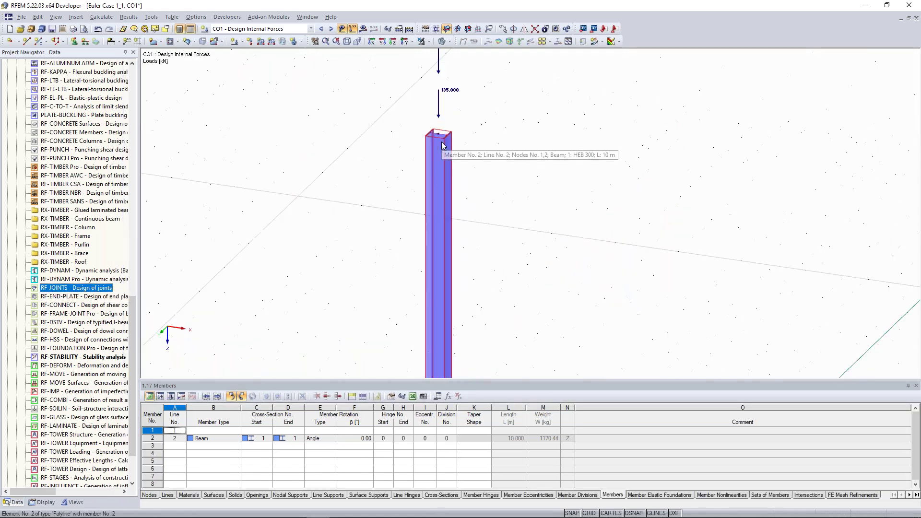
{"action": "scroll", "coordinate": [440, 153], "scroll_direction": "down", "scroll_amount": 3}
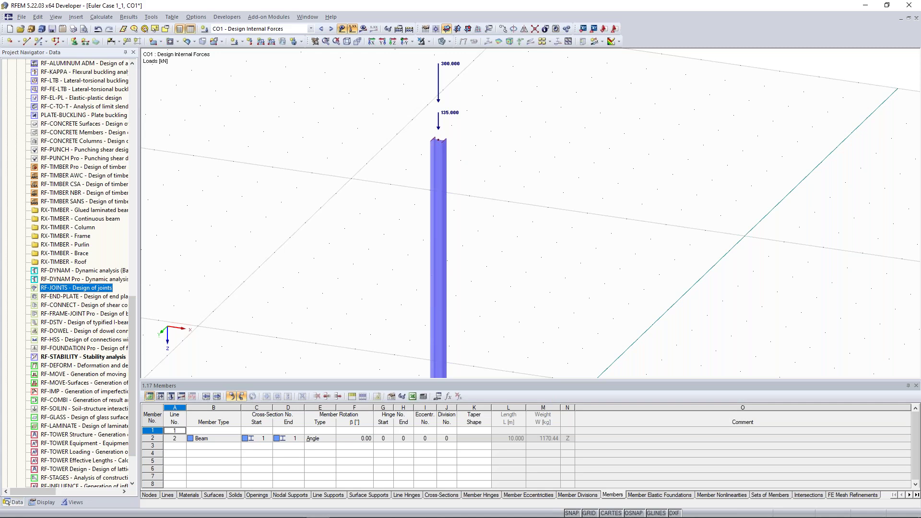
Open RF-STEEL EC3, view the Stability settings in its details, and close the module without saving.
{"action": "scroll", "coordinate": [94, 278], "scroll_direction": "up", "scroll_amount": 7}
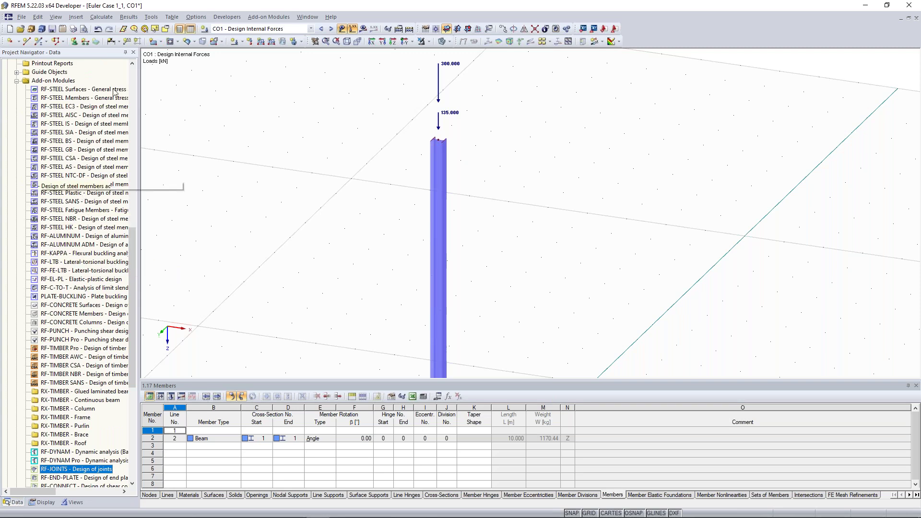
{"action": "double_click", "coordinate": [86, 106]}
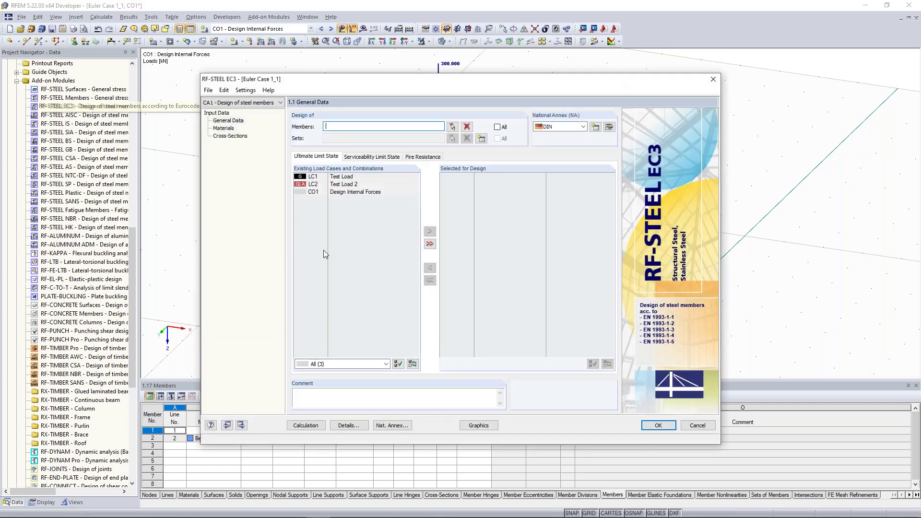
{"action": "left_click", "coordinate": [347, 425]}
{"action": "left_click", "coordinate": [354, 115]}
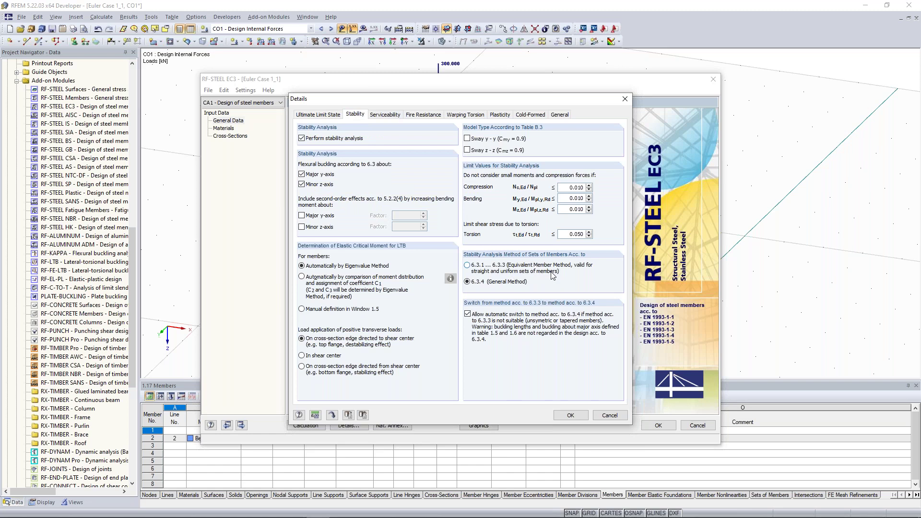
{"action": "left_click", "coordinate": [624, 100]}
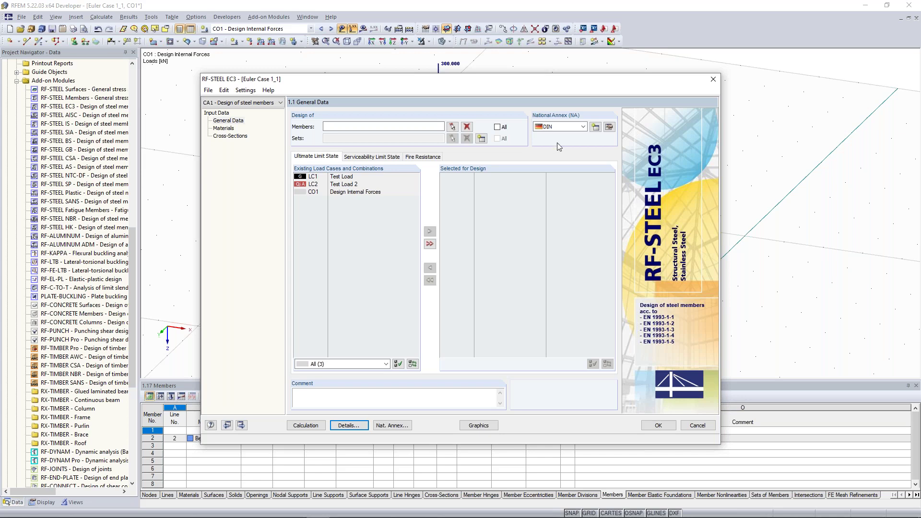
{"action": "left_click", "coordinate": [713, 79]}
{"action": "left_click", "coordinate": [460, 276]}
Open RF-TIMBER Pro, select LC1, LC2 and CO1 for design, and show the effective lengths of the members.
{"action": "double_click", "coordinate": [67, 348]}
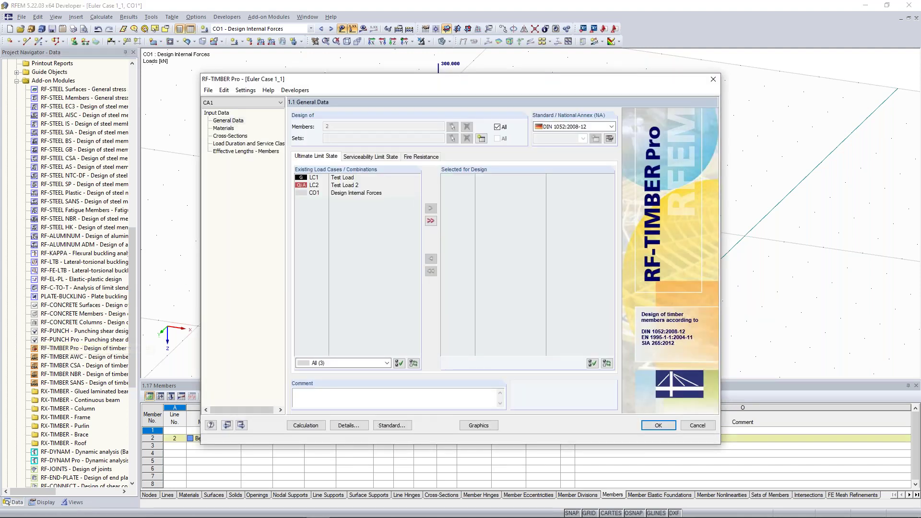
{"action": "left_click", "coordinate": [248, 151]}
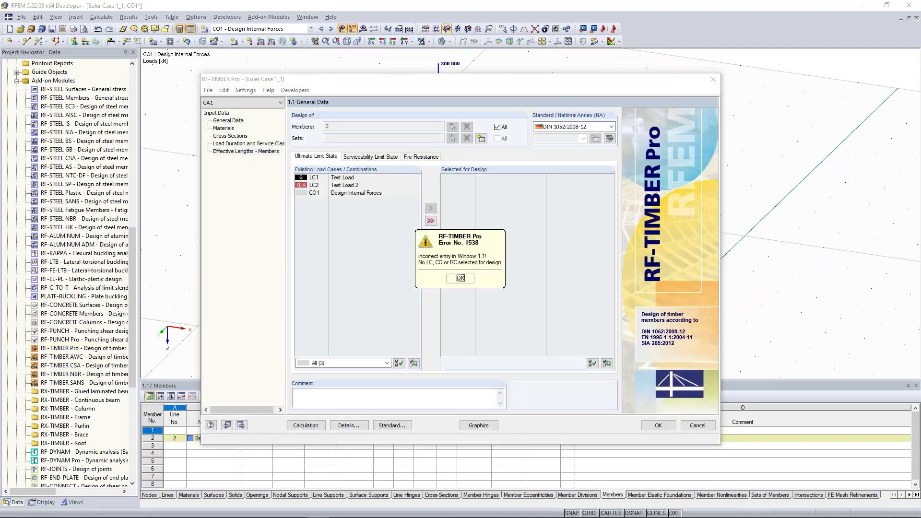
{"action": "left_click", "coordinate": [460, 278]}
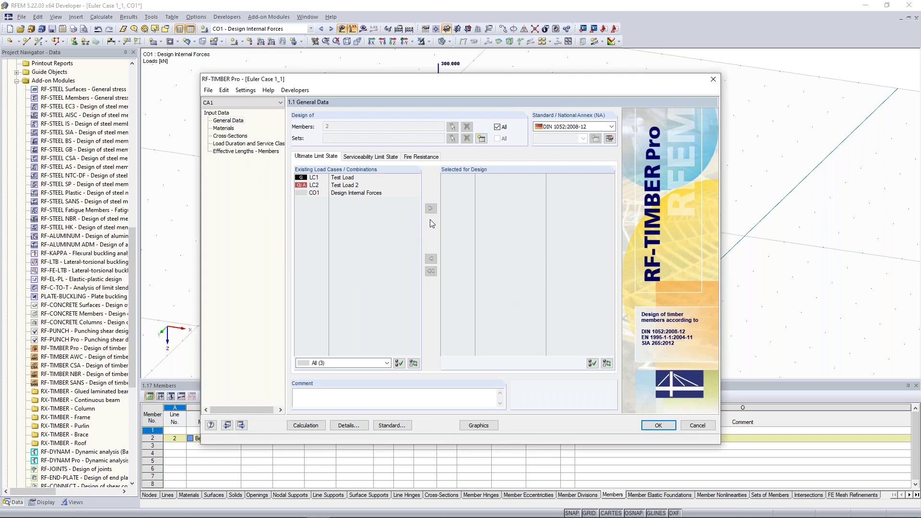
{"action": "left_click", "coordinate": [430, 221]}
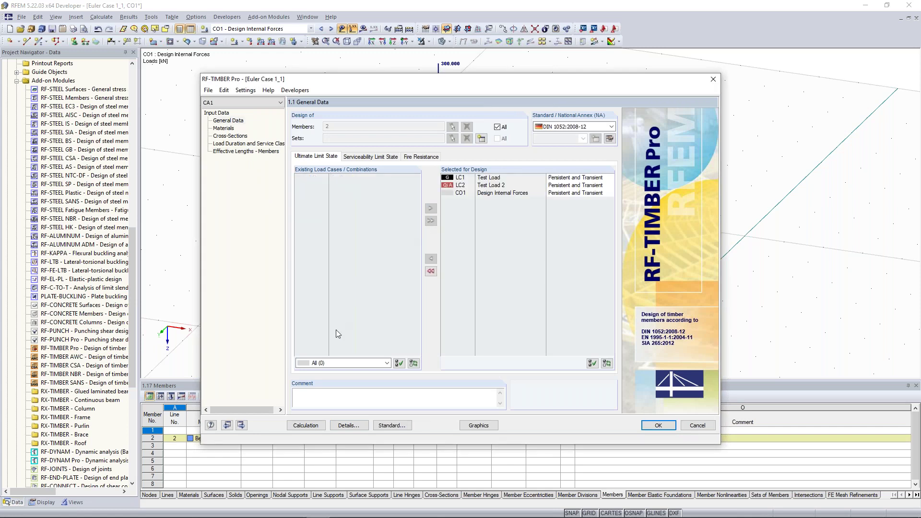
{"action": "left_click", "coordinate": [258, 151]}
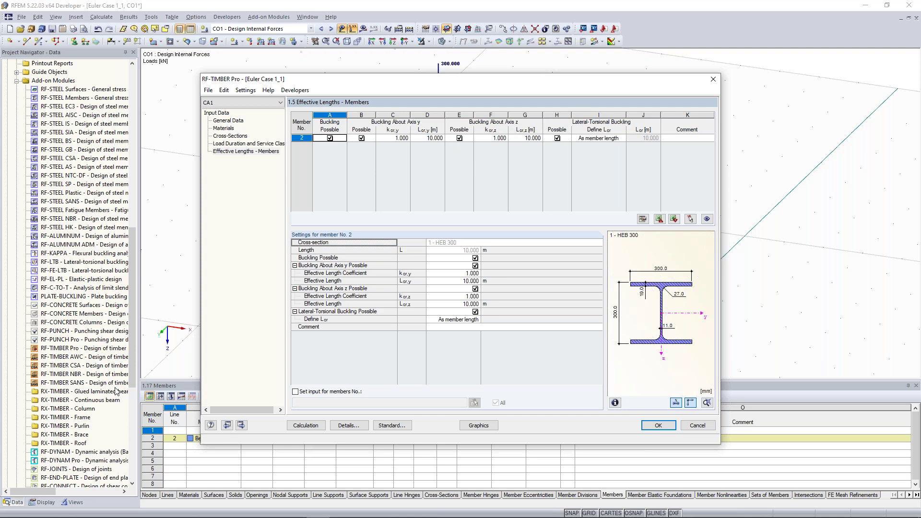
Show the effective length factor import from RF-STABILITY CA1 for both axes, discard the choice, and close RF-TIMBER Pro without saving.
{"action": "left_click", "coordinate": [430, 139]}
{"action": "left_click", "coordinate": [440, 139]}
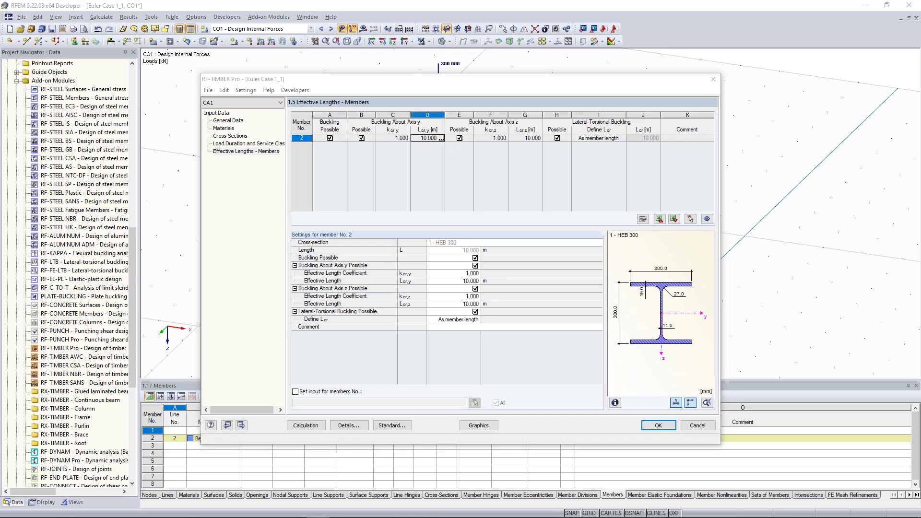
{"action": "left_click", "coordinate": [453, 230]}
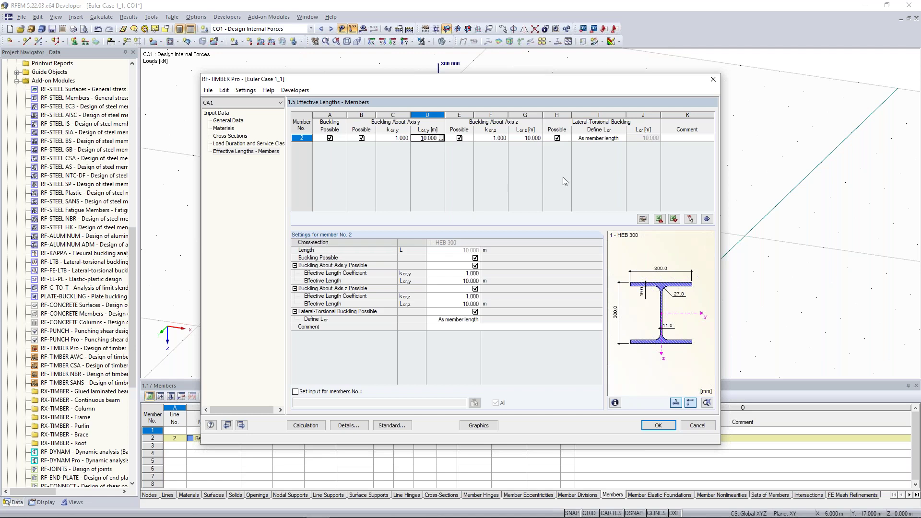
{"action": "left_click", "coordinate": [476, 272]}
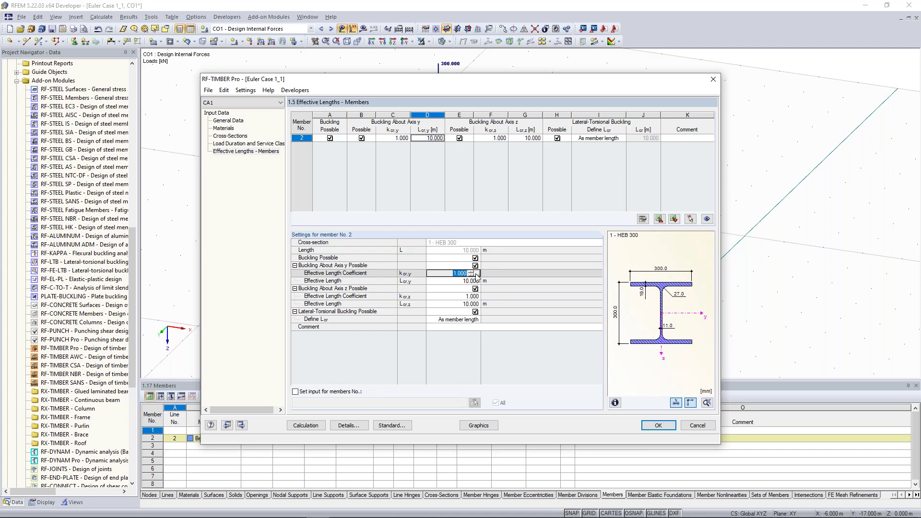
{"action": "left_click", "coordinate": [476, 273]}
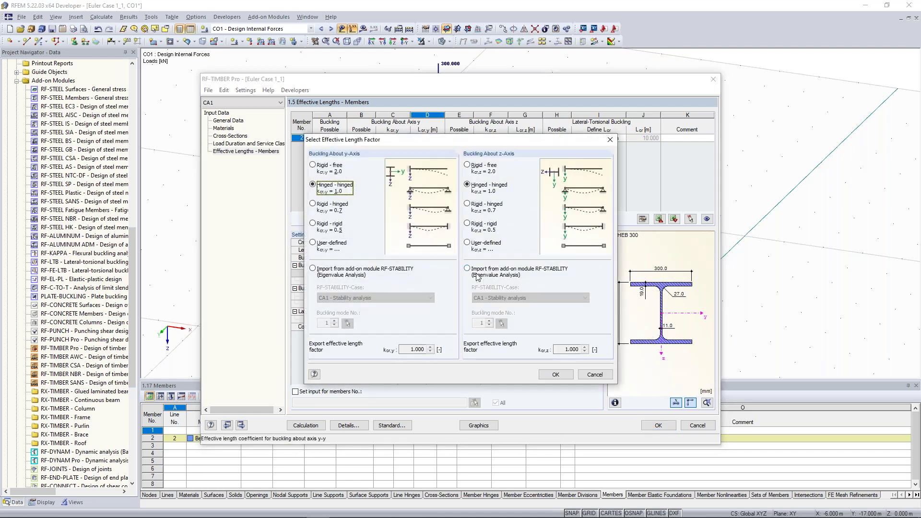
{"action": "left_click", "coordinate": [331, 271]}
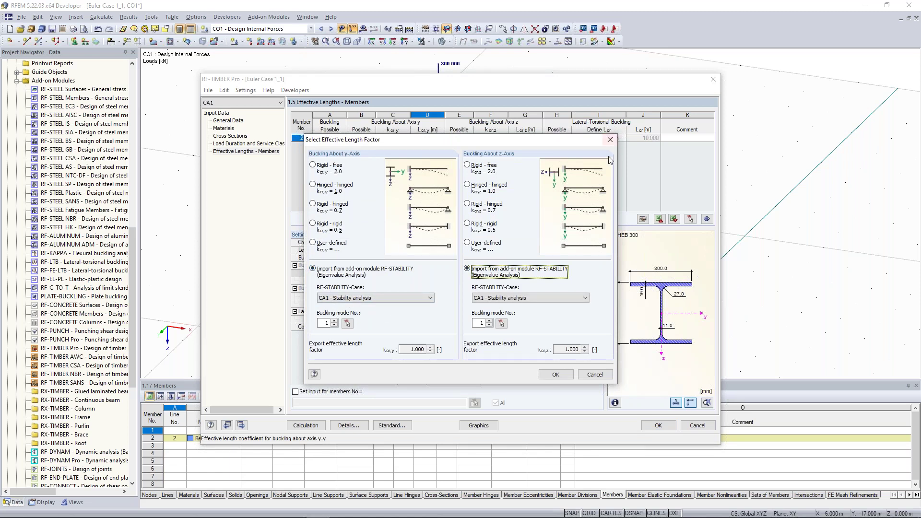
{"action": "left_click", "coordinate": [610, 140]}
{"action": "left_click", "coordinate": [711, 81]}
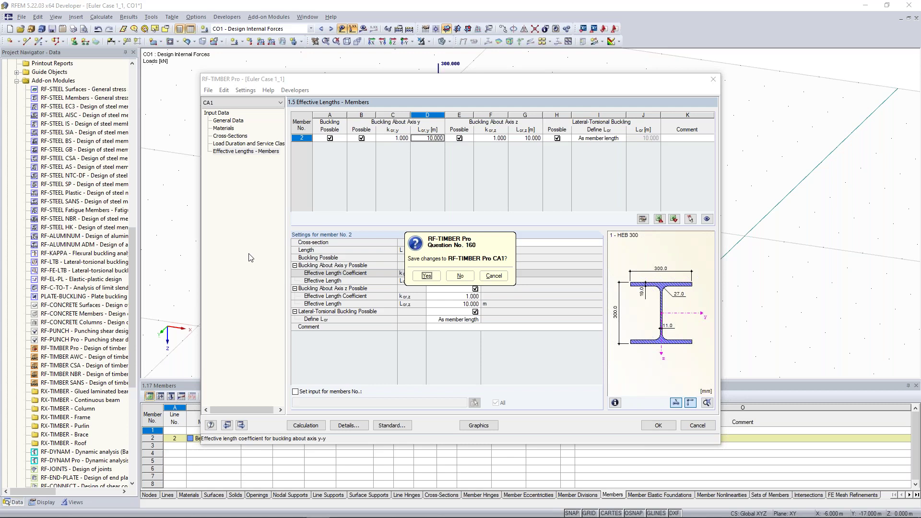
{"action": "left_click", "coordinate": [498, 277]}
{"action": "left_click", "coordinate": [712, 79]}
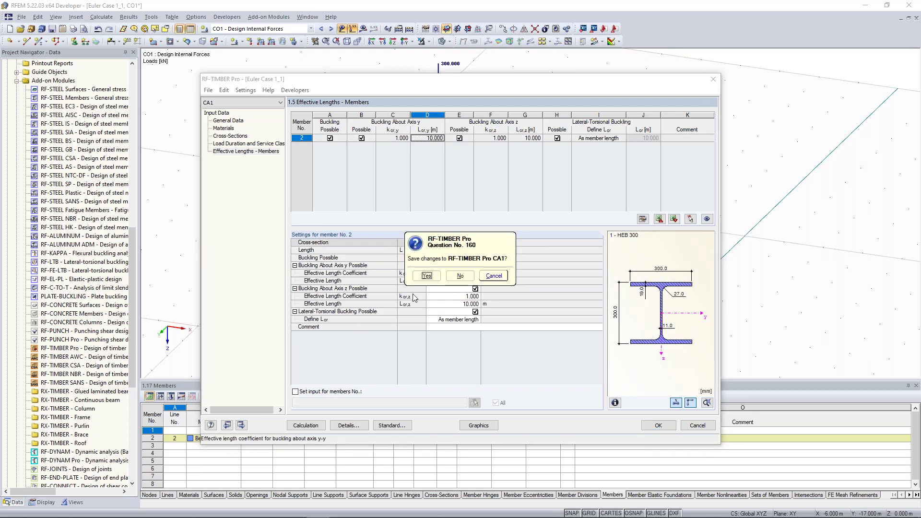
{"action": "left_click", "coordinate": [460, 276]}
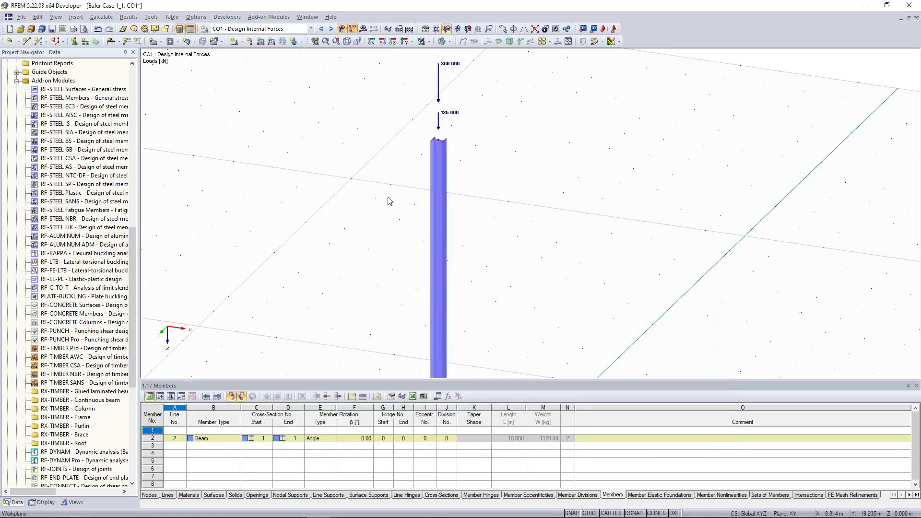
Open the Halle 2 model from the Downloads project in the Project Manager.
{"action": "left_click", "coordinate": [32, 30]}
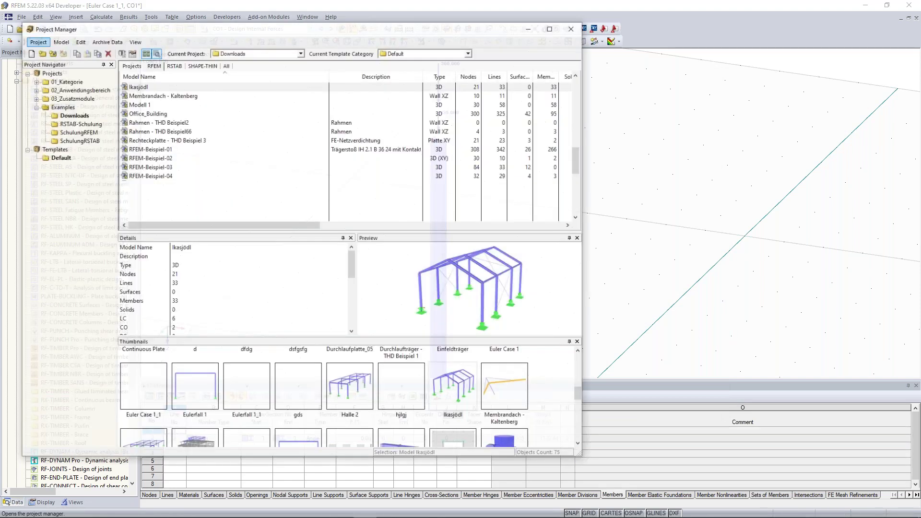
{"action": "left_click_drag", "start_coordinate": [584, 391], "coordinate": [459, 426]}
{"action": "scroll", "coordinate": [459, 426], "scroll_direction": "down", "scroll_amount": 3}
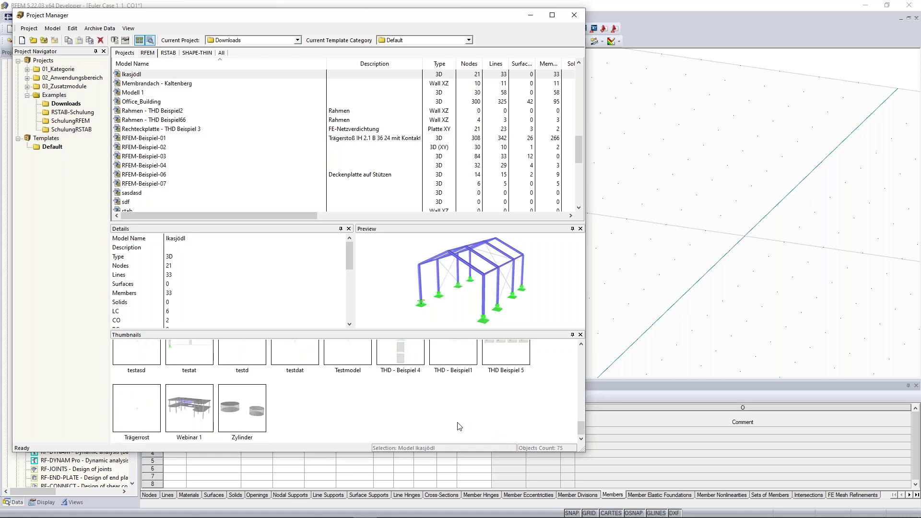
{"action": "scroll", "coordinate": [459, 426], "scroll_direction": "up", "scroll_amount": 8}
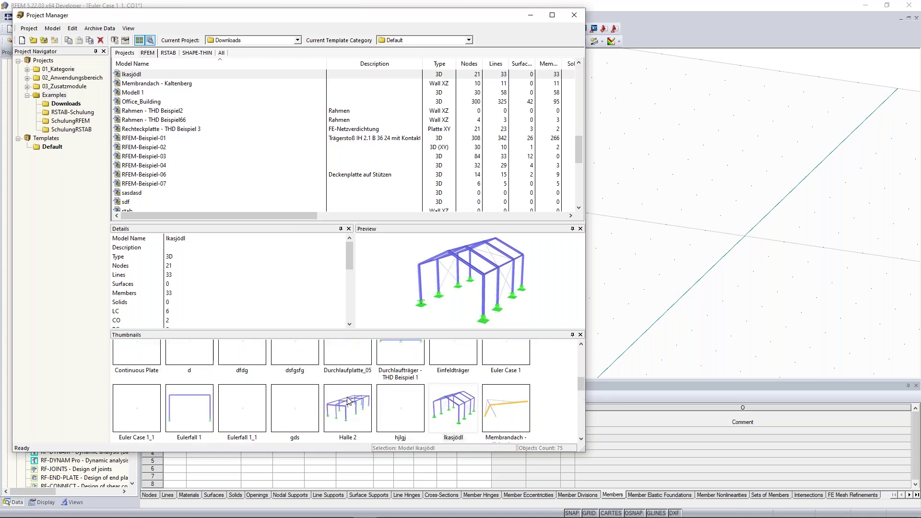
{"action": "double_click", "coordinate": [352, 410]}
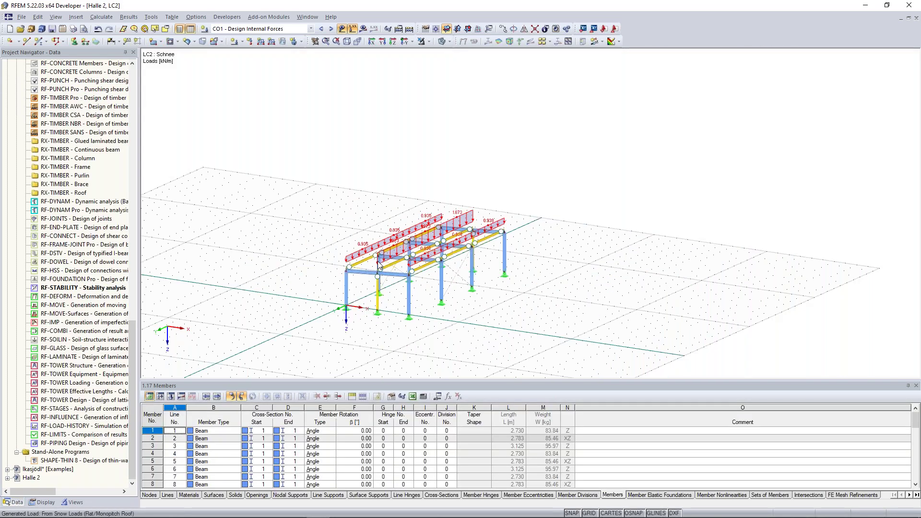
Create load case LC7 in the hall model with the description teste and the action category Wind.
{"action": "left_click", "coordinate": [312, 29]}
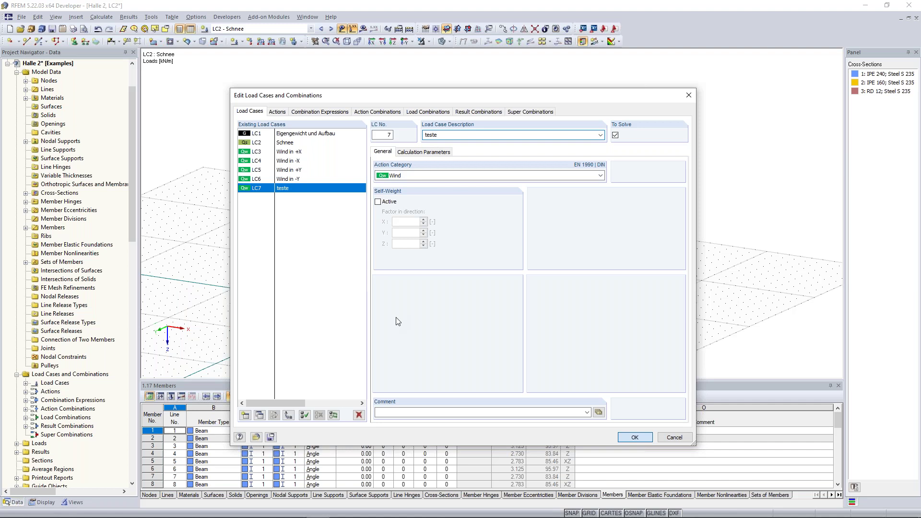
{"action": "key", "text": "Return"}
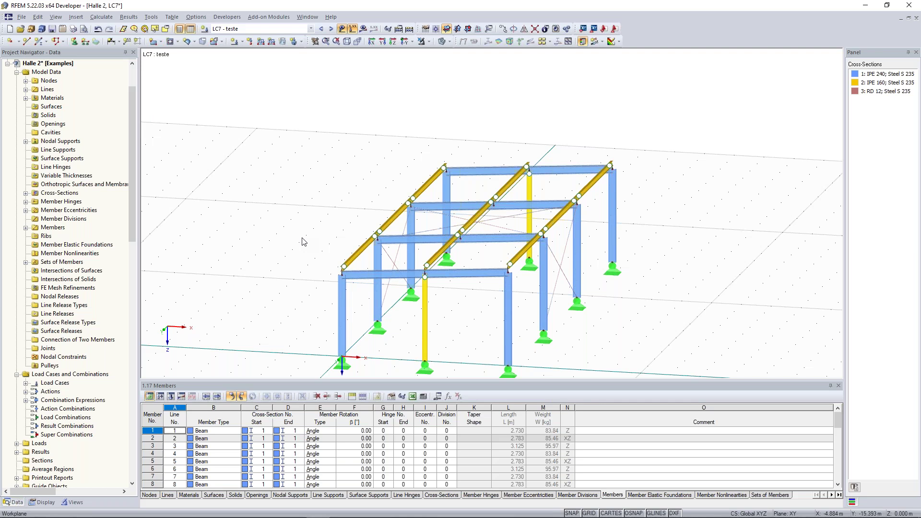
{"action": "middle_click_drag", "start_coordinate": [304, 241], "coordinate": [315, 208], "text": "ctrl"}
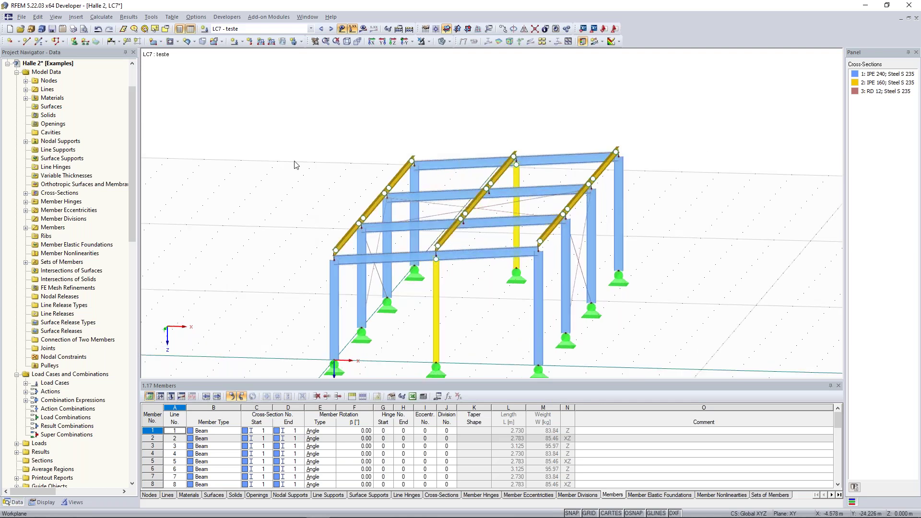
Define a new uniform member force load of 10 kN/m acting in the local z direction.
{"action": "left_click", "coordinate": [261, 42]}
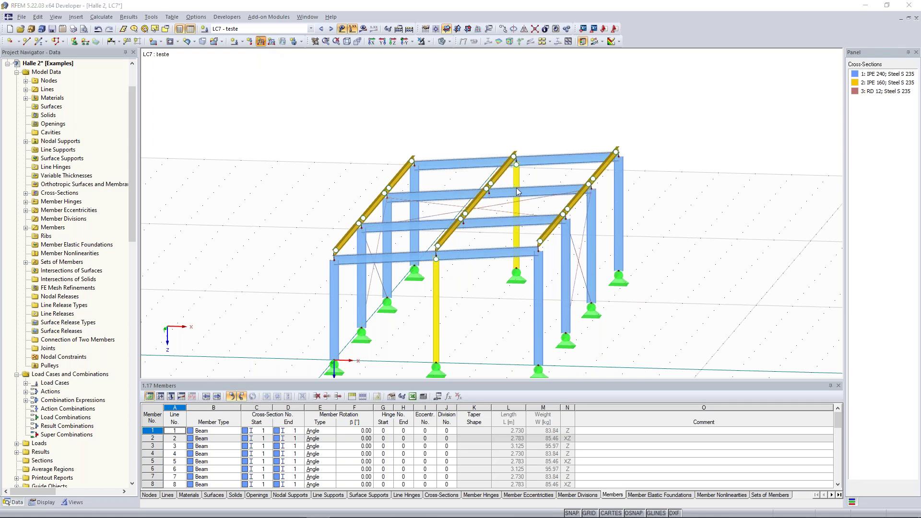
{"action": "left_click", "coordinate": [545, 173]}
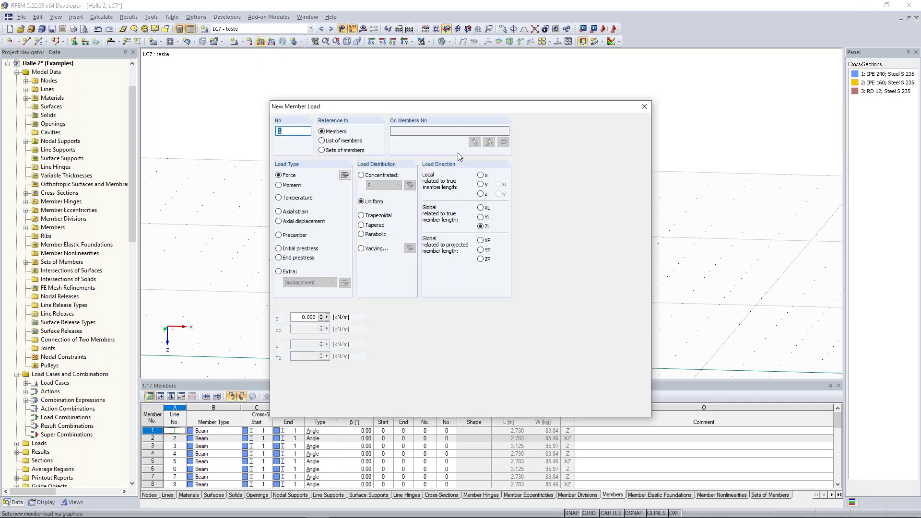
{"action": "left_click_drag", "start_coordinate": [480, 112], "coordinate": [228, 67]}
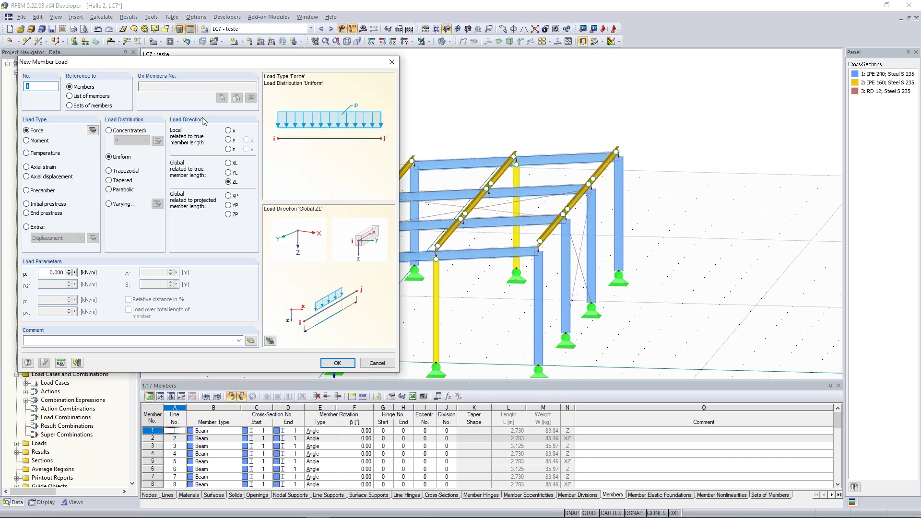
{"action": "left_click", "coordinate": [228, 150]}
{"action": "left_click_drag", "start_coordinate": [46, 273], "coordinate": [95, 268]}
{"action": "type", "text": "10"}
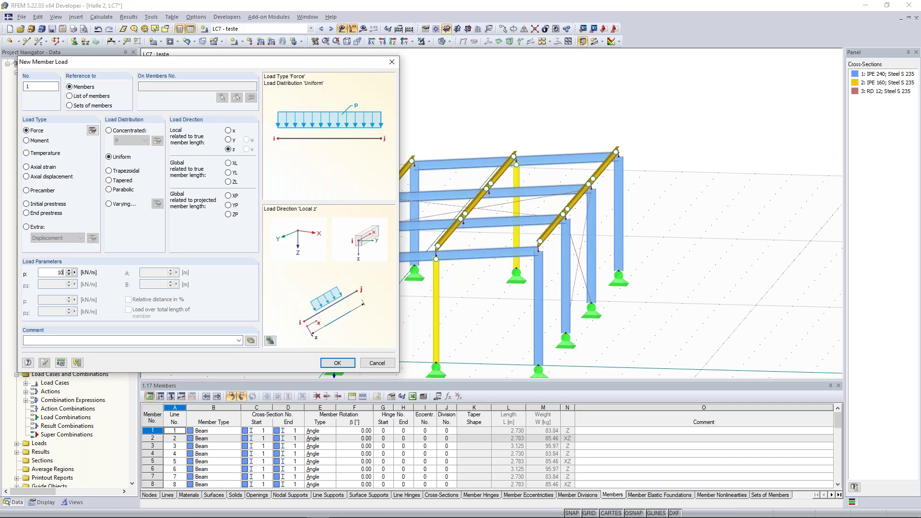
{"action": "double_click", "coordinate": [53, 273]}
{"action": "left_click", "coordinate": [53, 273]}
{"action": "left_click", "coordinate": [337, 363]}
Apply the 10 kN/m local z load to the two front roof beams and an adjoining purlin.
{"action": "left_click", "coordinate": [386, 257]}
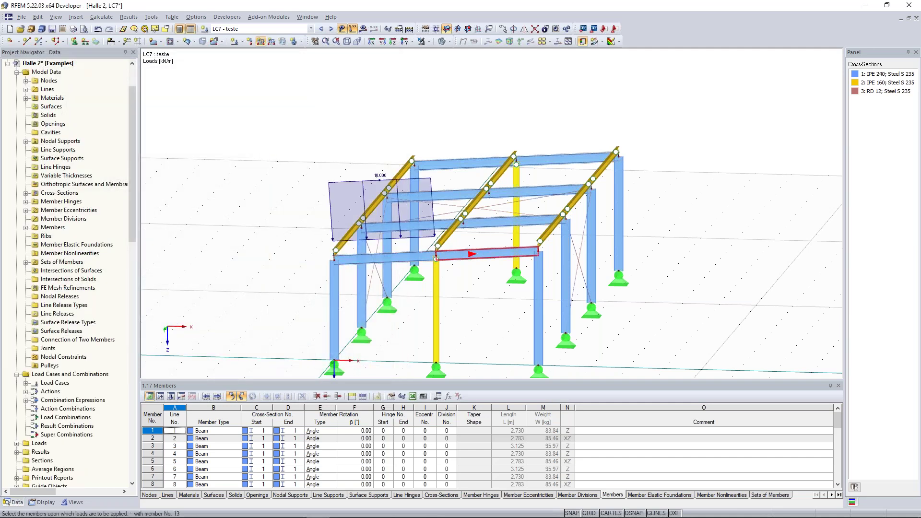
{"action": "left_click", "coordinate": [494, 223]}
{"action": "middle_click_drag", "start_coordinate": [640, 245], "coordinate": [444, 223], "text": "ctrl"}
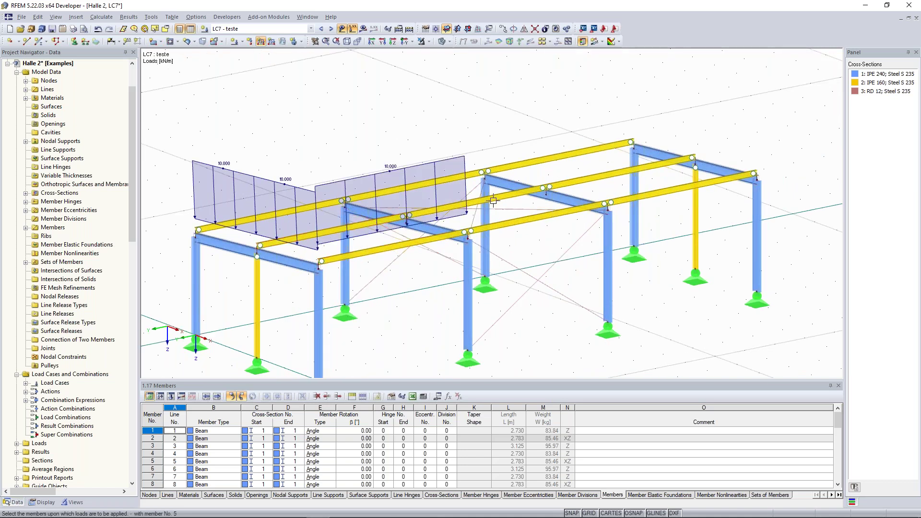
{"action": "middle_click_drag", "start_coordinate": [380, 205], "coordinate": [646, 211], "text": "ctrl"}
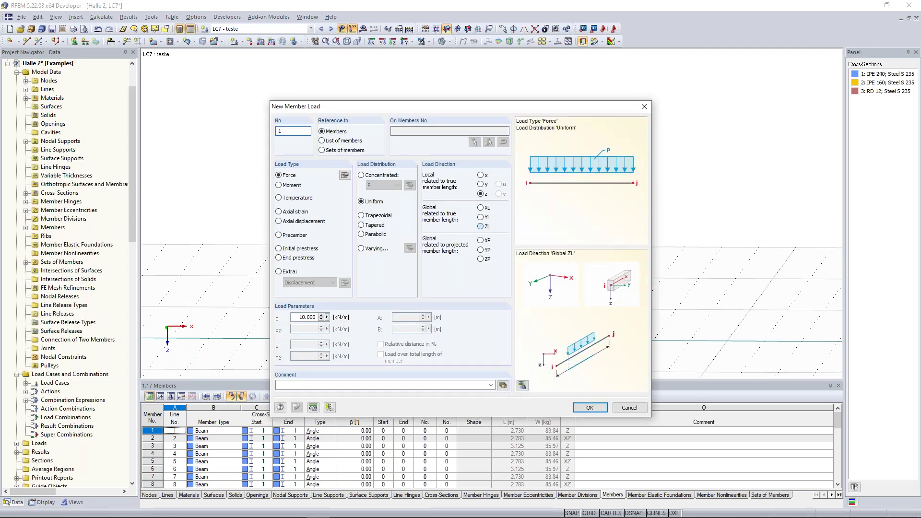
Define a uniform 10 kN/m member load in the global ZP direction and apply it to the two front roof beams.
{"action": "left_click", "coordinate": [481, 224]}
{"action": "left_click", "coordinate": [481, 259]}
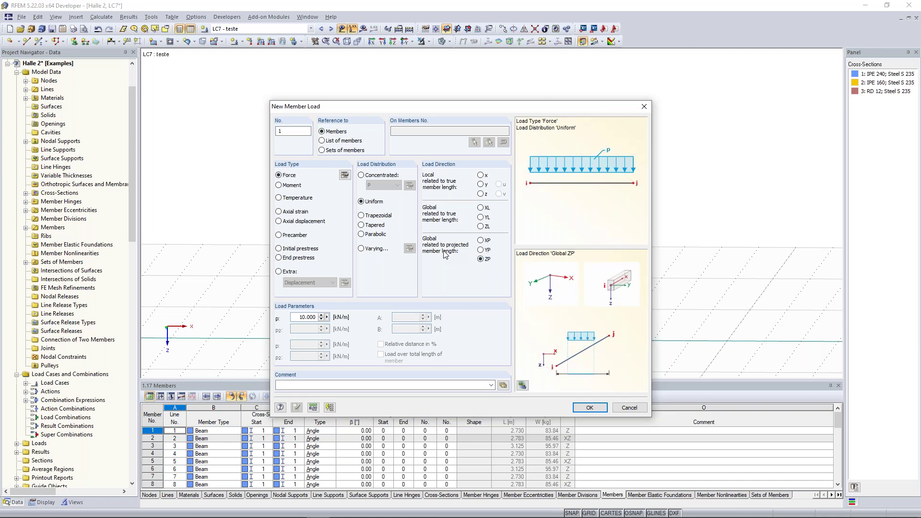
{"action": "left_click", "coordinate": [579, 407]}
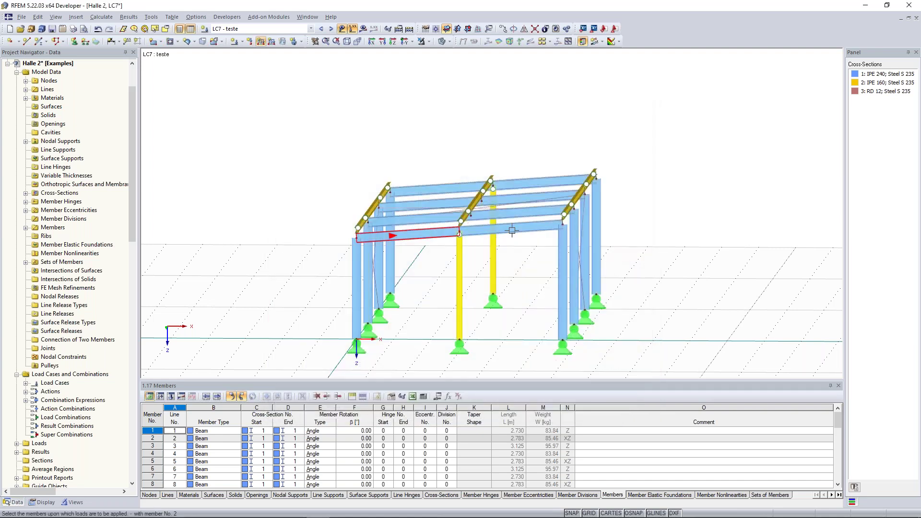
{"action": "left_click", "coordinate": [456, 232]}
{"action": "left_click", "coordinate": [511, 227]}
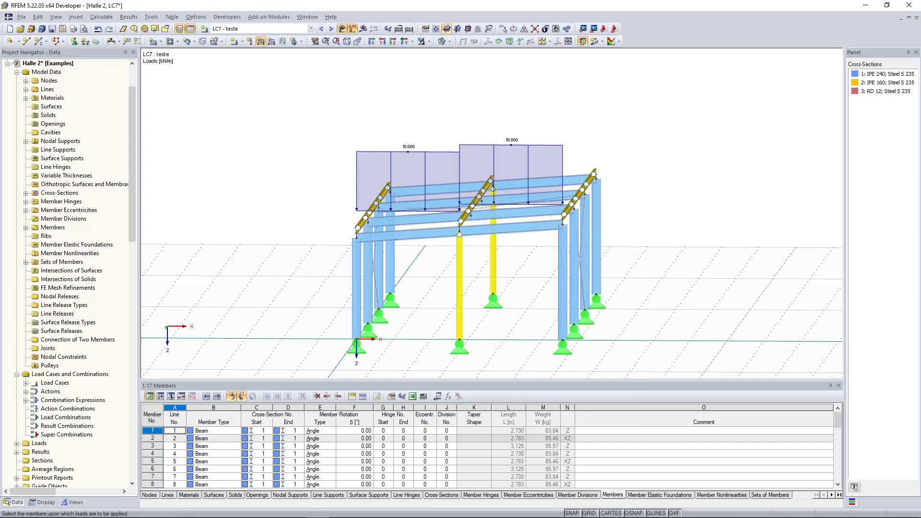
{"action": "key", "text": "Escape"}
{"action": "middle_click_drag", "start_coordinate": [649, 235], "coordinate": [649, 258], "text": "ctrl"}
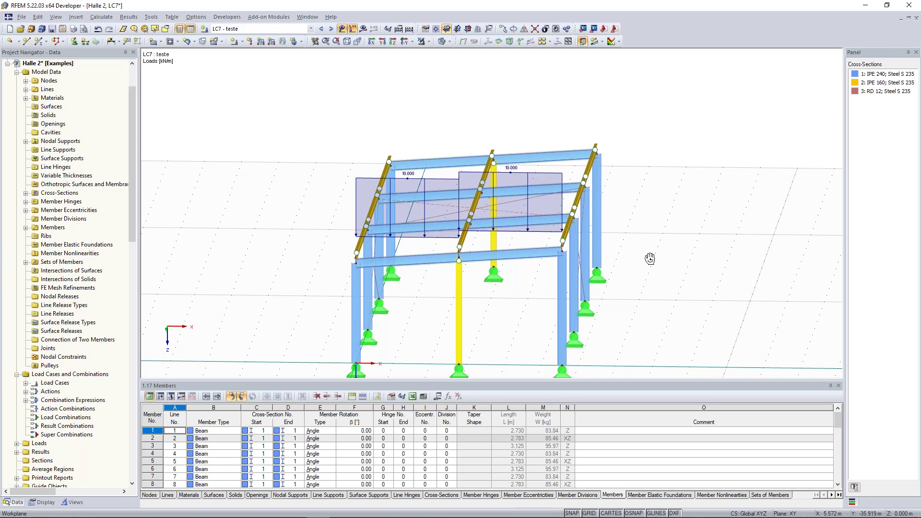
{"action": "middle_click_drag", "start_coordinate": [649, 259], "coordinate": [664, 234], "text": "ctrl"}
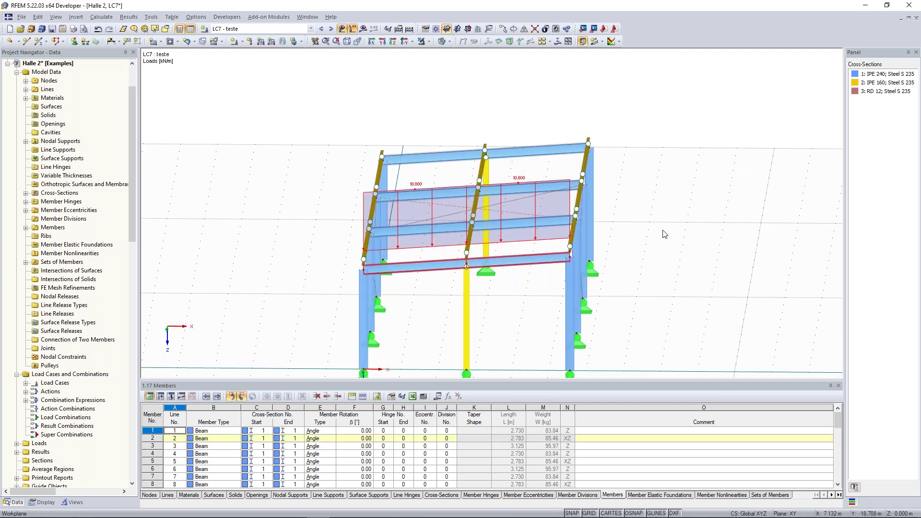
{"action": "middle_click_drag", "start_coordinate": [664, 234], "coordinate": [667, 269], "text": "ctrl"}
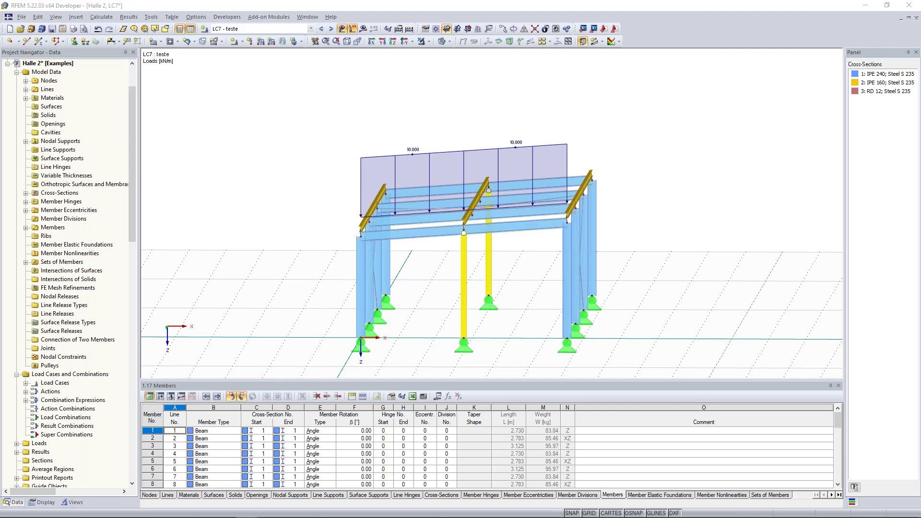
Switch to the Dlubal website in the browser and open the Models to Download page in a new tab.
{"action": "key", "text": "alt+Tab"}
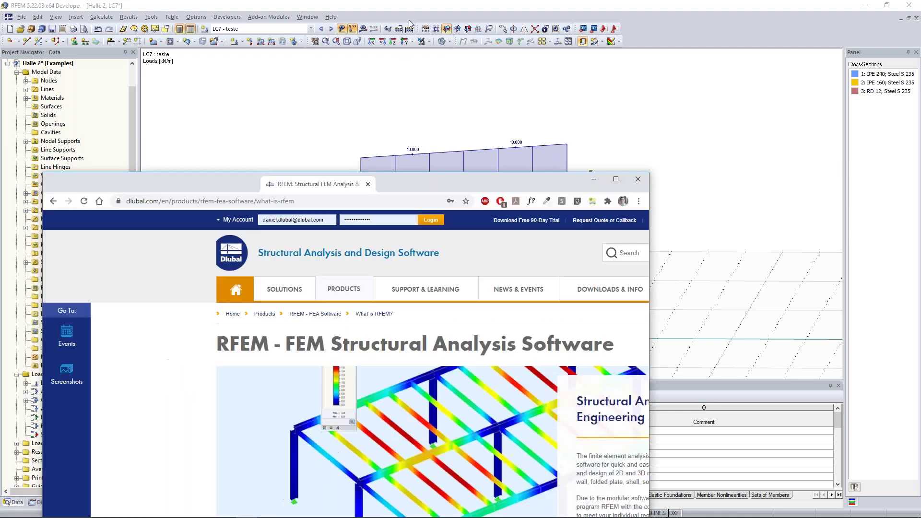
{"action": "left_click_drag", "start_coordinate": [283, 181], "coordinate": [407, 4]}
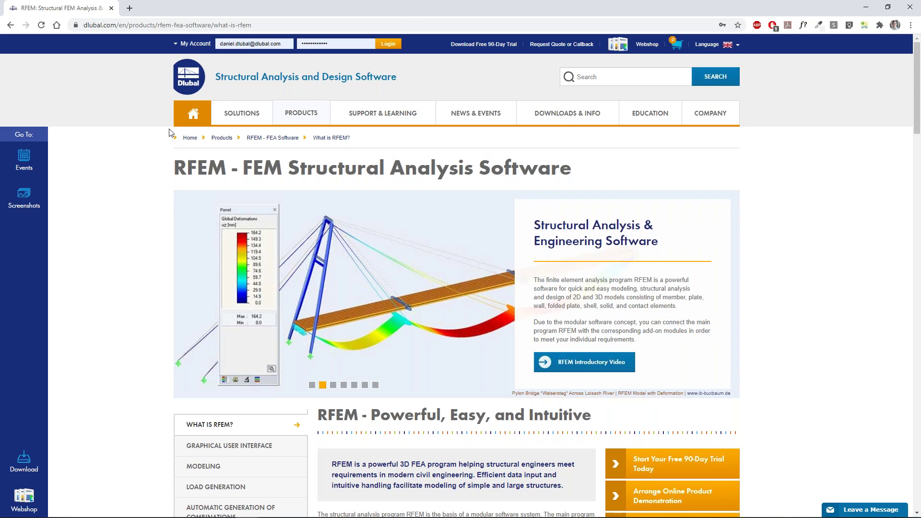
{"action": "mouse_move", "coordinate": [401, 115]}
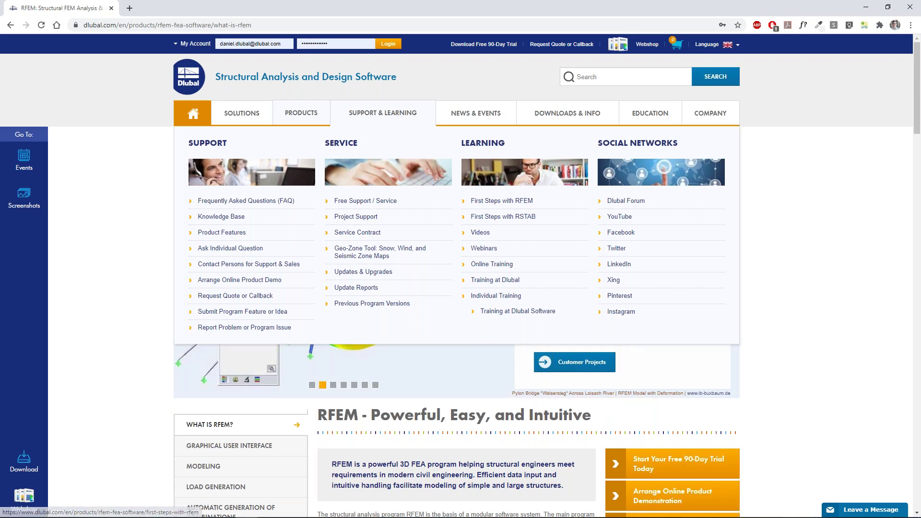
{"action": "mouse_move", "coordinate": [529, 126]}
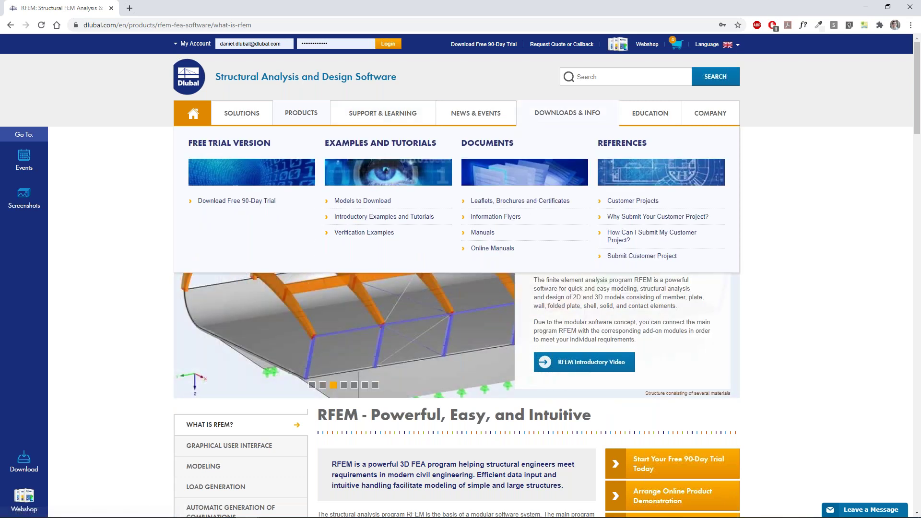
{"action": "middle_click", "coordinate": [373, 203]}
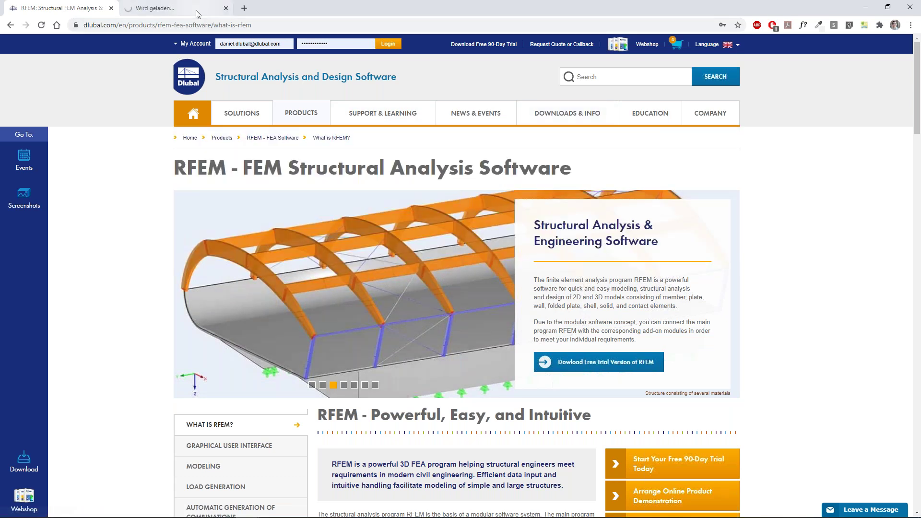
{"action": "left_click", "coordinate": [197, 14]}
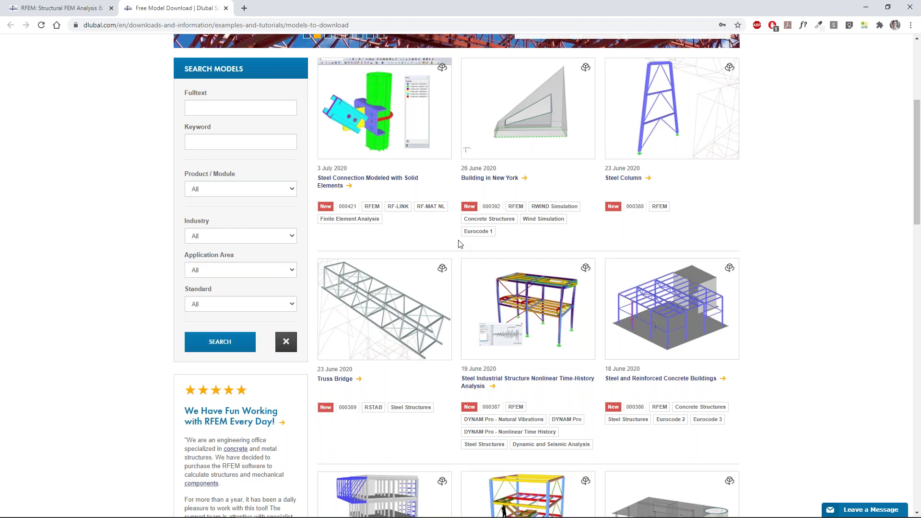
Rotate the 3D preview of the Building in New York model and look through the downloadable models.
{"action": "scroll", "coordinate": [458, 244], "scroll_direction": "up", "scroll_amount": 2}
{"action": "mouse_move", "coordinate": [547, 229]}
{"action": "left_mouse_down"}
{"action": "mouse_move", "coordinate": [518, 221]}
{"action": "mouse_move", "coordinate": [540, 228]}
{"action": "left_mouse_up"}
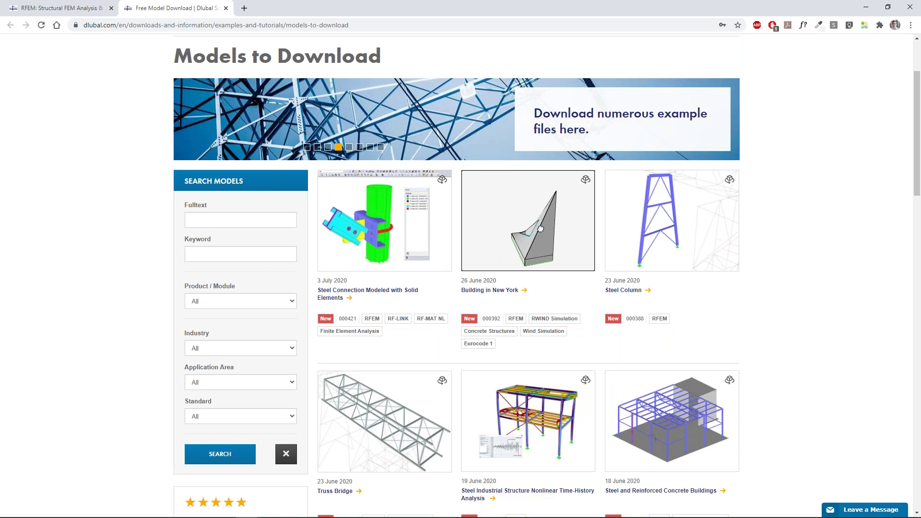
{"action": "scroll", "coordinate": [686, 127], "scroll_direction": "down", "scroll_amount": 2}
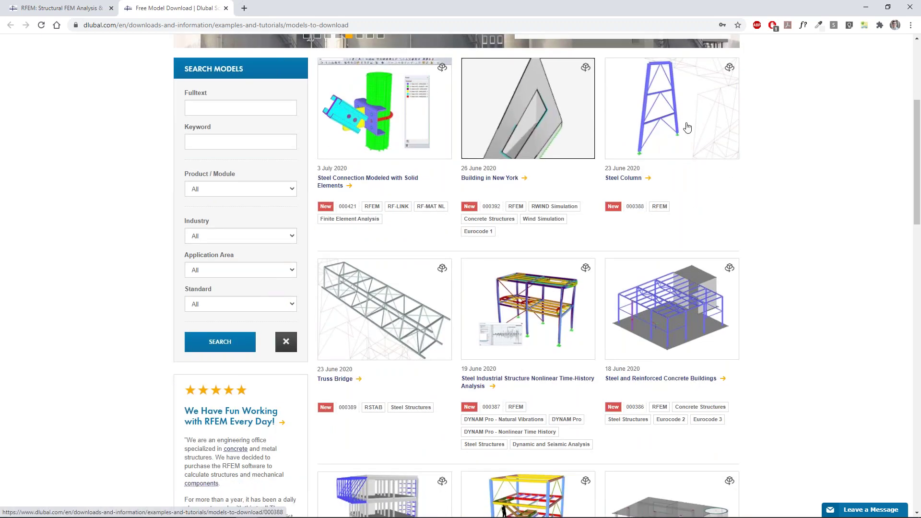
Open the RFEM 5 for Beginners e-learning page in a new tab and look through its tutorial videos.
{"action": "left_click", "coordinate": [79, 5]}
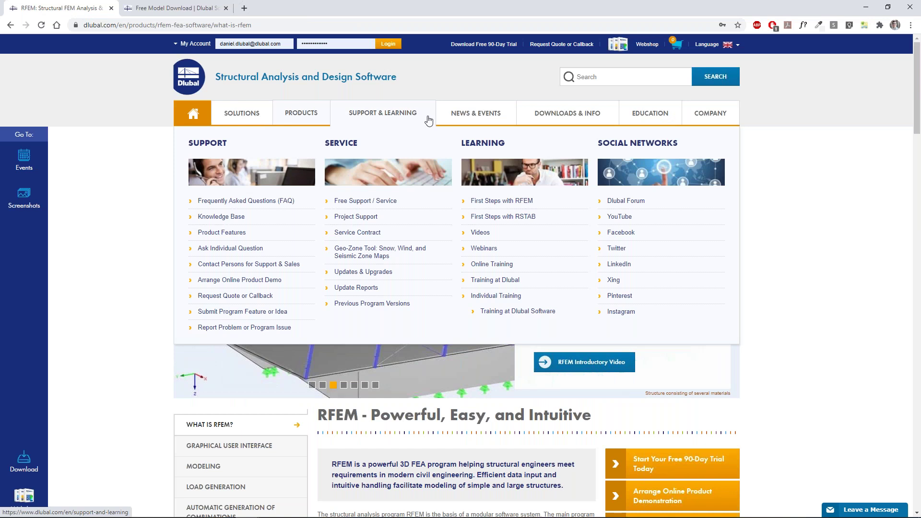
{"action": "mouse_move", "coordinate": [650, 120]}
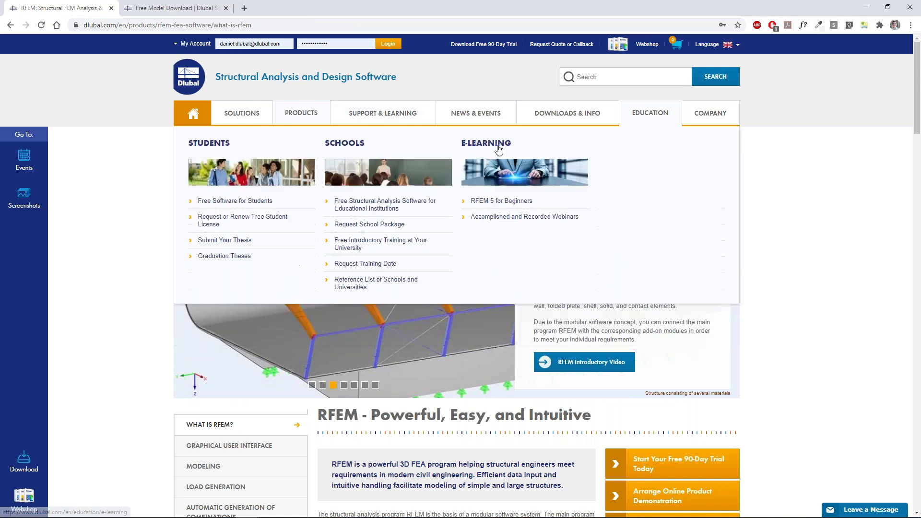
{"action": "middle_click", "coordinate": [501, 201]}
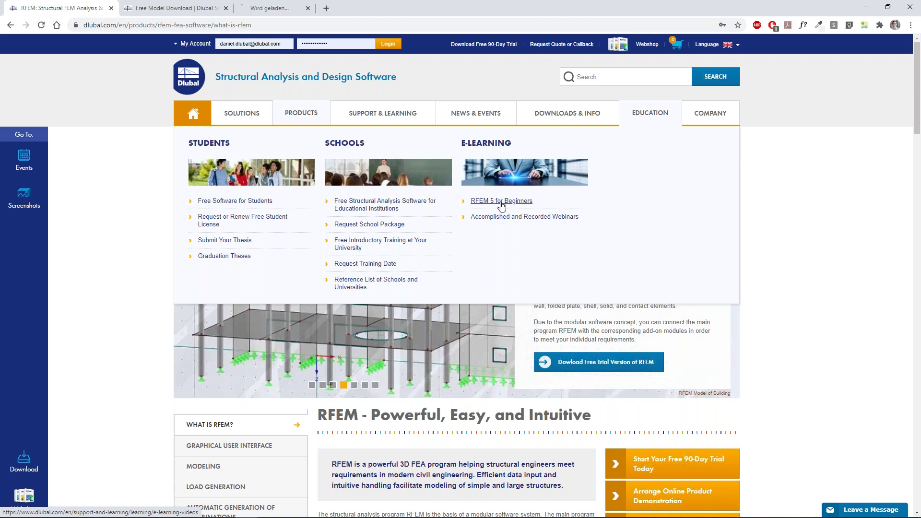
{"action": "key", "text": "ctrl+3"}
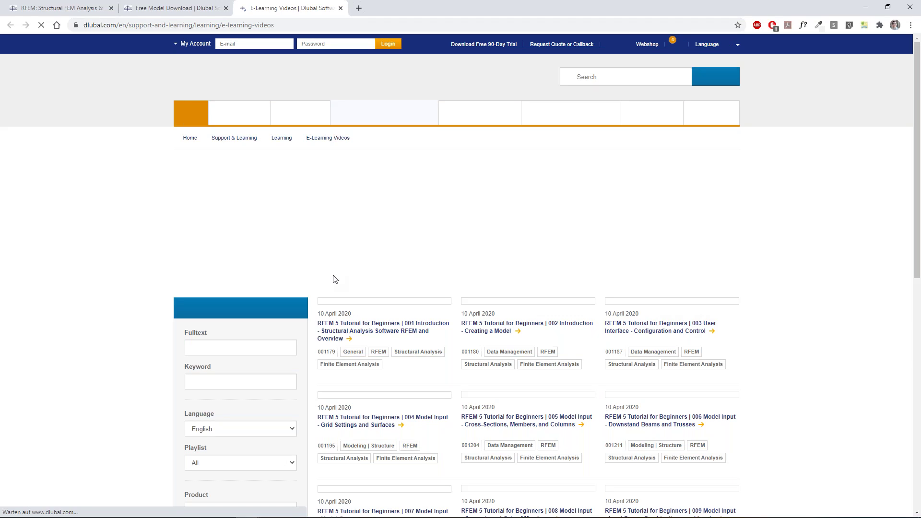
{"action": "scroll", "coordinate": [527, 307], "scroll_direction": "down", "scroll_amount": 7}
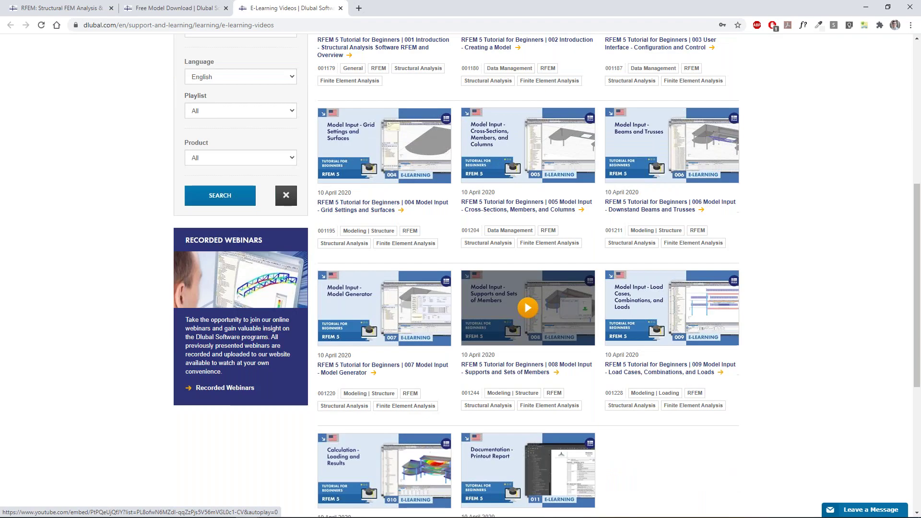
{"action": "scroll", "coordinate": [472, 303], "scroll_direction": "up", "scroll_amount": 7}
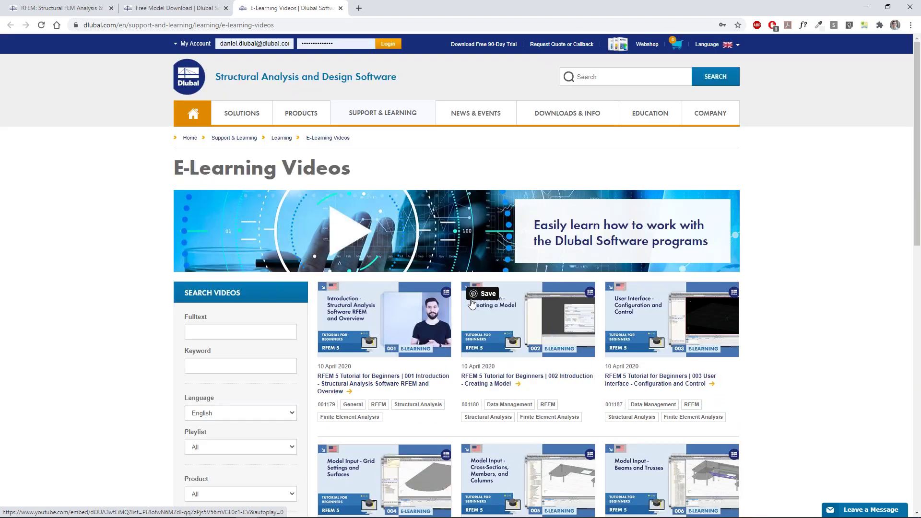
Look over the website's overviews of products and of downloads and information.
{"action": "mouse_move", "coordinate": [301, 113]}
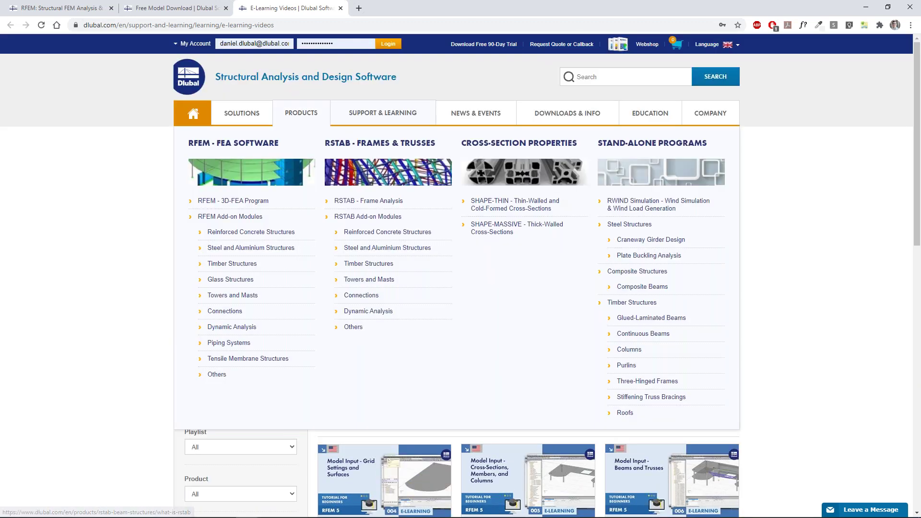
{"action": "mouse_move", "coordinate": [580, 115]}
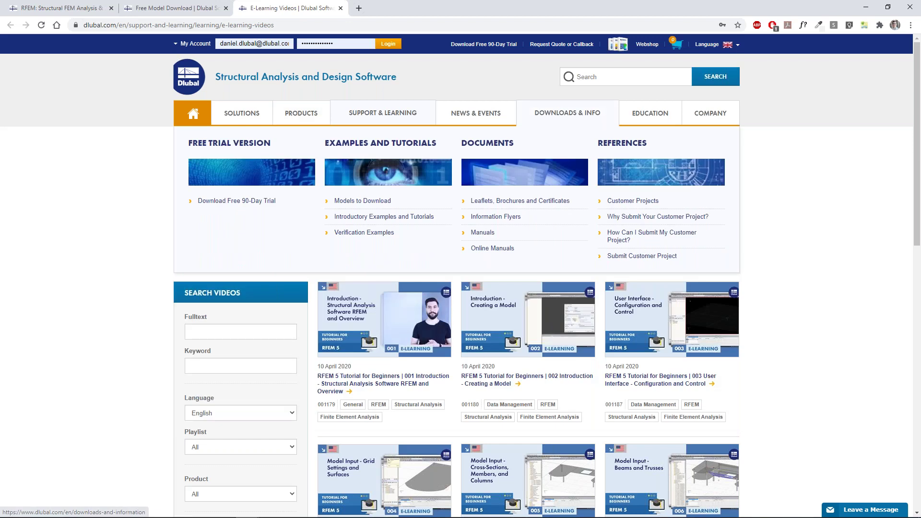